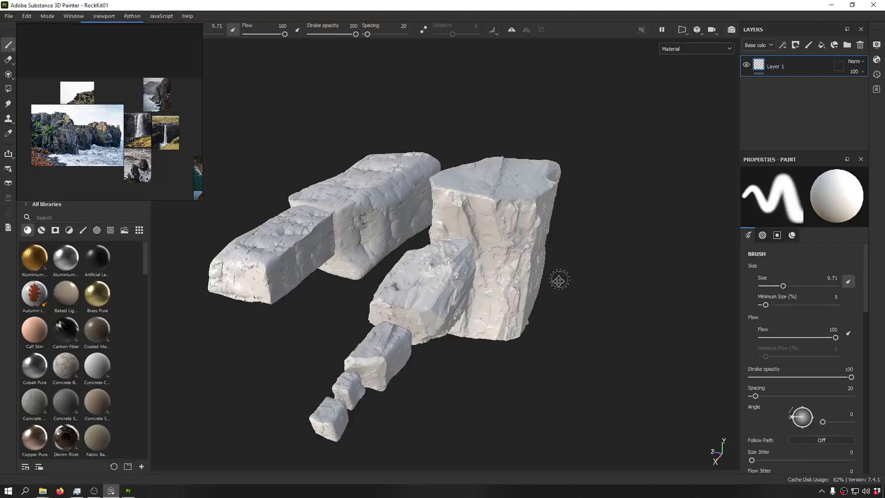
Step: Move the reference board window off the texture set list and look over the rock kit from several sides
{"action": "left_click_drag", "start_coordinate": [559, 280], "coordinate": [644, 288], "text": "alt"}
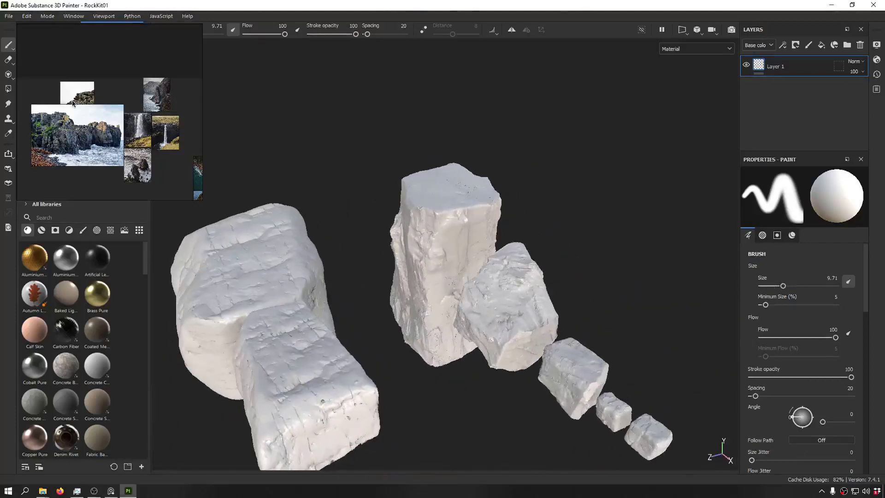
{"action": "left_click_drag", "start_coordinate": [73, 102], "coordinate": [136, 221]}
{"action": "left_click_drag", "start_coordinate": [452, 255], "coordinate": [580, 255], "text": "alt"}
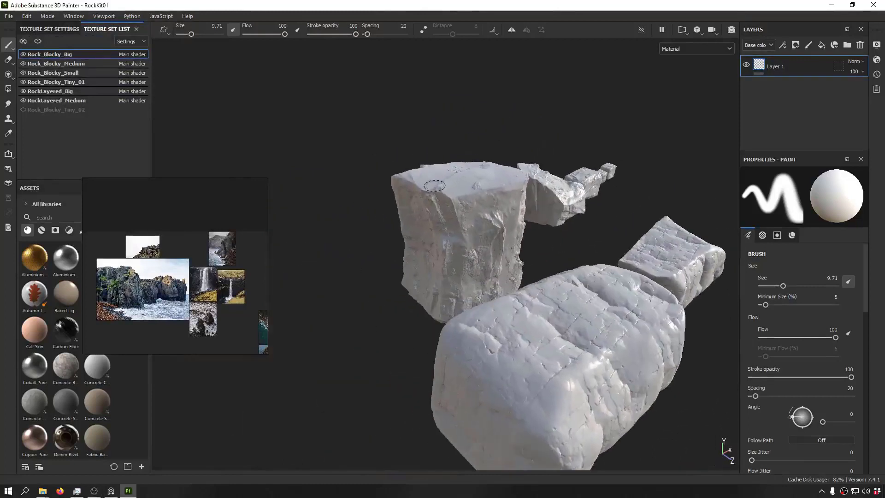
{"action": "scroll", "coordinate": [433, 185], "scroll_direction": "up", "scroll_amount": 6}
Step: Maximize the reference board and examine the coastal cliff, lichen-covered boulder and sea stack photos for rock colour and surface detail
{"action": "left_click", "coordinate": [193, 285]}
{"action": "key", "text": "ctrl+f"}
{"action": "scroll", "coordinate": [192, 285], "scroll_direction": "up", "scroll_amount": 10}
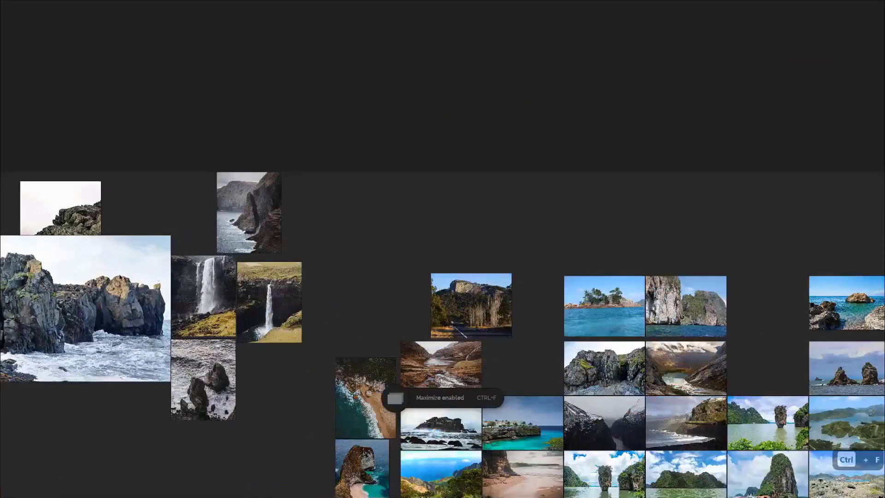
{"action": "scroll", "coordinate": [331, 231], "scroll_direction": "down", "scroll_amount": 6}
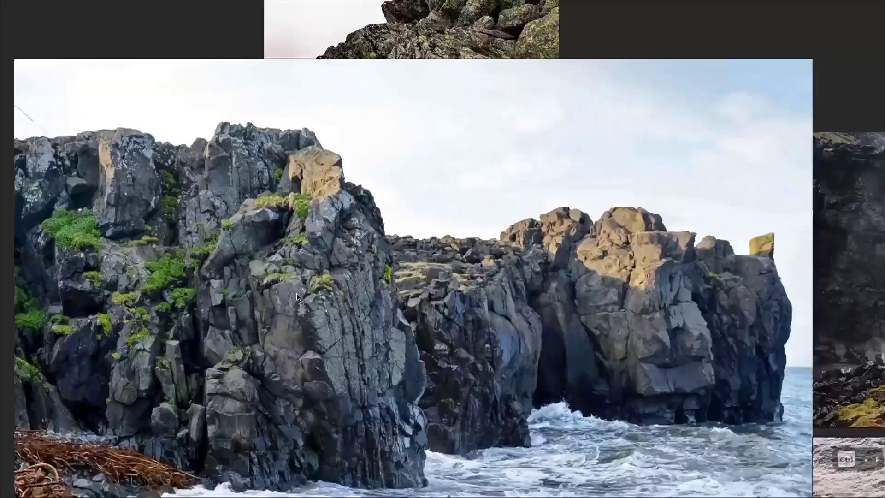
{"action": "middle_click_drag", "start_coordinate": [454, 65], "coordinate": [425, 311]}
{"action": "scroll", "coordinate": [425, 311], "scroll_direction": "up", "scroll_amount": 8}
{"action": "scroll", "coordinate": [426, 316], "scroll_direction": "up", "scroll_amount": 3}
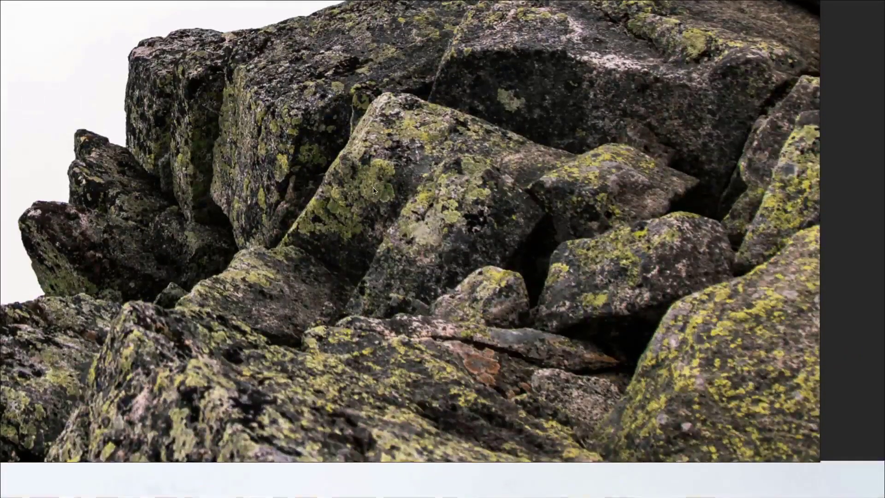
{"action": "scroll", "coordinate": [373, 191], "scroll_direction": "down", "scroll_amount": 8}
{"action": "middle_click_drag", "start_coordinate": [806, 272], "coordinate": [439, 308]}
{"action": "scroll", "coordinate": [666, 272], "scroll_direction": "up", "scroll_amount": 3}
{"action": "scroll", "coordinate": [477, 240], "scroll_direction": "up", "scroll_amount": 4}
{"action": "middle_click_drag", "start_coordinate": [477, 239], "coordinate": [515, 462]}
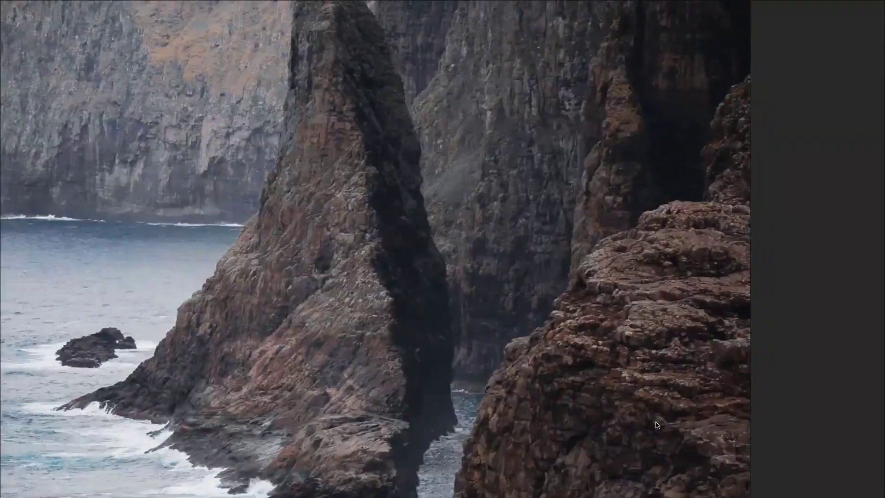
{"action": "scroll", "coordinate": [657, 425], "scroll_direction": "up", "scroll_amount": 4}
{"action": "middle_click_drag", "start_coordinate": [646, 466], "coordinate": [563, 245]}
{"action": "scroll", "coordinate": [530, 258], "scroll_direction": "down", "scroll_amount": 5}
{"action": "middle_click_drag", "start_coordinate": [433, 445], "coordinate": [507, 70]}
{"action": "scroll", "coordinate": [507, 71], "scroll_direction": "down", "scroll_amount": 8}
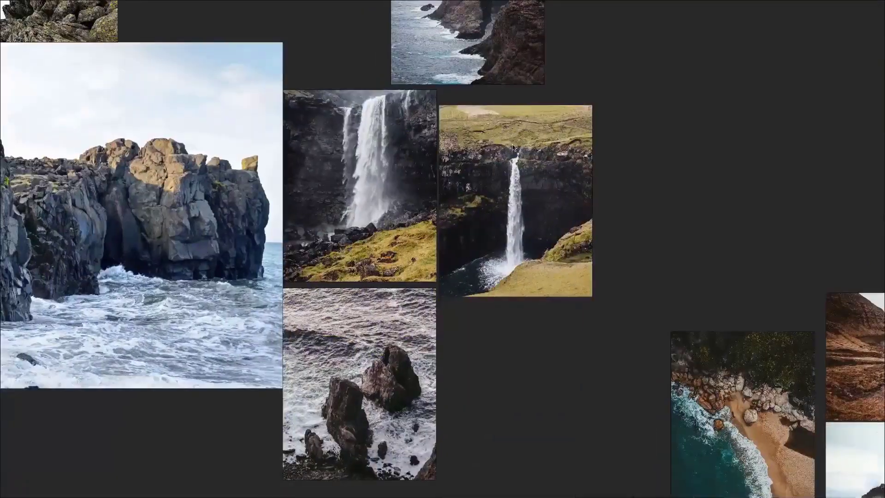
Step: Study the two waterfall photos, then compare them with the lichen-covered boulders and the large coastal cliff photo
{"action": "scroll", "coordinate": [443, 186], "scroll_direction": "up", "scroll_amount": 10}
{"action": "scroll", "coordinate": [470, 180], "scroll_direction": "down", "scroll_amount": 6}
{"action": "middle_click_drag", "start_coordinate": [405, 243], "coordinate": [386, 110]}
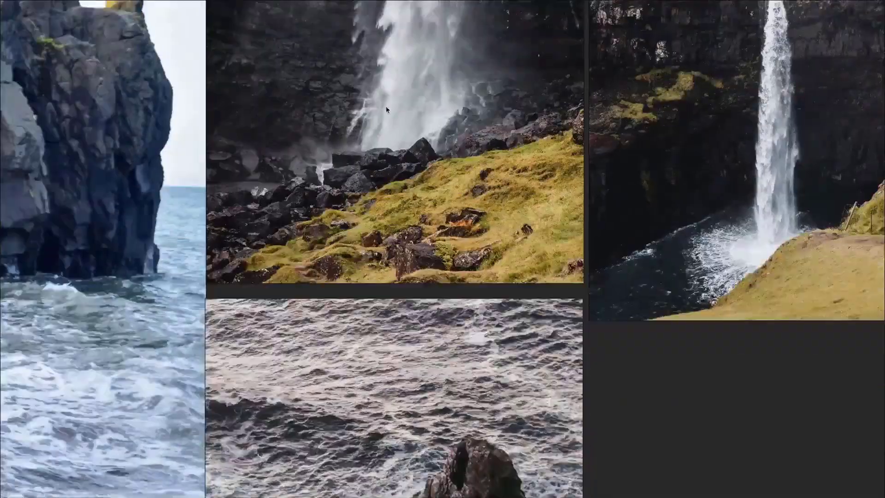
{"action": "scroll", "coordinate": [391, 186], "scroll_direction": "down", "scroll_amount": 7}
{"action": "middle_click_drag", "start_coordinate": [389, 215], "coordinate": [548, 464]}
{"action": "scroll", "coordinate": [356, 285], "scroll_direction": "up", "scroll_amount": 4}
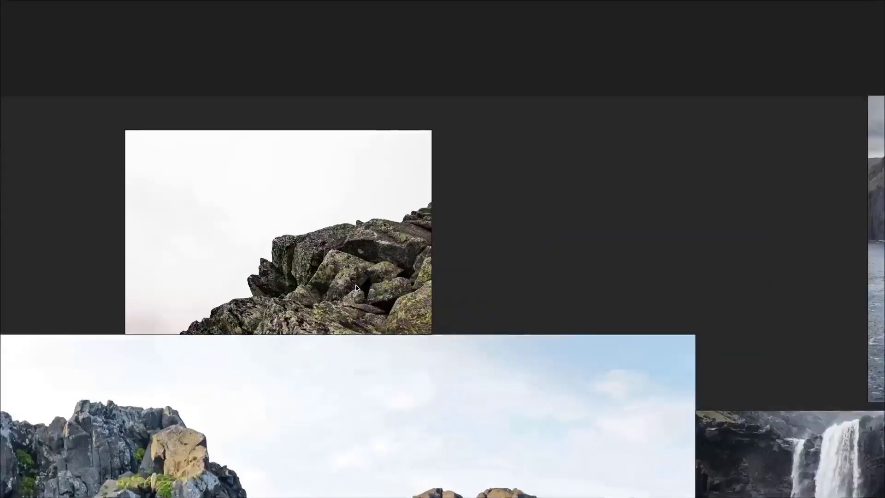
{"action": "scroll", "coordinate": [356, 287], "scroll_direction": "up", "scroll_amount": 3}
{"action": "scroll", "coordinate": [355, 288], "scroll_direction": "down", "scroll_amount": 6}
{"action": "middle_click_drag", "start_coordinate": [353, 312], "coordinate": [347, 257]}
{"action": "scroll", "coordinate": [347, 257], "scroll_direction": "down", "scroll_amount": 1}
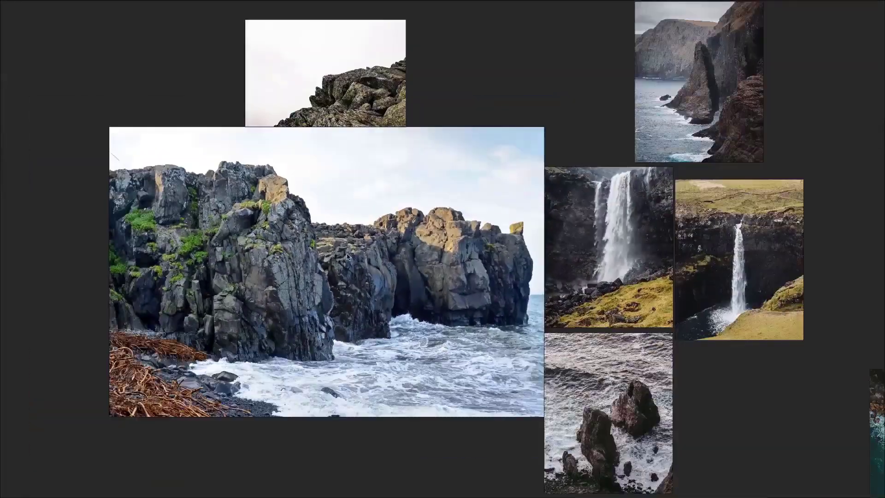
{"action": "scroll", "coordinate": [115, 236], "scroll_direction": "up", "scroll_amount": 5}
{"action": "scroll", "coordinate": [321, 196], "scroll_direction": "down", "scroll_amount": 5}
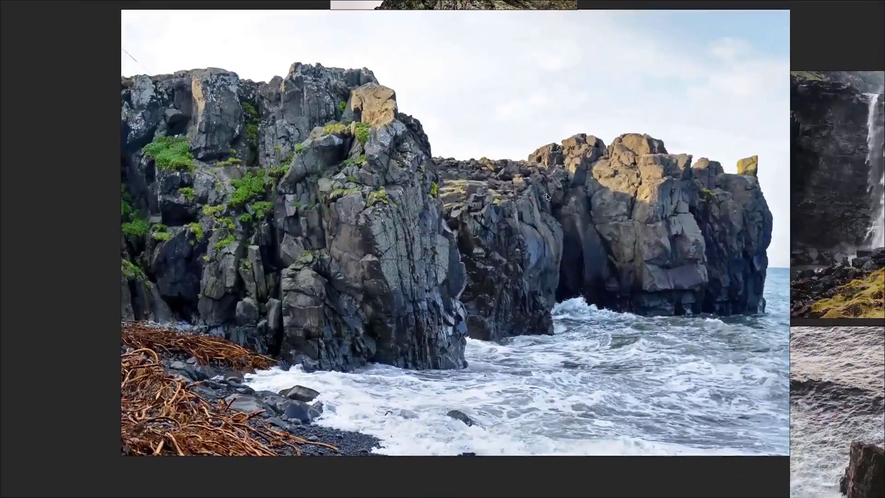
Step: Examine the aerial photo of beach boulders and the grassy stream photo on the reference board
{"action": "middle_click_drag", "start_coordinate": [547, 194], "coordinate": [385, 194]}
{"action": "scroll", "coordinate": [385, 194], "scroll_direction": "down", "scroll_amount": 1}
{"action": "middle_click_drag", "start_coordinate": [646, 235], "coordinate": [160, 124]}
{"action": "scroll", "coordinate": [160, 124], "scroll_direction": "up", "scroll_amount": 2}
{"action": "scroll", "coordinate": [161, 113], "scroll_direction": "down", "scroll_amount": 1}
{"action": "middle_click_drag", "start_coordinate": [760, 387], "coordinate": [343, 211]}
{"action": "scroll", "coordinate": [344, 211], "scroll_direction": "up", "scroll_amount": 5}
{"action": "scroll", "coordinate": [362, 194], "scroll_direction": "down", "scroll_amount": 2}
{"action": "middle_click_drag", "start_coordinate": [514, 192], "coordinate": [458, 210]}
{"action": "middle_click_drag", "start_coordinate": [624, 166], "coordinate": [181, 175]}
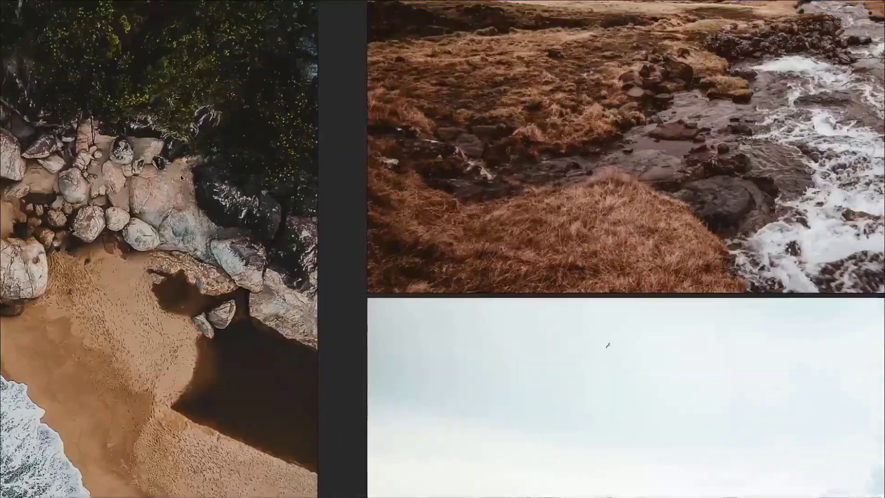
{"action": "scroll", "coordinate": [181, 177], "scroll_direction": "down", "scroll_amount": 3}
{"action": "middle_click_drag", "start_coordinate": [625, 316], "coordinate": [322, 150]}
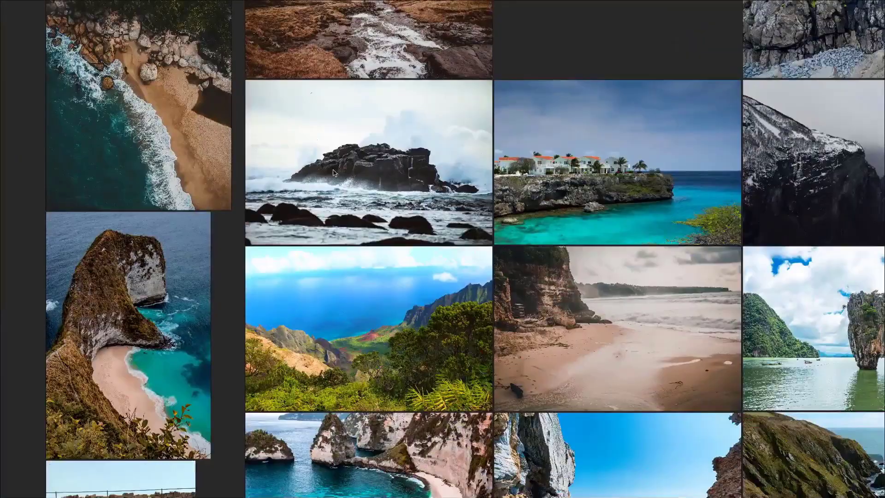
Step: Survey the surrounding reference photos and study the layered cliff in the sandy beach photo up close
{"action": "scroll", "coordinate": [294, 57], "scroll_direction": "up", "scroll_amount": 3}
{"action": "middle_click_drag", "start_coordinate": [293, 57], "coordinate": [477, 420]}
{"action": "scroll", "coordinate": [382, 177], "scroll_direction": "up", "scroll_amount": 6}
{"action": "middle_click_drag", "start_coordinate": [77, 483], "coordinate": [151, 223]}
{"action": "scroll", "coordinate": [403, 194], "scroll_direction": "down", "scroll_amount": 7}
{"action": "scroll", "coordinate": [735, 355], "scroll_direction": "up", "scroll_amount": 1}
{"action": "middle_click_drag", "start_coordinate": [736, 355], "coordinate": [338, 144]}
{"action": "scroll", "coordinate": [639, 337], "scroll_direction": "down", "scroll_amount": 5}
{"action": "scroll", "coordinate": [385, 217], "scroll_direction": "up", "scroll_amount": 7}
{"action": "middle_click_drag", "start_coordinate": [584, 286], "coordinate": [479, 172]}
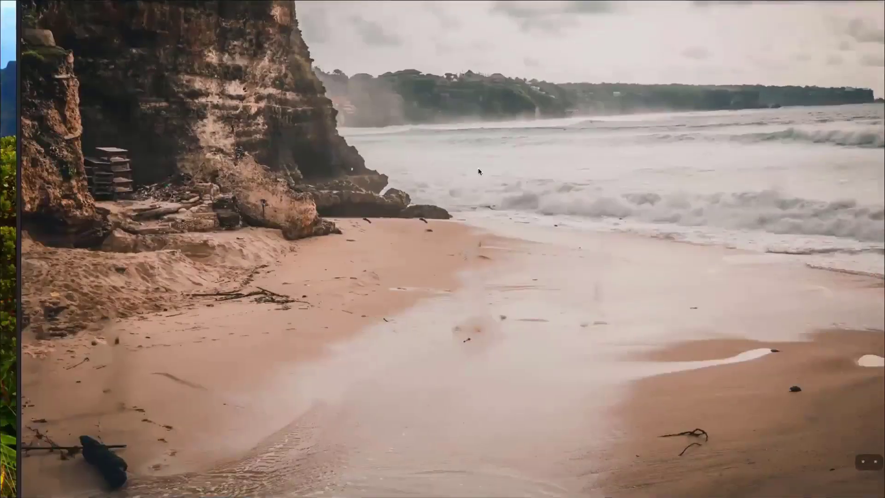
{"action": "middle_click_drag", "start_coordinate": [640, 137], "coordinate": [503, 179]}
{"action": "scroll", "coordinate": [463, 174], "scroll_direction": "down", "scroll_amount": 5}
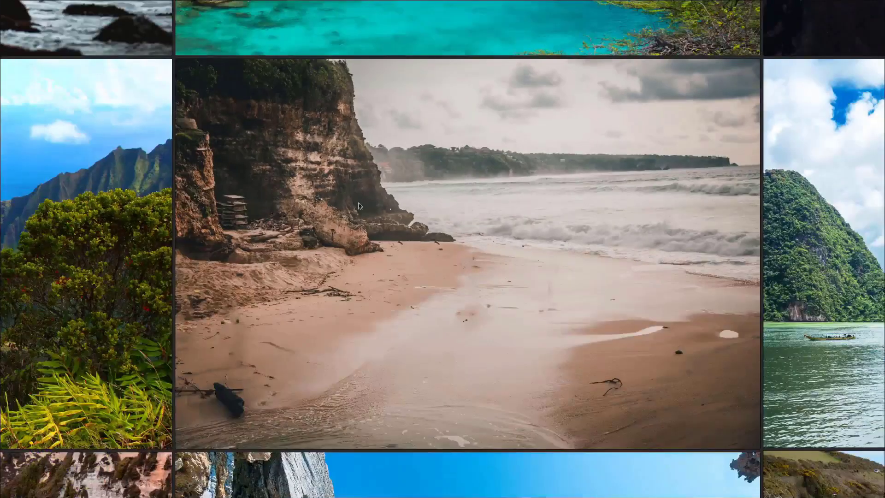
{"action": "scroll", "coordinate": [396, 220], "scroll_direction": "down", "scroll_amount": 2}
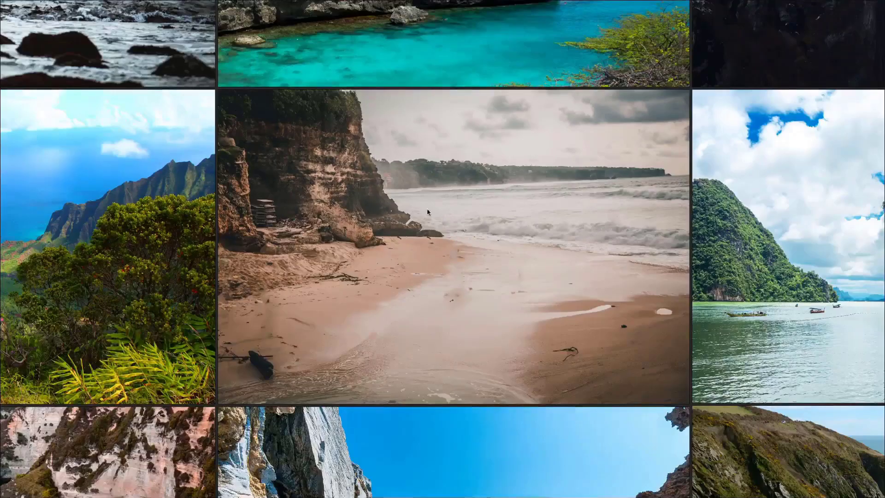
Step: Examine the grassy headland and cove photo for how vegetation and rock mix, and survey the remaining coastal references
{"action": "scroll", "coordinate": [606, 268], "scroll_direction": "down", "scroll_amount": 5}
{"action": "scroll", "coordinate": [725, 345], "scroll_direction": "up", "scroll_amount": 2}
{"action": "middle_click_drag", "start_coordinate": [725, 345], "coordinate": [481, 186]}
{"action": "scroll", "coordinate": [471, 203], "scroll_direction": "up", "scroll_amount": 4}
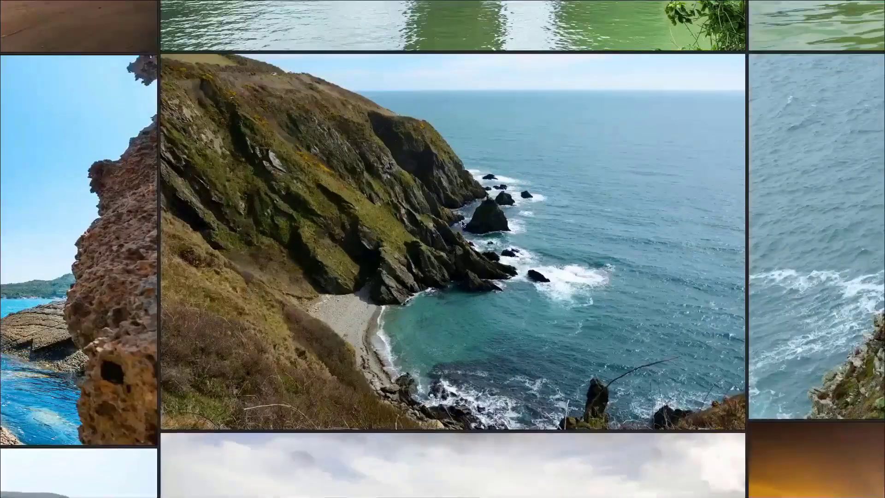
{"action": "scroll", "coordinate": [446, 203], "scroll_direction": "up", "scroll_amount": 3}
{"action": "scroll", "coordinate": [321, 183], "scroll_direction": "down", "scroll_amount": 3}
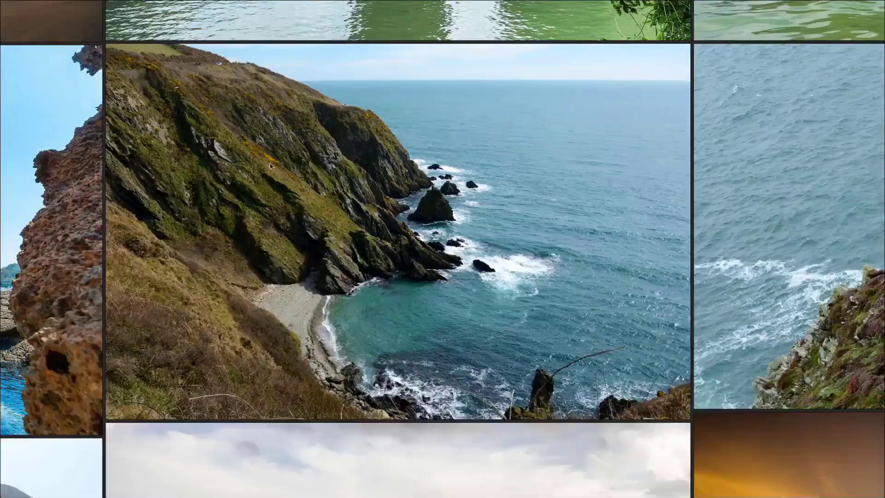
{"action": "middle_click_drag", "start_coordinate": [350, 145], "coordinate": [388, 152]}
{"action": "scroll", "coordinate": [388, 155], "scroll_direction": "down", "scroll_amount": 3}
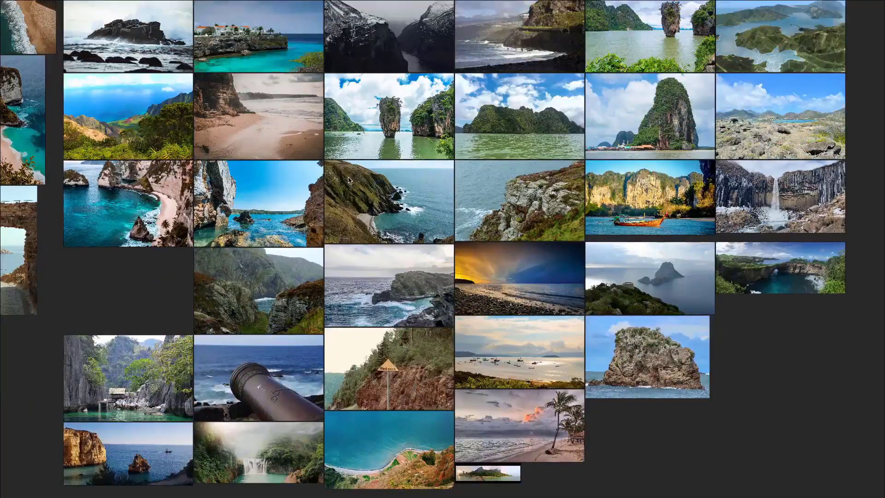
Step: Focus the large coastal cliff photo, restore the board to its small window and study the cracked bluish rock face
{"action": "middle_click_drag", "start_coordinate": [348, 179], "coordinate": [799, 329]}
{"action": "middle_click_drag", "start_coordinate": [258, 158], "coordinate": [438, 356]}
{"action": "middle_click_drag", "start_coordinate": [90, 162], "coordinate": [274, 237]}
{"action": "double_click", "coordinate": [275, 236]}
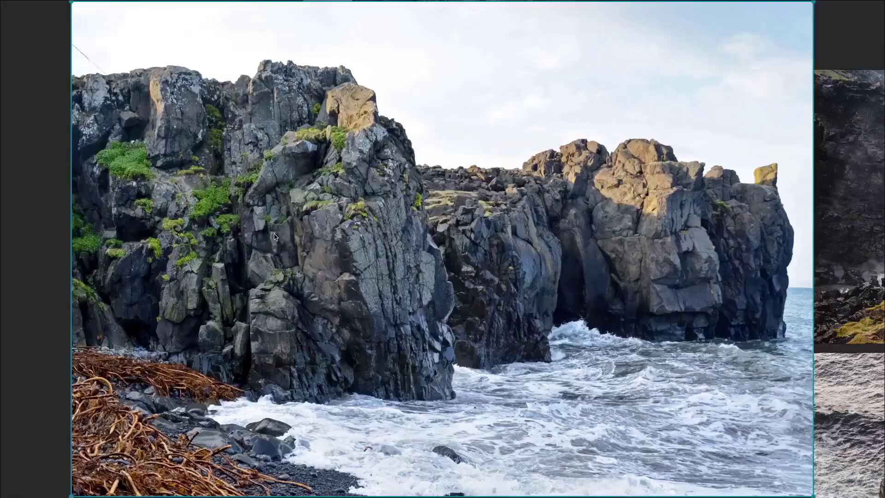
{"action": "key", "text": "ctrl+f"}
{"action": "scroll", "coordinate": [212, 246], "scroll_direction": "up", "scroll_amount": 3}
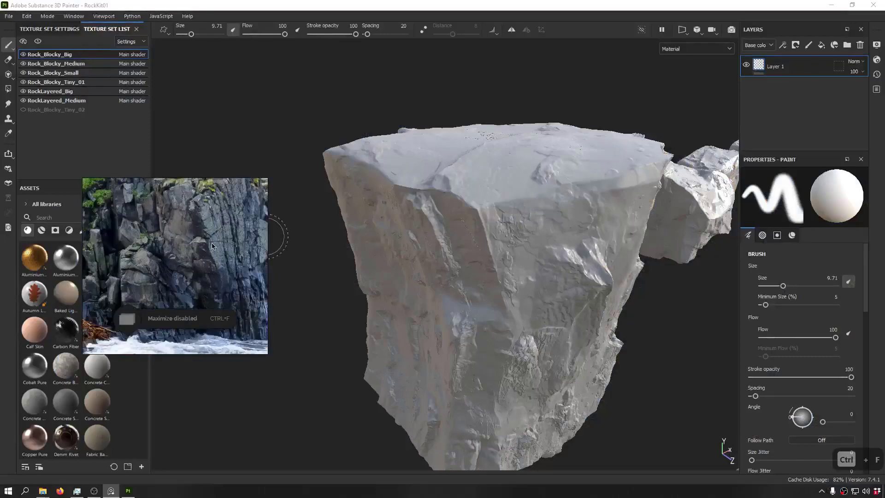
{"action": "scroll", "coordinate": [212, 245], "scroll_direction": "up", "scroll_amount": 5}
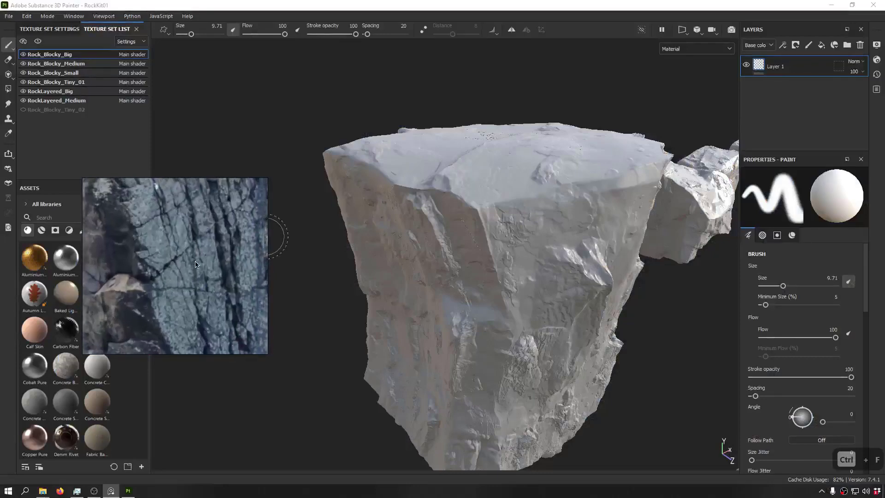
Step: Compare another side of the tall rock with the cliff photo, viewing the board maximized before restoring its small window
{"action": "left_click_drag", "start_coordinate": [565, 240], "coordinate": [490, 241], "text": "alt"}
{"action": "scroll", "coordinate": [217, 246], "scroll_direction": "down", "scroll_amount": 4}
{"action": "key", "text": "ctrl+f"}
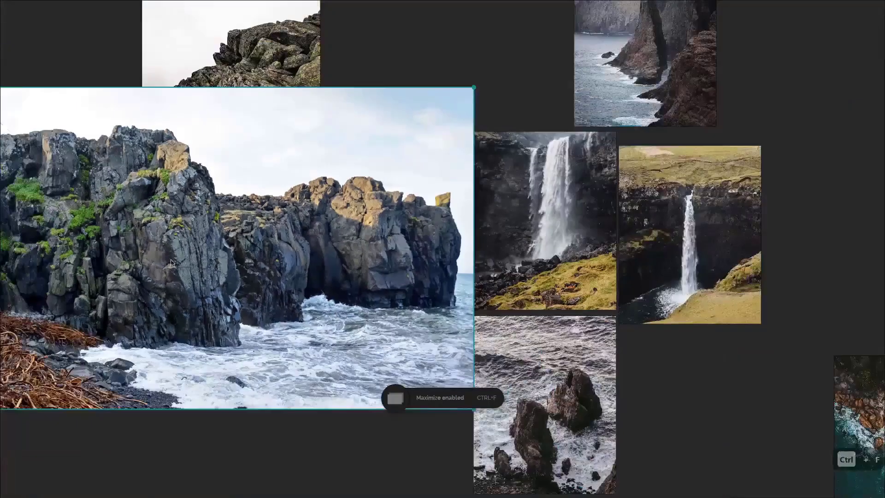
{"action": "scroll", "coordinate": [165, 260], "scroll_direction": "up", "scroll_amount": 5}
{"action": "scroll", "coordinate": [164, 260], "scroll_direction": "up", "scroll_amount": 2}
{"action": "scroll", "coordinate": [230, 249], "scroll_direction": "down", "scroll_amount": 6}
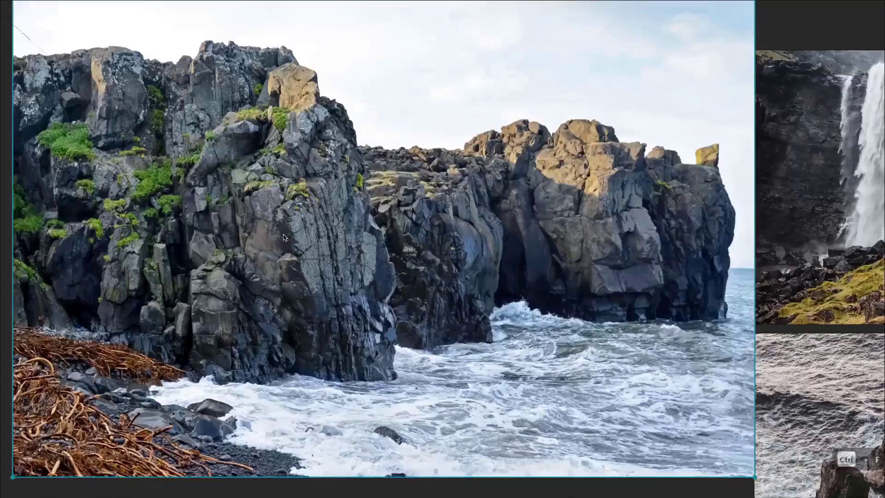
{"action": "scroll", "coordinate": [175, 209], "scroll_direction": "up", "scroll_amount": 10}
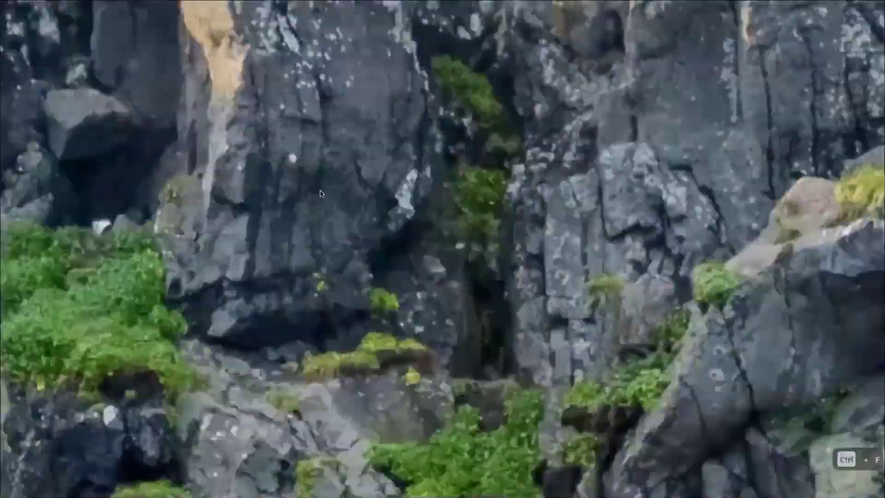
{"action": "scroll", "coordinate": [275, 361], "scroll_direction": "down", "scroll_amount": 8}
{"action": "key", "text": "ctrl+f"}
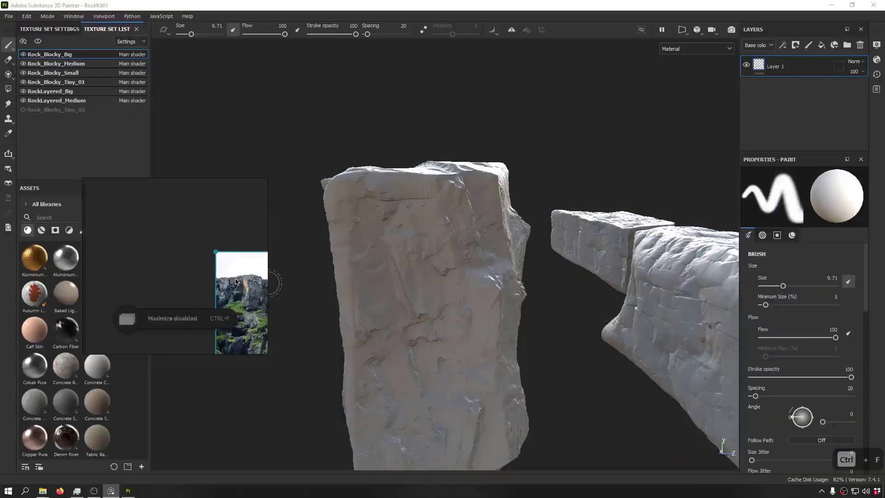
Step: Frame the cliff photo in the reference window beside the model and hide every visible texture set except Rock_Blocky_Big
{"action": "mouse_move", "coordinate": [102, 201]}
{"action": "right_mouse_down"}
{"action": "mouse_move", "coordinate": [33, 67]}
{"action": "mouse_move", "coordinate": [54, 64]}
{"action": "right_mouse_up"}
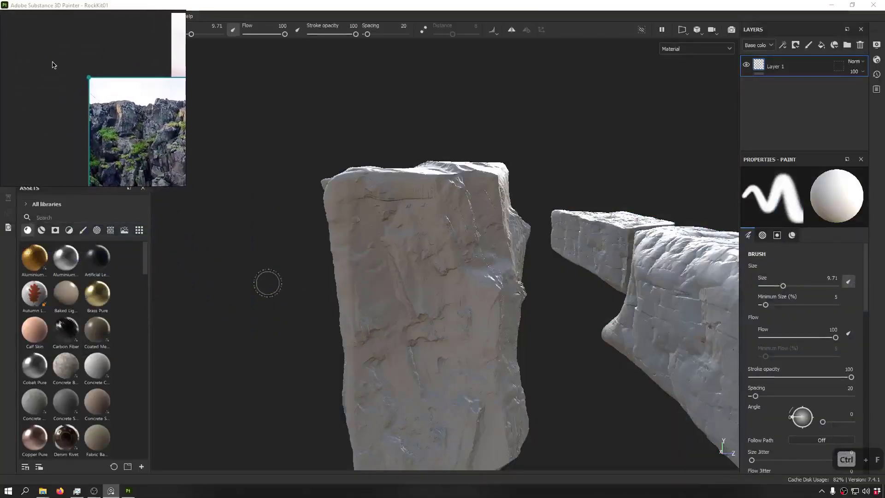
{"action": "scroll", "coordinate": [196, 132], "scroll_direction": "down", "scroll_amount": 2}
{"action": "middle_click_drag", "start_coordinate": [177, 134], "coordinate": [104, 120]}
{"action": "scroll", "coordinate": [104, 118], "scroll_direction": "down", "scroll_amount": 3}
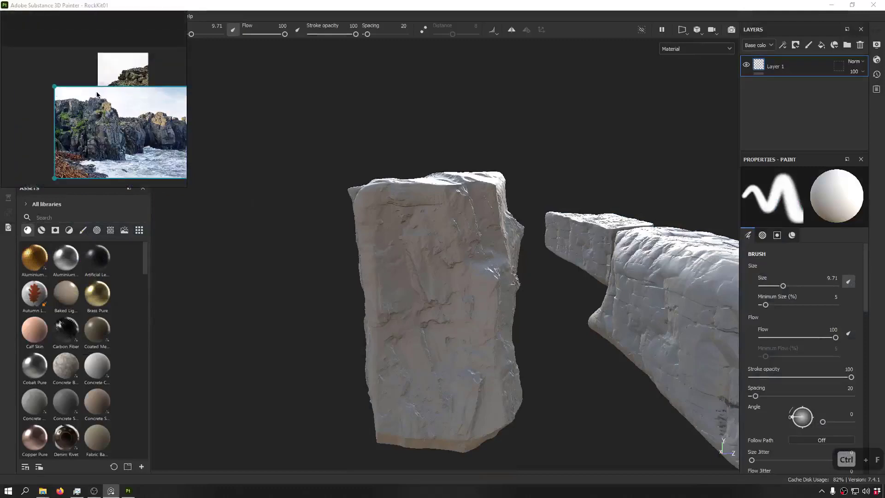
{"action": "right_click_drag", "start_coordinate": [97, 95], "coordinate": [169, 184]}
{"action": "left_click_drag", "start_coordinate": [24, 65], "coordinate": [24, 100]}
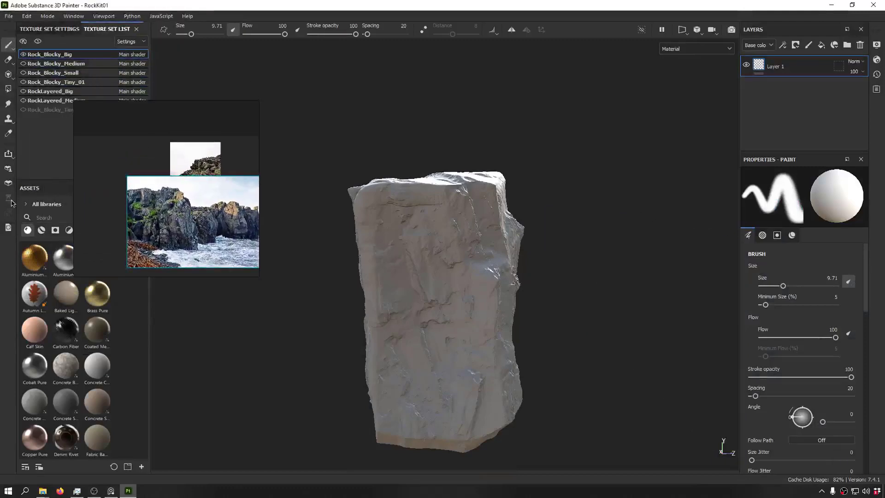
Step: Inspect the big blocky rock from all sides and under rotated lighting, comparing its surface with the cliff reference
{"action": "left_click_drag", "start_coordinate": [429, 276], "coordinate": [642, 242], "text": "alt"}
{"action": "left_click_drag", "start_coordinate": [453, 195], "coordinate": [632, 272], "text": "alt"}
{"action": "middle_click_drag", "start_coordinate": [615, 226], "coordinate": [510, 268], "text": "alt"}
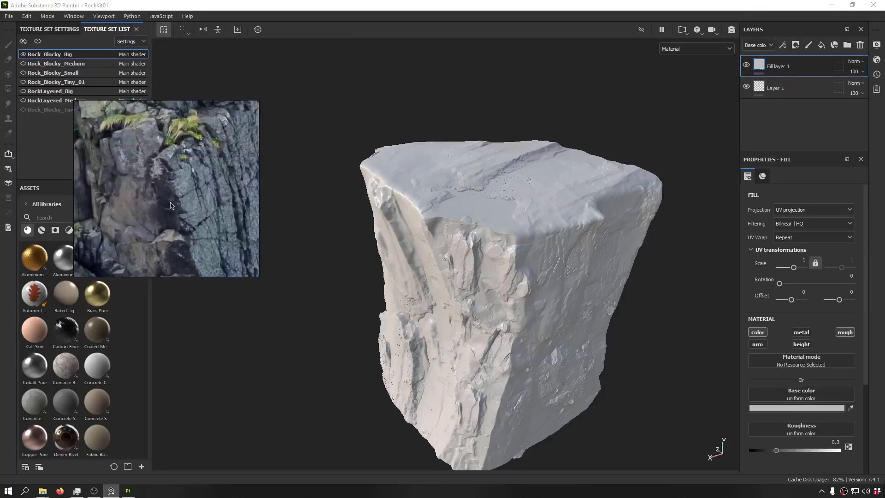
{"action": "scroll", "coordinate": [167, 210], "scroll_direction": "down", "scroll_amount": 1}
{"action": "left_click_drag", "start_coordinate": [513, 339], "coordinate": [571, 197], "text": "alt"}
{"action": "middle_click_drag", "start_coordinate": [411, 259], "coordinate": [489, 213], "text": "alt"}
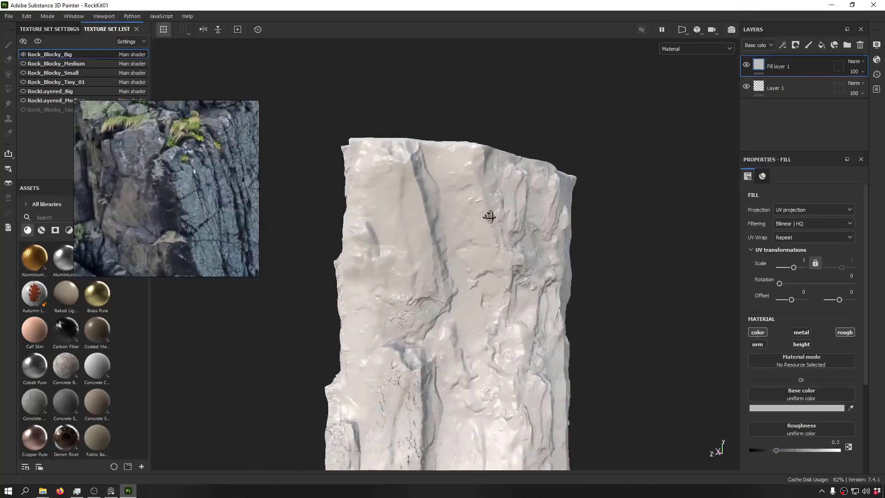
{"action": "left_click_drag", "start_coordinate": [490, 213], "coordinate": [550, 185], "text": "alt"}
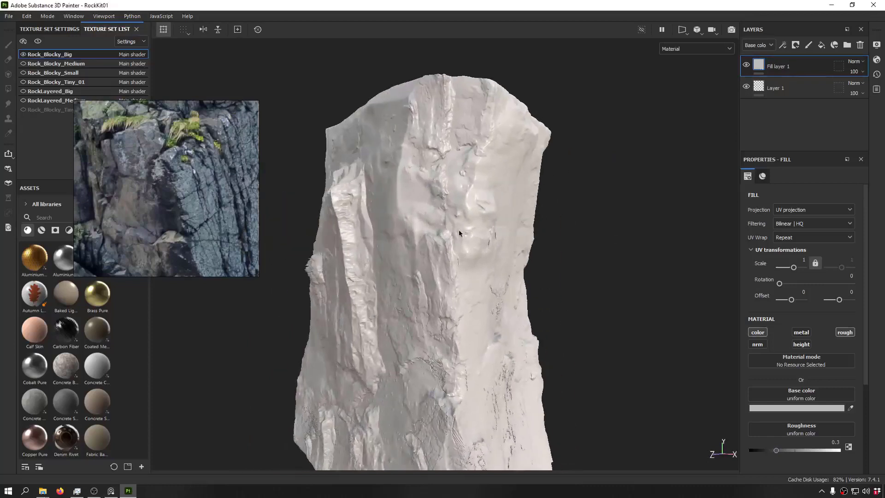
{"action": "scroll", "coordinate": [463, 289], "scroll_direction": "down", "scroll_amount": 3}
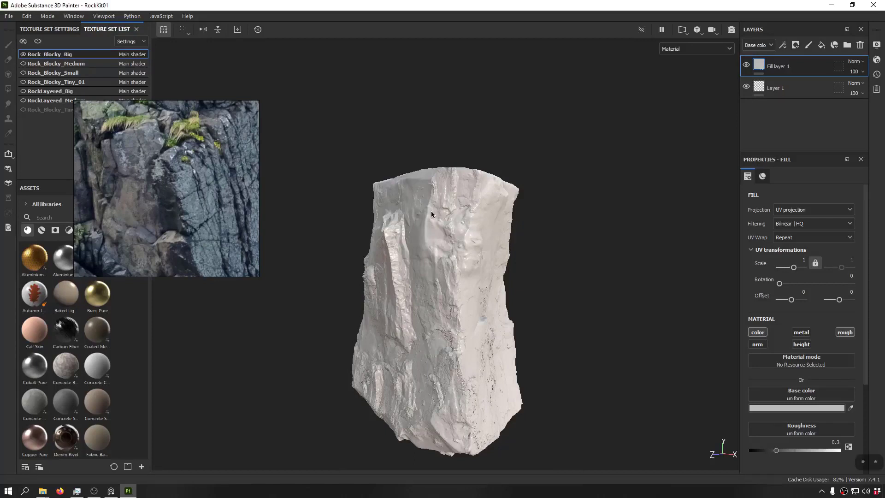
{"action": "left_click_drag", "start_coordinate": [484, 244], "coordinate": [547, 217], "text": "alt"}
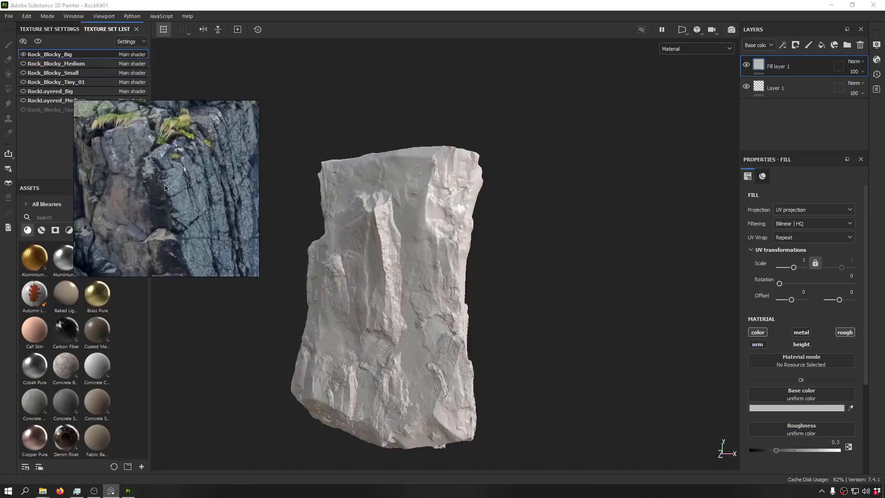
{"action": "left_click_drag", "start_coordinate": [420, 282], "coordinate": [483, 187], "text": "alt"}
{"action": "mouse_move", "coordinate": [483, 187]}
{"action": "right_mouse_down", "text": "shift"}
{"action": "mouse_move", "coordinate": [476, 202]}
{"action": "mouse_move", "coordinate": [495, 221]}
{"action": "mouse_move", "coordinate": [722, 406]}
{"action": "right_mouse_up", "text": "shift"}
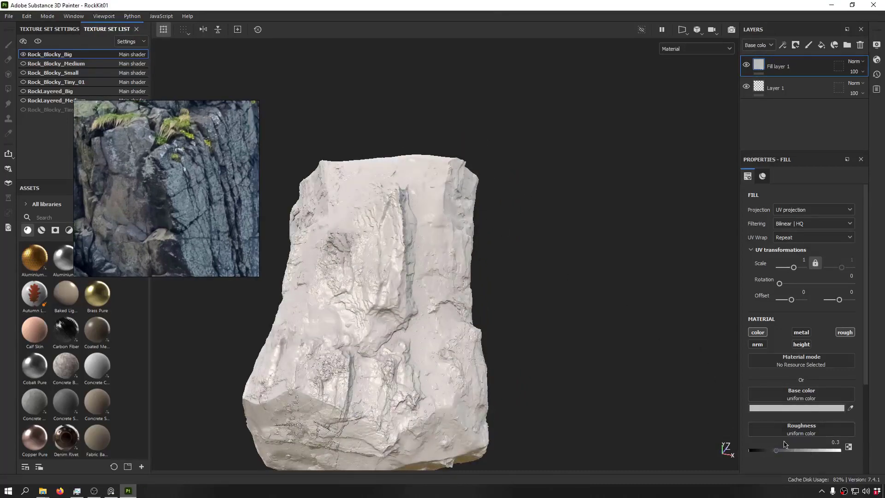
Step: Adjust the base fill layer's roughness to 0.3668, comparing values on the rock surface under rotated lighting
{"action": "left_click_drag", "start_coordinate": [799, 453], "coordinate": [796, 453]}
{"action": "right_click_drag", "start_coordinate": [671, 398], "coordinate": [446, 349], "text": "shift"}
{"action": "left_click_drag", "start_coordinate": [416, 299], "coordinate": [636, 162], "text": "alt"}
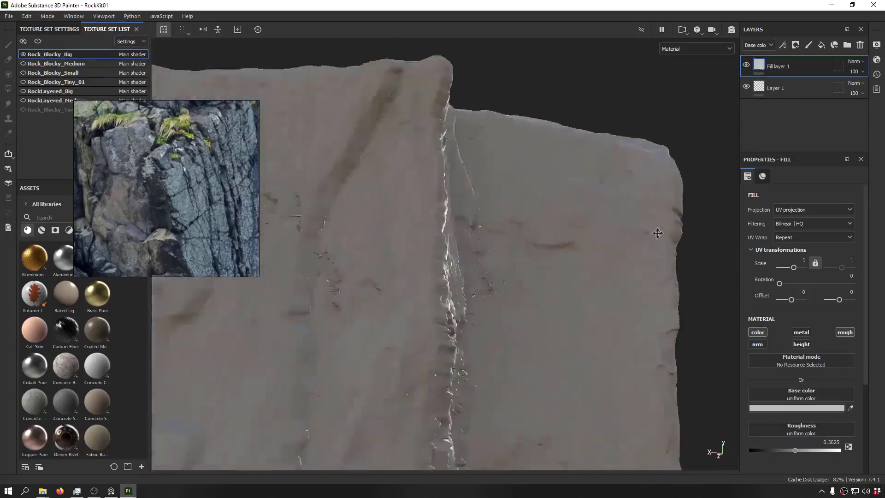
{"action": "middle_click_drag", "start_coordinate": [451, 148], "coordinate": [500, 263], "text": "alt"}
{"action": "right_click_drag", "start_coordinate": [500, 263], "coordinate": [405, 266], "text": "alt"}
{"action": "left_click_drag", "start_coordinate": [405, 267], "coordinate": [369, 239], "text": "alt"}
{"action": "right_click_drag", "start_coordinate": [369, 240], "coordinate": [414, 218], "text": "alt"}
{"action": "left_click_drag", "start_coordinate": [413, 218], "coordinate": [500, 247], "text": "alt"}
{"action": "right_click_drag", "start_coordinate": [500, 246], "coordinate": [455, 255], "text": "shift"}
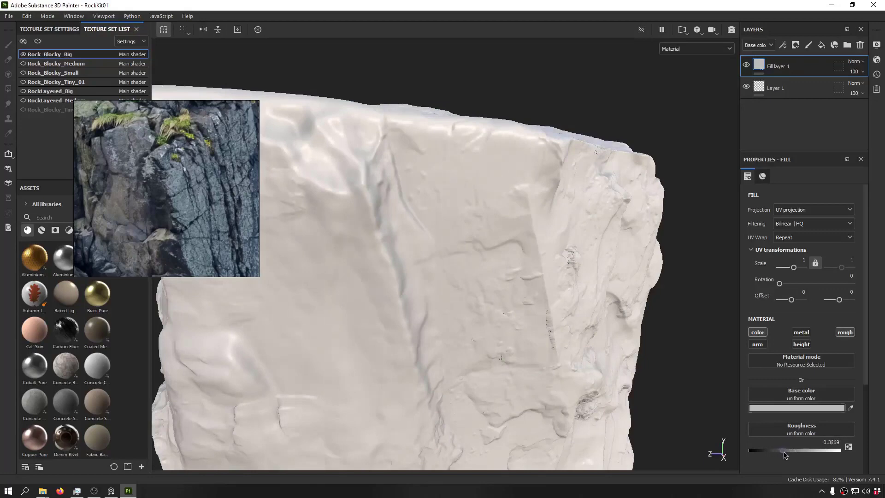
{"action": "scroll", "coordinate": [417, 360], "scroll_direction": "down", "scroll_amount": 10}
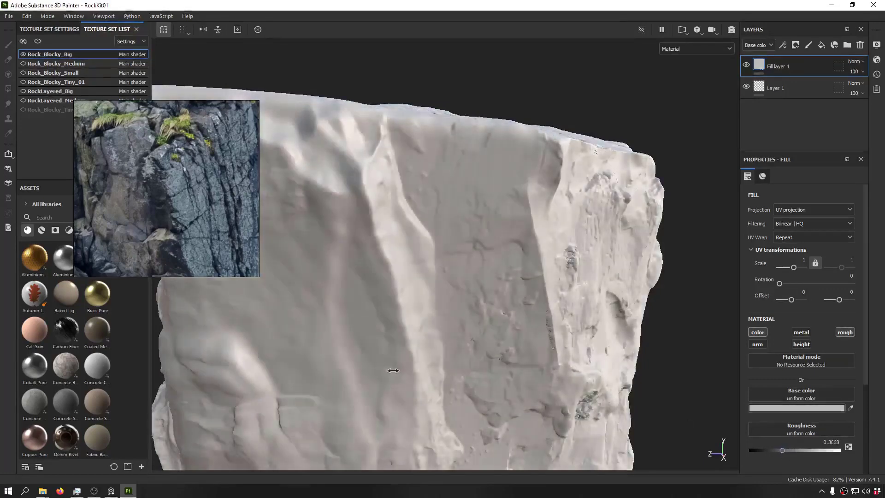
{"action": "left_click_drag", "start_coordinate": [397, 351], "coordinate": [415, 313], "text": "alt"}
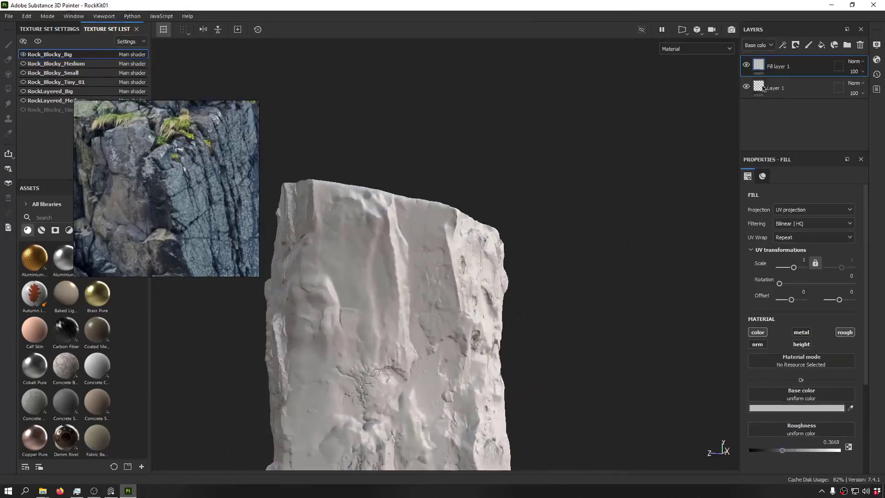
Step: Sample the base fill's color from the grey rock in the cliff reference photo and check it around the model
{"action": "left_click", "coordinate": [851, 407]}
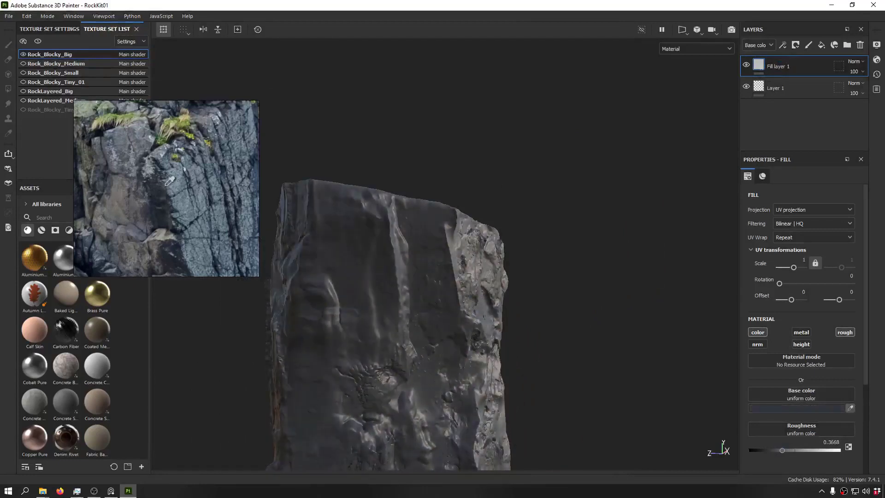
{"action": "left_click", "coordinate": [164, 179]}
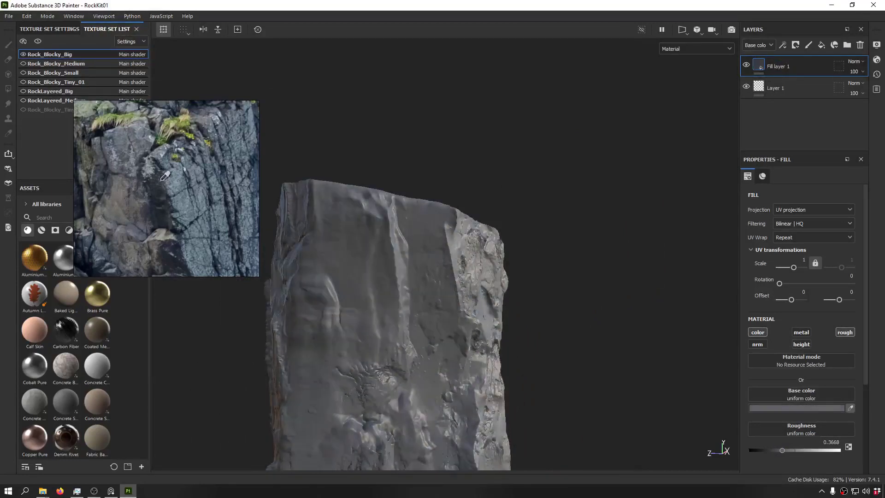
{"action": "left_click", "coordinate": [162, 179]}
{"action": "left_click_drag", "start_coordinate": [664, 253], "coordinate": [327, 304], "text": "alt"}
{"action": "scroll", "coordinate": [418, 224], "scroll_direction": "down", "scroll_amount": 5}
{"action": "middle_click_drag", "start_coordinate": [385, 215], "coordinate": [395, 123], "text": "alt"}
{"action": "left_click_drag", "start_coordinate": [395, 122], "coordinate": [634, 222], "text": "alt"}
{"action": "left_click_drag", "start_coordinate": [486, 215], "coordinate": [401, 248], "text": "alt"}
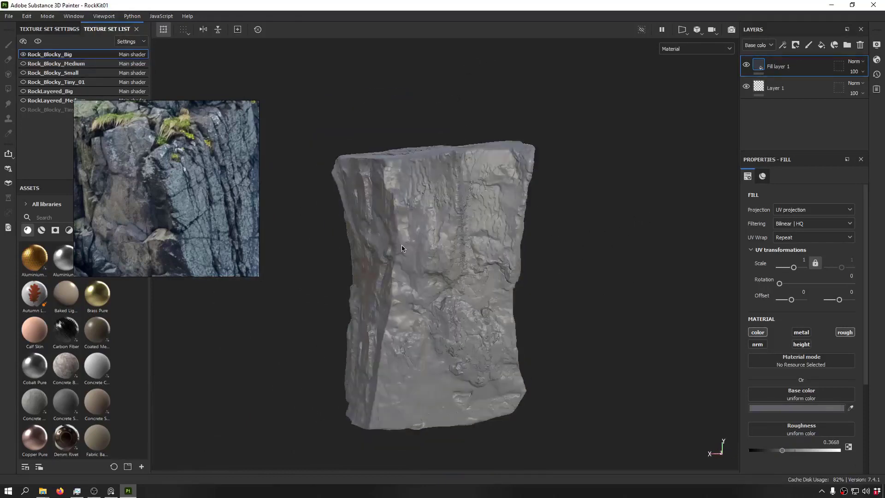
Step: Add a second fill layer above the base with roughness 0.7638 and base color FF0000, darkened to 970000
{"action": "left_click", "coordinate": [825, 45]}
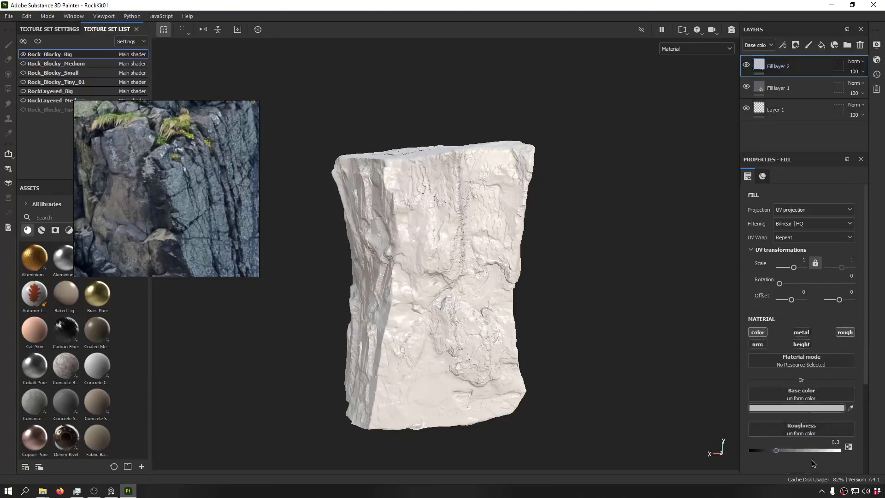
{"action": "left_click", "coordinate": [818, 451]}
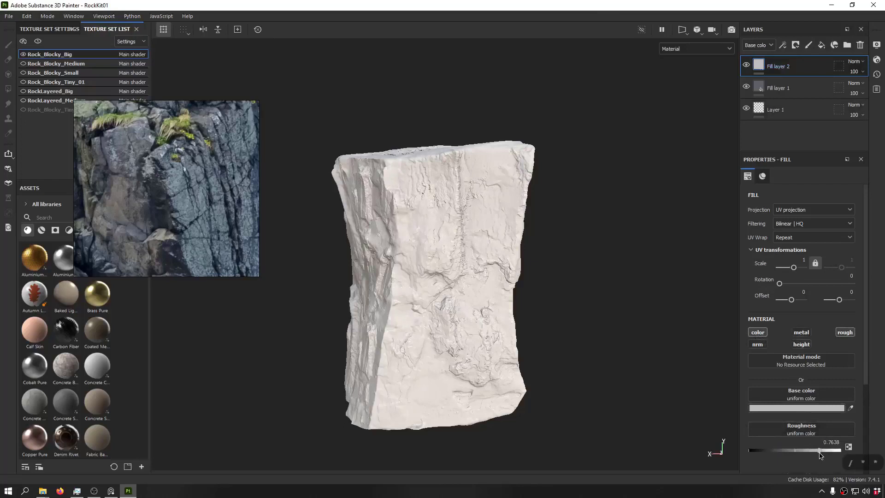
{"action": "left_click", "coordinate": [844, 412]}
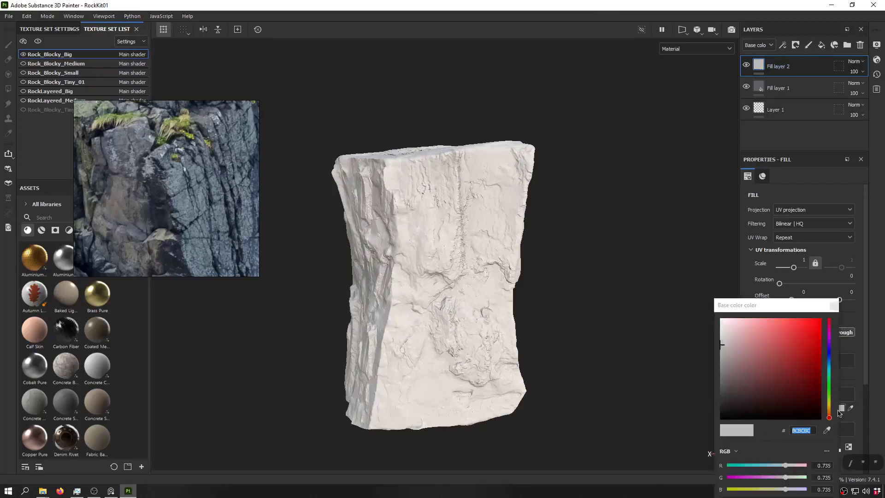
{"action": "type", "text": "FF0000"}
{"action": "left_click", "coordinate": [834, 305]}
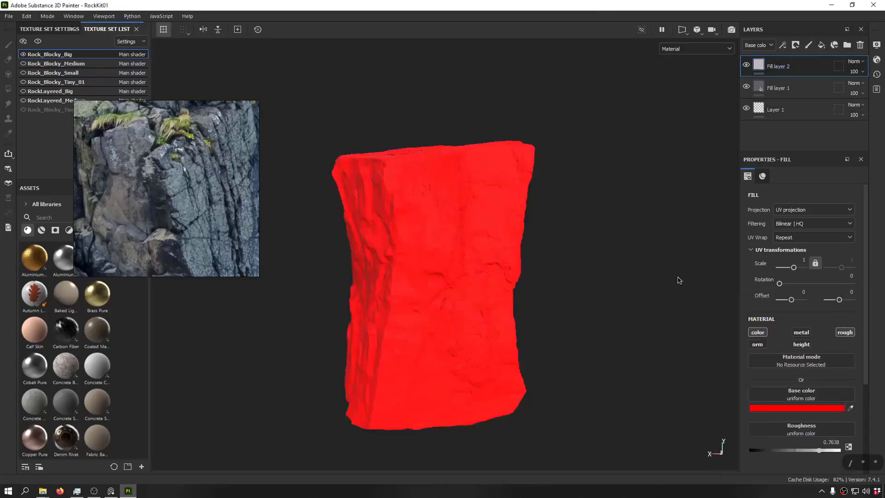
{"action": "left_click_drag", "start_coordinate": [677, 278], "coordinate": [573, 239], "text": "alt"}
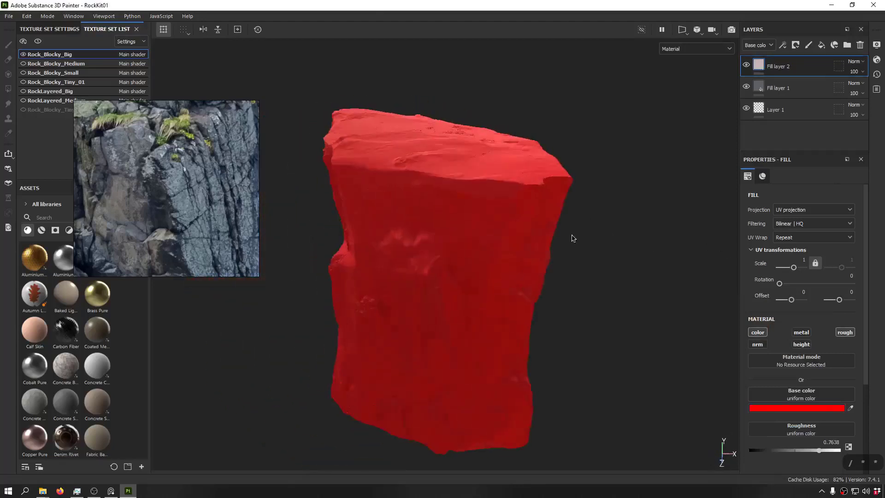
{"action": "right_click_drag", "start_coordinate": [573, 239], "coordinate": [401, 272], "text": "shift"}
{"action": "left_click_drag", "start_coordinate": [401, 273], "coordinate": [474, 285], "text": "alt"}
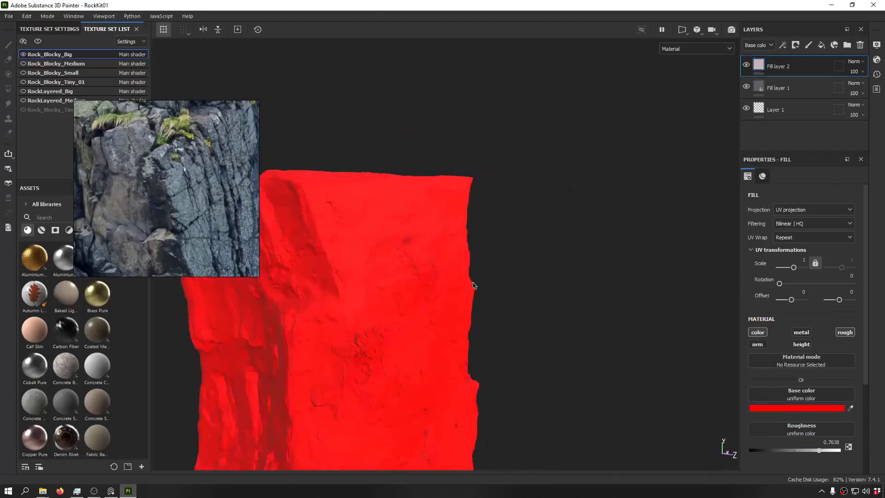
{"action": "left_click", "coordinate": [823, 412]}
{"action": "left_click_drag", "start_coordinate": [791, 271], "coordinate": [802, 307]}
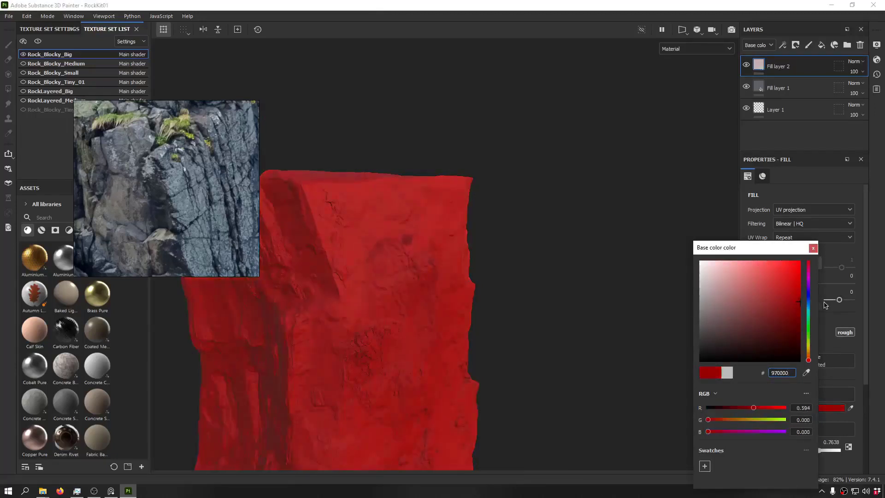
{"action": "left_click_drag", "start_coordinate": [530, 272], "coordinate": [613, 309], "text": "alt"}
{"action": "left_click", "coordinate": [812, 248]}
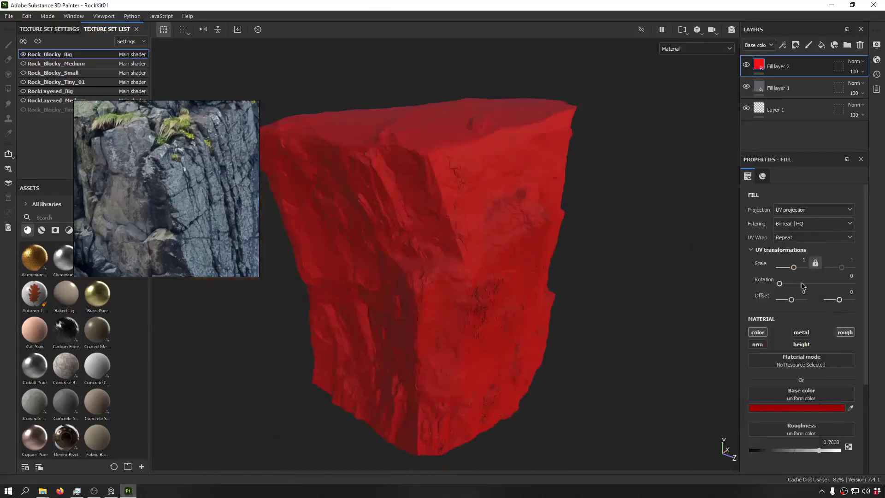
Step: Add a black mask to the red fill layer and put a fill effect in that mask
{"action": "right_click", "coordinate": [814, 67]}
{"action": "left_click", "coordinate": [804, 82]}
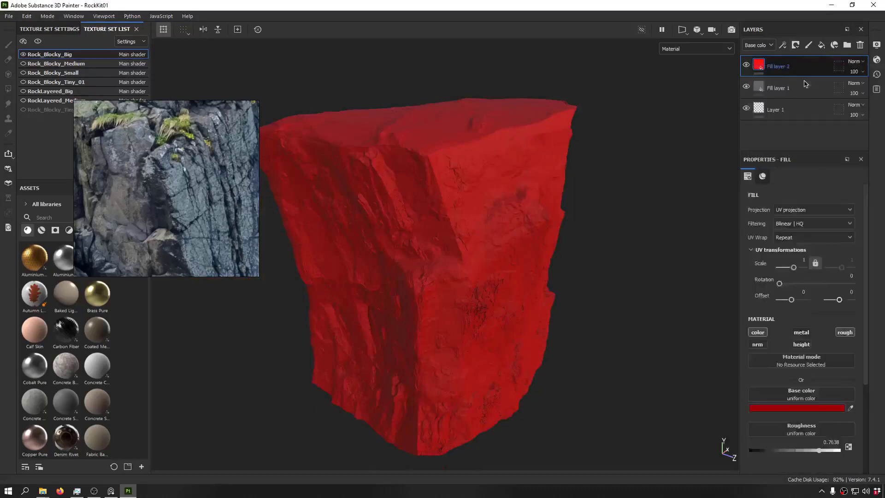
{"action": "key", "text": "1"}
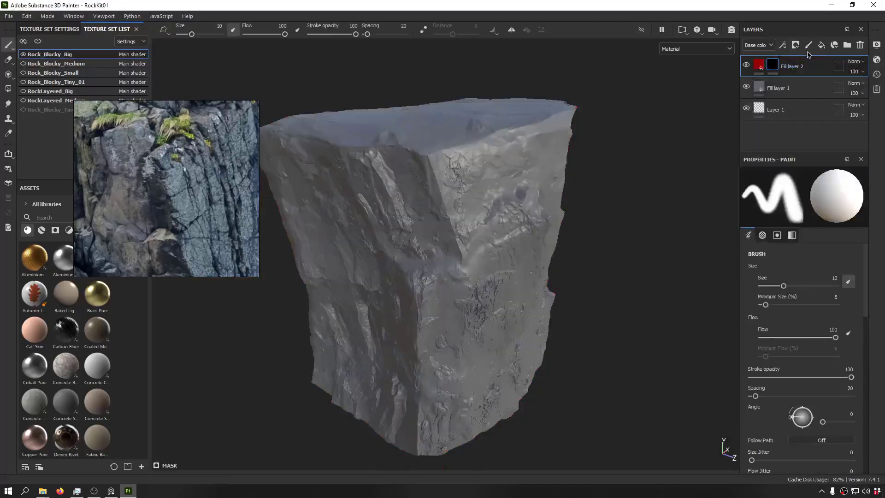
{"action": "left_click", "coordinate": [783, 45]}
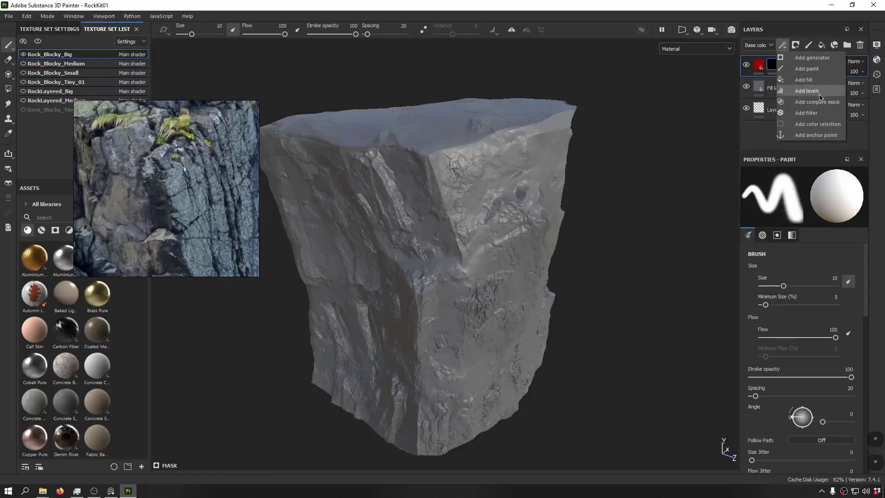
{"action": "left_click", "coordinate": [804, 80]}
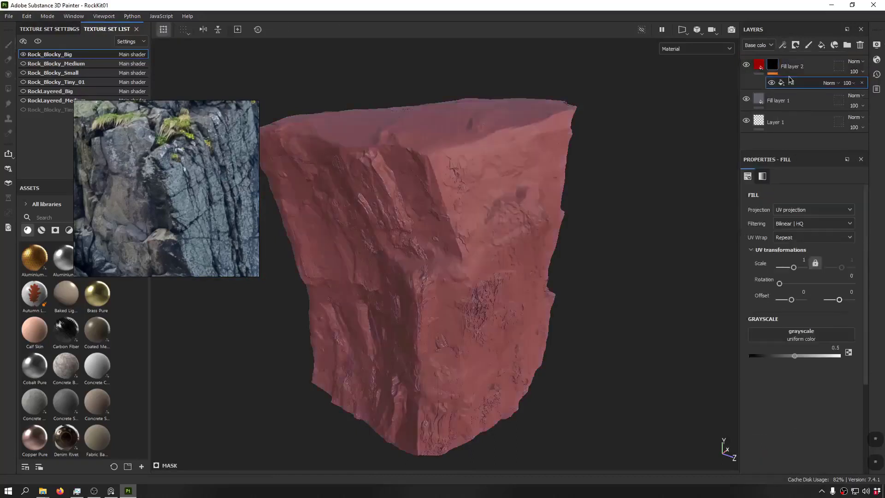
{"action": "left_click", "coordinate": [757, 67]}
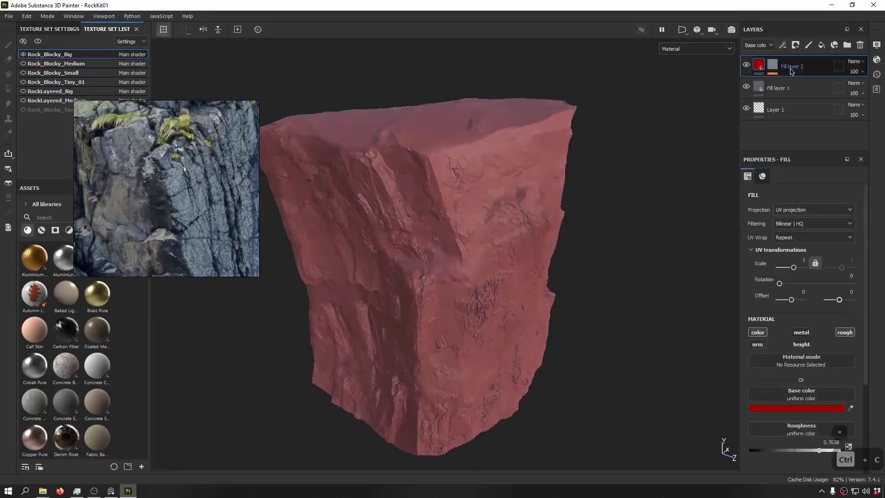
{"action": "left_click", "coordinate": [772, 66]}
{"action": "left_click", "coordinate": [794, 84]}
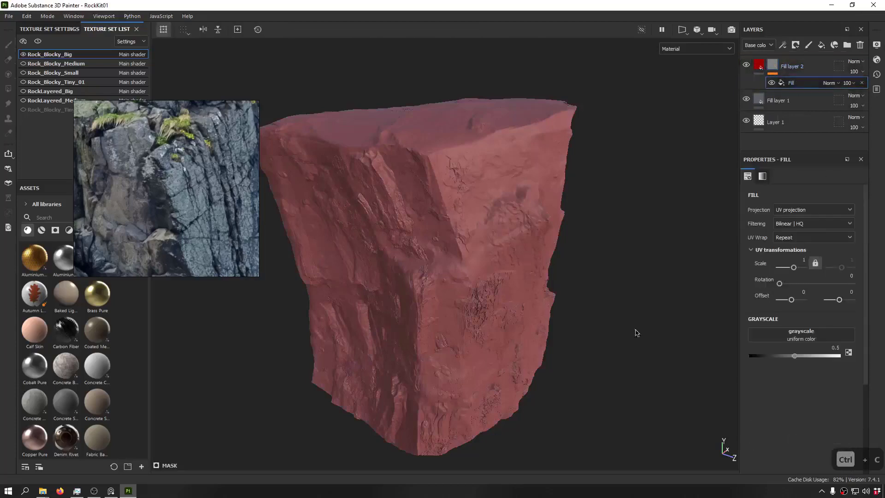
Step: Assign the Grunge Cobweb texture as the grayscale source of the mask's fill
{"action": "left_click_drag", "start_coordinate": [540, 268], "coordinate": [579, 134], "text": "alt"}
{"action": "mouse_move", "coordinate": [443, 194]}
{"action": "left_mouse_down", "text": "alt"}
{"action": "mouse_move", "coordinate": [508, 159]}
{"action": "mouse_move", "coordinate": [571, 154]}
{"action": "left_mouse_up", "text": "alt"}
{"action": "mouse_move", "coordinate": [406, 189]}
{"action": "left_mouse_down", "text": "alt"}
{"action": "mouse_move", "coordinate": [493, 187]}
{"action": "mouse_move", "coordinate": [589, 236]}
{"action": "mouse_move", "coordinate": [524, 225]}
{"action": "mouse_move", "coordinate": [470, 235]}
{"action": "mouse_move", "coordinate": [566, 237]}
{"action": "left_mouse_up", "text": "alt"}
{"action": "left_click", "coordinate": [811, 339]}
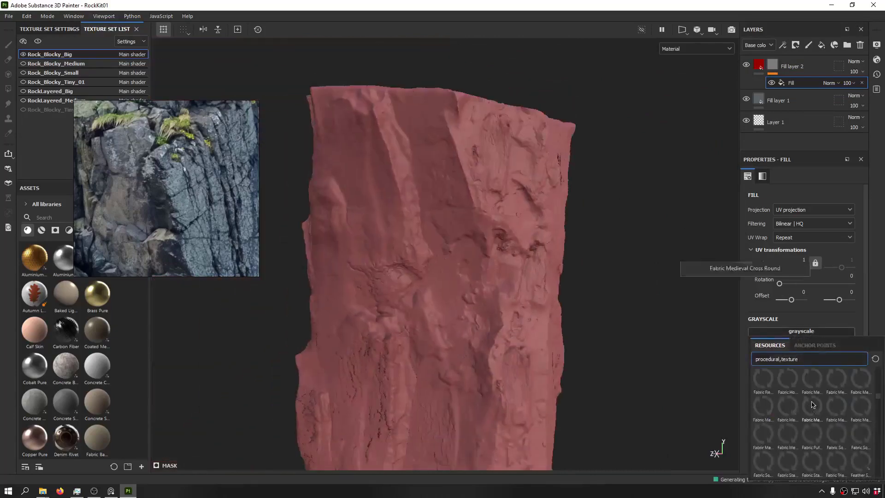
{"action": "scroll", "coordinate": [793, 432], "scroll_direction": "down", "scroll_amount": 5}
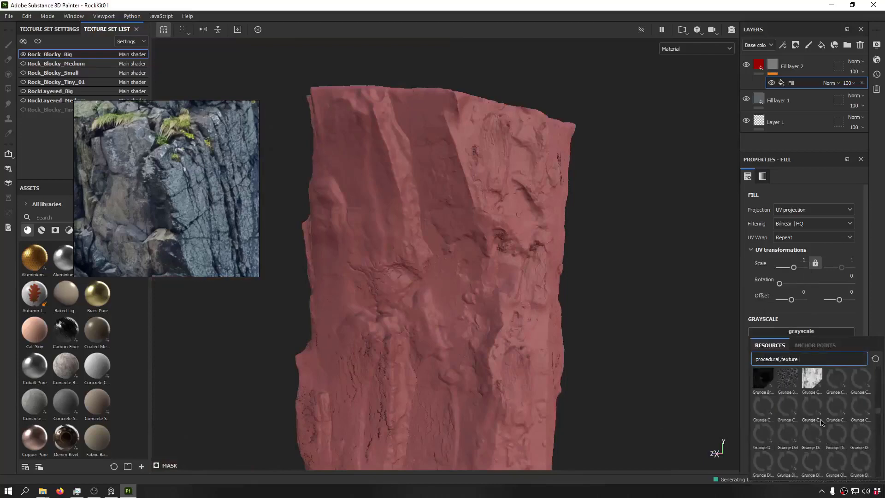
{"action": "left_click", "coordinate": [842, 387]}
Step: Examine how the red grunge breakup is distributed over all sides of the big blocky rock
{"action": "left_click_drag", "start_coordinate": [529, 306], "coordinate": [638, 226], "text": "alt"}
{"action": "right_click_drag", "start_coordinate": [638, 225], "coordinate": [415, 289], "text": "alt"}
{"action": "left_click_drag", "start_coordinate": [414, 289], "coordinate": [497, 302], "text": "alt"}
{"action": "middle_click_drag", "start_coordinate": [498, 310], "coordinate": [494, 284], "text": "alt"}
{"action": "left_click_drag", "start_coordinate": [494, 283], "coordinate": [553, 272], "text": "alt"}
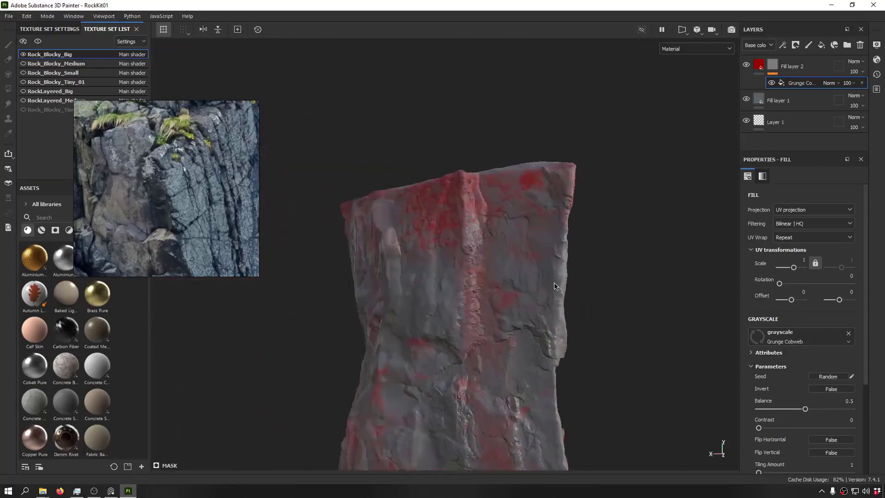
{"action": "right_click_drag", "start_coordinate": [553, 272], "coordinate": [345, 178], "text": "alt"}
{"action": "left_click_drag", "start_coordinate": [345, 178], "coordinate": [346, 252], "text": "alt"}
{"action": "right_click_drag", "start_coordinate": [347, 252], "coordinate": [325, 312], "text": "alt"}
{"action": "left_click_drag", "start_coordinate": [326, 313], "coordinate": [256, 305], "text": "alt"}
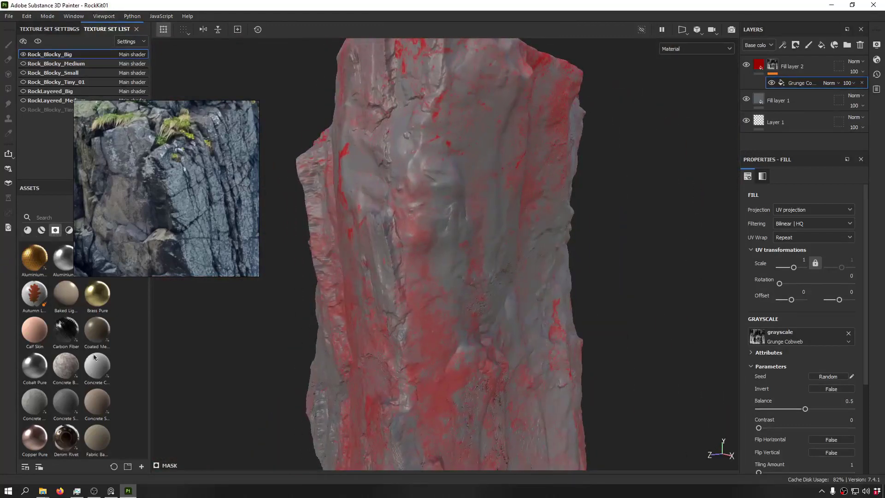
{"action": "left_click_drag", "start_coordinate": [276, 253], "coordinate": [500, 292], "text": "alt"}
{"action": "scroll", "coordinate": [503, 285], "scroll_direction": "down", "scroll_amount": 5}
{"action": "left_click_drag", "start_coordinate": [347, 124], "coordinate": [527, 285], "text": "alt"}
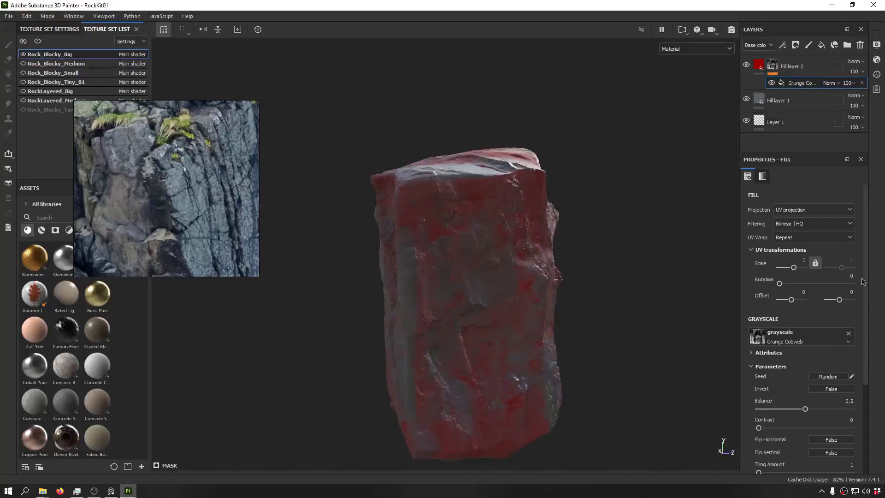
Step: Set the Grunge Cobweb mask's balance to 0.78 and check the red coverage around the rock
{"action": "right_click_drag", "start_coordinate": [623, 369], "coordinate": [479, 319], "text": "shift"}
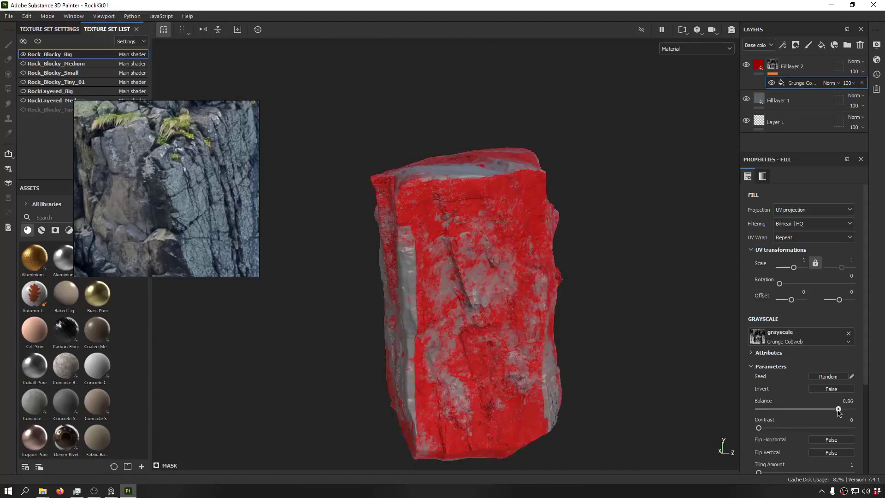
{"action": "mouse_move", "coordinate": [838, 412]}
{"action": "left_mouse_down"}
{"action": "mouse_move", "coordinate": [850, 410]}
{"action": "mouse_move", "coordinate": [827, 418]}
{"action": "left_mouse_up"}
{"action": "left_click_drag", "start_coordinate": [502, 235], "coordinate": [597, 240], "text": "alt"}
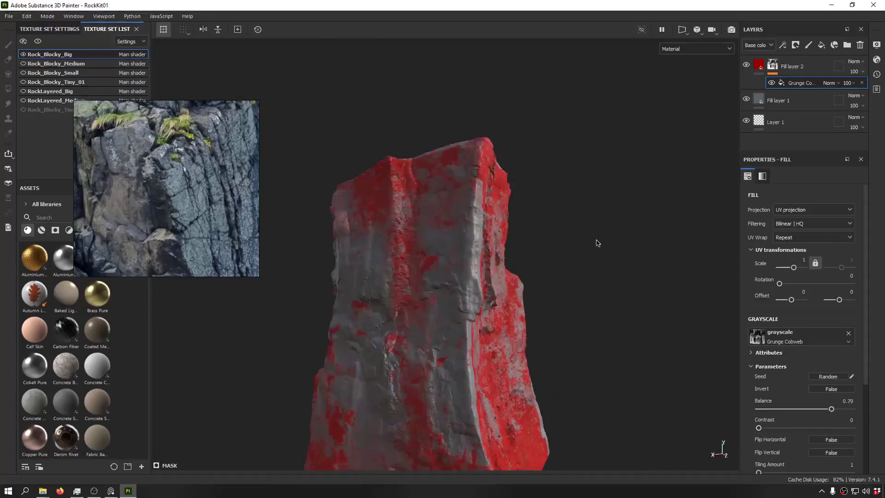
{"action": "left_click_drag", "start_coordinate": [503, 251], "coordinate": [548, 256], "text": "alt"}
{"action": "mouse_move", "coordinate": [366, 192]}
{"action": "left_mouse_down", "text": "alt"}
{"action": "mouse_move", "coordinate": [440, 208]}
{"action": "mouse_move", "coordinate": [521, 170]}
{"action": "left_mouse_up", "text": "alt"}
{"action": "scroll", "coordinate": [440, 205], "scroll_direction": "up", "scroll_amount": 3}
{"action": "scroll", "coordinate": [440, 204], "scroll_direction": "up", "scroll_amount": 3}
Step: Replace the second fill layer's red base color with a dark rock color sampled from the cliff reference photo
{"action": "left_click", "coordinate": [758, 69]}
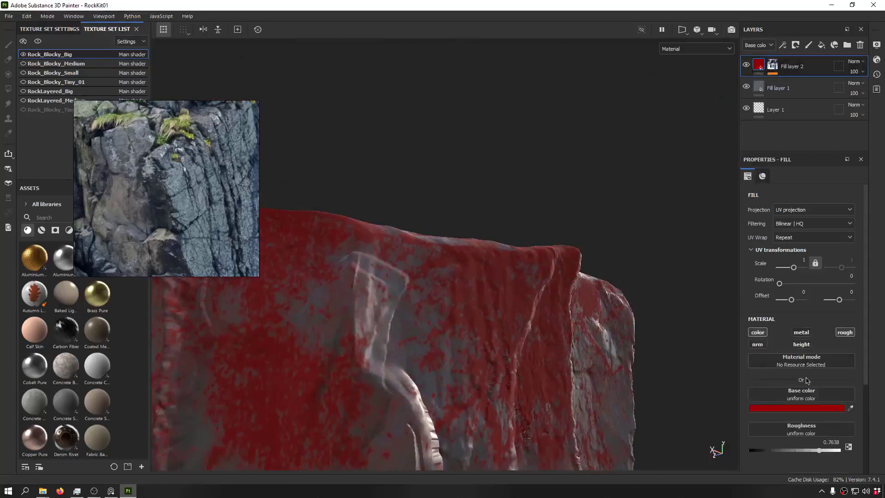
{"action": "left_click_drag", "start_coordinate": [266, 268], "coordinate": [168, 191]}
{"action": "left_click_drag", "start_coordinate": [440, 352], "coordinate": [486, 299], "text": "alt"}
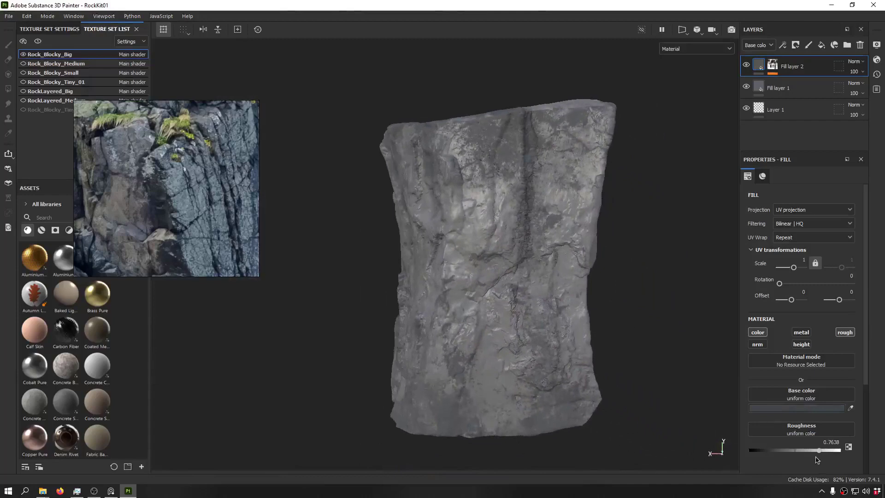
Step: Try a roughness of 0.6281 on the second fill layer and check the upper rock surface under rotated lighting
{"action": "left_click_drag", "start_coordinate": [810, 453], "coordinate": [805, 453]}
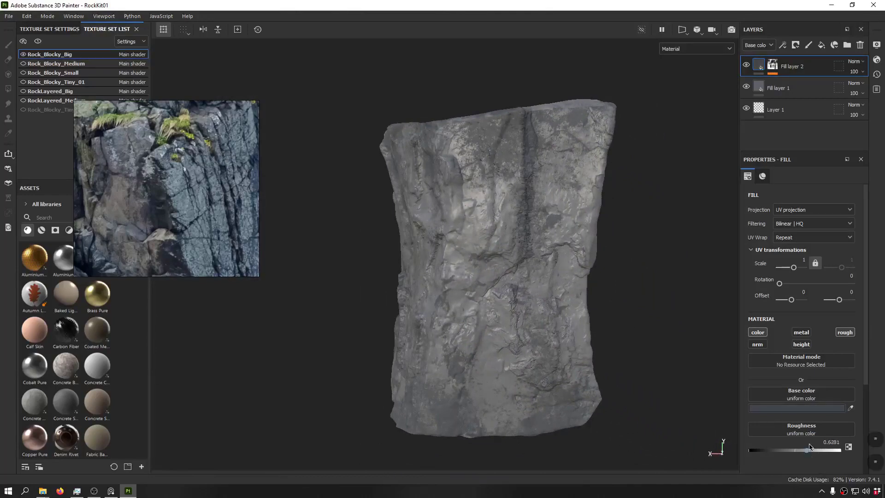
{"action": "right_click_drag", "start_coordinate": [475, 304], "coordinate": [498, 99], "text": "shift"}
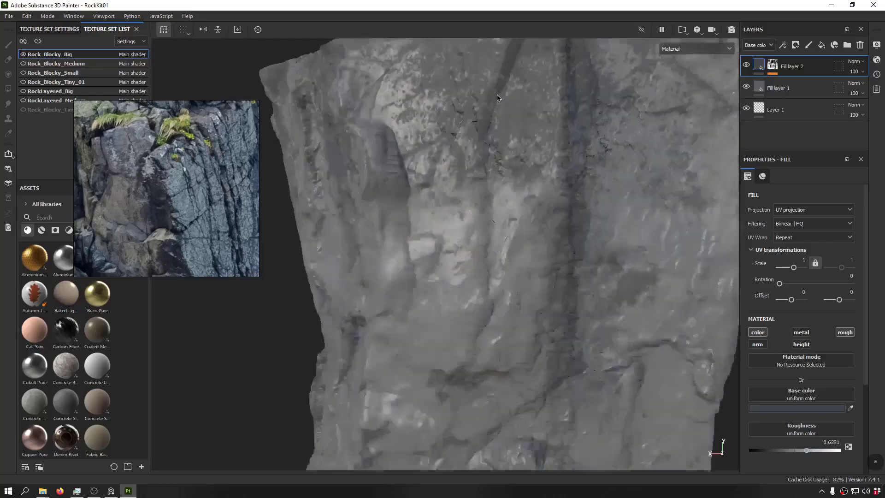
{"action": "middle_click_drag", "start_coordinate": [498, 99], "coordinate": [505, 271], "text": "alt"}
{"action": "left_click_drag", "start_coordinate": [505, 271], "coordinate": [537, 260], "text": "alt"}
{"action": "right_click_drag", "start_coordinate": [537, 260], "coordinate": [446, 302], "text": "shift"}
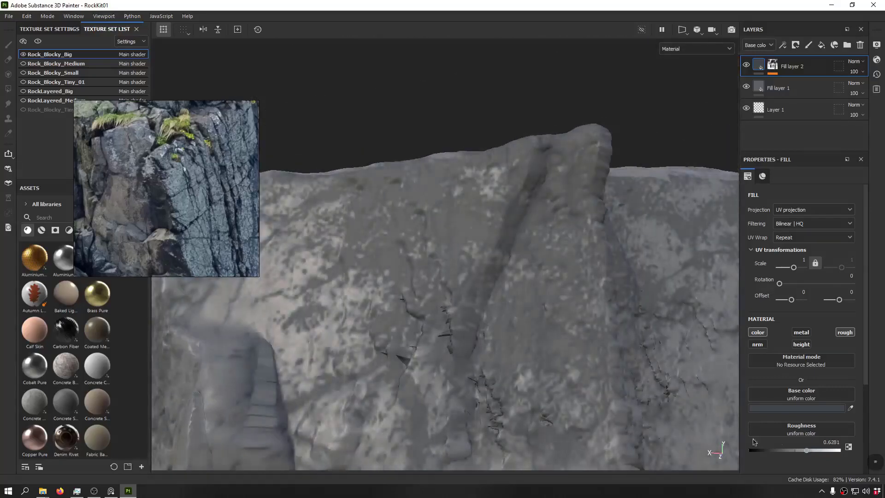
Step: Try a roughness of 1 on the second fill layer, then undo the roughness changes
{"action": "left_click_drag", "start_coordinate": [809, 452], "coordinate": [839, 450]}
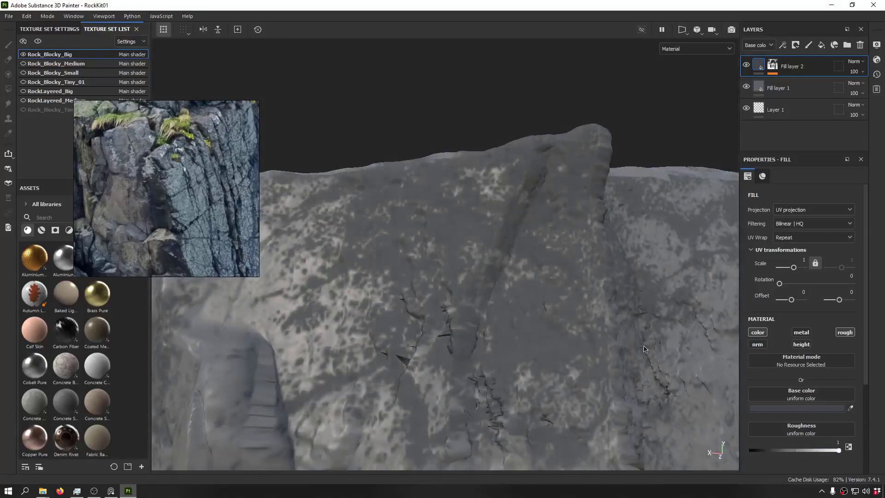
{"action": "right_click_drag", "start_coordinate": [520, 324], "coordinate": [476, 338], "text": "shift"}
{"action": "key", "text": "ctrl+z"}
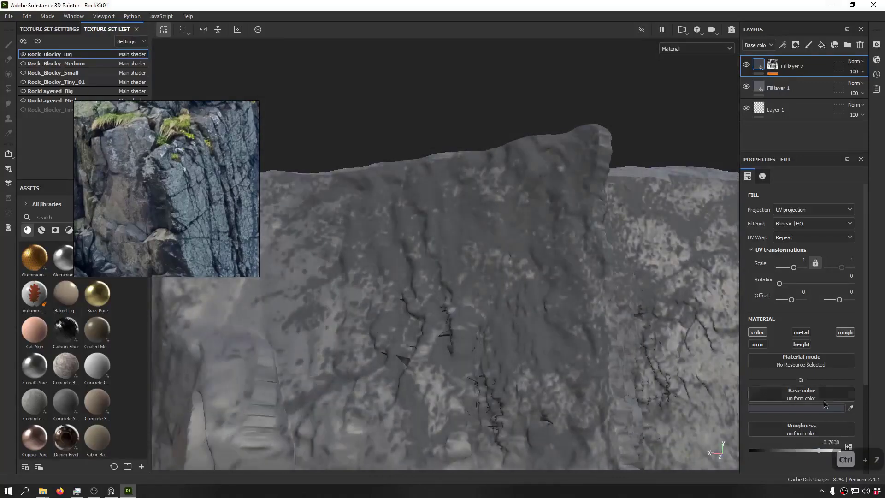
Step: Set the roughness of the dark rock fill layer to 0.5528 and check the rock's upper faces from several angles
{"action": "left_click_drag", "start_coordinate": [812, 453], "coordinate": [794, 449]}
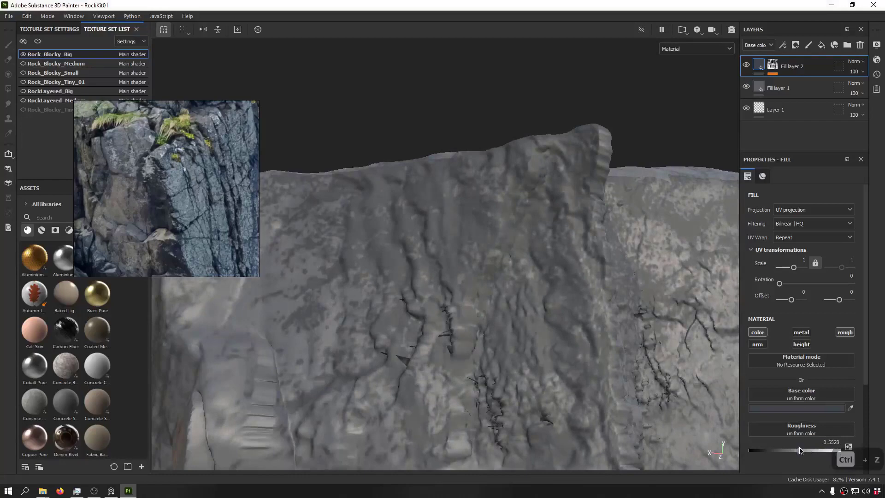
{"action": "left_click_drag", "start_coordinate": [646, 286], "coordinate": [592, 256], "text": "alt"}
{"action": "right_click_drag", "start_coordinate": [592, 256], "coordinate": [465, 231], "text": "alt"}
{"action": "left_click_drag", "start_coordinate": [401, 217], "coordinate": [451, 207], "text": "alt"}
{"action": "middle_click_drag", "start_coordinate": [452, 207], "coordinate": [455, 201], "text": "alt"}
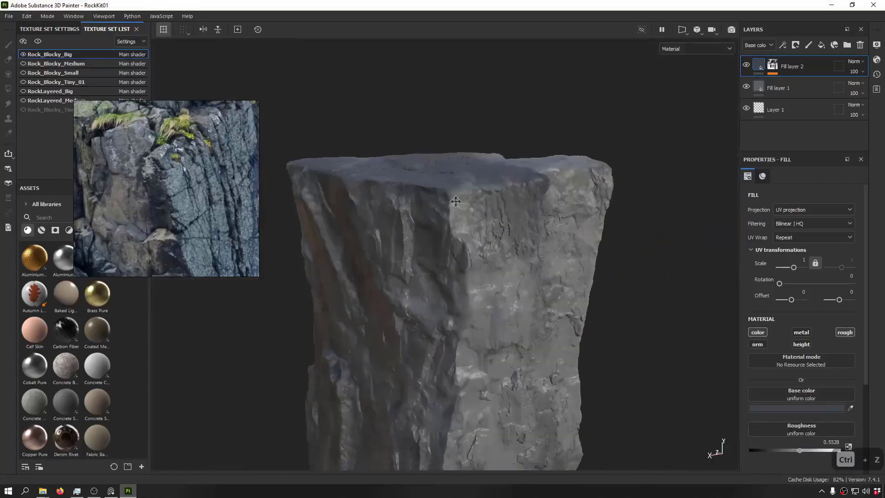
{"action": "left_click_drag", "start_coordinate": [455, 201], "coordinate": [454, 150], "text": "alt"}
{"action": "right_click_drag", "start_coordinate": [454, 150], "coordinate": [373, 163], "text": "shift"}
{"action": "left_click_drag", "start_coordinate": [372, 164], "coordinate": [518, 174], "text": "alt"}
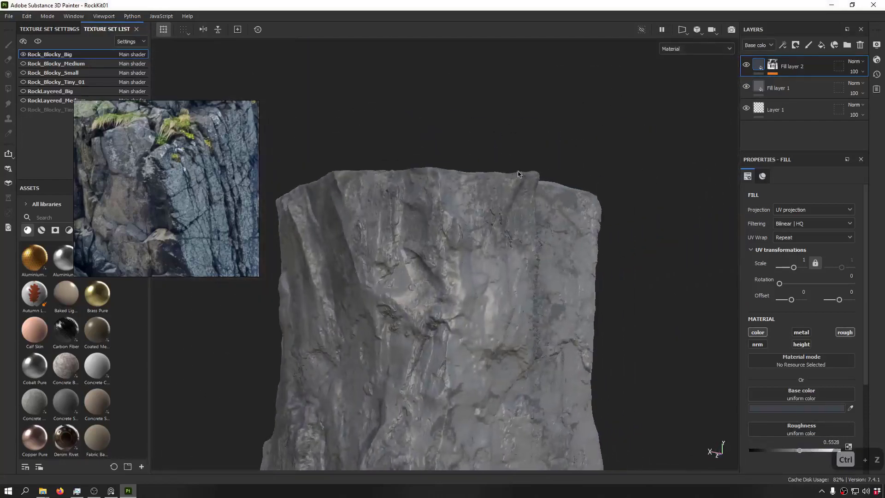
Step: Paste the copied red masked fill layer above the dark rock layer and select its mask
{"action": "key", "text": "ctrl+v"}
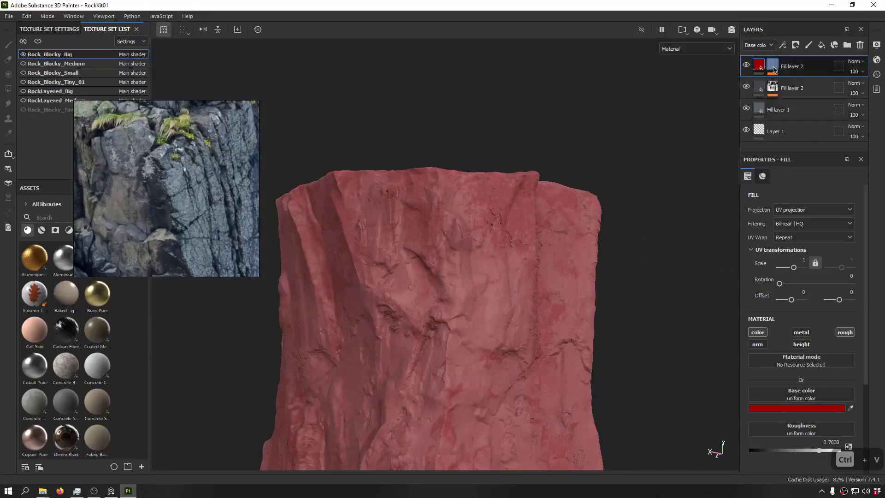
{"action": "left_click", "coordinate": [773, 69]}
{"action": "left_click_drag", "start_coordinate": [507, 207], "coordinate": [585, 205], "text": "alt"}
{"action": "middle_click_drag", "start_coordinate": [586, 205], "coordinate": [571, 150], "text": "alt"}
{"action": "left_click_drag", "start_coordinate": [572, 150], "coordinate": [497, 152], "text": "alt"}
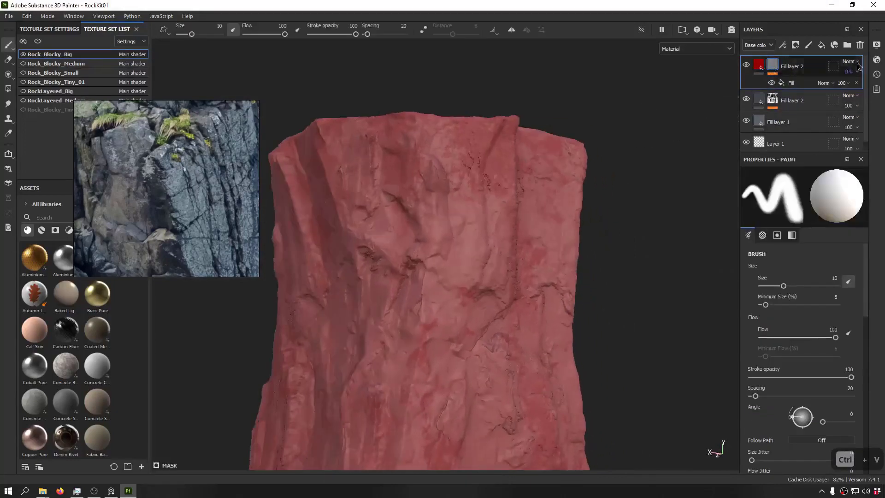
Step: Assign the Grunge Cracked Deep texture to the red layer's mask fill and check the streak coverage around the rock
{"action": "left_click", "coordinate": [797, 84]}
{"action": "left_click", "coordinate": [801, 331]}
{"action": "scroll", "coordinate": [807, 423], "scroll_direction": "down", "scroll_amount": 5}
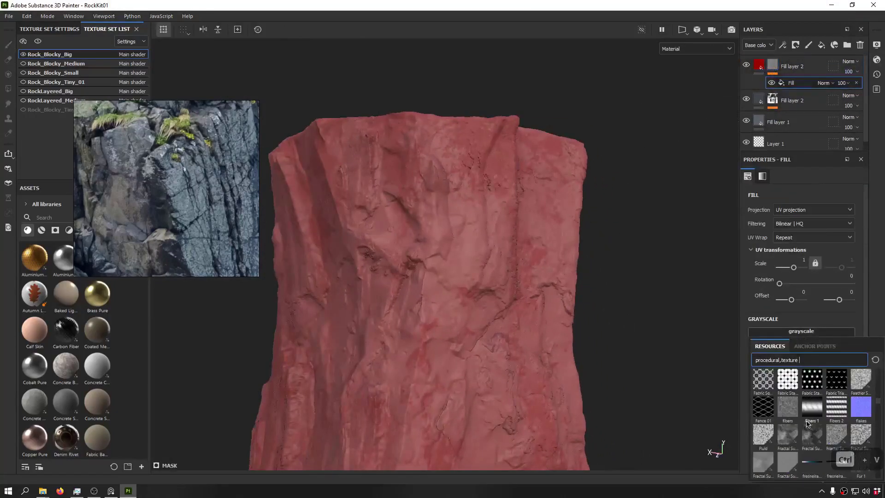
{"action": "scroll", "coordinate": [804, 426], "scroll_direction": "down", "scroll_amount": 3}
{"action": "scroll", "coordinate": [846, 426], "scroll_direction": "down", "scroll_amount": 3}
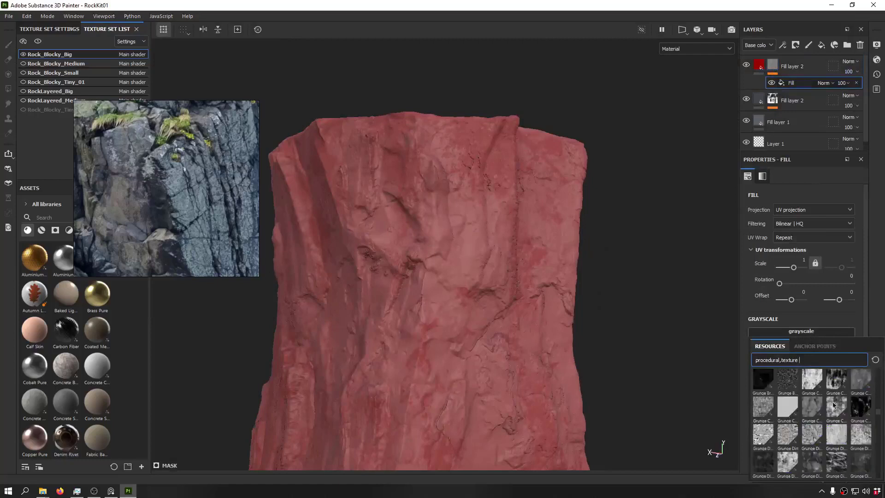
{"action": "mouse_move", "coordinate": [782, 384]}
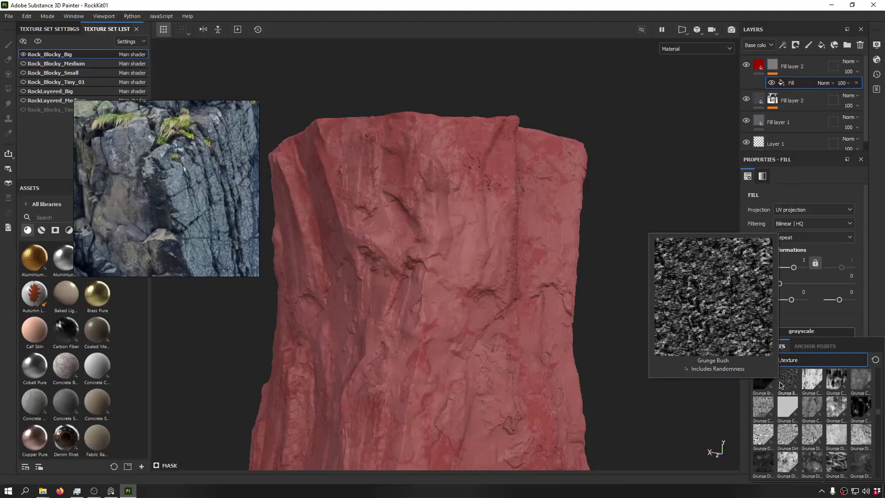
{"action": "mouse_move", "coordinate": [766, 405]}
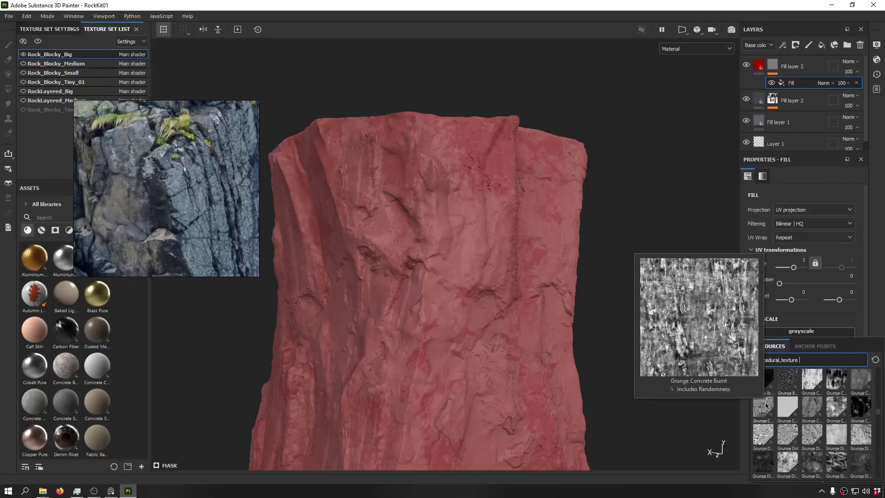
{"action": "left_click", "coordinate": [865, 410]}
{"action": "mouse_move", "coordinate": [551, 244]}
{"action": "left_mouse_down", "text": "alt"}
{"action": "mouse_move", "coordinate": [590, 193]}
{"action": "mouse_move", "coordinate": [733, 159]}
{"action": "mouse_move", "coordinate": [559, 311]}
{"action": "mouse_move", "coordinate": [547, 245]}
{"action": "mouse_move", "coordinate": [406, 221]}
{"action": "mouse_move", "coordinate": [446, 250]}
{"action": "mouse_move", "coordinate": [545, 232]}
{"action": "left_mouse_up", "text": "alt"}
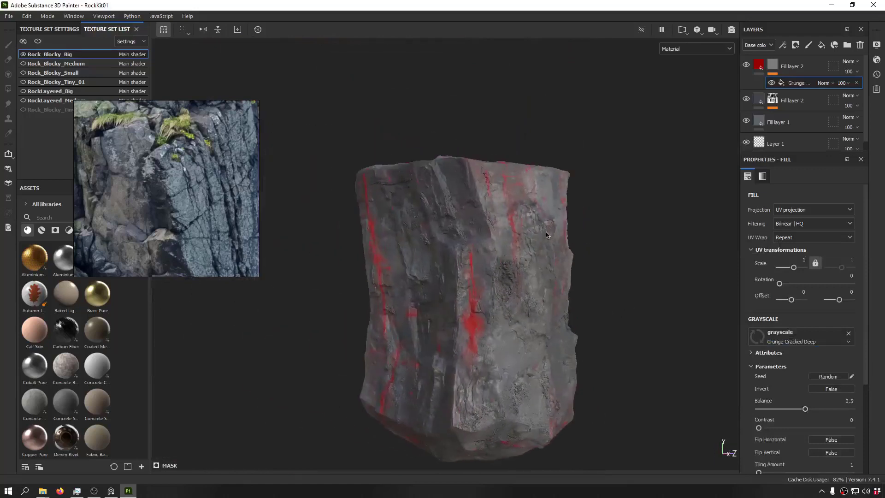
{"action": "left_click_drag", "start_coordinate": [491, 239], "coordinate": [495, 198], "text": "alt"}
{"action": "right_click_drag", "start_coordinate": [495, 199], "coordinate": [543, 184], "text": "alt"}
Step: Replace the streak layer's red base color with a light brownish-grey sampled from the cliff reference photo
{"action": "left_click", "coordinate": [797, 69]}
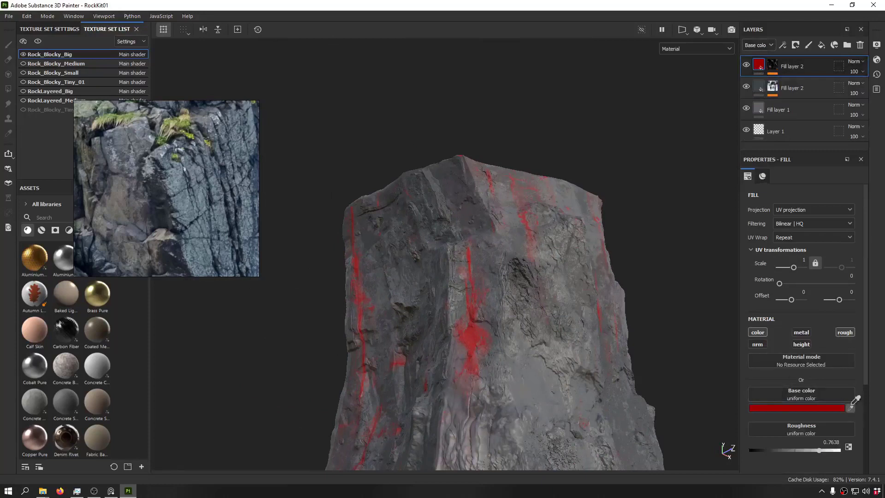
{"action": "left_click", "coordinate": [127, 181]}
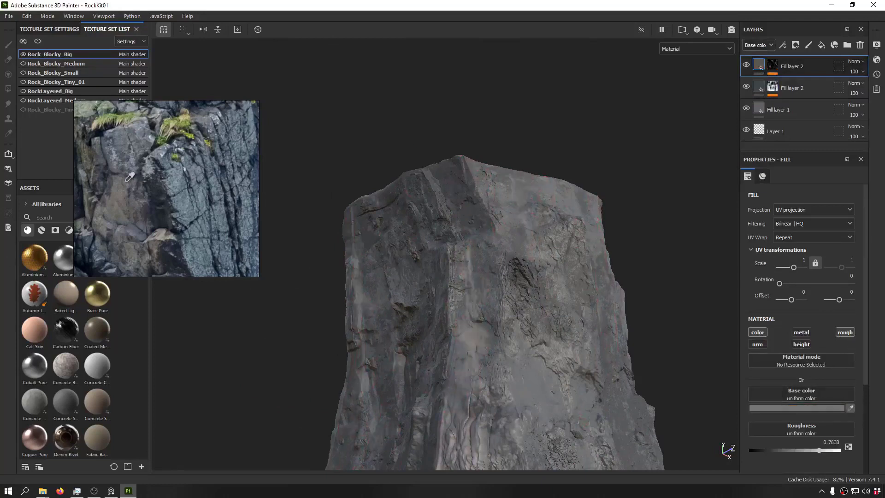
{"action": "left_click", "coordinate": [129, 177]}
{"action": "left_click", "coordinate": [120, 174]}
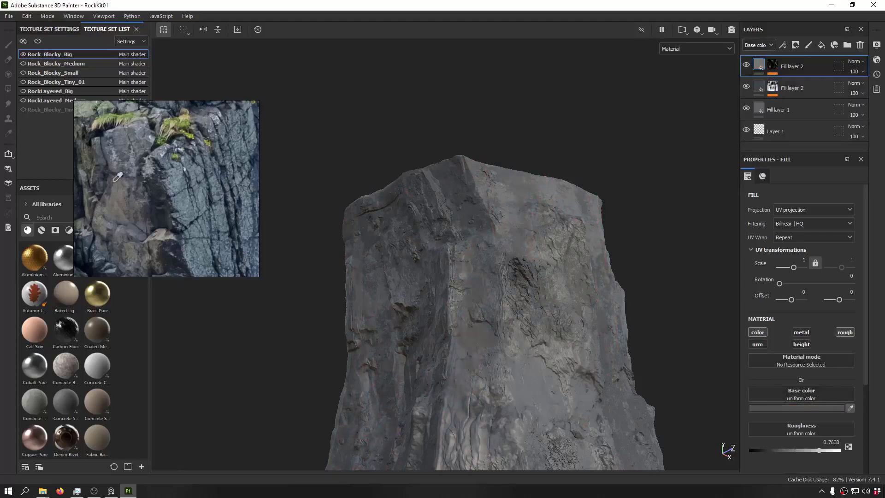
{"action": "left_click", "coordinate": [120, 181]}
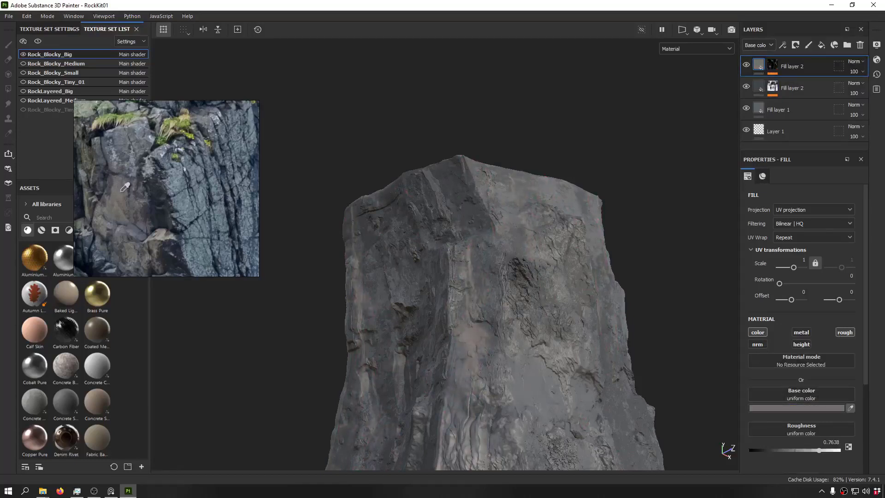
{"action": "left_click", "coordinate": [124, 187]}
{"action": "left_click", "coordinate": [165, 228]}
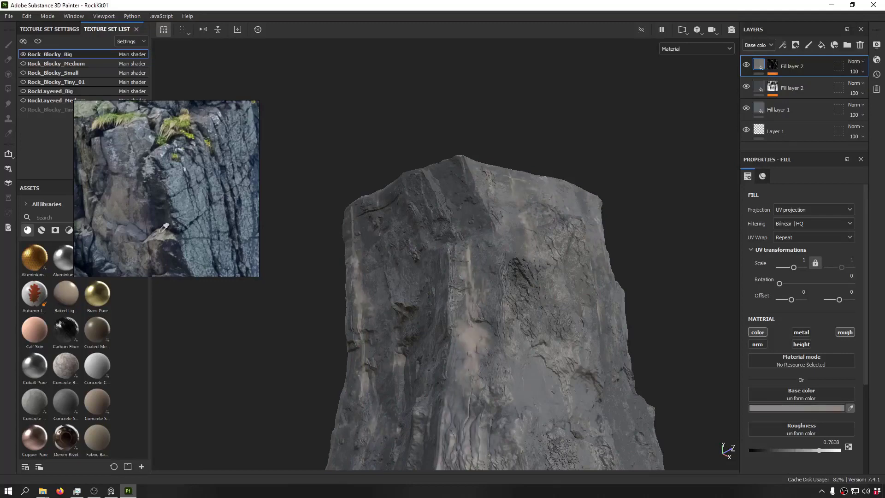
{"action": "left_click", "coordinate": [161, 233]}
Step: Examine the recolored streaks around the whole rock in the base color view and the full material view under rotated lighting
{"action": "left_click_drag", "start_coordinate": [560, 277], "coordinate": [372, 224], "text": "alt"}
{"action": "scroll", "coordinate": [516, 264], "scroll_direction": "down", "scroll_amount": 3}
{"action": "right_click_drag", "start_coordinate": [371, 224], "coordinate": [310, 243], "text": "shift"}
{"action": "key", "text": "c"}
{"action": "middle_click_drag", "start_coordinate": [446, 238], "coordinate": [348, 246], "text": "alt"}
{"action": "left_click_drag", "start_coordinate": [348, 247], "coordinate": [418, 267], "text": "alt"}
{"action": "key", "text": "m"}
{"action": "left_click_drag", "start_coordinate": [516, 233], "coordinate": [423, 202], "text": "alt"}
{"action": "right_click_drag", "start_coordinate": [423, 202], "coordinate": [434, 193], "text": "shift"}
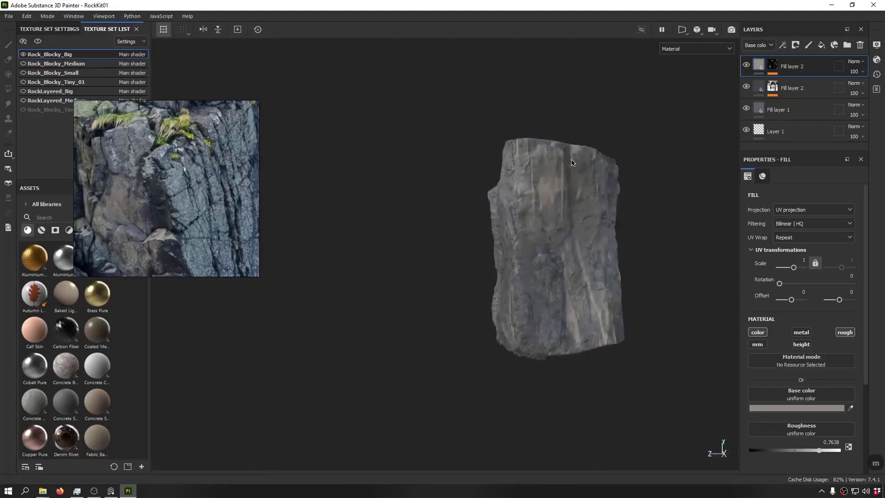
Step: Adjust the streak layer's roughness, trying values such as 0.9899, while viewing the upper rock up close
{"action": "scroll", "coordinate": [585, 169], "scroll_direction": "up", "scroll_amount": 8}
{"action": "left_click_drag", "start_coordinate": [535, 177], "coordinate": [479, 196], "text": "alt"}
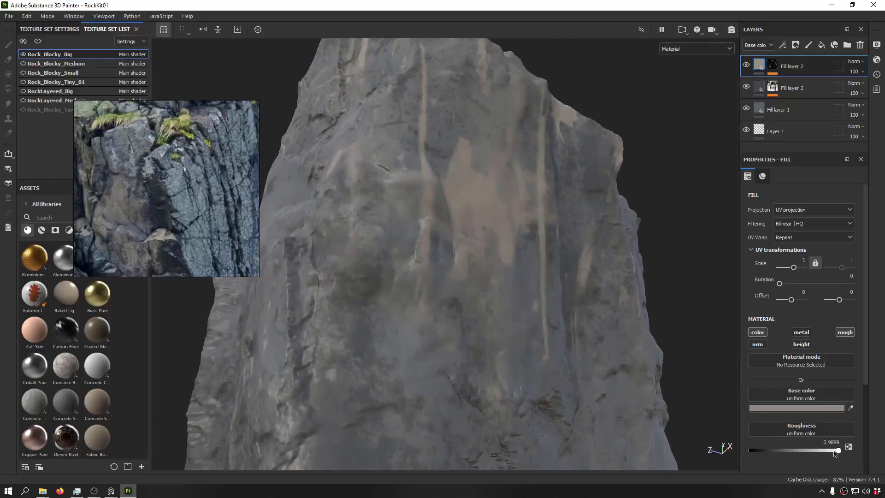
{"action": "left_click_drag", "start_coordinate": [837, 451], "coordinate": [692, 446]}
Step: Add a paint layer named Sharpen on top of the stack and set its blending mode to Passthrough
{"action": "left_click", "coordinate": [808, 45]}
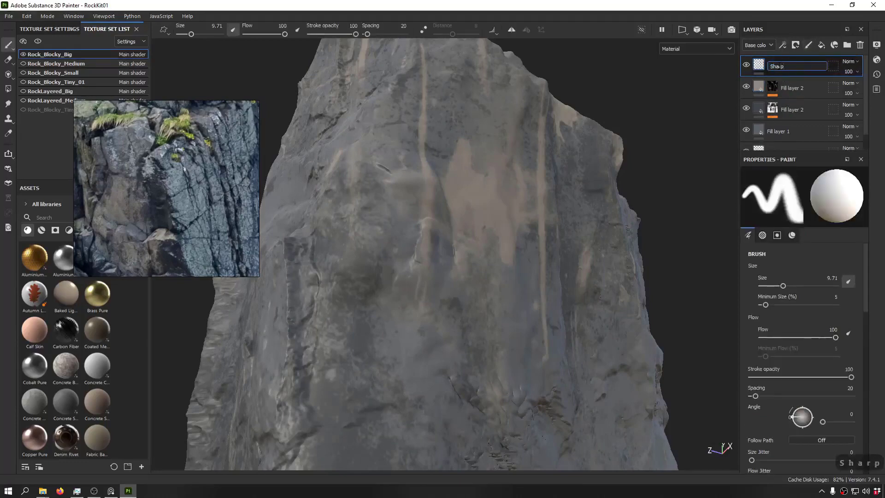
{"action": "type", "text": "en"}
{"action": "key", "text": "Return"}
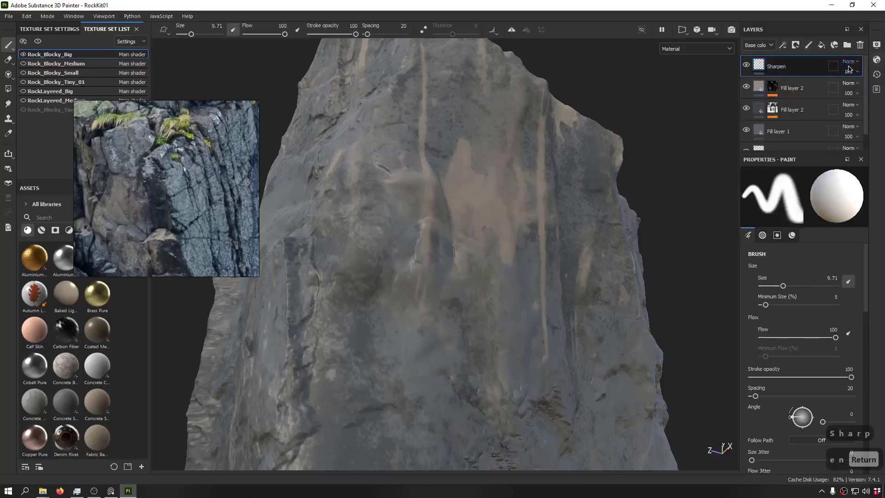
{"action": "left_click", "coordinate": [849, 63]}
{"action": "left_click", "coordinate": [847, 82]}
Step: Add a filter effect to the Sharpen layer and assign the Sharpen filter to it
{"action": "right_click", "coordinate": [765, 65]}
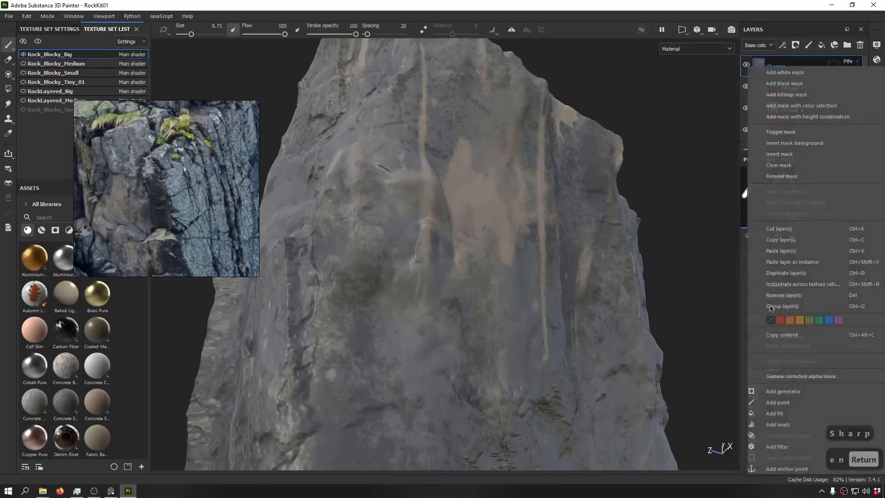
{"action": "left_click", "coordinate": [794, 447]}
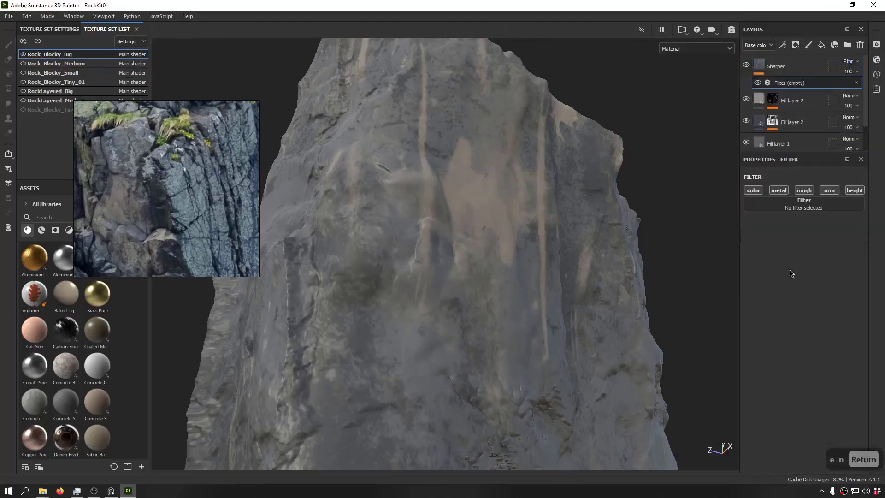
{"action": "left_click", "coordinate": [806, 199]}
{"action": "scroll", "coordinate": [788, 318], "scroll_direction": "down", "scroll_amount": 5}
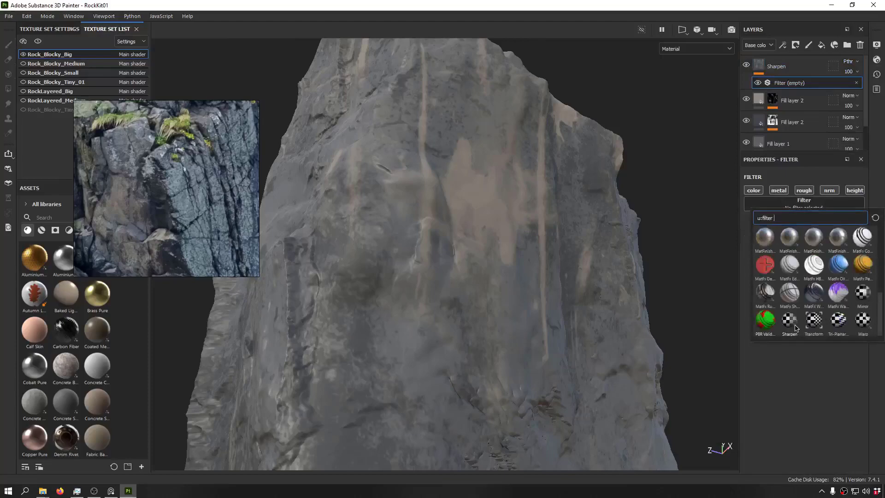
{"action": "left_click", "coordinate": [792, 325]}
Step: Set the Sharpen filter's intensity to 0.57 while checking the surface detail close up and around the rock
{"action": "left_click_drag", "start_coordinate": [555, 232], "coordinate": [470, 261], "text": "alt"}
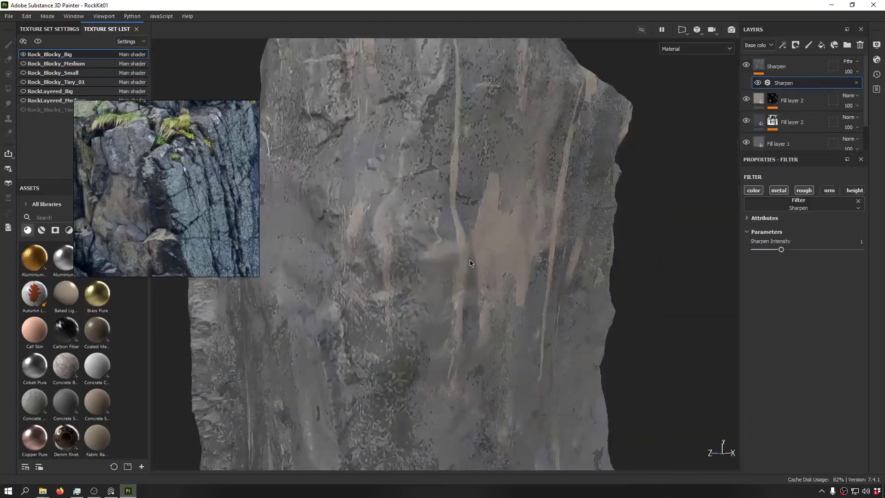
{"action": "right_click_drag", "start_coordinate": [470, 261], "coordinate": [540, 221], "text": "alt"}
{"action": "left_click_drag", "start_coordinate": [540, 222], "coordinate": [580, 222], "text": "alt"}
{"action": "right_click_drag", "start_coordinate": [340, 245], "coordinate": [488, 235], "text": "alt"}
{"action": "left_click_drag", "start_coordinate": [489, 235], "coordinate": [285, 245], "text": "alt"}
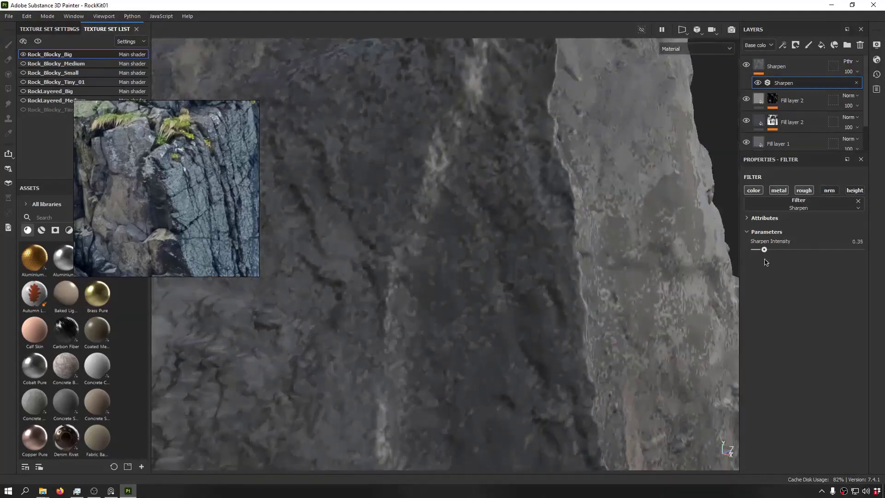
{"action": "right_click_drag", "start_coordinate": [521, 228], "coordinate": [480, 222], "text": "alt"}
{"action": "left_click_drag", "start_coordinate": [480, 222], "coordinate": [450, 221], "text": "alt"}
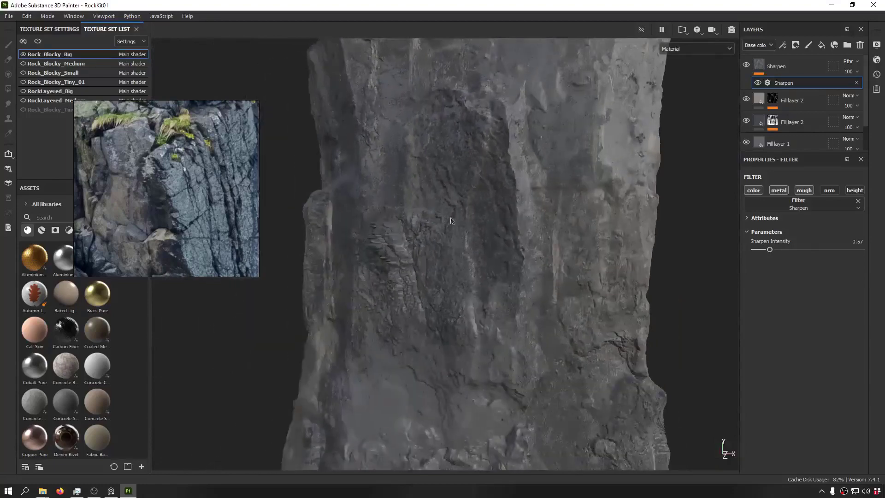
{"action": "right_click_drag", "start_coordinate": [496, 230], "coordinate": [454, 225], "text": "alt"}
{"action": "left_click_drag", "start_coordinate": [454, 225], "coordinate": [380, 223], "text": "alt"}
Step: Paste another red masked fill layer just below the Sharpen layer and browse the procedural textures available for its base color
{"action": "left_click", "coordinate": [757, 99]}
{"action": "key", "text": "ctrl+v"}
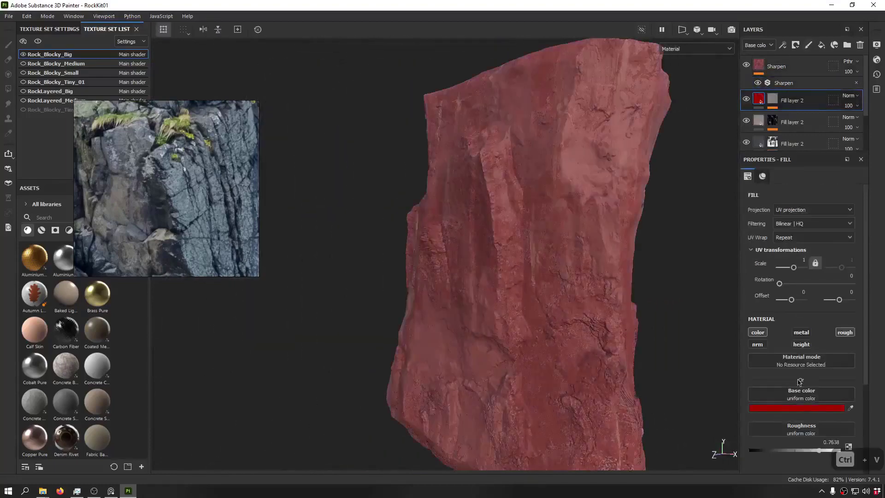
{"action": "left_click", "coordinate": [824, 397]}
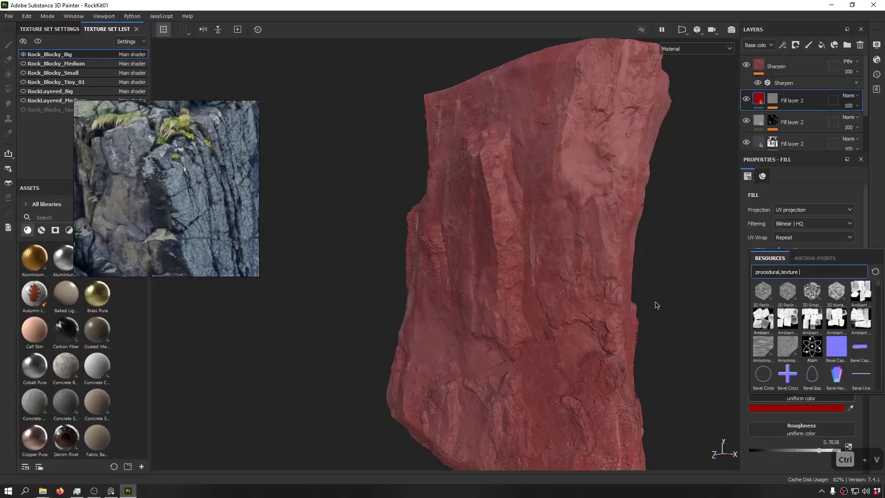
{"action": "scroll", "coordinate": [877, 342], "scroll_direction": "down", "scroll_amount": 10}
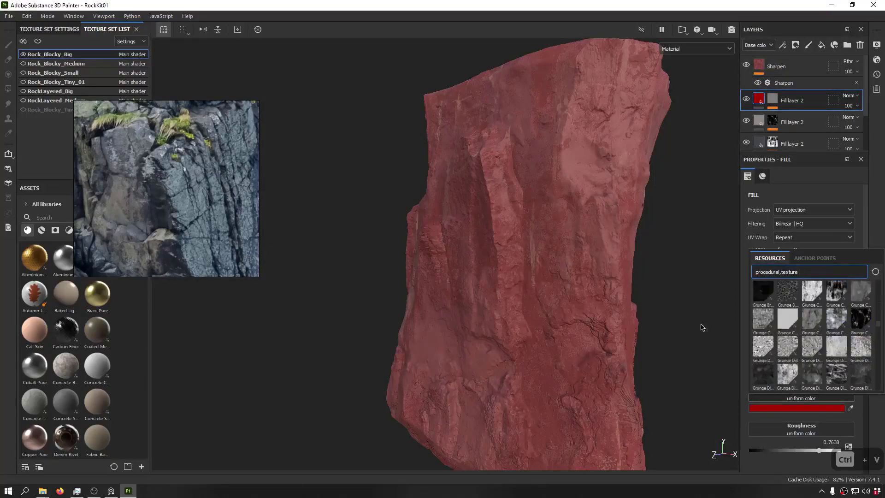
{"action": "left_click", "coordinate": [701, 327]}
Step: Show only textures in the asset library, browse them, and move the cliff reference photo clear of the library
{"action": "left_click_drag", "start_coordinate": [205, 198], "coordinate": [266, 159]}
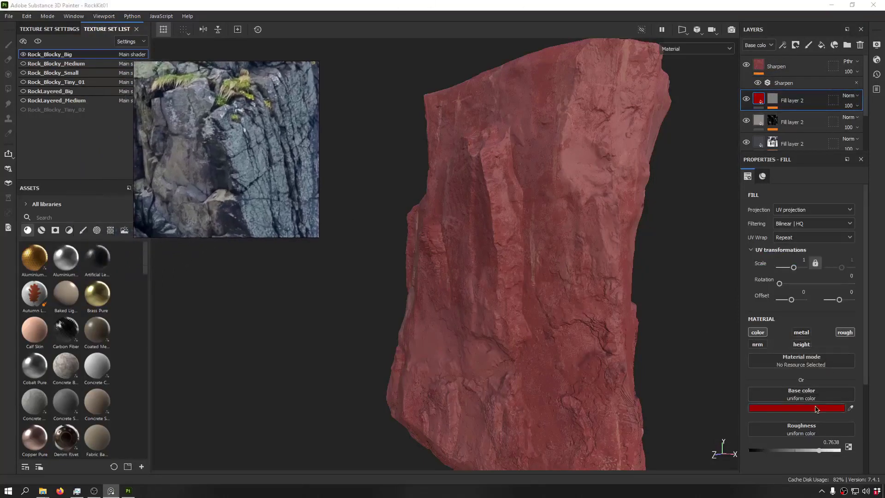
{"action": "left_click", "coordinate": [800, 394]}
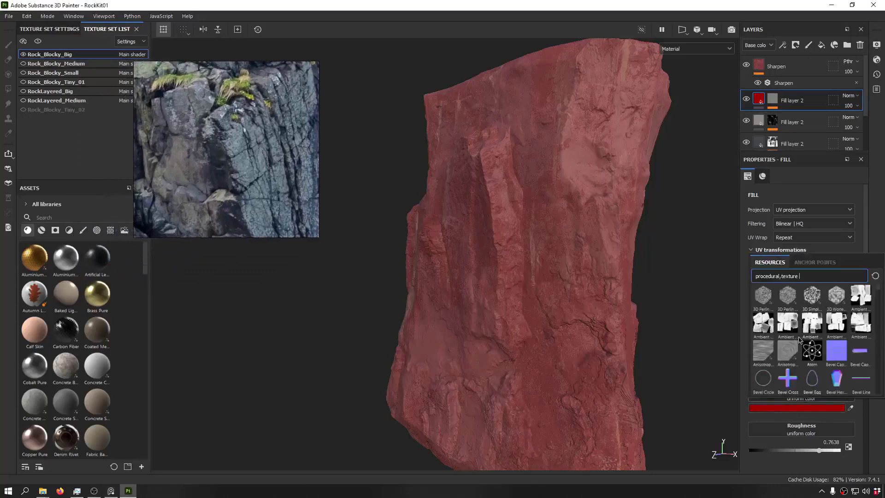
{"action": "left_click_drag", "start_coordinate": [171, 198], "coordinate": [217, 197]}
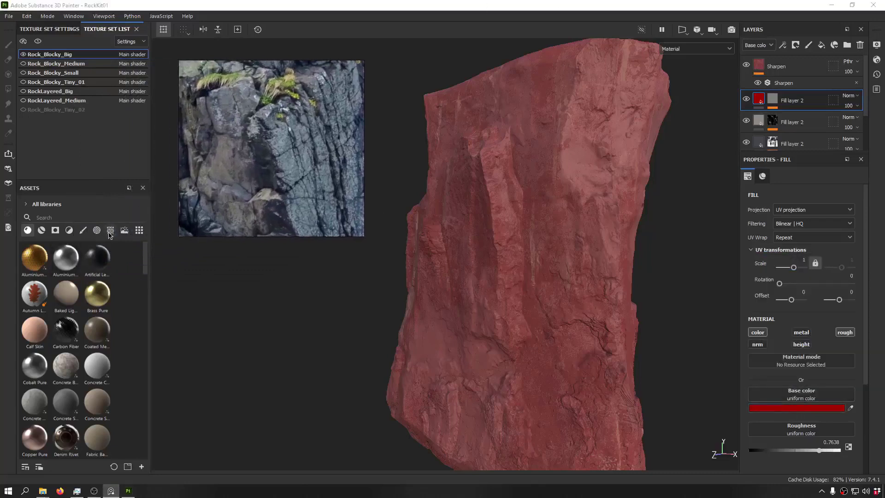
{"action": "left_click", "coordinate": [110, 232]}
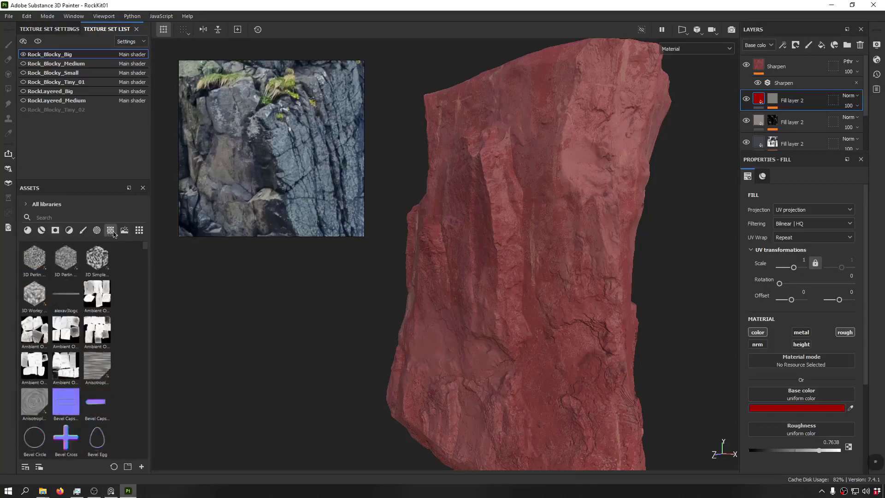
{"action": "left_click", "coordinate": [111, 234]}
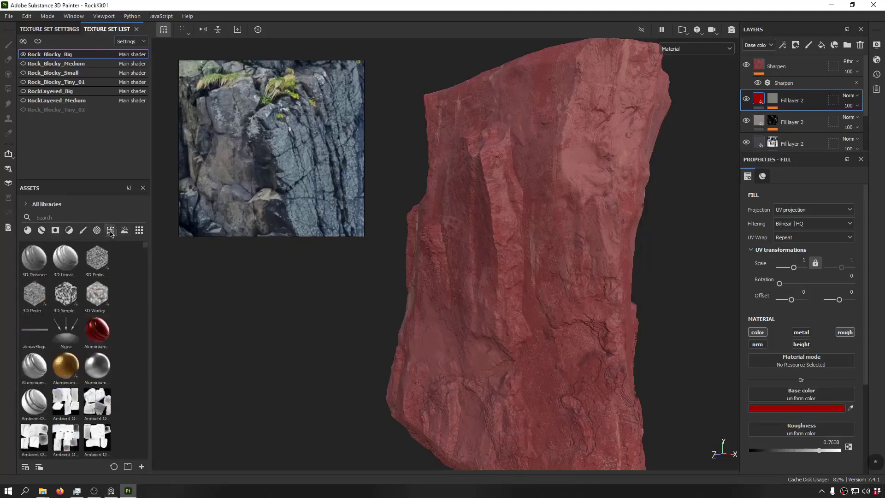
{"action": "left_click", "coordinate": [113, 232]}
{"action": "scroll", "coordinate": [124, 323], "scroll_direction": "down", "scroll_amount": 10}
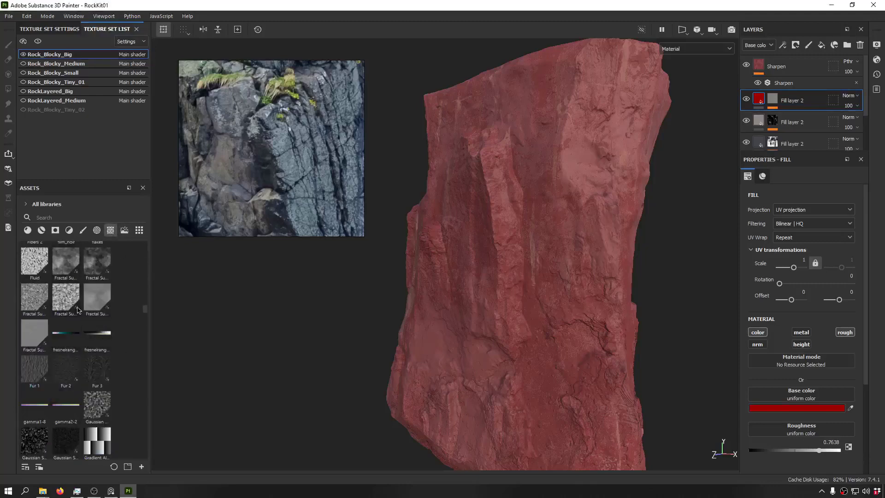
{"action": "mouse_move", "coordinate": [305, 131]}
{"action": "right_mouse_down"}
{"action": "mouse_move", "coordinate": [212, 118]}
{"action": "mouse_move", "coordinate": [132, 91]}
{"action": "right_mouse_up"}
{"action": "left_click", "coordinate": [344, 2]}
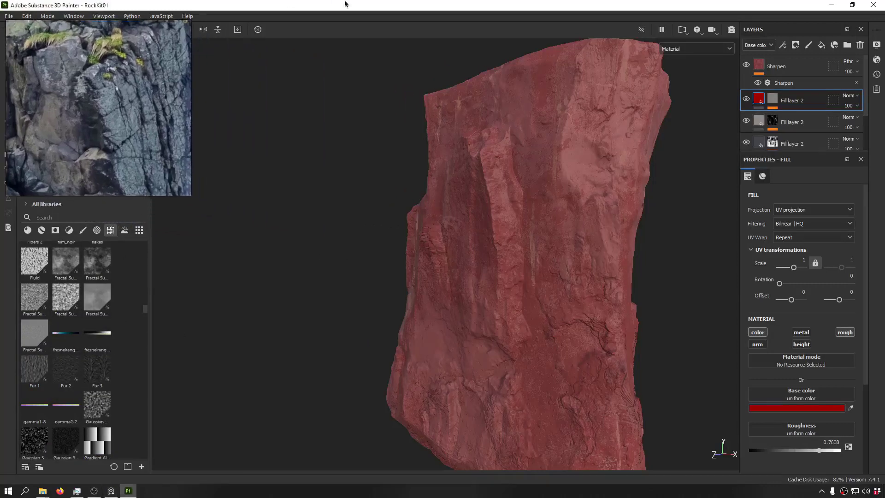
Step: Assign the Grunge Dirt Splats texture to the grayscale fill in the new red layer's mask
{"action": "middle_click_drag", "start_coordinate": [372, 279], "coordinate": [381, 298], "text": "alt"}
{"action": "left_click_drag", "start_coordinate": [380, 301], "coordinate": [205, 304], "text": "alt"}
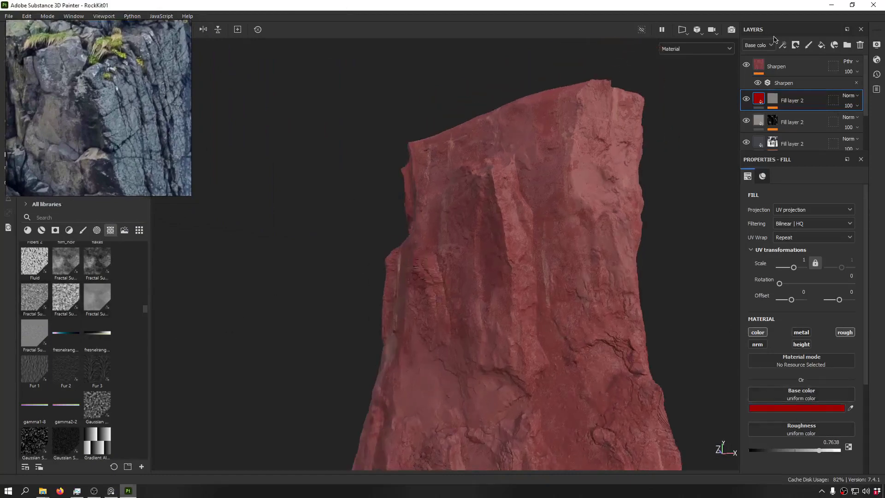
{"action": "left_click", "coordinate": [778, 100]}
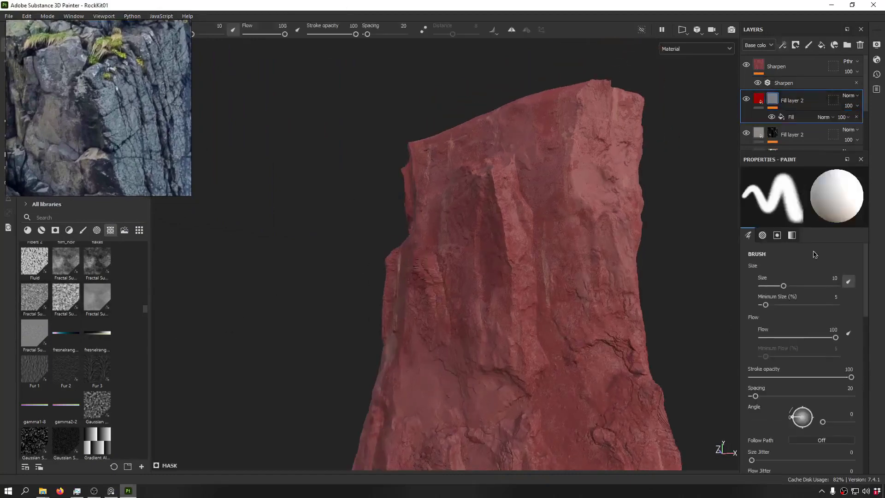
{"action": "left_click", "coordinate": [801, 119]}
{"action": "left_click", "coordinate": [810, 333]}
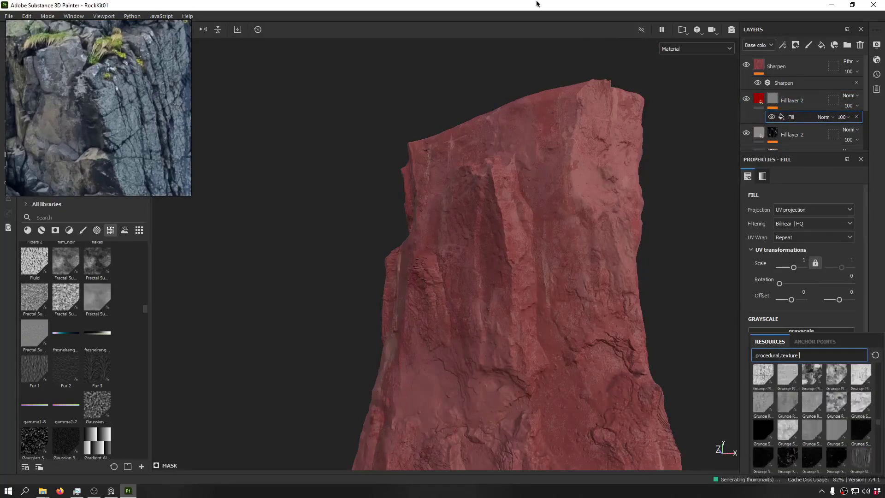
{"action": "right_click_drag", "start_coordinate": [94, 124], "coordinate": [93, 118]}
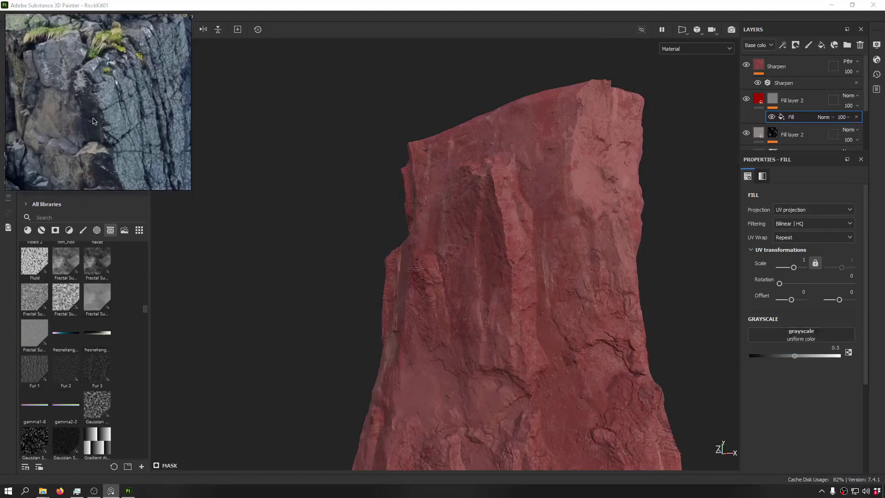
{"action": "left_click", "coordinate": [138, 309]}
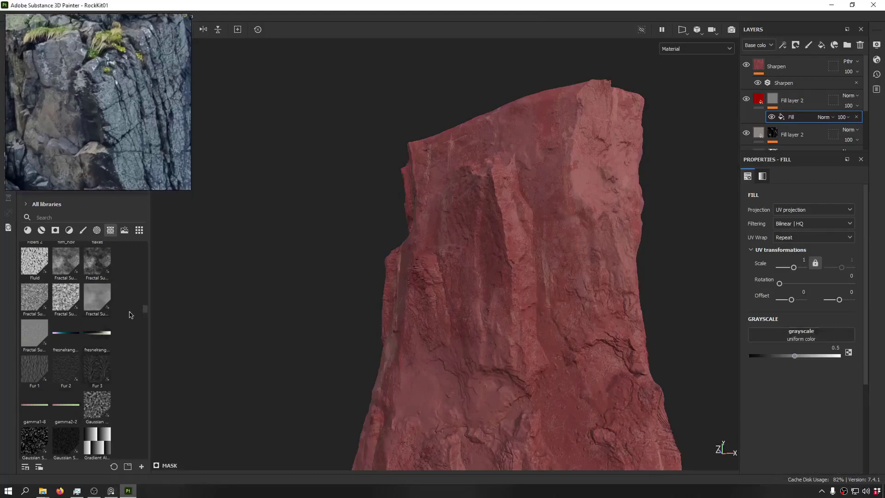
{"action": "scroll", "coordinate": [85, 315], "scroll_direction": "down", "scroll_amount": 5}
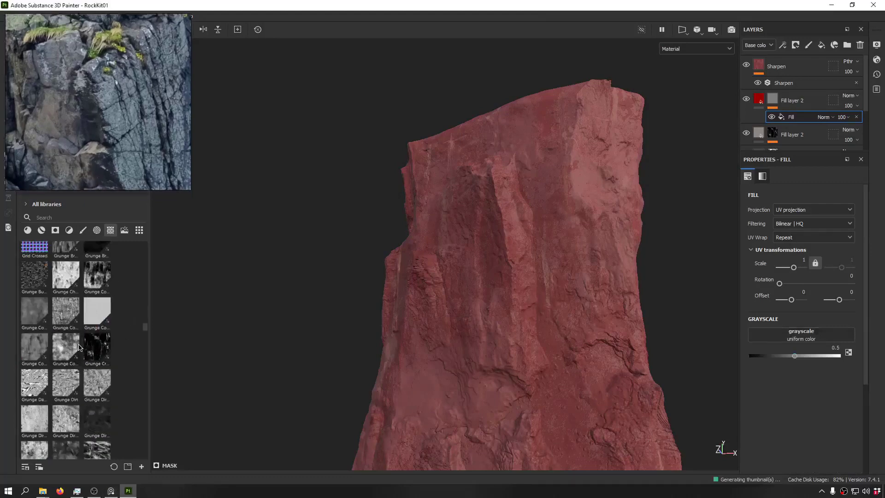
{"action": "scroll", "coordinate": [83, 355], "scroll_direction": "down", "scroll_amount": 3}
{"action": "left_click_drag", "start_coordinate": [225, 299], "coordinate": [350, 240], "text": "alt"}
{"action": "left_click_drag", "start_coordinate": [97, 341], "coordinate": [811, 336]}
Step: Examine how the red dirt splats mask spreads over the rock's sides and top under changed lighting
{"action": "left_click_drag", "start_coordinate": [557, 226], "coordinate": [669, 223], "text": "alt"}
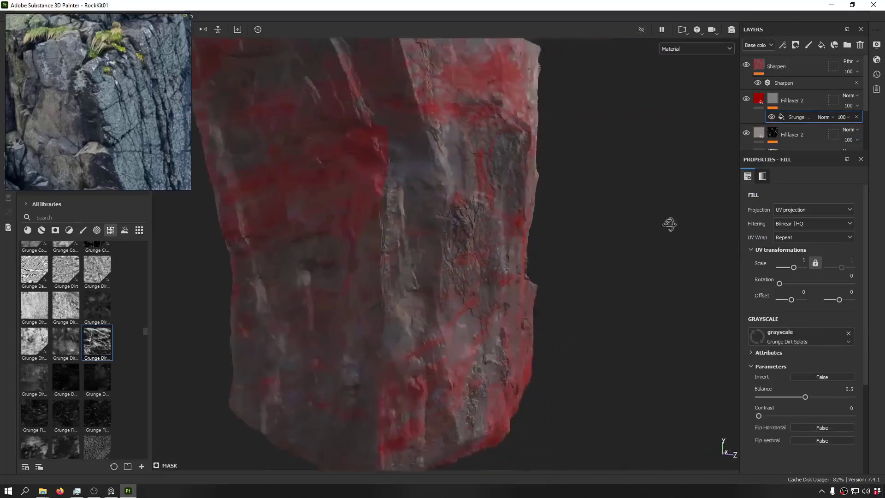
{"action": "left_click_drag", "start_coordinate": [369, 230], "coordinate": [243, 206], "text": "alt"}
{"action": "scroll", "coordinate": [375, 216], "scroll_direction": "down", "scroll_amount": 6}
{"action": "right_click_drag", "start_coordinate": [405, 241], "coordinate": [349, 241], "text": "shift"}
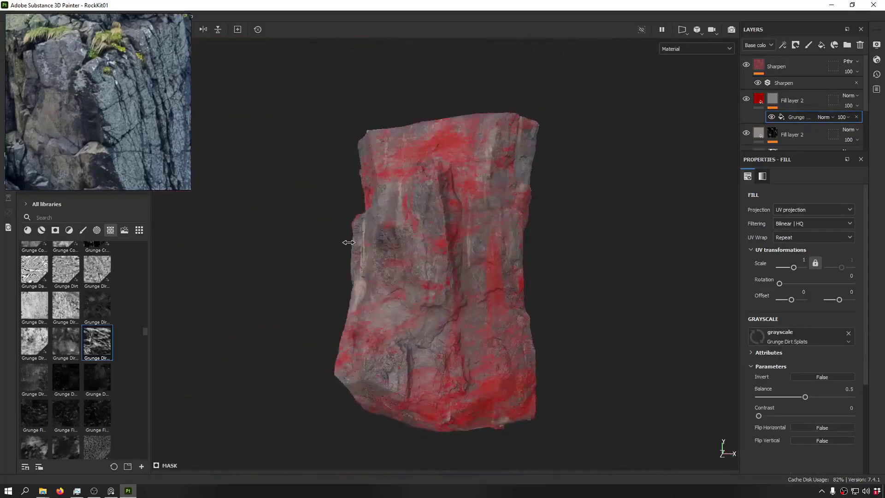
{"action": "left_click_drag", "start_coordinate": [383, 193], "coordinate": [445, 214], "text": "alt"}
{"action": "scroll", "coordinate": [414, 191], "scroll_direction": "up", "scroll_amount": 6}
{"action": "left_click_drag", "start_coordinate": [405, 183], "coordinate": [553, 245], "text": "alt"}
{"action": "middle_click_drag", "start_coordinate": [553, 244], "coordinate": [574, 256], "text": "alt"}
{"action": "left_click_drag", "start_coordinate": [574, 256], "coordinate": [599, 240], "text": "alt"}
{"action": "middle_click_drag", "start_coordinate": [599, 240], "coordinate": [565, 180], "text": "alt"}
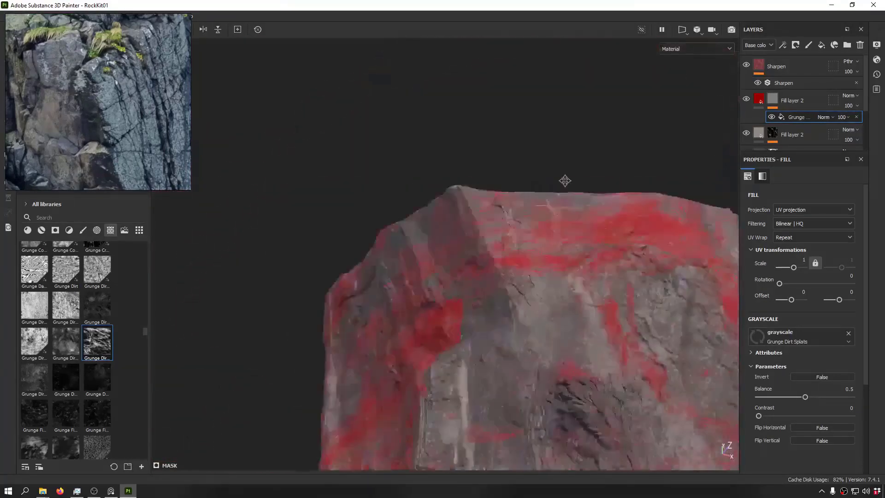
{"action": "left_click_drag", "start_coordinate": [565, 180], "coordinate": [462, 133], "text": "alt"}
Step: Sample a blue-grey from the cliff reference photo as the splats layer's base color and check it around the rock
{"action": "left_click", "coordinate": [758, 98]}
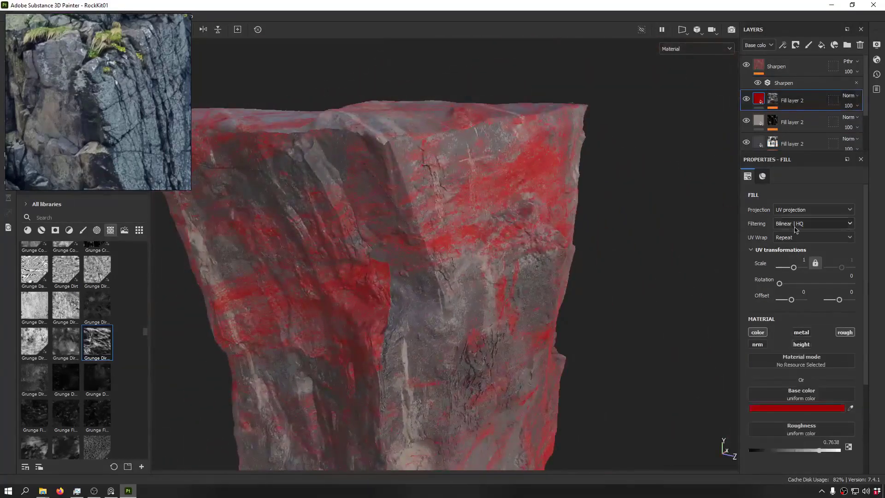
{"action": "left_click", "coordinate": [851, 408]}
{"action": "left_click", "coordinate": [113, 95]}
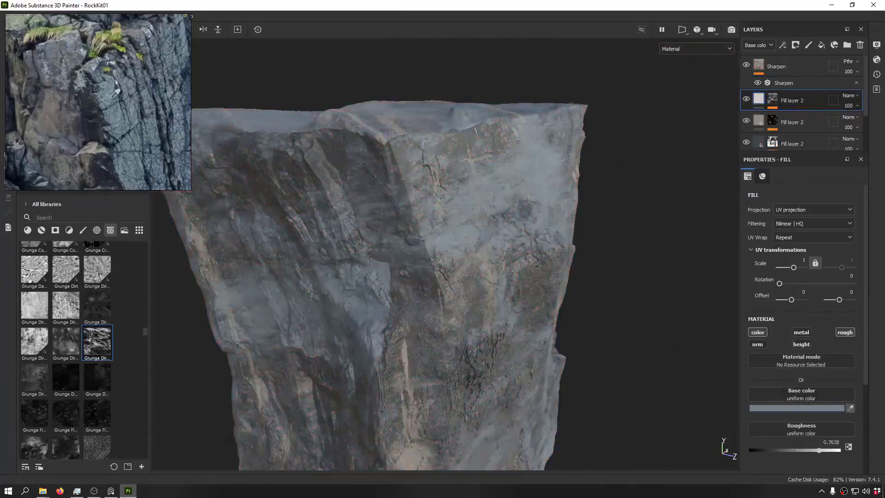
{"action": "left_click_drag", "start_coordinate": [479, 138], "coordinate": [410, 145], "text": "alt"}
{"action": "right_click_drag", "start_coordinate": [411, 145], "coordinate": [437, 209], "text": "alt"}
{"action": "middle_click_drag", "start_coordinate": [436, 209], "coordinate": [430, 166], "text": "alt"}
{"action": "left_click_drag", "start_coordinate": [429, 166], "coordinate": [619, 195], "text": "alt"}
{"action": "right_click_drag", "start_coordinate": [406, 179], "coordinate": [471, 120], "text": "alt"}
{"action": "left_click_drag", "start_coordinate": [521, 134], "coordinate": [406, 129], "text": "alt"}
{"action": "middle_click_drag", "start_coordinate": [728, 115], "coordinate": [674, 155], "text": "alt"}
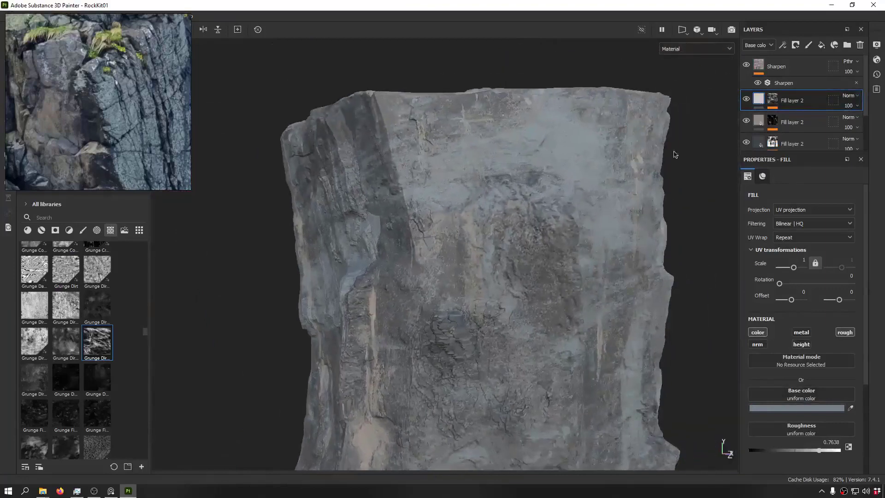
Step: Resample the splats layer's base color as a neutral grey and darken it to 32373D
{"action": "left_click", "coordinate": [851, 408]}
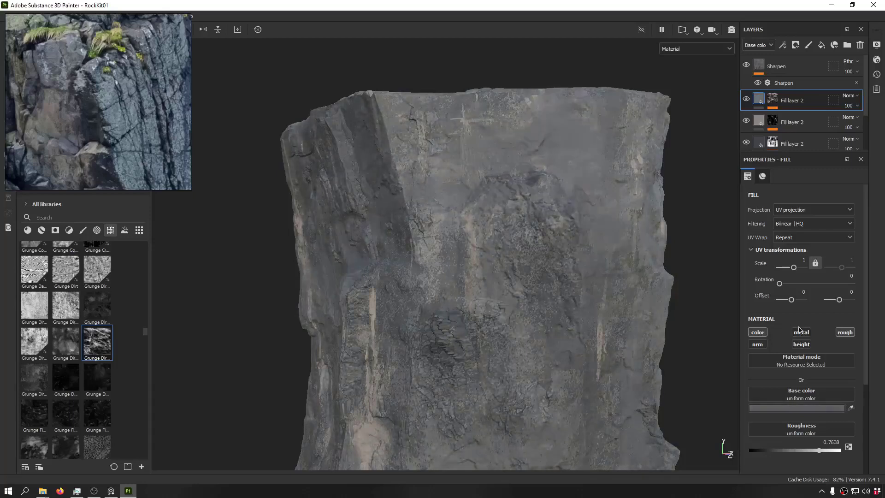
{"action": "left_click", "coordinate": [823, 408]}
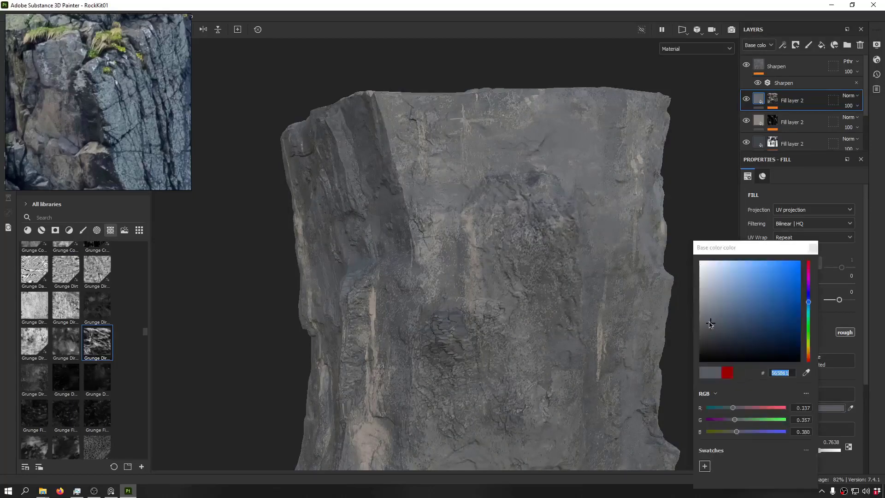
{"action": "left_click_drag", "start_coordinate": [710, 324], "coordinate": [715, 336]}
Step: Inspect the darkened rock from several sides, comparing the base color view with the lit material view
{"action": "left_click_drag", "start_coordinate": [562, 259], "coordinate": [526, 254], "text": "alt"}
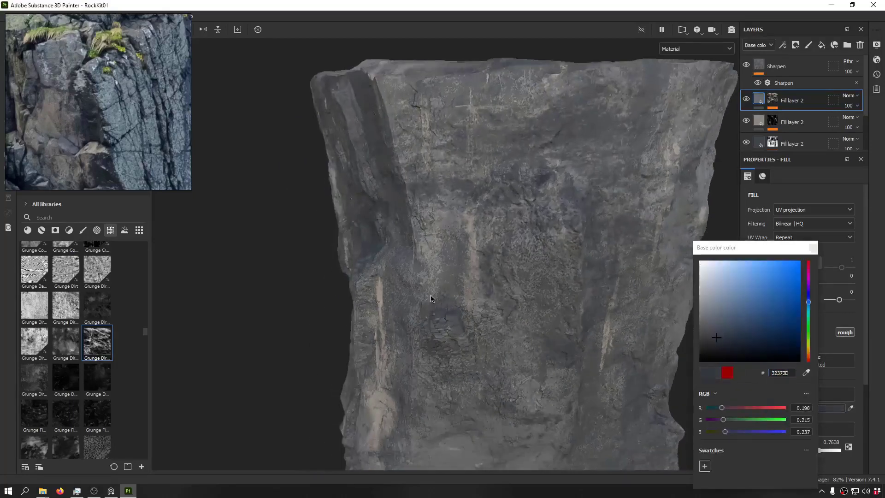
{"action": "right_click_drag", "start_coordinate": [526, 254], "coordinate": [452, 231], "text": "alt"}
{"action": "left_click_drag", "start_coordinate": [452, 231], "coordinate": [338, 211], "text": "alt"}
{"action": "left_click_drag", "start_coordinate": [707, 204], "coordinate": [664, 304], "text": "alt"}
{"action": "key", "text": "c"}
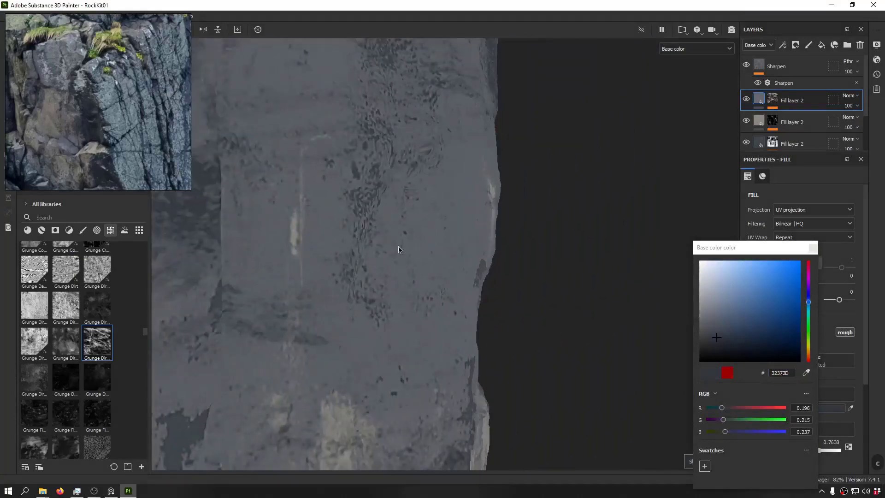
{"action": "right_click_drag", "start_coordinate": [400, 250], "coordinate": [361, 235], "text": "alt"}
{"action": "key", "text": "m"}
{"action": "left_click_drag", "start_coordinate": [401, 231], "coordinate": [348, 283], "text": "alt"}
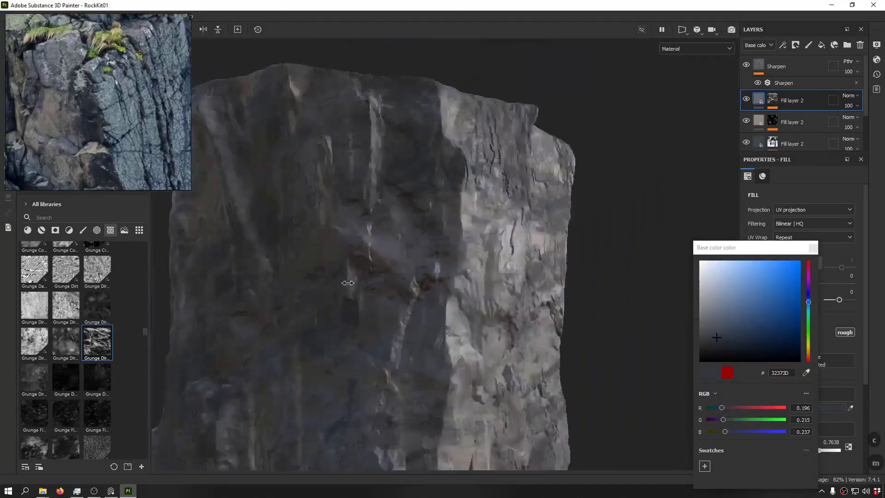
{"action": "right_click_drag", "start_coordinate": [348, 283], "coordinate": [328, 312], "text": "shift"}
{"action": "left_click_drag", "start_coordinate": [328, 311], "coordinate": [289, 309], "text": "alt"}
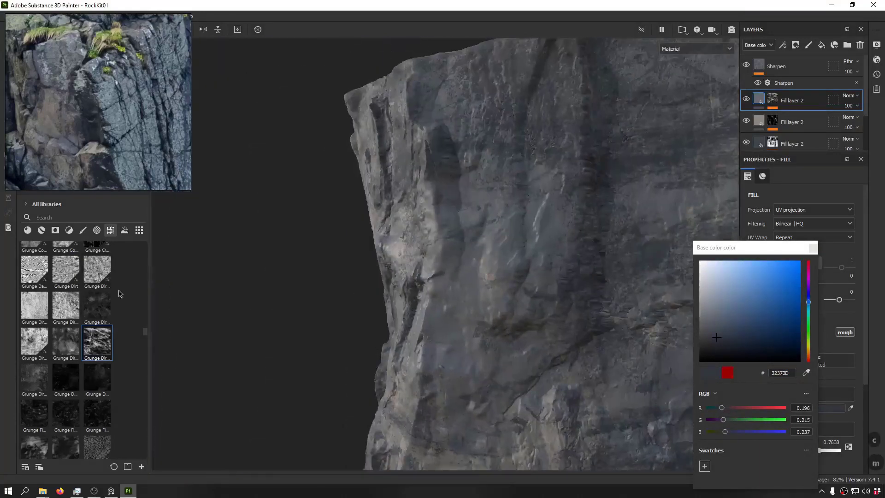
Step: Close the base color picker and set the splats layer's roughness to 0.8744, checking it under rotated lighting
{"action": "left_click", "coordinate": [813, 249]}
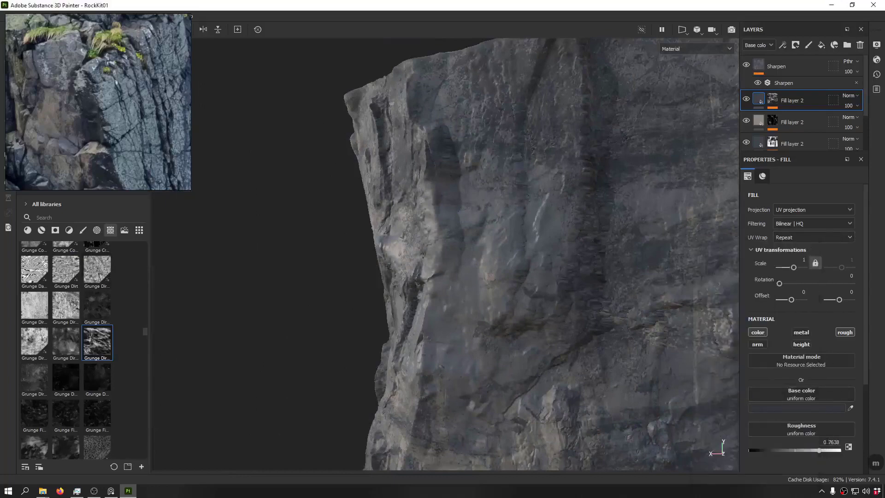
{"action": "left_click_drag", "start_coordinate": [641, 347], "coordinate": [696, 342], "text": "alt"}
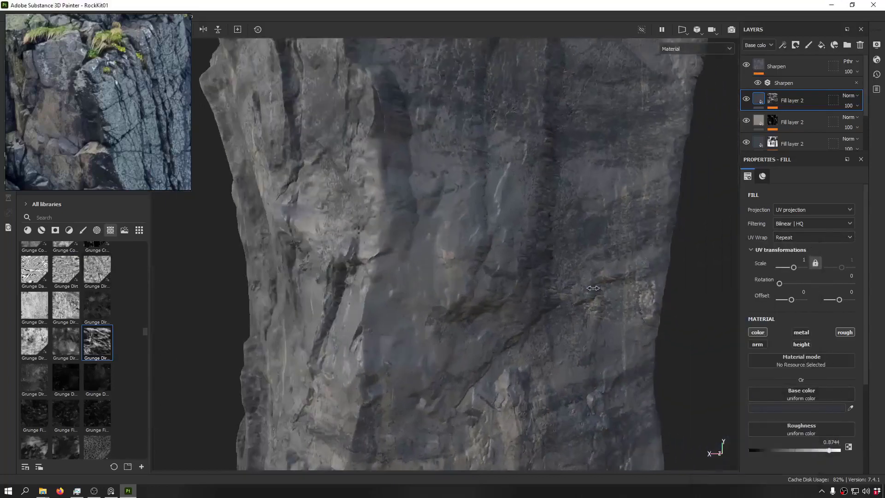
{"action": "right_click_drag", "start_coordinate": [696, 342], "coordinate": [646, 339], "text": "shift"}
Step: Paste another red masked fill layer above the splats layer and assign Grunge Leaks to its mask fill
{"action": "left_click", "coordinate": [810, 100]}
{"action": "key", "text": "ctrl+v"}
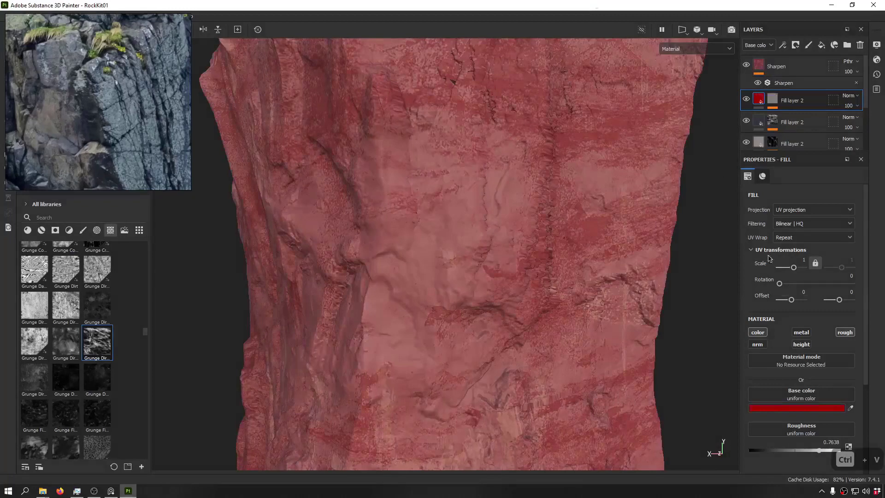
{"action": "left_click", "coordinate": [774, 99]}
{"action": "left_click", "coordinate": [785, 118]}
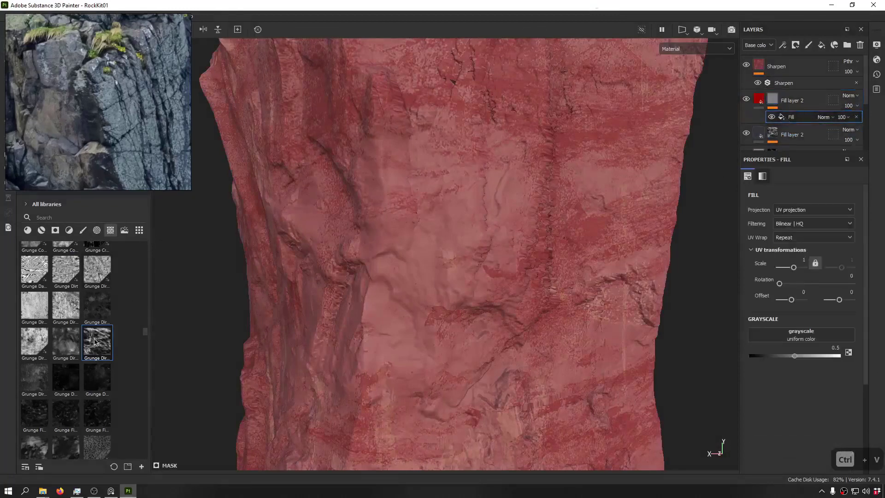
{"action": "scroll", "coordinate": [146, 337], "scroll_direction": "down", "scroll_amount": 5}
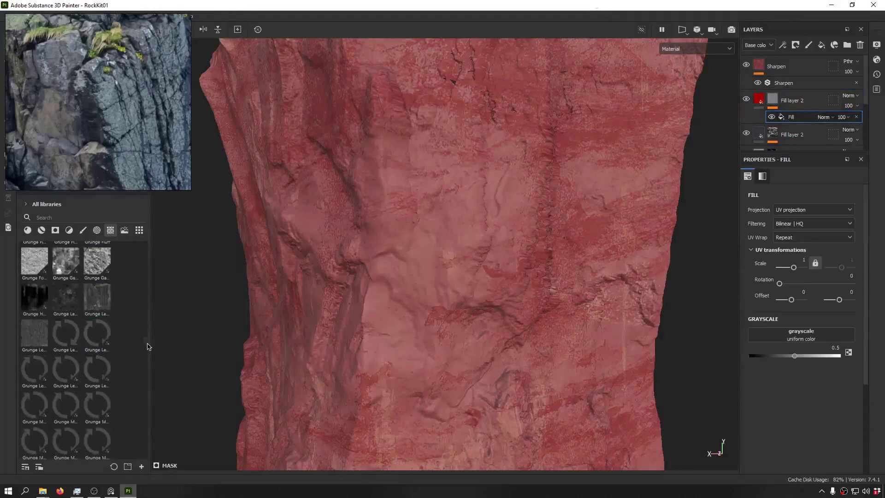
{"action": "left_click_drag", "start_coordinate": [104, 404], "coordinate": [816, 334]}
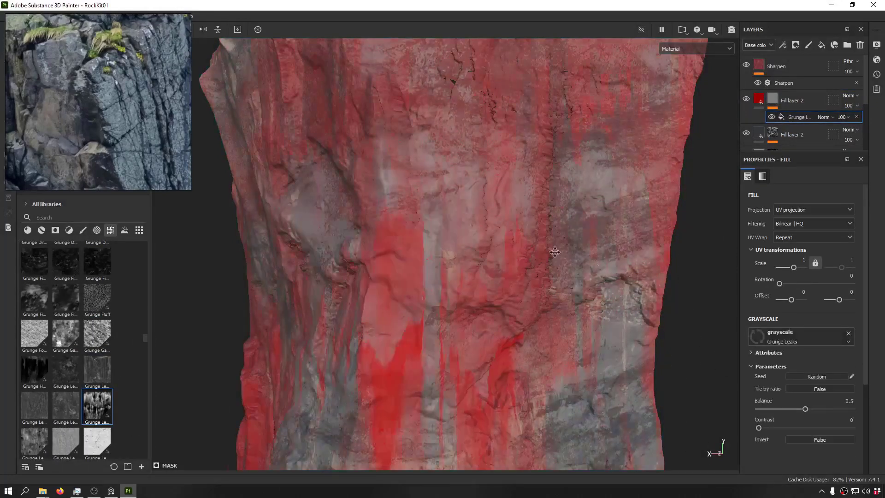
Step: Examine the red leak streaks around the rock and close up under rotated lighting
{"action": "left_click_drag", "start_coordinate": [553, 250], "coordinate": [445, 183], "text": "alt"}
{"action": "right_click_drag", "start_coordinate": [425, 207], "coordinate": [382, 256], "text": "alt"}
{"action": "left_click_drag", "start_coordinate": [381, 257], "coordinate": [407, 205], "text": "alt"}
{"action": "left_click_drag", "start_coordinate": [475, 247], "coordinate": [559, 207], "text": "alt"}
{"action": "right_click_drag", "start_coordinate": [259, 243], "coordinate": [423, 194], "text": "alt"}
{"action": "left_click_drag", "start_coordinate": [308, 240], "coordinate": [655, 301], "text": "alt"}
{"action": "left_click_drag", "start_coordinate": [397, 236], "coordinate": [569, 350], "text": "alt"}
{"action": "mouse_move", "coordinate": [569, 350]}
{"action": "right_mouse_down", "text": "shift"}
{"action": "mouse_move", "coordinate": [478, 263]}
{"action": "mouse_move", "coordinate": [472, 269]}
{"action": "mouse_move", "coordinate": [869, 136]}
{"action": "right_mouse_up", "text": "shift"}
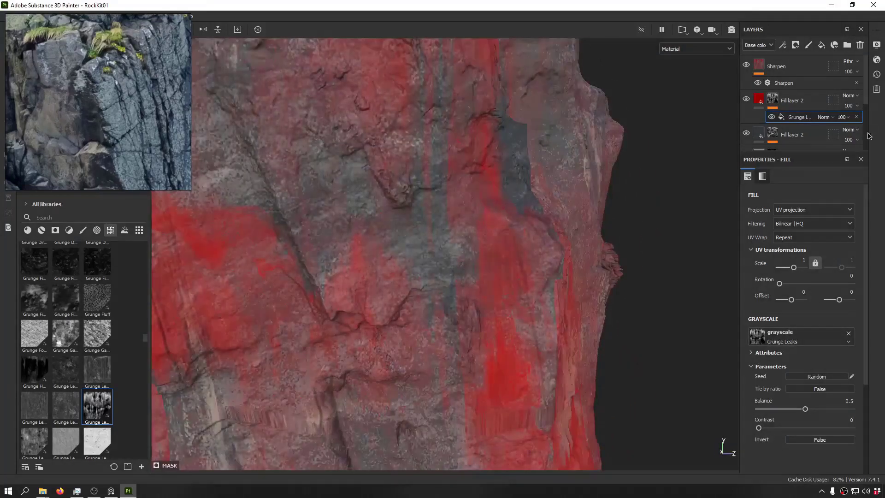
Step: Sample a dark blue-grey from the cliff reference photo as the leaks layer's base color
{"action": "left_click", "coordinate": [760, 102]}
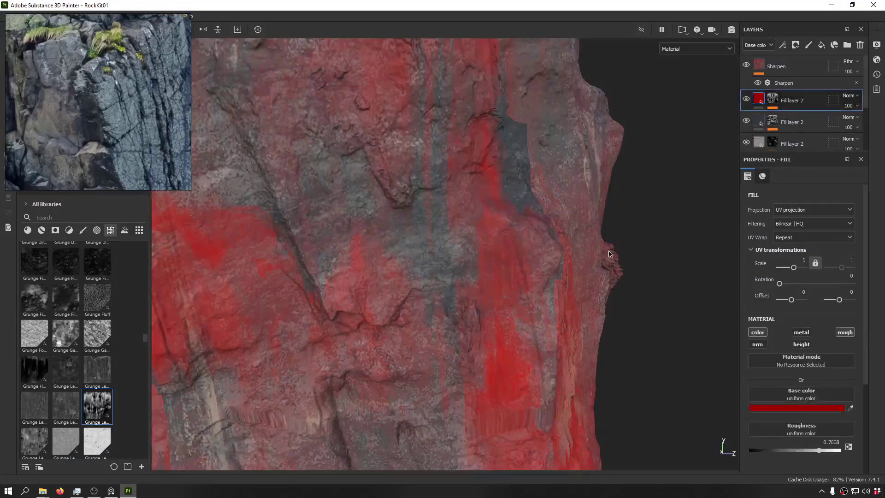
{"action": "left_click", "coordinate": [850, 408]}
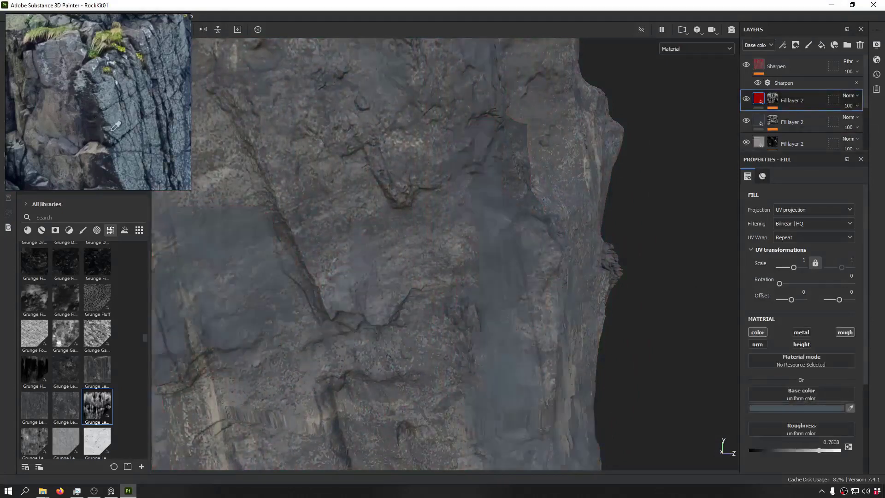
{"action": "scroll", "coordinate": [456, 196], "scroll_direction": "down", "scroll_amount": 8}
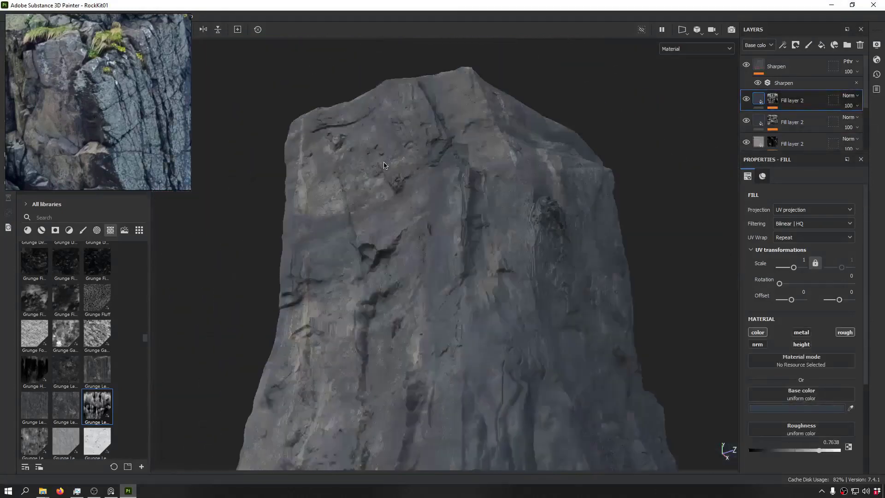
{"action": "left_click_drag", "start_coordinate": [455, 197], "coordinate": [425, 107], "text": "alt"}
{"action": "scroll", "coordinate": [362, 171], "scroll_direction": "up", "scroll_amount": 8}
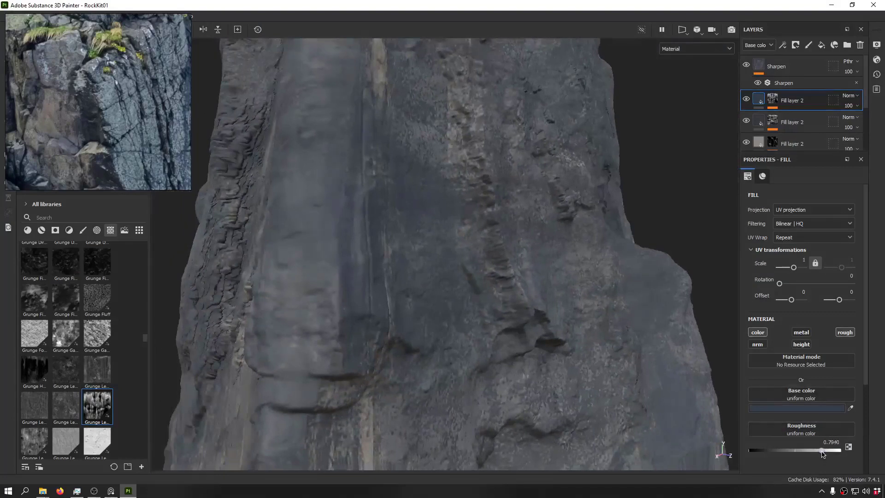
Step: Set the leaks layer's roughness to 0.8693 and enable its height channel at -0.2874
{"action": "mouse_move", "coordinate": [811, 453]}
{"action": "left_mouse_down"}
{"action": "mouse_move", "coordinate": [784, 456]}
{"action": "mouse_move", "coordinate": [838, 461]}
{"action": "left_mouse_up"}
{"action": "scroll", "coordinate": [811, 438], "scroll_direction": "down", "scroll_amount": 2}
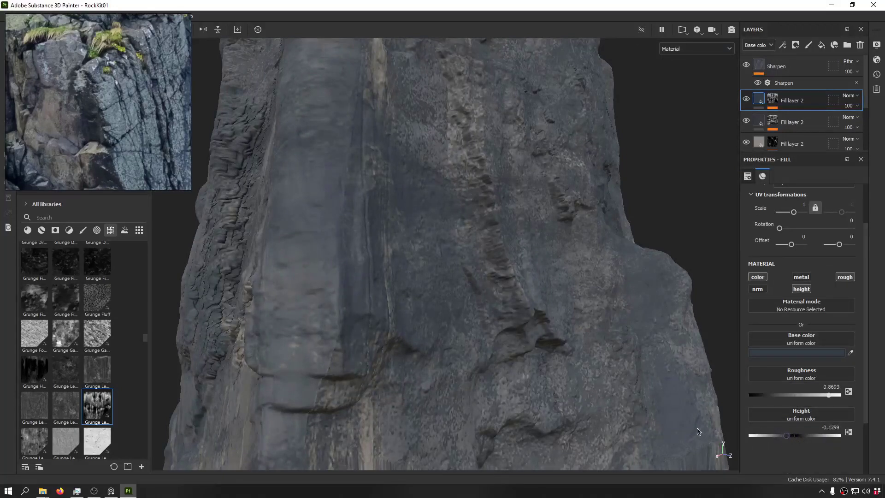
{"action": "left_click_drag", "start_coordinate": [444, 260], "coordinate": [490, 43], "text": "alt"}
{"action": "scroll", "coordinate": [383, 193], "scroll_direction": "up", "scroll_amount": 5}
{"action": "scroll", "coordinate": [449, 202], "scroll_direction": "down", "scroll_amount": 2}
{"action": "left_click_drag", "start_coordinate": [448, 201], "coordinate": [484, 168], "text": "alt"}
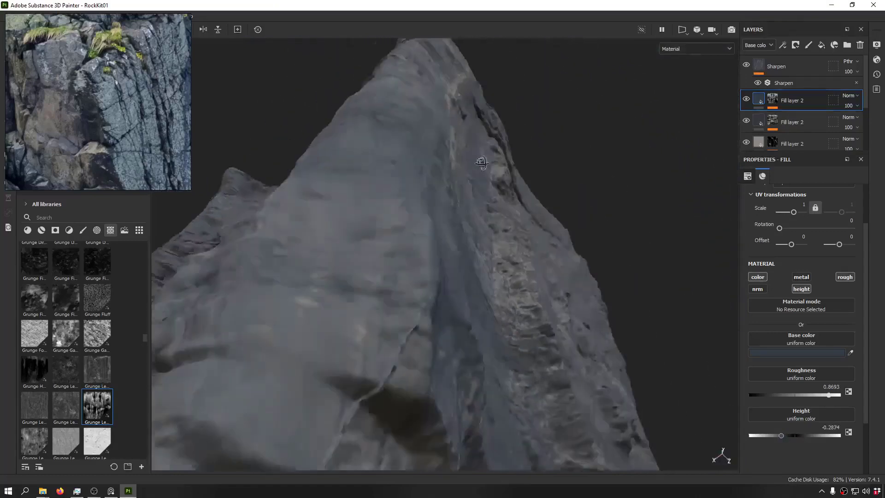
{"action": "scroll", "coordinate": [483, 168], "scroll_direction": "down", "scroll_amount": 2}
Step: Toggle the leaks layer's height channel off and on to compare the rock surface with and without it
{"action": "left_click", "coordinate": [801, 290]}
{"action": "left_click", "coordinate": [801, 289]}
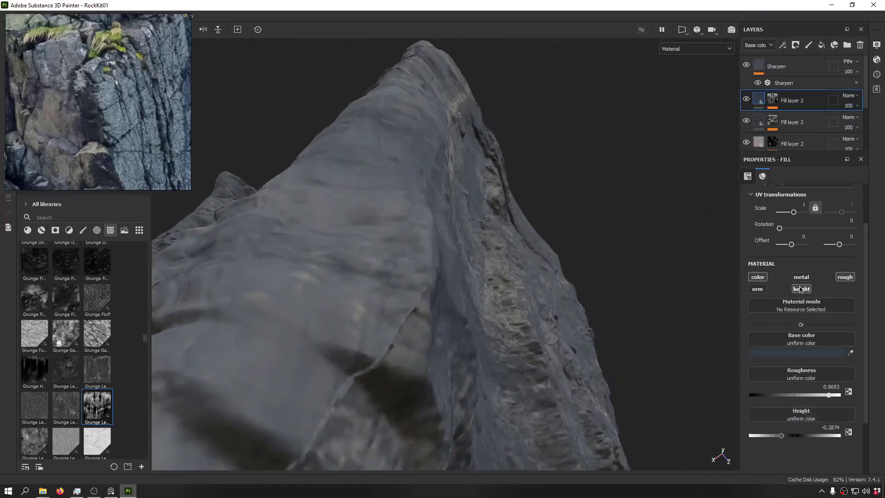
{"action": "left_click", "coordinate": [801, 290]}
{"action": "left_click", "coordinate": [801, 289]}
{"action": "left_click", "coordinate": [800, 289]}
{"action": "left_click", "coordinate": [800, 289]}
{"action": "left_click", "coordinate": [801, 289]}
{"action": "left_click", "coordinate": [801, 289]}
{"action": "left_click_drag", "start_coordinate": [544, 332], "coordinate": [692, 241], "text": "alt"}
Step: Paste another red masked fill layer just below the Sharpen layer and save the project
{"action": "key", "text": "ctrl+s"}
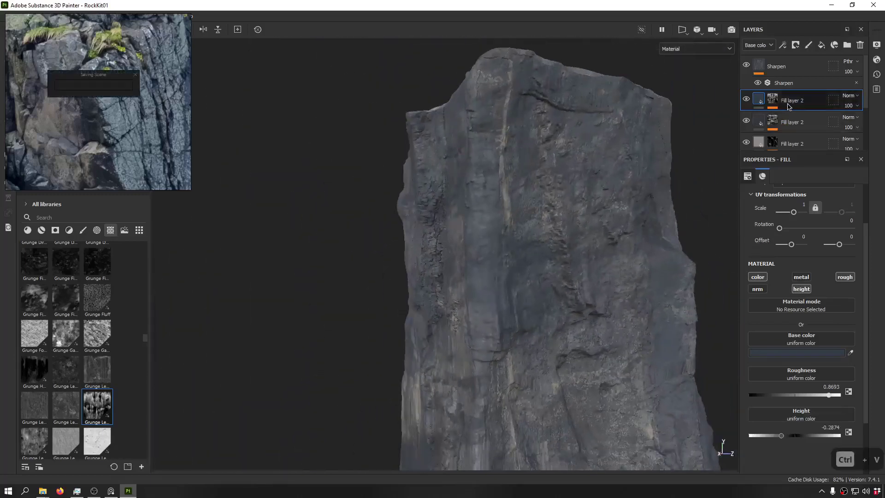
{"action": "key", "text": "ctrl+v"}
{"action": "left_click_drag", "start_coordinate": [511, 236], "coordinate": [584, 240], "text": "alt"}
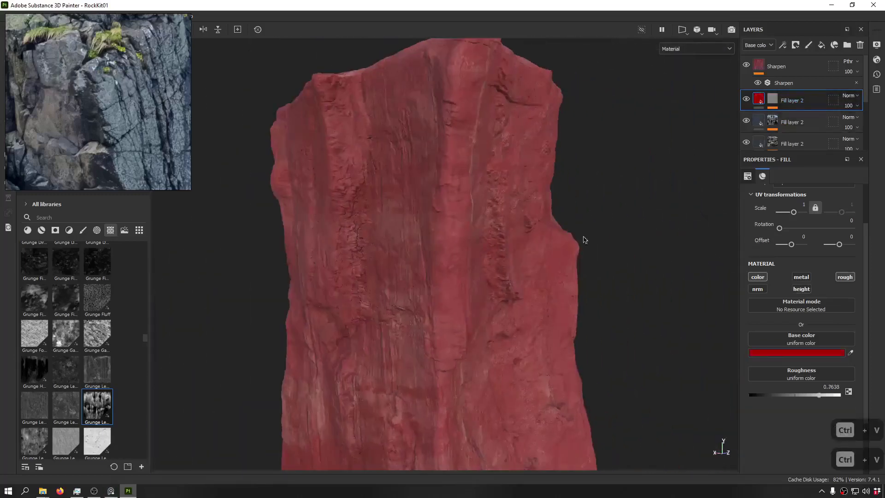
{"action": "key", "text": "ctrl+s"}
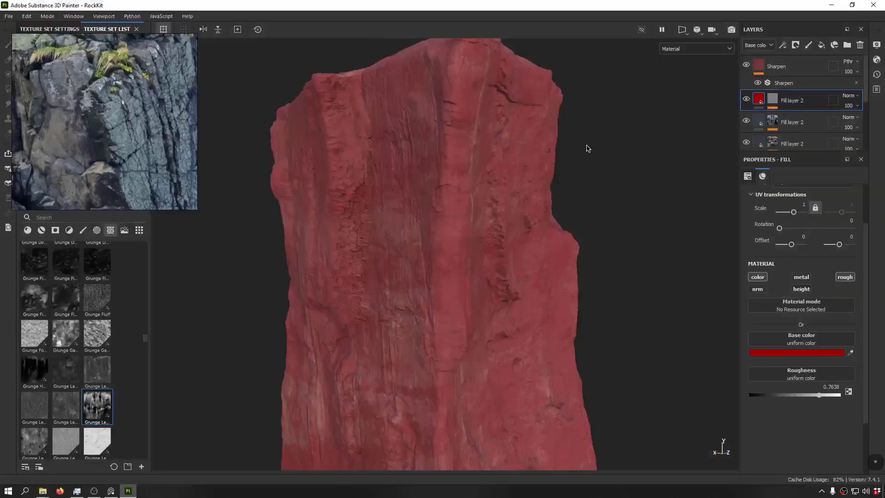
Step: Try the Grunge Finger Smeared Wide texture in the red layer's mask fill and undo it
{"action": "left_click", "coordinate": [776, 103]}
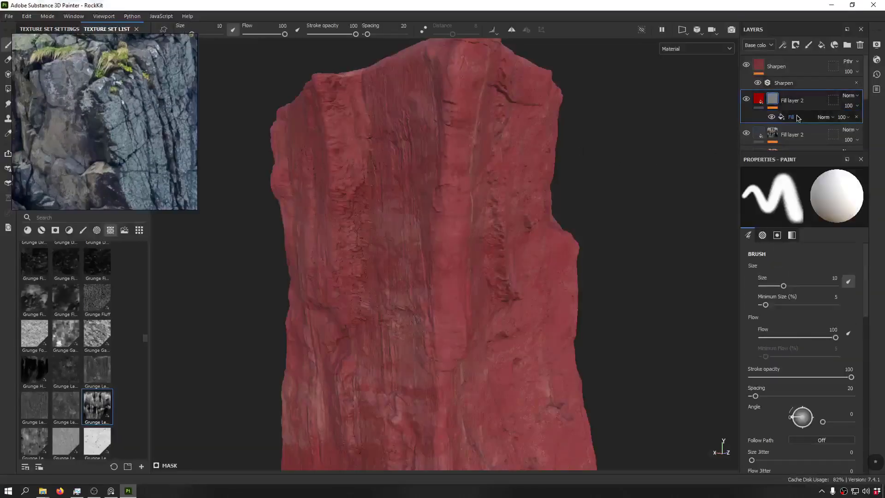
{"action": "left_click", "coordinate": [797, 116]}
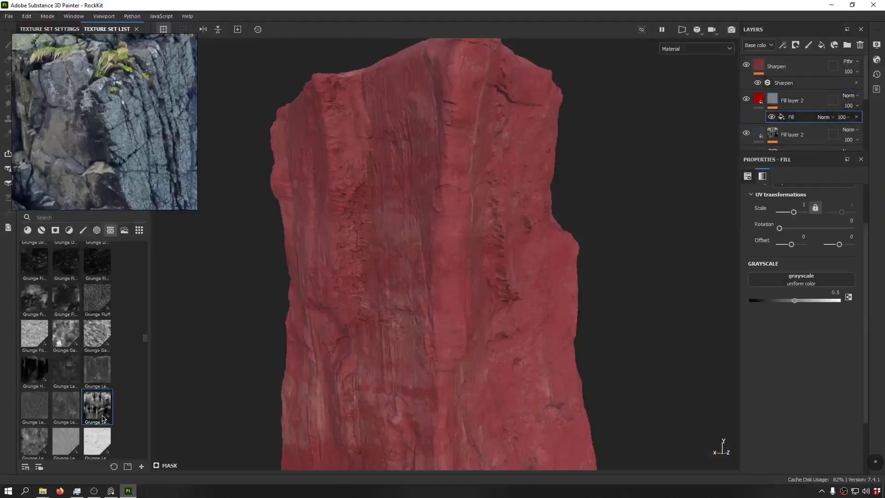
{"action": "left_click_drag", "start_coordinate": [62, 307], "coordinate": [780, 282]}
{"action": "left_click_drag", "start_coordinate": [454, 217], "coordinate": [360, 219], "text": "alt"}
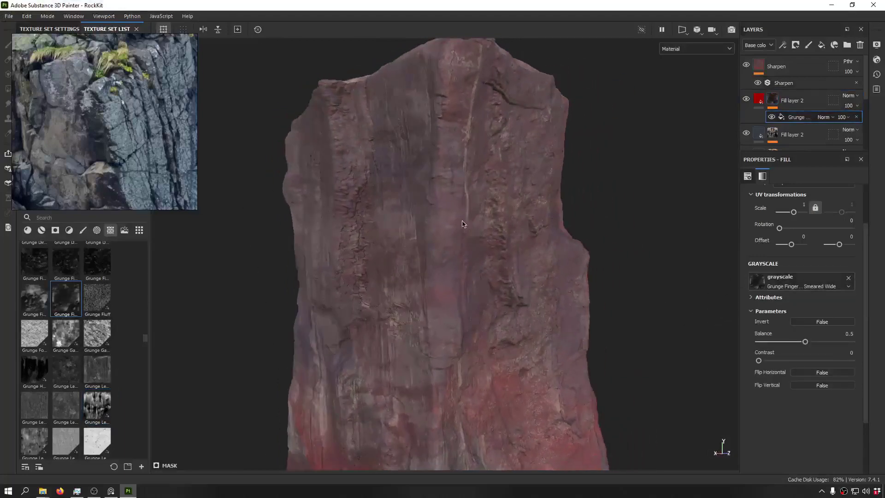
{"action": "key", "text": "ctrl+z"}
Step: Apply the Grunge Dirt Scratchy texture to the fill in the red layer's mask
{"action": "middle_click_drag", "start_coordinate": [456, 203], "coordinate": [480, 134], "text": "alt"}
{"action": "left_click_drag", "start_coordinate": [480, 134], "coordinate": [520, 115], "text": "alt"}
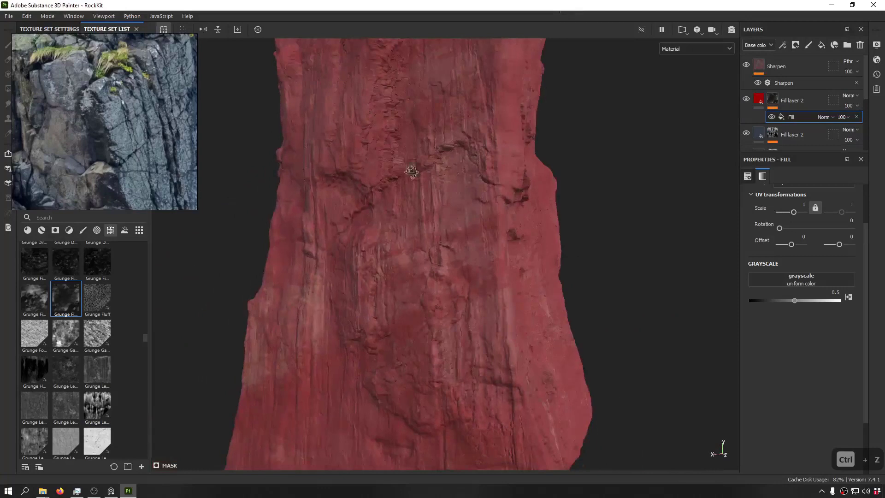
{"action": "middle_click_drag", "start_coordinate": [340, 205], "coordinate": [511, 175], "text": "alt"}
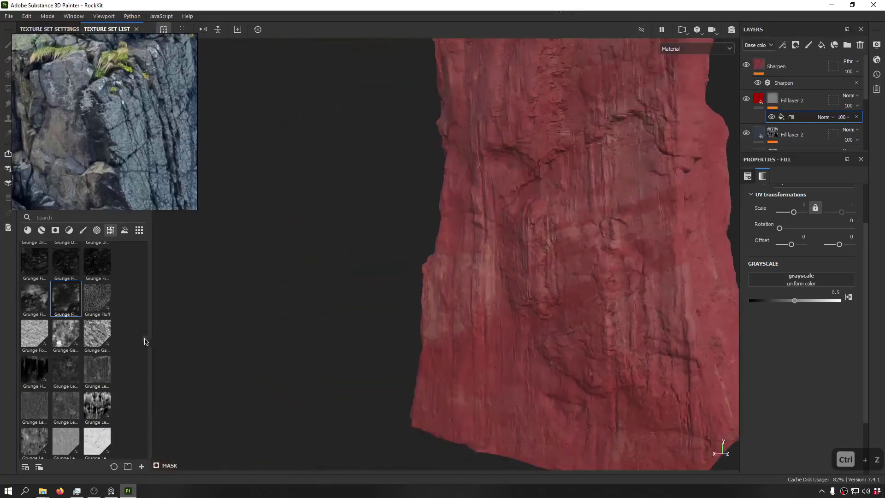
{"action": "scroll", "coordinate": [145, 341], "scroll_direction": "up", "scroll_amount": 5}
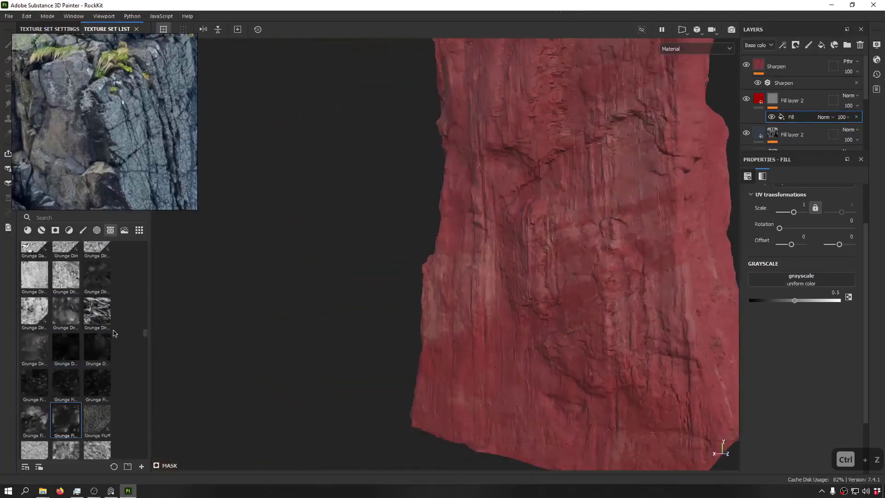
{"action": "mouse_move", "coordinate": [64, 322]}
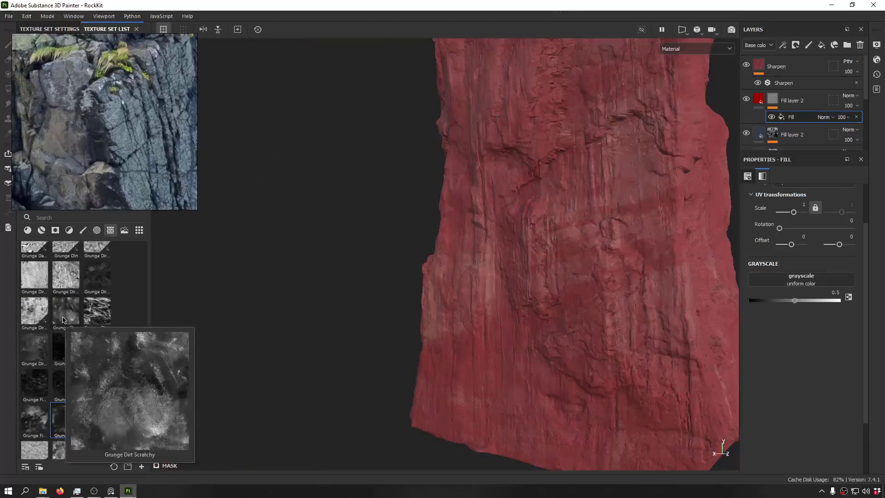
{"action": "left_click_drag", "start_coordinate": [64, 319], "coordinate": [801, 265]}
{"action": "left_click_drag", "start_coordinate": [599, 260], "coordinate": [442, 226], "text": "alt"}
{"action": "scroll", "coordinate": [553, 214], "scroll_direction": "down", "scroll_amount": 5}
Step: Enlarge the waterfall cliff reference around its dark rocks and sample a light grey from it as the red layer's base color
{"action": "left_click", "coordinate": [749, 112]}
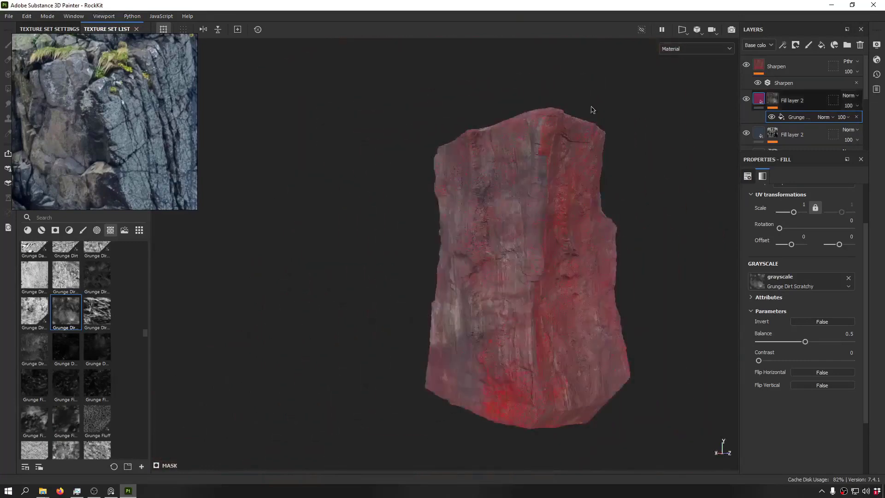
{"action": "key", "text": "ctrl+f"}
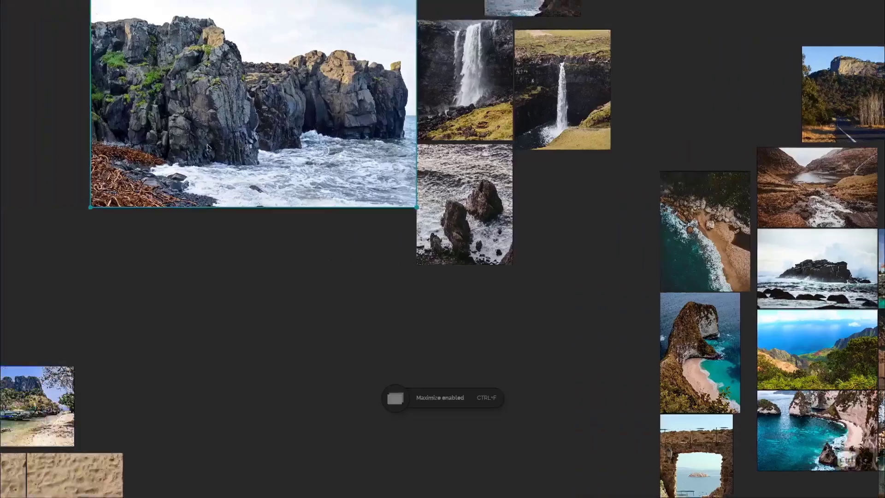
{"action": "double_click", "coordinate": [485, 67]}
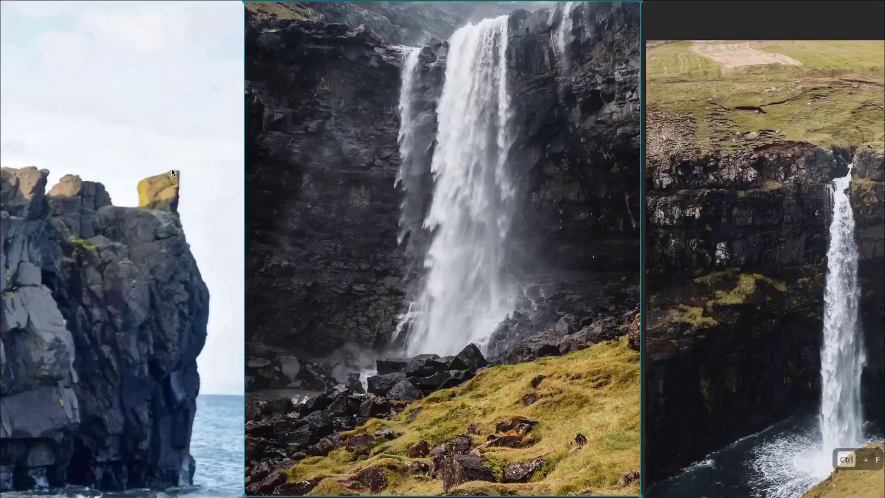
{"action": "scroll", "coordinate": [577, 111], "scroll_direction": "up", "scroll_amount": 5}
{"action": "middle_click_drag", "start_coordinate": [579, 99], "coordinate": [194, 244]}
{"action": "scroll", "coordinate": [194, 240], "scroll_direction": "up", "scroll_amount": 5}
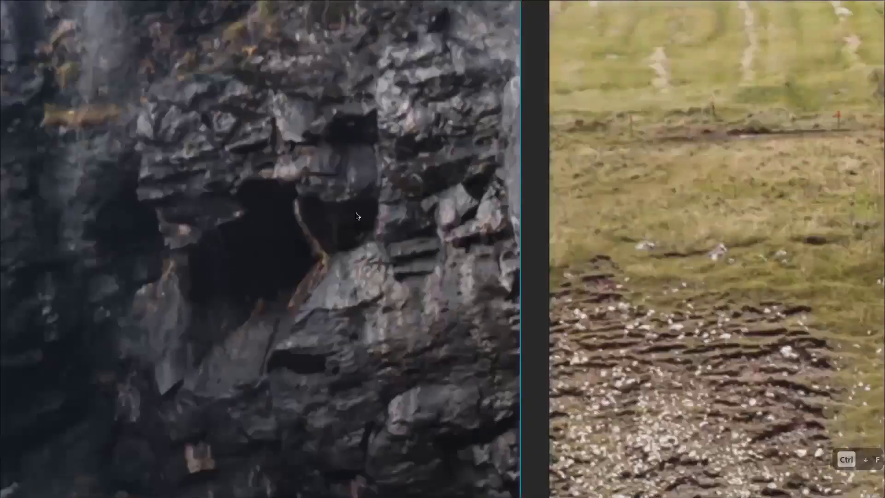
{"action": "key", "text": "ctrl+f"}
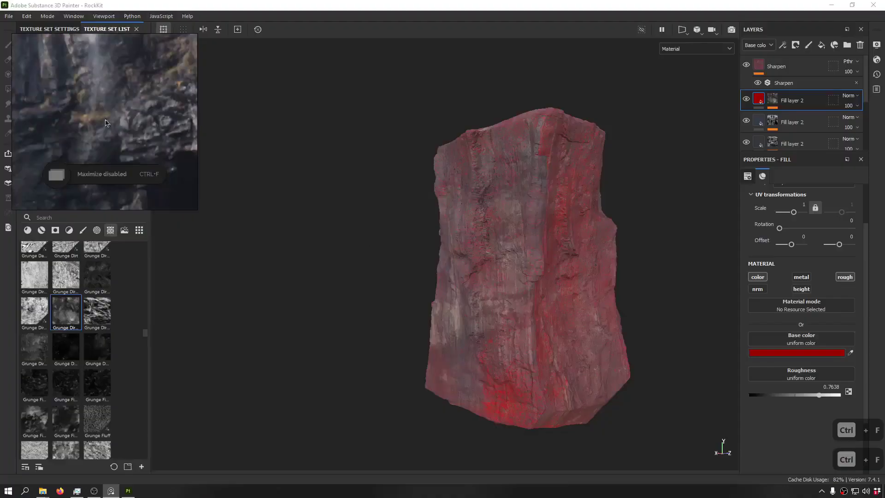
{"action": "left_click", "coordinate": [851, 353]}
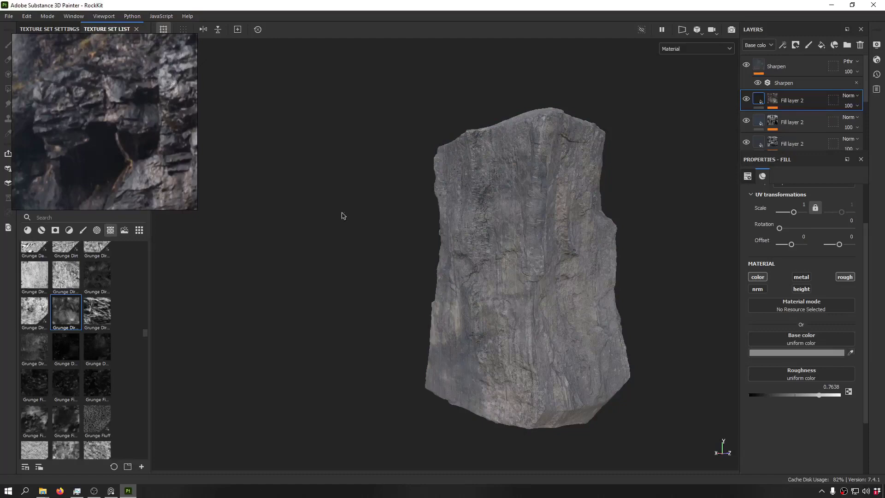
Step: Set the contrast of the mask's Grunge Dirt Scratchy fill to 0.46
{"action": "left_click_drag", "start_coordinate": [341, 215], "coordinate": [728, 101], "text": "alt"}
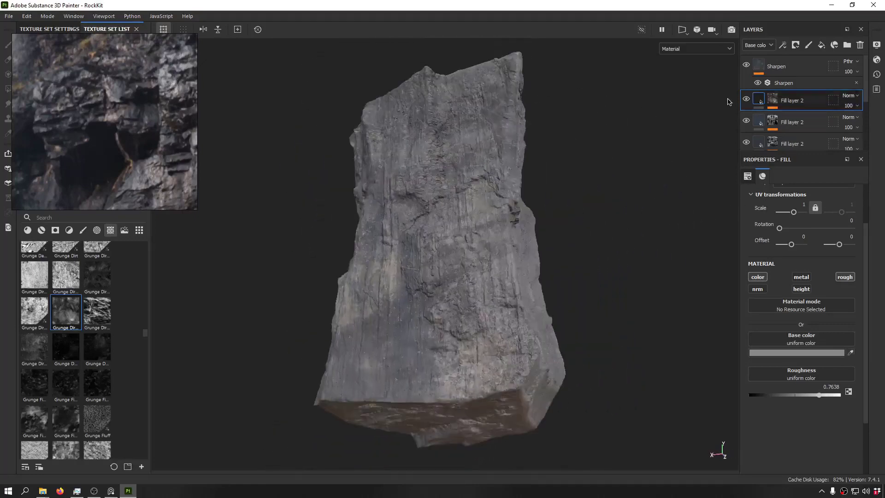
{"action": "left_click", "coordinate": [772, 102]}
{"action": "left_click", "coordinate": [782, 121]}
{"action": "mouse_move", "coordinate": [509, 256]}
{"action": "right_mouse_down", "text": "shift"}
{"action": "mouse_move", "coordinate": [401, 267]}
{"action": "mouse_move", "coordinate": [424, 290]}
{"action": "right_mouse_up", "text": "shift"}
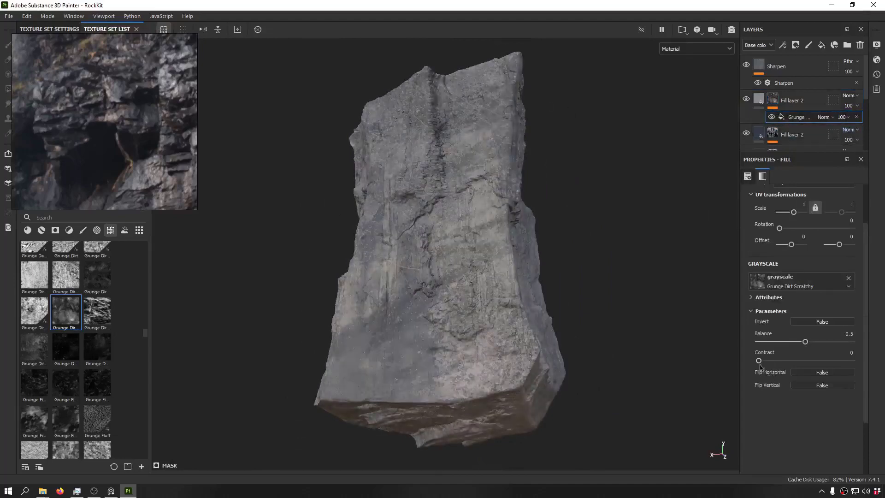
{"action": "left_click_drag", "start_coordinate": [774, 361], "coordinate": [797, 390]}
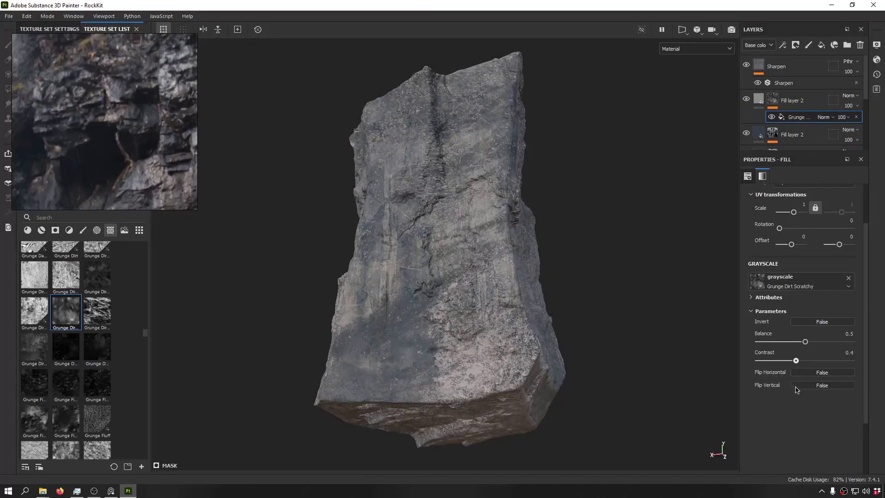
{"action": "mouse_move", "coordinate": [364, 262]}
{"action": "left_mouse_down", "text": "alt"}
{"action": "mouse_move", "coordinate": [490, 217]}
{"action": "mouse_move", "coordinate": [380, 254]}
{"action": "left_mouse_up", "text": "alt"}
Step: Display the grey layer's mask on its own and toggle its scratchy dirt fill off and on
{"action": "left_click", "coordinate": [774, 99], "text": "alt"}
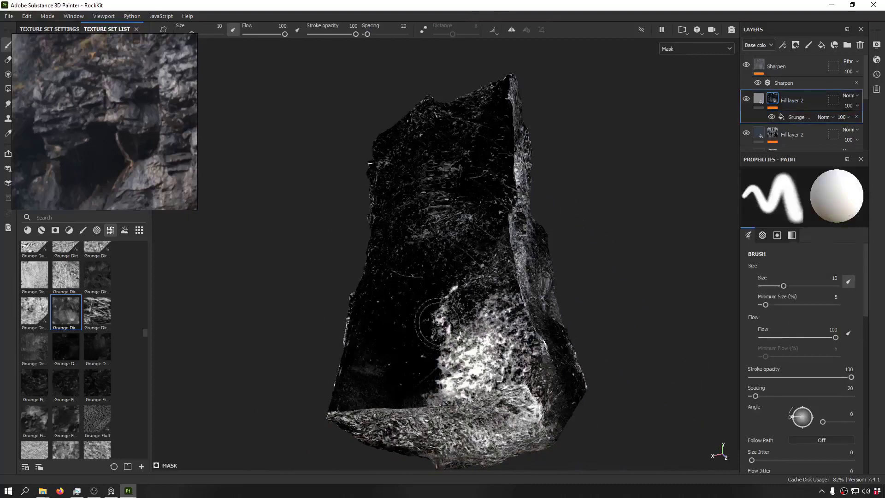
{"action": "left_click", "coordinate": [771, 117]}
{"action": "left_click", "coordinate": [771, 117]}
Step: Try a contrast of 0 on the scratchy dirt fill and undo the change
{"action": "left_click", "coordinate": [796, 117]}
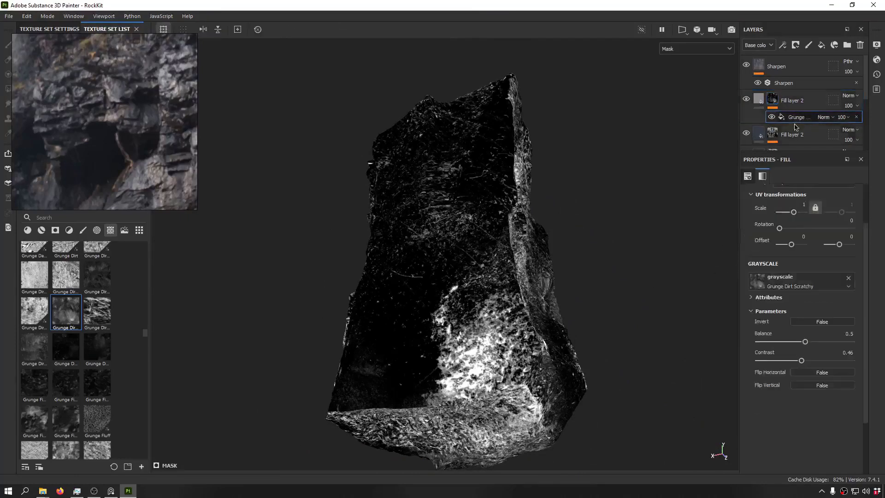
{"action": "left_click_drag", "start_coordinate": [802, 361], "coordinate": [709, 365]}
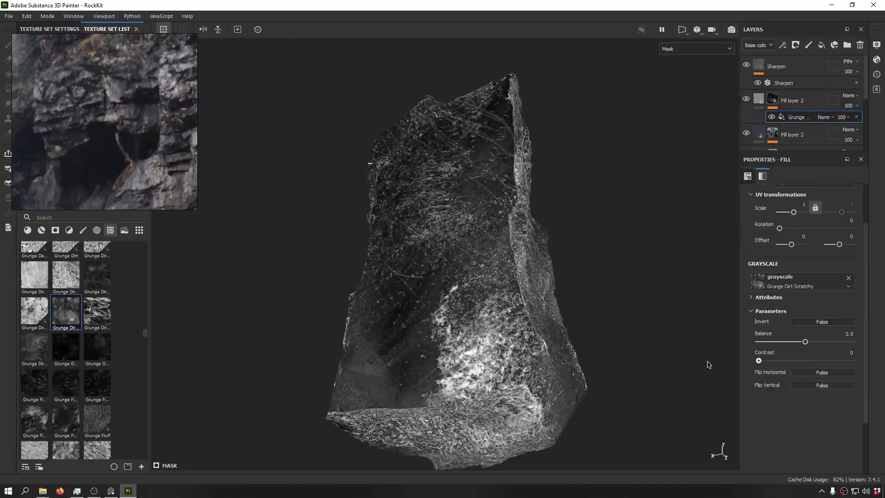
{"action": "key", "text": "ctrl+z"}
Step: Return to the material display and examine the scratchy dirt pattern up close on the rock's different sides
{"action": "left_click_drag", "start_coordinate": [541, 283], "coordinate": [315, 293], "text": "alt"}
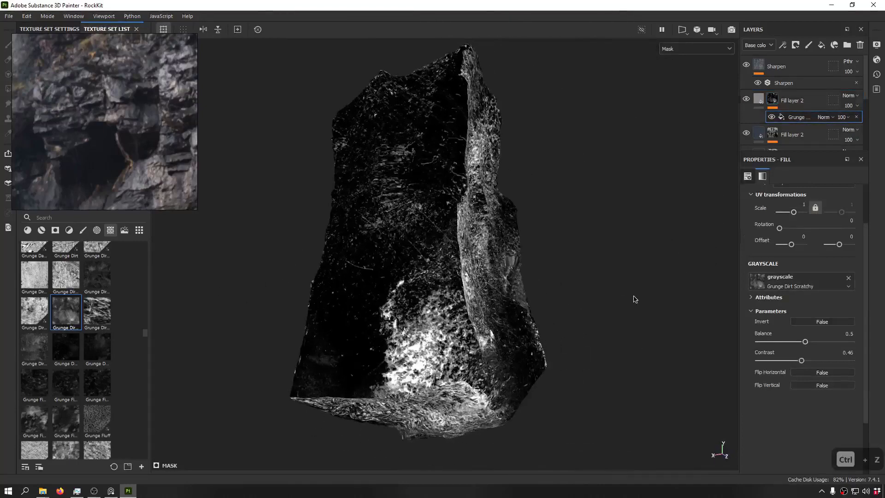
{"action": "left_click_drag", "start_coordinate": [634, 299], "coordinate": [529, 327], "text": "alt"}
{"action": "key", "text": "m"}
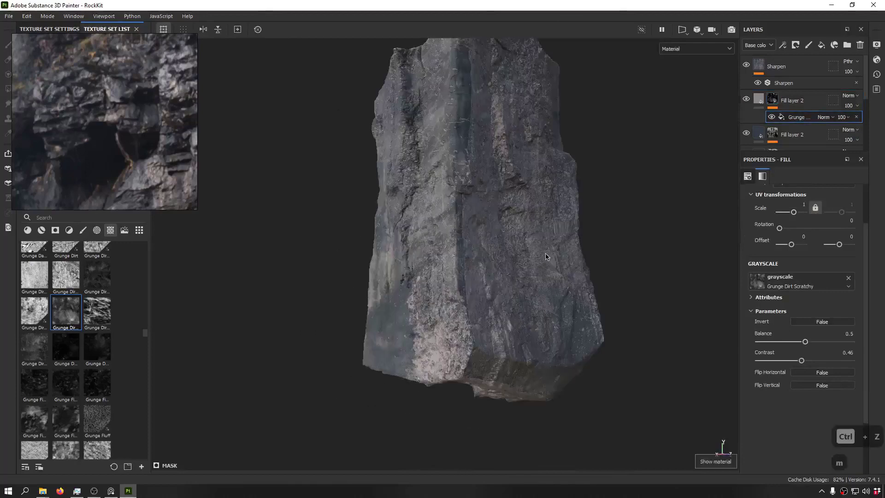
{"action": "left_click_drag", "start_coordinate": [546, 256], "coordinate": [461, 282], "text": "alt"}
{"action": "right_click_drag", "start_coordinate": [460, 285], "coordinate": [355, 293], "text": "shift"}
{"action": "scroll", "coordinate": [458, 198], "scroll_direction": "up", "scroll_amount": 3}
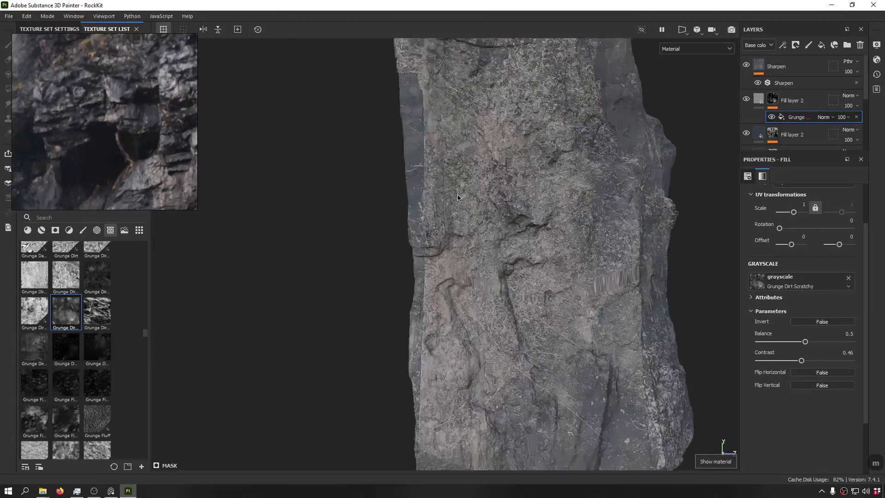
{"action": "left_click_drag", "start_coordinate": [458, 198], "coordinate": [435, 78], "text": "alt"}
{"action": "right_click_drag", "start_coordinate": [434, 79], "coordinate": [385, 76], "text": "shift"}
{"action": "mouse_move", "coordinate": [392, 258]}
{"action": "left_mouse_down", "text": "alt"}
{"action": "mouse_move", "coordinate": [505, 279]}
{"action": "mouse_move", "coordinate": [417, 233]}
{"action": "left_mouse_up", "text": "alt"}
{"action": "scroll", "coordinate": [417, 233], "scroll_direction": "up", "scroll_amount": 5}
{"action": "left_click_drag", "start_coordinate": [493, 219], "coordinate": [458, 213], "text": "alt"}
{"action": "scroll", "coordinate": [457, 214], "scroll_direction": "down", "scroll_amount": 5}
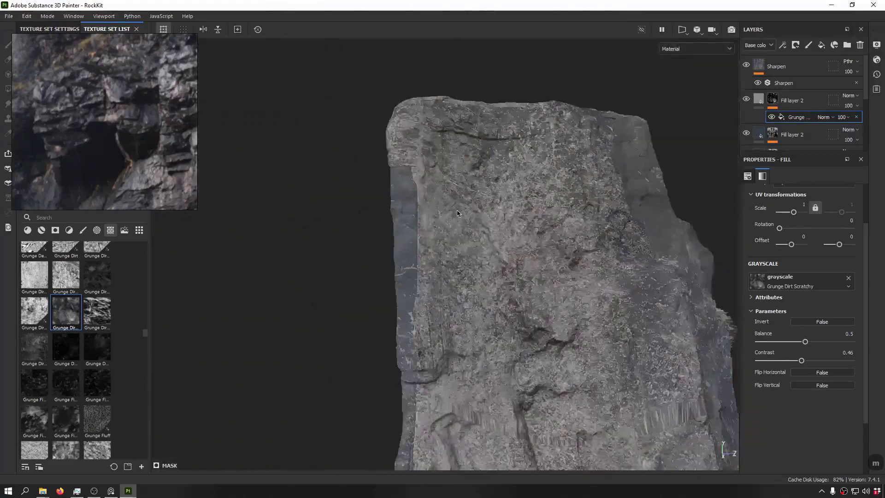
{"action": "middle_click_drag", "start_coordinate": [458, 214], "coordinate": [322, 125], "text": "alt"}
{"action": "left_click_drag", "start_coordinate": [392, 133], "coordinate": [493, 125], "text": "alt"}
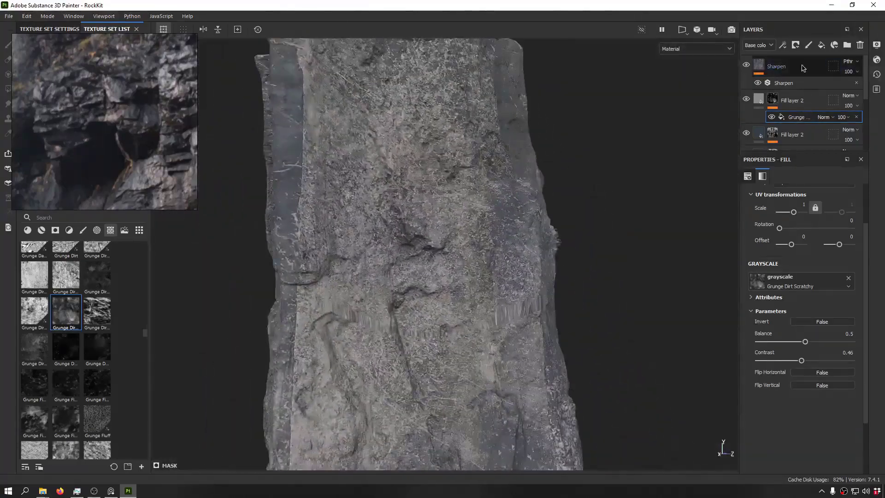
Step: Add a second fill to the grey layer's mask using Grunge Dirt Splats, with its blending set to Multiply
{"action": "left_click", "coordinate": [783, 44]}
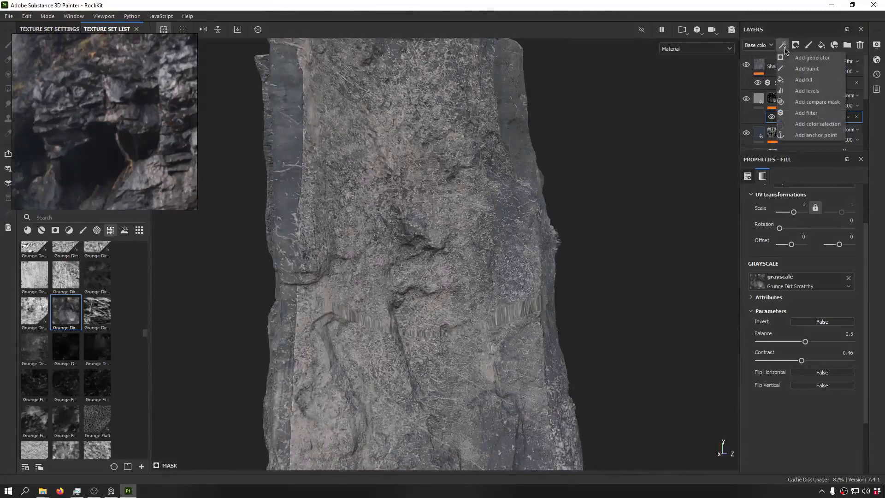
{"action": "left_click", "coordinate": [820, 80]}
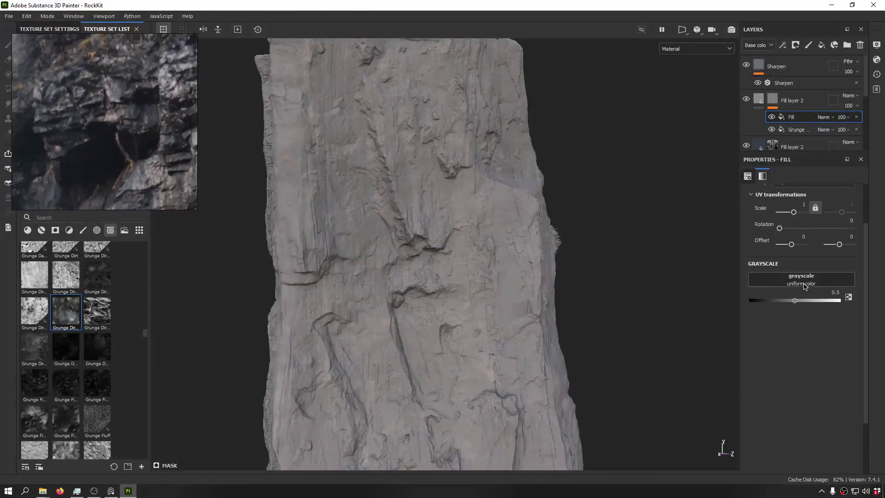
{"action": "left_click_drag", "start_coordinate": [768, 274], "coordinate": [779, 280]}
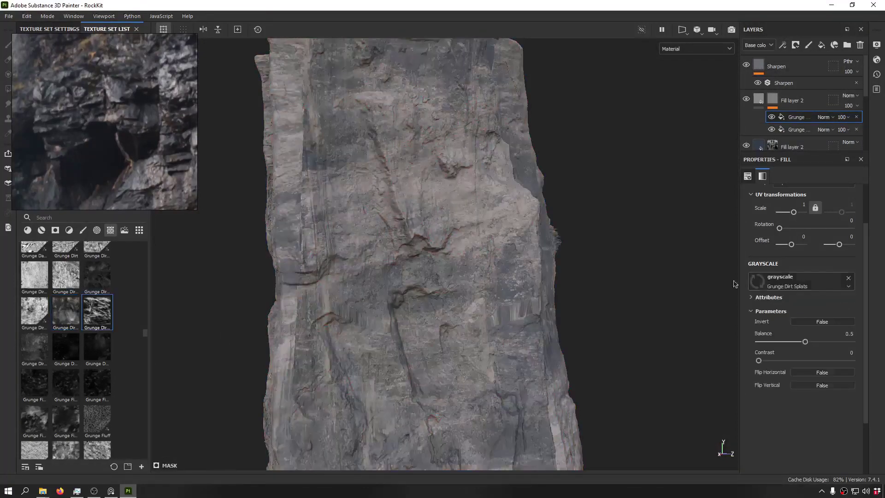
{"action": "left_click", "coordinate": [826, 117]}
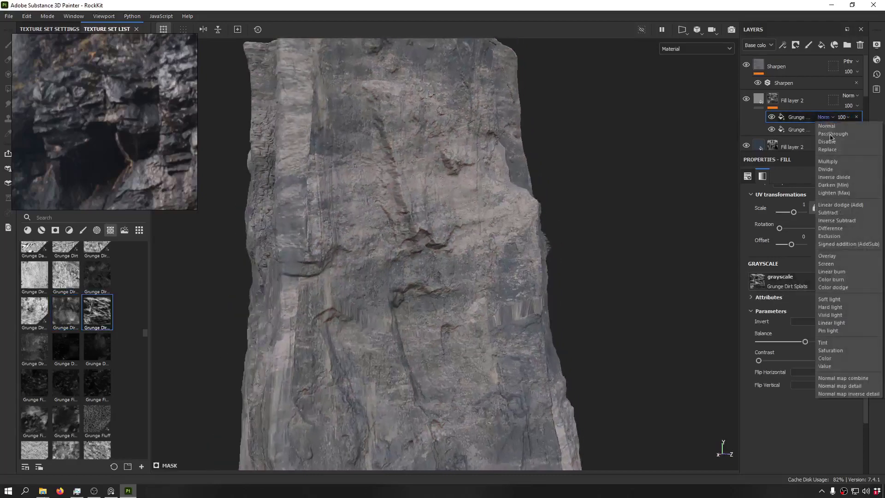
{"action": "left_click", "coordinate": [832, 162]}
{"action": "left_click_drag", "start_coordinate": [487, 175], "coordinate": [295, 155], "text": "alt"}
Step: Try Subtract blending on the Grunge Dirt Splats fill, toggle its visibility to compare, and return it to Multiply
{"action": "left_click", "coordinate": [826, 117]}
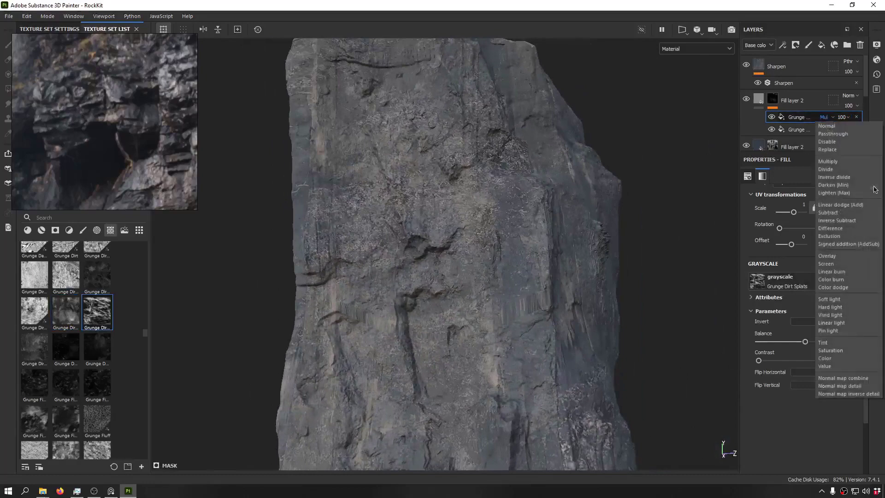
{"action": "left_click", "coordinate": [829, 213]}
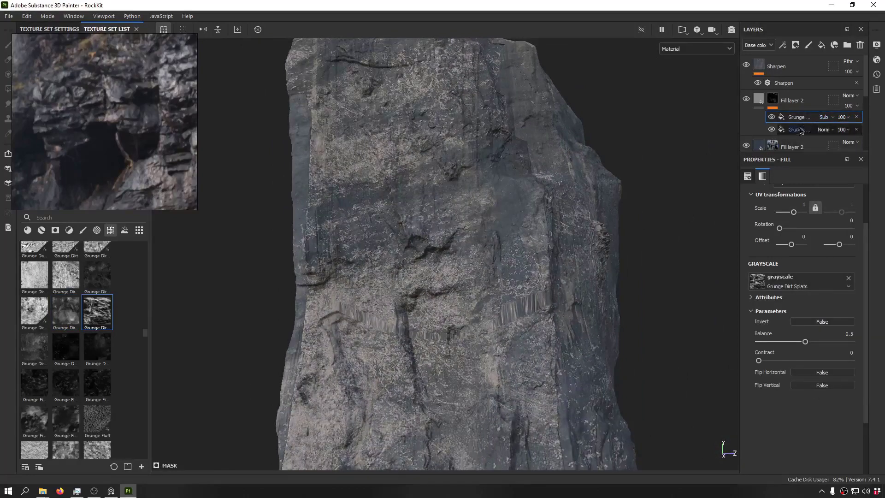
{"action": "left_click", "coordinate": [826, 117]}
{"action": "left_click", "coordinate": [841, 214]}
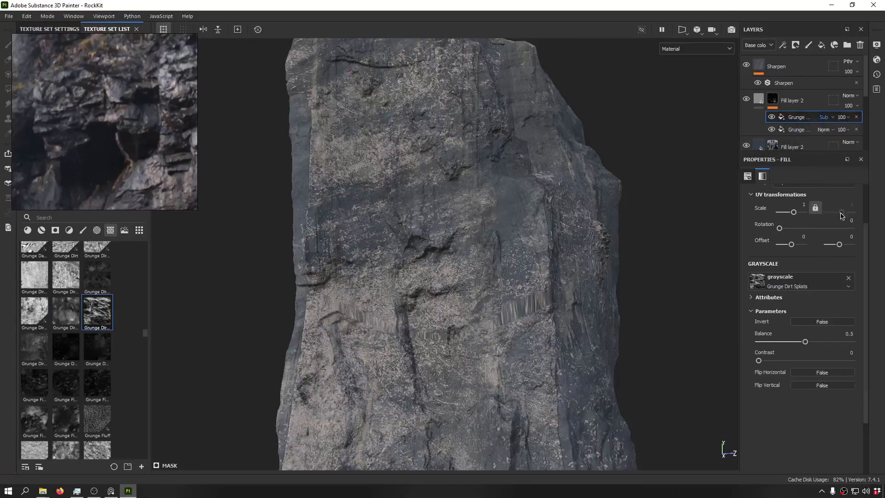
{"action": "left_click", "coordinate": [772, 118]}
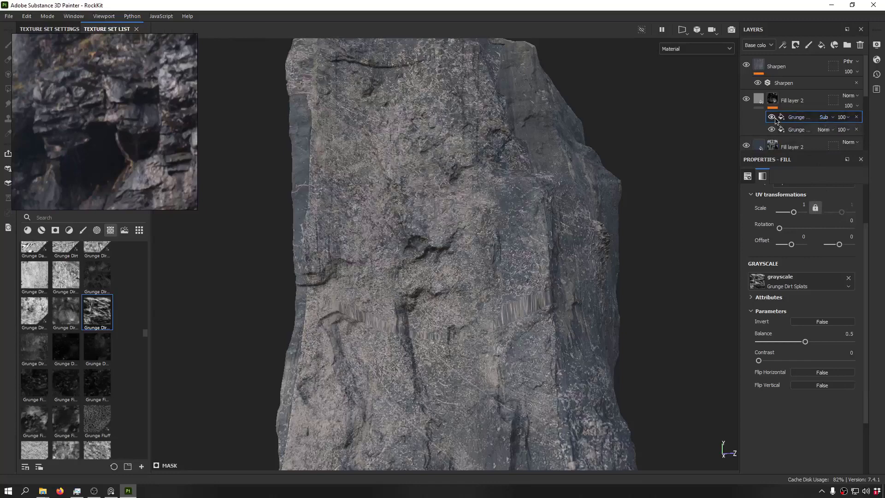
{"action": "left_click", "coordinate": [832, 117]}
{"action": "left_click", "coordinate": [844, 164]}
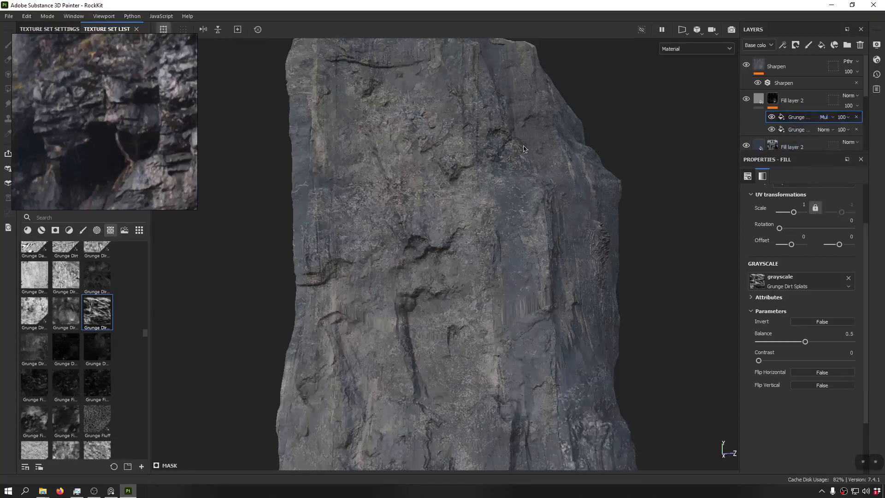
Step: Display the grey layer's combined mask on its own to examine how both dirt grunges cover the whole rock
{"action": "left_click_drag", "start_coordinate": [470, 152], "coordinate": [510, 153], "text": "alt"}
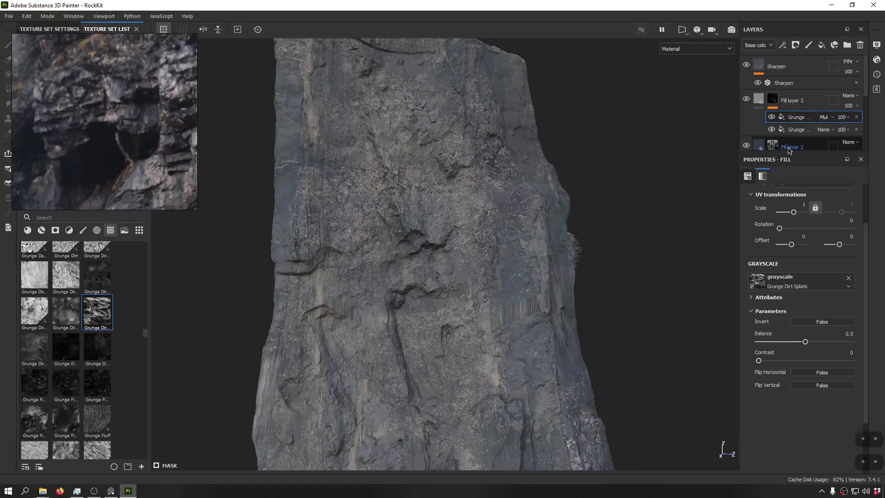
{"action": "left_click", "coordinate": [772, 103], "text": "alt"}
{"action": "scroll", "coordinate": [415, 235], "scroll_direction": "down", "scroll_amount": 6}
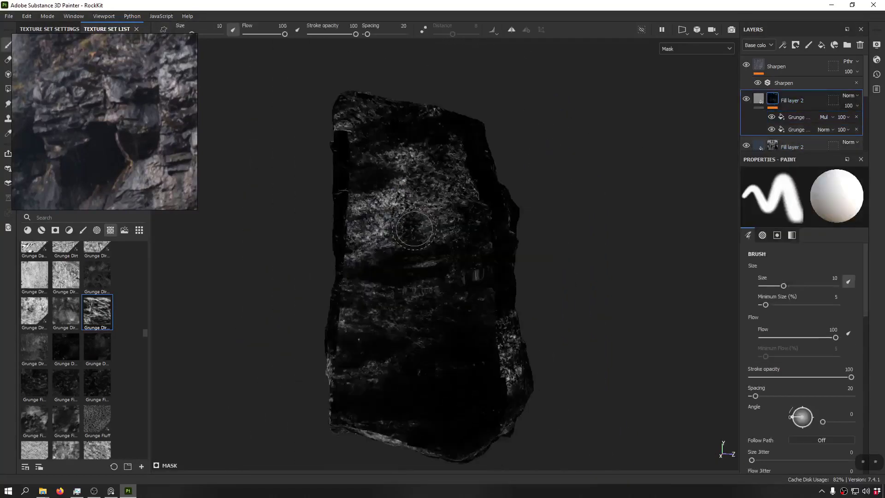
Step: Add a third fill to the grey layer's mask and load Grunge Map 002 into it
{"action": "mouse_move", "coordinate": [438, 276]}
{"action": "left_mouse_down", "text": "alt"}
{"action": "mouse_move", "coordinate": [622, 223]}
{"action": "mouse_move", "coordinate": [355, 120]}
{"action": "mouse_move", "coordinate": [355, 203]}
{"action": "left_mouse_up", "text": "alt"}
{"action": "middle_click_drag", "start_coordinate": [356, 203], "coordinate": [705, 281], "text": "alt"}
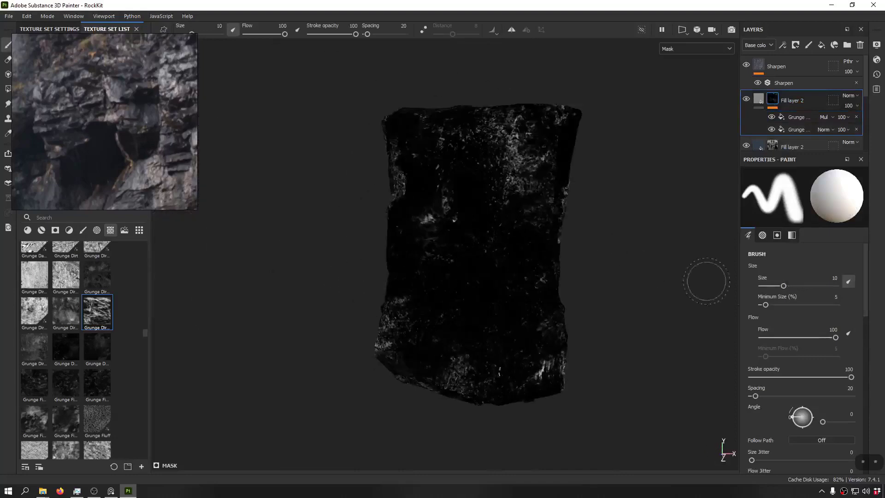
{"action": "left_click_drag", "start_coordinate": [705, 281], "coordinate": [398, 225], "text": "alt"}
{"action": "middle_click_drag", "start_coordinate": [399, 226], "coordinate": [587, 231], "text": "alt"}
{"action": "left_click_drag", "start_coordinate": [587, 230], "coordinate": [470, 207], "text": "alt"}
{"action": "middle_click_drag", "start_coordinate": [470, 207], "coordinate": [516, 175], "text": "alt"}
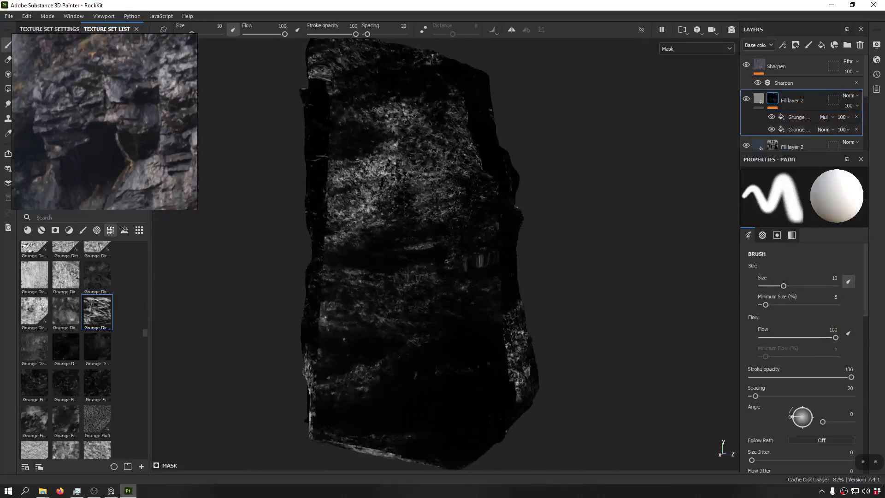
{"action": "left_click", "coordinate": [783, 46]}
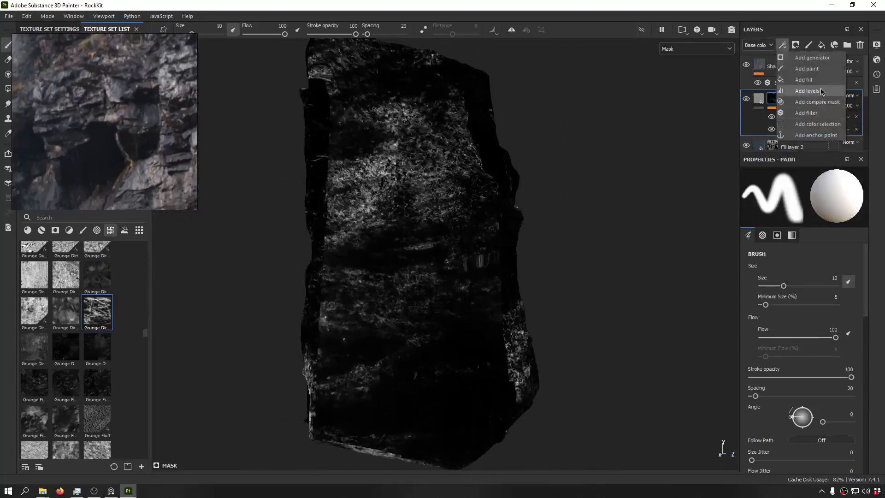
{"action": "left_click", "coordinate": [802, 79]}
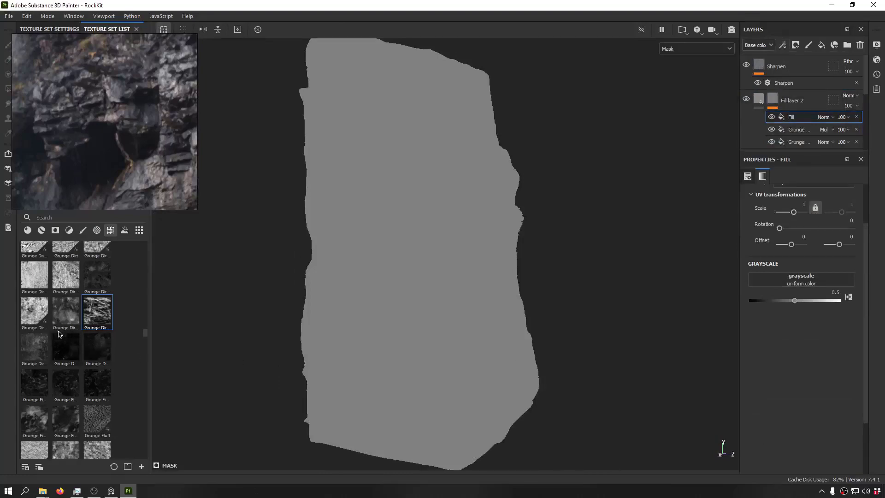
{"action": "scroll", "coordinate": [70, 364], "scroll_direction": "down", "scroll_amount": 5}
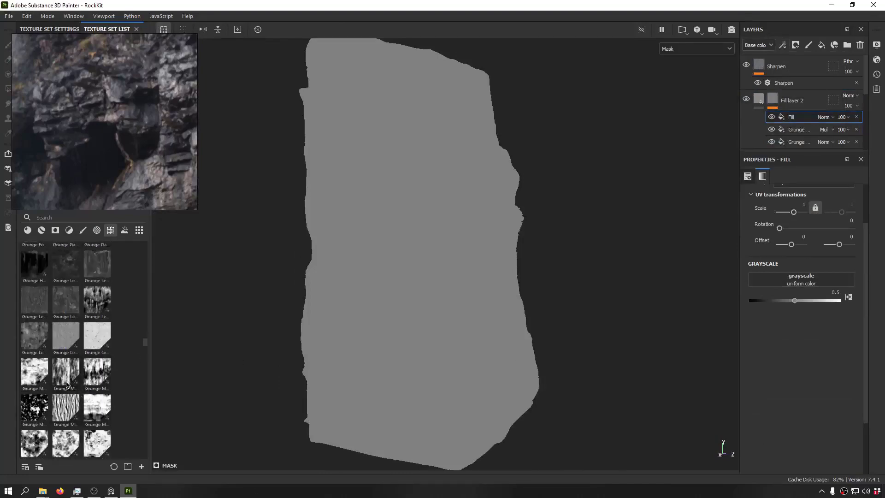
{"action": "left_click_drag", "start_coordinate": [67, 385], "coordinate": [801, 280]}
{"action": "left_click_drag", "start_coordinate": [429, 221], "coordinate": [448, 221], "text": "alt"}
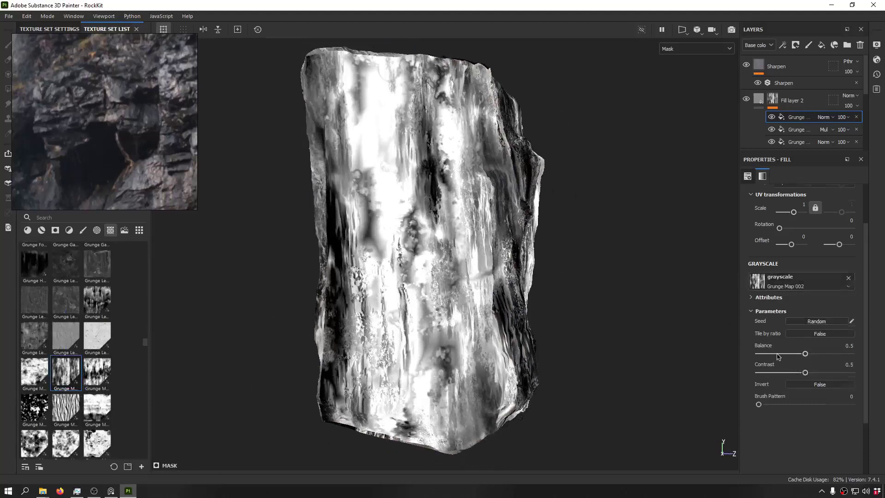
Step: Rotate the Grunge Map 002 fill by 90 degrees and set its blending to Multiply
{"action": "scroll", "coordinate": [774, 329], "scroll_direction": "up", "scroll_amount": 2}
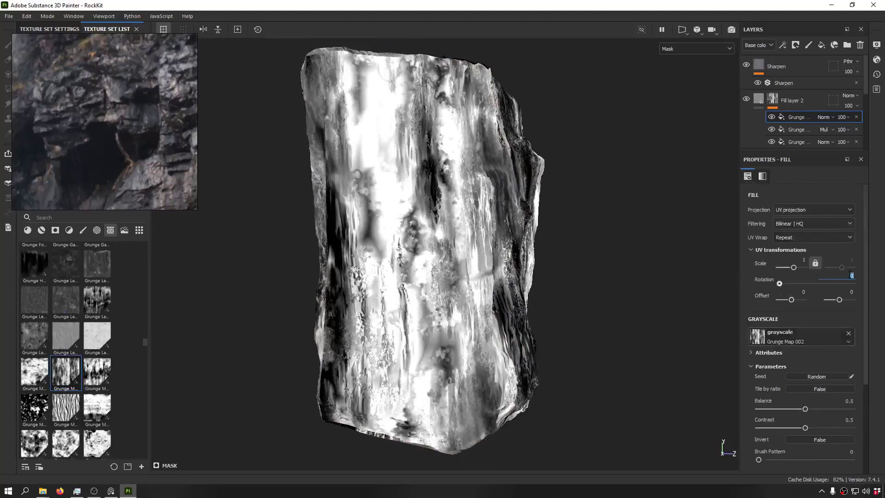
{"action": "key", "text": "Return"}
{"action": "left_click_drag", "start_coordinate": [641, 216], "coordinate": [546, 212], "text": "alt"}
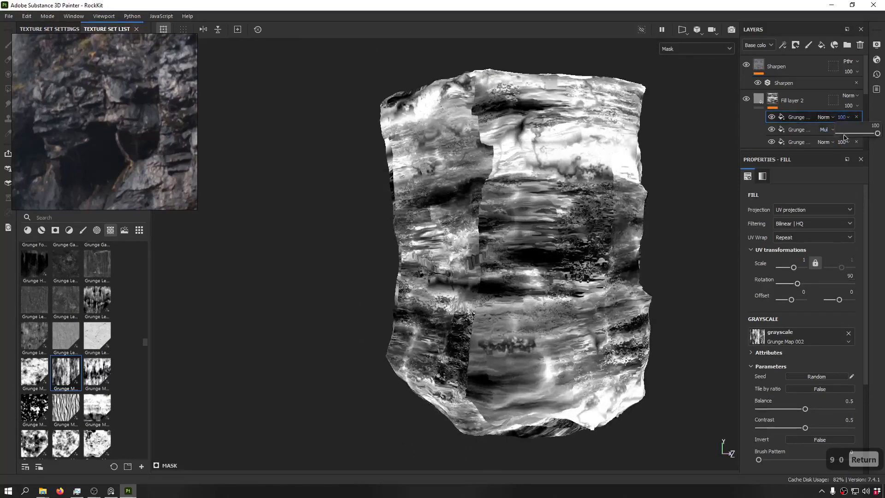
{"action": "left_click", "coordinate": [823, 117]}
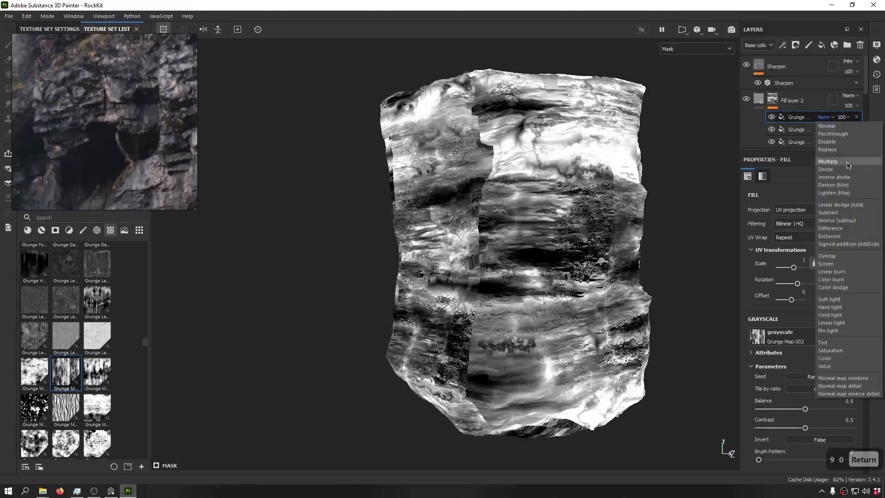
{"action": "left_click", "coordinate": [848, 162]}
{"action": "scroll", "coordinate": [655, 182], "scroll_direction": "up", "scroll_amount": 2}
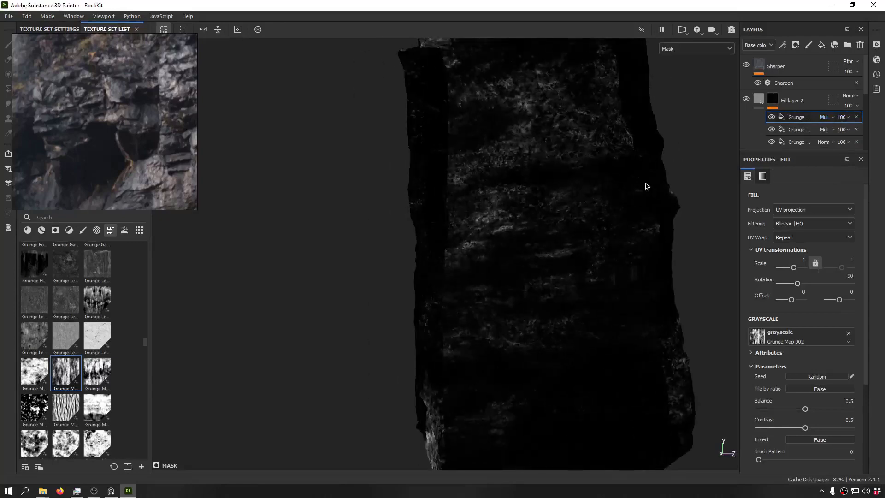
Step: Return to the material display and examine the subtle grey grunge on the rock's sides, both close up and from afar
{"action": "key", "text": "m"}
{"action": "scroll", "coordinate": [576, 198], "scroll_direction": "down", "scroll_amount": 2}
{"action": "left_click_drag", "start_coordinate": [487, 199], "coordinate": [691, 197], "text": "alt"}
{"action": "middle_click_drag", "start_coordinate": [691, 197], "coordinate": [723, 168], "text": "alt"}
{"action": "scroll", "coordinate": [723, 168], "scroll_direction": "up", "scroll_amount": 1}
{"action": "right_click_drag", "start_coordinate": [664, 196], "coordinate": [461, 246], "text": "shift"}
{"action": "middle_click_drag", "start_coordinate": [461, 246], "coordinate": [480, 284], "text": "alt"}
{"action": "left_click_drag", "start_coordinate": [480, 285], "coordinate": [595, 263], "text": "alt"}
{"action": "scroll", "coordinate": [411, 215], "scroll_direction": "up", "scroll_amount": 2}
{"action": "scroll", "coordinate": [411, 215], "scroll_direction": "down", "scroll_amount": 3}
{"action": "right_click_drag", "start_coordinate": [594, 263], "coordinate": [404, 210], "text": "shift"}
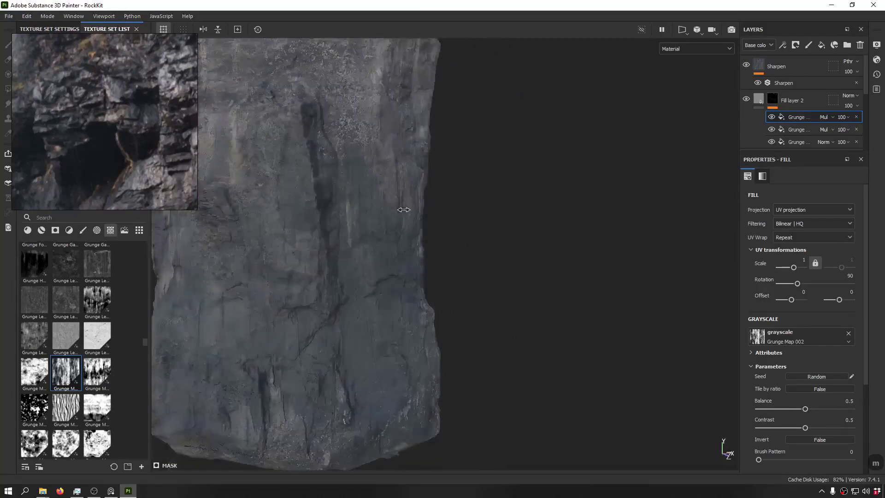
{"action": "left_click_drag", "start_coordinate": [403, 210], "coordinate": [503, 190], "text": "alt"}
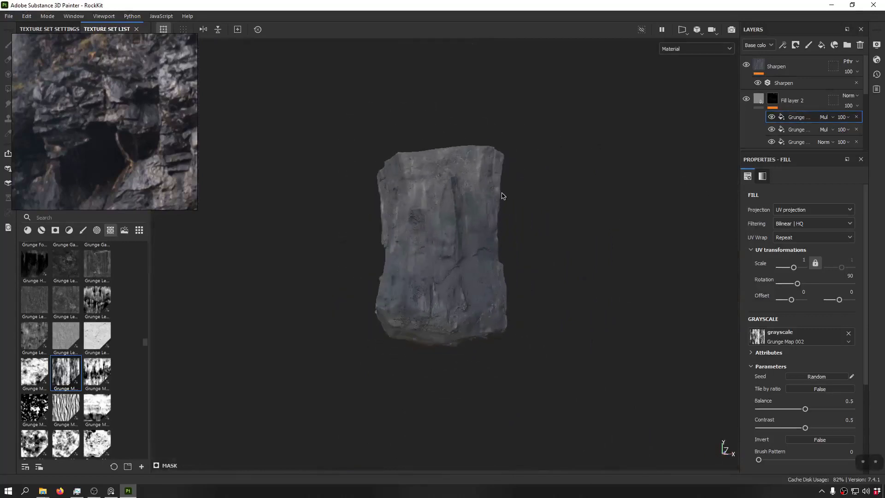
{"action": "scroll", "coordinate": [479, 203], "scroll_direction": "down", "scroll_amount": 3}
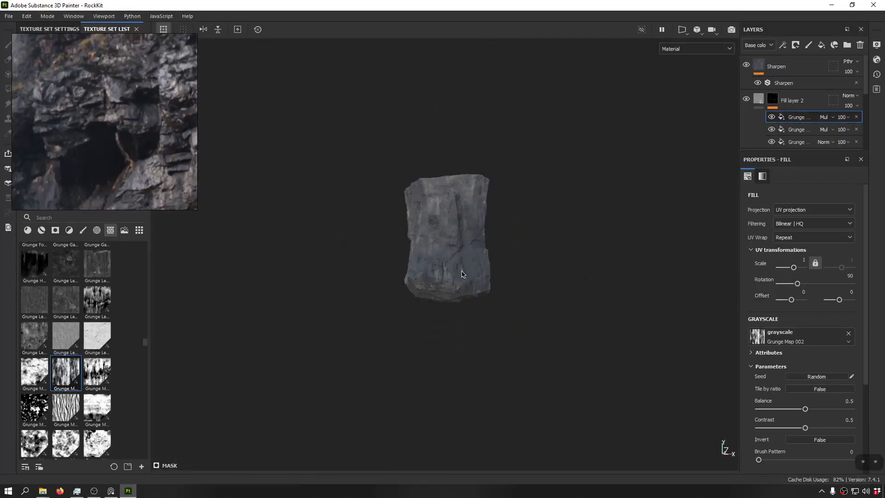
{"action": "left_click_drag", "start_coordinate": [463, 261], "coordinate": [505, 223], "text": "alt"}
{"action": "scroll", "coordinate": [475, 181], "scroll_direction": "up", "scroll_amount": 3}
{"action": "scroll", "coordinate": [474, 181], "scroll_direction": "up", "scroll_amount": 3}
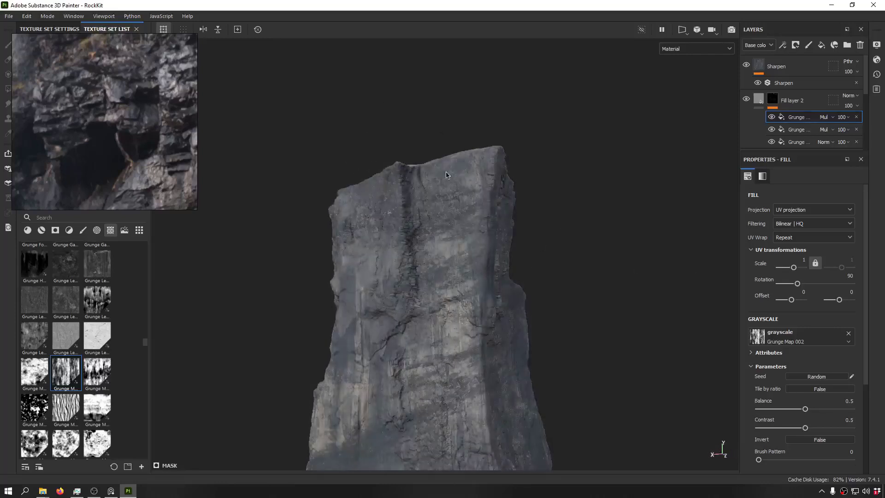
Step: Paste the copied red fill layer above the grey layer and set its roughness to 0.8492
{"action": "left_click", "coordinate": [759, 101]}
{"action": "key", "text": "ctrl+v"}
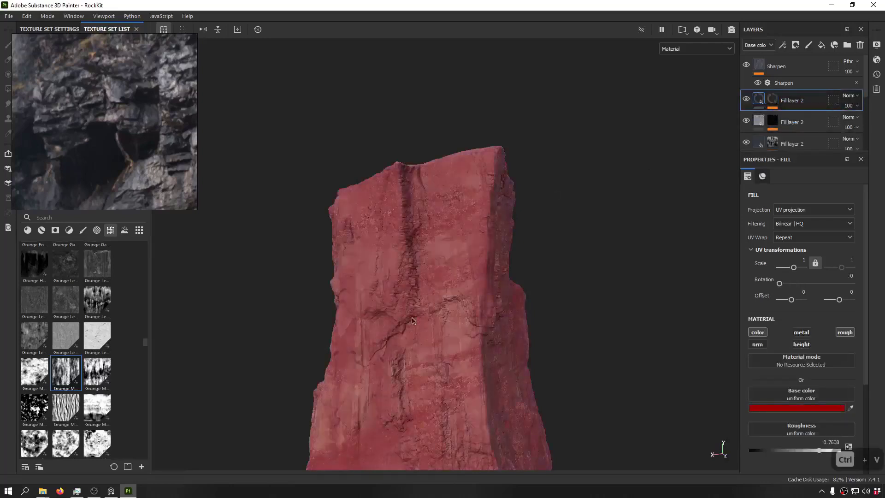
{"action": "middle_click_drag", "start_coordinate": [502, 375], "coordinate": [517, 229], "text": "alt"}
{"action": "left_click_drag", "start_coordinate": [518, 229], "coordinate": [538, 223], "text": "alt"}
{"action": "scroll", "coordinate": [460, 323], "scroll_direction": "down", "scroll_amount": 5}
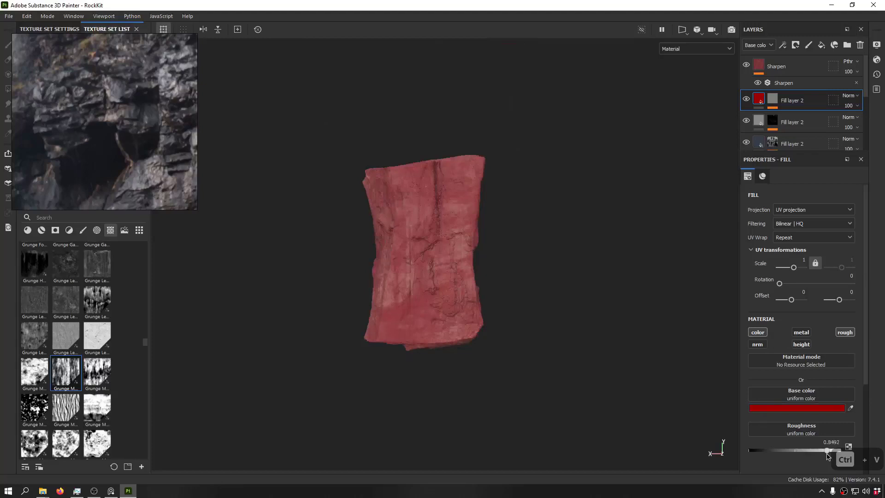
Step: Load Grunge Map 002 into the fill on the red layer's mask
{"action": "left_click", "coordinate": [773, 101]}
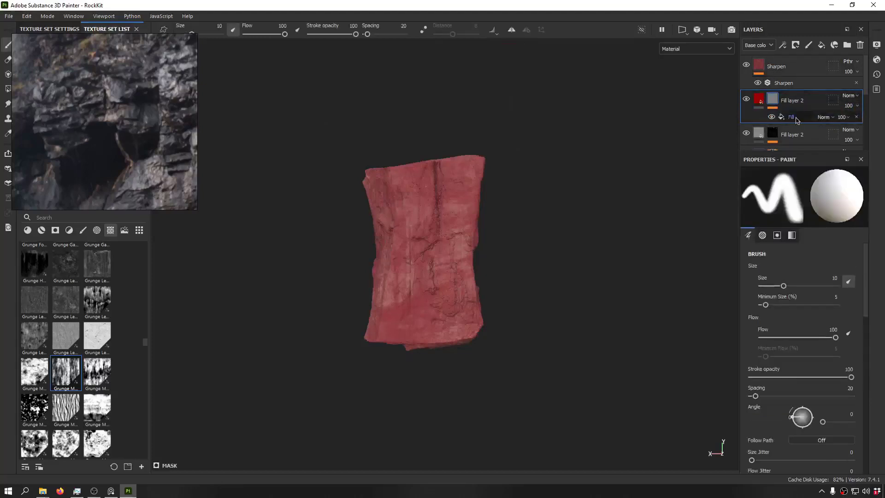
{"action": "left_click", "coordinate": [796, 120]}
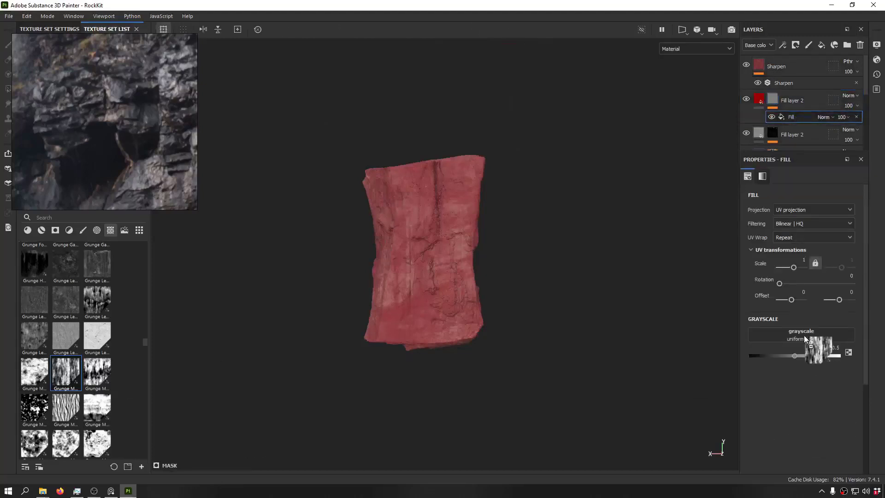
{"action": "left_click_drag", "start_coordinate": [804, 336], "coordinate": [804, 336]}
{"action": "left_click_drag", "start_coordinate": [573, 290], "coordinate": [521, 251], "text": "alt"}
{"action": "left_click_drag", "start_coordinate": [456, 247], "coordinate": [498, 279], "text": "alt"}
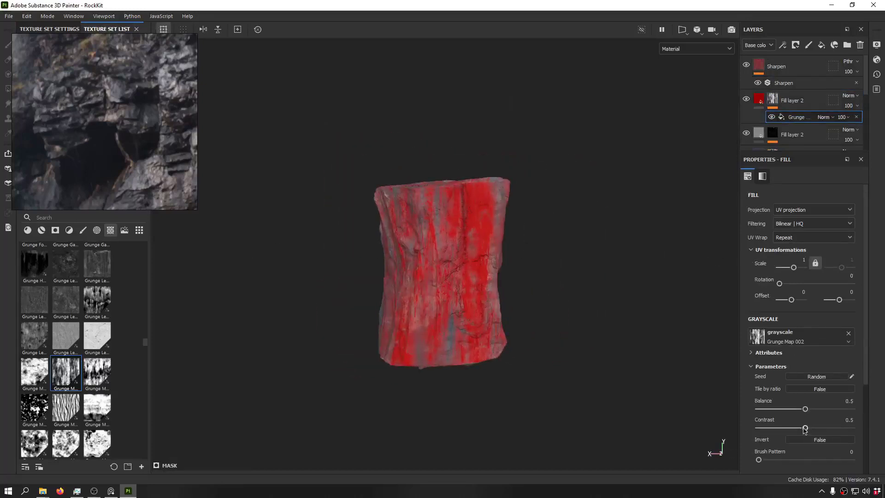
Step: Undo the last adjustments and set the balance of the red layer's Grunge Map 002 to 0.21 for sparse vertical streaks
{"action": "key", "text": "ctrl+z"}
{"action": "key", "text": "ctrl+z"}
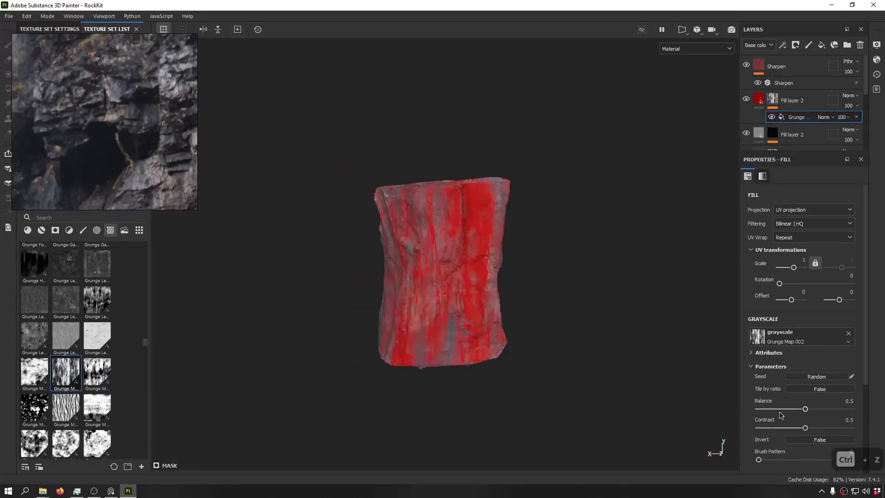
{"action": "left_click_drag", "start_coordinate": [792, 412], "coordinate": [761, 411]}
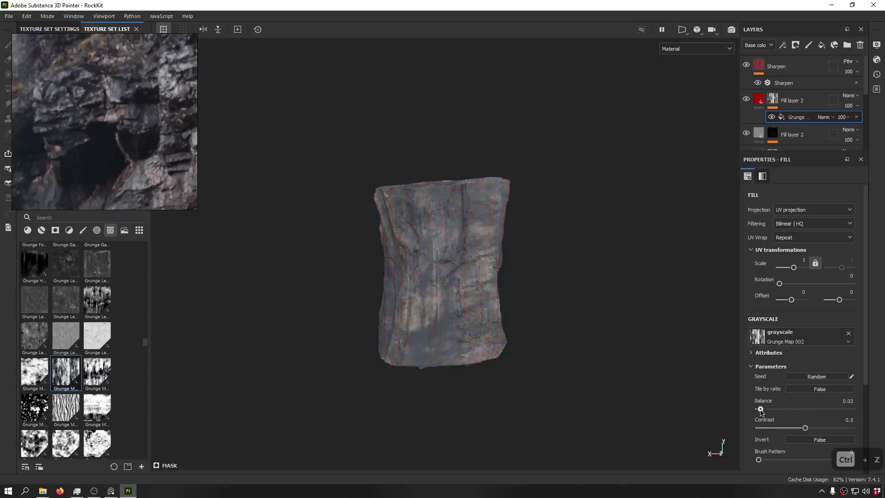
{"action": "left_click_drag", "start_coordinate": [413, 279], "coordinate": [715, 265], "text": "alt"}
{"action": "right_click_drag", "start_coordinate": [553, 276], "coordinate": [451, 315], "text": "shift"}
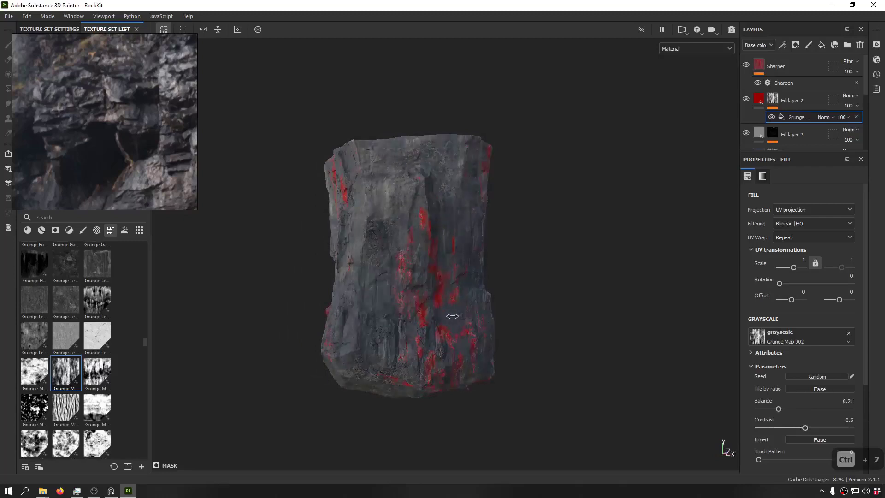
{"action": "left_click_drag", "start_coordinate": [451, 315], "coordinate": [513, 299], "text": "alt"}
{"action": "middle_click_drag", "start_coordinate": [448, 239], "coordinate": [442, 211], "text": "alt"}
{"action": "left_click_drag", "start_coordinate": [442, 213], "coordinate": [385, 193], "text": "alt"}
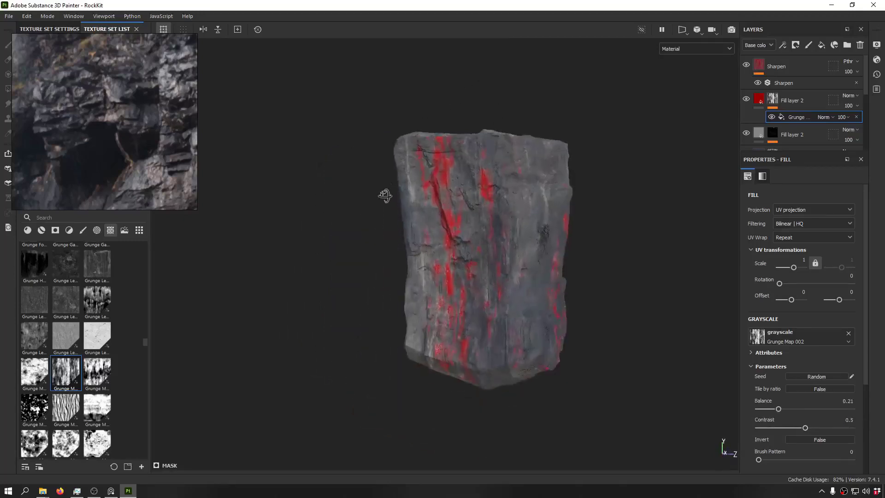
Step: Replace the red layer's base color with a grey rock tone sampled from the cliff reference photo
{"action": "left_click", "coordinate": [759, 99]}
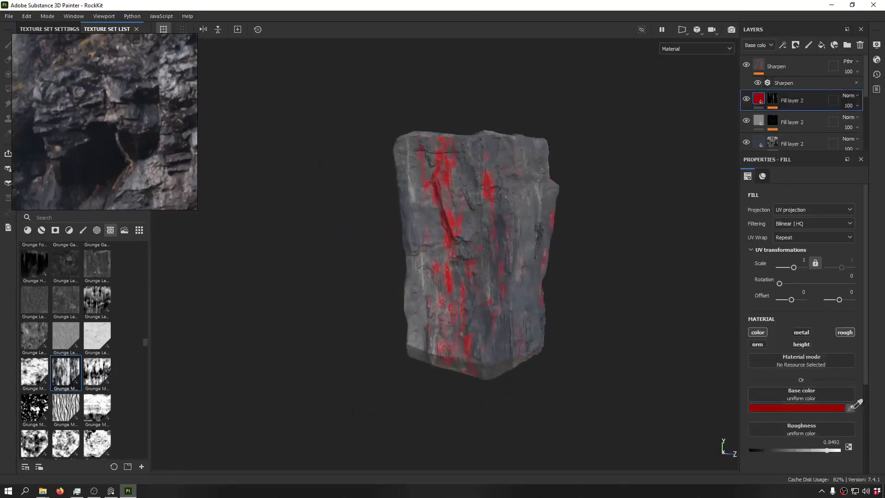
{"action": "left_click", "coordinate": [852, 409]}
{"action": "left_click", "coordinate": [63, 138]}
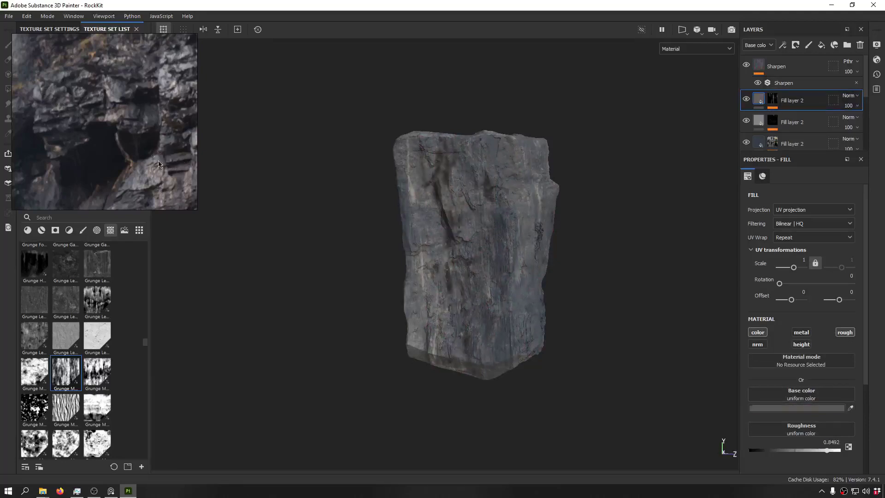
Step: Maximize the reference board and browse its coastal photos for the lichen-covered boulders
{"action": "scroll", "coordinate": [152, 143], "scroll_direction": "down", "scroll_amount": 3}
{"action": "key", "text": "ctrl+f"}
{"action": "scroll", "coordinate": [297, 211], "scroll_direction": "down", "scroll_amount": 5}
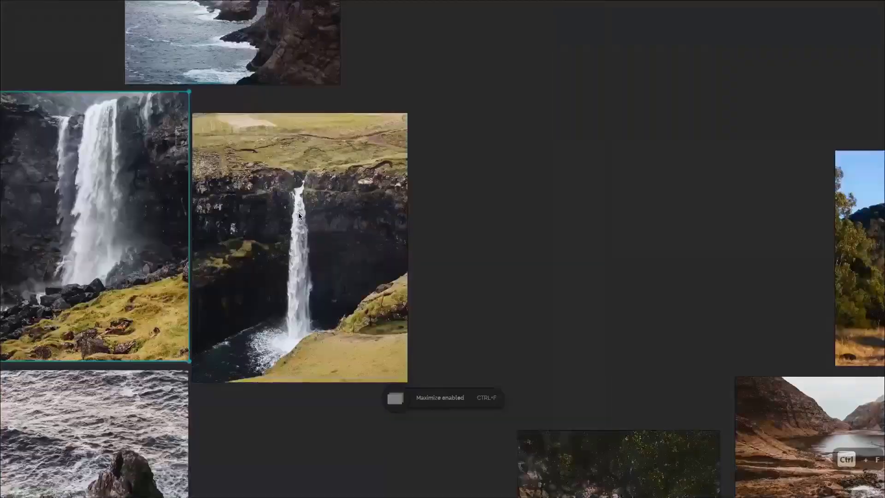
{"action": "middle_click_drag", "start_coordinate": [295, 211], "coordinate": [463, 231]}
{"action": "scroll", "coordinate": [386, 143], "scroll_direction": "up", "scroll_amount": 2}
{"action": "scroll", "coordinate": [521, 88], "scroll_direction": "up", "scroll_amount": 4}
{"action": "middle_click_drag", "start_coordinate": [530, 93], "coordinate": [869, 231]}
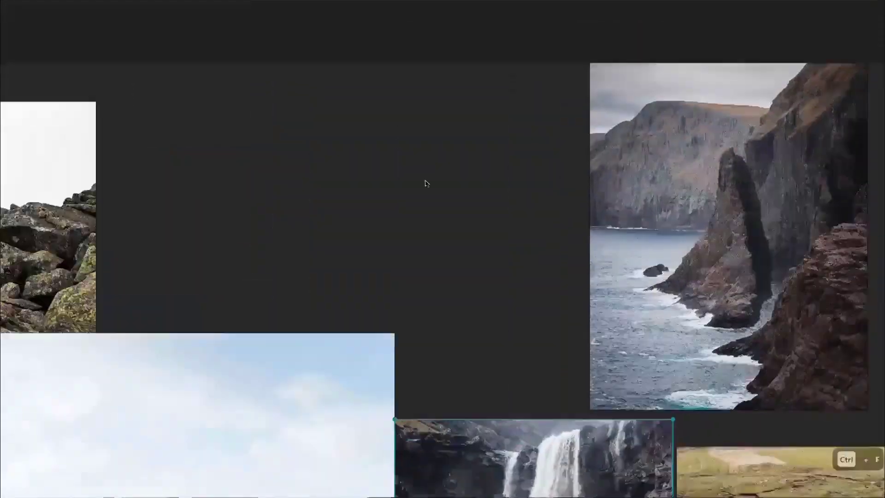
{"action": "middle_click_drag", "start_coordinate": [9, 281], "coordinate": [428, 296]}
{"action": "scroll", "coordinate": [428, 295], "scroll_direction": "up", "scroll_amount": 2}
{"action": "key", "text": "ctrl+f"}
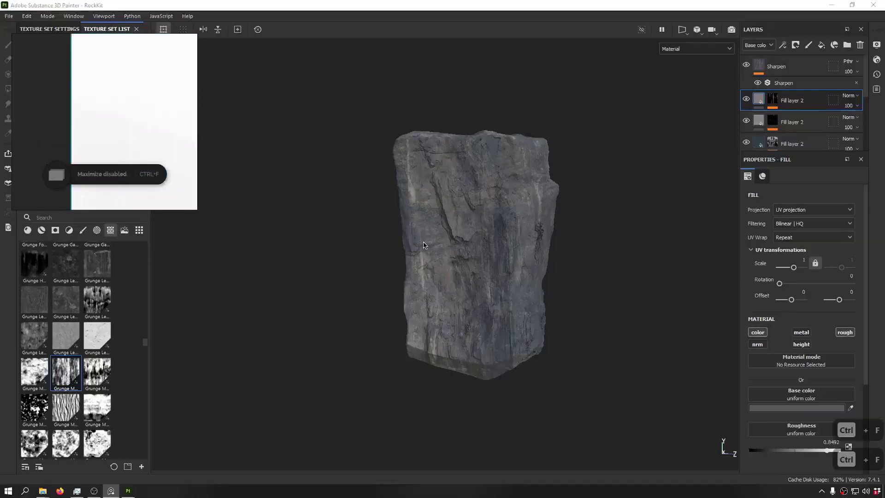
Step: Examine the lichen-covered boulder reference up close for its color patches and surface variation
{"action": "middle_click_drag", "start_coordinate": [147, 111], "coordinate": [109, 148]}
{"action": "middle_click_drag", "start_coordinate": [177, 182], "coordinate": [106, 78]}
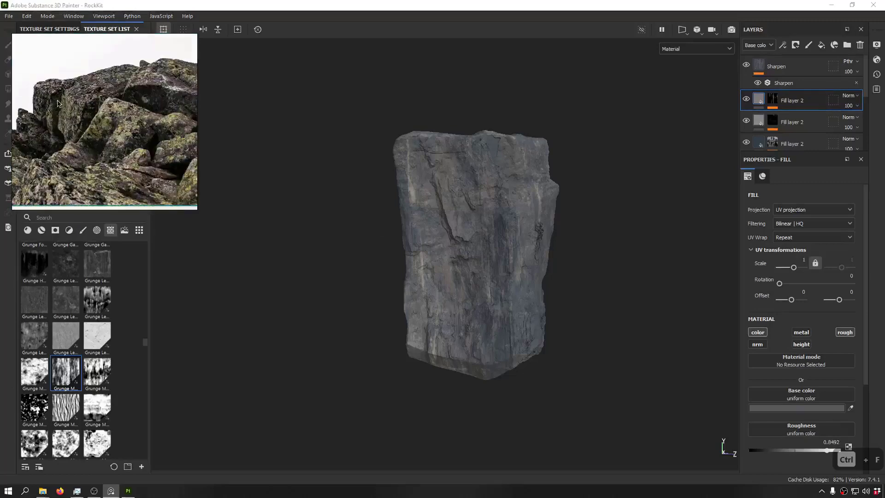
{"action": "scroll", "coordinate": [142, 169], "scroll_direction": "up", "scroll_amount": 5}
{"action": "scroll", "coordinate": [141, 168], "scroll_direction": "down", "scroll_amount": 5}
{"action": "scroll", "coordinate": [109, 146], "scroll_direction": "up", "scroll_amount": 5}
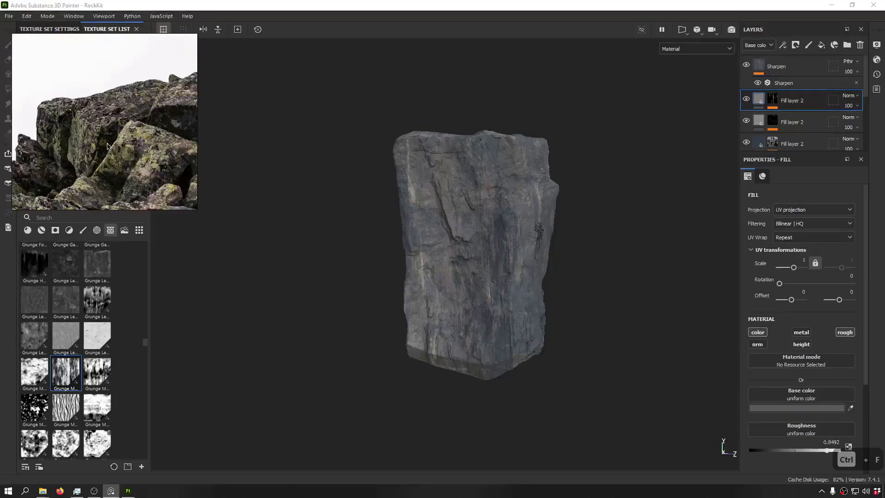
{"action": "middle_click_drag", "start_coordinate": [107, 147], "coordinate": [105, 168]}
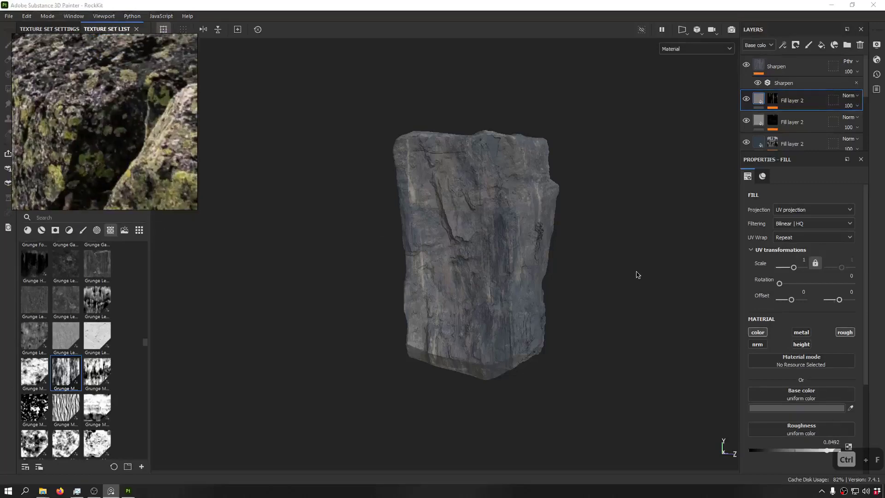
{"action": "scroll", "coordinate": [121, 121], "scroll_direction": "down", "scroll_amount": 3}
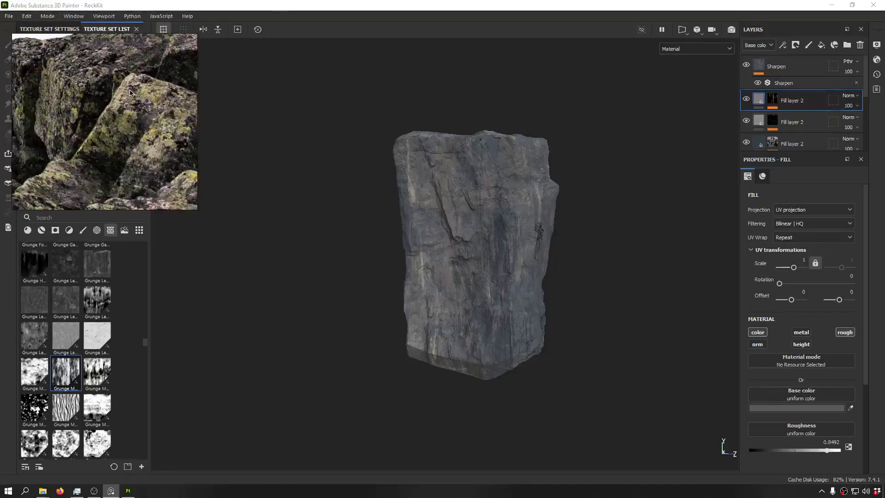
Step: Survey the whole reference board again and bring the boulder photo back into close view in the small reference window
{"action": "key", "text": "ctrl+f"}
{"action": "scroll", "coordinate": [206, 53], "scroll_direction": "down", "scroll_amount": 5}
{"action": "middle_click_drag", "start_coordinate": [208, 156], "coordinate": [268, 166]}
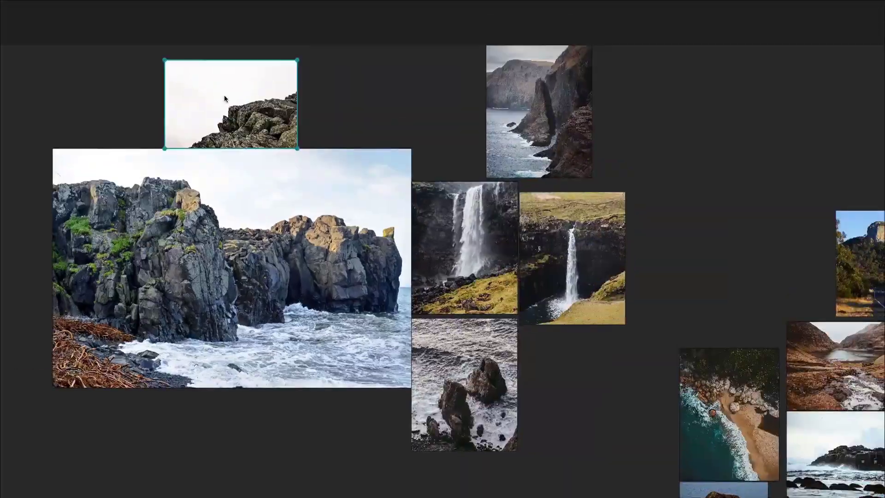
{"action": "key", "text": "ctrl+f"}
{"action": "middle_click_drag", "start_coordinate": [131, 123], "coordinate": [26, 64]}
{"action": "middle_click_drag", "start_coordinate": [74, 122], "coordinate": [27, 93]}
{"action": "scroll", "coordinate": [26, 93], "scroll_direction": "down", "scroll_amount": 3}
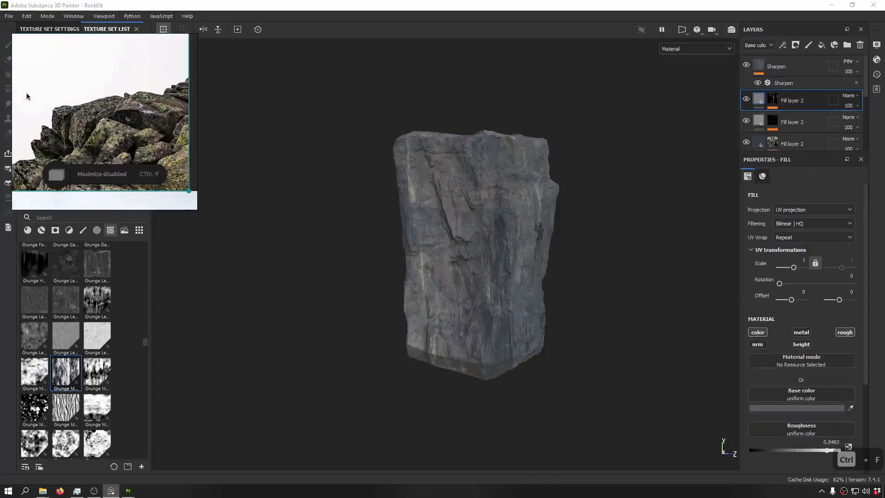
{"action": "scroll", "coordinate": [134, 153], "scroll_direction": "up", "scroll_amount": 8}
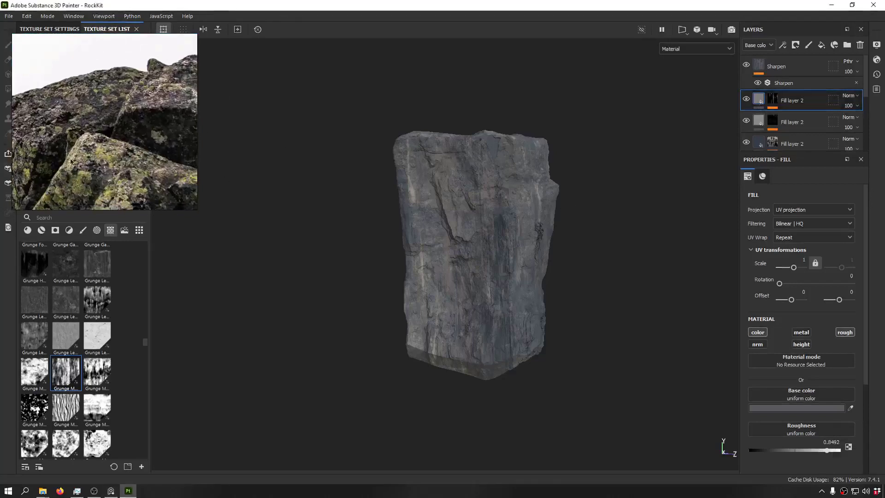
Step: Replace the selected fill layer's base color with a dark olive tone sampled from the lichen-covered boulder photo
{"action": "middle_click_drag", "start_coordinate": [115, 145], "coordinate": [59, 165]}
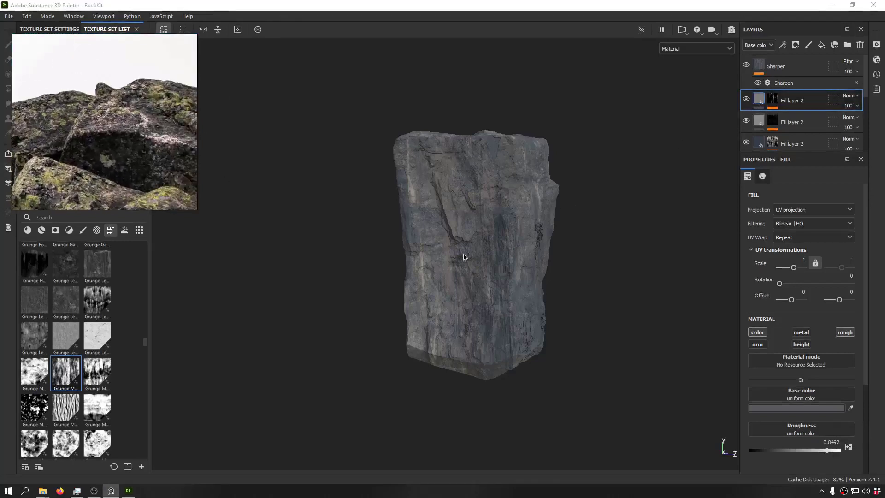
{"action": "left_click", "coordinate": [851, 409]}
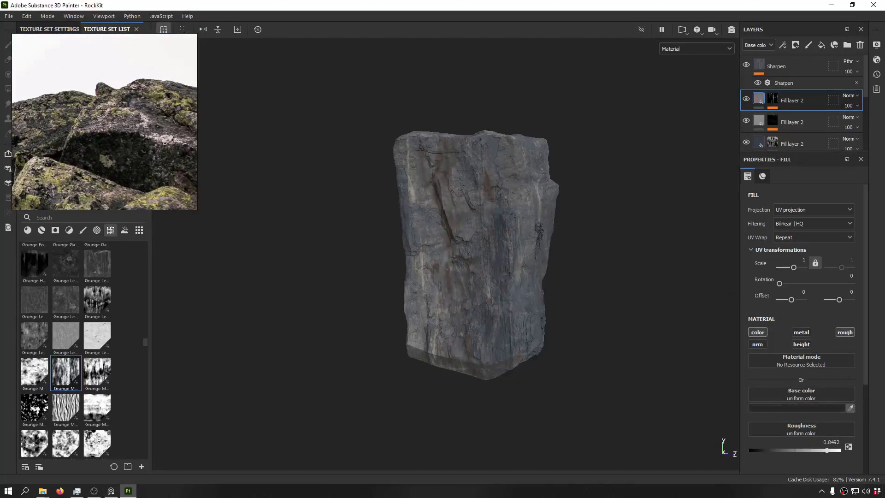
{"action": "left_click", "coordinate": [162, 148]}
{"action": "left_click_drag", "start_coordinate": [318, 104], "coordinate": [529, 192], "text": "alt"}
{"action": "scroll", "coordinate": [450, 227], "scroll_direction": "up", "scroll_amount": 5}
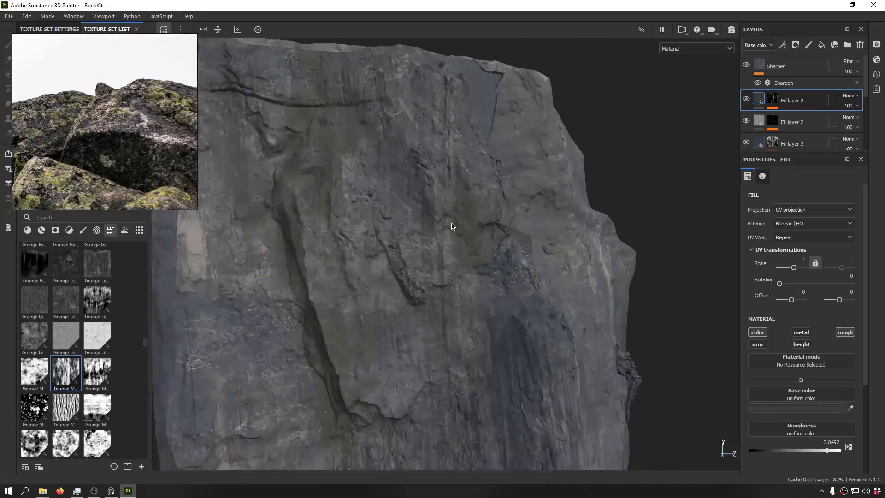
{"action": "left_click_drag", "start_coordinate": [450, 227], "coordinate": [411, 295], "text": "alt"}
{"action": "right_click_drag", "start_coordinate": [410, 166], "coordinate": [343, 159], "text": "shift"}
{"action": "left_click_drag", "start_coordinate": [363, 189], "coordinate": [501, 150], "text": "alt"}
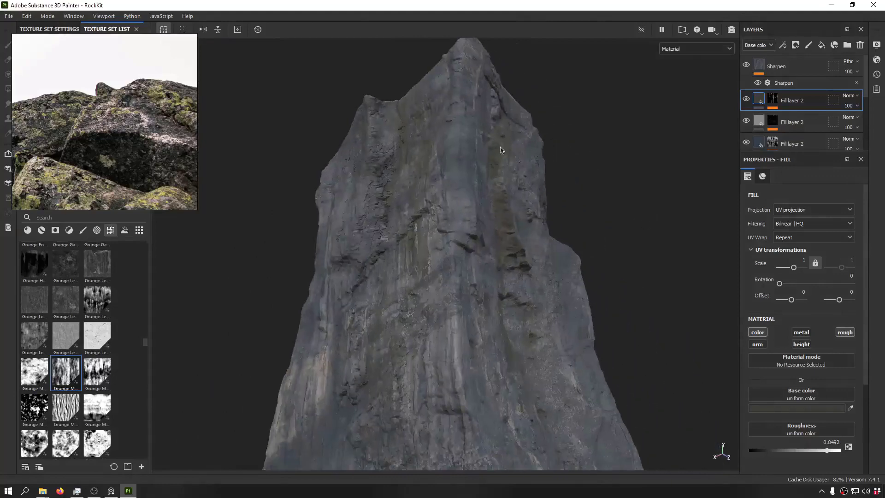
Step: Set the olive fill layer's roughness to 0.4925 and inspect the rock's surface from several sides
{"action": "left_click_drag", "start_coordinate": [393, 141], "coordinate": [396, 108], "text": "alt"}
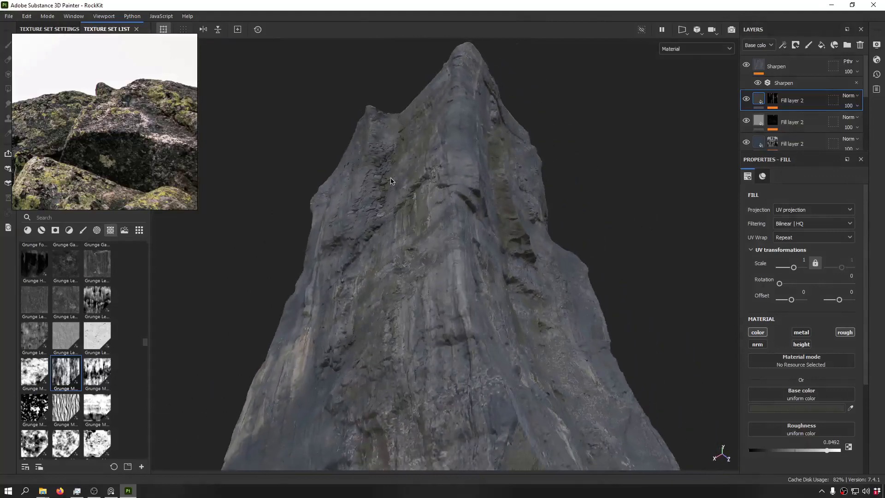
{"action": "left_click_drag", "start_coordinate": [516, 226], "coordinate": [459, 258], "text": "alt"}
{"action": "scroll", "coordinate": [459, 253], "scroll_direction": "down", "scroll_amount": 4}
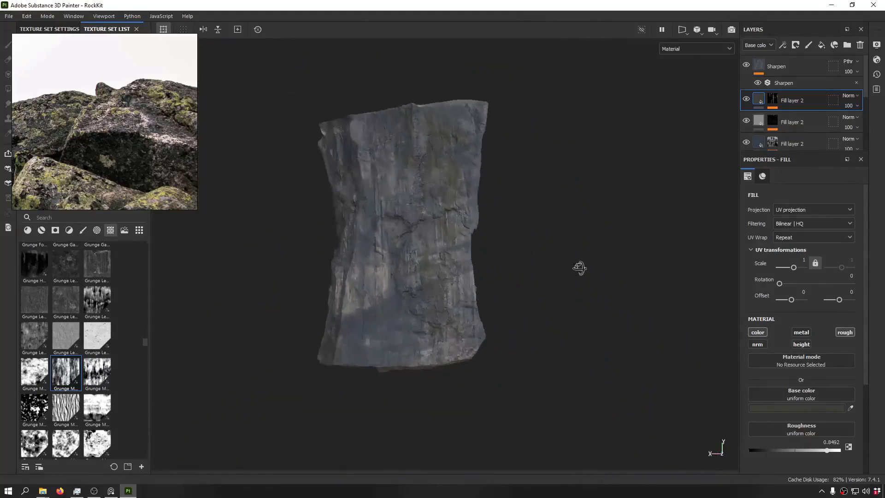
{"action": "left_click_drag", "start_coordinate": [440, 267], "coordinate": [485, 252], "text": "alt"}
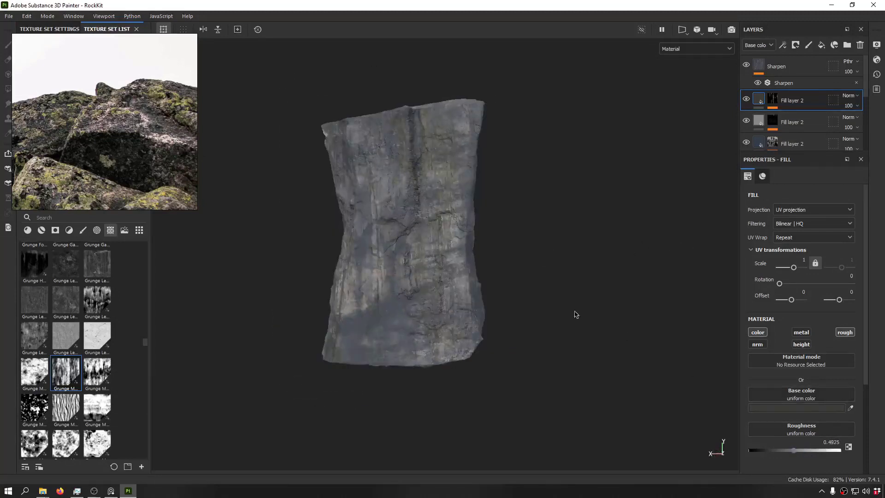
{"action": "left_click_drag", "start_coordinate": [576, 314], "coordinate": [466, 272], "text": "alt"}
{"action": "scroll", "coordinate": [422, 144], "scroll_direction": "up", "scroll_amount": 5}
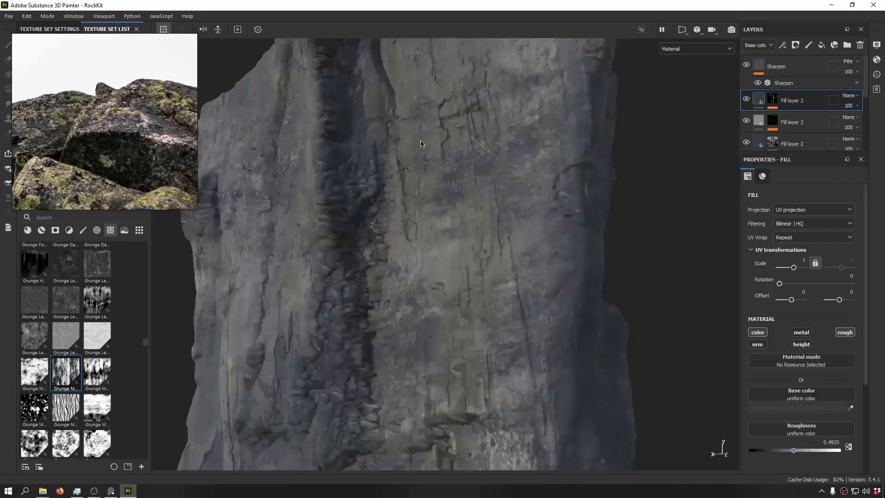
{"action": "left_click_drag", "start_coordinate": [420, 143], "coordinate": [439, 142], "text": "alt"}
{"action": "scroll", "coordinate": [439, 142], "scroll_direction": "down", "scroll_amount": 6}
{"action": "left_click_drag", "start_coordinate": [499, 172], "coordinate": [502, 217], "text": "alt"}
Step: Paste another red fill layer above the olive one and assign Grunge Map 001 to its mask fill
{"action": "key", "text": "ctrl+v"}
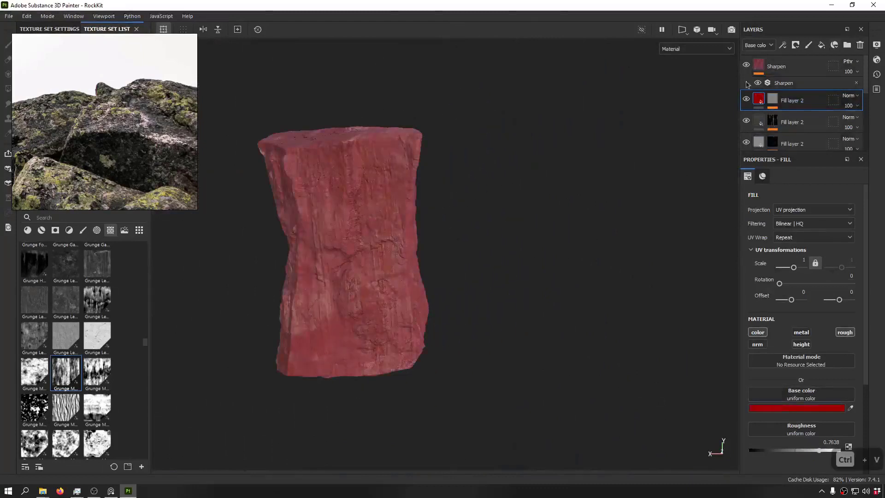
{"action": "left_click", "coordinate": [776, 103]}
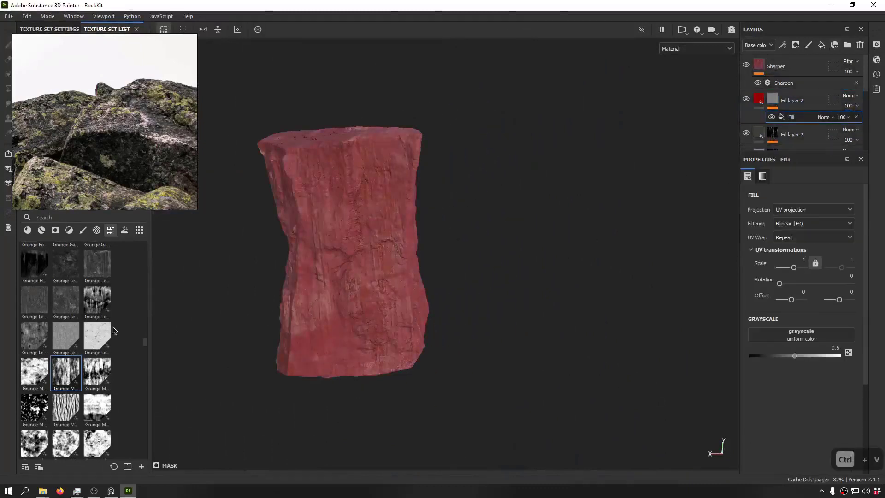
{"action": "left_click_drag", "start_coordinate": [29, 374], "coordinate": [783, 336]}
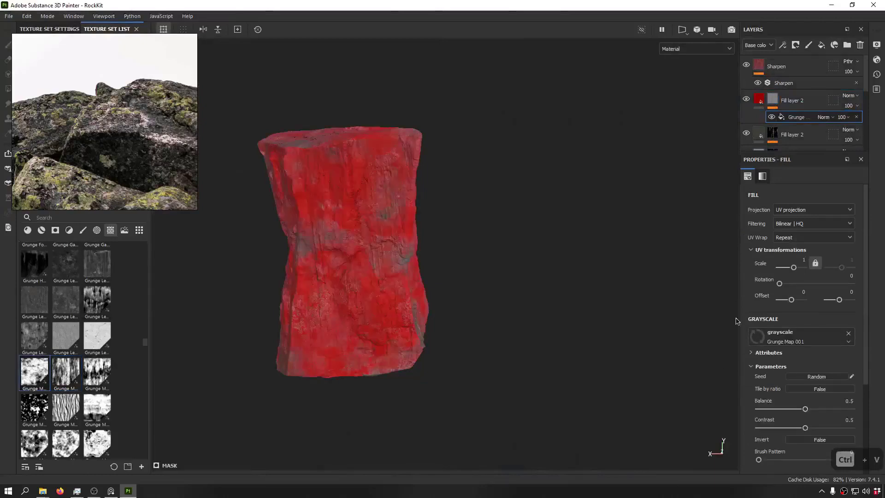
{"action": "left_click_drag", "start_coordinate": [396, 203], "coordinate": [310, 223], "text": "alt"}
{"action": "scroll", "coordinate": [369, 194], "scroll_direction": "up", "scroll_amount": 3}
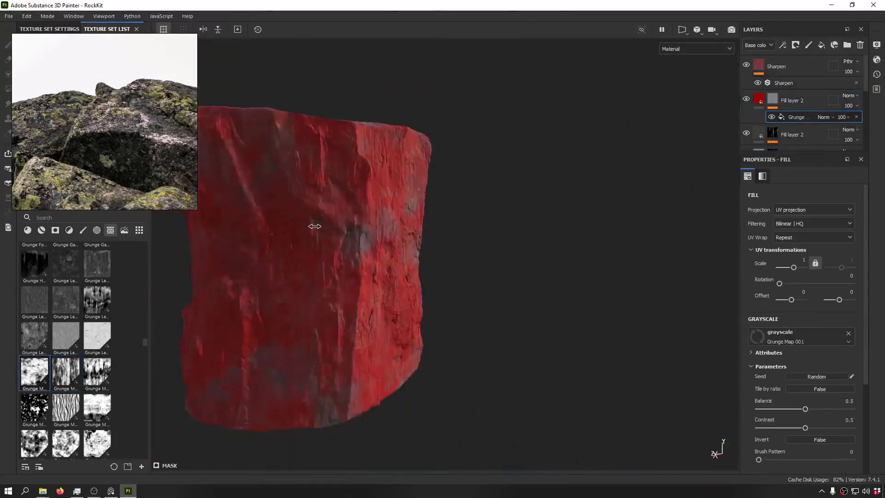
{"action": "scroll", "coordinate": [821, 403], "scroll_direction": "down", "scroll_amount": 3}
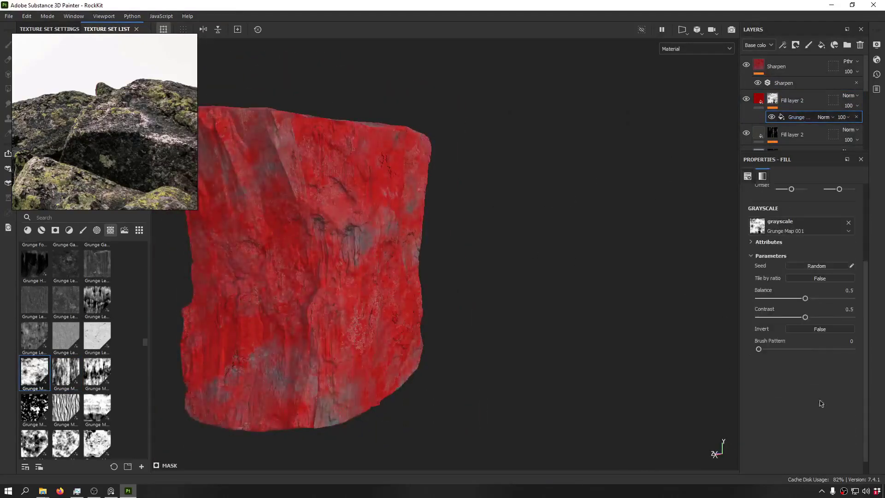
Step: Invert the Grunge Map 001 mask and check the red layer's coverage around the rock
{"action": "left_click", "coordinate": [823, 329]}
{"action": "left_click_drag", "start_coordinate": [674, 306], "coordinate": [377, 195], "text": "alt"}
{"action": "right_click_drag", "start_coordinate": [377, 196], "coordinate": [326, 194], "text": "shift"}
{"action": "left_click_drag", "start_coordinate": [329, 199], "coordinate": [593, 253], "text": "alt"}
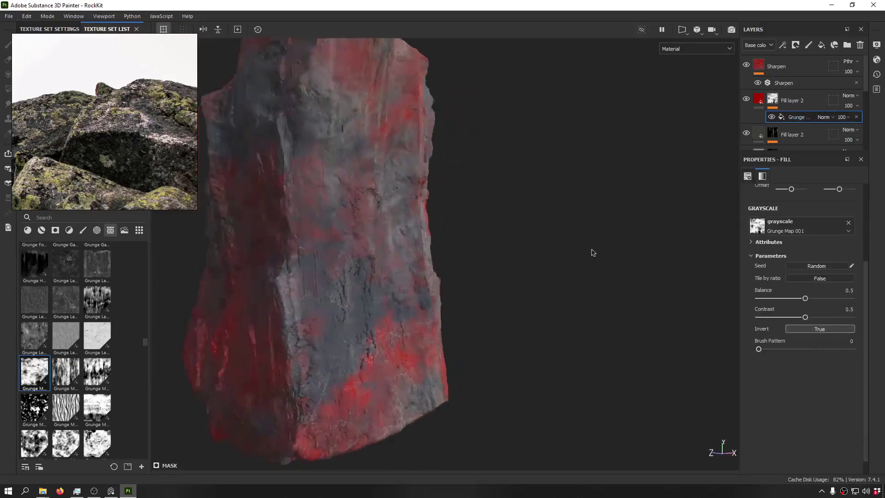
{"action": "left_click_drag", "start_coordinate": [415, 207], "coordinate": [463, 213], "text": "alt"}
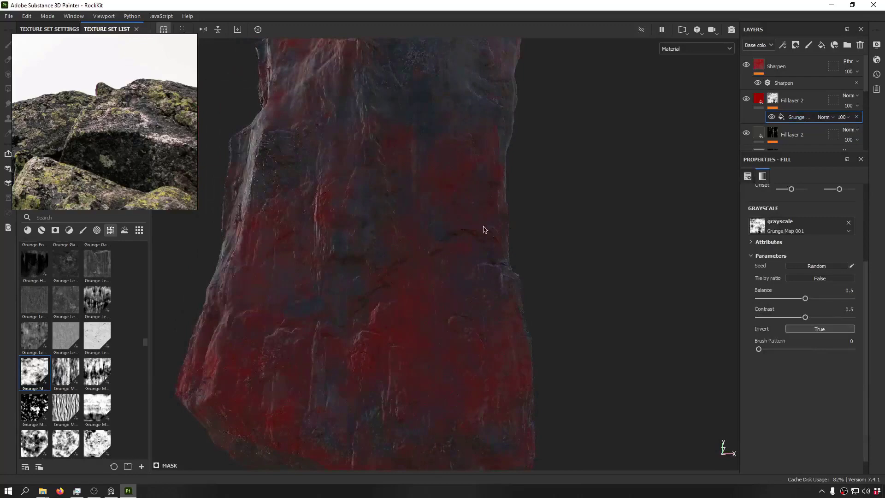
Step: Replace the red layer's base color with a light blue-grey sampled from a close view of the cliff photo
{"action": "left_click", "coordinate": [758, 99]}
{"action": "middle_click_drag", "start_coordinate": [138, 185], "coordinate": [108, 56]}
{"action": "middle_click_drag", "start_coordinate": [121, 154], "coordinate": [78, 115]}
{"action": "scroll", "coordinate": [92, 132], "scroll_direction": "up", "scroll_amount": 5}
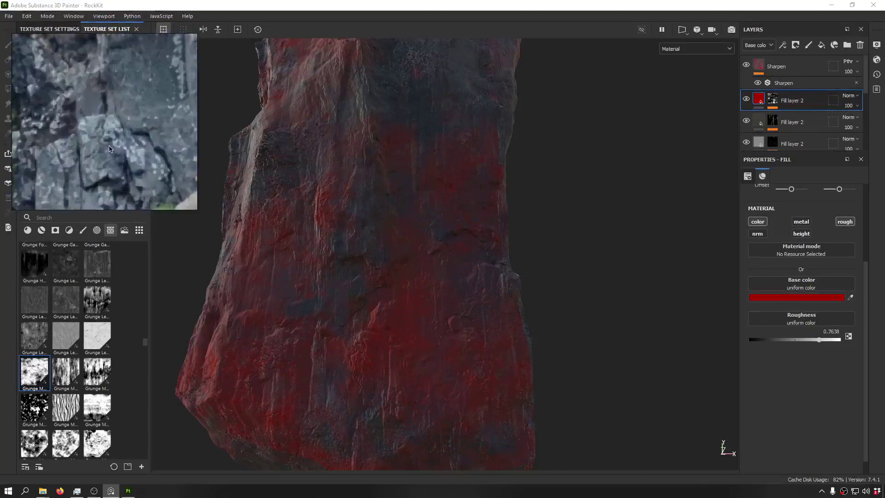
{"action": "left_click", "coordinate": [851, 298]}
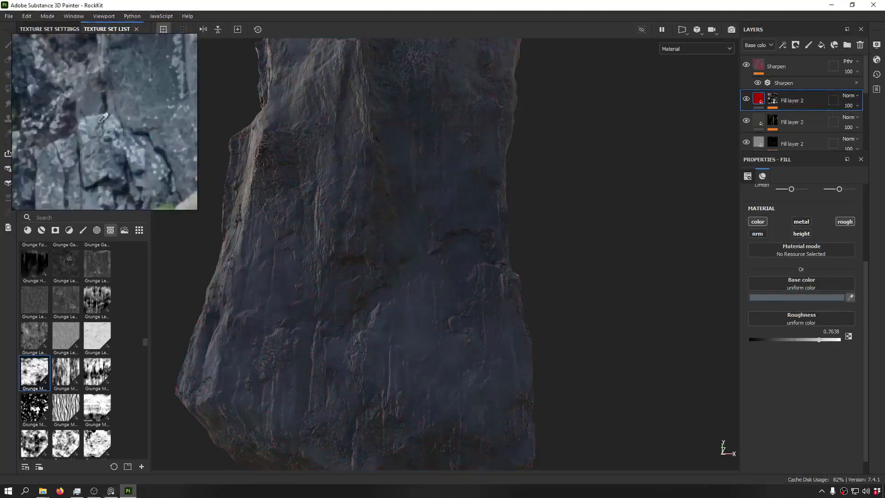
{"action": "left_click", "coordinate": [100, 118]}
{"action": "scroll", "coordinate": [411, 229], "scroll_direction": "down", "scroll_amount": 4}
{"action": "left_click_drag", "start_coordinate": [410, 229], "coordinate": [507, 245], "text": "alt"}
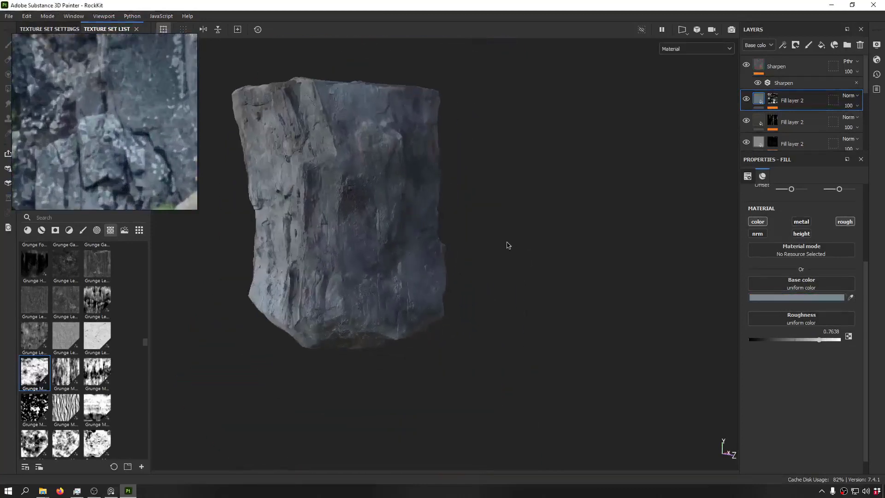
{"action": "right_click_drag", "start_coordinate": [508, 245], "coordinate": [412, 238], "text": "shift"}
{"action": "middle_click_drag", "start_coordinate": [411, 237], "coordinate": [441, 246], "text": "alt"}
{"action": "left_click_drag", "start_coordinate": [441, 246], "coordinate": [607, 256], "text": "alt"}
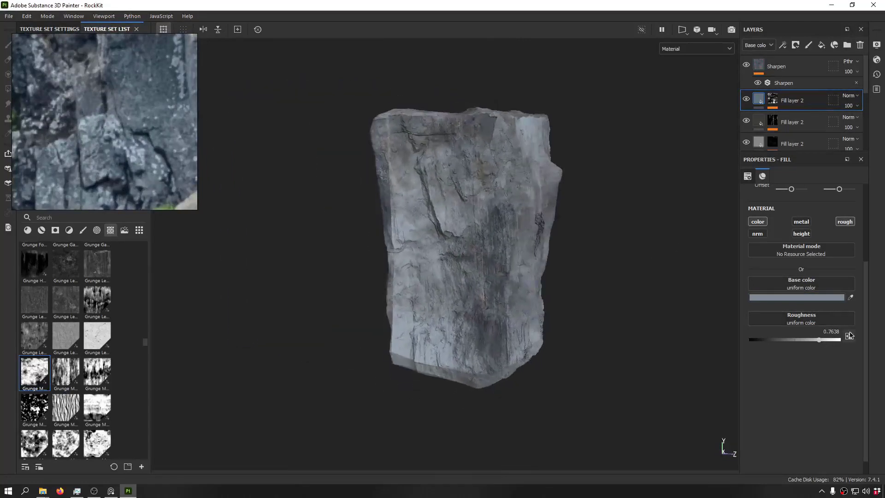
Step: Resample the layer's base color from the cliff top, trying the tan streak and the dark blue rock beside it
{"action": "scroll", "coordinate": [36, 101], "scroll_direction": "down", "scroll_amount": 5}
{"action": "middle_click_drag", "start_coordinate": [78, 113], "coordinate": [132, 130]}
{"action": "scroll", "coordinate": [38, 118], "scroll_direction": "down", "scroll_amount": 4}
{"action": "mouse_move", "coordinate": [38, 118]}
{"action": "middle_mouse_down"}
{"action": "mouse_move", "coordinate": [132, 144]}
{"action": "mouse_move", "coordinate": [88, 149]}
{"action": "middle_mouse_up"}
{"action": "scroll", "coordinate": [133, 142], "scroll_direction": "up", "scroll_amount": 7}
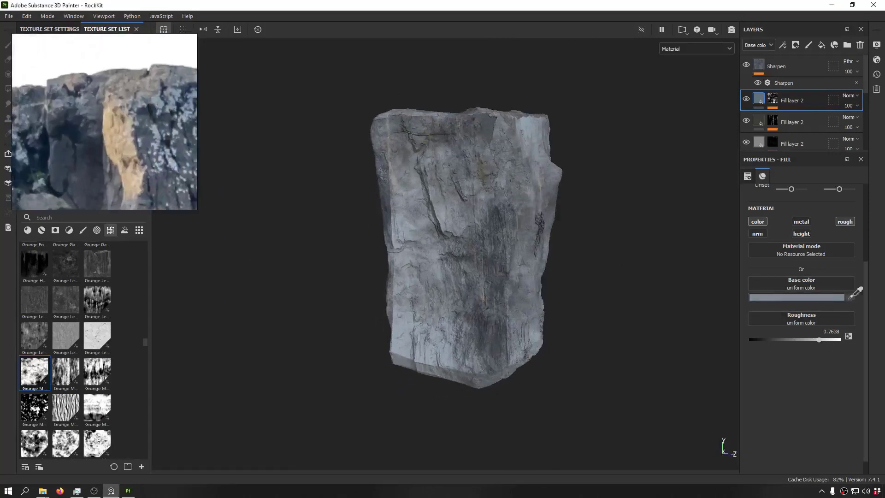
{"action": "left_click", "coordinate": [856, 291]}
{"action": "left_click", "coordinate": [135, 119]}
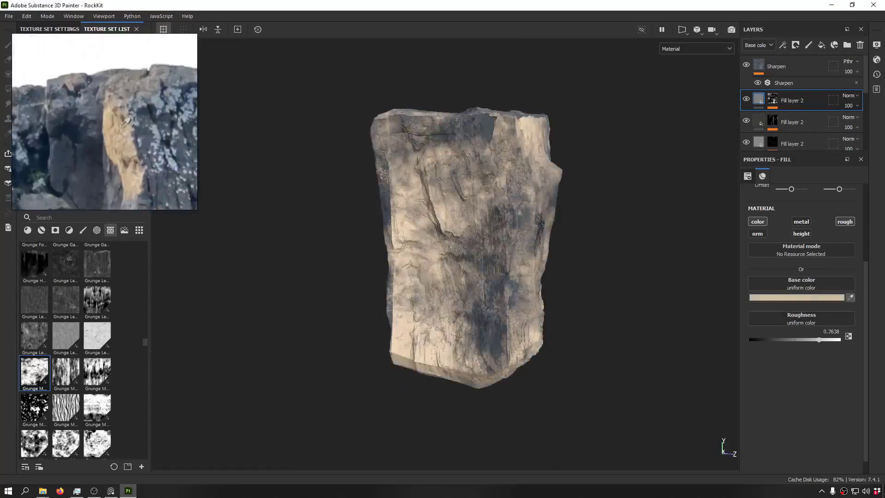
{"action": "mouse_move", "coordinate": [121, 127]}
{"action": "left_mouse_down"}
{"action": "mouse_move", "coordinate": [89, 132]}
{"action": "mouse_move", "coordinate": [184, 98]}
{"action": "left_mouse_up"}
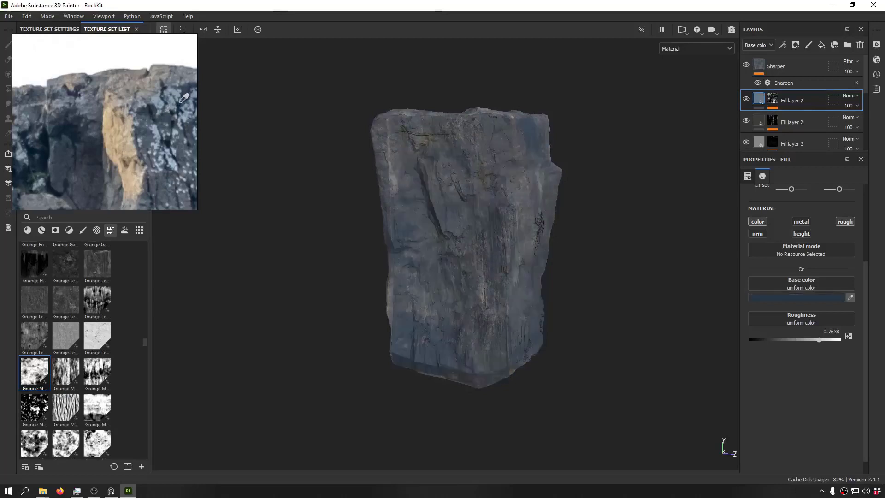
{"action": "left_click_drag", "start_coordinate": [272, 161], "coordinate": [507, 249], "text": "alt"}
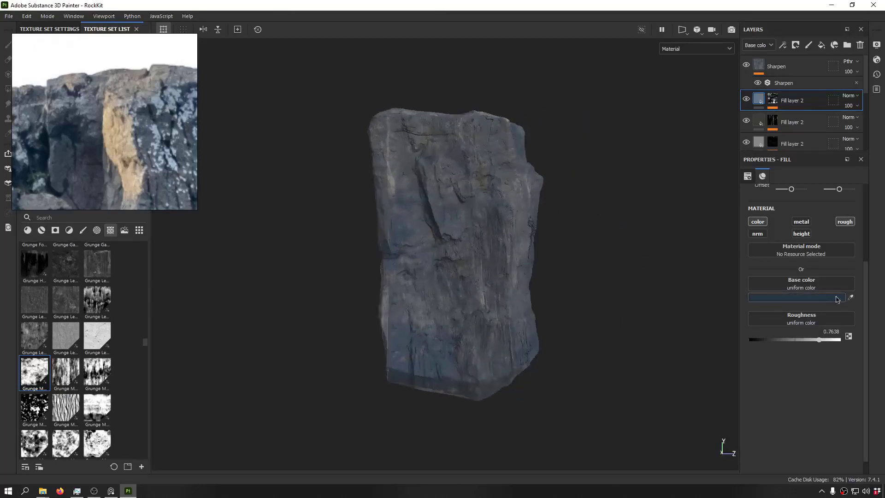
Step: Adjust the layer's base color manually to a dark neutral grey and check the blend on the rock
{"action": "left_click", "coordinate": [825, 298]}
{"action": "type", "text": "CCCCCC"}
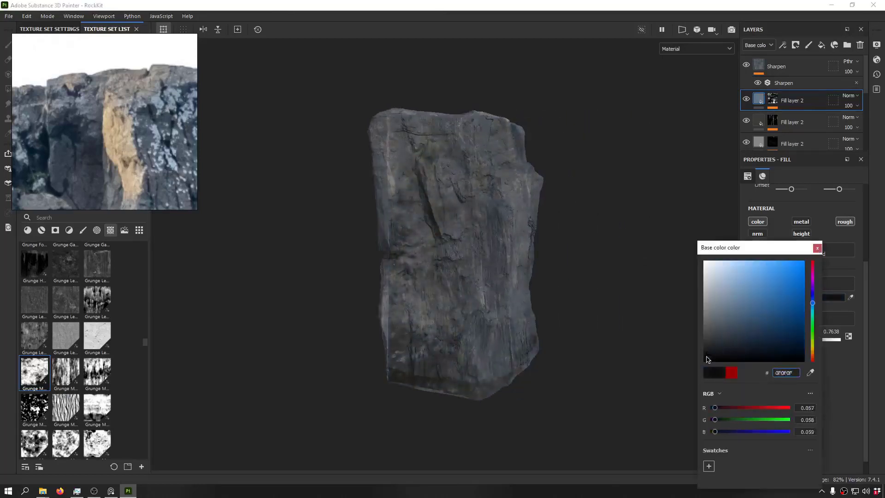
{"action": "left_click_drag", "start_coordinate": [704, 280], "coordinate": [778, 355]}
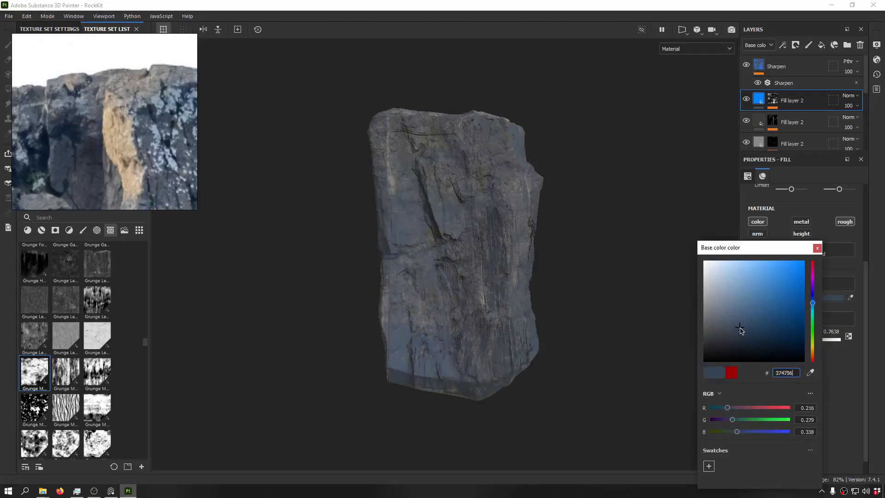
{"action": "left_click_drag", "start_coordinate": [773, 322], "coordinate": [682, 331]}
{"action": "left_click_drag", "start_coordinate": [679, 337], "coordinate": [644, 345]}
{"action": "left_click_drag", "start_coordinate": [638, 252], "coordinate": [571, 239], "text": "alt"}
{"action": "right_click_drag", "start_coordinate": [475, 239], "coordinate": [459, 200], "text": "alt"}
{"action": "left_click_drag", "start_coordinate": [466, 184], "coordinate": [512, 154], "text": "alt"}
{"action": "right_click_drag", "start_coordinate": [512, 154], "coordinate": [472, 196], "text": "shift"}
{"action": "left_click", "coordinate": [816, 249]}
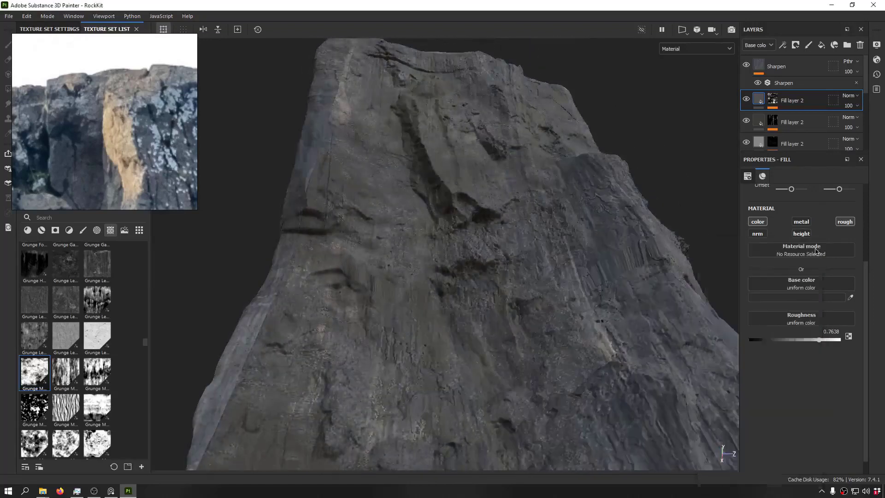
Step: Examine the coastal cliff photo on the maximized reference board for its rock colors, streaks and patches
{"action": "scroll", "coordinate": [78, 120], "scroll_direction": "down", "scroll_amount": 4}
{"action": "middle_click_drag", "start_coordinate": [79, 119], "coordinate": [111, 64]}
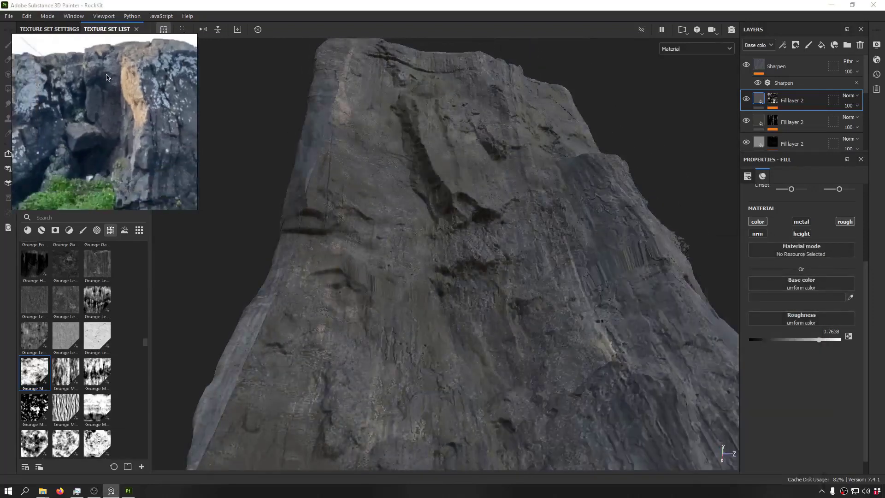
{"action": "scroll", "coordinate": [112, 107], "scroll_direction": "down", "scroll_amount": 3}
{"action": "mouse_move", "coordinate": [111, 108]}
{"action": "middle_mouse_down"}
{"action": "mouse_move", "coordinate": [130, 123]}
{"action": "mouse_move", "coordinate": [113, 155]}
{"action": "middle_mouse_up"}
{"action": "key", "text": "ctrl+f"}
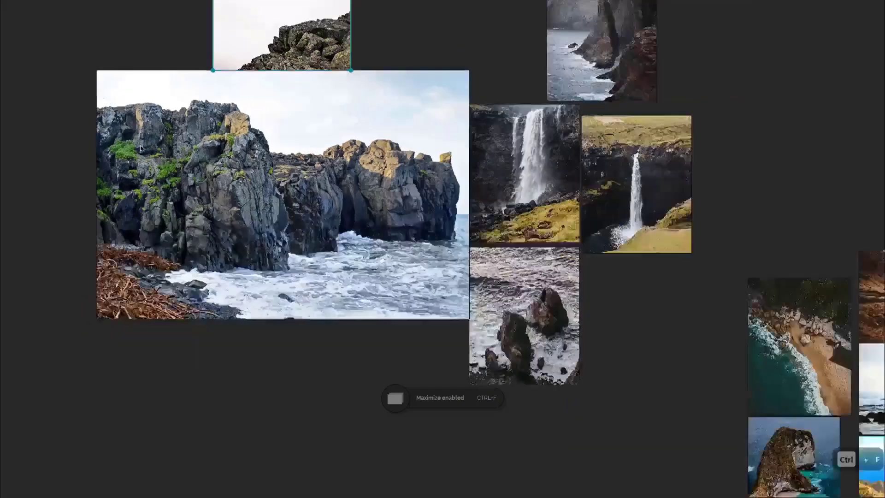
{"action": "scroll", "coordinate": [171, 173], "scroll_direction": "down", "scroll_amount": 3}
{"action": "scroll", "coordinate": [242, 192], "scroll_direction": "up", "scroll_amount": 8}
{"action": "scroll", "coordinate": [222, 206], "scroll_direction": "down", "scroll_amount": 5}
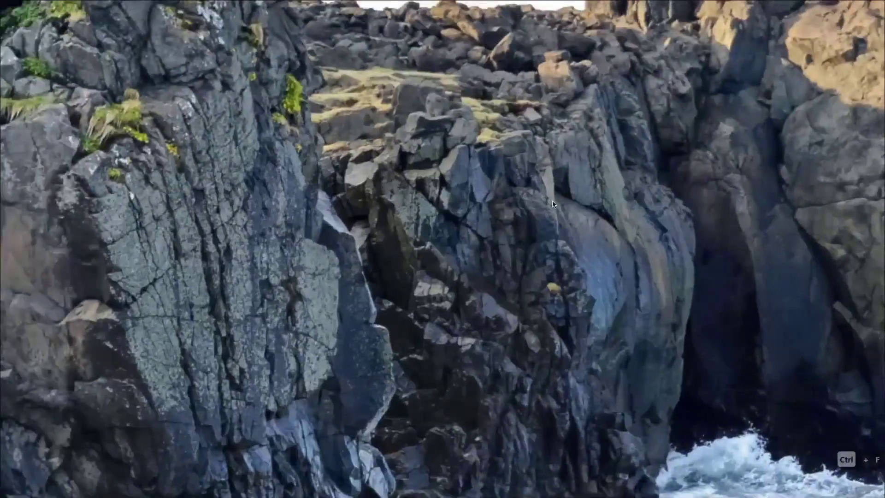
{"action": "scroll", "coordinate": [389, 223], "scroll_direction": "up", "scroll_amount": 8}
{"action": "scroll", "coordinate": [390, 223], "scroll_direction": "down", "scroll_amount": 5}
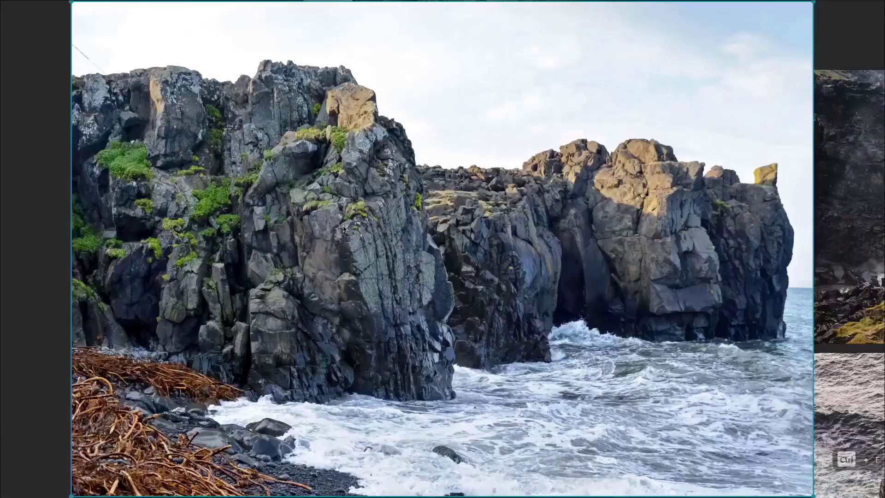
{"action": "scroll", "coordinate": [318, 230], "scroll_direction": "up", "scroll_amount": 6}
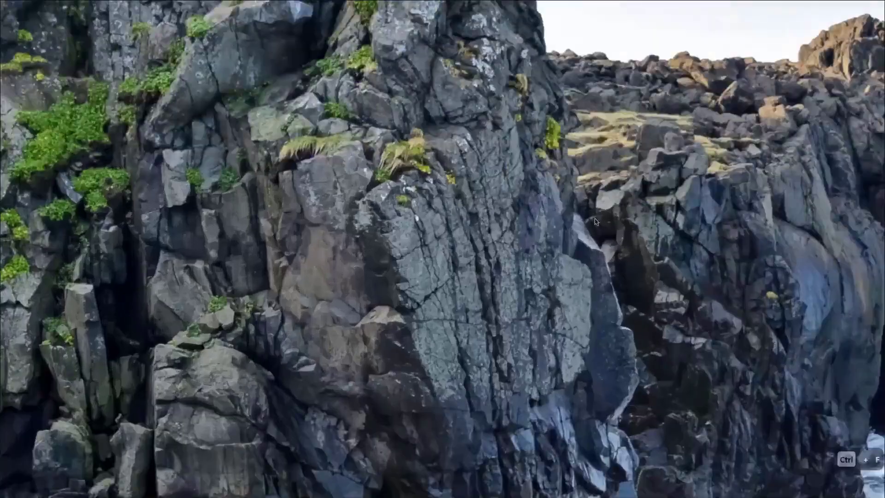
{"action": "middle_click_drag", "start_coordinate": [662, 202], "coordinate": [530, 203]}
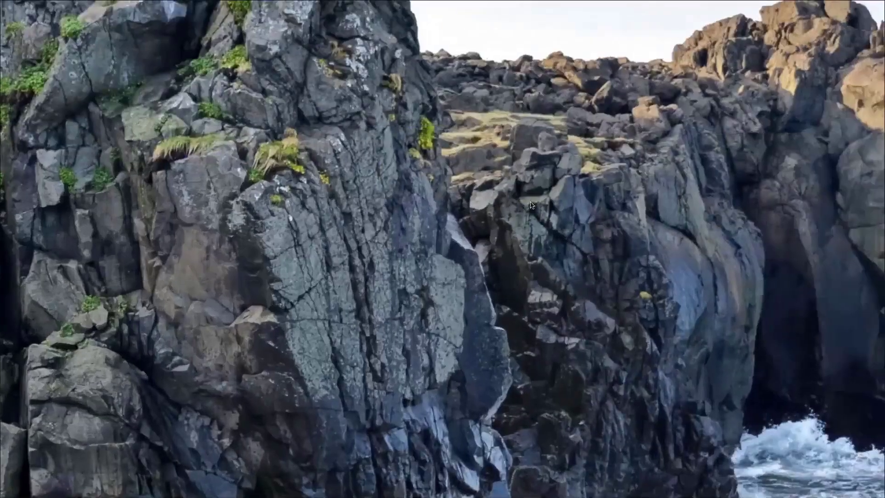
{"action": "key", "text": "ctrl+f"}
Step: Bring the cliff's brown rock patch into close view in the small reference window and compare it with the model
{"action": "middle_click_drag", "start_coordinate": [185, 201], "coordinate": [87, 77]}
{"action": "scroll", "coordinate": [87, 77], "scroll_direction": "down", "scroll_amount": 3}
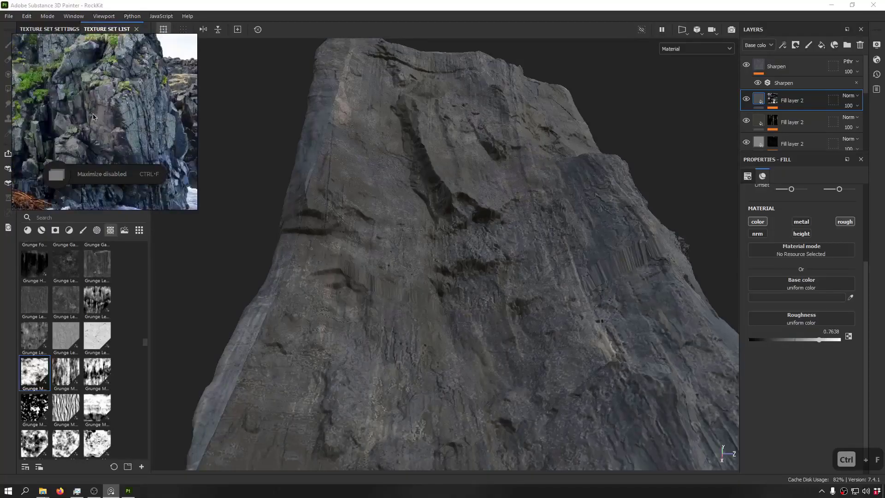
{"action": "scroll", "coordinate": [103, 123], "scroll_direction": "up", "scroll_amount": 6}
{"action": "middle_click_drag", "start_coordinate": [104, 124], "coordinate": [70, 153]}
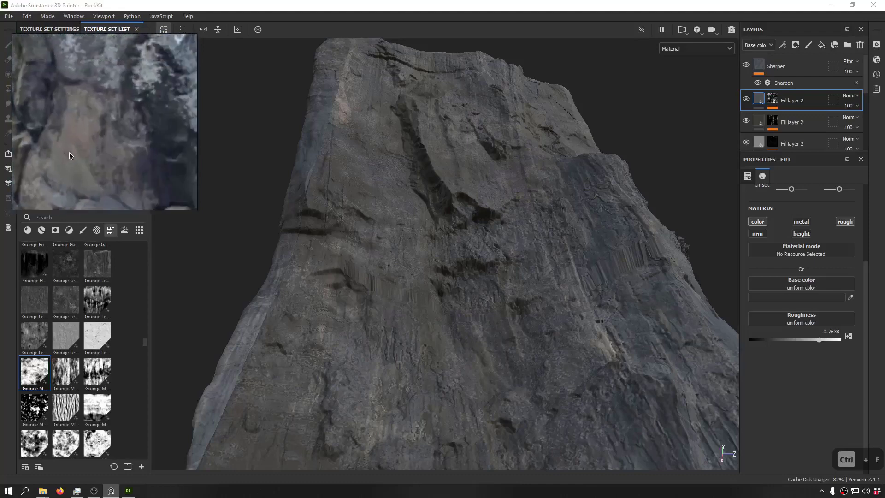
{"action": "scroll", "coordinate": [69, 152], "scroll_direction": "down", "scroll_amount": 2}
{"action": "mouse_move", "coordinate": [378, 184]}
{"action": "left_mouse_down", "text": "alt"}
{"action": "mouse_move", "coordinate": [468, 114]}
{"action": "mouse_move", "coordinate": [452, 249]}
{"action": "left_mouse_up", "text": "alt"}
{"action": "right_click_drag", "start_coordinate": [452, 254], "coordinate": [285, 265], "text": "shift"}
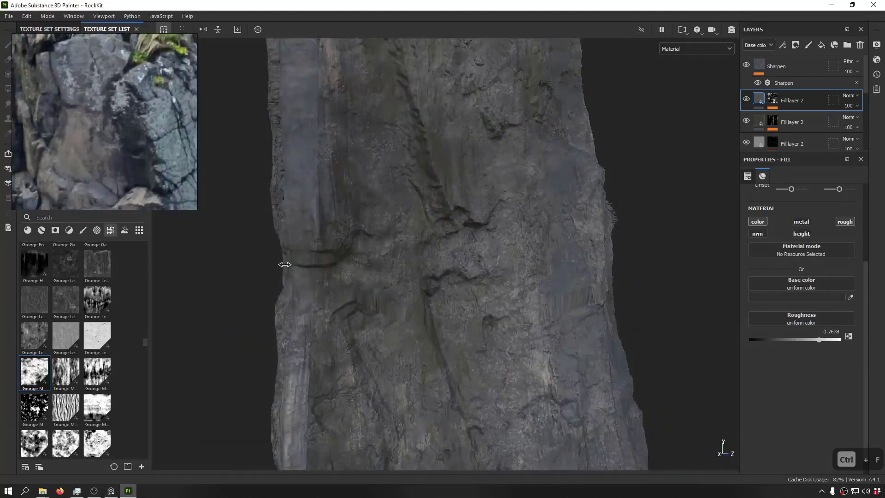
Step: Resample the fill layer's base color from the cliff, trying the brown and dark rock before picking the light blue-grey rock beside it
{"action": "left_click", "coordinate": [851, 298]}
{"action": "left_click", "coordinate": [99, 137]}
{"action": "left_click", "coordinate": [111, 133]}
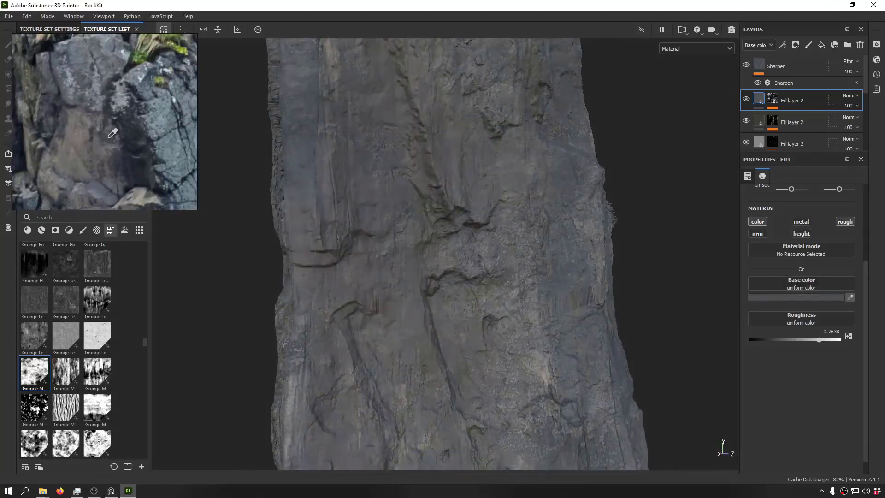
{"action": "left_click", "coordinate": [120, 132]}
{"action": "left_click", "coordinate": [118, 129]}
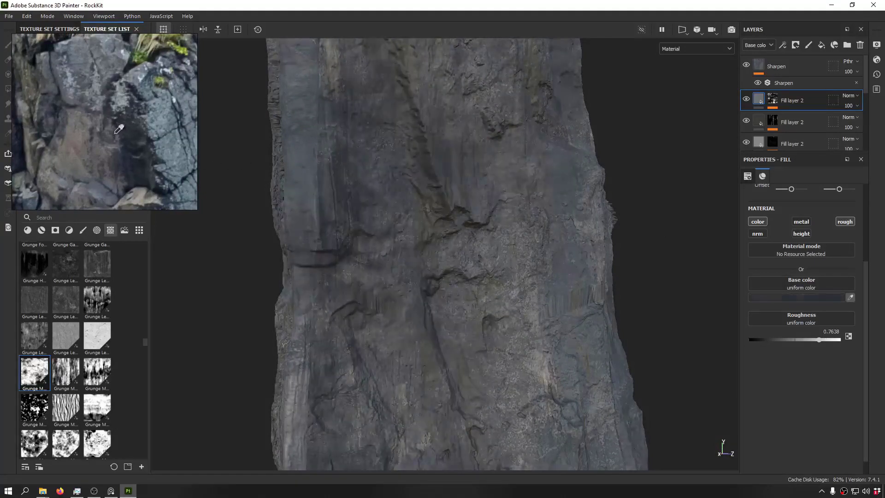
{"action": "left_click_drag", "start_coordinate": [115, 134], "coordinate": [152, 121]}
Step: Examine how the light blue-grey patches spread over the rock's faces and base
{"action": "scroll", "coordinate": [461, 179], "scroll_direction": "down", "scroll_amount": 6}
{"action": "left_click_drag", "start_coordinate": [401, 189], "coordinate": [452, 197], "text": "alt"}
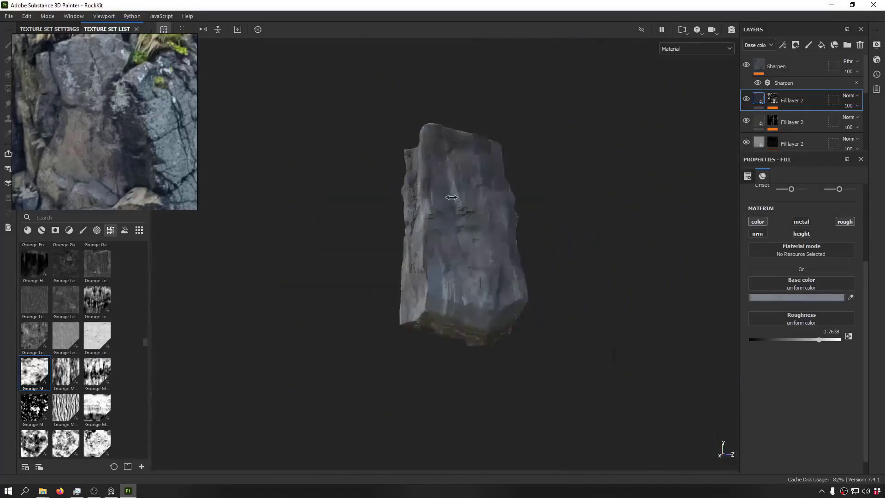
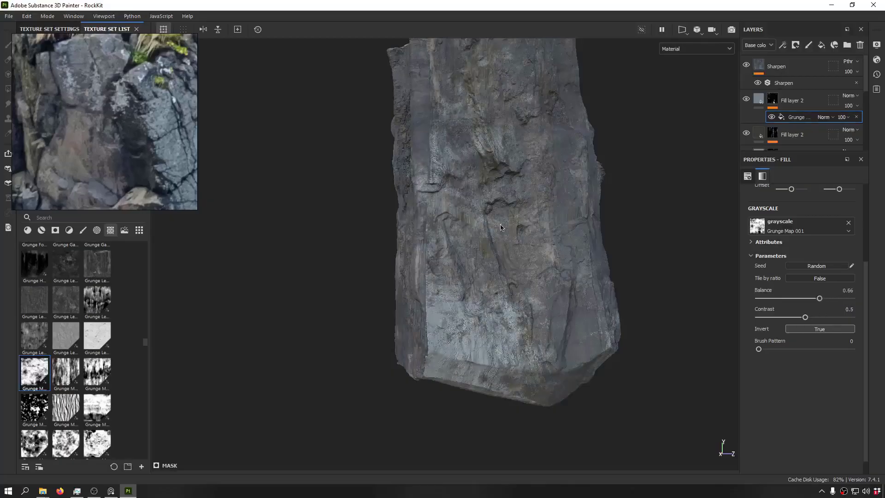
{"action": "left_click_drag", "start_coordinate": [501, 228], "coordinate": [392, 210], "text": "alt"}
{"action": "scroll", "coordinate": [417, 296], "scroll_direction": "up", "scroll_amount": 4}
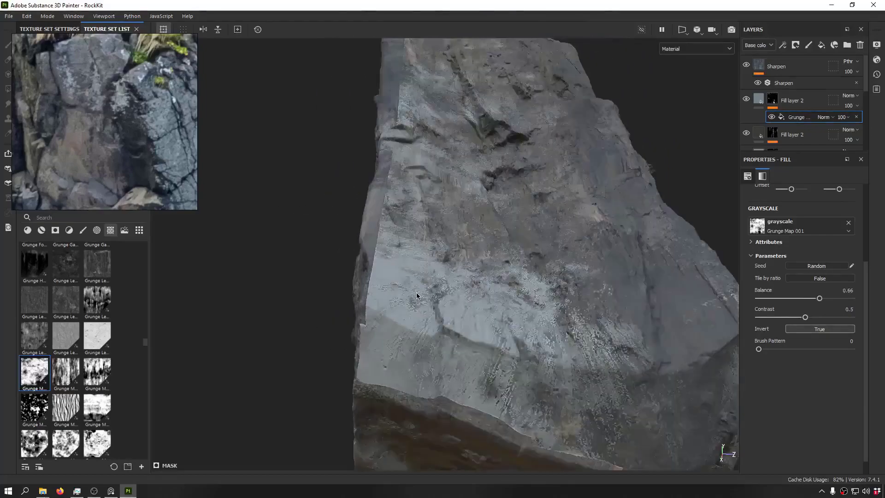
{"action": "scroll", "coordinate": [417, 295], "scroll_direction": "down", "scroll_amount": 5}
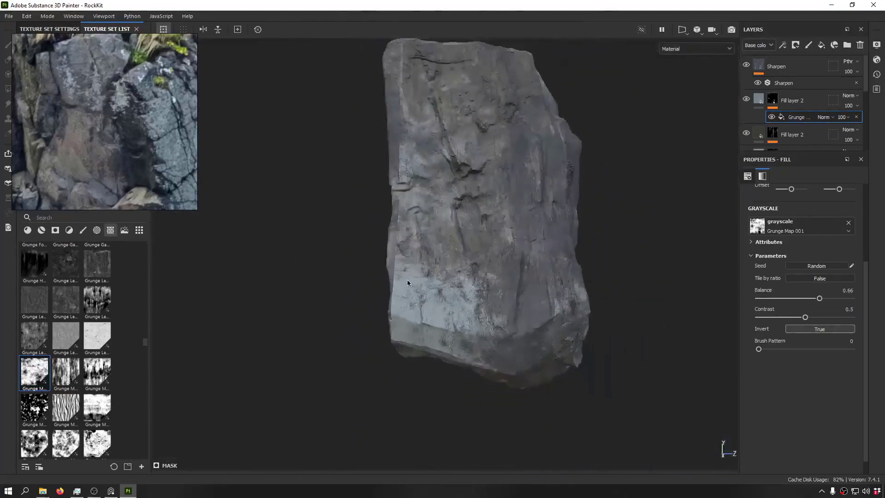
{"action": "left_click_drag", "start_coordinate": [407, 283], "coordinate": [612, 239], "text": "alt"}
{"action": "scroll", "coordinate": [450, 336], "scroll_direction": "up", "scroll_amount": 3}
{"action": "scroll", "coordinate": [512, 358], "scroll_direction": "down", "scroll_amount": 3}
Step: Add a Contrast Luminosity filter to the content of the blue-grey fill layer
{"action": "left_click", "coordinate": [760, 100]}
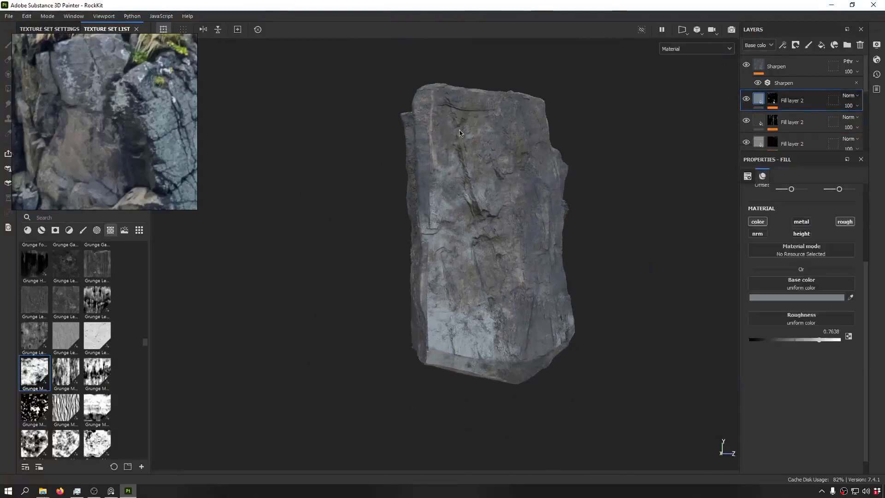
{"action": "left_click", "coordinate": [832, 300]}
{"action": "left_click", "coordinate": [821, 249]}
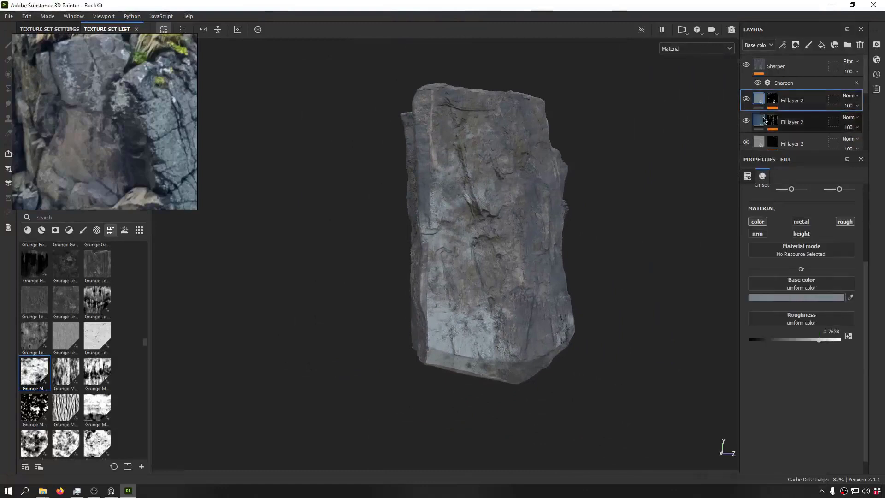
{"action": "right_click", "coordinate": [806, 100]}
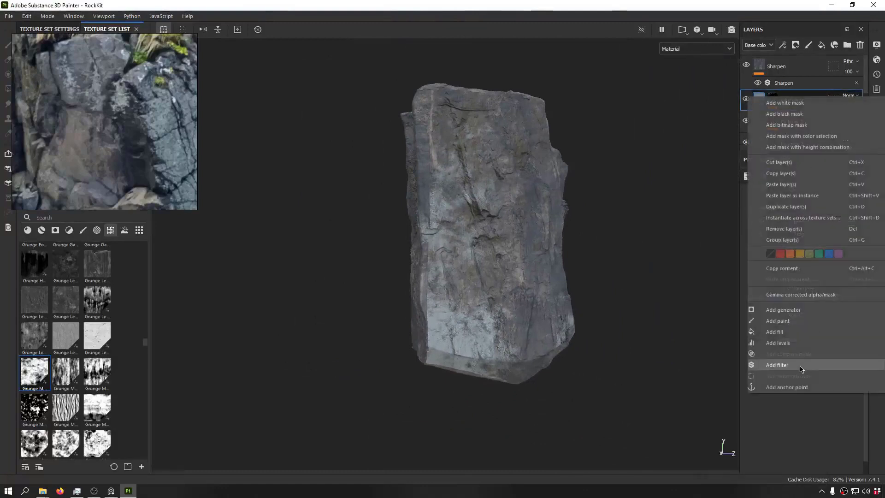
{"action": "left_click", "coordinate": [777, 365]}
{"action": "left_click", "coordinate": [815, 213]}
{"action": "left_click", "coordinate": [765, 286]}
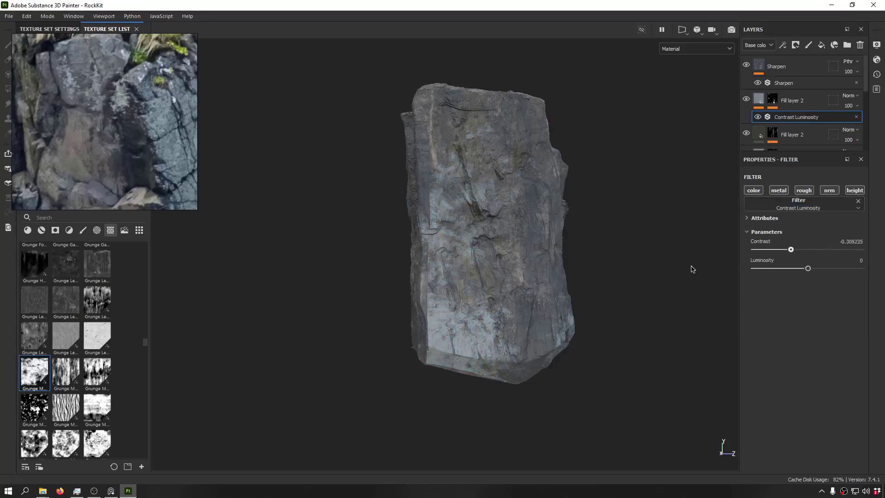
Step: Set the filter's contrast to 0.272727 and luminosity to -0.350649 and check the blend on the rock
{"action": "left_click_drag", "start_coordinate": [884, 252], "coordinate": [783, 272]}
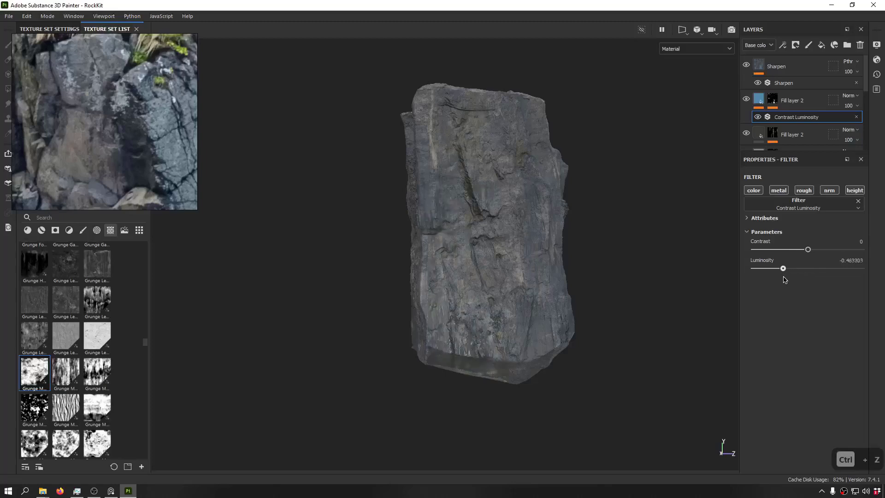
{"action": "key", "text": "ctrl+z"}
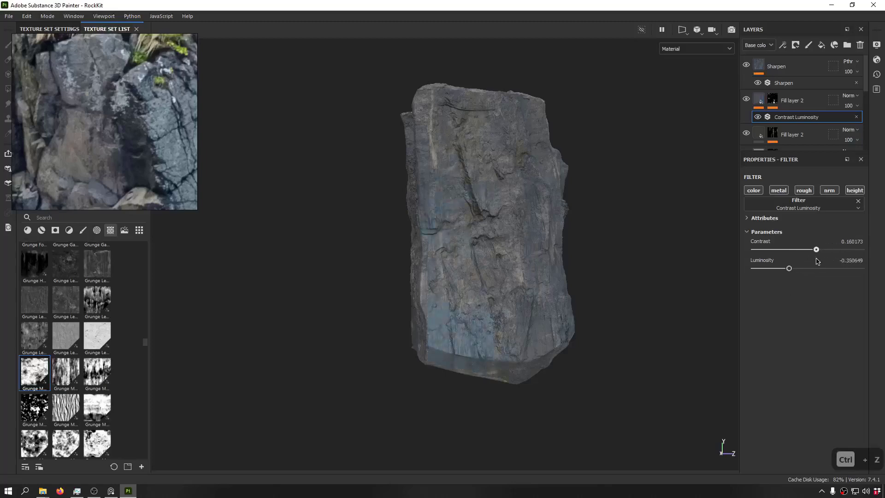
{"action": "left_click_drag", "start_coordinate": [819, 263], "coordinate": [823, 263]}
{"action": "mouse_move", "coordinate": [519, 277]}
{"action": "left_mouse_down", "text": "alt"}
{"action": "mouse_move", "coordinate": [469, 126]}
{"action": "mouse_move", "coordinate": [516, 278]}
{"action": "left_mouse_up", "text": "alt"}
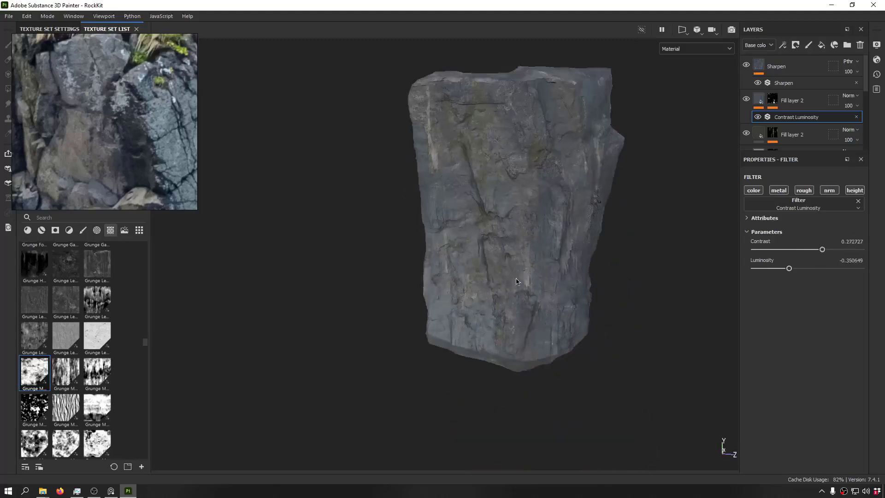
{"action": "scroll", "coordinate": [420, 335], "scroll_direction": "up", "scroll_amount": 4}
{"action": "left_click_drag", "start_coordinate": [420, 334], "coordinate": [479, 364], "text": "alt"}
{"action": "scroll", "coordinate": [479, 364], "scroll_direction": "down", "scroll_amount": 5}
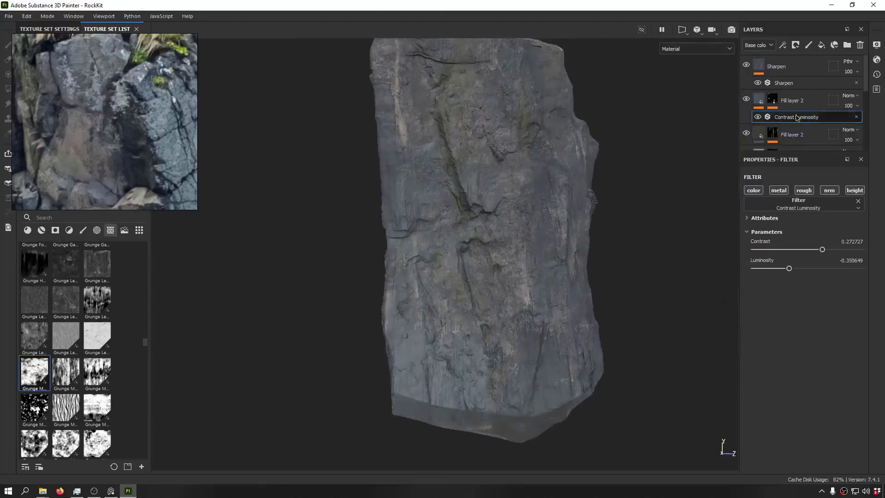
Step: Paste the copied red masked layer above the blue-grey fill layer and select the fill effect in its mask
{"action": "left_click", "coordinate": [762, 102]}
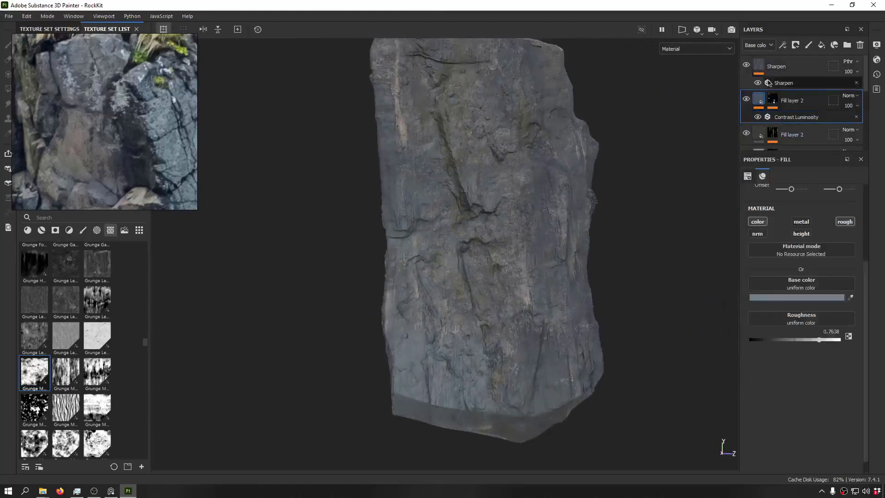
{"action": "key", "text": "ctrl+v"}
{"action": "left_click", "coordinate": [773, 101]}
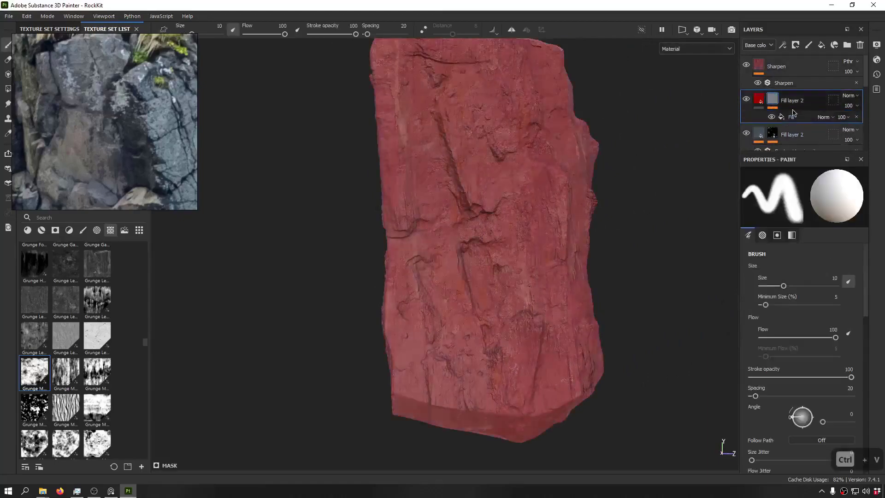
{"action": "left_click", "coordinate": [800, 117]}
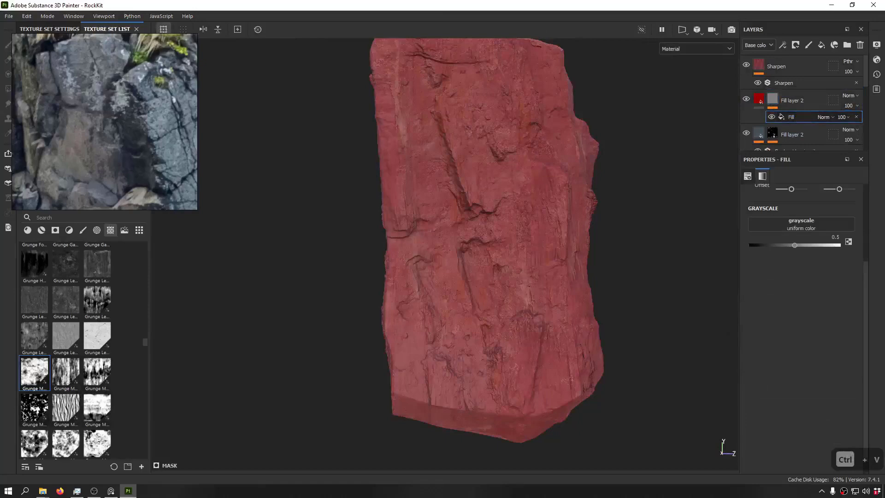
Step: Try Grunge Map 004 as the mask fill's grayscale and check the red patches around the rock
{"action": "left_click_drag", "start_coordinate": [23, 414], "coordinate": [804, 223]}
{"action": "left_click_drag", "start_coordinate": [568, 207], "coordinate": [462, 239], "text": "alt"}
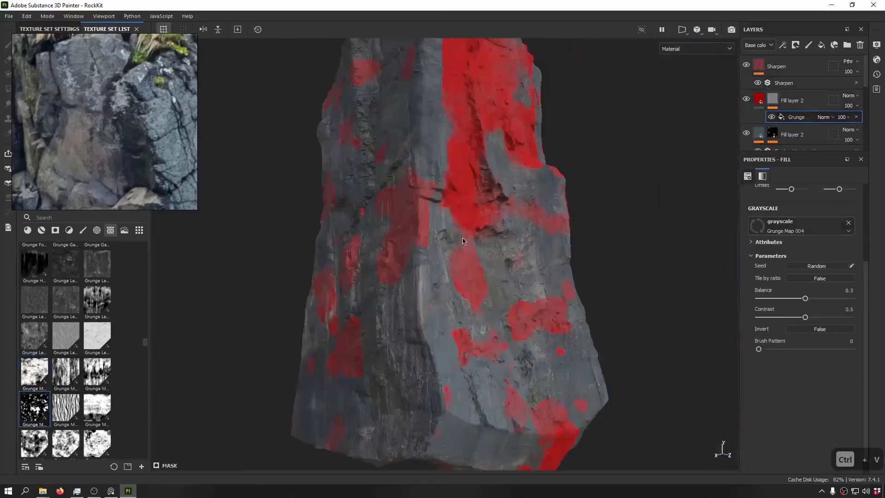
{"action": "key", "text": "ctrl+z"}
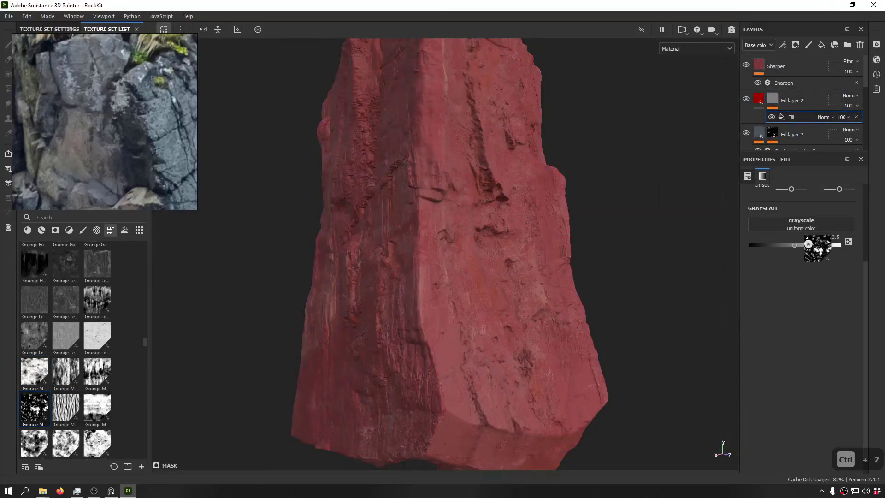
{"action": "left_click_drag", "start_coordinate": [805, 237], "coordinate": [801, 225]}
{"action": "left_click_drag", "start_coordinate": [412, 225], "coordinate": [396, 241], "text": "alt"}
{"action": "middle_click_drag", "start_coordinate": [484, 221], "coordinate": [463, 345], "text": "alt"}
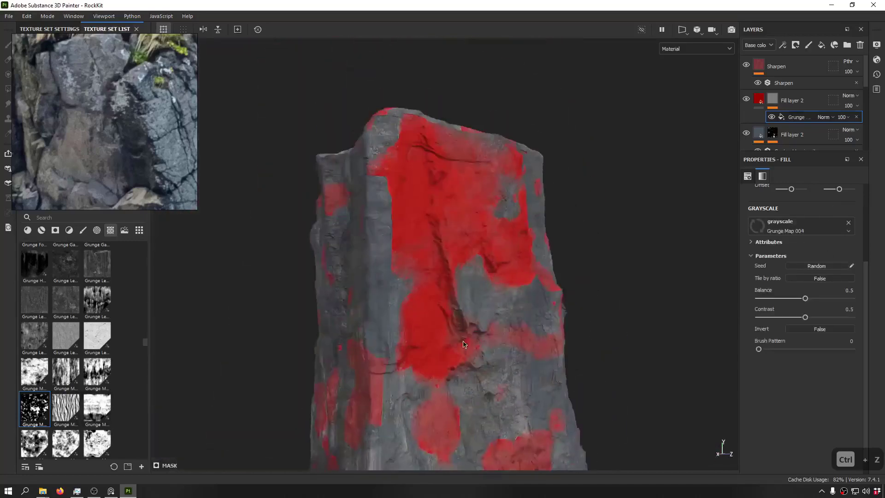
{"action": "left_click_drag", "start_coordinate": [464, 344], "coordinate": [461, 249], "text": "alt"}
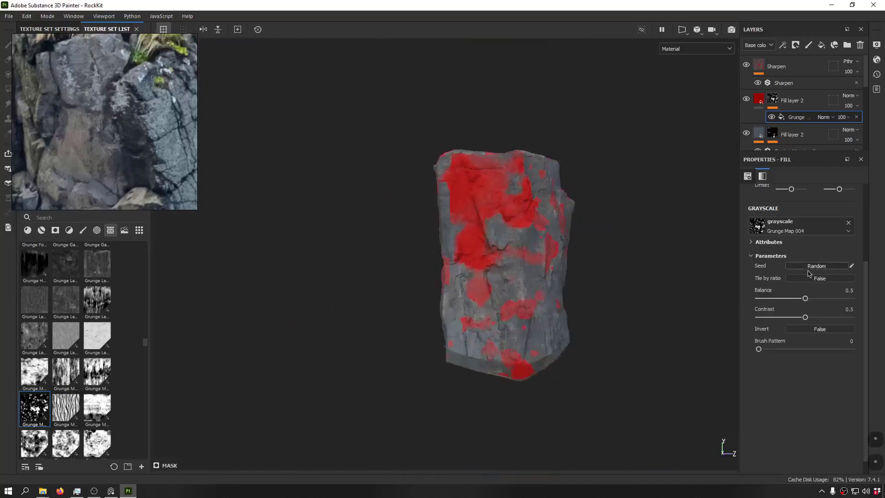
Step: Try a UV scale of 5 for the Grunge Map 004 mask, inspect the spots, and undo both the scale and the map
{"action": "scroll", "coordinate": [805, 289], "scroll_direction": "up", "scroll_amount": 3}
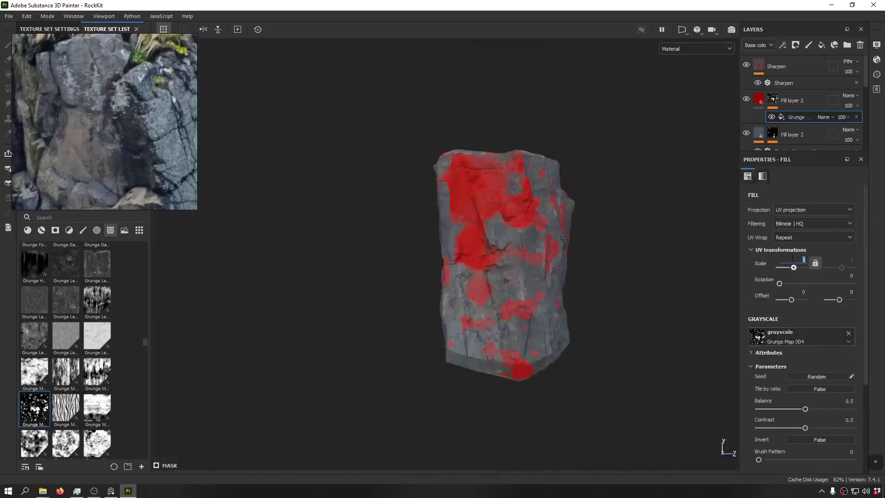
{"action": "type", "text": "5"}
{"action": "key", "text": "Return"}
{"action": "left_click_drag", "start_coordinate": [585, 198], "coordinate": [449, 235], "text": "alt"}
{"action": "scroll", "coordinate": [472, 152], "scroll_direction": "up", "scroll_amount": 8}
{"action": "scroll", "coordinate": [486, 238], "scroll_direction": "down", "scroll_amount": 6}
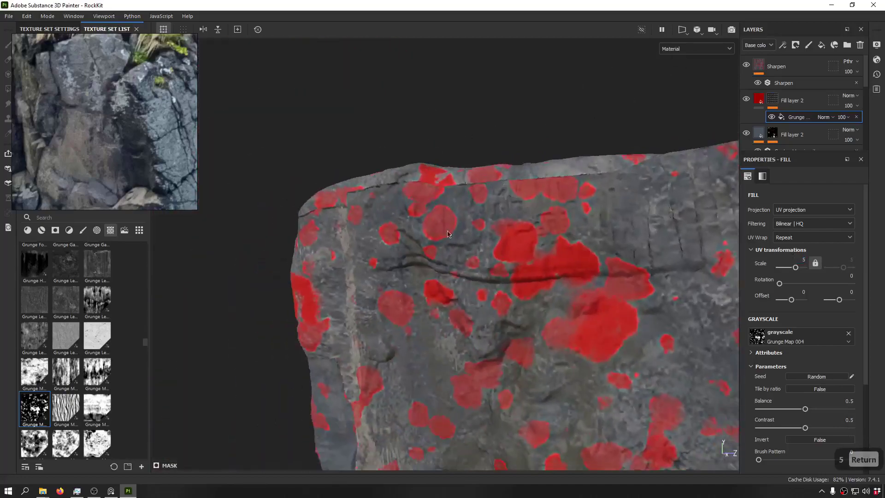
{"action": "middle_click_drag", "start_coordinate": [558, 336], "coordinate": [501, 237], "text": "alt"}
{"action": "left_click_drag", "start_coordinate": [500, 237], "coordinate": [642, 216], "text": "alt"}
{"action": "key", "text": "ctrl+z"}
{"action": "middle_click_drag", "start_coordinate": [528, 277], "coordinate": [487, 152], "text": "alt"}
{"action": "key", "text": "ctrl+z"}
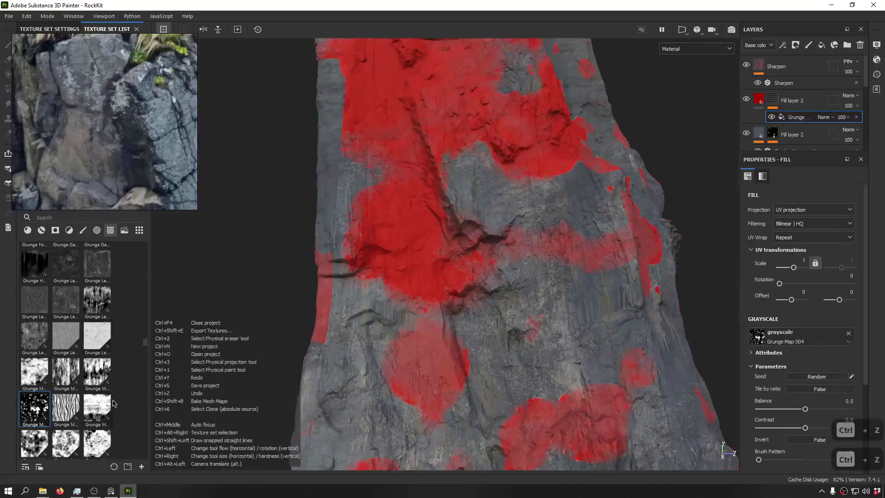
Step: Try Grunge Map 007 as the mask fill's grayscale, inspect it on the rock, and undo it
{"action": "left_click_drag", "start_coordinate": [35, 443], "coordinate": [542, 236]}
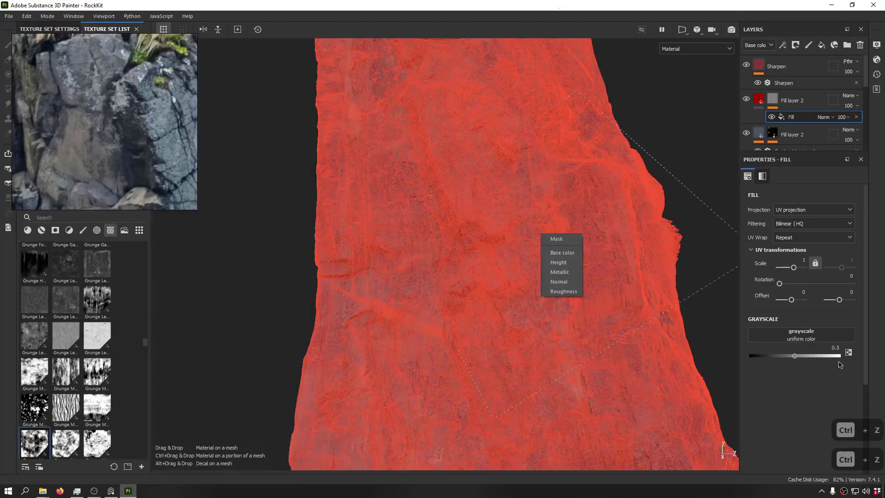
{"action": "left_click", "coordinate": [832, 368]}
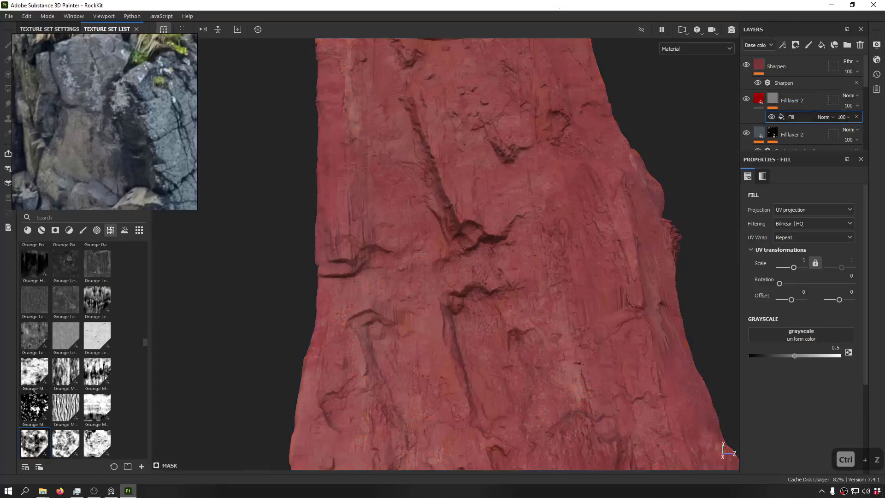
{"action": "left_click_drag", "start_coordinate": [233, 407], "coordinate": [779, 336]}
{"action": "scroll", "coordinate": [433, 250], "scroll_direction": "up", "scroll_amount": 5}
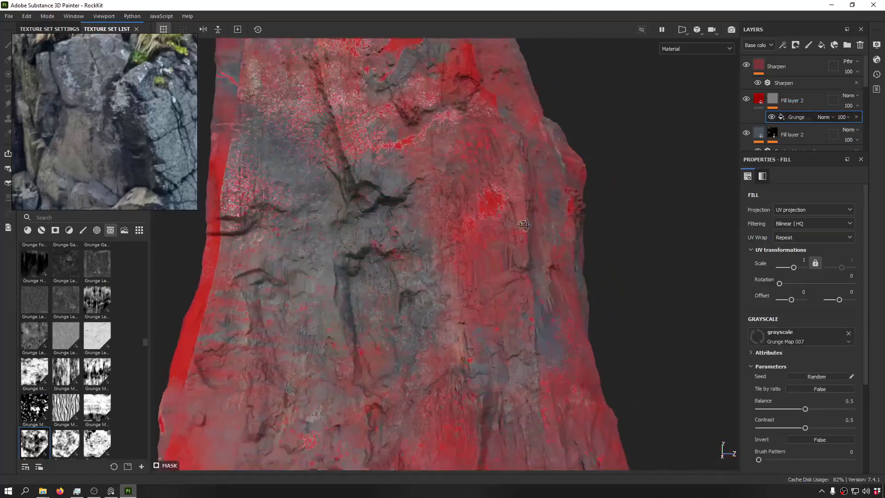
{"action": "scroll", "coordinate": [433, 250], "scroll_direction": "down", "scroll_amount": 5}
{"action": "key", "text": "ctrl+z"}
Step: Try Grunge Map 008 as the mask fill's grayscale, view it around the rock, and undo it
{"action": "left_click_drag", "start_coordinate": [65, 443], "coordinate": [79, 446]}
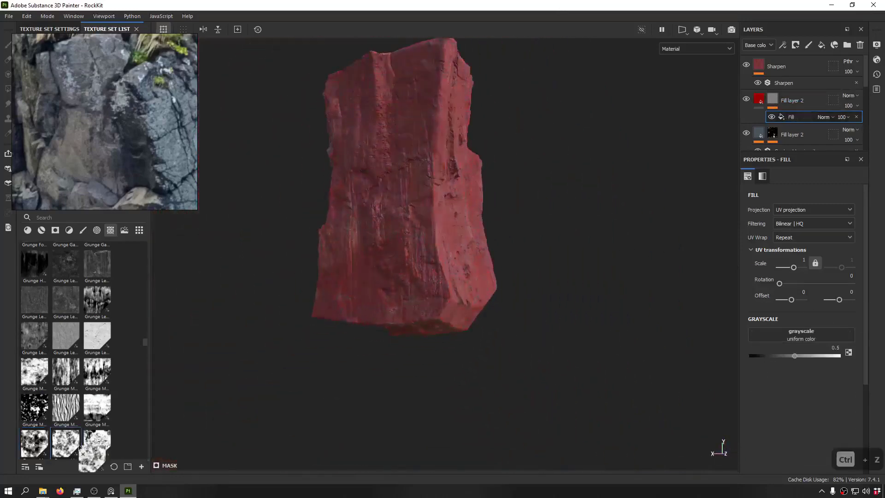
{"action": "left_click_drag", "start_coordinate": [803, 343], "coordinate": [802, 339]}
{"action": "left_click_drag", "start_coordinate": [721, 237], "coordinate": [407, 261], "text": "alt"}
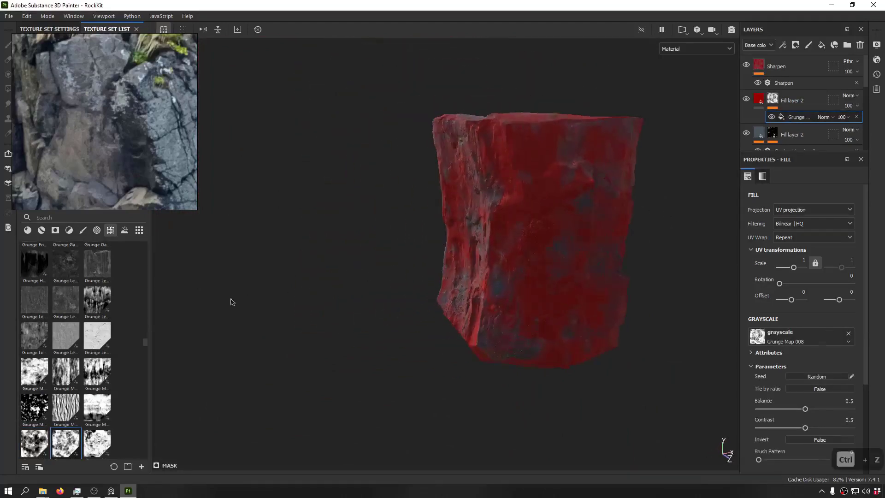
{"action": "key", "text": "ctrl+z"}
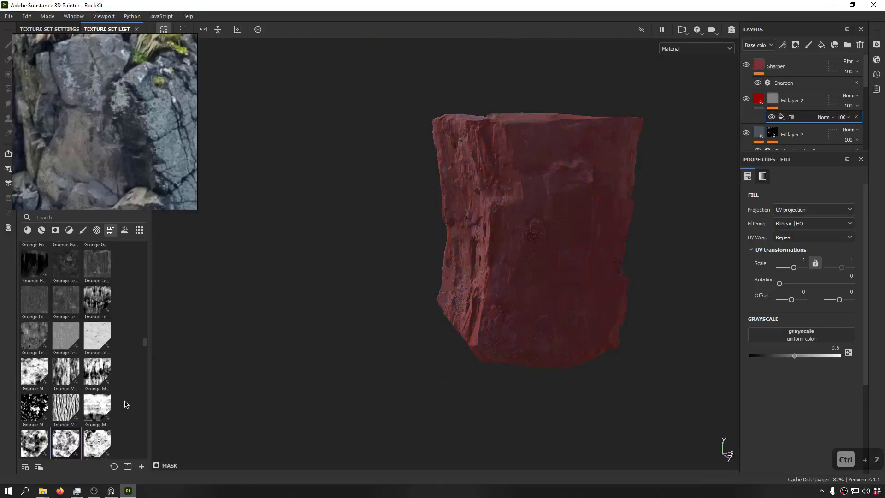
Step: Apply Grunge Paint Peeled as the mask fill's grayscale and inspect the red patches on all sides of the rock
{"action": "scroll", "coordinate": [125, 405], "scroll_direction": "down", "scroll_amount": 5}
{"action": "left_click_drag", "start_coordinate": [734, 323], "coordinate": [795, 328]}
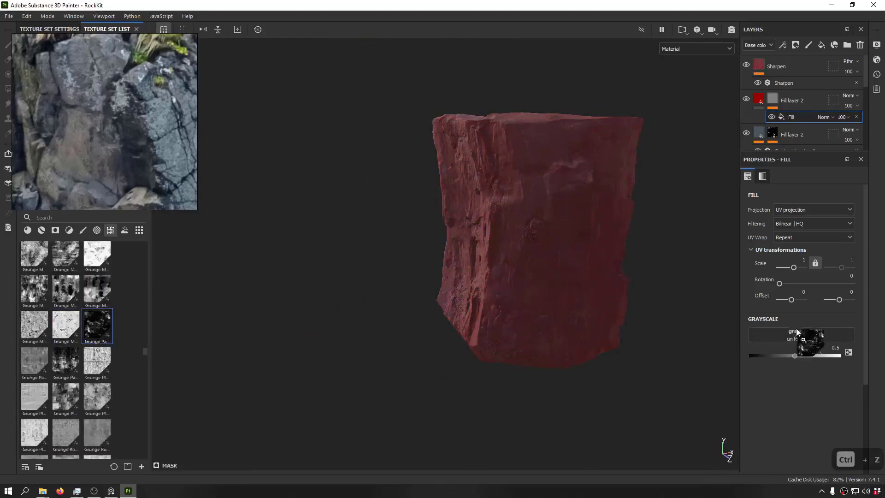
{"action": "left_click_drag", "start_coordinate": [582, 212], "coordinate": [440, 232], "text": "alt"}
{"action": "right_click_drag", "start_coordinate": [439, 232], "coordinate": [452, 249], "text": "shift"}
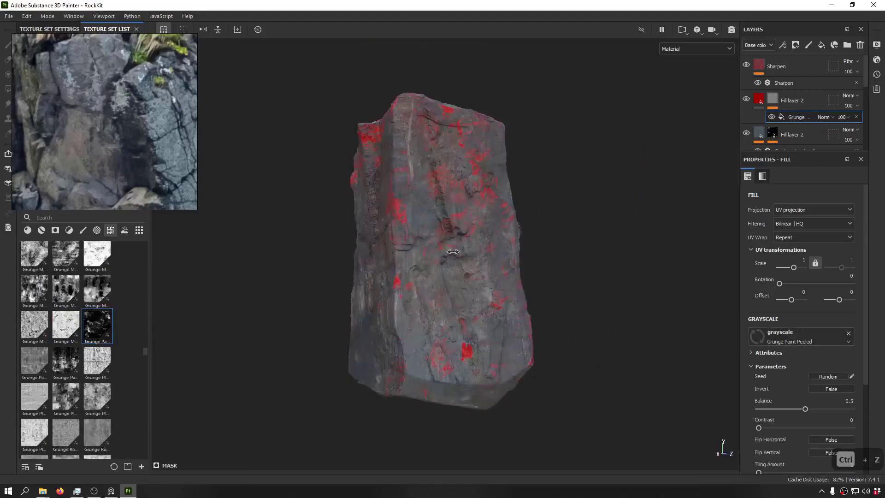
{"action": "left_click_drag", "start_coordinate": [452, 249], "coordinate": [479, 173], "text": "alt"}
{"action": "right_click_drag", "start_coordinate": [479, 173], "coordinate": [391, 226], "text": "shift"}
{"action": "scroll", "coordinate": [375, 261], "scroll_direction": "up", "scroll_amount": 5}
{"action": "left_click_drag", "start_coordinate": [344, 252], "coordinate": [611, 140], "text": "alt"}
{"action": "right_click_drag", "start_coordinate": [611, 141], "coordinate": [484, 157], "text": "shift"}
{"action": "scroll", "coordinate": [483, 157], "scroll_direction": "down", "scroll_amount": 5}
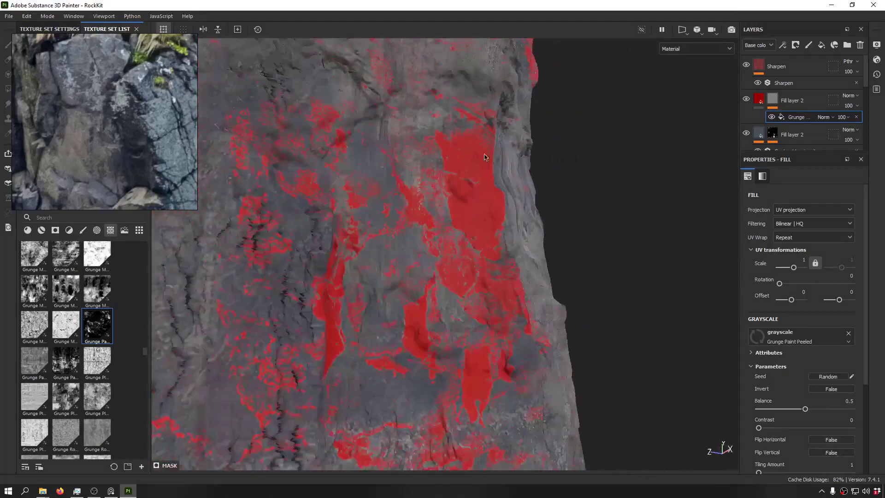
{"action": "left_click_drag", "start_coordinate": [484, 157], "coordinate": [537, 172], "text": "alt"}
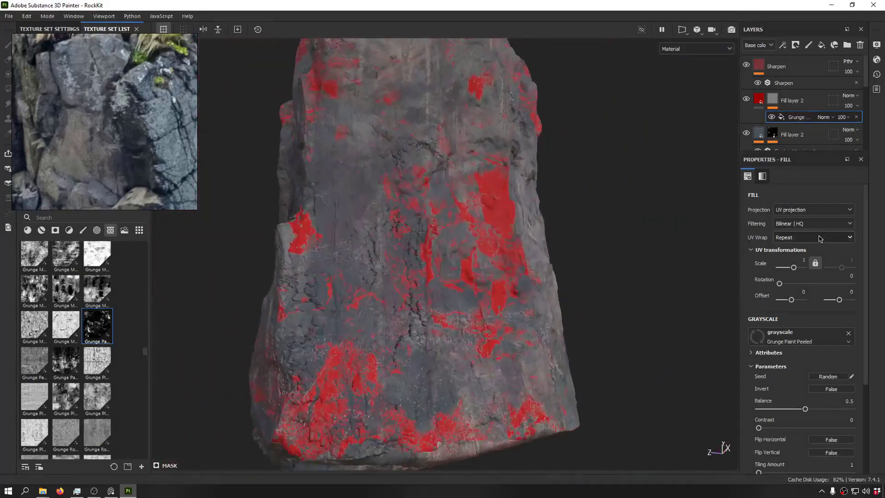
Step: Replace the red of the Grunge Paint Peeled fill layer with a base color sampled from the cliff reference and inspect all sides
{"action": "left_click", "coordinate": [756, 105]}
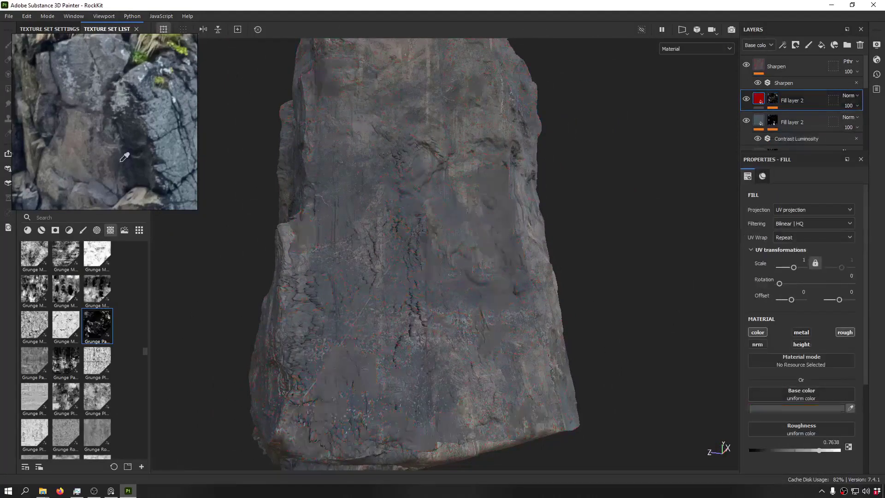
{"action": "left_click_drag", "start_coordinate": [121, 162], "coordinate": [94, 153]}
{"action": "right_click_drag", "start_coordinate": [489, 223], "coordinate": [464, 242], "text": "alt"}
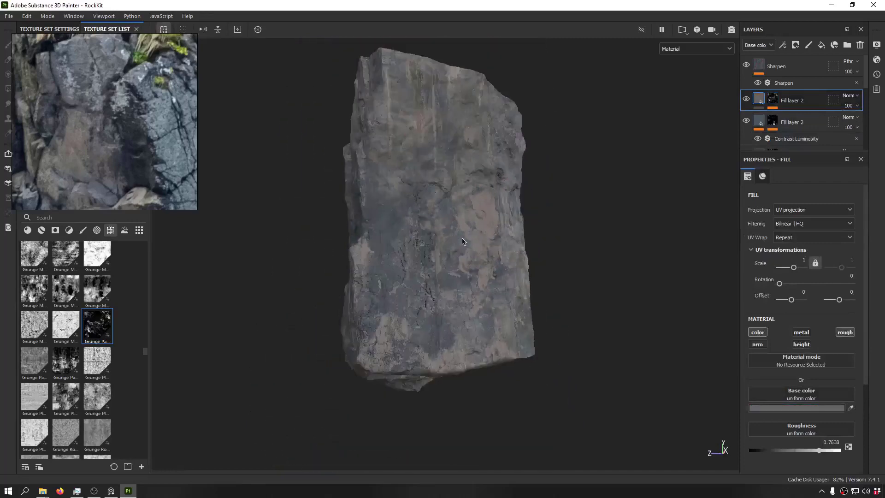
{"action": "left_click_drag", "start_coordinate": [465, 243], "coordinate": [613, 270], "text": "alt"}
{"action": "left_click_drag", "start_coordinate": [790, 250], "coordinate": [502, 224], "text": "alt"}
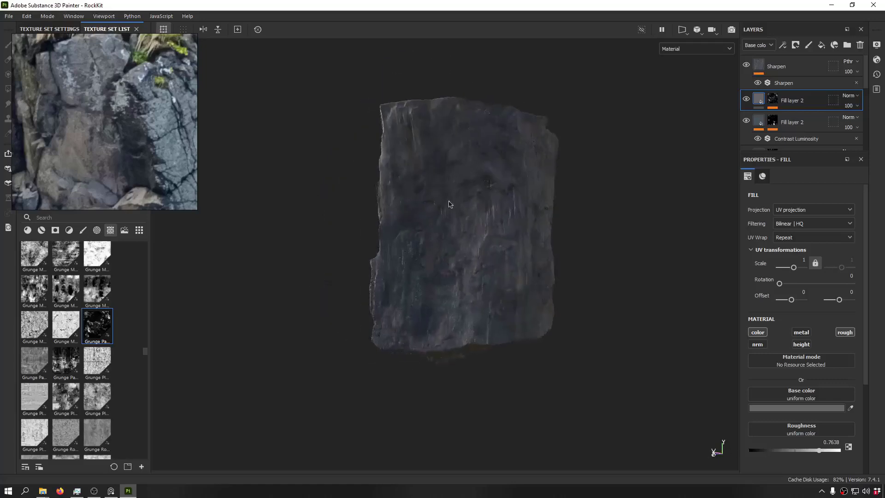
{"action": "left_click_drag", "start_coordinate": [367, 217], "coordinate": [463, 272], "text": "alt"}
{"action": "middle_click_drag", "start_coordinate": [463, 272], "coordinate": [478, 144], "text": "alt"}
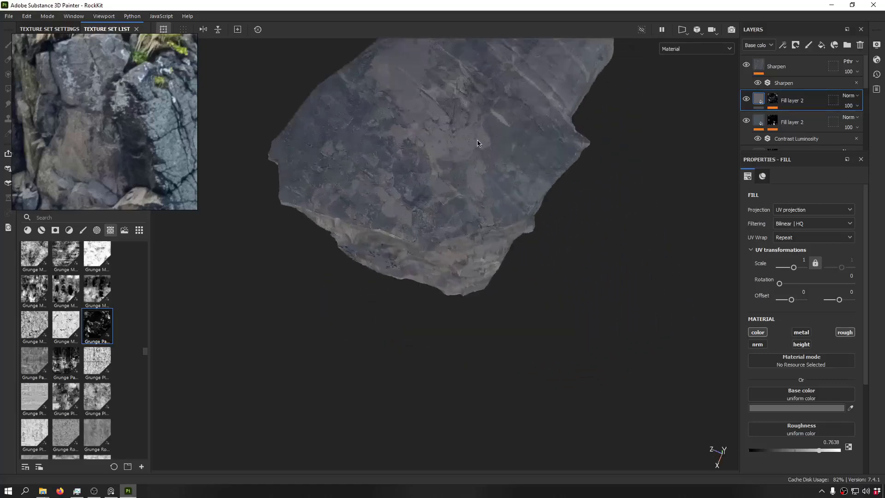
{"action": "right_click_drag", "start_coordinate": [478, 144], "coordinate": [491, 309], "text": "alt"}
{"action": "left_click_drag", "start_coordinate": [492, 308], "coordinate": [707, 113], "text": "alt"}
Step: Examine the peeled patches in the base color channel up close, and return to the full material view
{"action": "key", "text": "c"}
{"action": "key", "text": "c"}
{"action": "right_click_drag", "start_coordinate": [706, 114], "coordinate": [409, 227], "text": "alt"}
{"action": "left_click_drag", "start_coordinate": [409, 227], "coordinate": [478, 218], "text": "alt"}
{"action": "middle_click_drag", "start_coordinate": [478, 219], "coordinate": [574, 48], "text": "alt"}
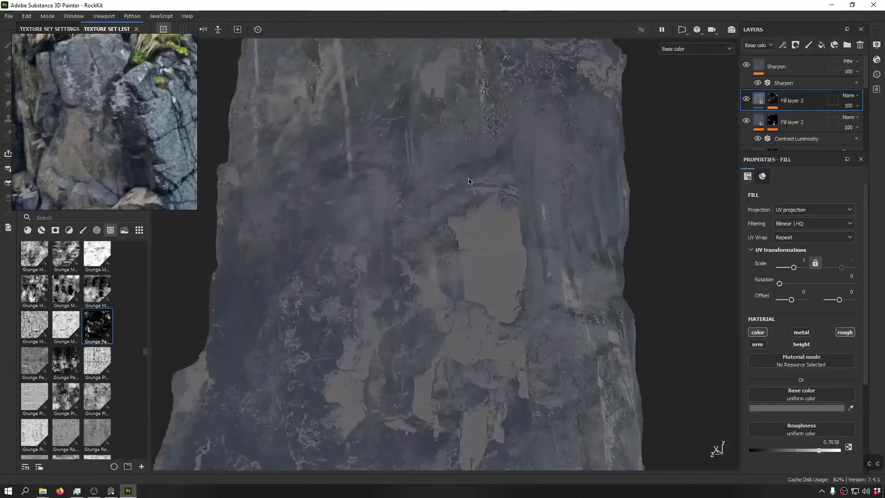
{"action": "right_click_drag", "start_coordinate": [574, 48], "coordinate": [481, 227], "text": "alt"}
{"action": "key", "text": "m"}
{"action": "left_click_drag", "start_coordinate": [458, 176], "coordinate": [454, 204], "text": "alt"}
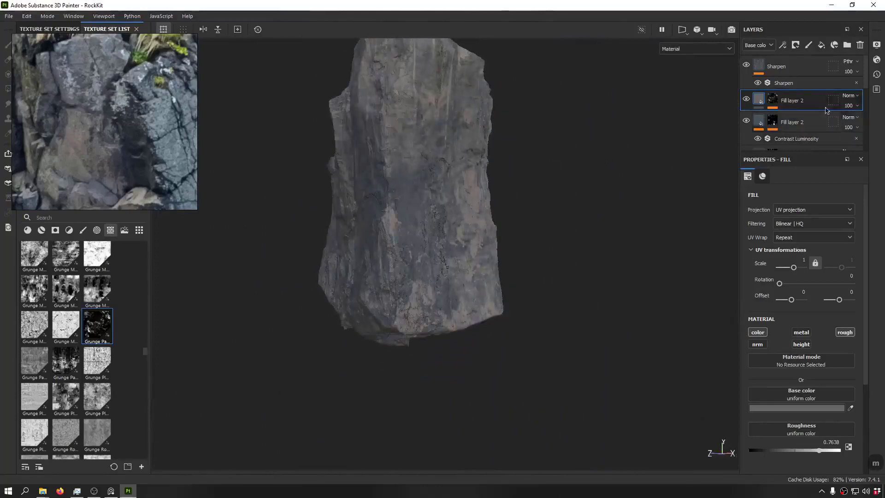
Step: Paste another red fill layer below the Sharpen layer and apply Grunge Paper Ripped as its mask fill's grayscale, checking the coverage
{"action": "key", "text": "ctrl+v"}
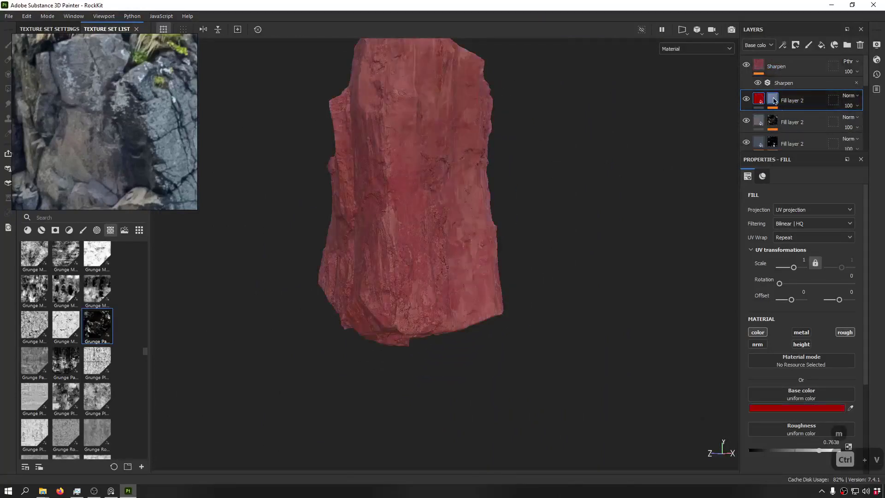
{"action": "left_click", "coordinate": [775, 101]}
{"action": "left_click", "coordinate": [799, 118]}
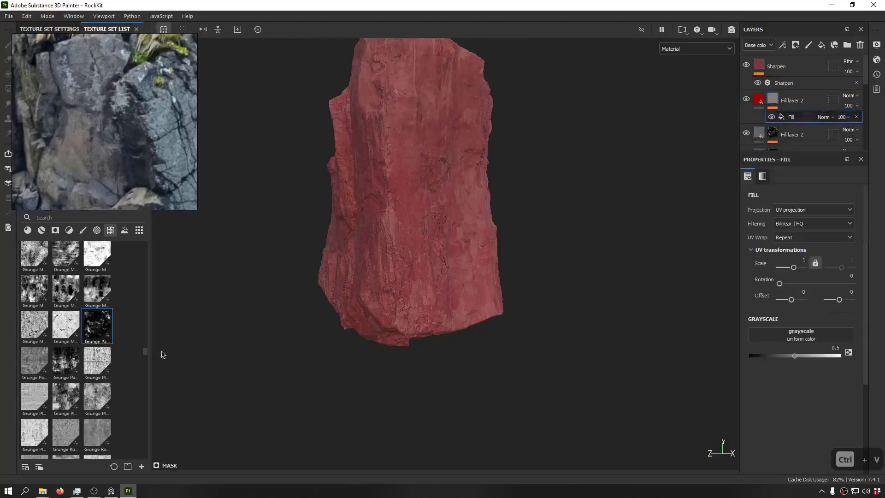
{"action": "left_click_drag", "start_coordinate": [784, 334], "coordinate": [786, 334]}
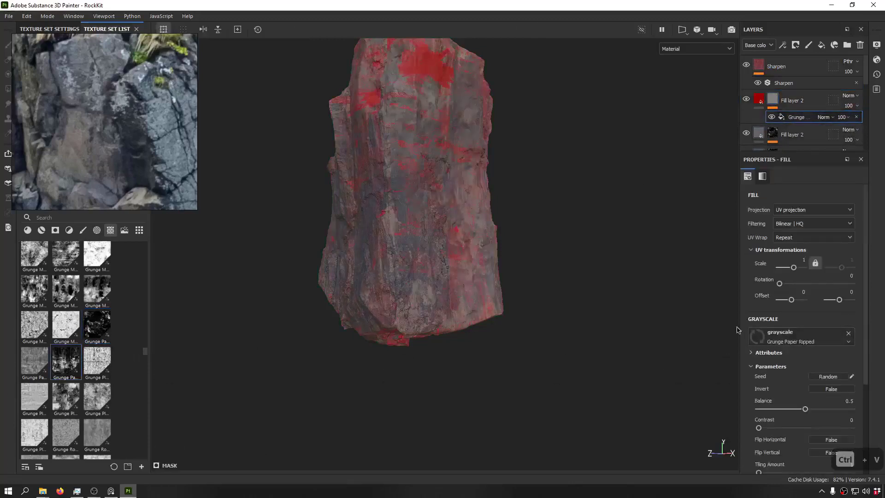
{"action": "left_click_drag", "start_coordinate": [512, 259], "coordinate": [698, 336], "text": "alt"}
{"action": "right_click_drag", "start_coordinate": [567, 295], "coordinate": [389, 289], "text": "shift"}
{"action": "scroll", "coordinate": [358, 195], "scroll_direction": "up", "scroll_amount": 7}
{"action": "left_click_drag", "start_coordinate": [358, 195], "coordinate": [454, 132], "text": "alt"}
{"action": "scroll", "coordinate": [388, 193], "scroll_direction": "down", "scroll_amount": 7}
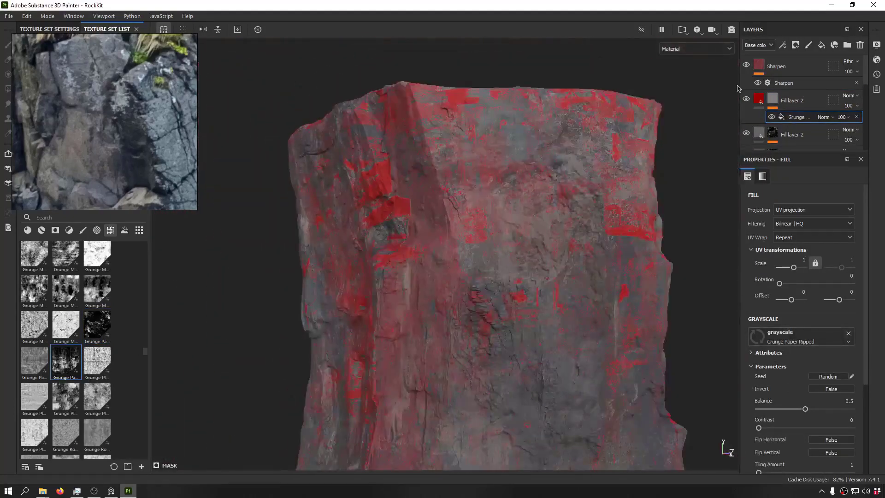
Step: Sample a grey base color from the cliff reference for the Grunge Paper Ripped fill layer and check it up close
{"action": "left_click", "coordinate": [759, 99]}
{"action": "left_click", "coordinate": [851, 408]}
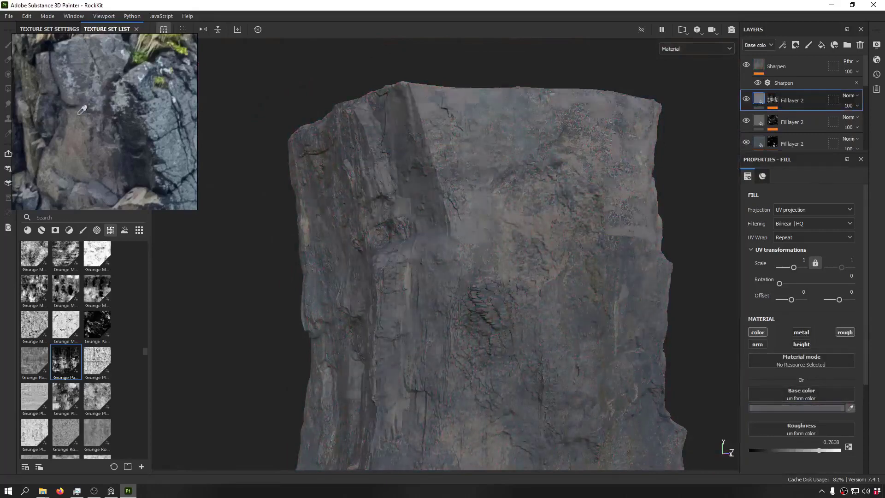
{"action": "left_click_drag", "start_coordinate": [516, 179], "coordinate": [415, 193], "text": "alt"}
{"action": "scroll", "coordinate": [415, 196], "scroll_direction": "up", "scroll_amount": 8}
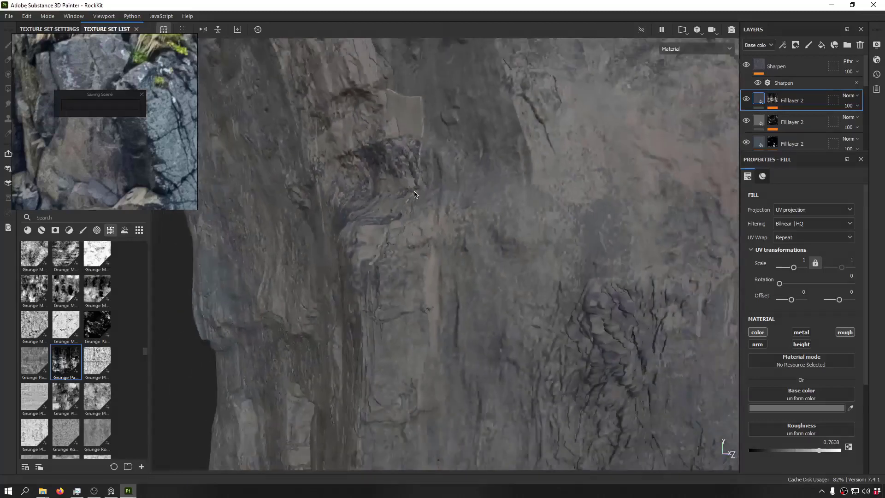
{"action": "scroll", "coordinate": [414, 192], "scroll_direction": "down", "scroll_amount": 7}
Step: Raise the new fill layer's roughness to 0.8191 and inspect the surface under rotated lighting
{"action": "left_click_drag", "start_coordinate": [830, 454], "coordinate": [835, 455]}
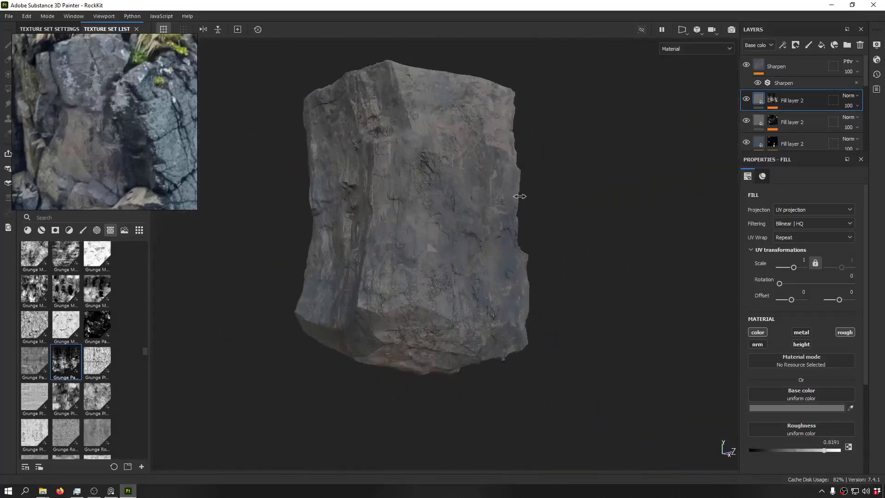
{"action": "right_click_drag", "start_coordinate": [519, 196], "coordinate": [454, 199], "text": "shift"}
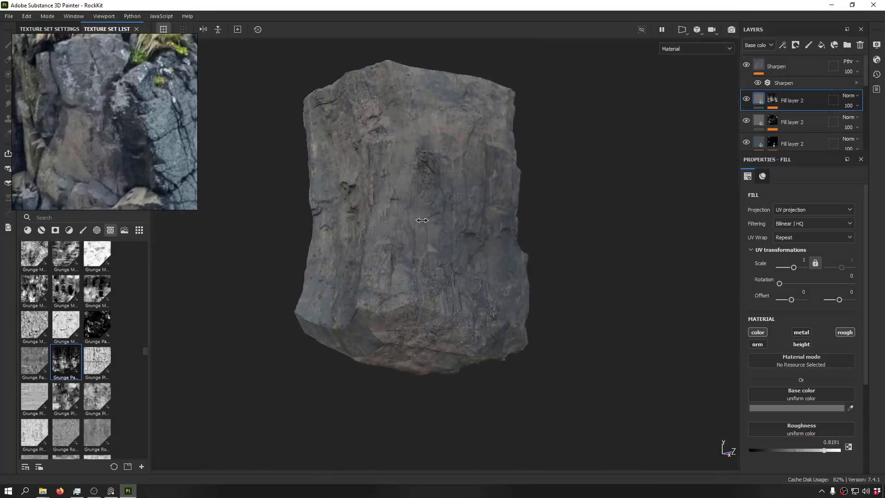
{"action": "left_click_drag", "start_coordinate": [685, 275], "coordinate": [443, 179], "text": "alt"}
{"action": "scroll", "coordinate": [444, 179], "scroll_direction": "up", "scroll_amount": 5}
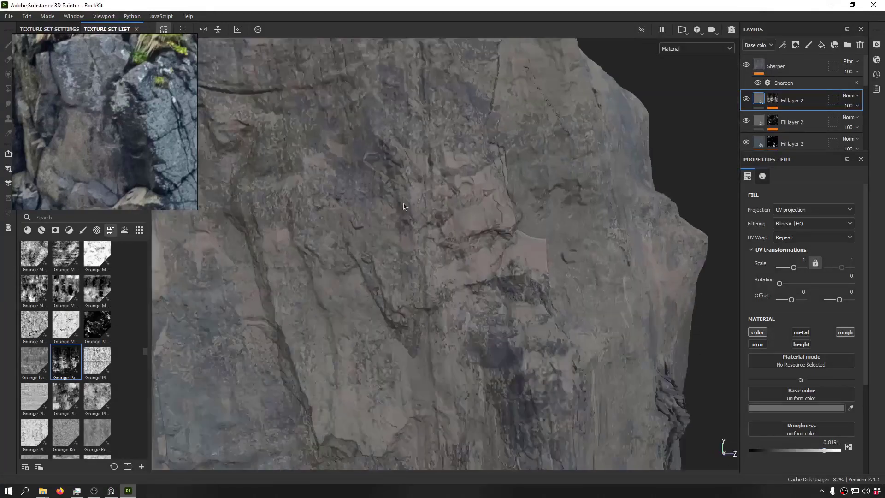
Step: Paste the red masked fill layer directly below the Sharpen layer and select the fill in its mask
{"action": "key", "text": "c"}
{"action": "left_click_drag", "start_coordinate": [460, 267], "coordinate": [397, 199], "text": "alt"}
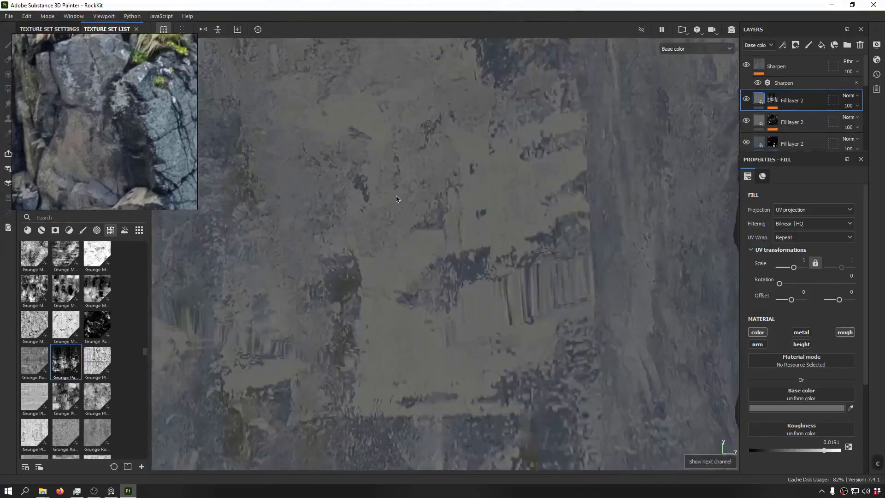
{"action": "key", "text": "m"}
{"action": "scroll", "coordinate": [415, 209], "scroll_direction": "down", "scroll_amount": 5}
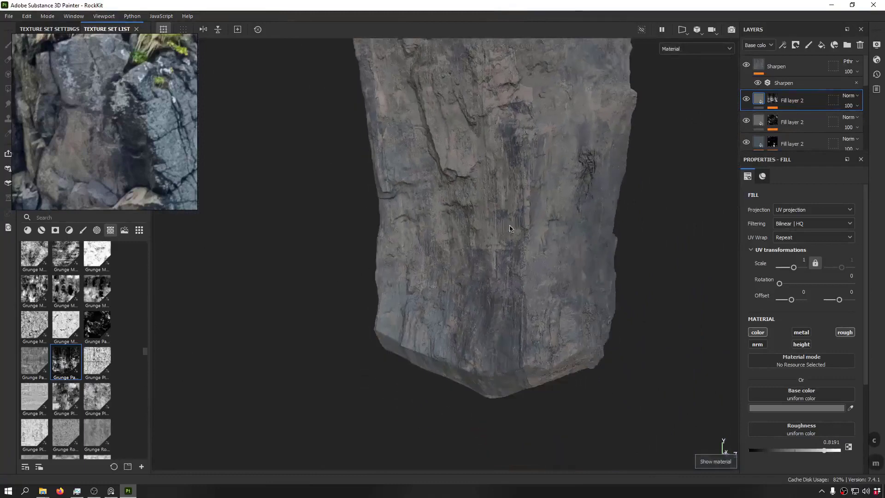
{"action": "key", "text": "ctrl+v"}
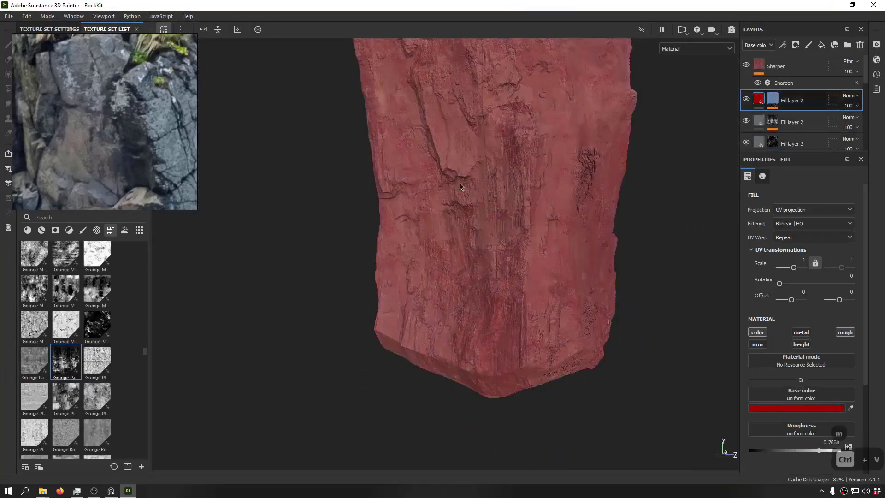
{"action": "left_click_drag", "start_coordinate": [89, 363], "coordinate": [198, 348]}
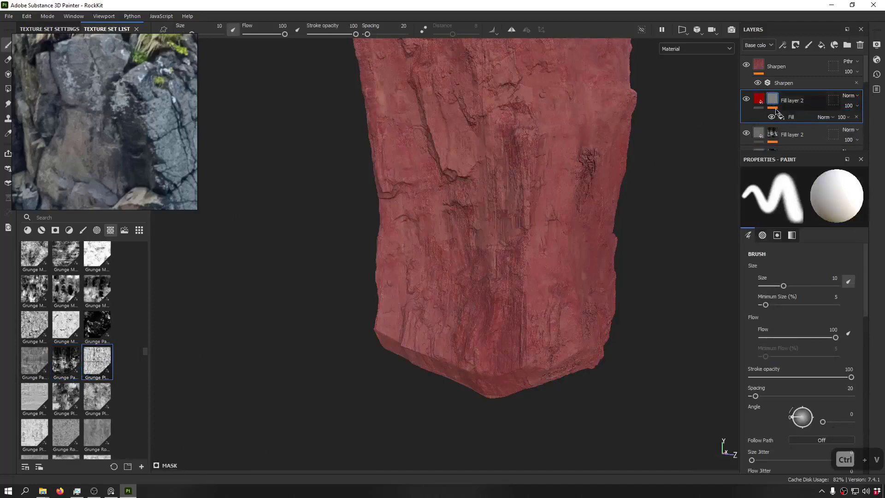
{"action": "left_click", "coordinate": [802, 118]}
Step: Try Grunge Plaster Cracked, other plaster grunges and Grunge Plaster Painted in the mask's fill, undoing each one
{"action": "left_click_drag", "start_coordinate": [90, 366], "coordinate": [812, 337]}
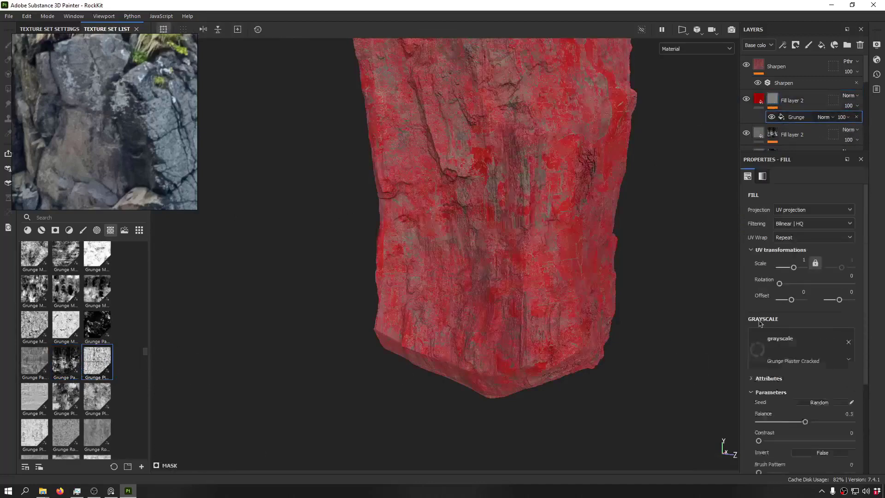
{"action": "key", "text": "ctrl+z"}
{"action": "left_click_drag", "start_coordinate": [44, 407], "coordinate": [777, 335]}
{"action": "key", "text": "ctrl+z"}
{"action": "left_click_drag", "start_coordinate": [97, 397], "coordinate": [812, 333]}
{"action": "key", "text": "ctrl+z"}
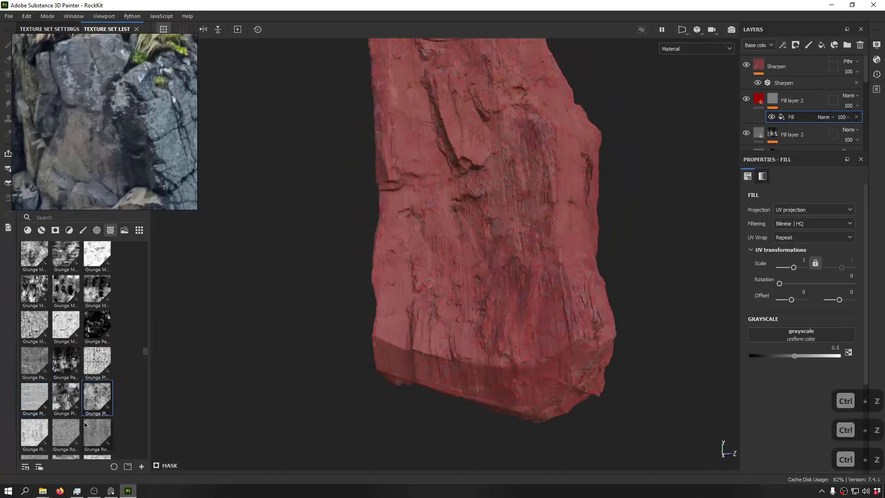
{"action": "left_click_drag", "start_coordinate": [866, 361], "coordinate": [807, 336]}
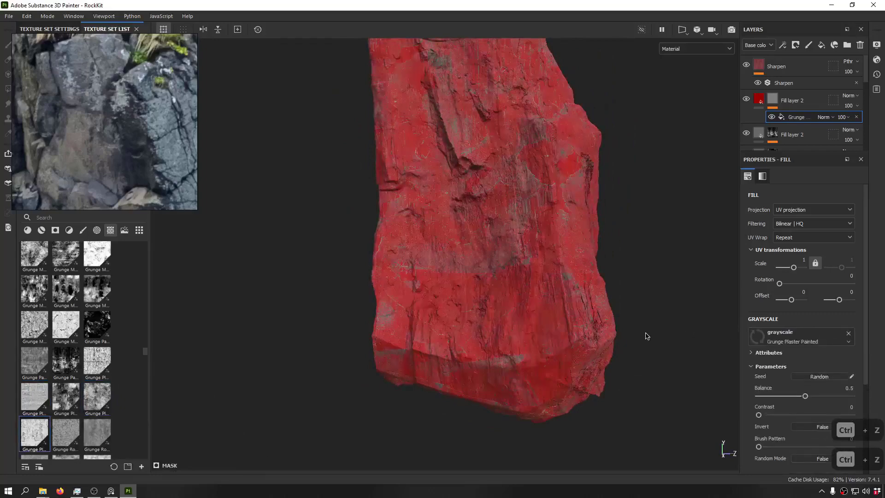
{"action": "key", "text": "ctrl"}
{"action": "key", "text": "ctrl+z"}
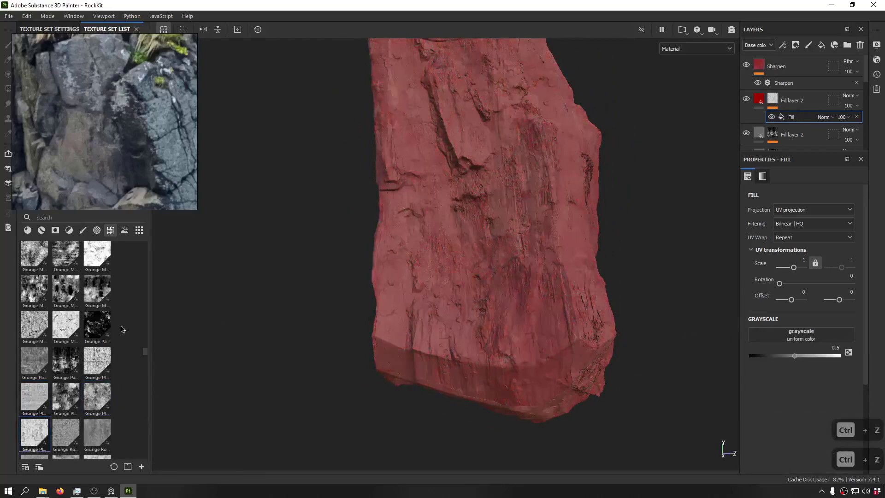
Step: Try further grunge textures, including Grunge Scratches Dirty, as the grayscale of the red layer's mask fill
{"action": "scroll", "coordinate": [132, 337], "scroll_direction": "down", "scroll_amount": 3}
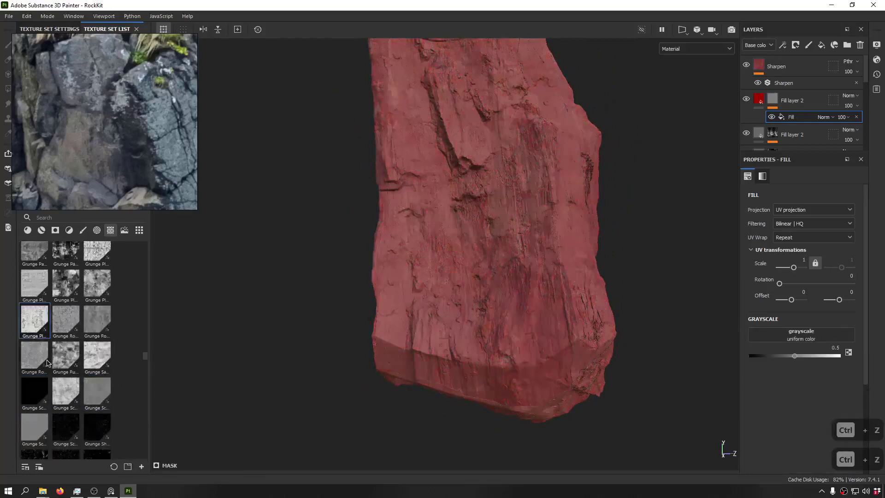
{"action": "left_click_drag", "start_coordinate": [95, 355], "coordinate": [814, 338]}
{"action": "key", "text": "ctrl+z"}
{"action": "left_click_drag", "start_coordinate": [330, 230], "coordinate": [330, 231], "text": "alt"}
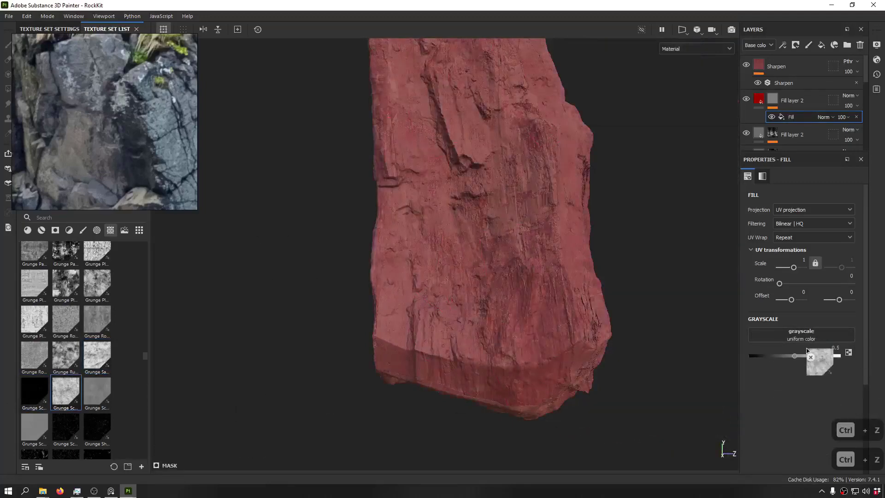
{"action": "left_click_drag", "start_coordinate": [804, 338], "coordinate": [804, 339]}
{"action": "key", "text": "ctrl+z"}
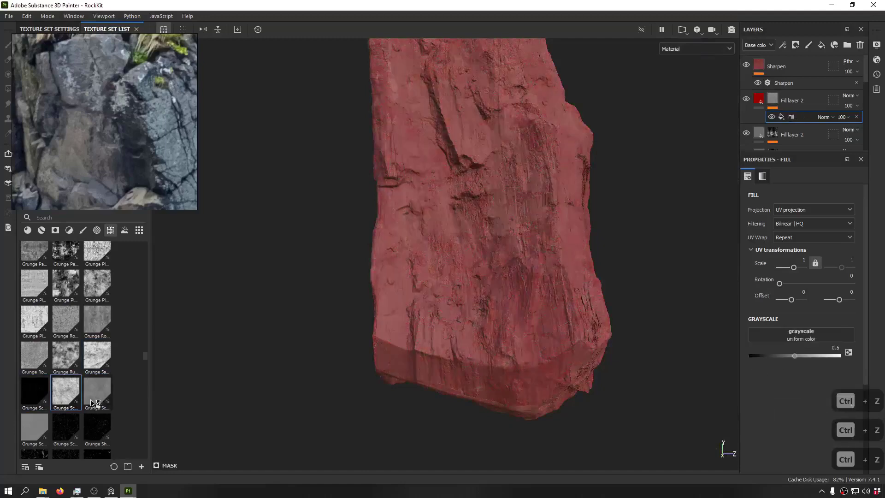
{"action": "left_click_drag", "start_coordinate": [92, 404], "coordinate": [793, 332]}
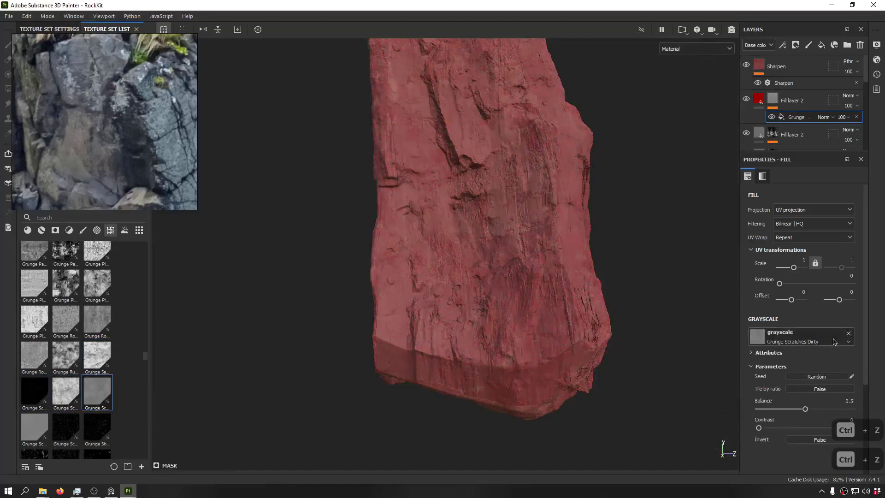
Step: Assign Grunge Shavings as the grayscale of the red layer's mask fill and inspect its spread over the rock
{"action": "left_click_drag", "start_coordinate": [97, 429], "coordinate": [784, 332]}
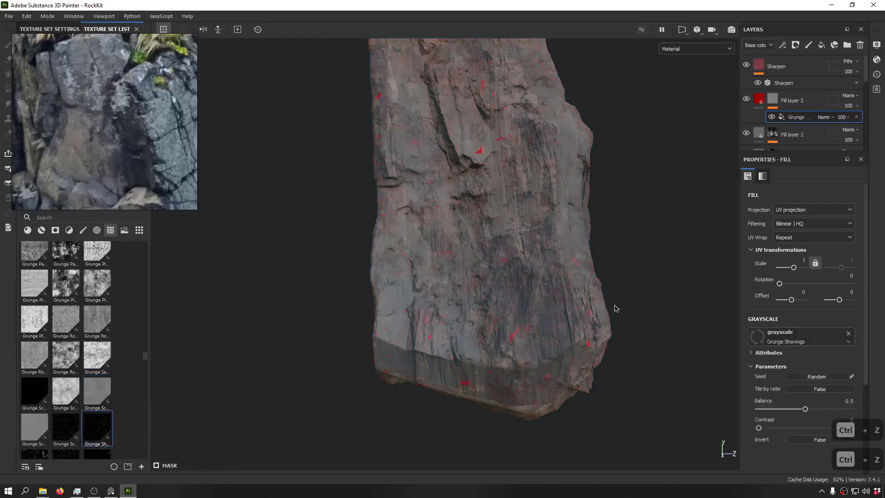
{"action": "left_click_drag", "start_coordinate": [336, 313], "coordinate": [406, 219], "text": "alt"}
{"action": "scroll", "coordinate": [404, 196], "scroll_direction": "down", "scroll_amount": 5}
{"action": "scroll", "coordinate": [406, 216], "scroll_direction": "up", "scroll_amount": 8}
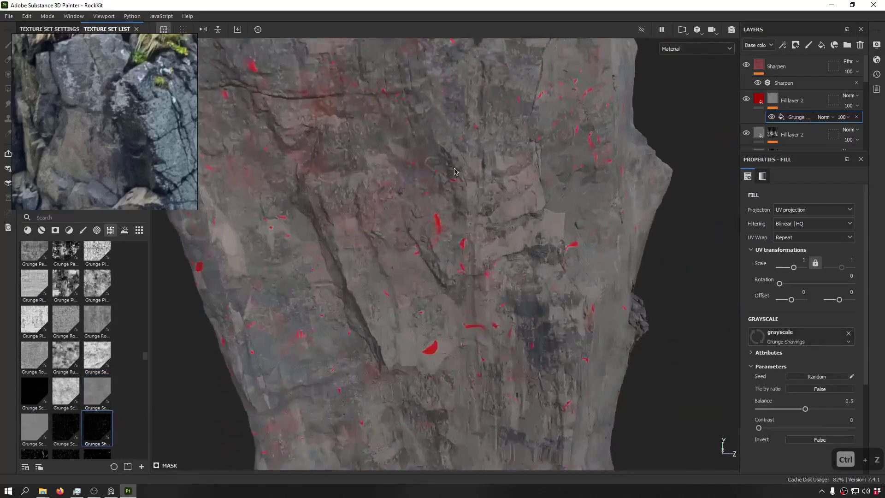
{"action": "left_click_drag", "start_coordinate": [450, 164], "coordinate": [455, 195], "text": "alt"}
{"action": "scroll", "coordinate": [427, 227], "scroll_direction": "down", "scroll_amount": 5}
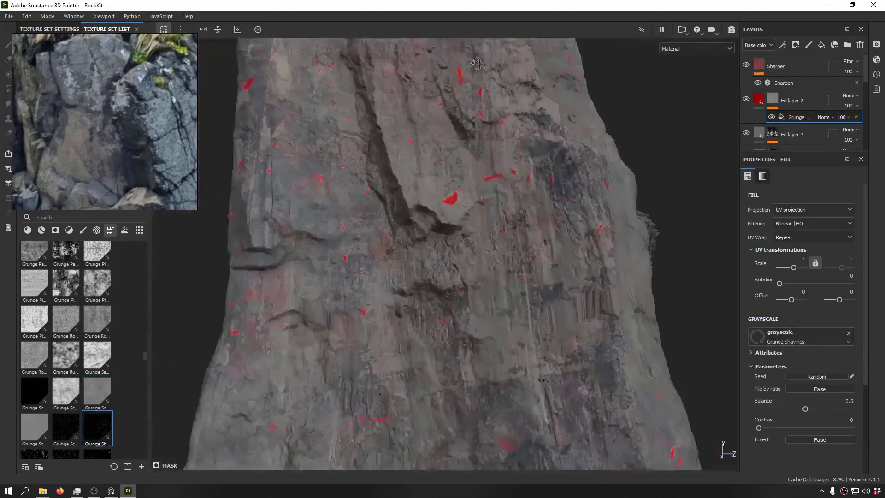
{"action": "scroll", "coordinate": [456, 195], "scroll_direction": "up", "scroll_amount": 6}
Step: Enable the height channel on the red fill layer and set its height to -0.3668
{"action": "left_click", "coordinate": [793, 100]}
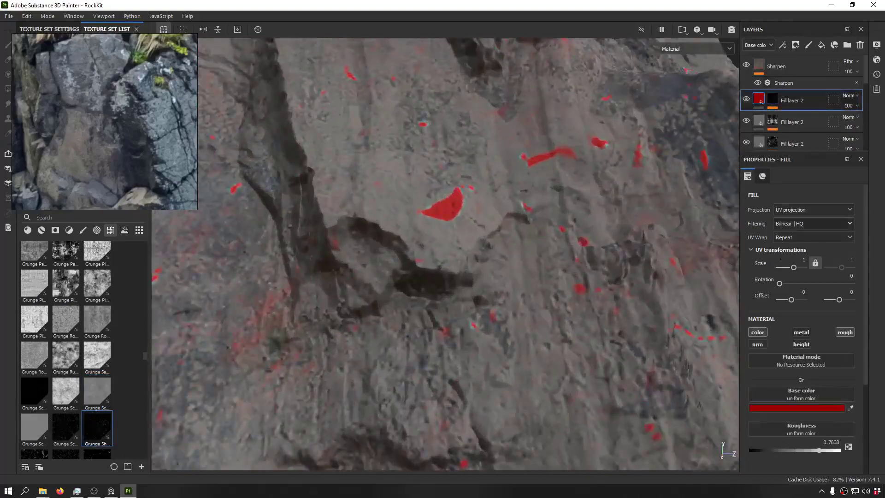
{"action": "scroll", "coordinate": [812, 351], "scroll_direction": "down", "scroll_amount": 1}
{"action": "left_click", "coordinate": [801, 317]}
{"action": "scroll", "coordinate": [811, 319], "scroll_direction": "down", "scroll_amount": 3}
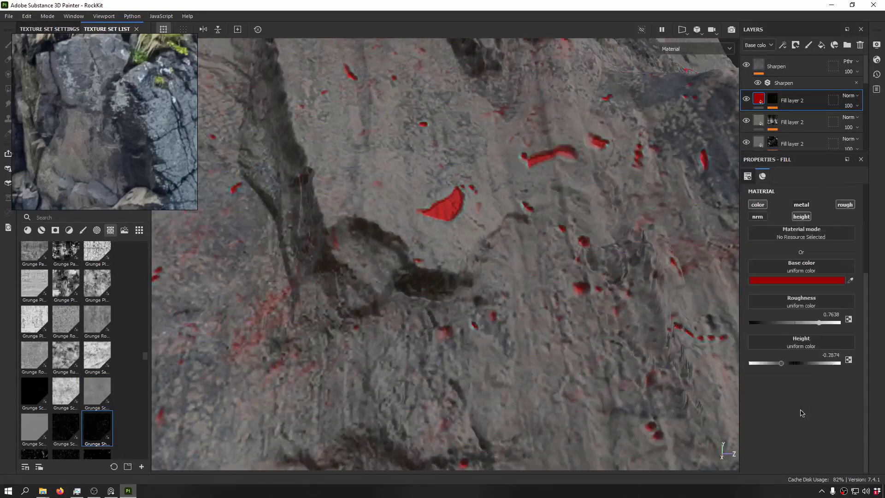
{"action": "left_click_drag", "start_coordinate": [486, 179], "coordinate": [507, 91], "text": "alt"}
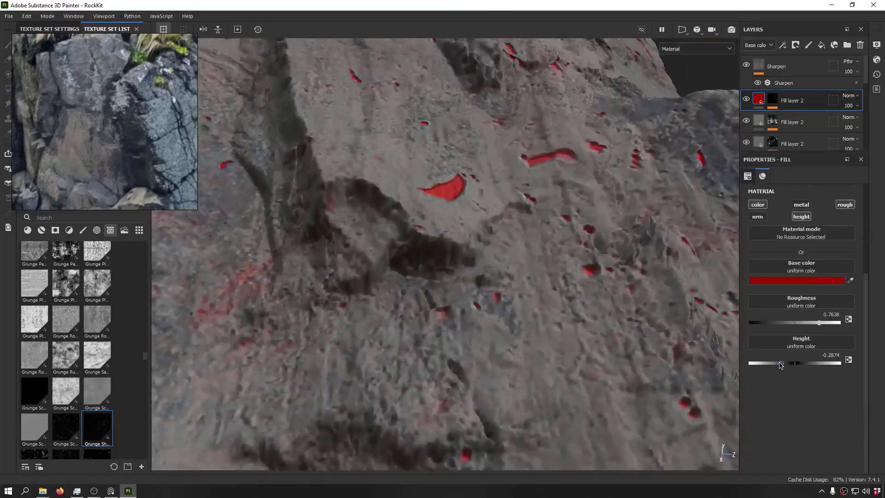
{"action": "mouse_move", "coordinate": [780, 365]}
{"action": "left_mouse_down"}
{"action": "mouse_move", "coordinate": [795, 365]}
{"action": "mouse_move", "coordinate": [786, 368]}
{"action": "left_mouse_up"}
Step: Sample the fill layer's base color from the pale rock near the lower edge of the reference photo
{"action": "left_click", "coordinate": [850, 280]}
{"action": "left_click", "coordinate": [72, 125]}
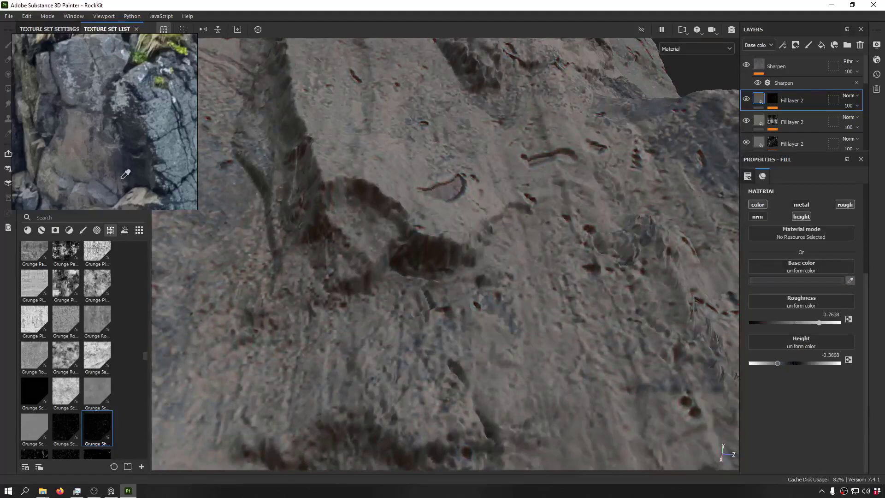
{"action": "left_click", "coordinate": [137, 193]}
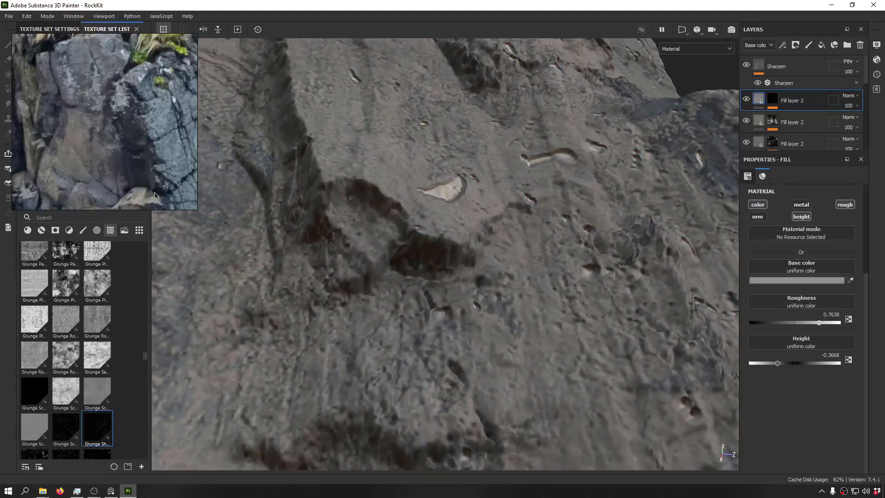
{"action": "left_click_drag", "start_coordinate": [442, 253], "coordinate": [442, 232], "text": "alt"}
{"action": "right_click_drag", "start_coordinate": [442, 231], "coordinate": [470, 200], "text": "alt"}
{"action": "left_click_drag", "start_coordinate": [470, 200], "coordinate": [621, 235], "text": "alt"}
{"action": "right_click_drag", "start_coordinate": [408, 164], "coordinate": [443, 167], "text": "alt"}
{"action": "left_click_drag", "start_coordinate": [442, 168], "coordinate": [492, 136], "text": "alt"}
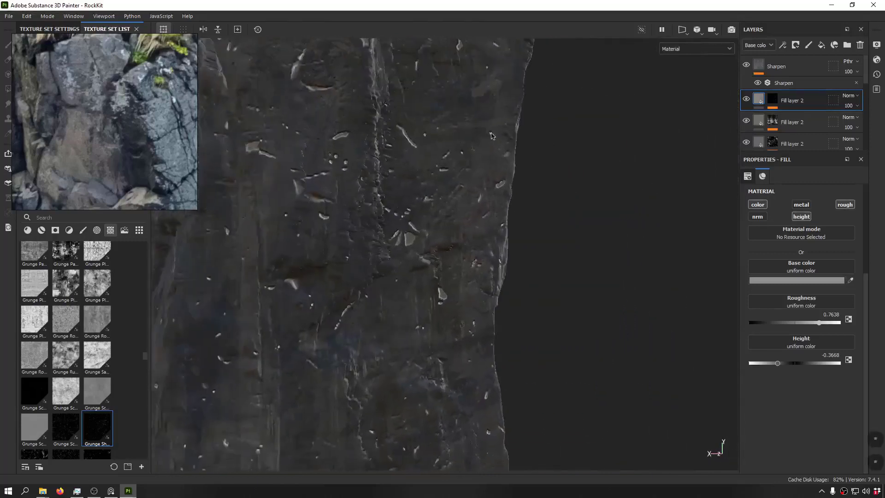
{"action": "right_click_drag", "start_coordinate": [492, 136], "coordinate": [282, 160], "text": "shift"}
{"action": "left_click_drag", "start_coordinate": [259, 124], "coordinate": [405, 138], "text": "alt"}
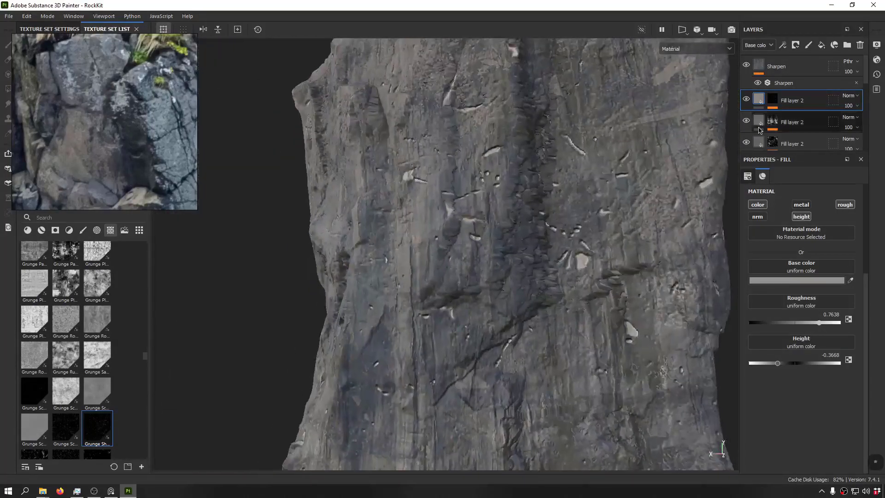
Step: Try adding a paint effect to the fill layer and above the Grunge Shavings fill in its mask, then remove it
{"action": "left_click", "coordinate": [782, 47]}
{"action": "left_click", "coordinate": [826, 69]}
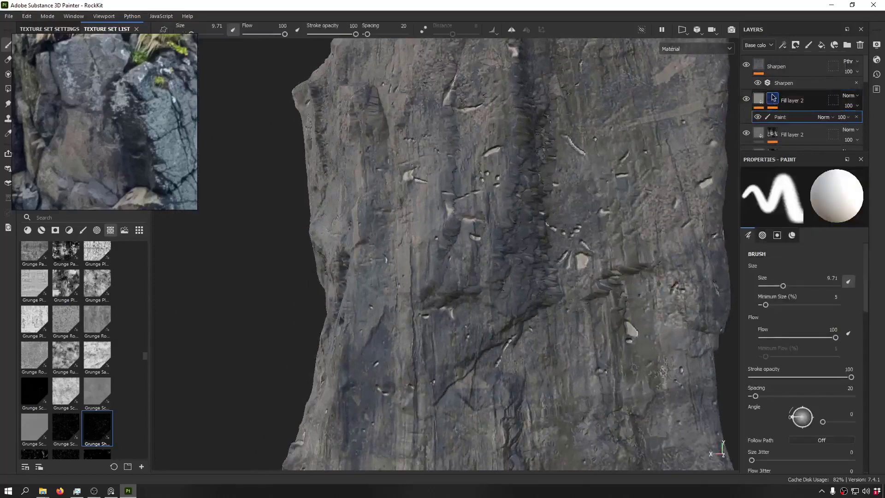
{"action": "key", "text": "ctrl+z"}
{"action": "left_click", "coordinate": [773, 100]}
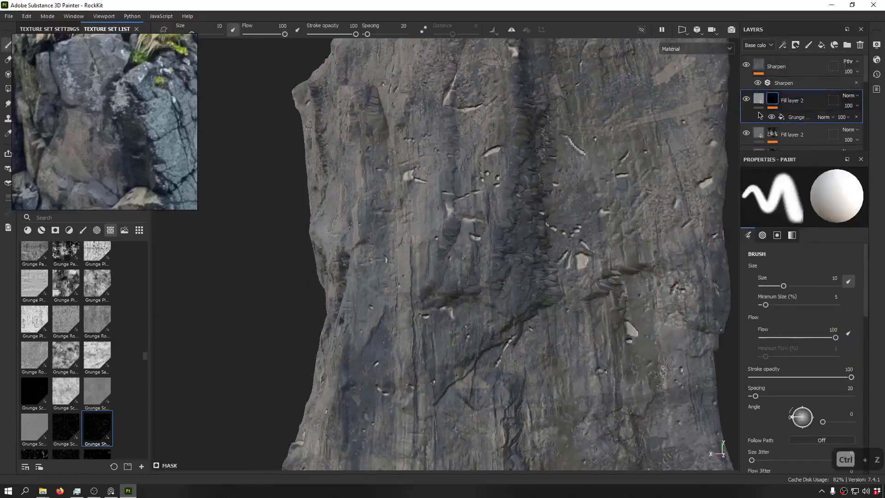
{"action": "left_click", "coordinate": [796, 118]}
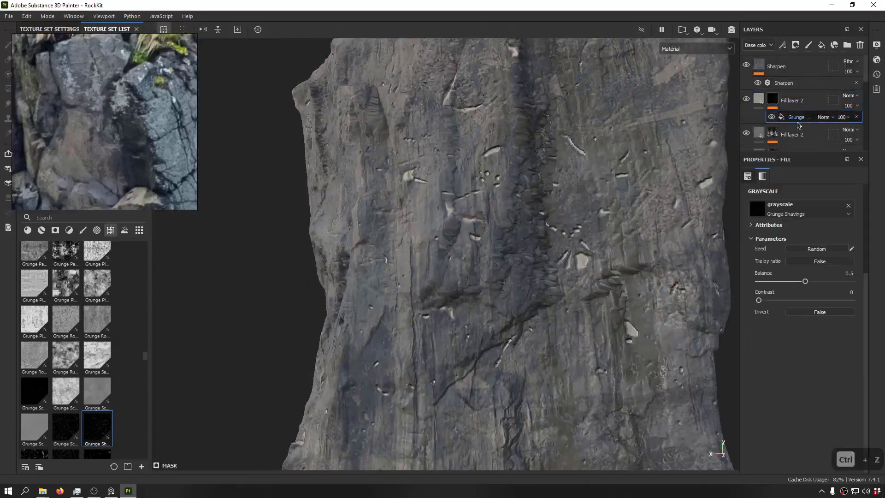
{"action": "left_click", "coordinate": [782, 45]}
{"action": "left_click", "coordinate": [820, 71]}
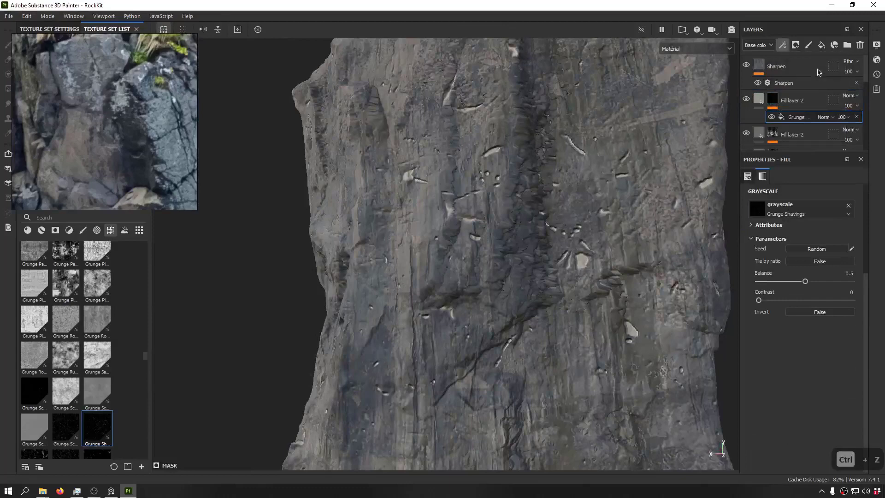
{"action": "scroll", "coordinate": [525, 201], "scroll_direction": "down", "scroll_amount": 5}
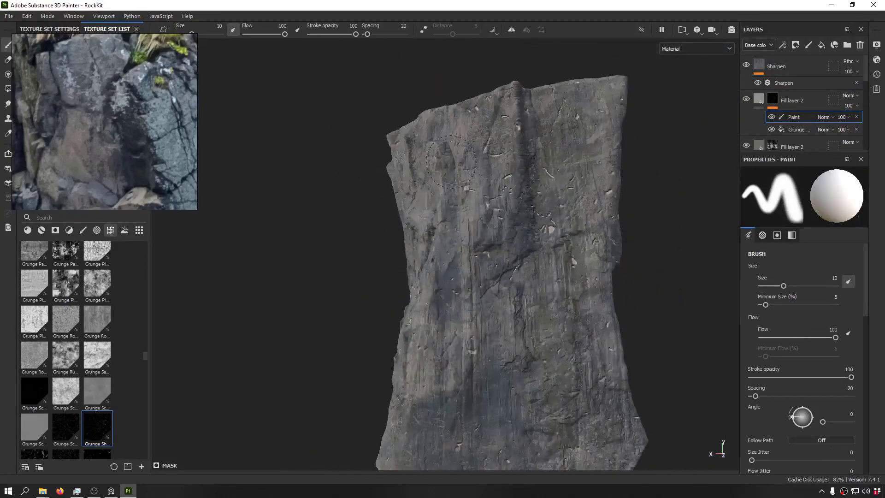
{"action": "left_click_drag", "start_coordinate": [450, 161], "coordinate": [567, 204], "text": "alt"}
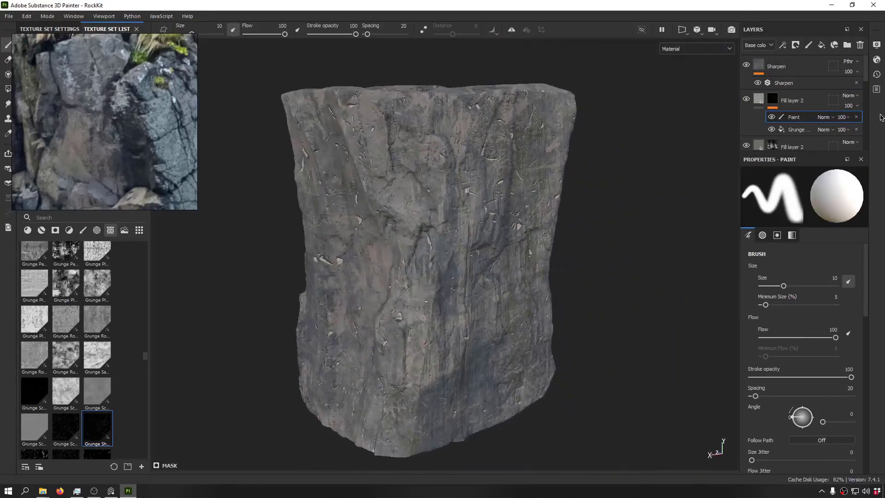
{"action": "left_click", "coordinate": [859, 118]}
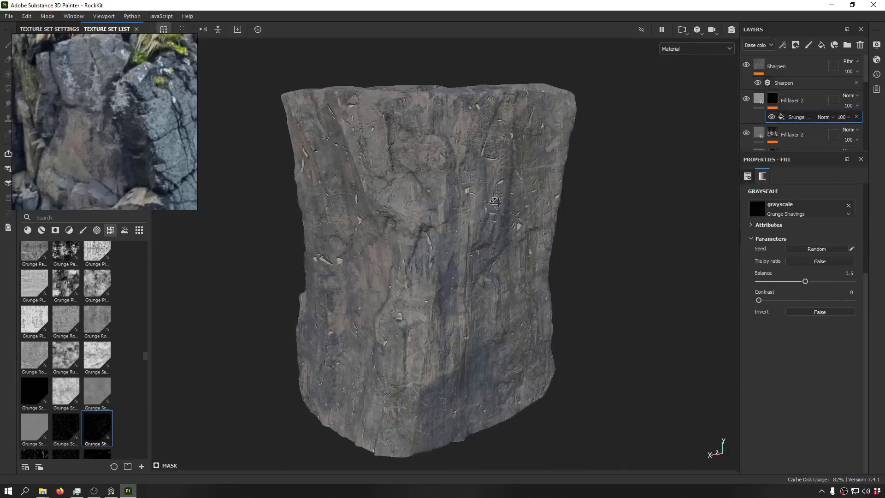
Step: Lower the Grunge Shavings balance in the layer's mask to about 0.09
{"action": "left_click_drag", "start_coordinate": [494, 202], "coordinate": [345, 199], "text": "alt"}
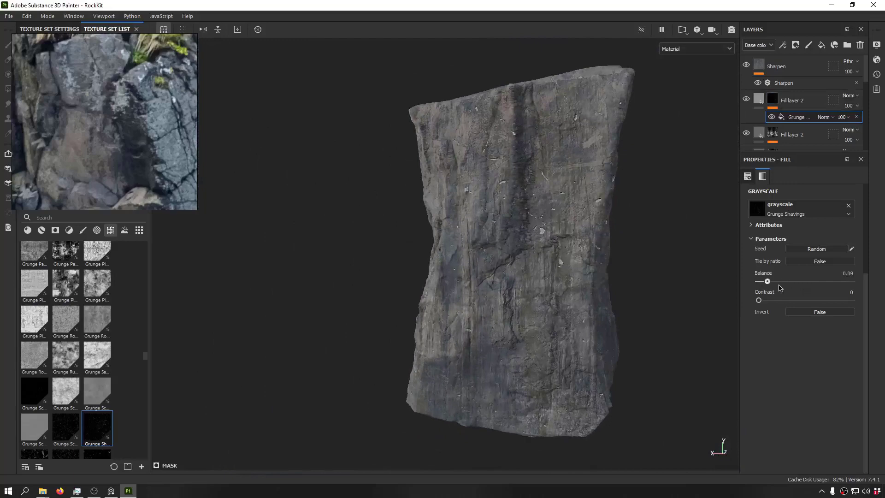
{"action": "left_click_drag", "start_coordinate": [668, 265], "coordinate": [549, 244], "text": "alt"}
{"action": "middle_click_drag", "start_coordinate": [549, 245], "coordinate": [453, 235], "text": "alt"}
{"action": "right_click_drag", "start_coordinate": [453, 226], "coordinate": [397, 219], "text": "shift"}
Step: Darken the shavings layer's base color to a muted grey, about #78766C
{"action": "left_click", "coordinate": [758, 99]}
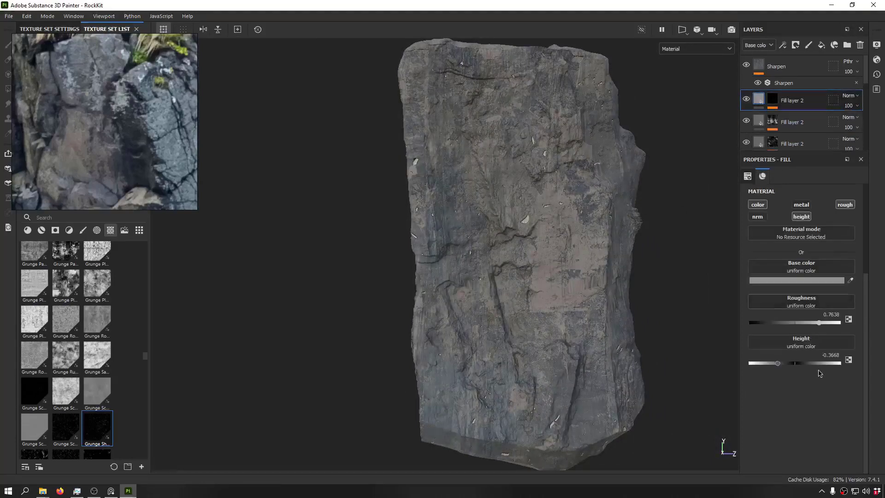
{"action": "left_click", "coordinate": [811, 283]}
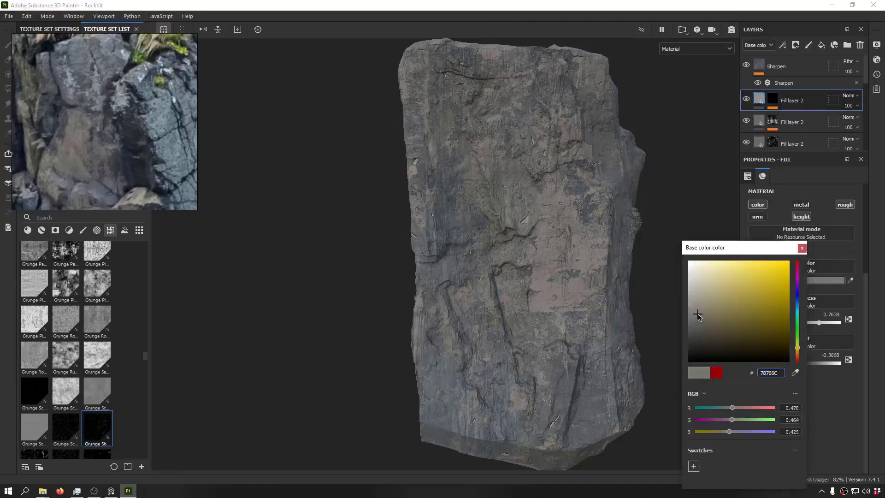
{"action": "left_click_drag", "start_coordinate": [544, 184], "coordinate": [557, 213], "text": "alt"}
{"action": "right_click_drag", "start_coordinate": [557, 213], "coordinate": [594, 235], "text": "shift"}
{"action": "left_click", "coordinate": [803, 249]}
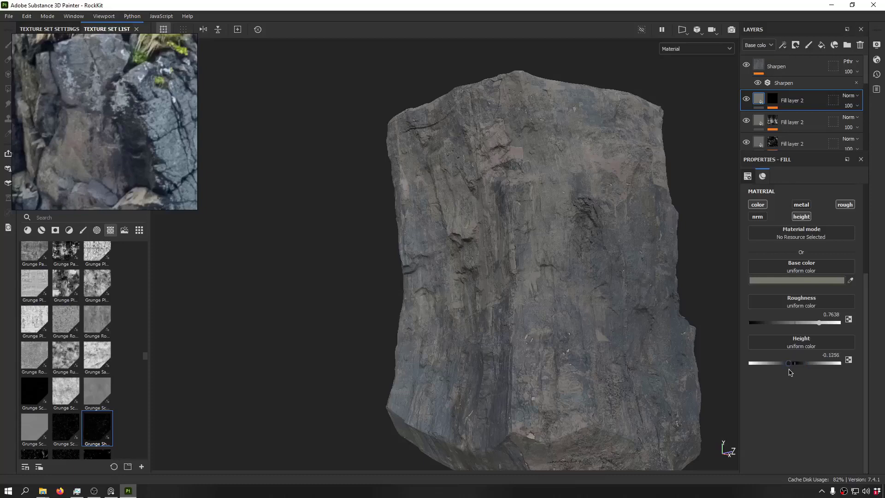
Step: Reduce the depth of the shavings by setting the fill layer's height to -0.1658
{"action": "left_click_drag", "start_coordinate": [573, 364], "coordinate": [613, 383], "text": "alt"}
{"action": "right_click_drag", "start_coordinate": [613, 382], "coordinate": [613, 415], "text": "alt"}
{"action": "middle_click_drag", "start_coordinate": [613, 415], "coordinate": [482, 231], "text": "alt"}
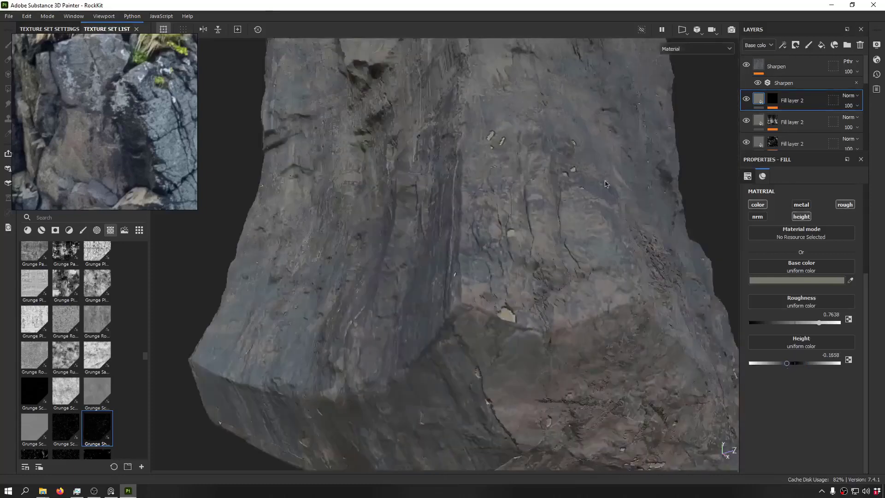
Step: Examine the color and depth of the chipped shavings up close on several sides of the rock
{"action": "right_click_drag", "start_coordinate": [482, 231], "coordinate": [488, 304], "text": "alt"}
{"action": "left_click_drag", "start_coordinate": [489, 303], "coordinate": [519, 318], "text": "alt"}
{"action": "right_click_drag", "start_coordinate": [519, 318], "coordinate": [498, 291], "text": "alt"}
{"action": "left_click_drag", "start_coordinate": [498, 290], "coordinate": [484, 53], "text": "alt"}
{"action": "right_click_drag", "start_coordinate": [484, 53], "coordinate": [460, 228], "text": "alt"}
{"action": "left_click_drag", "start_coordinate": [460, 227], "coordinate": [526, 364], "text": "alt"}
{"action": "middle_click_drag", "start_coordinate": [521, 115], "coordinate": [521, 405], "text": "alt"}
{"action": "right_click_drag", "start_coordinate": [521, 404], "coordinate": [480, 231], "text": "alt"}
{"action": "left_click_drag", "start_coordinate": [479, 230], "coordinate": [378, 189], "text": "alt"}
{"action": "right_click_drag", "start_coordinate": [378, 189], "coordinate": [392, 242], "text": "alt"}
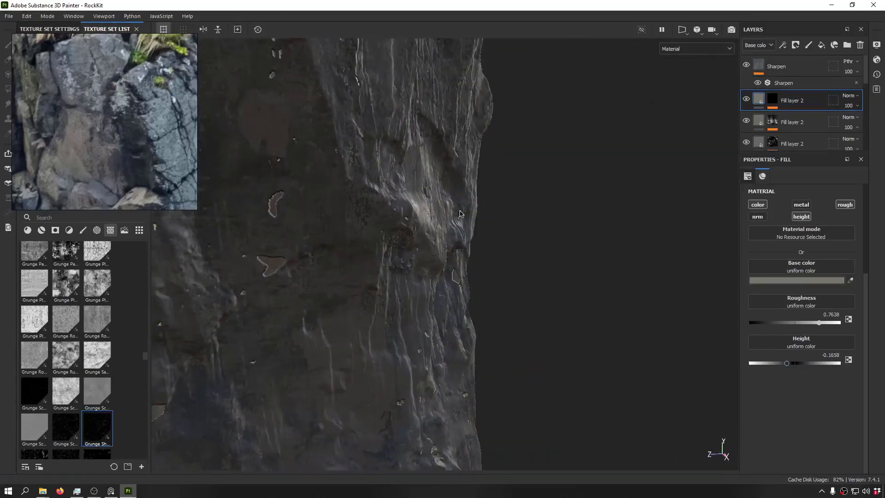
Step: Compare the whole rock with the reference photo from several sides and under changed lighting
{"action": "left_click_drag", "start_coordinate": [392, 242], "coordinate": [543, 224], "text": "alt"}
{"action": "right_click_drag", "start_coordinate": [543, 224], "coordinate": [431, 233], "text": "shift"}
{"action": "left_click_drag", "start_coordinate": [431, 233], "coordinate": [406, 180], "text": "alt"}
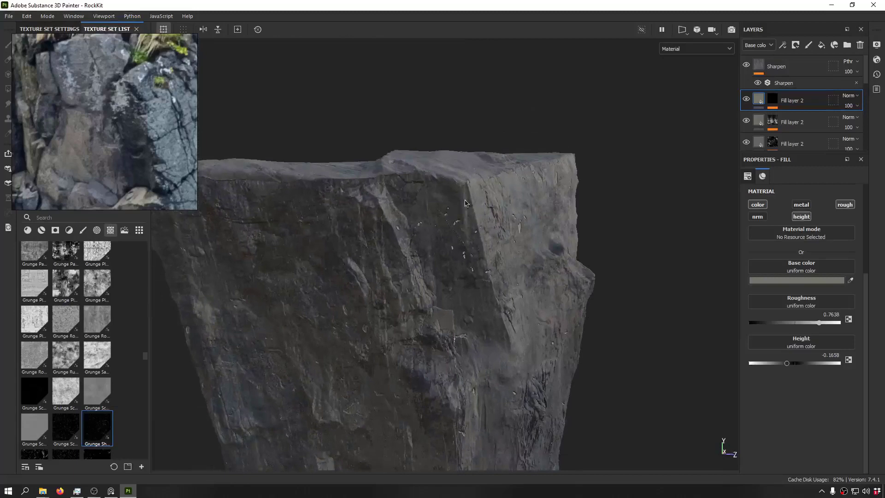
{"action": "right_click_drag", "start_coordinate": [466, 203], "coordinate": [465, 271], "text": "alt"}
{"action": "left_click_drag", "start_coordinate": [465, 271], "coordinate": [401, 130], "text": "alt"}
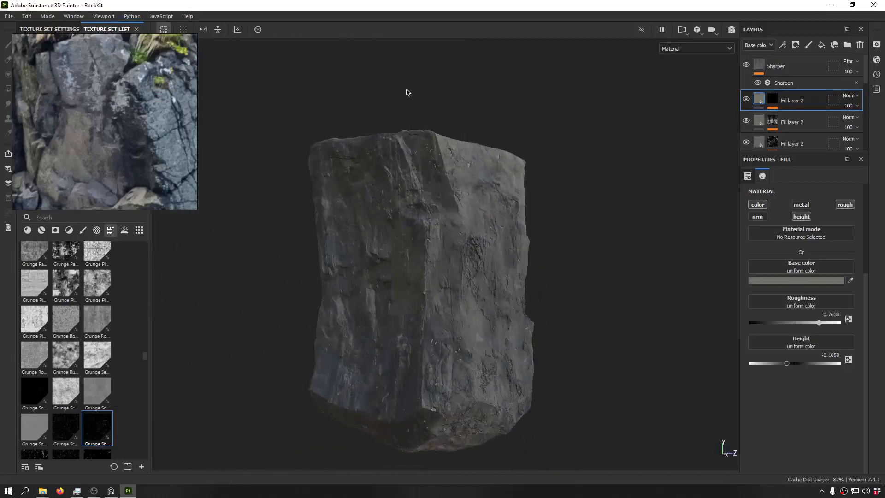
{"action": "left_click_drag", "start_coordinate": [541, 313], "coordinate": [563, 301], "text": "alt"}
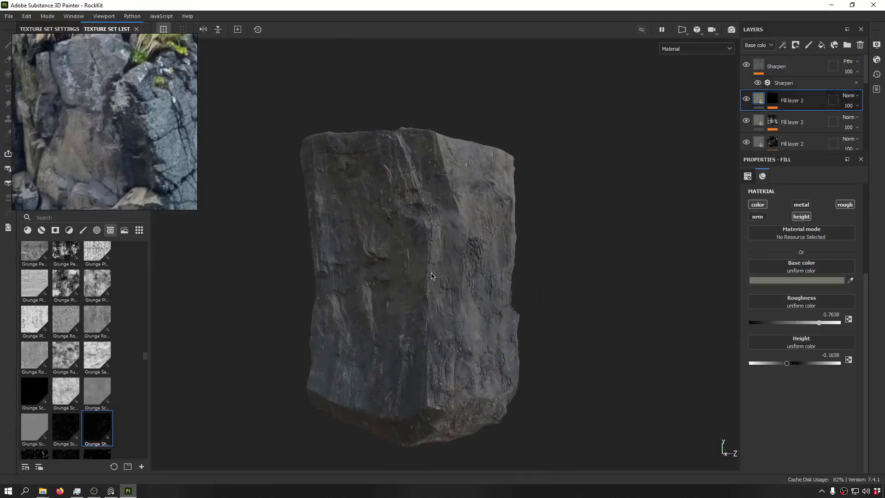
{"action": "right_click_drag", "start_coordinate": [414, 276], "coordinate": [459, 321], "text": "shift"}
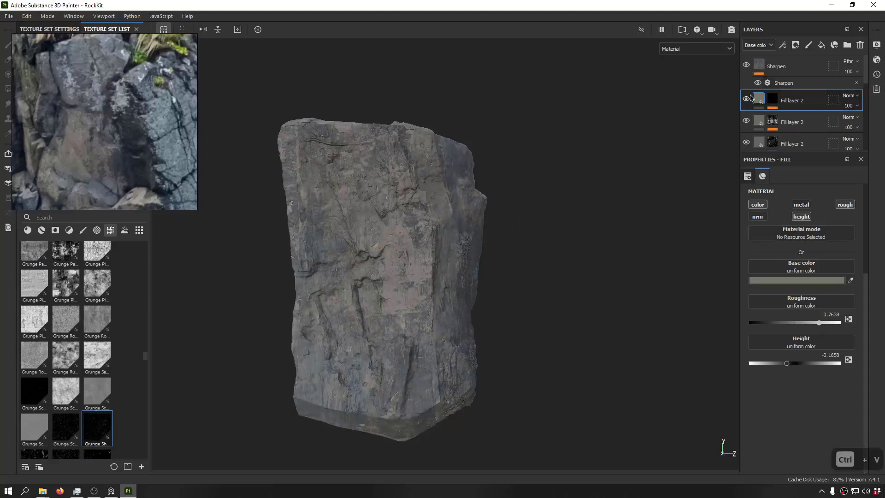
Step: Paste the copied red fill layer above the shavings layer and select the fill in its mask
{"action": "key", "text": "ctrl+v"}
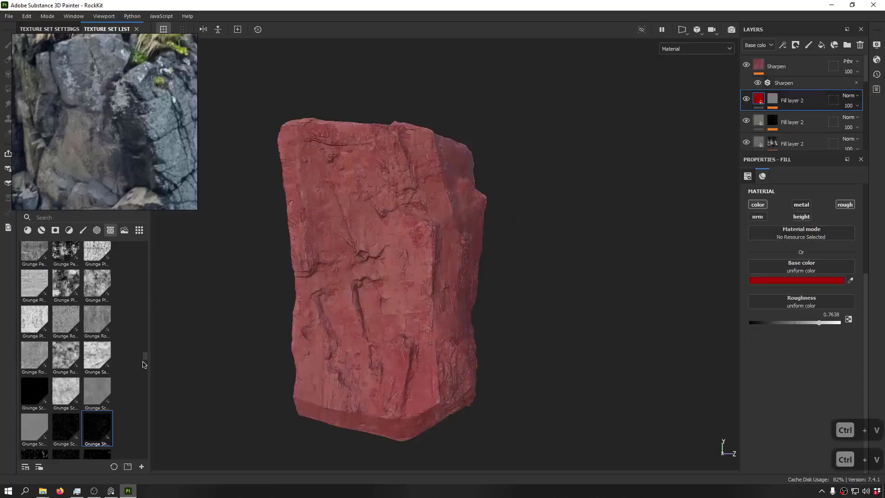
{"action": "scroll", "coordinate": [127, 373], "scroll_direction": "down", "scroll_amount": 3}
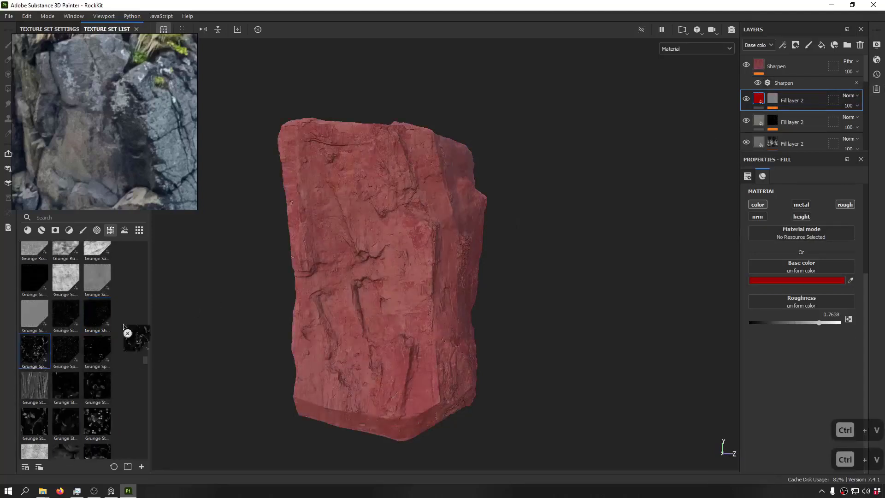
{"action": "left_click_drag", "start_coordinate": [777, 105], "coordinate": [778, 106]}
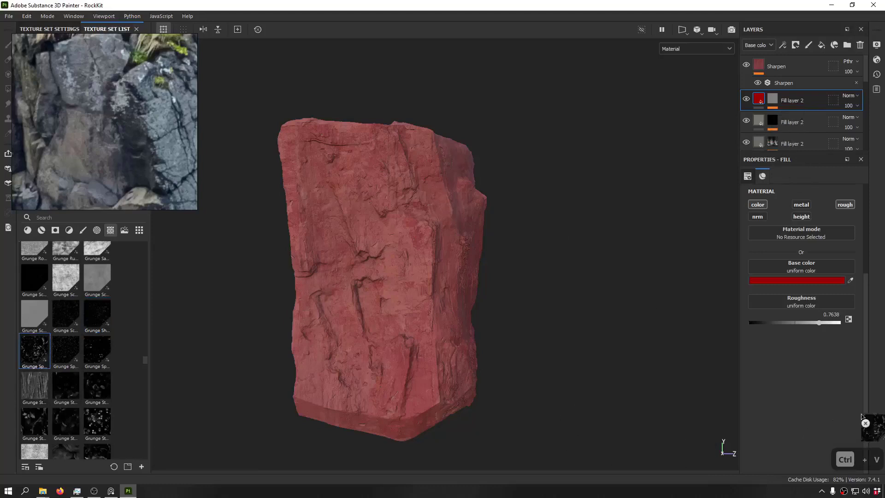
{"action": "left_click", "coordinate": [773, 102]}
{"action": "left_click", "coordinate": [799, 118]}
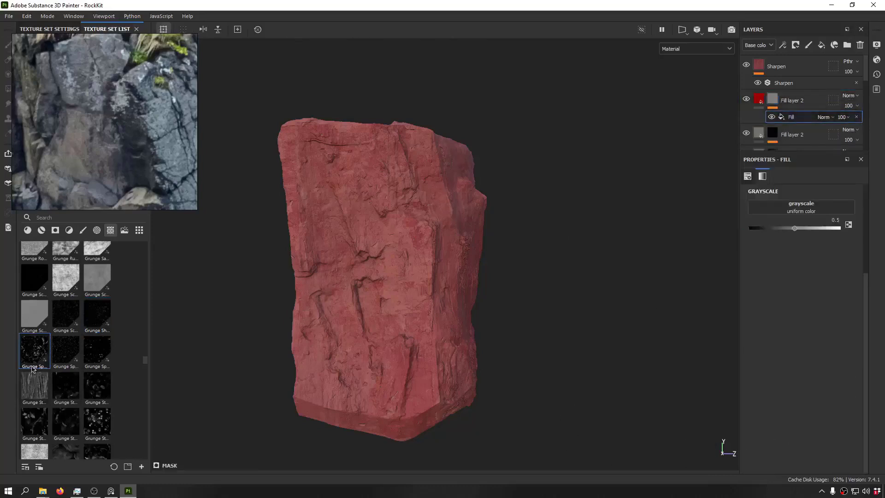
Step: Try Grunge Splashes Dusty as the pattern in the red layer's mask
{"action": "left_click_drag", "start_coordinate": [802, 210], "coordinate": [803, 211]}
{"action": "left_click_drag", "start_coordinate": [424, 268], "coordinate": [322, 279], "text": "alt"}
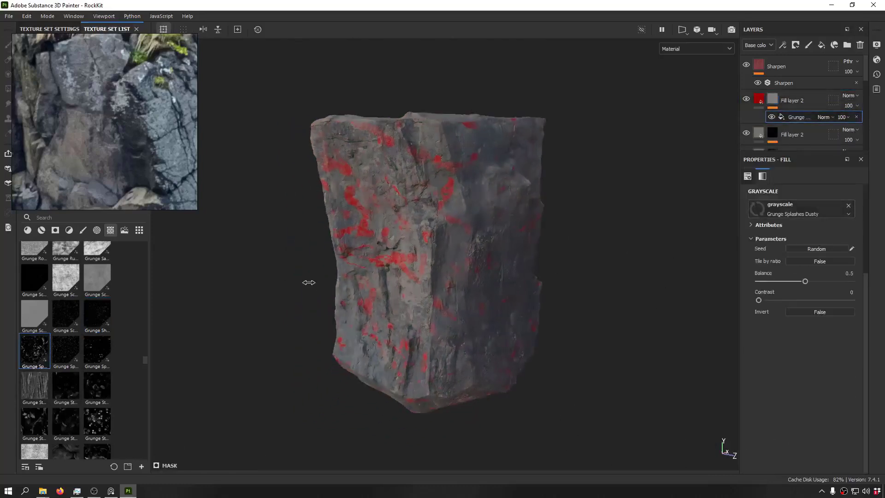
{"action": "right_click_drag", "start_coordinate": [308, 280], "coordinate": [220, 285], "text": "shift"}
{"action": "key", "text": "ctrl+z"}
Step: Set the red layer's mask pattern to Grunge Stains Spots and check the spots across the rock
{"action": "left_click_drag", "start_coordinate": [97, 422], "coordinate": [799, 211]}
{"action": "left_click_drag", "start_coordinate": [443, 200], "coordinate": [585, 203], "text": "alt"}
{"action": "scroll", "coordinate": [475, 213], "scroll_direction": "up", "scroll_amount": 5}
{"action": "scroll", "coordinate": [475, 213], "scroll_direction": "up", "scroll_amount": 8}
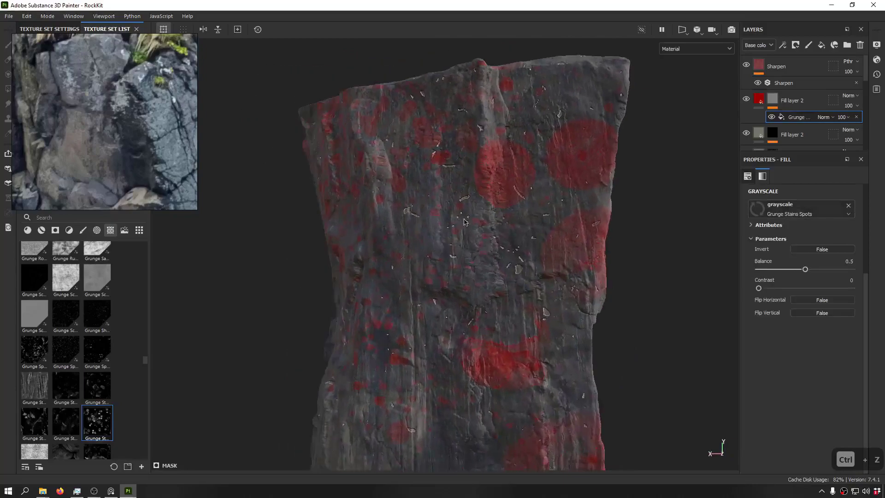
{"action": "scroll", "coordinate": [464, 178], "scroll_direction": "down", "scroll_amount": 10}
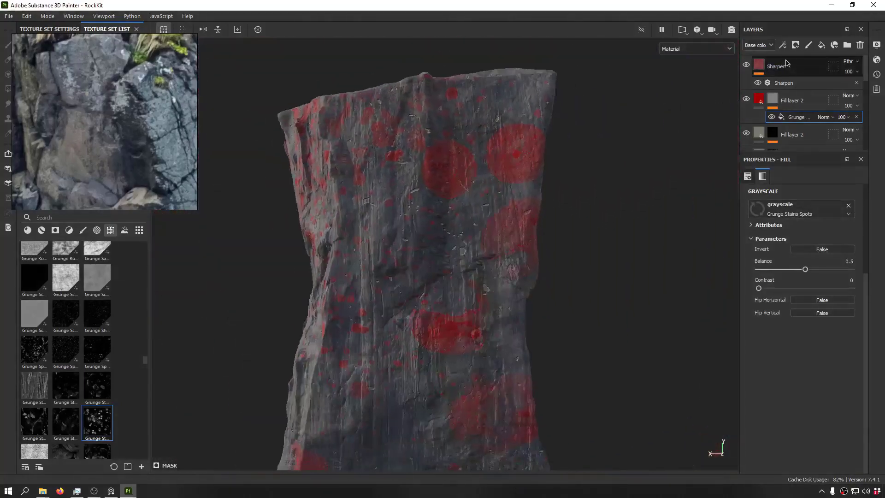
Step: Add a Warp filter above the Grunge Stains Spots fill in the mask, with an intensity of about 12.47
{"action": "left_click", "coordinate": [782, 45]}
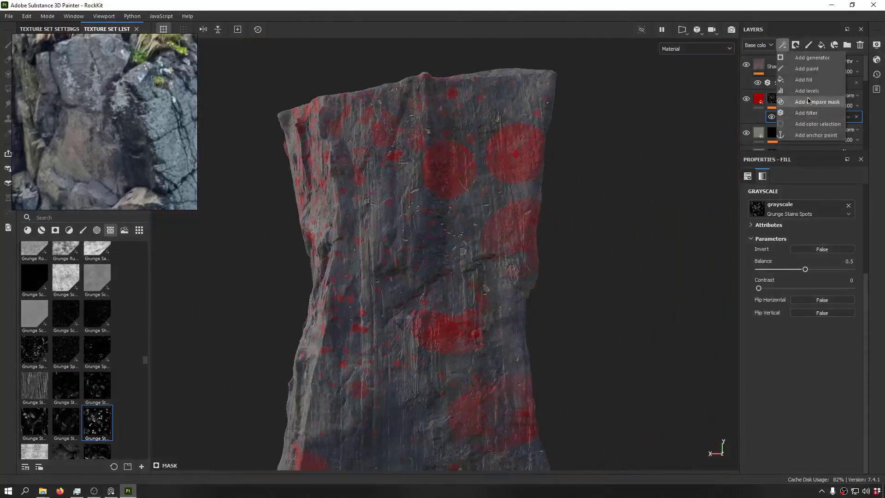
{"action": "left_click", "coordinate": [818, 113]}
{"action": "left_click", "coordinate": [804, 189]}
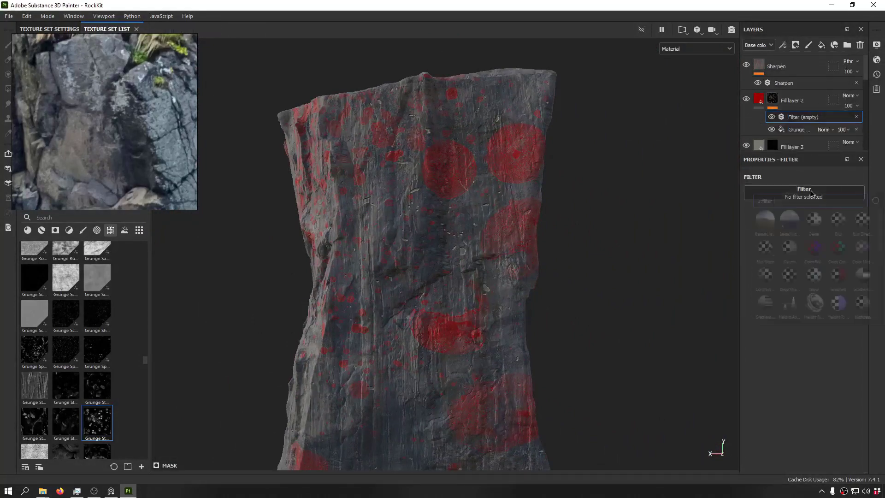
{"action": "scroll", "coordinate": [810, 266], "scroll_direction": "down", "scroll_amount": 5}
{"action": "left_click", "coordinate": [863, 304]}
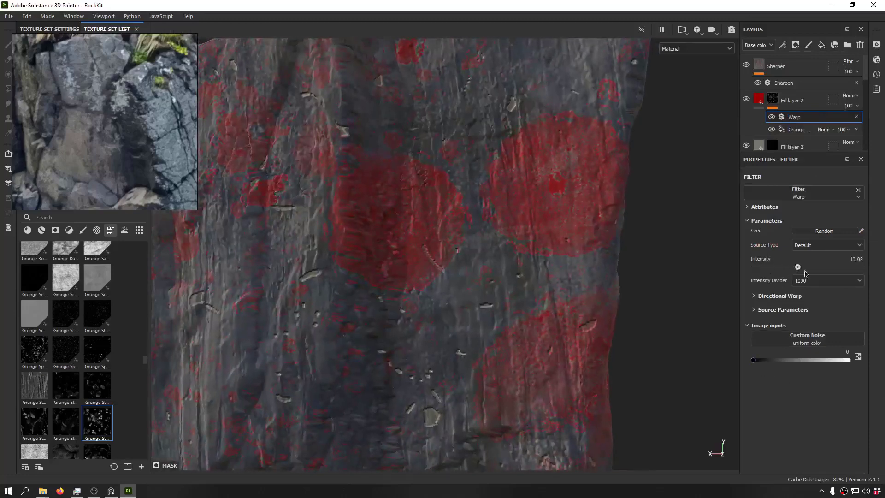
{"action": "left_click_drag", "start_coordinate": [796, 283], "coordinate": [797, 283]}
{"action": "left_click_drag", "start_coordinate": [503, 245], "coordinate": [469, 250], "text": "alt"}
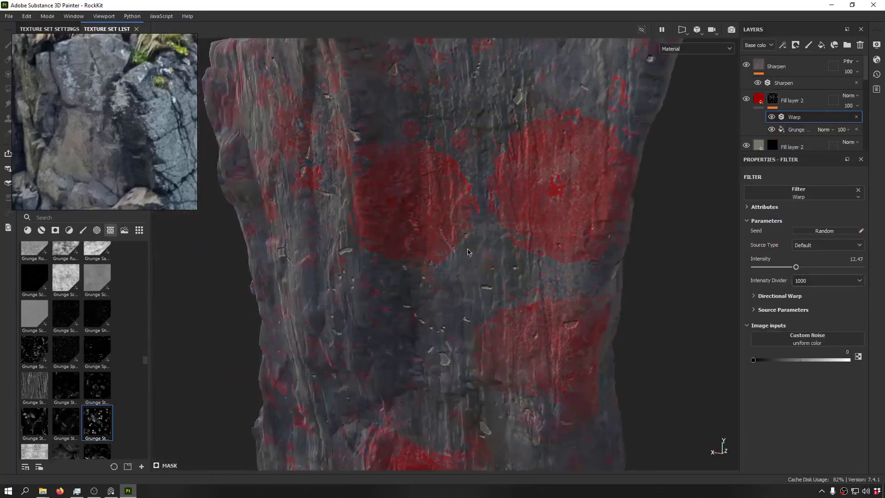
{"action": "right_click_drag", "start_coordinate": [468, 251], "coordinate": [510, 236], "text": "alt"}
Step: Sample a dark grey from the reference photo as the base color of the spots layer
{"action": "left_click", "coordinate": [759, 103]}
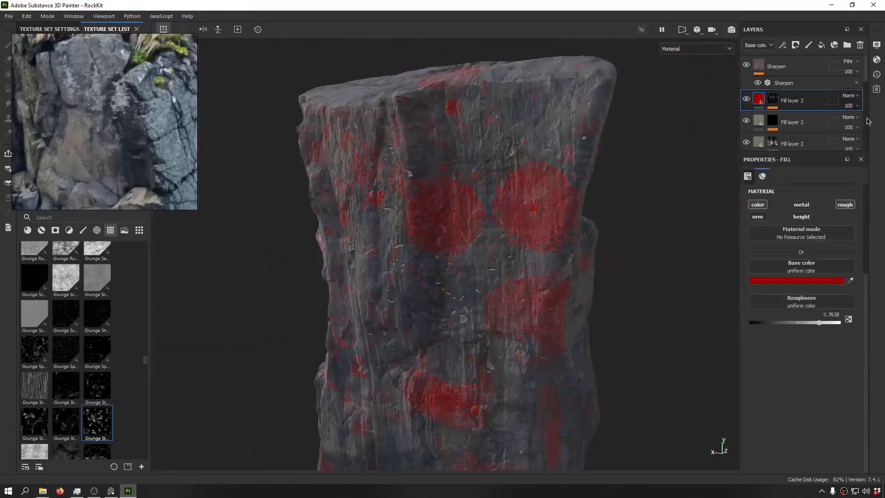
{"action": "left_click", "coordinate": [851, 281]}
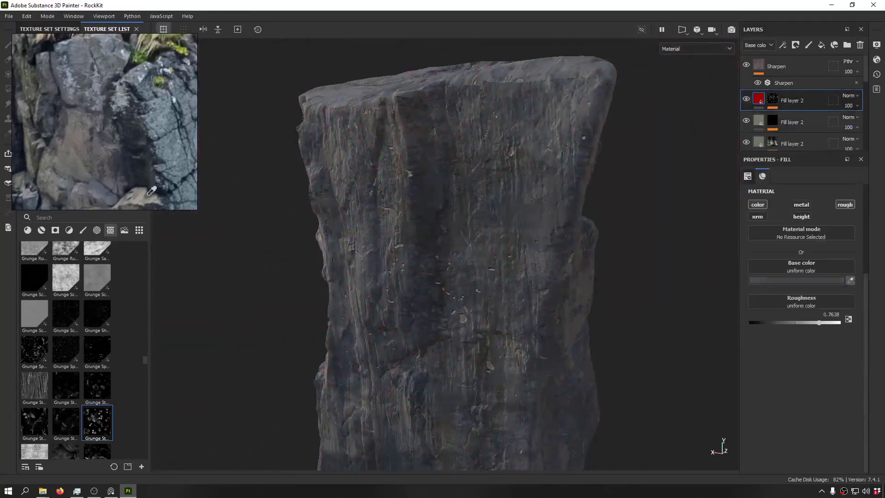
{"action": "mouse_move", "coordinate": [141, 201]}
{"action": "left_mouse_down"}
{"action": "mouse_move", "coordinate": [148, 160]}
{"action": "mouse_move", "coordinate": [160, 178]}
{"action": "mouse_move", "coordinate": [145, 196]}
{"action": "left_mouse_up"}
{"action": "left_click_drag", "start_coordinate": [520, 187], "coordinate": [405, 186], "text": "alt"}
{"action": "scroll", "coordinate": [428, 186], "scroll_direction": "down", "scroll_amount": 4}
{"action": "middle_click_drag", "start_coordinate": [430, 186], "coordinate": [427, 89], "text": "alt"}
{"action": "left_click_drag", "start_coordinate": [426, 89], "coordinate": [521, 97], "text": "alt"}
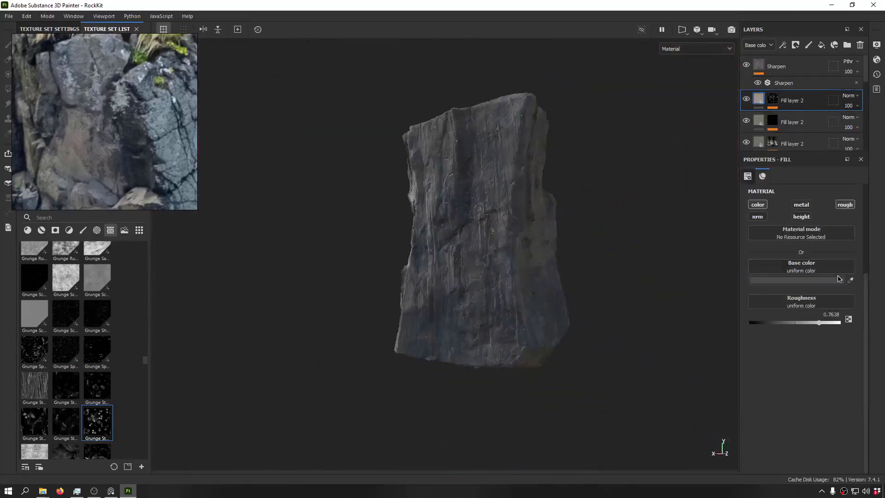
Step: Sample a pale grey-beige from the light stone in the reference photo as the spots layer's base color, about #9F9D93
{"action": "left_click", "coordinate": [853, 276]}
{"action": "left_click_drag", "start_coordinate": [149, 189], "coordinate": [144, 192]}
{"action": "scroll", "coordinate": [144, 194], "scroll_direction": "down", "scroll_amount": 5}
{"action": "scroll", "coordinate": [144, 199], "scroll_direction": "up", "scroll_amount": 6}
{"action": "middle_click_drag", "start_coordinate": [144, 200], "coordinate": [103, 132]}
{"action": "mouse_move", "coordinate": [258, 156]}
{"action": "left_mouse_down", "text": "alt"}
{"action": "mouse_move", "coordinate": [317, 180]}
{"action": "mouse_move", "coordinate": [443, 180]}
{"action": "mouse_move", "coordinate": [428, 147]}
{"action": "left_mouse_up", "text": "alt"}
{"action": "mouse_move", "coordinate": [427, 147]}
{"action": "right_mouse_down", "text": "shift"}
{"action": "mouse_move", "coordinate": [427, 158]}
{"action": "mouse_move", "coordinate": [363, 180]}
{"action": "mouse_move", "coordinate": [385, 197]}
{"action": "mouse_move", "coordinate": [411, 196]}
{"action": "right_mouse_up", "text": "shift"}
{"action": "left_click_drag", "start_coordinate": [412, 196], "coordinate": [523, 173], "text": "alt"}
{"action": "right_click_drag", "start_coordinate": [523, 173], "coordinate": [497, 180], "text": "shift"}
{"action": "mouse_move", "coordinate": [497, 180]}
{"action": "left_mouse_down", "text": "alt"}
{"action": "mouse_move", "coordinate": [389, 114]}
{"action": "mouse_move", "coordinate": [278, 80]}
{"action": "mouse_move", "coordinate": [836, 173]}
{"action": "mouse_move", "coordinate": [437, 185]}
{"action": "mouse_move", "coordinate": [461, 180]}
{"action": "left_mouse_up", "text": "alt"}
Step: Add a second fill above Grunge Stains Spots in the layer's mask, using Grunge Stains Leaky, and compare the mask with and without it
{"action": "left_click", "coordinate": [772, 99]}
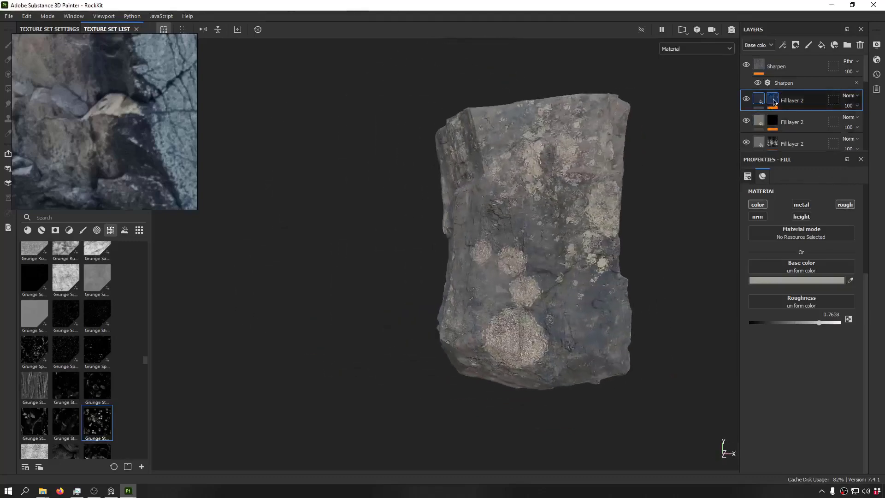
{"action": "left_click", "coordinate": [804, 129]}
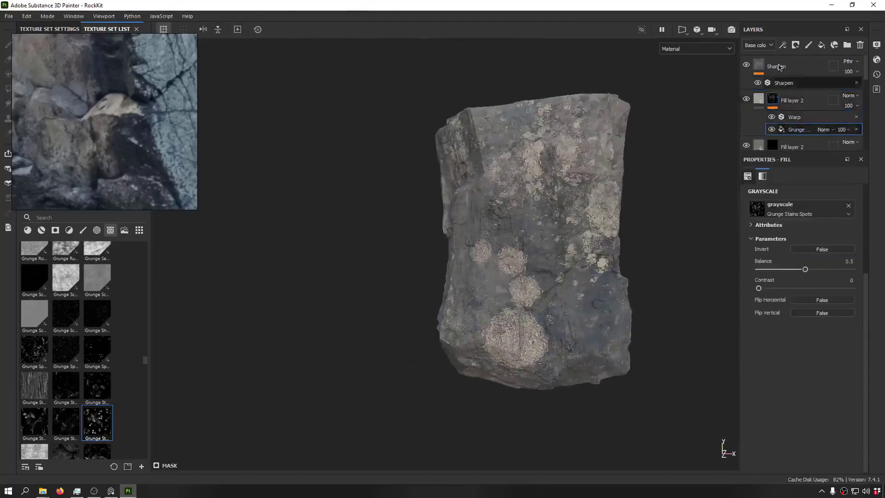
{"action": "left_click", "coordinate": [783, 45]}
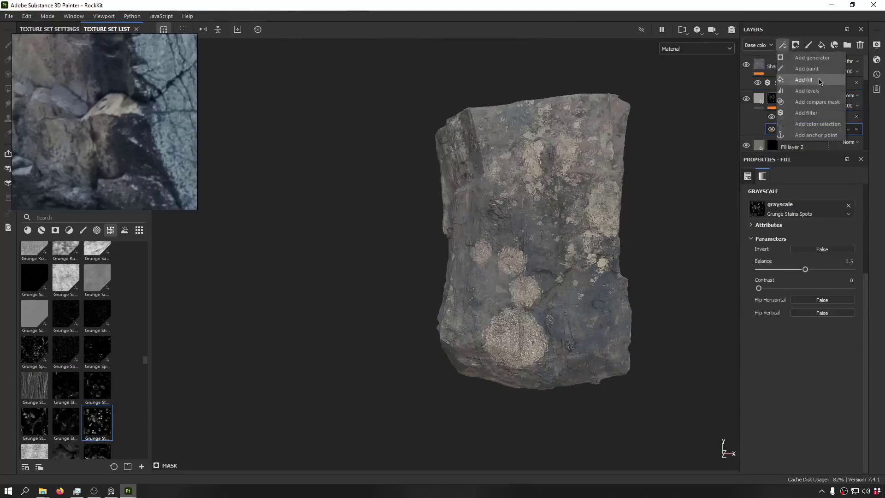
{"action": "left_click", "coordinate": [804, 79]}
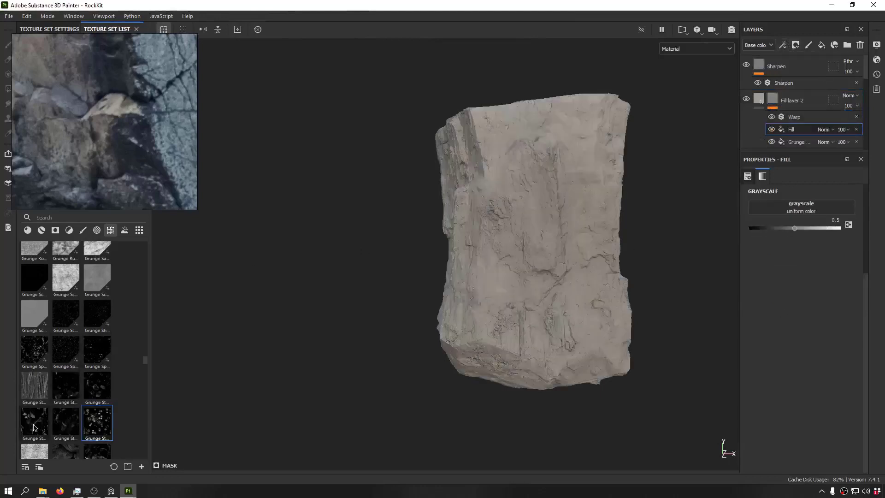
{"action": "left_click_drag", "start_coordinate": [34, 427], "coordinate": [813, 208]}
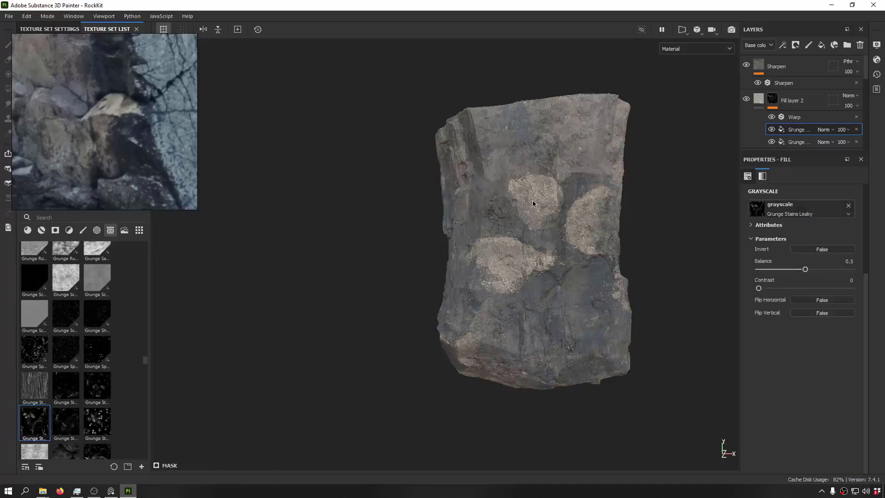
{"action": "left_click", "coordinate": [772, 130]}
{"action": "left_click", "coordinate": [771, 129]}
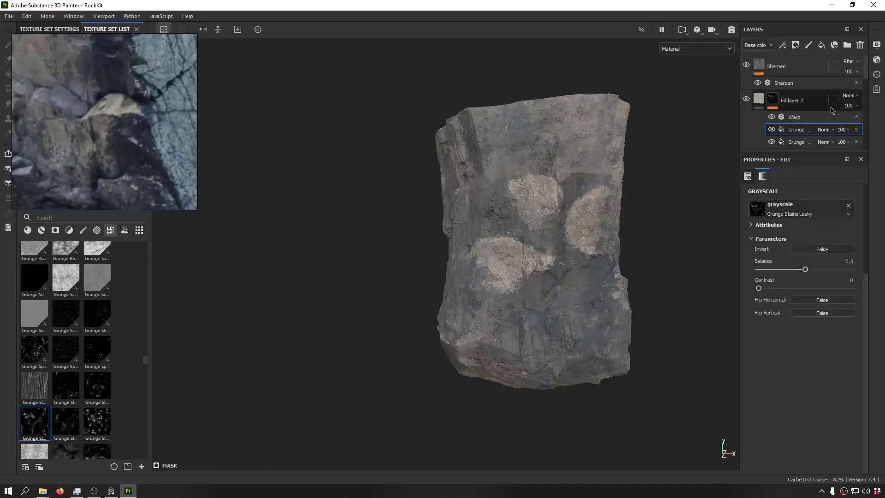
Step: Set the Grunge Stains Leaky fill in the mask to Multiply blending at 20 opacity
{"action": "left_click", "coordinate": [826, 128]}
{"action": "left_click", "coordinate": [832, 175]}
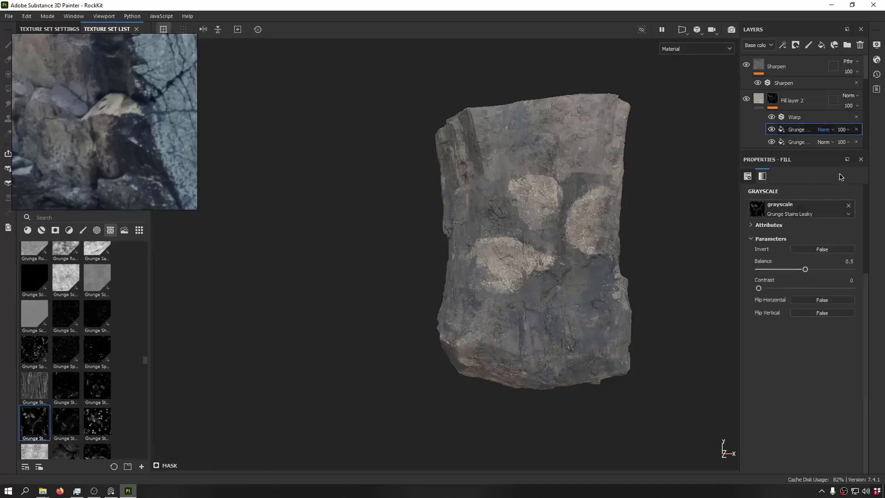
{"action": "left_click_drag", "start_coordinate": [580, 189], "coordinate": [494, 194], "text": "alt"}
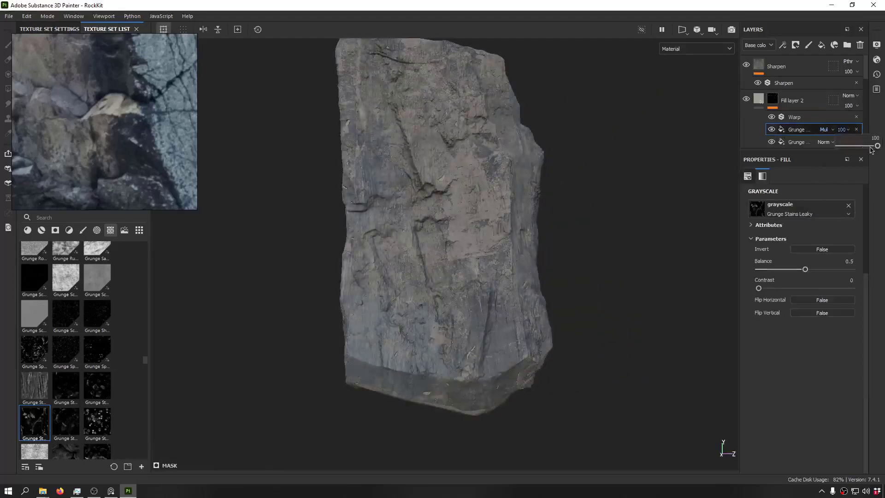
{"action": "mouse_move", "coordinate": [849, 148]}
{"action": "left_mouse_down"}
{"action": "mouse_move", "coordinate": [868, 158]}
{"action": "mouse_move", "coordinate": [846, 159]}
{"action": "left_mouse_up"}
{"action": "left_click_drag", "start_coordinate": [472, 162], "coordinate": [391, 148], "text": "alt"}
{"action": "right_click_drag", "start_coordinate": [443, 159], "coordinate": [484, 196], "text": "shift"}
{"action": "left_click_drag", "start_coordinate": [484, 196], "coordinate": [323, 203], "text": "alt"}
{"action": "right_click_drag", "start_coordinate": [322, 202], "coordinate": [630, 170], "text": "shift"}
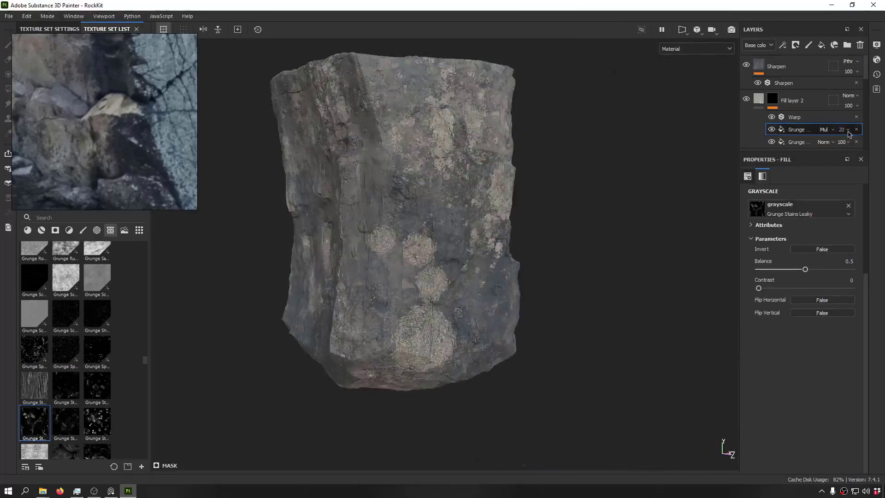
Step: Darken the spots layer's base color to a neutral grey, about #81817D, and check it in the base color view
{"action": "left_click_drag", "start_coordinate": [464, 192], "coordinate": [459, 217], "text": "alt"}
{"action": "scroll", "coordinate": [548, 193], "scroll_direction": "down", "scroll_amount": 3}
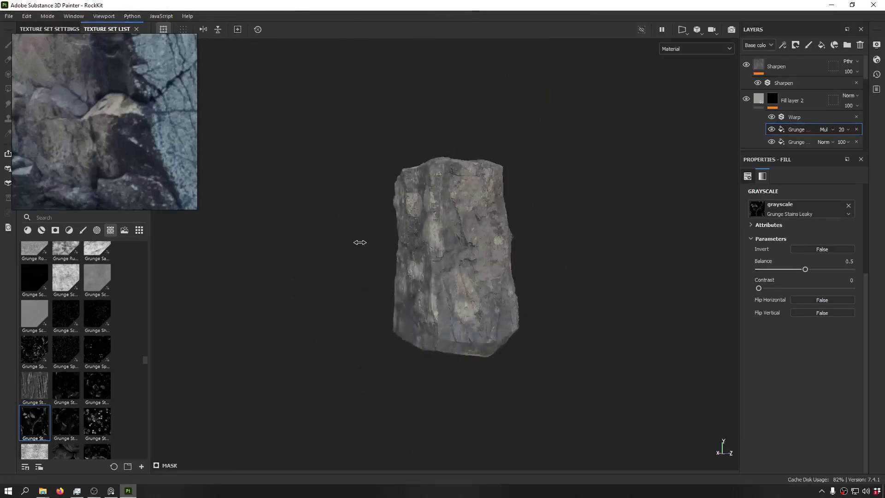
{"action": "left_click_drag", "start_coordinate": [372, 231], "coordinate": [609, 189], "text": "alt"}
{"action": "left_click", "coordinate": [758, 100]}
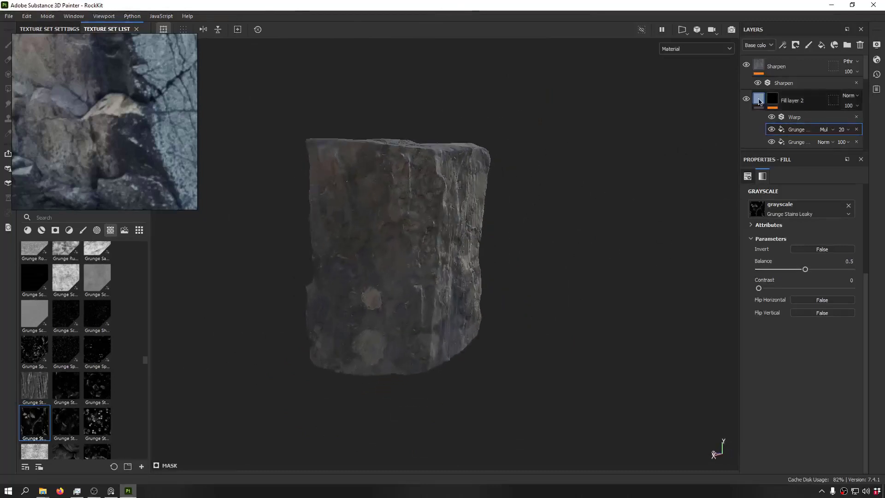
{"action": "left_click", "coordinate": [827, 280]}
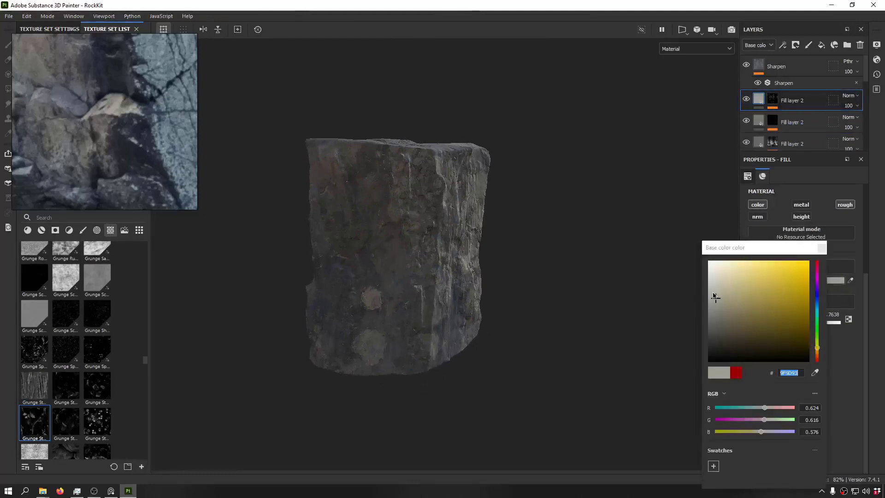
{"action": "left_click_drag", "start_coordinate": [713, 295], "coordinate": [713, 303]}
{"action": "left_click_drag", "start_coordinate": [461, 276], "coordinate": [368, 215], "text": "alt"}
{"action": "key", "text": "c"}
{"action": "scroll", "coordinate": [497, 238], "scroll_direction": "up", "scroll_amount": 7}
{"action": "key", "text": "f"}
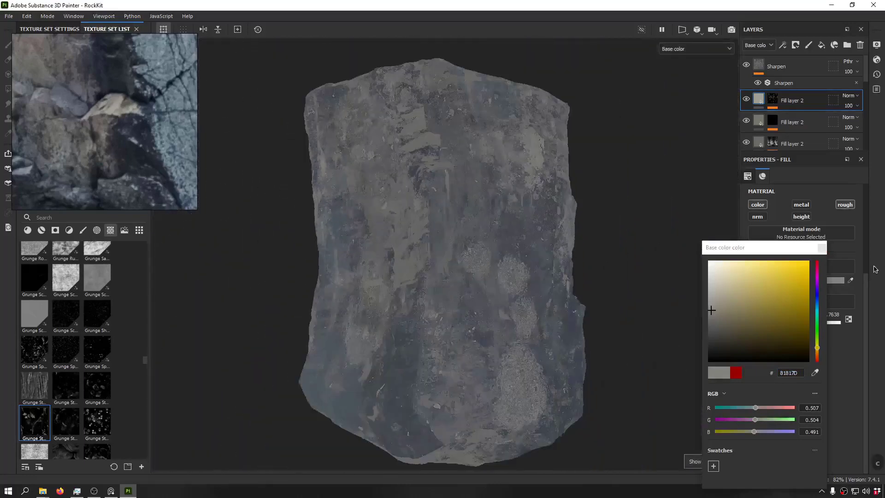
{"action": "left_click", "coordinate": [823, 248]}
Step: Examine the spots in the base color and material views, and browse the grunge textures and smart masks for further detail
{"action": "left_click_drag", "start_coordinate": [613, 240], "coordinate": [612, 326], "text": "alt"}
{"action": "left_click_drag", "start_coordinate": [432, 263], "coordinate": [563, 241], "text": "alt"}
{"action": "scroll", "coordinate": [128, 364], "scroll_direction": "down", "scroll_amount": 3}
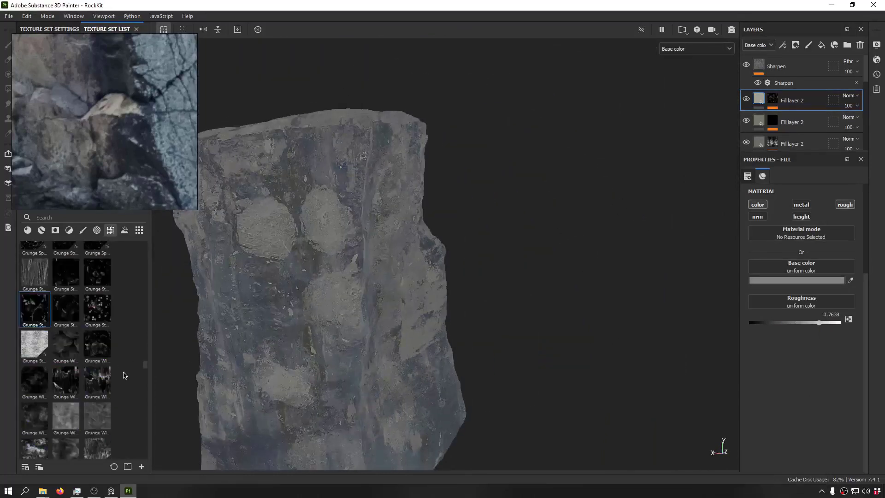
{"action": "scroll", "coordinate": [123, 376], "scroll_direction": "down", "scroll_amount": 6}
{"action": "scroll", "coordinate": [123, 378], "scroll_direction": "up", "scroll_amount": 14}
{"action": "left_click_drag", "start_coordinate": [433, 226], "coordinate": [493, 167], "text": "alt"}
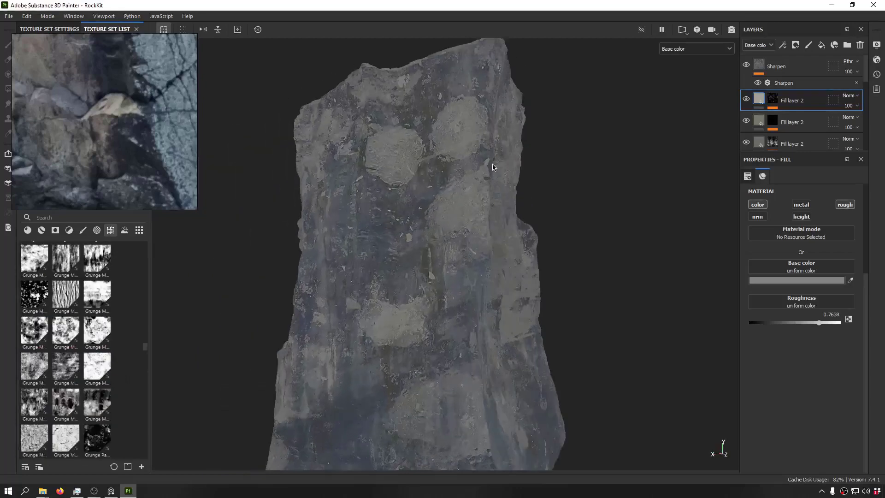
{"action": "key", "text": "m"}
{"action": "right_click_drag", "start_coordinate": [482, 173], "coordinate": [405, 197], "text": "alt"}
{"action": "left_click_drag", "start_coordinate": [405, 197], "coordinate": [526, 185], "text": "alt"}
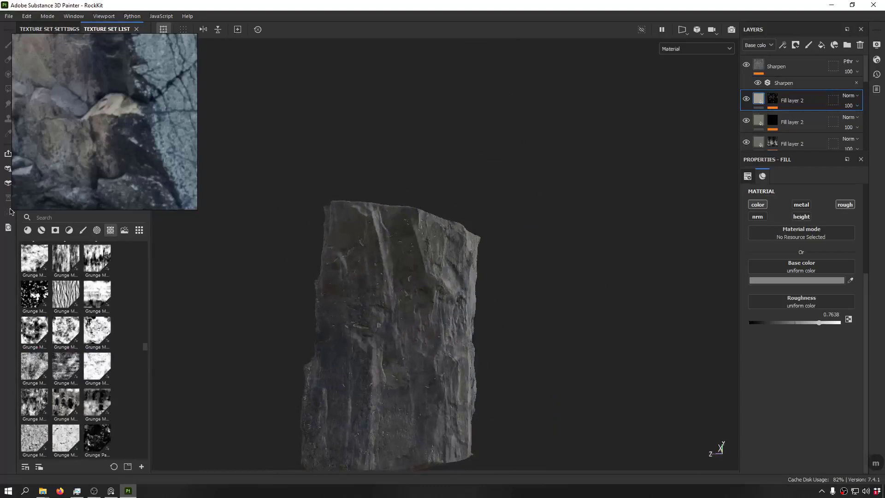
{"action": "left_click", "coordinate": [55, 230]}
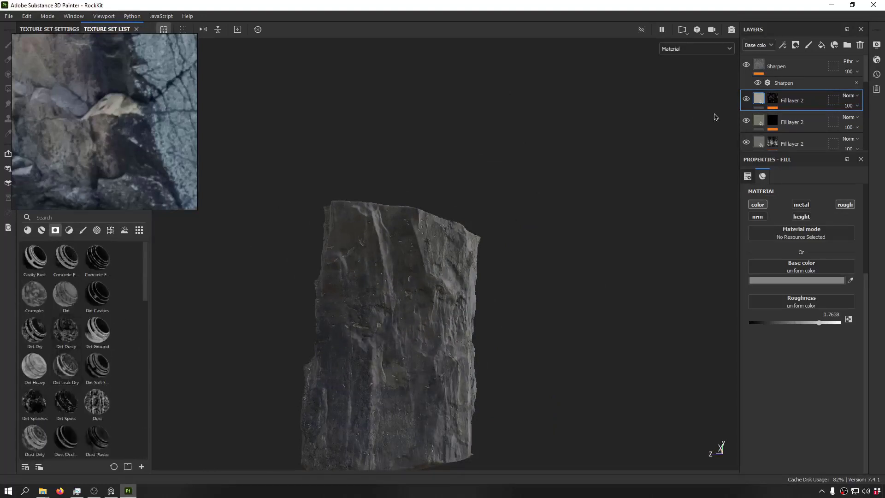
Step: Group all the layers below Sharpen into a folder and name it Procedurals
{"action": "scroll", "coordinate": [807, 108], "scroll_direction": "down", "scroll_amount": 2}
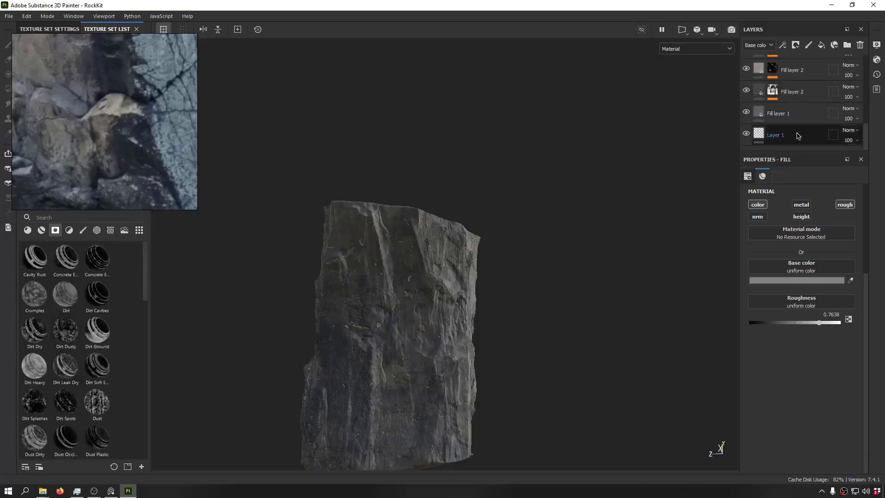
{"action": "left_click", "coordinate": [798, 127], "text": "shift"}
{"action": "scroll", "coordinate": [798, 102], "scroll_direction": "up", "scroll_amount": 2}
{"action": "key", "text": "ctrl+g"}
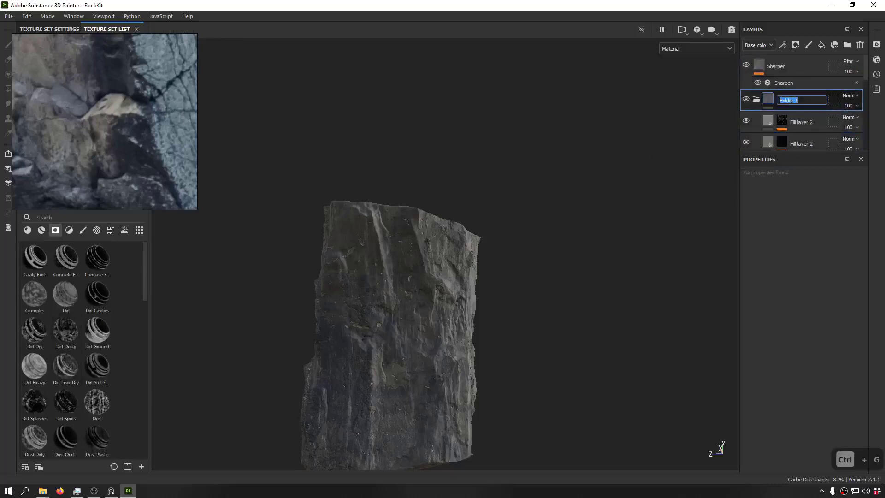
{"action": "type", "text": "o"}
{"action": "key", "text": "shift+BackSpace"}
{"action": "type", "text": "Proce"}
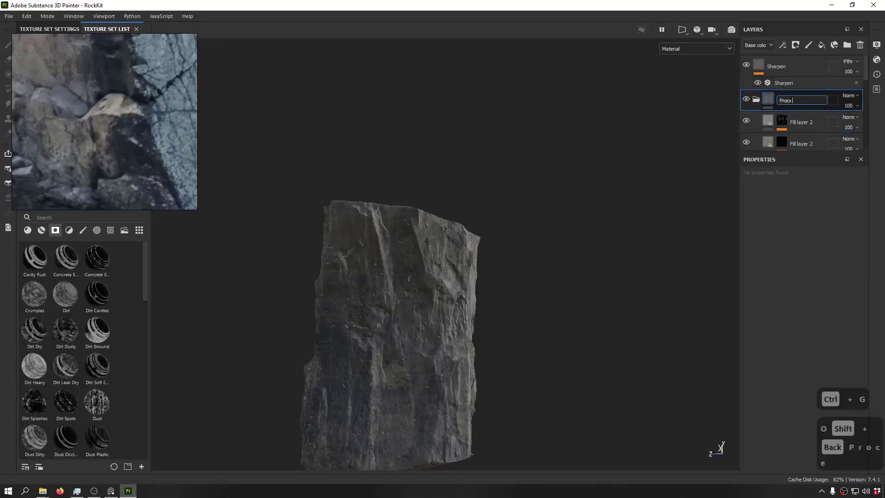
{"action": "type", "text": "durals"}
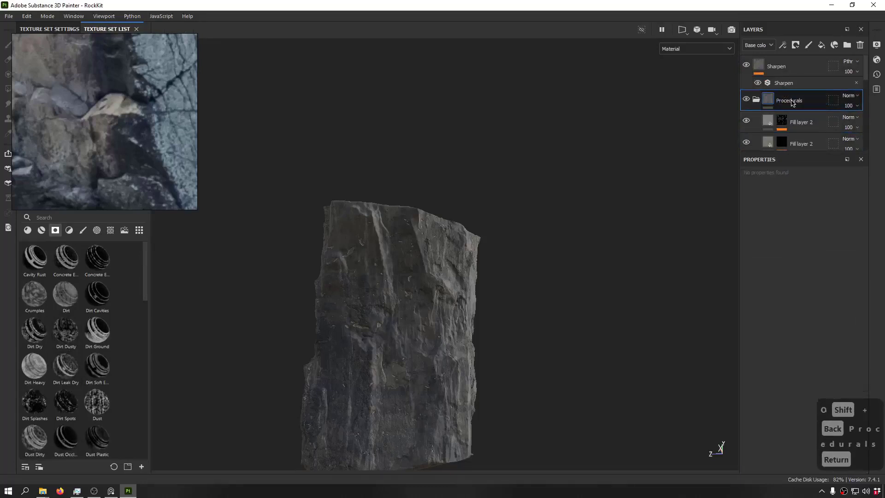
{"action": "key", "text": "Return"}
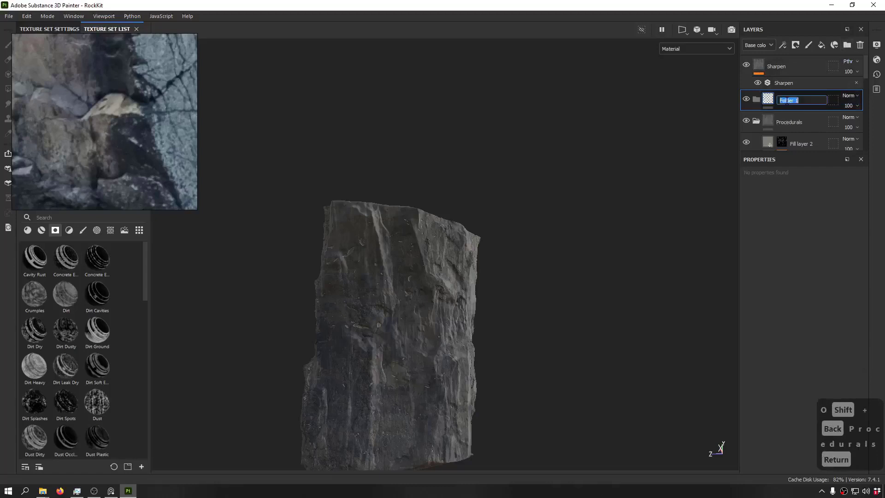
Step: Add a new folder named SmartMasks above the Procedurals folder
{"action": "type", "text": "Sma"}
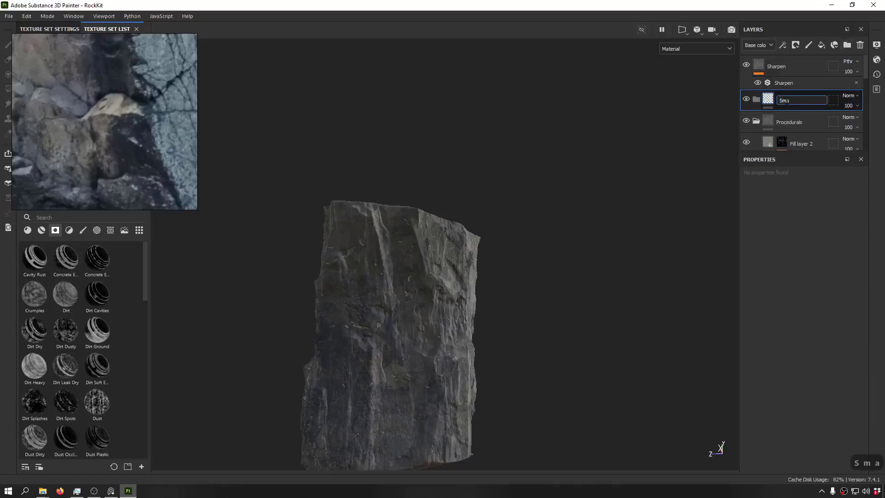
{"action": "type", "text": "rtMasks"}
{"action": "key", "text": "Return"}
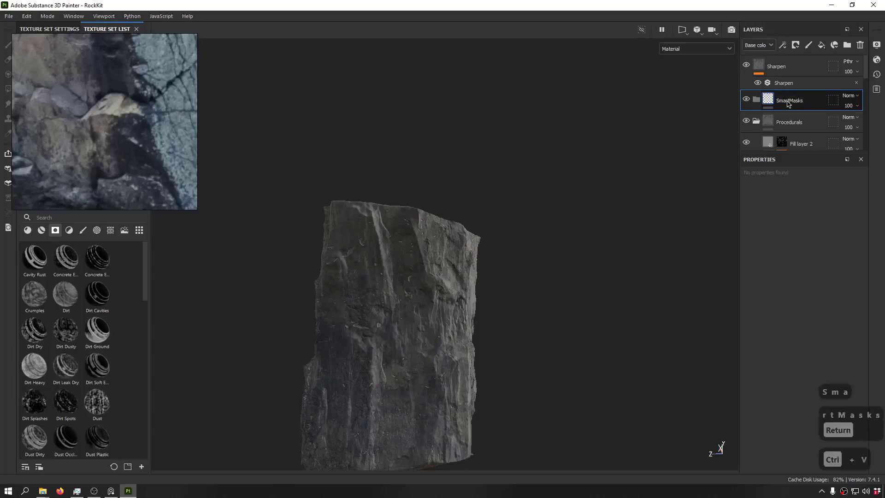
Step: Paste the red fill layer into the SmartMasks folder, remove the fill effect from its black mask and copy the cleaned layer
{"action": "key", "text": "ctrl+v"}
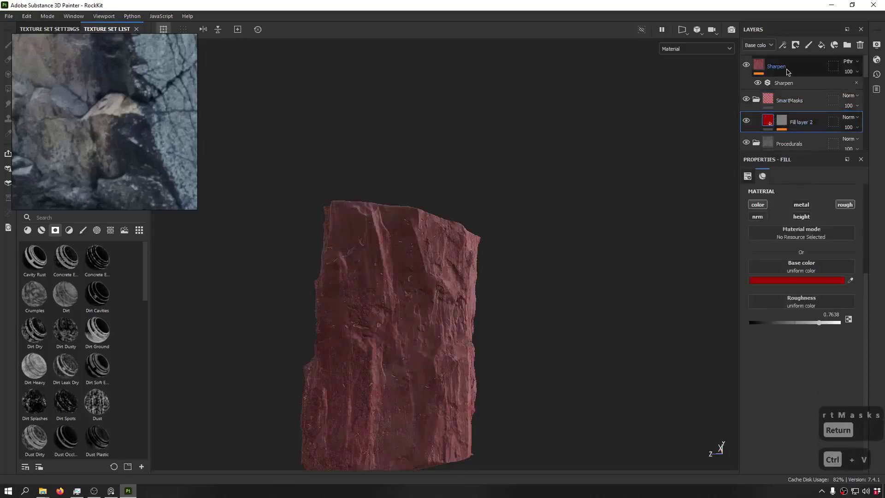
{"action": "left_click", "coordinate": [788, 124]}
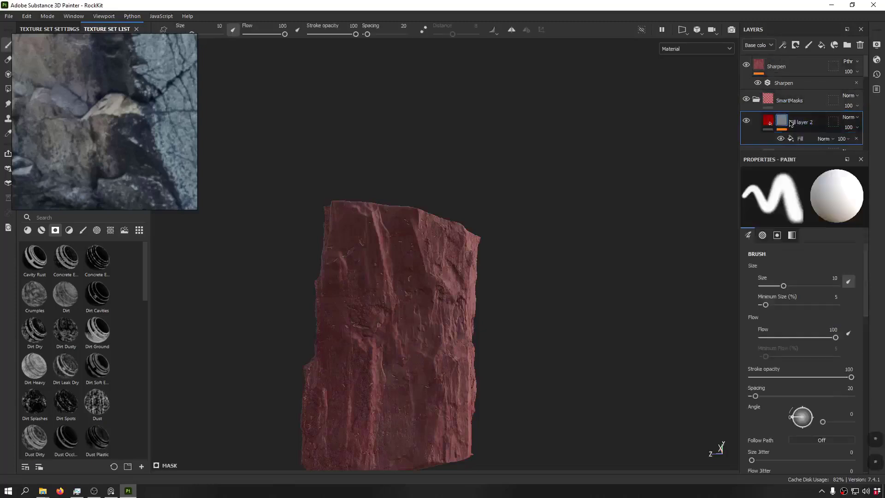
{"action": "left_click", "coordinate": [857, 140]}
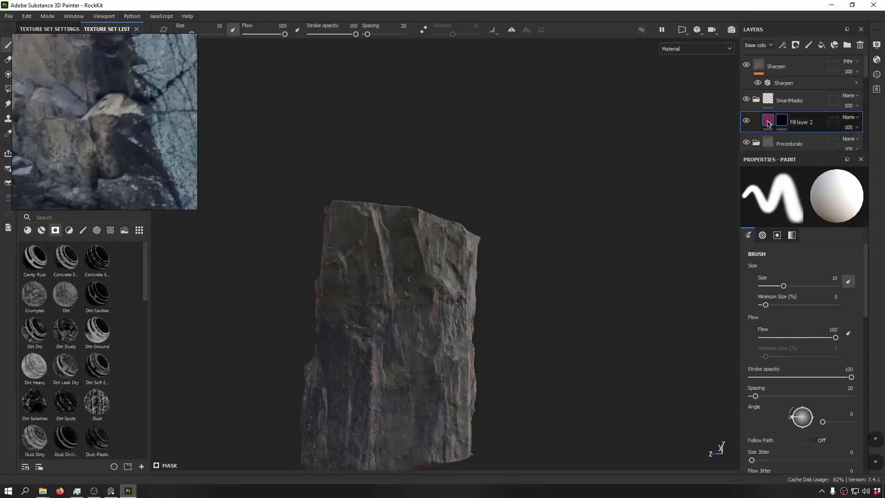
{"action": "left_click", "coordinate": [768, 123]}
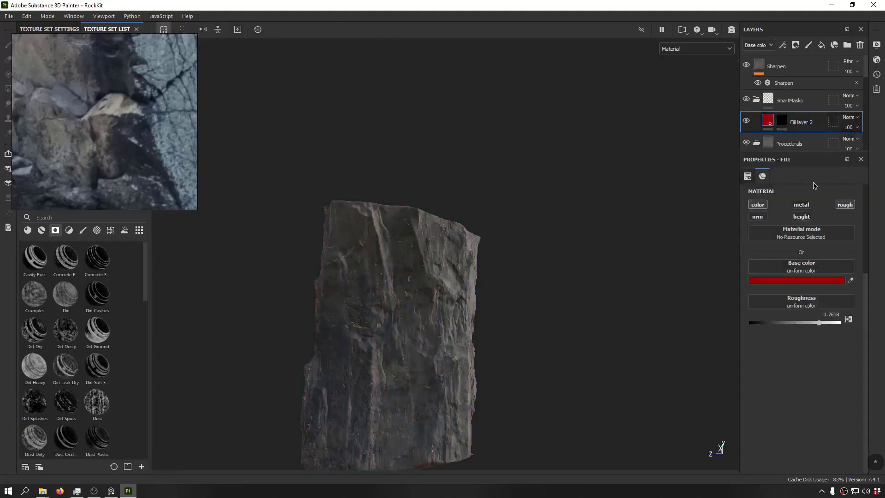
{"action": "key", "text": "ctrl+c"}
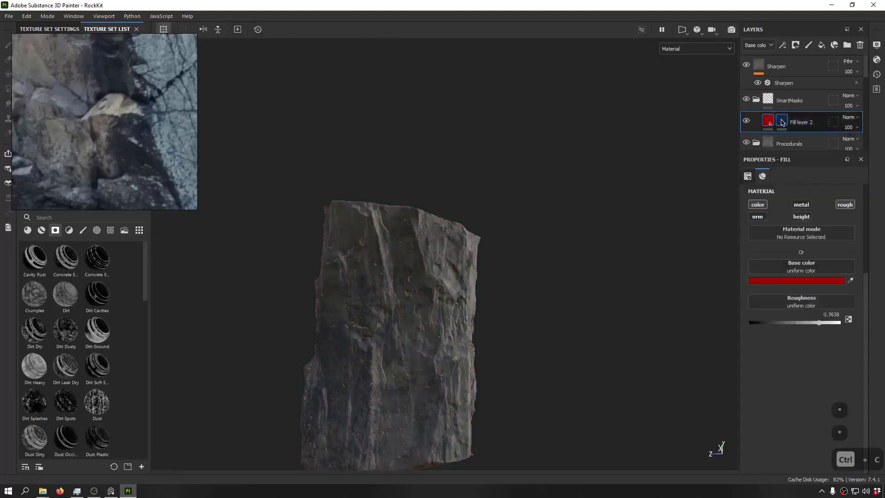
{"action": "left_click", "coordinate": [783, 123]}
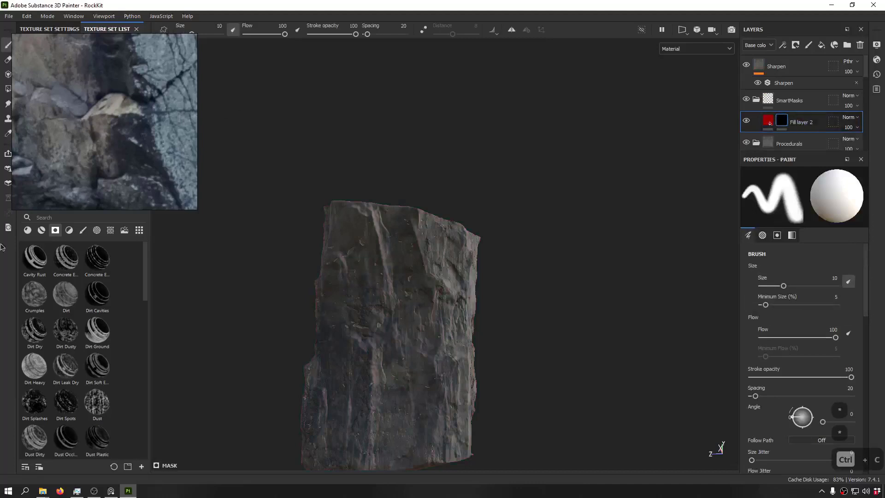
Step: Apply the Cavity Rust smart mask to the red fill layer's mask
{"action": "right_click_drag", "start_coordinate": [383, 185], "coordinate": [465, 203], "text": "shift"}
{"action": "left_click_drag", "start_coordinate": [466, 203], "coordinate": [392, 219], "text": "alt"}
{"action": "middle_click_drag", "start_coordinate": [392, 219], "coordinate": [403, 175], "text": "alt"}
{"action": "left_click_drag", "start_coordinate": [402, 175], "coordinate": [296, 147], "text": "alt"}
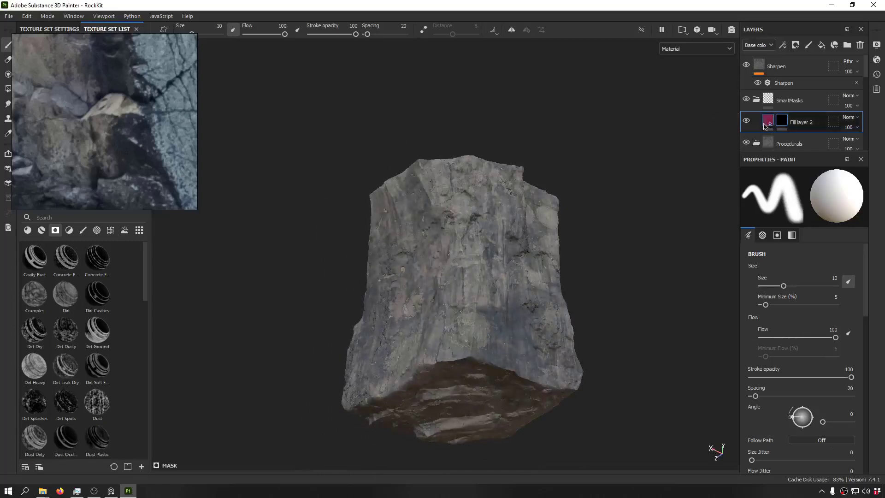
{"action": "left_click", "coordinate": [768, 123]}
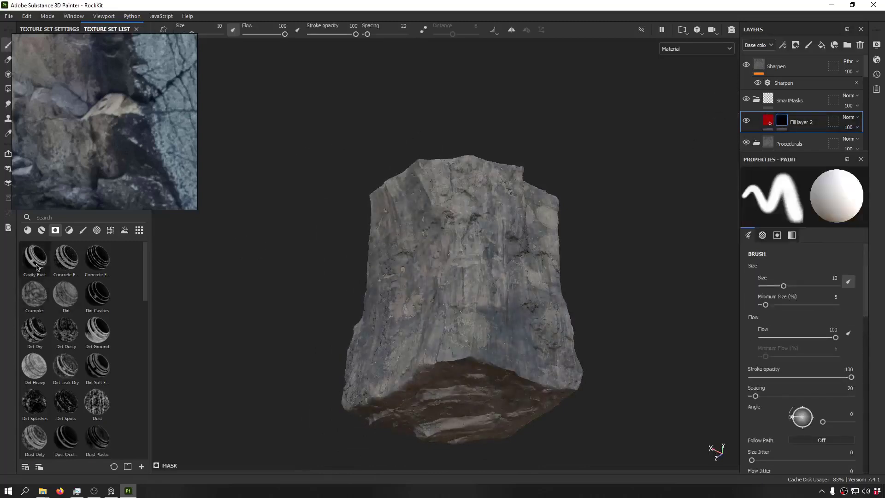
{"action": "left_click_drag", "start_coordinate": [36, 266], "coordinate": [784, 122]}
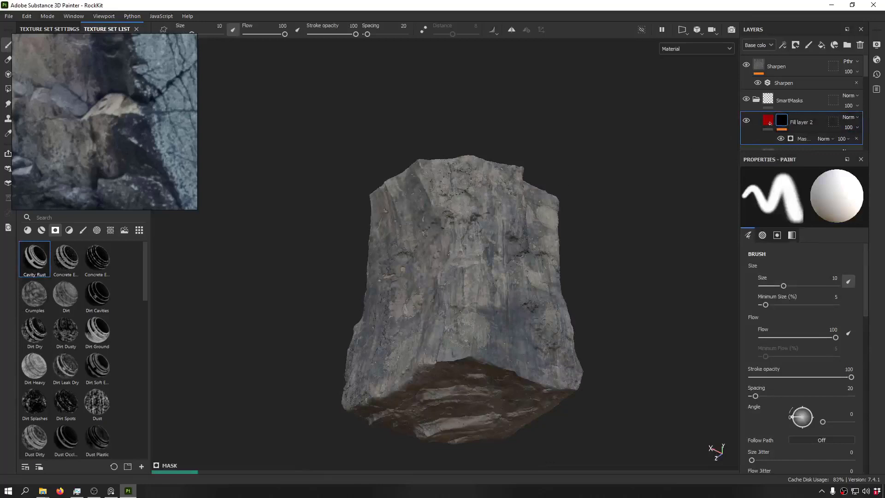
Step: Examine how the Cavity Rust mask spreads the red fill over the rock's different sides
{"action": "left_click_drag", "start_coordinate": [367, 174], "coordinate": [605, 217], "text": "alt"}
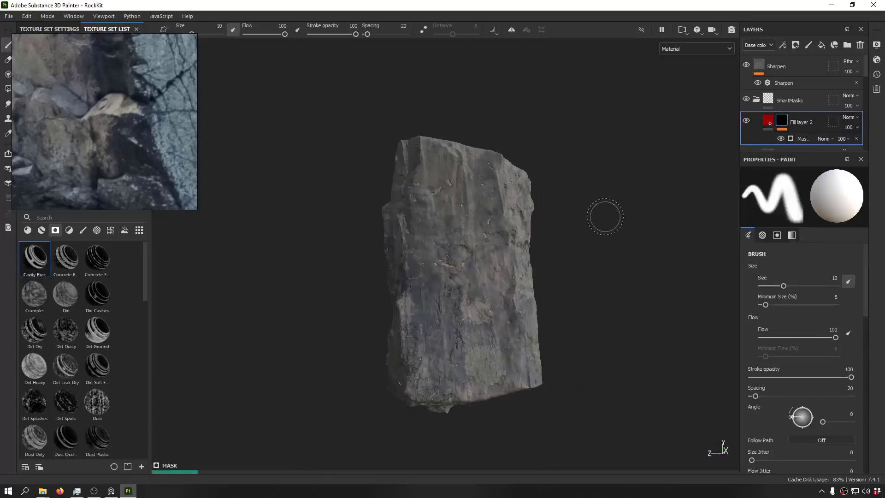
{"action": "left_click_drag", "start_coordinate": [262, 332], "coordinate": [691, 269], "text": "alt"}
{"action": "right_click_drag", "start_coordinate": [415, 242], "coordinate": [378, 235], "text": "shift"}
{"action": "left_click_drag", "start_coordinate": [378, 235], "coordinate": [397, 173], "text": "alt"}
{"action": "scroll", "coordinate": [393, 177], "scroll_direction": "up", "scroll_amount": 8}
{"action": "right_click_drag", "start_coordinate": [470, 173], "coordinate": [428, 211], "text": "shift"}
{"action": "scroll", "coordinate": [427, 211], "scroll_direction": "down", "scroll_amount": 3}
{"action": "left_click_drag", "start_coordinate": [427, 211], "coordinate": [595, 217], "text": "alt"}
{"action": "right_click_drag", "start_coordinate": [595, 217], "coordinate": [659, 207], "text": "shift"}
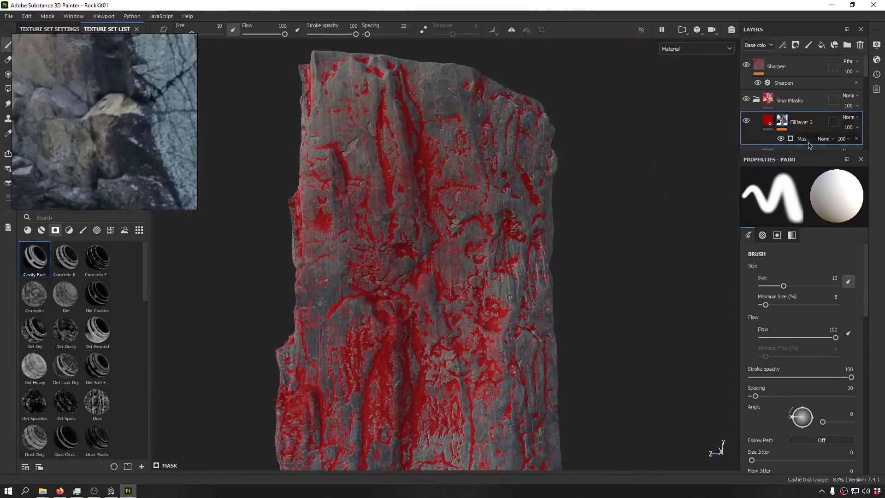
Step: Set the Cavity Rust mask generator's Global Balance to 0.4 and check the red coverage around the rock
{"action": "left_click", "coordinate": [807, 140]}
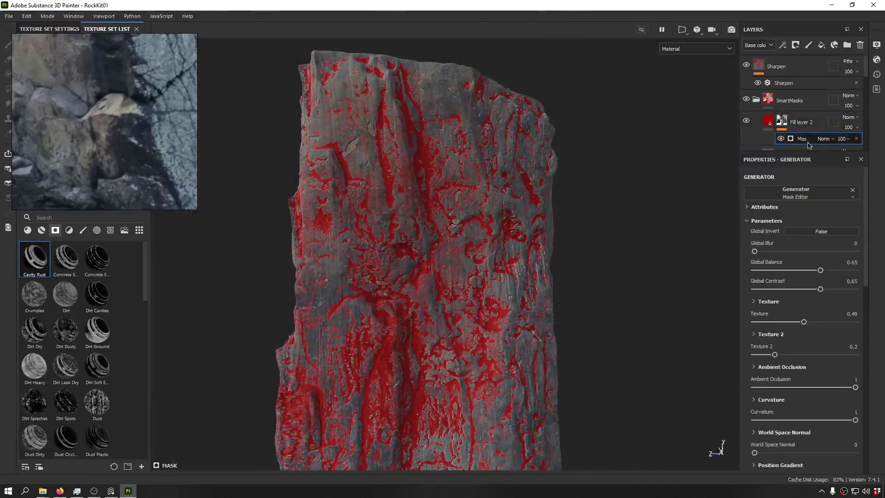
{"action": "left_click_drag", "start_coordinate": [821, 272], "coordinate": [782, 275]}
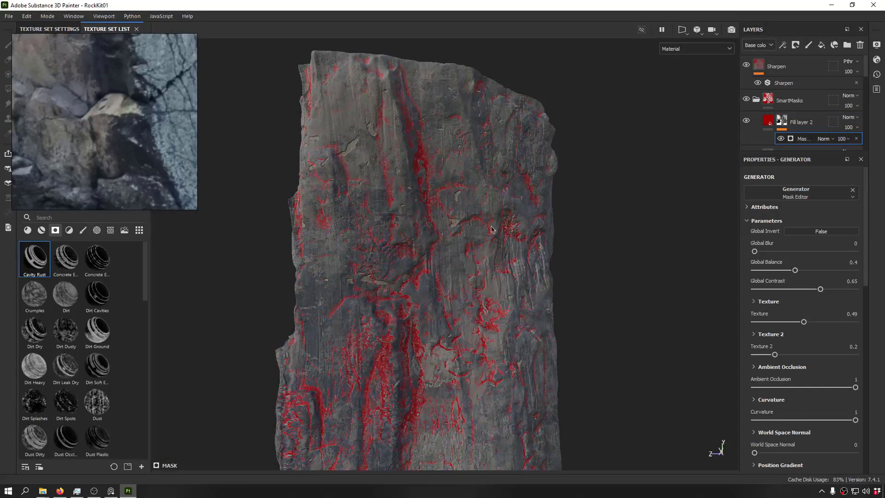
{"action": "left_click_drag", "start_coordinate": [397, 261], "coordinate": [362, 265], "text": "alt"}
{"action": "left_click_drag", "start_coordinate": [361, 265], "coordinate": [332, 267], "text": "alt"}
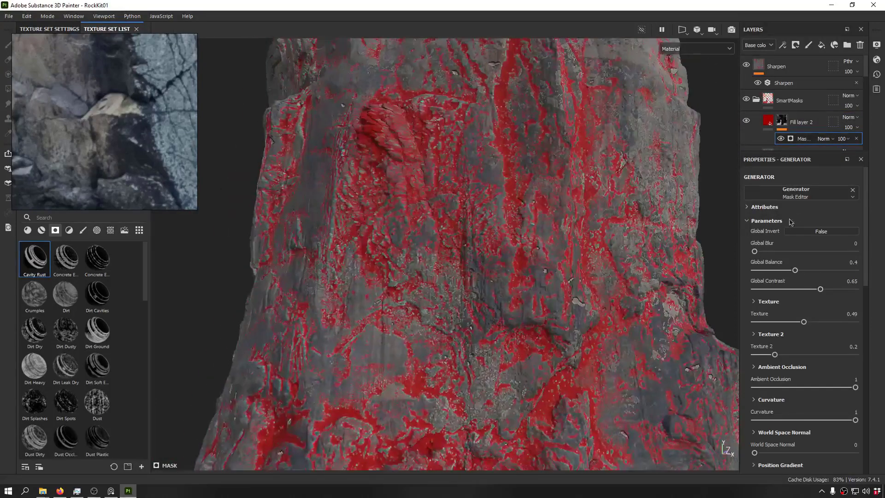
{"action": "left_click_drag", "start_coordinate": [424, 233], "coordinate": [501, 241], "text": "alt"}
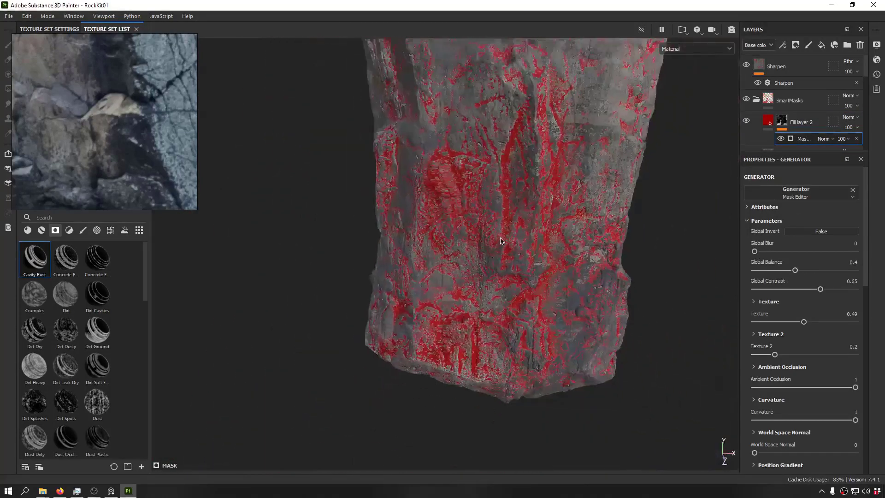
{"action": "middle_click_drag", "start_coordinate": [501, 241], "coordinate": [411, 244], "text": "alt"}
{"action": "left_click_drag", "start_coordinate": [410, 244], "coordinate": [332, 184], "text": "alt"}
{"action": "scroll", "coordinate": [445, 246], "scroll_direction": "down", "scroll_amount": 4}
{"action": "mouse_move", "coordinate": [332, 184]}
{"action": "right_mouse_down", "text": "shift"}
{"action": "mouse_move", "coordinate": [394, 182]}
{"action": "mouse_move", "coordinate": [314, 189]}
{"action": "mouse_move", "coordinate": [320, 195]}
{"action": "right_mouse_up", "text": "shift"}
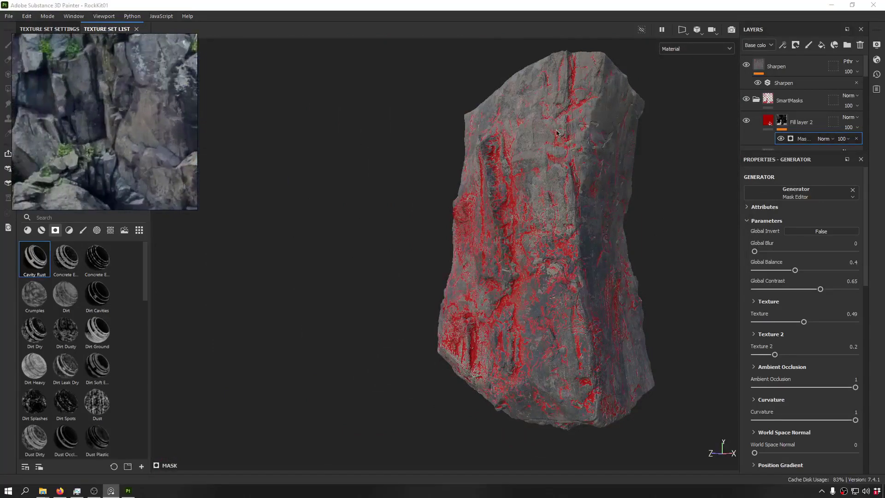
{"action": "left_click_drag", "start_coordinate": [557, 133], "coordinate": [707, 166], "text": "alt"}
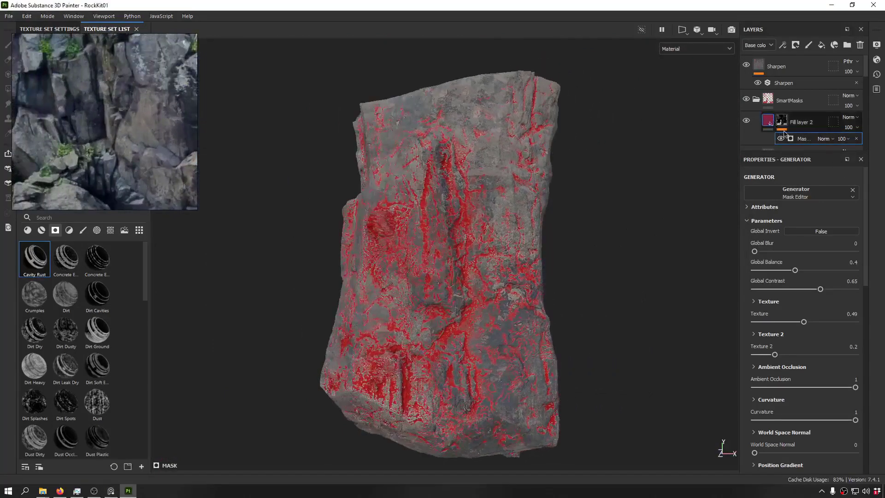
Step: Replace the cavity layer's red base color with a grey sampled from the rock reference photo
{"action": "left_click", "coordinate": [784, 131]}
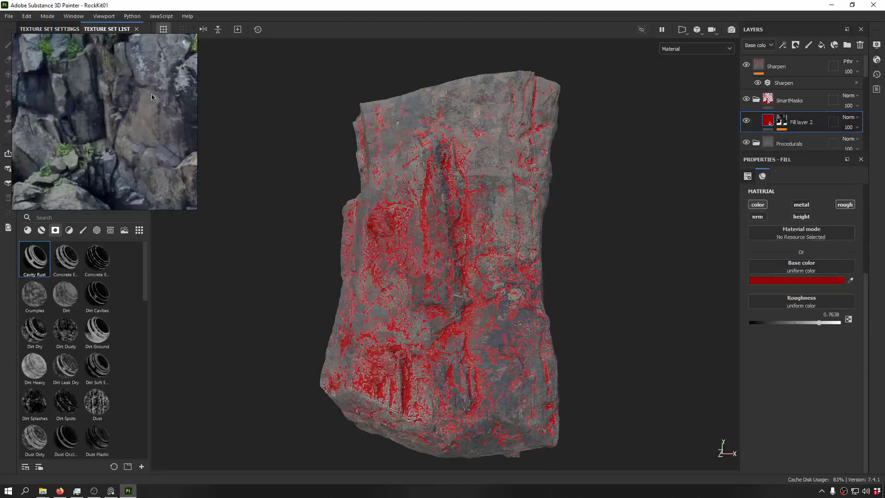
{"action": "left_click", "coordinate": [851, 281]}
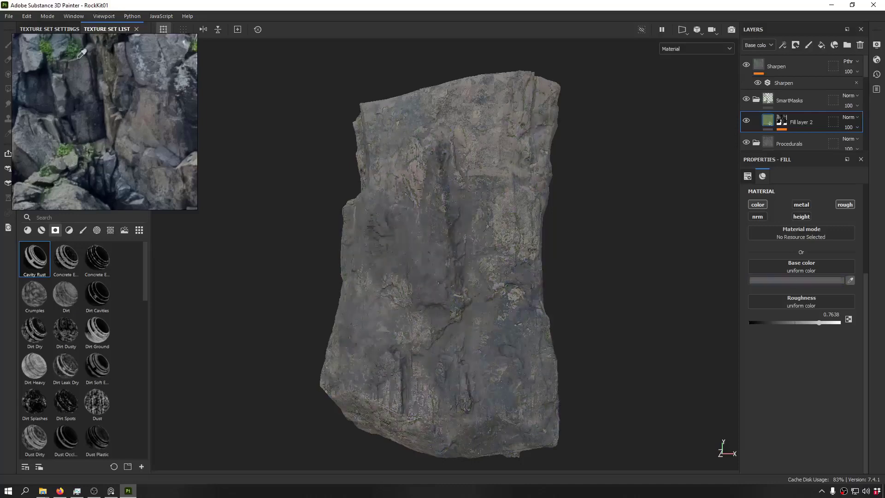
{"action": "left_click", "coordinate": [108, 87]}
Step: Examine the recolored cavity layer on all sides of the rock, up close and from a distance
{"action": "left_click_drag", "start_coordinate": [535, 185], "coordinate": [375, 191], "text": "alt"}
{"action": "left_click_drag", "start_coordinate": [705, 198], "coordinate": [544, 159], "text": "alt"}
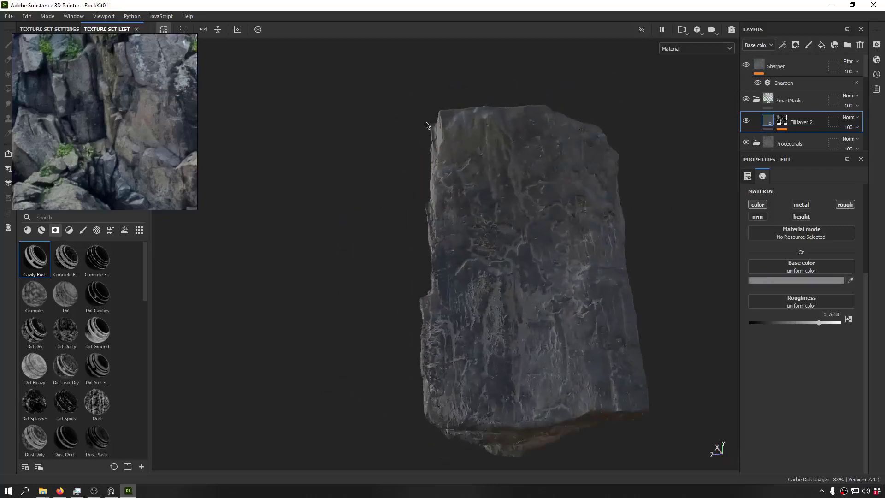
{"action": "right_click_drag", "start_coordinate": [544, 159], "coordinate": [516, 159], "text": "shift"}
{"action": "left_click_drag", "start_coordinate": [516, 175], "coordinate": [362, 143], "text": "alt"}
{"action": "left_click_drag", "start_coordinate": [362, 143], "coordinate": [365, 198], "text": "ctrl+alt"}
{"action": "right_click_drag", "start_coordinate": [365, 198], "coordinate": [461, 226], "text": "alt"}
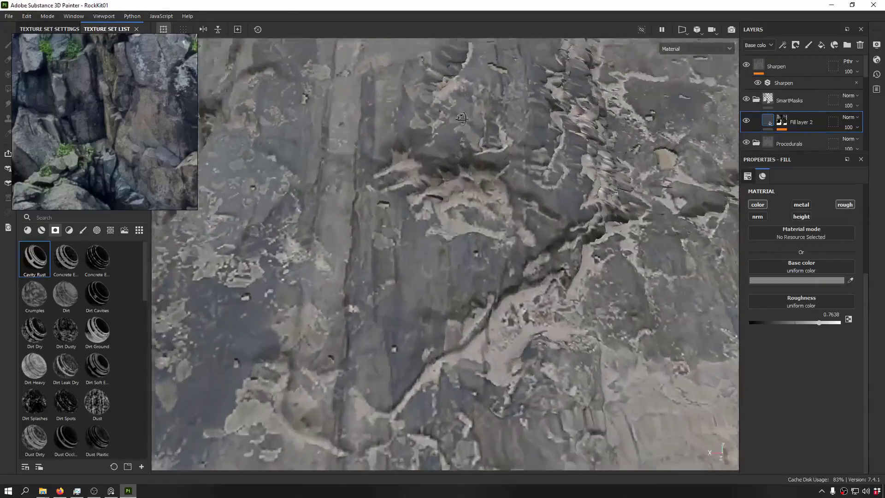
{"action": "left_click_drag", "start_coordinate": [461, 226], "coordinate": [527, 100], "text": "alt"}
{"action": "right_click_drag", "start_coordinate": [526, 100], "coordinate": [512, 111], "text": "shift"}
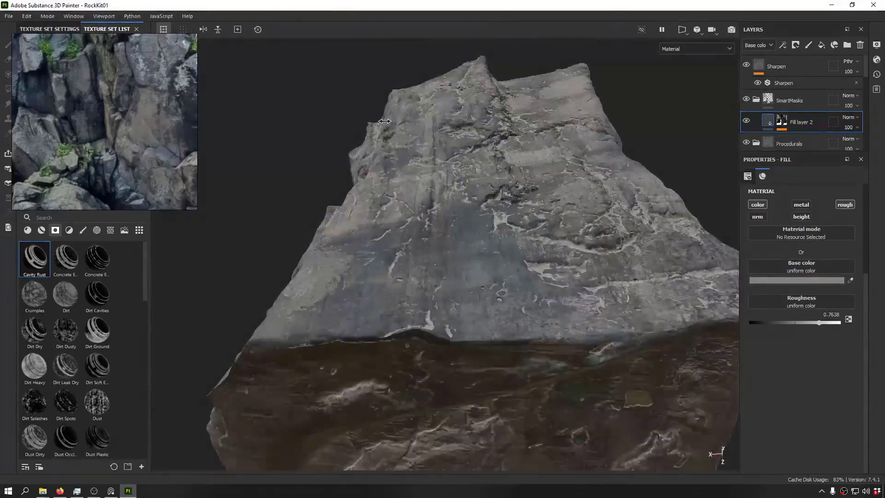
{"action": "left_click_drag", "start_coordinate": [511, 111], "coordinate": [493, 222], "text": "alt"}
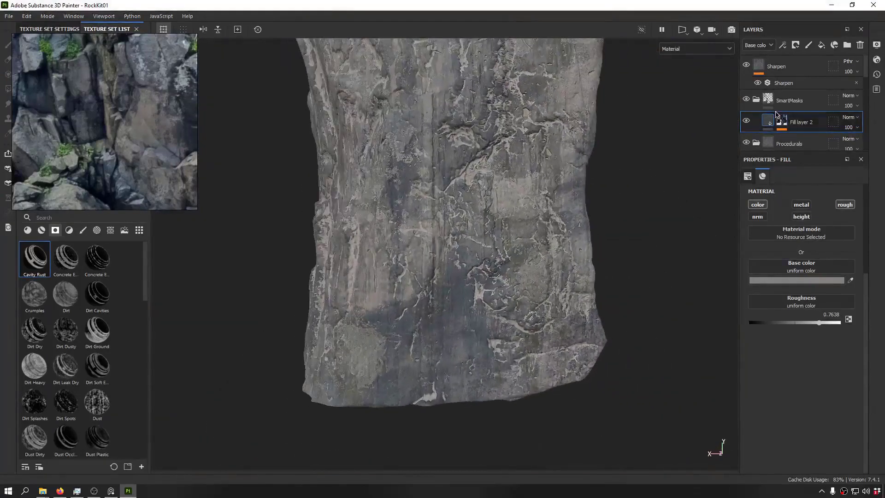
Step: Lower the cavity mask generator's Global Balance to 0.3 and check the thinner coverage around the rock
{"action": "left_click", "coordinate": [781, 119]}
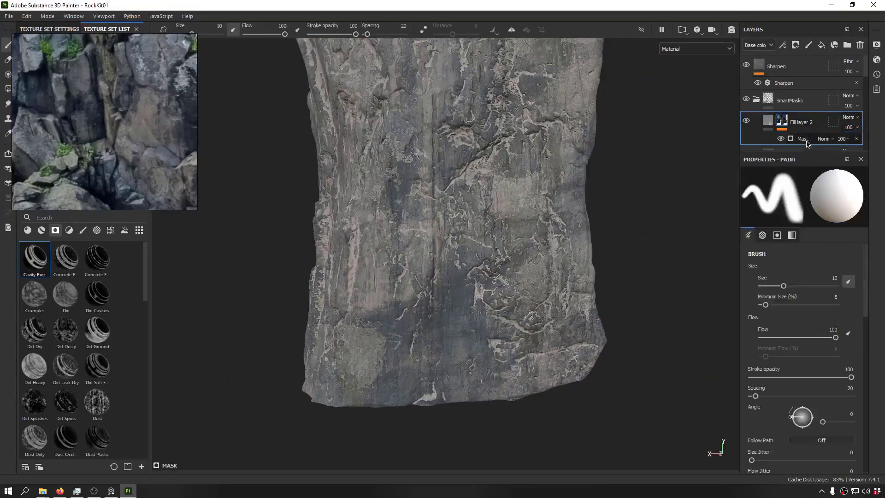
{"action": "left_click", "coordinate": [806, 140]}
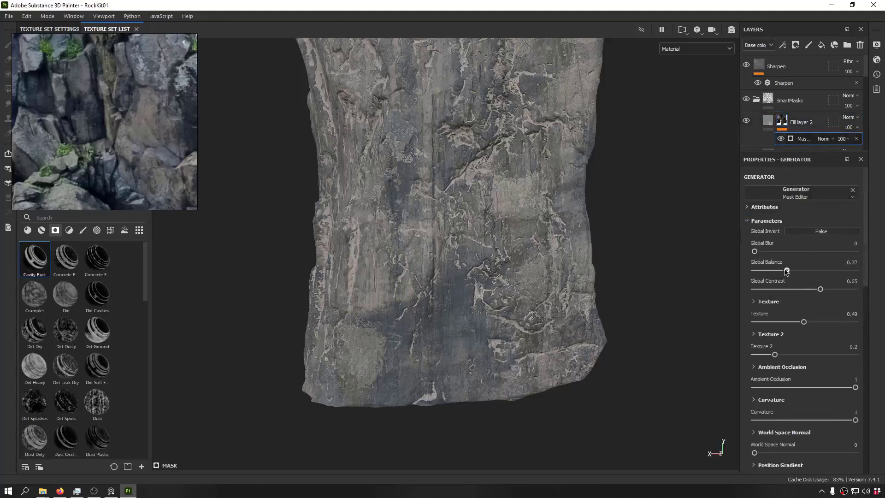
{"action": "left_click_drag", "start_coordinate": [786, 271], "coordinate": [785, 277]}
{"action": "left_click_drag", "start_coordinate": [336, 201], "coordinate": [405, 138], "text": "alt"}
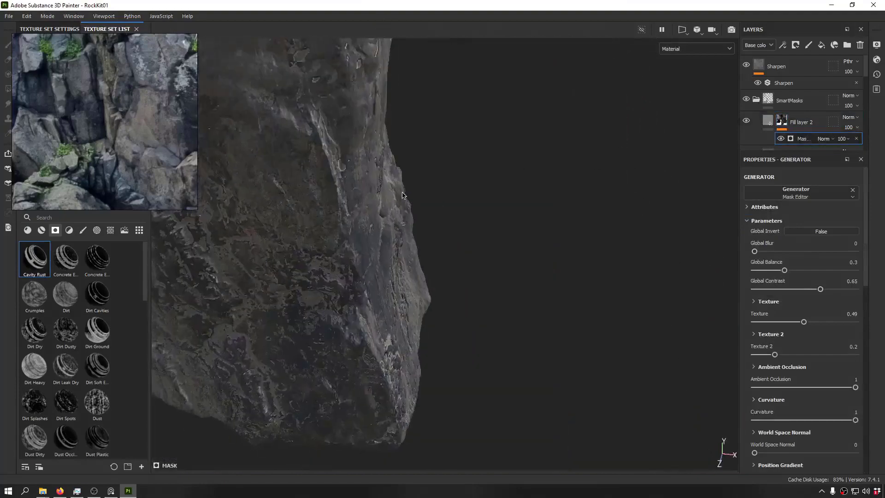
{"action": "right_click_drag", "start_coordinate": [507, 184], "coordinate": [418, 214], "text": "alt"}
{"action": "middle_click_drag", "start_coordinate": [418, 213], "coordinate": [512, 258], "text": "alt"}
{"action": "right_click_drag", "start_coordinate": [497, 174], "coordinate": [522, 173], "text": "shift"}
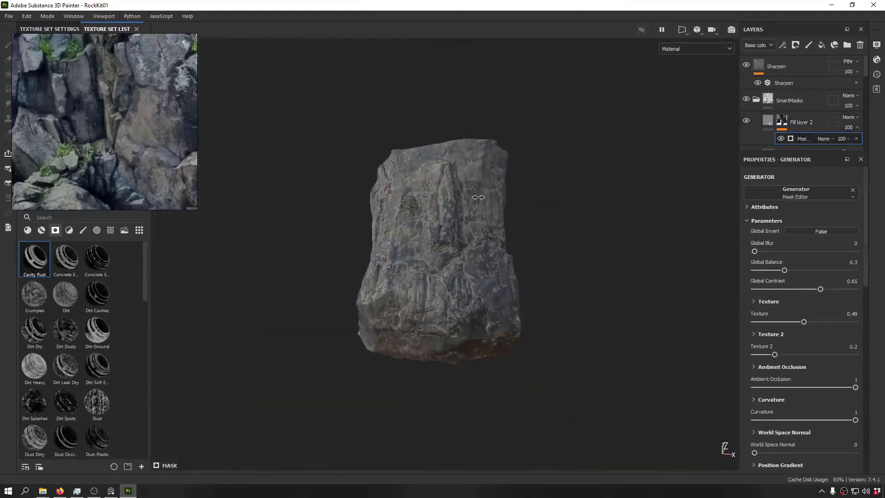
{"action": "right_click_drag", "start_coordinate": [478, 197], "coordinate": [461, 203], "text": "shift"}
{"action": "left_click_drag", "start_coordinate": [475, 290], "coordinate": [540, 274], "text": "alt"}
{"action": "right_click_drag", "start_coordinate": [540, 264], "coordinate": [501, 250], "text": "shift"}
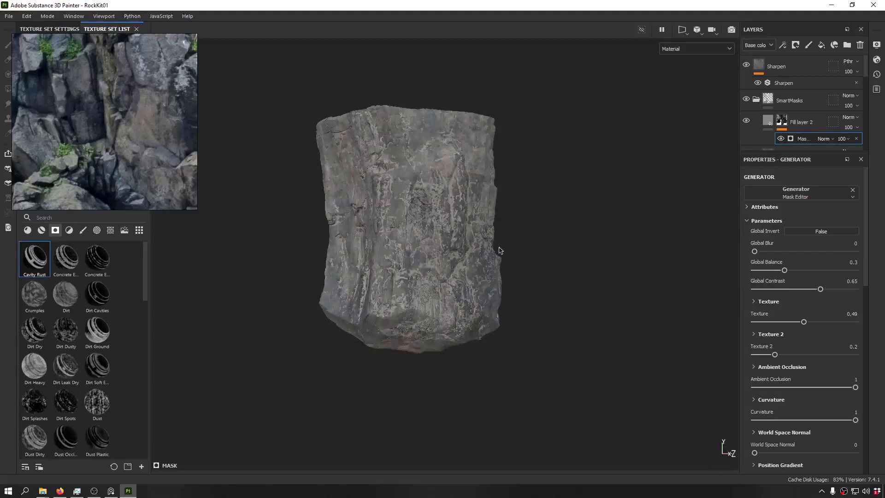
Step: Paste a red black-masked fill layer above the grey cavity layer and apply the Concrete Edges smart mask to it
{"action": "left_click", "coordinate": [767, 123]}
{"action": "key", "text": "ctrl+v"}
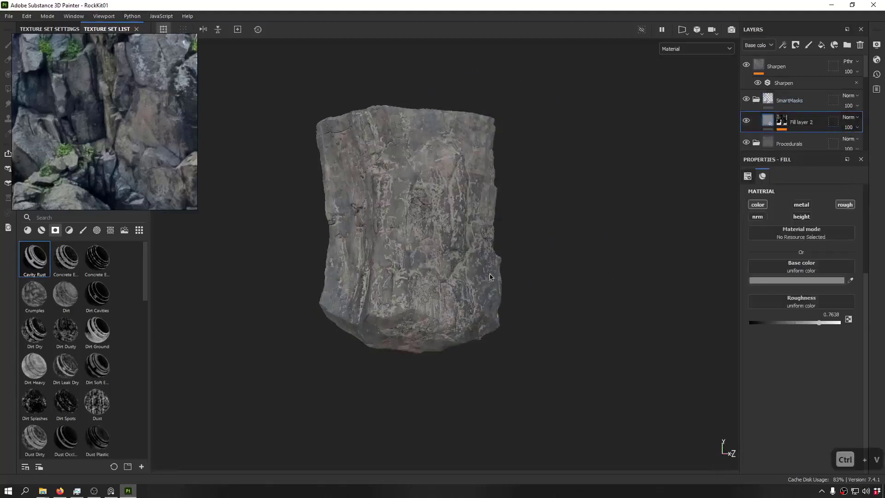
{"action": "left_click", "coordinate": [778, 123]}
{"action": "key", "text": "ctrl+v"}
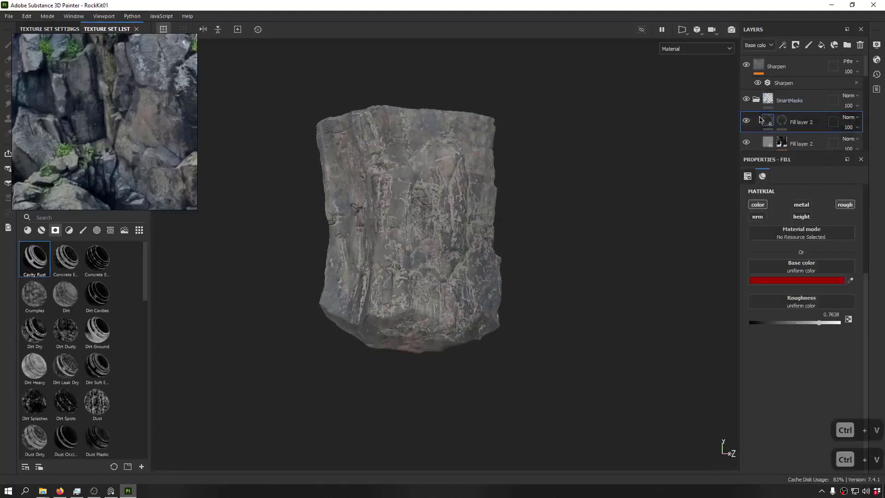
{"action": "left_click_drag", "start_coordinate": [69, 280], "coordinate": [790, 134]}
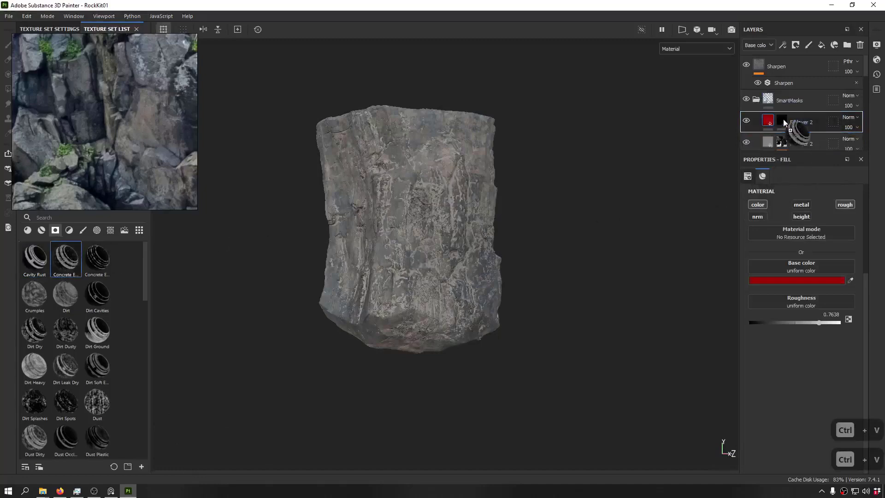
Step: Examine the red Concrete Edges coverage up close and on several sides of the rock under changed lighting
{"action": "left_click_drag", "start_coordinate": [687, 137], "coordinate": [692, 201], "text": "alt"}
{"action": "left_click_drag", "start_coordinate": [332, 171], "coordinate": [489, 189], "text": "alt"}
{"action": "scroll", "coordinate": [371, 251], "scroll_direction": "up", "scroll_amount": 5}
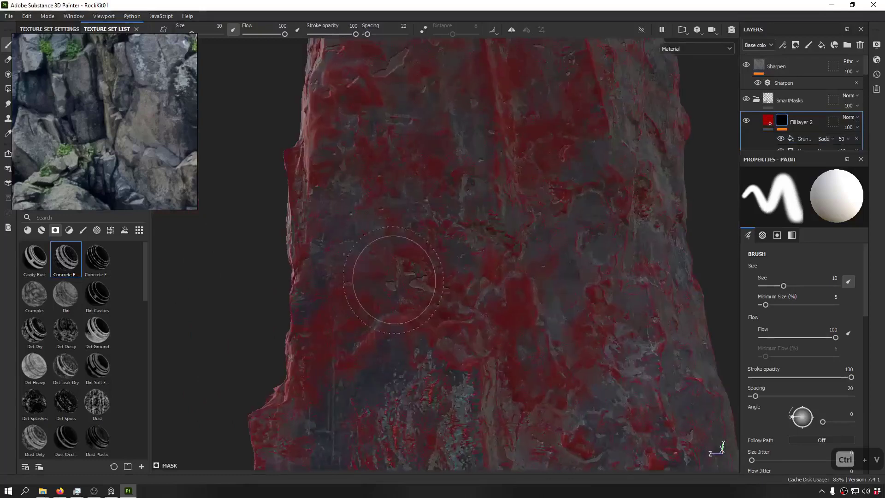
{"action": "mouse_move", "coordinate": [484, 314]}
{"action": "right_mouse_down", "text": "shift"}
{"action": "mouse_move", "coordinate": [403, 310]}
{"action": "mouse_move", "coordinate": [422, 323]}
{"action": "right_mouse_up", "text": "shift"}
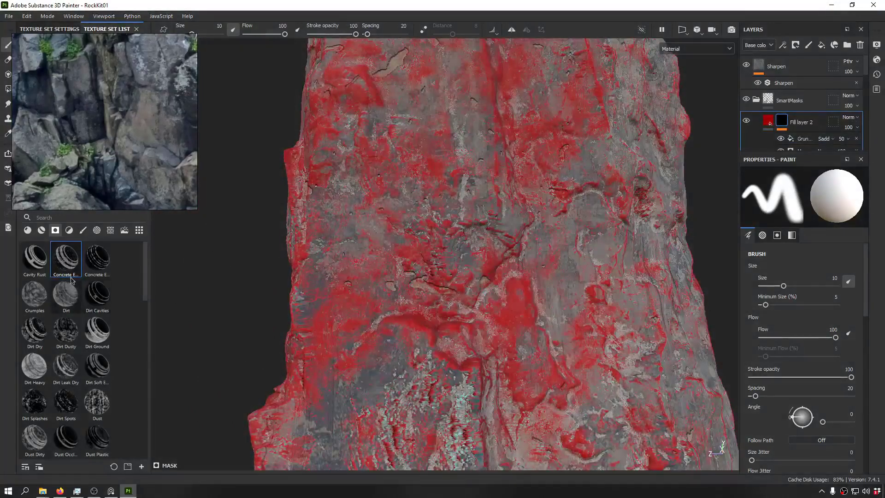
{"action": "mouse_move", "coordinate": [67, 273]}
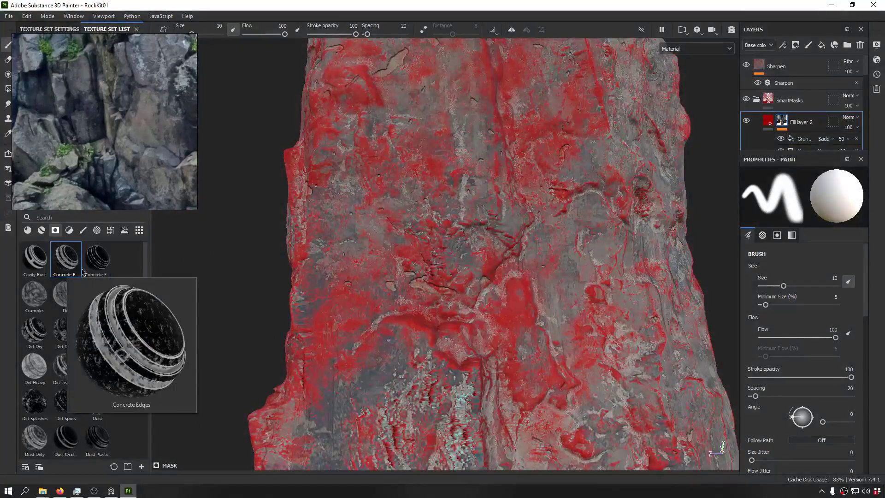
{"action": "scroll", "coordinate": [511, 299], "scroll_direction": "down", "scroll_amount": 3}
{"action": "middle_click_drag", "start_coordinate": [534, 296], "coordinate": [522, 190], "text": "alt"}
{"action": "mouse_move", "coordinate": [522, 190]}
{"action": "left_mouse_down", "text": "alt"}
{"action": "mouse_move", "coordinate": [532, 47]}
{"action": "mouse_move", "coordinate": [520, 169]}
{"action": "left_mouse_up", "text": "alt"}
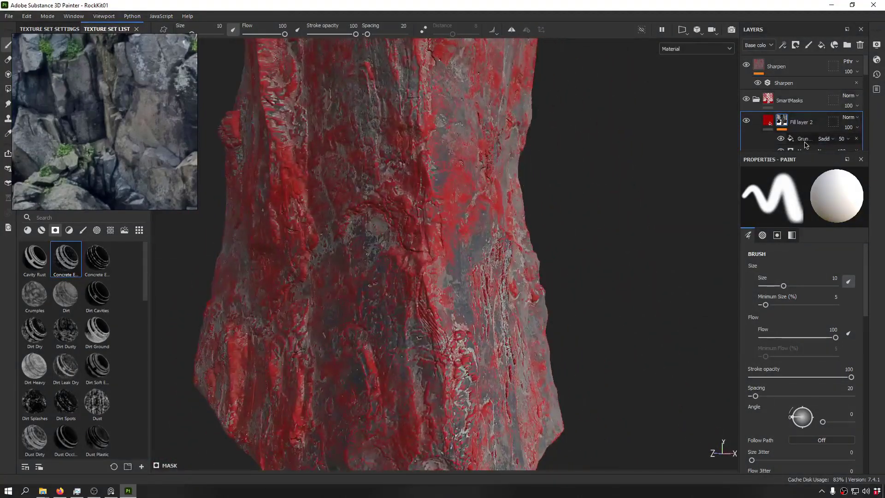
Step: Lower the Concrete Edges mask generator's Level to 0.46 and check the coverage around the rock
{"action": "scroll", "coordinate": [805, 145], "scroll_direction": "down", "scroll_amount": 3}
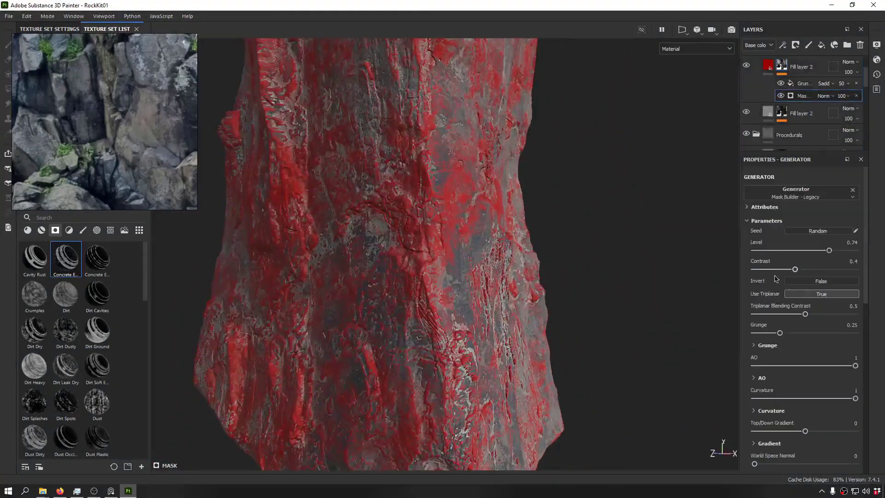
{"action": "left_click_drag", "start_coordinate": [830, 254], "coordinate": [747, 255]}
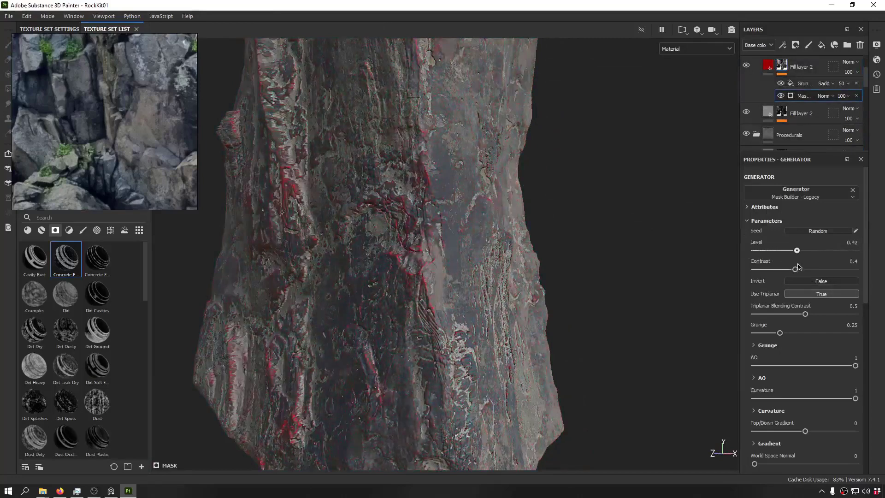
{"action": "left_click_drag", "start_coordinate": [469, 218], "coordinate": [565, 231], "text": "alt"}
{"action": "right_click_drag", "start_coordinate": [564, 231], "coordinate": [530, 226], "text": "shift"}
{"action": "scroll", "coordinate": [534, 202], "scroll_direction": "up", "scroll_amount": 4}
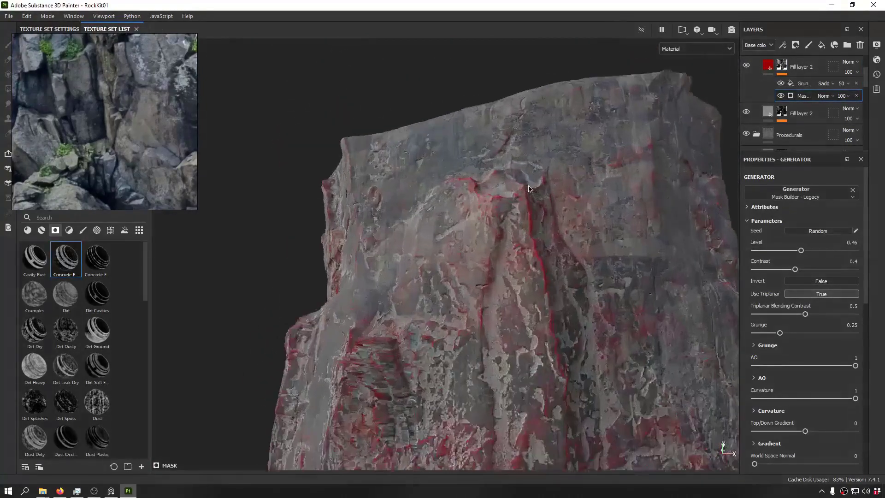
{"action": "left_click_drag", "start_coordinate": [539, 193], "coordinate": [540, 236], "text": "alt"}
{"action": "scroll", "coordinate": [540, 242], "scroll_direction": "down", "scroll_amount": 4}
{"action": "scroll", "coordinate": [599, 231], "scroll_direction": "up", "scroll_amount": 4}
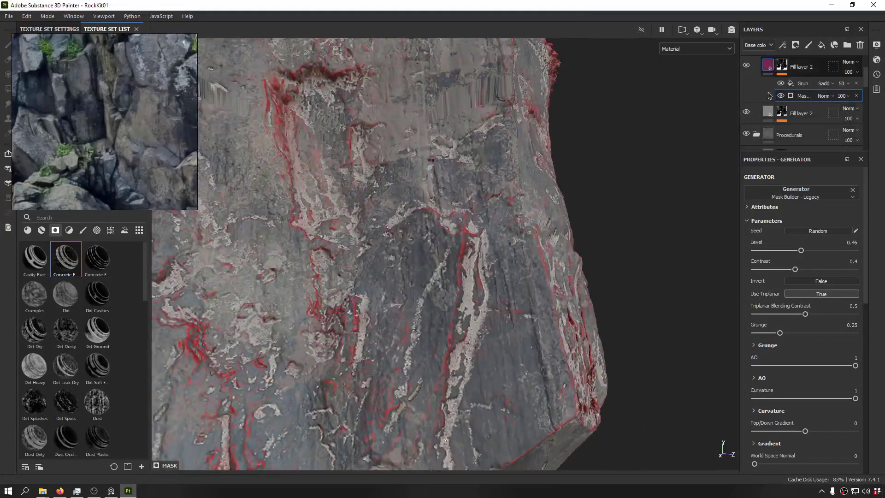
Step: Replace the Concrete Edges layer's red base color with a dark grey sampled from the rock reference and review it around the rock
{"action": "left_click", "coordinate": [768, 67]}
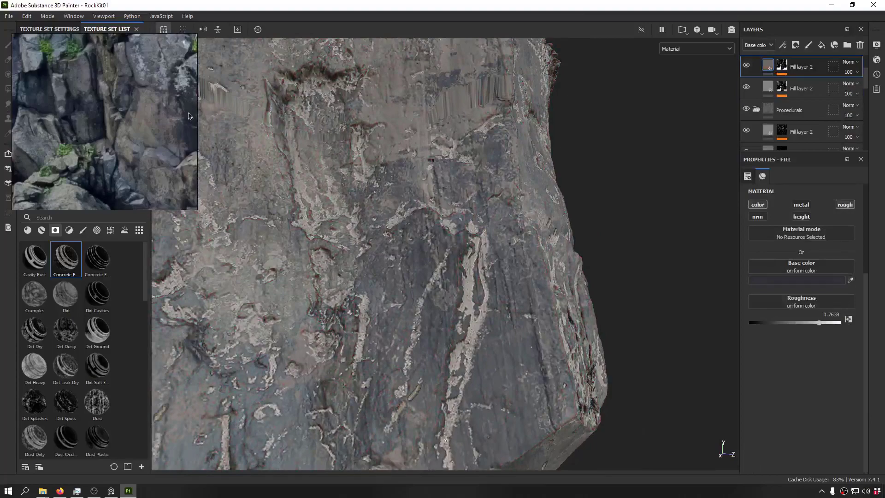
{"action": "scroll", "coordinate": [454, 138], "scroll_direction": "down", "scroll_amount": 8}
{"action": "middle_click_drag", "start_coordinate": [461, 92], "coordinate": [512, 147], "text": "alt"}
{"action": "left_click_drag", "start_coordinate": [512, 148], "coordinate": [470, 169], "text": "alt"}
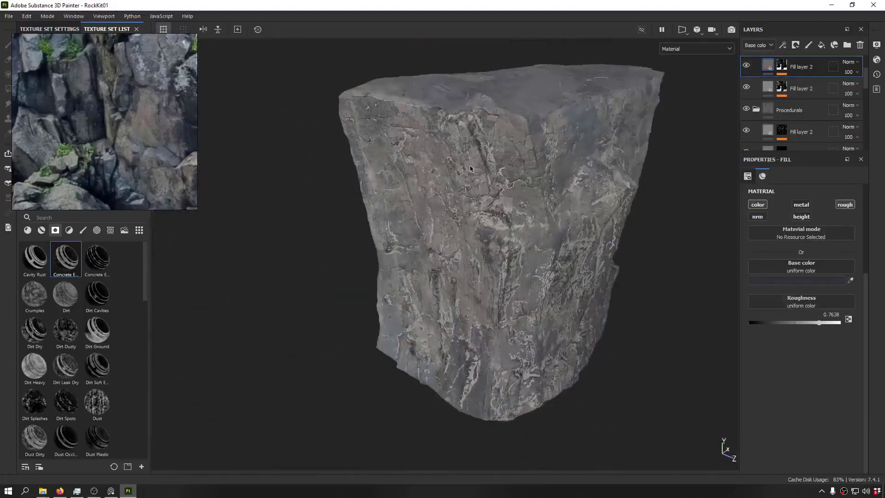
{"action": "scroll", "coordinate": [470, 169], "scroll_direction": "up", "scroll_amount": 5}
{"action": "left_click_drag", "start_coordinate": [476, 133], "coordinate": [464, 193], "text": "alt"}
{"action": "scroll", "coordinate": [472, 195], "scroll_direction": "down", "scroll_amount": 4}
{"action": "middle_click_drag", "start_coordinate": [474, 196], "coordinate": [428, 19], "text": "alt"}
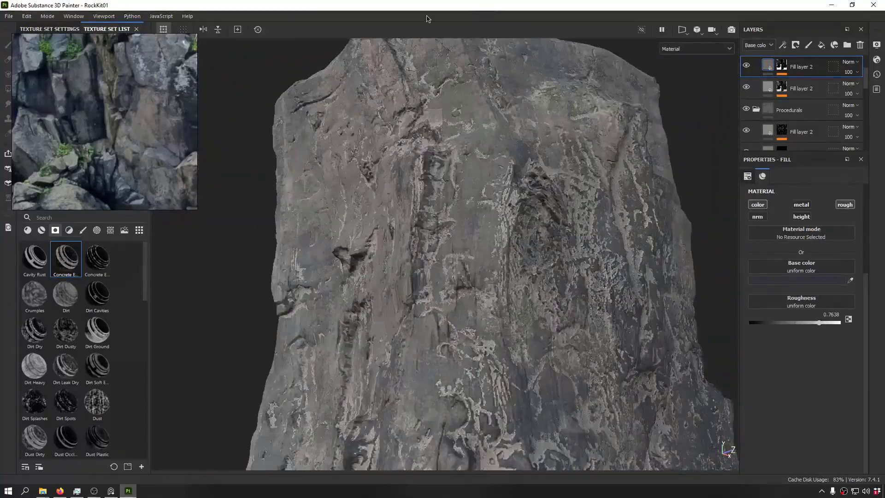
{"action": "left_click_drag", "start_coordinate": [428, 19], "coordinate": [658, 231], "text": "alt"}
{"action": "scroll", "coordinate": [503, 206], "scroll_direction": "down", "scroll_amount": 5}
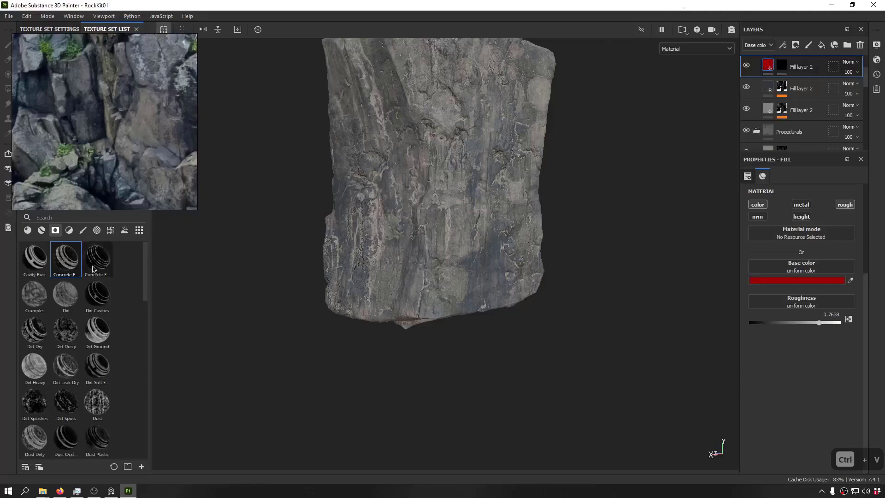
Step: Add another red fill with the second concrete smart mask and recolor it with a dark blue-grey sampled from the reference photo
{"action": "left_click_drag", "start_coordinate": [750, 77], "coordinate": [751, 73]}
{"action": "left_click_drag", "start_coordinate": [599, 203], "coordinate": [507, 185], "text": "alt"}
{"action": "scroll", "coordinate": [511, 171], "scroll_direction": "up", "scroll_amount": 5}
{"action": "right_click_drag", "start_coordinate": [415, 106], "coordinate": [495, 113], "text": "shift"}
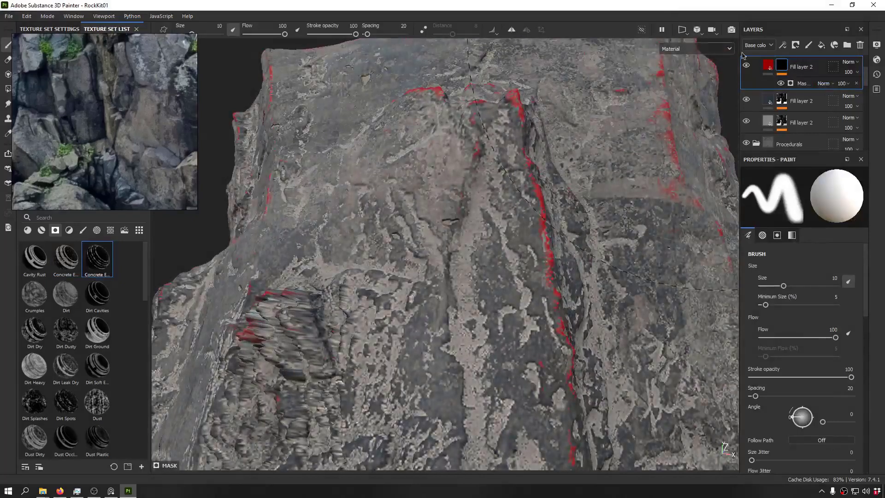
{"action": "left_click", "coordinate": [767, 65]}
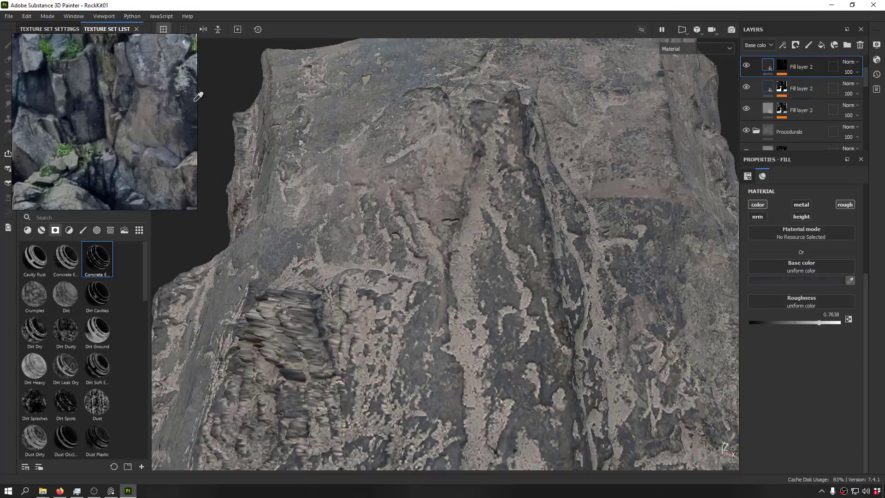
{"action": "mouse_move", "coordinate": [406, 164]}
{"action": "left_mouse_down", "text": "alt"}
{"action": "mouse_move", "coordinate": [359, 187]}
{"action": "mouse_move", "coordinate": [399, 159]}
{"action": "left_mouse_up", "text": "alt"}
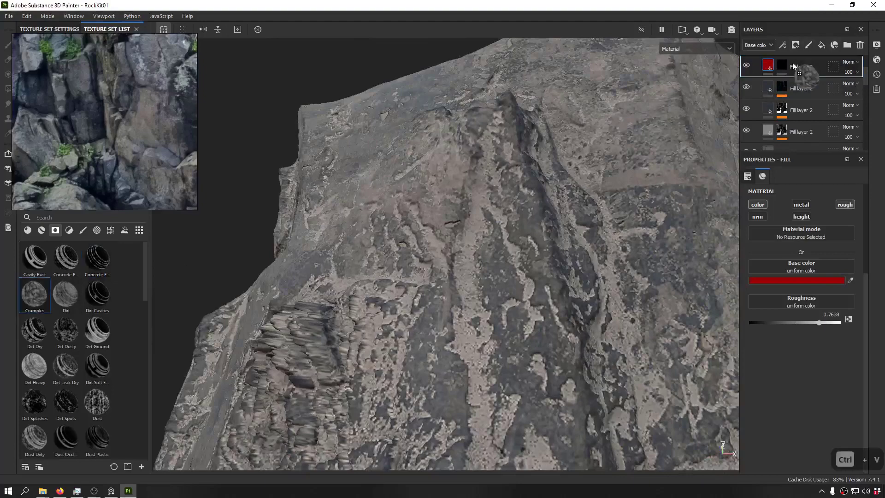
Step: Try the Crumples smart mask on a new red fill layer and replace it with the Dirt Cavities smart mask
{"action": "left_click_drag", "start_coordinate": [784, 68], "coordinate": [782, 69]}
{"action": "left_click_drag", "start_coordinate": [553, 116], "coordinate": [530, 177], "text": "alt"}
{"action": "scroll", "coordinate": [563, 194], "scroll_direction": "down", "scroll_amount": 5}
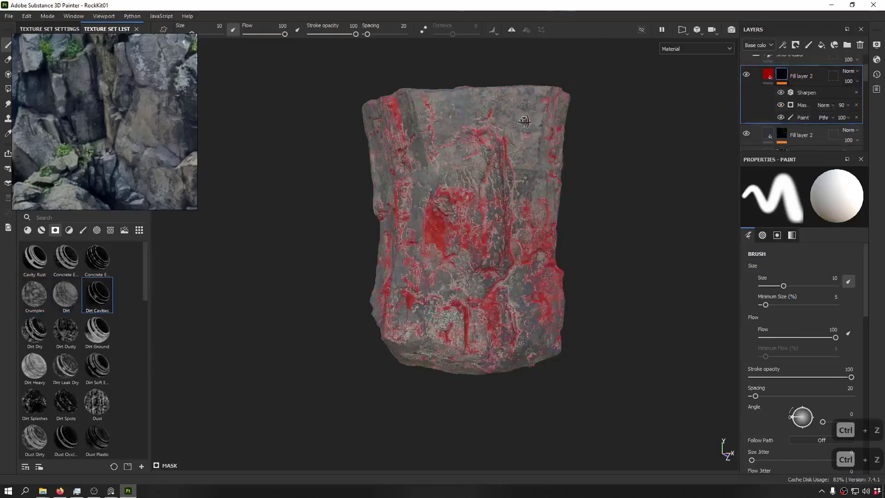
Step: Examine the red Dirt Cavities coverage on all sides of the rock, up close and from a distance
{"action": "left_click_drag", "start_coordinate": [526, 121], "coordinate": [410, 207], "text": "alt"}
{"action": "scroll", "coordinate": [597, 46], "scroll_direction": "up", "scroll_amount": 3}
{"action": "scroll", "coordinate": [410, 207], "scroll_direction": "up", "scroll_amount": 8}
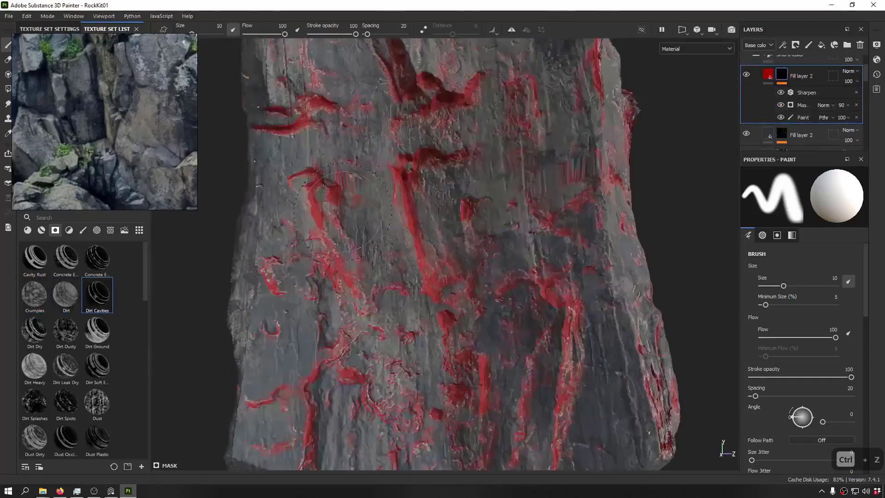
{"action": "scroll", "coordinate": [453, 142], "scroll_direction": "down", "scroll_amount": 10}
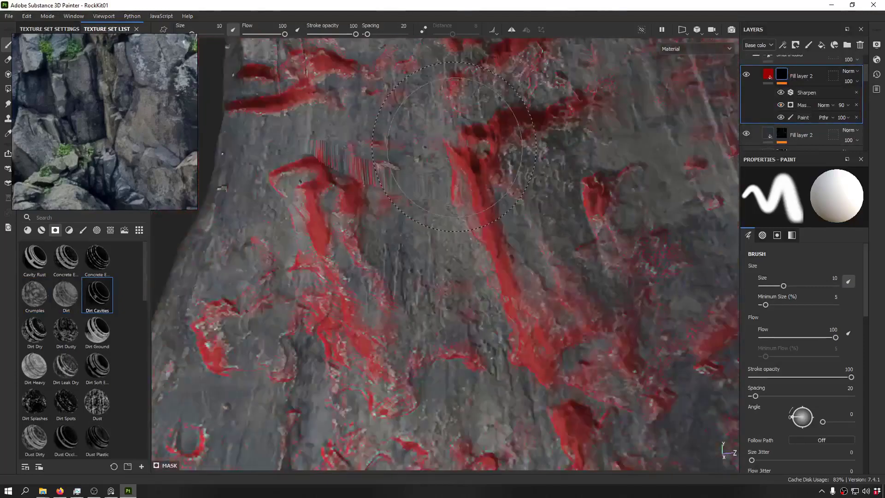
{"action": "left_click_drag", "start_coordinate": [454, 142], "coordinate": [551, 181], "text": "alt"}
{"action": "right_click_drag", "start_coordinate": [552, 181], "coordinate": [485, 181], "text": "shift"}
{"action": "middle_click_drag", "start_coordinate": [485, 181], "coordinate": [570, 171], "text": "alt"}
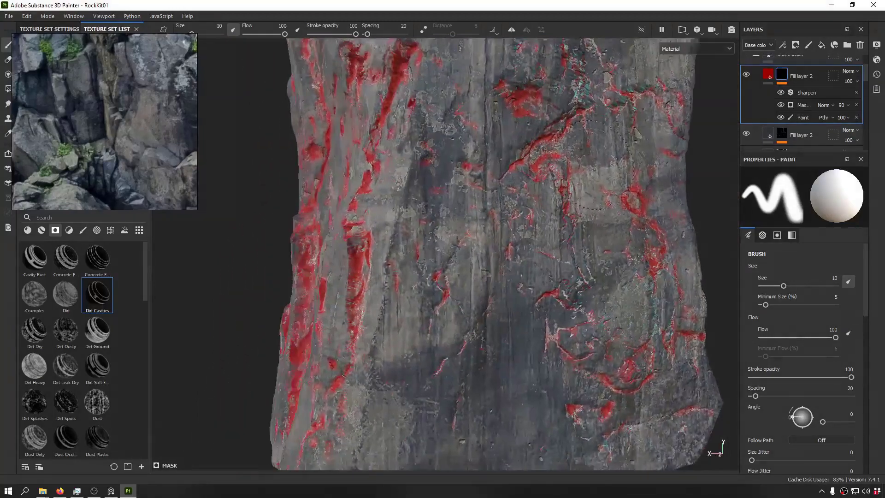
{"action": "left_click_drag", "start_coordinate": [415, 179], "coordinate": [544, 184], "text": "alt"}
{"action": "middle_click_drag", "start_coordinate": [415, 185], "coordinate": [565, 192], "text": "alt"}
{"action": "left_click_drag", "start_coordinate": [564, 192], "coordinate": [585, 159], "text": "alt"}
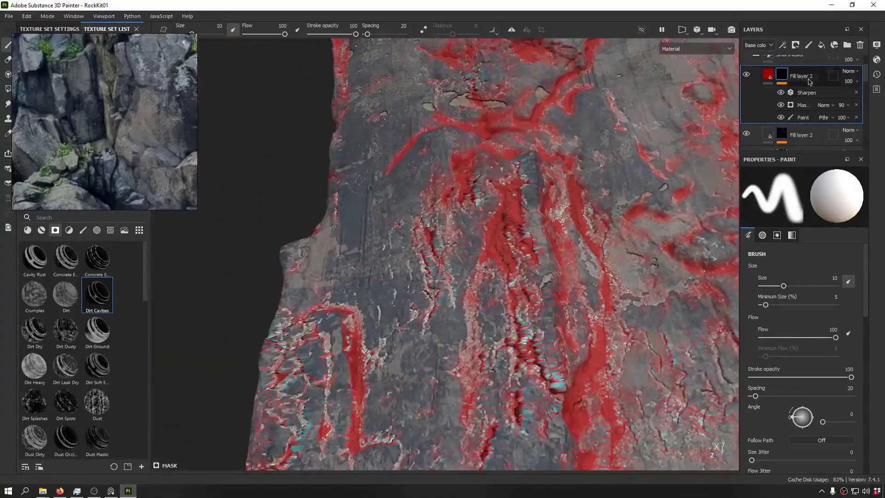
Step: Replace the Dirt Cavities layer's red base color with a mossy green sampled from the reference photo and review it around the rock
{"action": "left_click", "coordinate": [768, 73]}
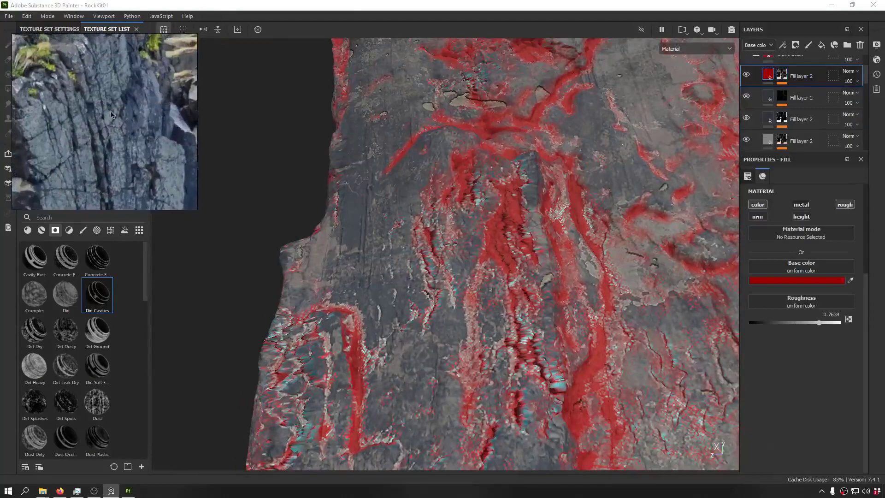
{"action": "left_click", "coordinate": [850, 281]}
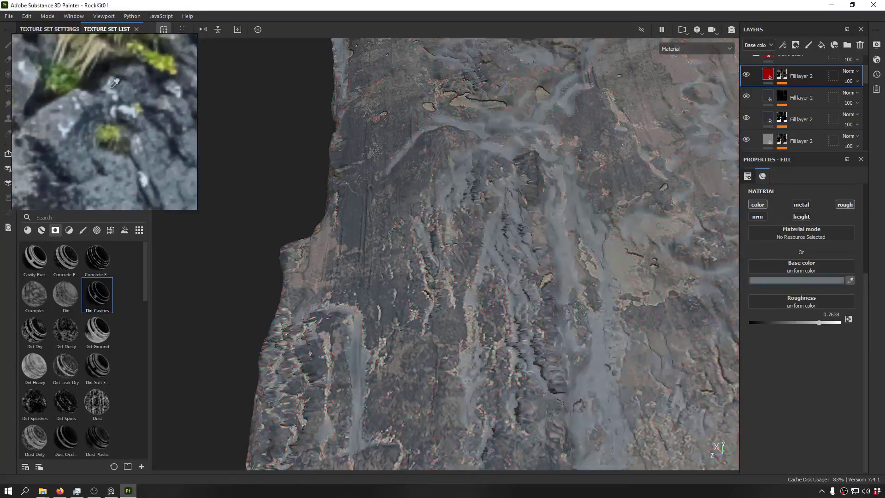
{"action": "left_click", "coordinate": [105, 124]}
{"action": "scroll", "coordinate": [553, 170], "scroll_direction": "down", "scroll_amount": 5}
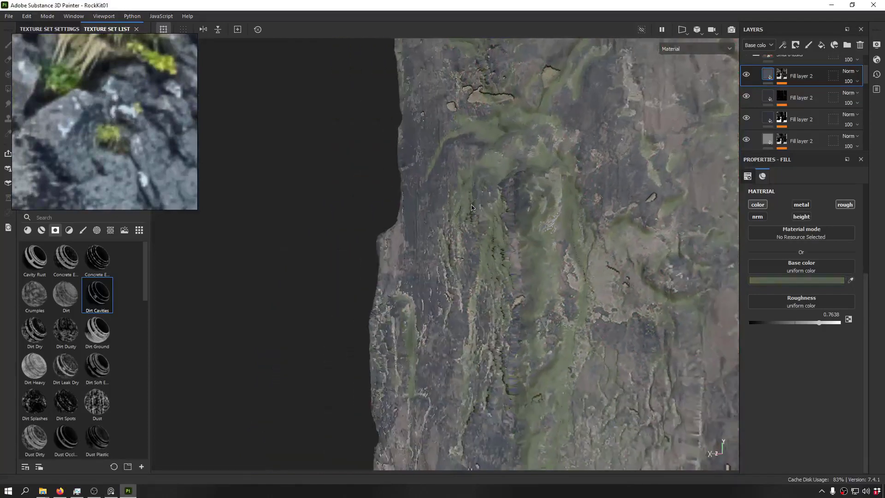
{"action": "left_click_drag", "start_coordinate": [554, 170], "coordinate": [499, 178], "text": "alt"}
{"action": "middle_click_drag", "start_coordinate": [500, 178], "coordinate": [369, 234], "text": "alt"}
{"action": "left_click_drag", "start_coordinate": [368, 234], "coordinate": [496, 232], "text": "alt"}
{"action": "right_click_drag", "start_coordinate": [495, 232], "coordinate": [503, 240], "text": "shift"}
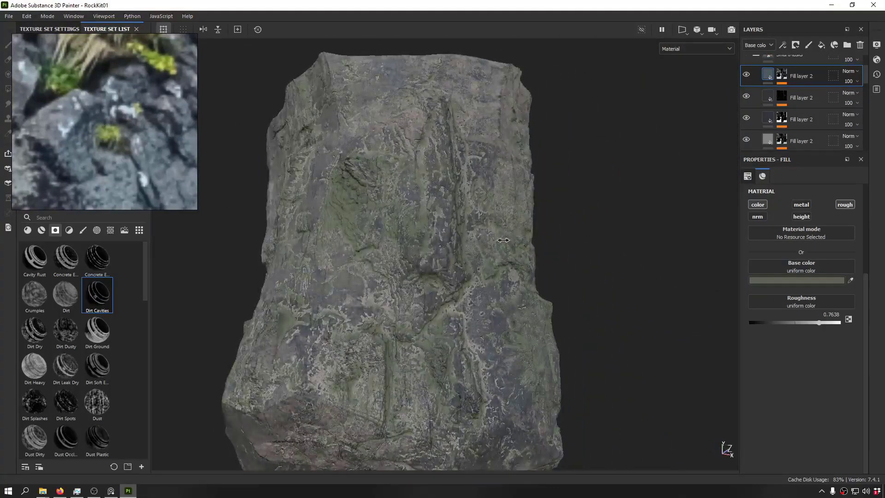
Step: Darken the Dirt Cavities layer's base color to the muted green 434F40 and check it around the rock
{"action": "left_click", "coordinate": [792, 280]}
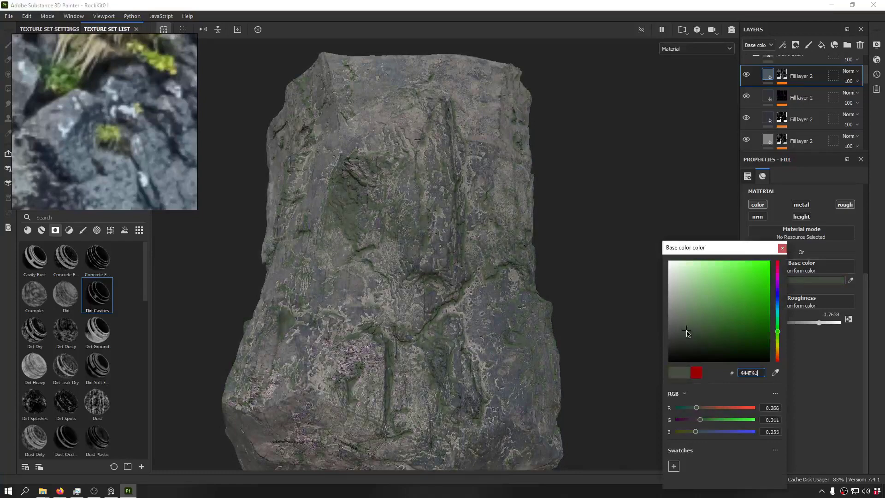
{"action": "left_click_drag", "start_coordinate": [485, 171], "coordinate": [656, 188], "text": "alt"}
{"action": "scroll", "coordinate": [466, 210], "scroll_direction": "down", "scroll_amount": 4}
{"action": "left_click_drag", "start_coordinate": [323, 198], "coordinate": [438, 219], "text": "alt"}
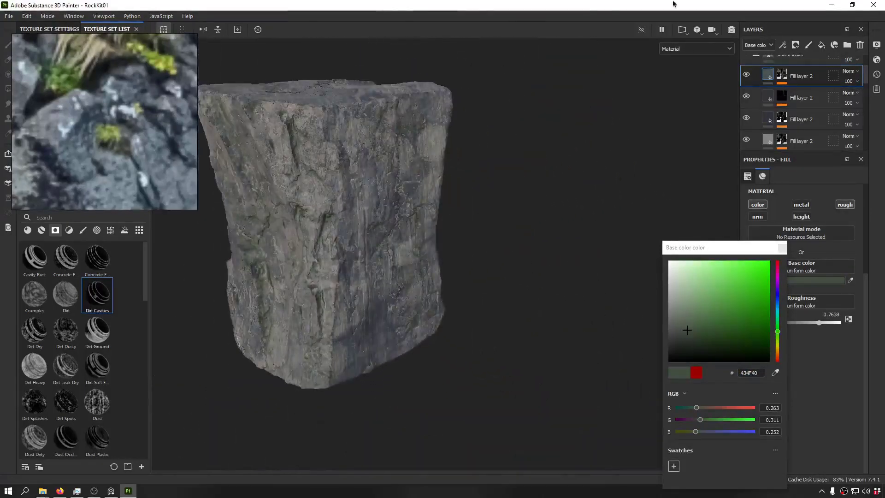
Step: Try the Dirt Dry smart mask on a newly pasted red fill layer, inspect its coverage, and undo the mask
{"action": "key", "text": "ctrl+z"}
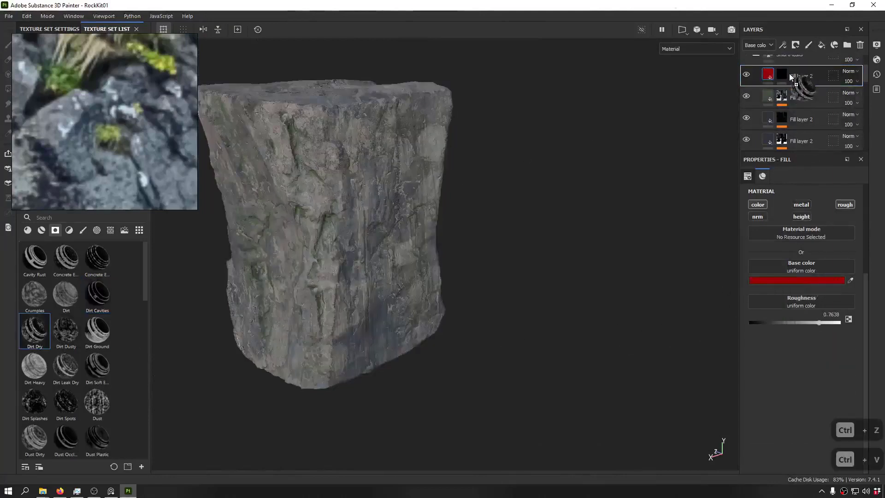
{"action": "left_click_drag", "start_coordinate": [785, 77], "coordinate": [784, 76]}
{"action": "left_click_drag", "start_coordinate": [392, 153], "coordinate": [195, 137], "text": "alt"}
{"action": "mouse_move", "coordinate": [414, 217]}
{"action": "left_mouse_down", "text": "alt"}
{"action": "mouse_move", "coordinate": [352, 240]}
{"action": "mouse_move", "coordinate": [463, 170]}
{"action": "left_mouse_up", "text": "alt"}
{"action": "scroll", "coordinate": [352, 246], "scroll_direction": "up", "scroll_amount": 5}
{"action": "right_click", "coordinate": [471, 260]}
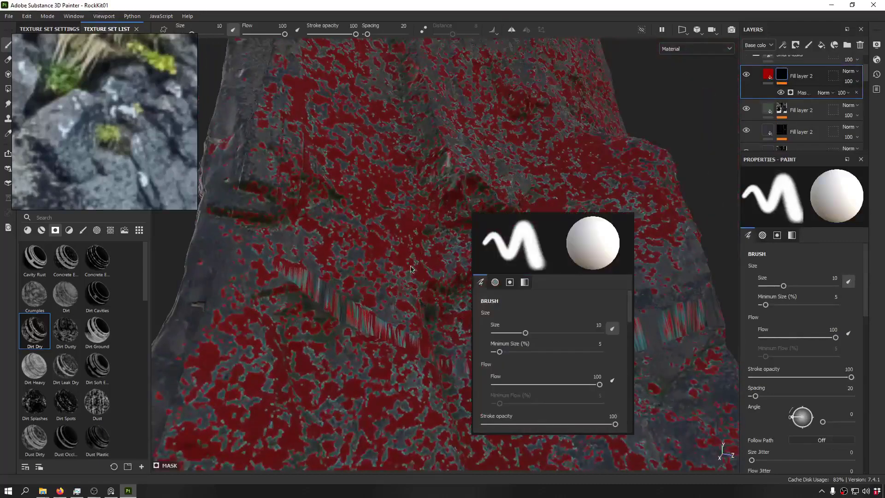
{"action": "left_click", "coordinate": [408, 249]}
{"action": "right_click_drag", "start_coordinate": [408, 250], "coordinate": [332, 272], "text": "shift"}
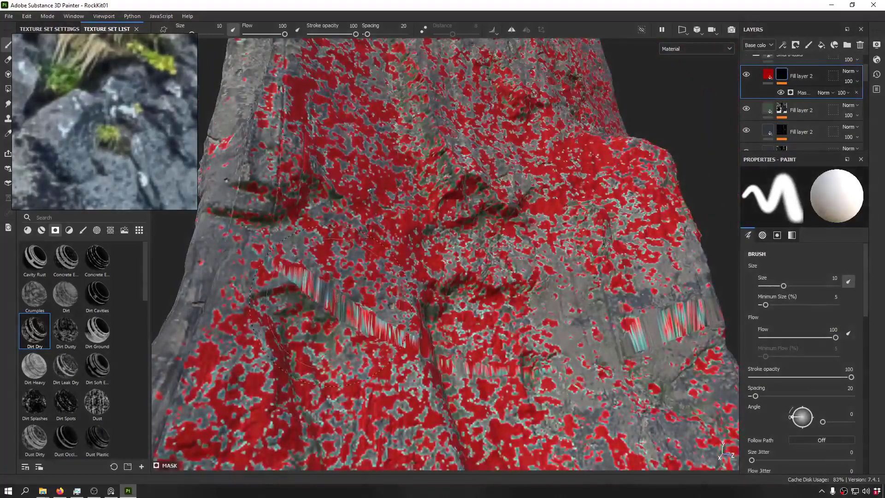
{"action": "scroll", "coordinate": [323, 306], "scroll_direction": "up", "scroll_amount": 5}
{"action": "scroll", "coordinate": [313, 281], "scroll_direction": "down", "scroll_amount": 5}
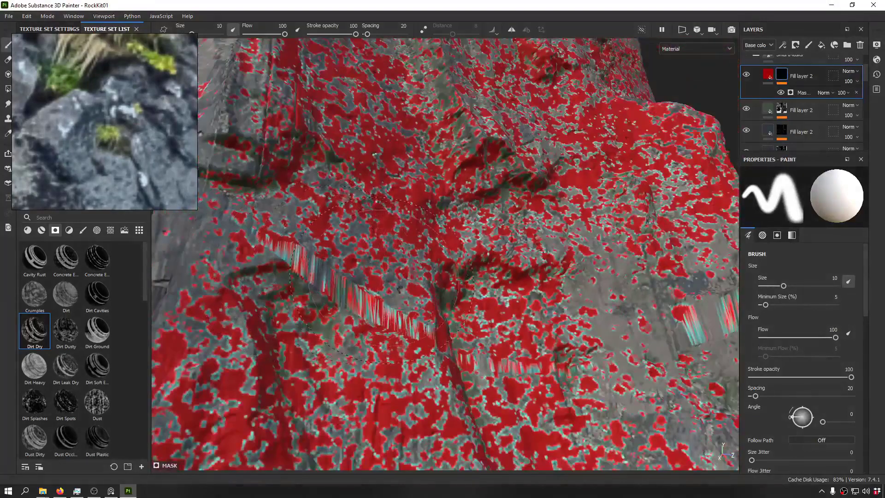
{"action": "scroll", "coordinate": [382, 280], "scroll_direction": "down", "scroll_amount": 8}
{"action": "key", "text": "ctrl+z"}
Step: Rotate the environment light to brighten the rock face and apply the Dirt Dusty smart mask to the red fill layer
{"action": "left_click_drag", "start_coordinate": [381, 280], "coordinate": [522, 198], "text": "alt"}
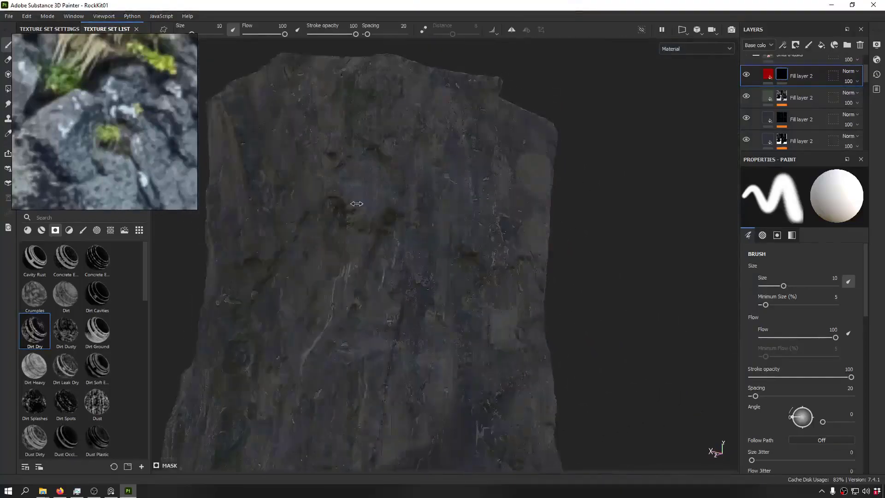
{"action": "right_click_drag", "start_coordinate": [356, 204], "coordinate": [331, 217], "text": "shift"}
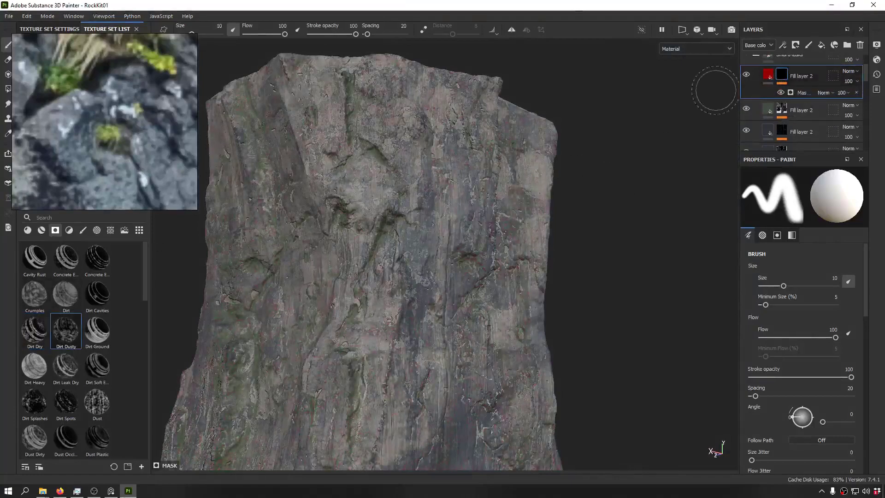
Step: Replace the Dirt Dusty layer's red base color with a light blue-gray sampled from the reference photo
{"action": "mouse_move", "coordinate": [715, 91]}
{"action": "left_mouse_down", "text": "alt"}
{"action": "mouse_move", "coordinate": [618, 124]}
{"action": "mouse_move", "coordinate": [419, 170]}
{"action": "mouse_move", "coordinate": [417, 241]}
{"action": "left_mouse_up", "text": "alt"}
{"action": "scroll", "coordinate": [362, 239], "scroll_direction": "down", "scroll_amount": 5}
{"action": "left_click_drag", "start_coordinate": [362, 240], "coordinate": [647, 267], "text": "alt"}
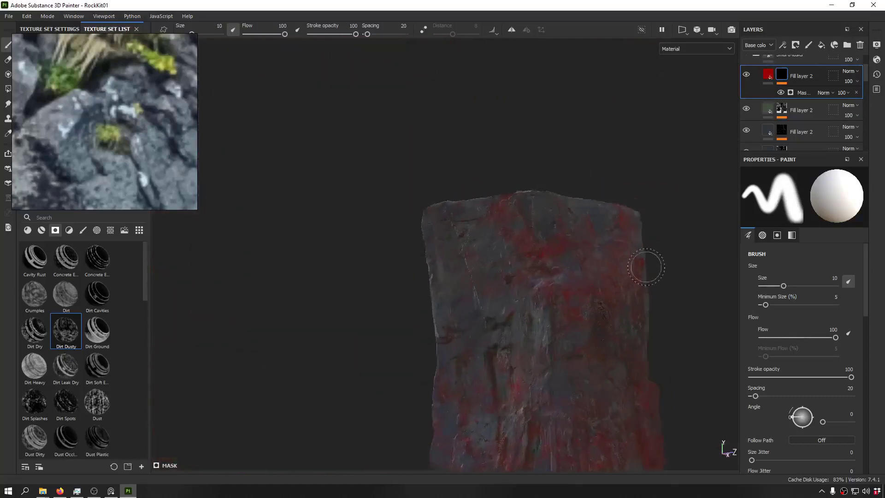
{"action": "scroll", "coordinate": [587, 239], "scroll_direction": "up", "scroll_amount": 5}
{"action": "left_click_drag", "start_coordinate": [593, 276], "coordinate": [568, 286], "text": "alt"}
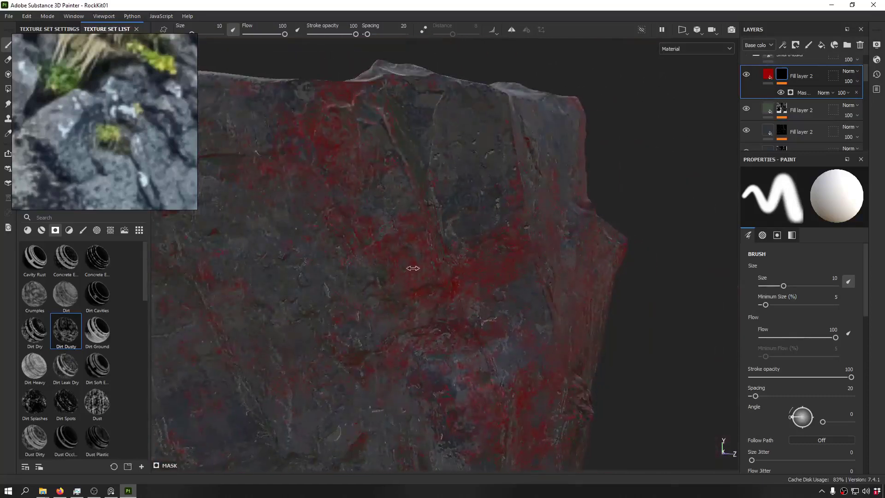
{"action": "mouse_move", "coordinate": [413, 268]}
{"action": "left_mouse_down", "text": "alt"}
{"action": "mouse_move", "coordinate": [645, 359]}
{"action": "mouse_move", "coordinate": [646, 316]}
{"action": "mouse_move", "coordinate": [448, 170]}
{"action": "mouse_move", "coordinate": [507, 138]}
{"action": "left_mouse_up", "text": "alt"}
{"action": "left_click", "coordinate": [768, 73]}
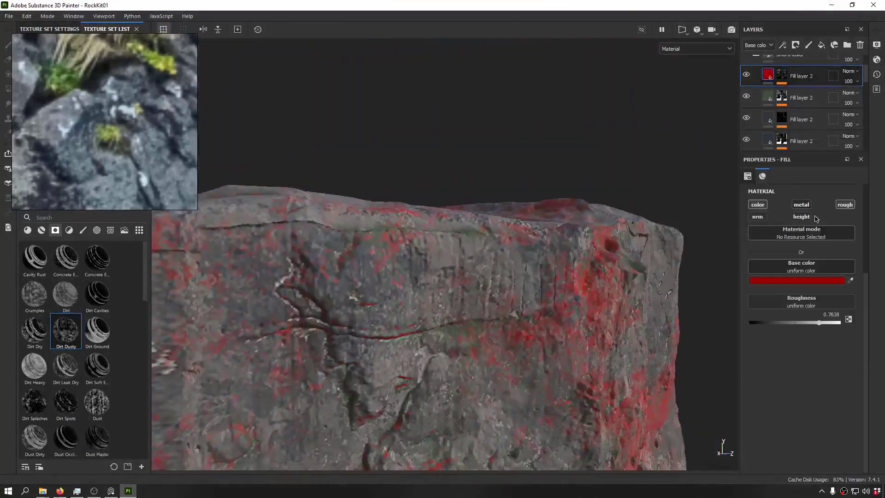
{"action": "left_click", "coordinate": [850, 279]}
{"action": "left_click", "coordinate": [66, 102]}
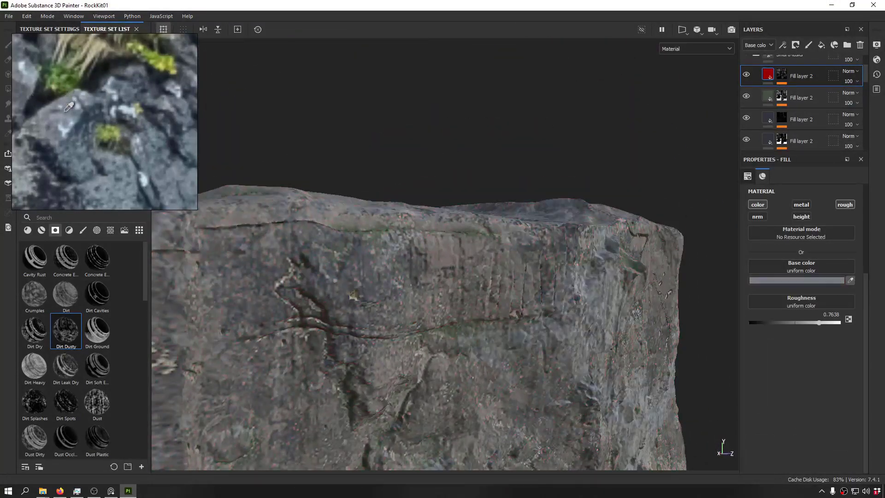
Step: Change the Dirt Dusty layer's base color to a warm gray sampled from another rock face in the reference photos
{"action": "left_click_drag", "start_coordinate": [599, 230], "coordinate": [415, 203], "text": "alt"}
{"action": "middle_click_drag", "start_coordinate": [414, 203], "coordinate": [427, 54], "text": "alt"}
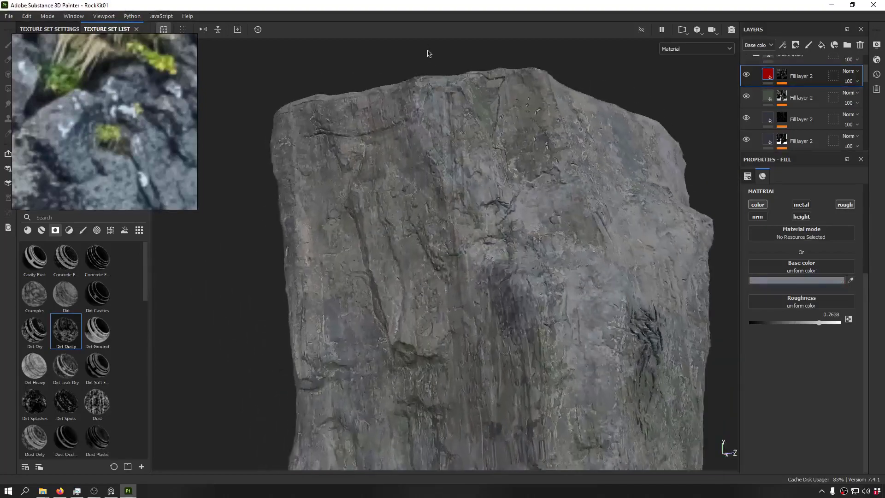
{"action": "right_click_drag", "start_coordinate": [427, 54], "coordinate": [462, 241], "text": "alt"}
{"action": "middle_click_drag", "start_coordinate": [462, 241], "coordinate": [453, 181], "text": "alt"}
{"action": "left_click_drag", "start_coordinate": [454, 181], "coordinate": [483, 184], "text": "alt"}
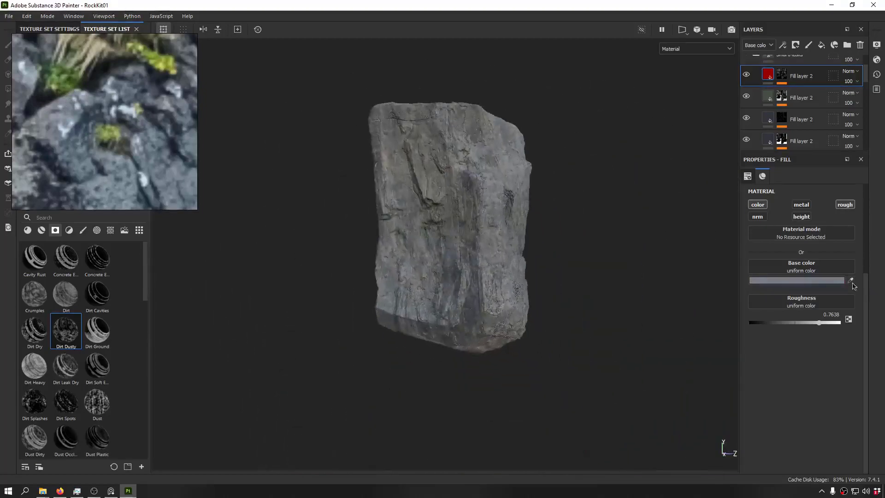
{"action": "left_click", "coordinate": [815, 279]}
{"action": "scroll", "coordinate": [119, 168], "scroll_direction": "down", "scroll_amount": 4}
{"action": "middle_click_drag", "start_coordinate": [120, 168], "coordinate": [118, 128]}
{"action": "scroll", "coordinate": [109, 112], "scroll_direction": "up", "scroll_amount": 4}
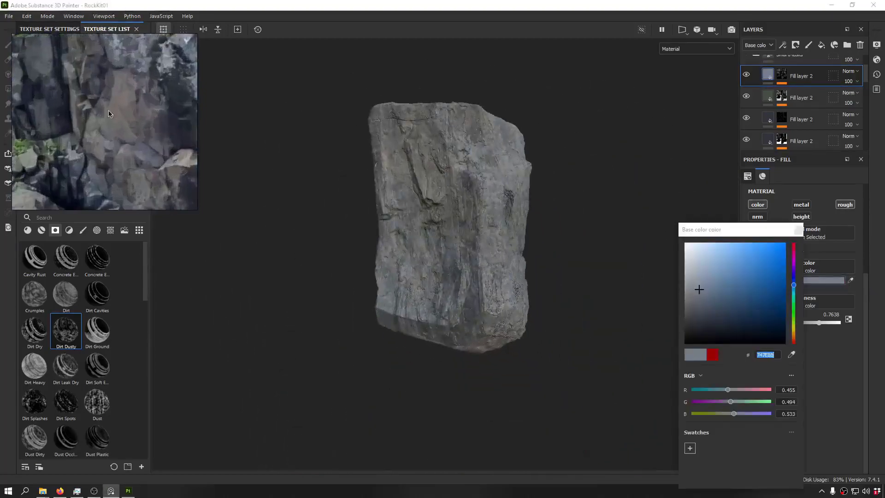
{"action": "scroll", "coordinate": [109, 113], "scroll_direction": "up", "scroll_amount": 2}
{"action": "left_click", "coordinate": [850, 280]}
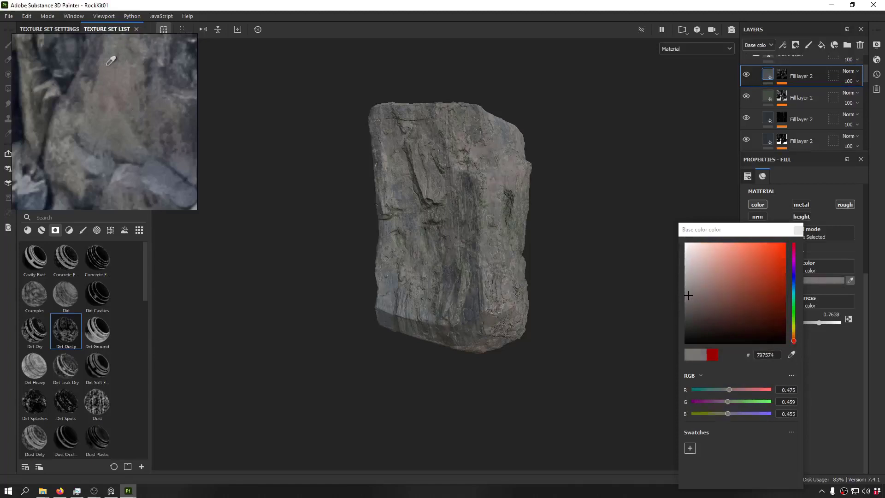
{"action": "left_click", "coordinate": [799, 229]}
Step: Move the warm gray Dirt Dusty layer below the green Dirt Cavities layer and check the rock's surface
{"action": "left_click_drag", "start_coordinate": [644, 219], "coordinate": [576, 216], "text": "alt"}
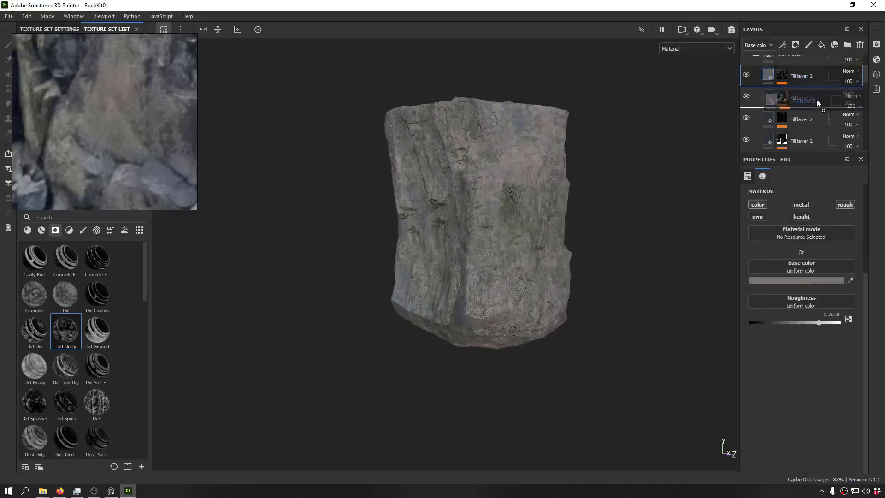
{"action": "left_click_drag", "start_coordinate": [817, 99], "coordinate": [817, 100]}
{"action": "left_click_drag", "start_coordinate": [455, 159], "coordinate": [475, 214], "text": "alt"}
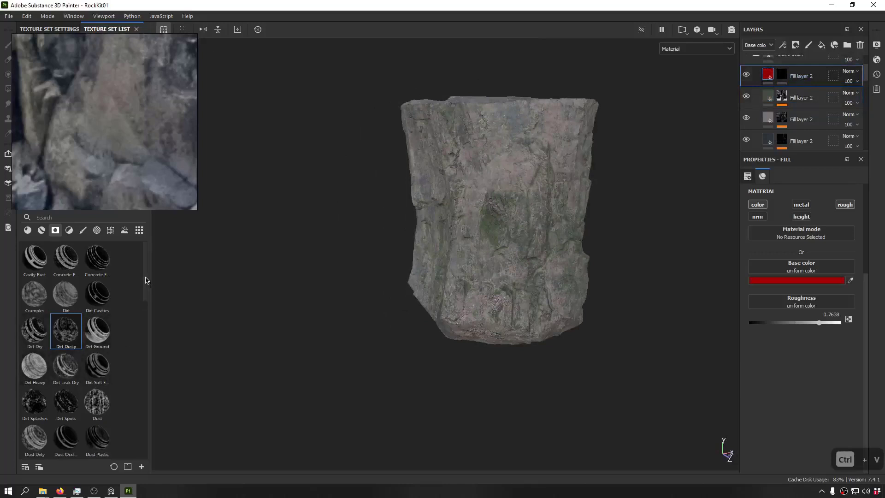
Step: Apply the Dirt Soft Edges smart mask to a newly pasted red fill layer and inspect its coverage along the rock's edges
{"action": "scroll", "coordinate": [68, 291], "scroll_direction": "down", "scroll_amount": 3}
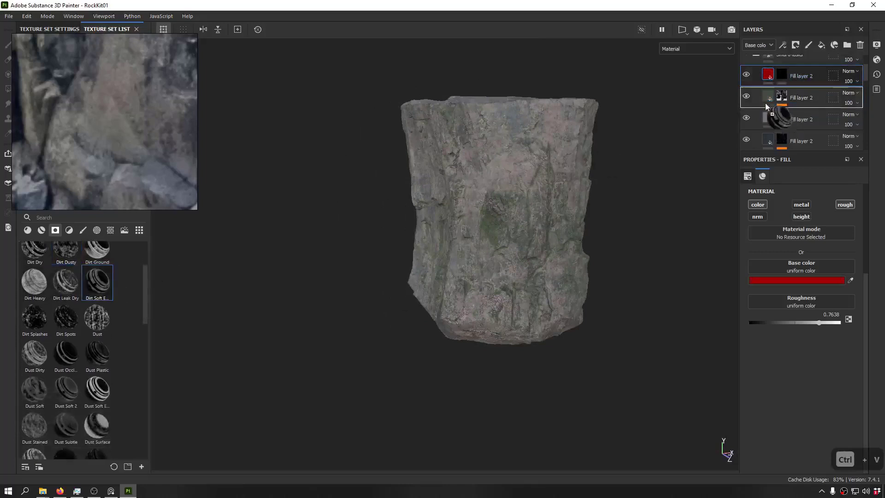
{"action": "mouse_move", "coordinate": [605, 125]}
{"action": "left_mouse_down", "text": "alt"}
{"action": "mouse_move", "coordinate": [615, 192]}
{"action": "mouse_move", "coordinate": [646, 227]}
{"action": "left_mouse_up", "text": "alt"}
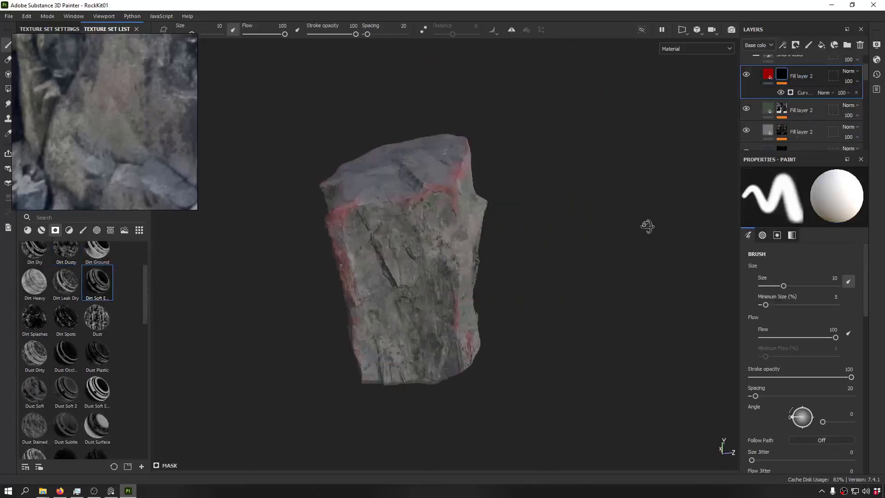
{"action": "scroll", "coordinate": [327, 198], "scroll_direction": "up", "scroll_amount": 4}
{"action": "left_click_drag", "start_coordinate": [321, 201], "coordinate": [345, 237], "text": "alt"}
{"action": "right_click_drag", "start_coordinate": [345, 237], "coordinate": [368, 244], "text": "shift"}
{"action": "left_click_drag", "start_coordinate": [369, 244], "coordinate": [392, 230], "text": "alt"}
{"action": "middle_click_drag", "start_coordinate": [391, 245], "coordinate": [468, 147], "text": "alt"}
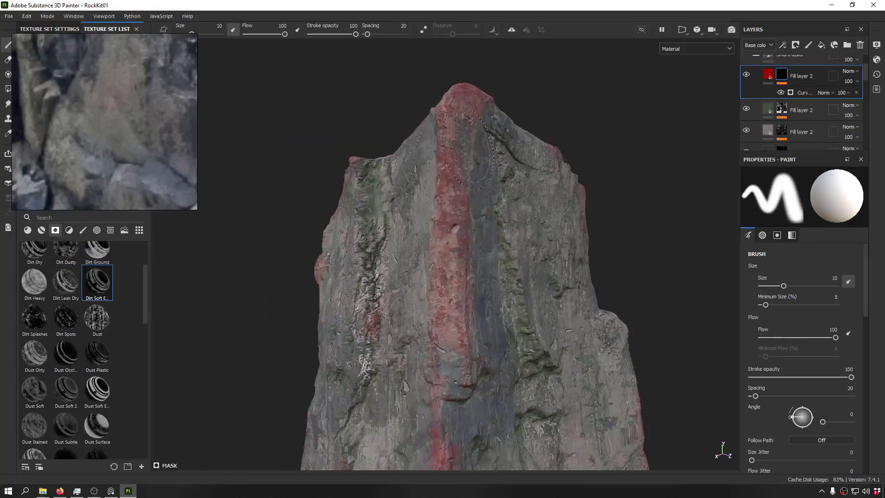
Step: Recolor the Dirt Soft Edges layer dark blue-gray from the reference photo and set its Curvature generator's Global Balance to 0.79
{"action": "left_click", "coordinate": [767, 75]}
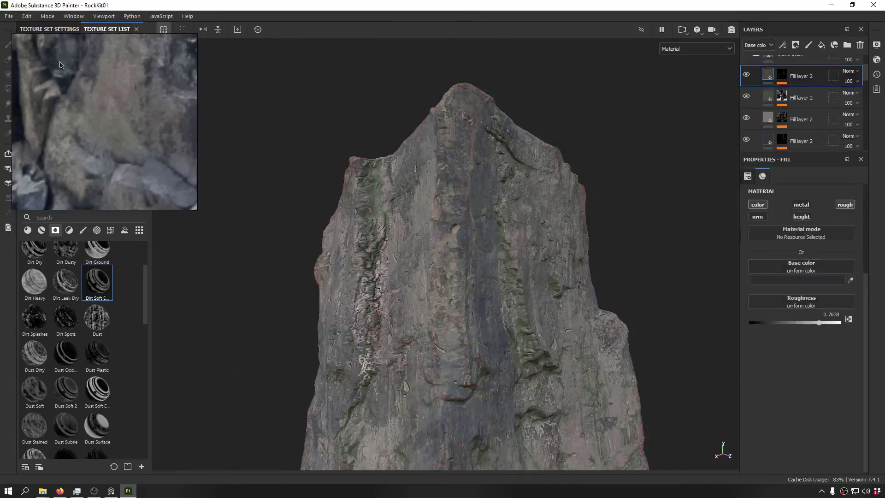
{"action": "left_click", "coordinate": [783, 75]}
{"action": "left_click", "coordinate": [809, 93]}
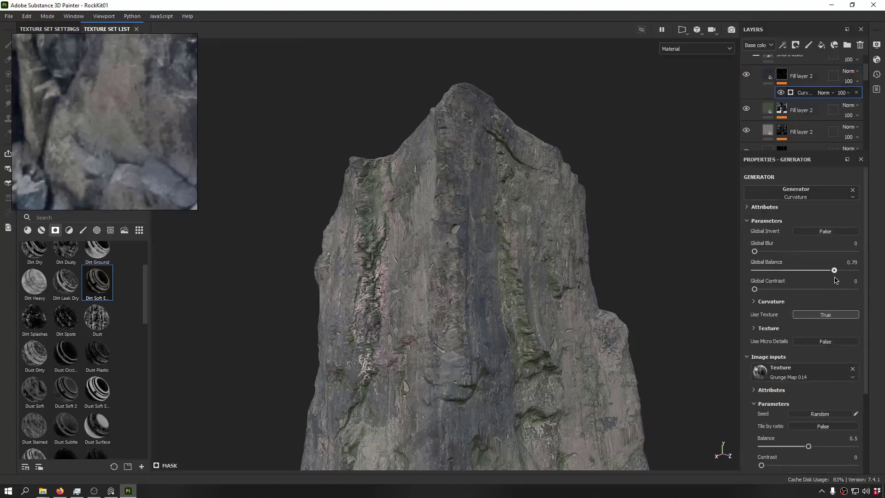
{"action": "left_click_drag", "start_coordinate": [524, 156], "coordinate": [571, 215], "text": "alt"}
{"action": "right_click_drag", "start_coordinate": [572, 215], "coordinate": [413, 203], "text": "shift"}
{"action": "scroll", "coordinate": [409, 204], "scroll_direction": "up", "scroll_amount": 10}
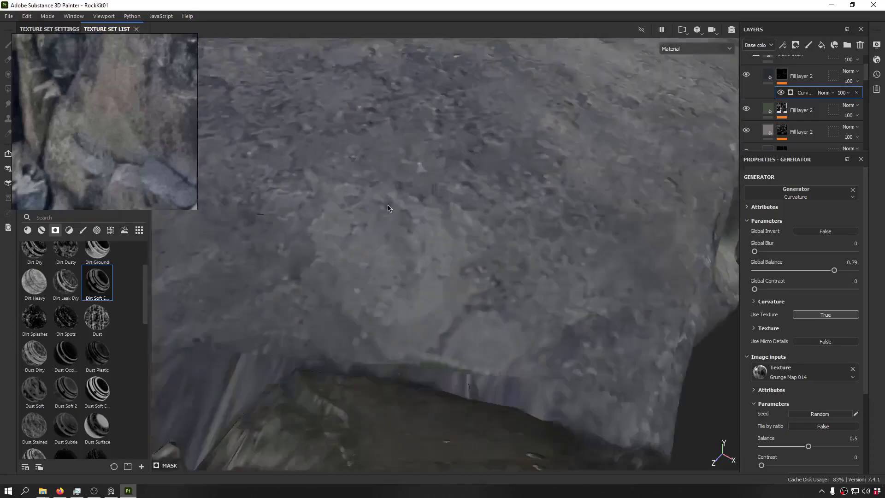
{"action": "left_click_drag", "start_coordinate": [388, 208], "coordinate": [561, 181], "text": "alt"}
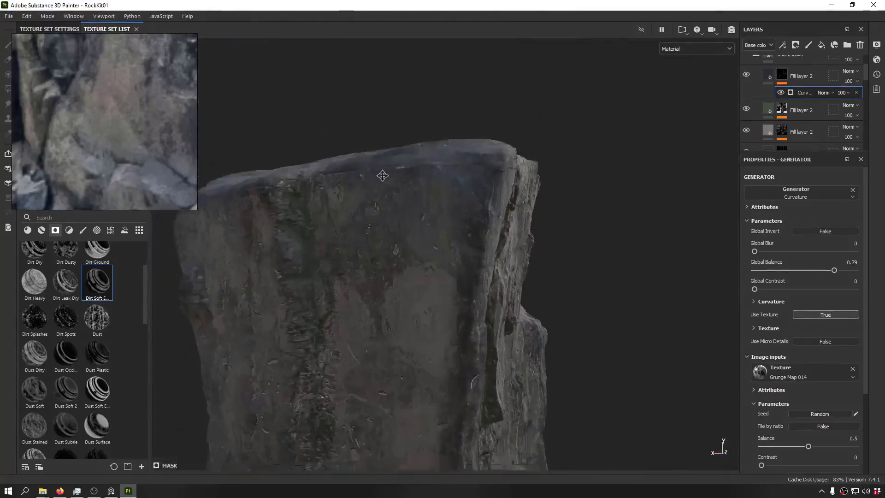
{"action": "middle_click_drag", "start_coordinate": [382, 175], "coordinate": [422, 204], "text": "alt"}
{"action": "right_click_drag", "start_coordinate": [419, 224], "coordinate": [417, 247], "text": "shift"}
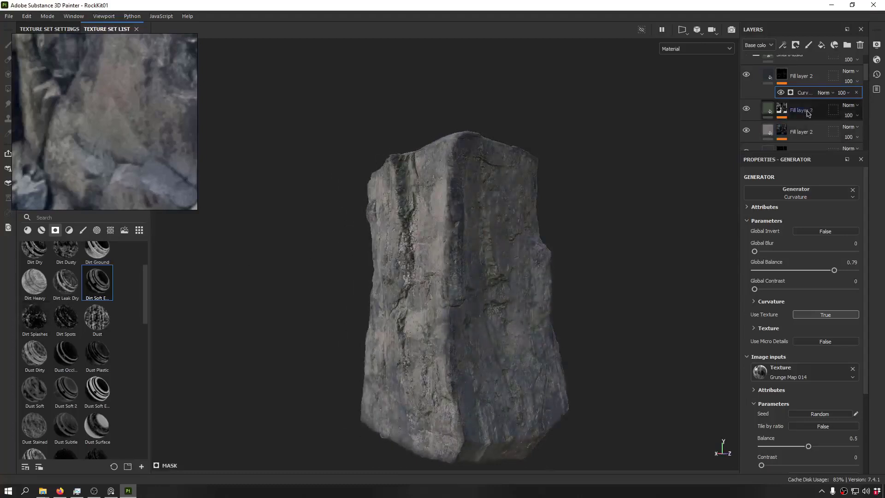
Step: Try the Dirt Leak Dry smart mask on a newly pasted red fill layer and use Dirt Spots instead
{"action": "key", "text": "ctrl+v"}
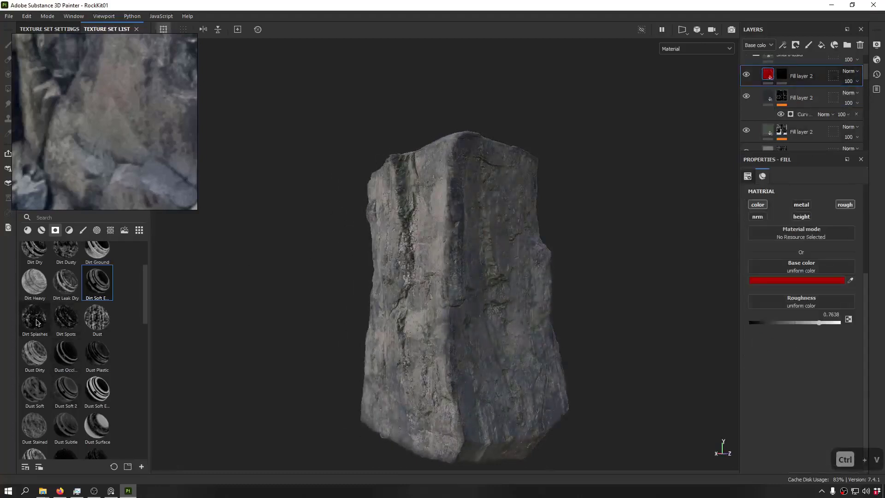
{"action": "left_click_drag", "start_coordinate": [66, 281], "coordinate": [769, 79]}
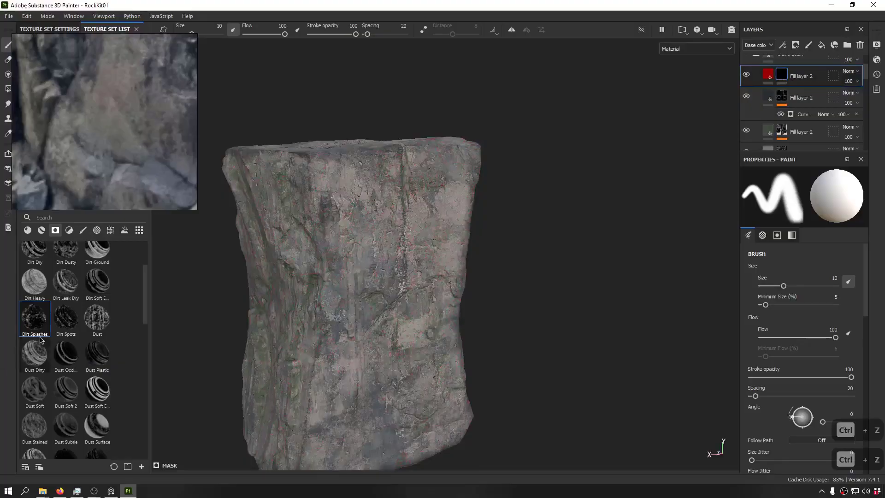
{"action": "mouse_move", "coordinate": [66, 318]}
{"action": "left_mouse_down"}
{"action": "mouse_move", "coordinate": [810, 102]}
{"action": "mouse_move", "coordinate": [785, 76]}
{"action": "left_mouse_up"}
Step: Examine the Dirt Spots mask's red coverage around the rock's sides, bottom and upper edges
{"action": "left_click_drag", "start_coordinate": [432, 139], "coordinate": [715, 125], "text": "alt"}
{"action": "scroll", "coordinate": [684, 138], "scroll_direction": "up", "scroll_amount": 3}
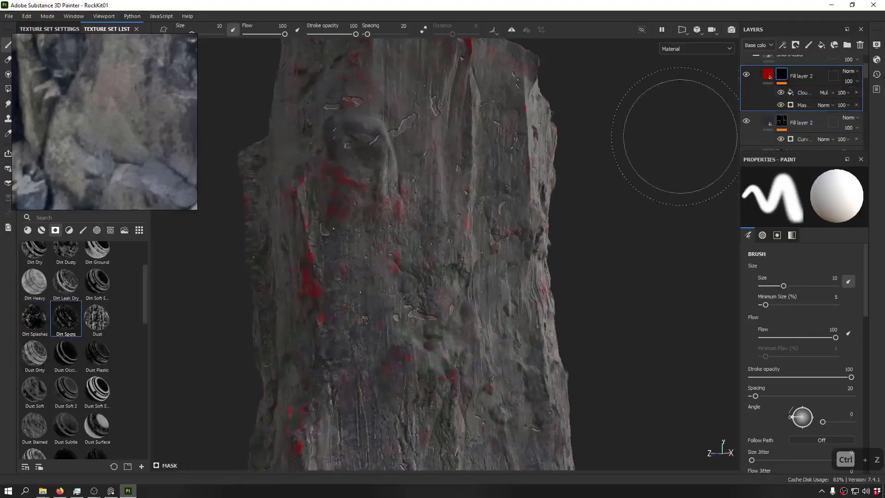
{"action": "left_click_drag", "start_coordinate": [456, 179], "coordinate": [386, 286], "text": "alt"}
{"action": "scroll", "coordinate": [392, 277], "scroll_direction": "down", "scroll_amount": 4}
{"action": "left_click_drag", "start_coordinate": [415, 233], "coordinate": [440, 152], "text": "alt"}
{"action": "scroll", "coordinate": [395, 50], "scroll_direction": "up", "scroll_amount": 3}
{"action": "key", "text": "f"}
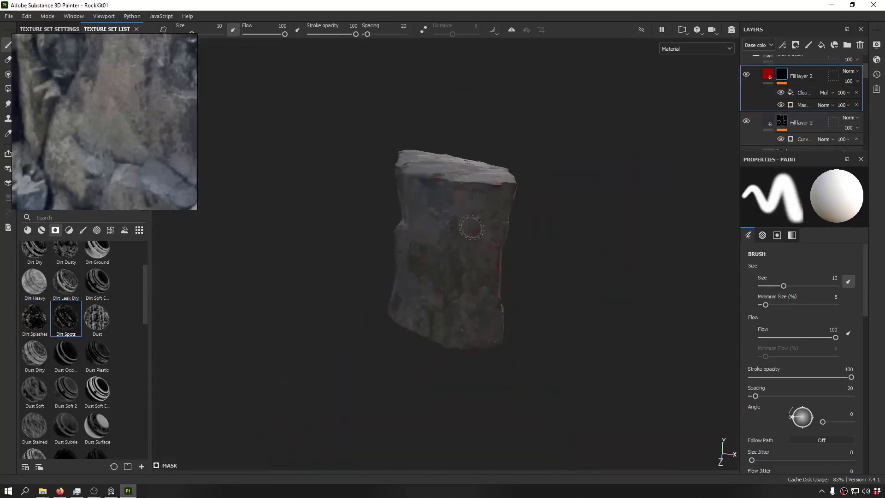
{"action": "scroll", "coordinate": [472, 227], "scroll_direction": "up", "scroll_amount": 4}
{"action": "left_click_drag", "start_coordinate": [434, 240], "coordinate": [498, 208], "text": "alt"}
{"action": "right_click_drag", "start_coordinate": [412, 163], "coordinate": [651, 147], "text": "shift"}
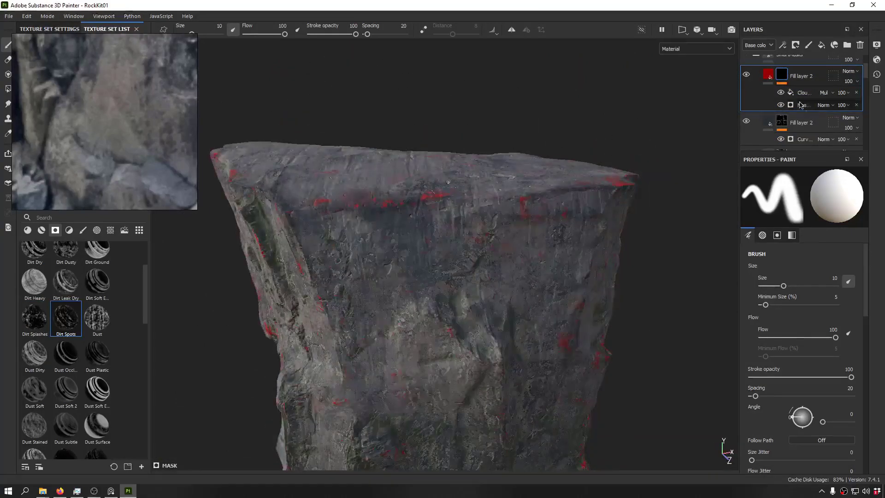
Step: Replace the Dirt Spots layer's red base color with a warm gray sampled from the reference photo and review it around the rock
{"action": "left_click", "coordinate": [768, 74]}
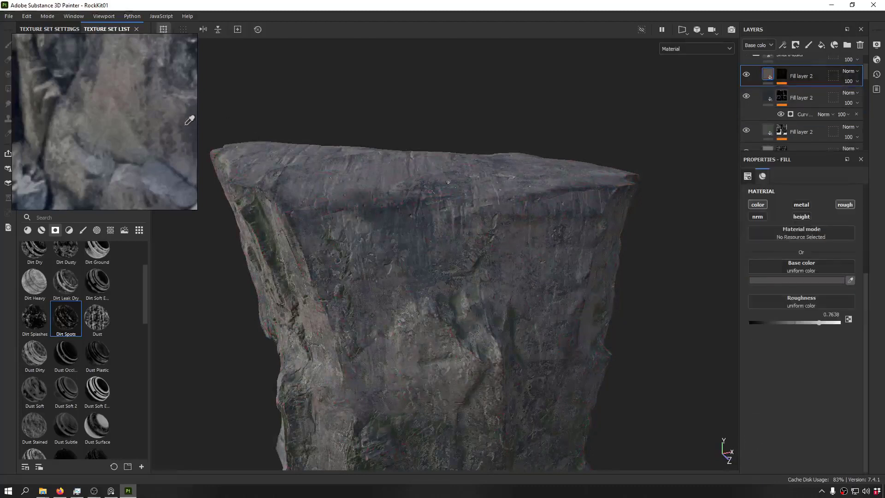
{"action": "left_click", "coordinate": [113, 113]}
{"action": "left_click_drag", "start_coordinate": [411, 175], "coordinate": [466, 195], "text": "alt"}
{"action": "scroll", "coordinate": [466, 195], "scroll_direction": "up", "scroll_amount": 5}
{"action": "right_click_drag", "start_coordinate": [350, 211], "coordinate": [521, 203], "text": "shift"}
{"action": "left_click_drag", "start_coordinate": [521, 203], "coordinate": [414, 132], "text": "alt"}
{"action": "right_click_drag", "start_coordinate": [461, 162], "coordinate": [512, 208], "text": "alt"}
{"action": "left_click_drag", "start_coordinate": [512, 208], "coordinate": [423, 175], "text": "alt"}
{"action": "right_click_drag", "start_coordinate": [423, 176], "coordinate": [395, 212], "text": "shift"}
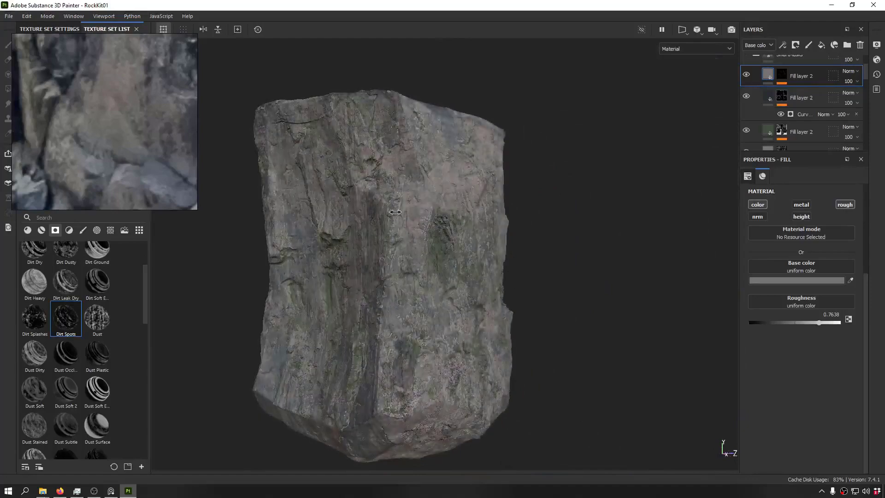
Step: Mask a newly pasted red fill layer with the Dust Plastic smart mask and recolor it dark navy from the reference photo
{"action": "scroll", "coordinate": [186, 139], "scroll_direction": "down", "scroll_amount": 4}
{"action": "middle_click_drag", "start_coordinate": [134, 125], "coordinate": [71, 49]}
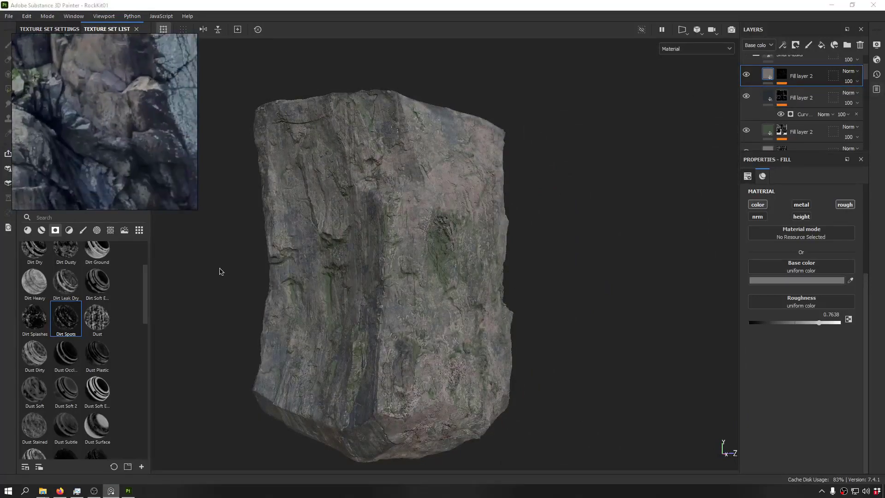
{"action": "key", "text": "ctrl+v"}
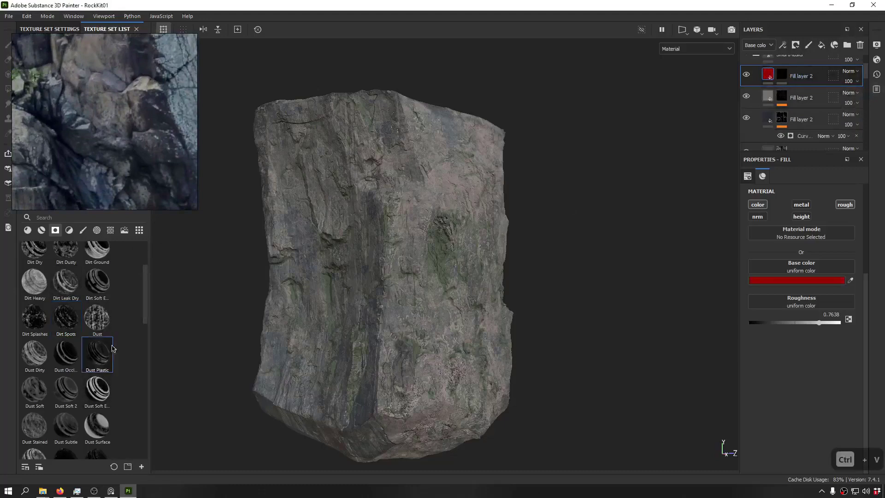
{"action": "left_click", "coordinate": [790, 76]}
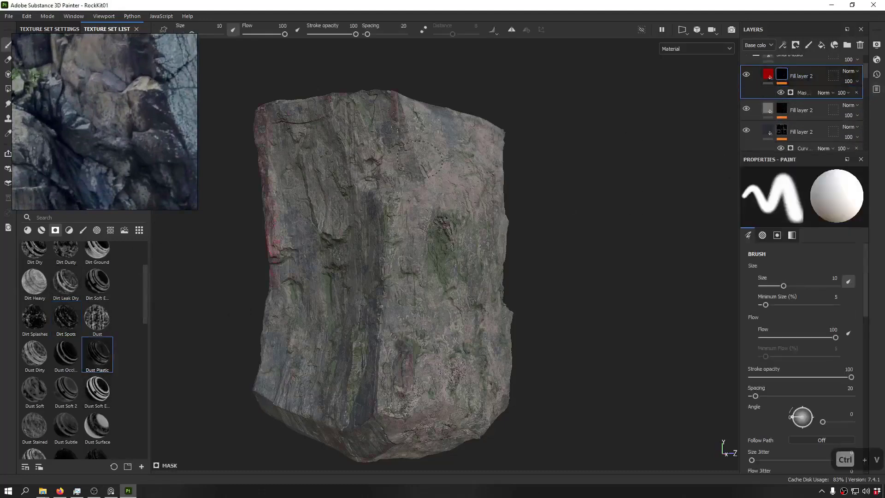
{"action": "mouse_move", "coordinate": [420, 159]}
{"action": "left_mouse_down", "text": "alt"}
{"action": "mouse_move", "coordinate": [447, 212]}
{"action": "mouse_move", "coordinate": [446, 245]}
{"action": "mouse_move", "coordinate": [401, 250]}
{"action": "mouse_move", "coordinate": [440, 273]}
{"action": "mouse_move", "coordinate": [479, 251]}
{"action": "left_mouse_up", "text": "alt"}
{"action": "left_click", "coordinate": [767, 76]}
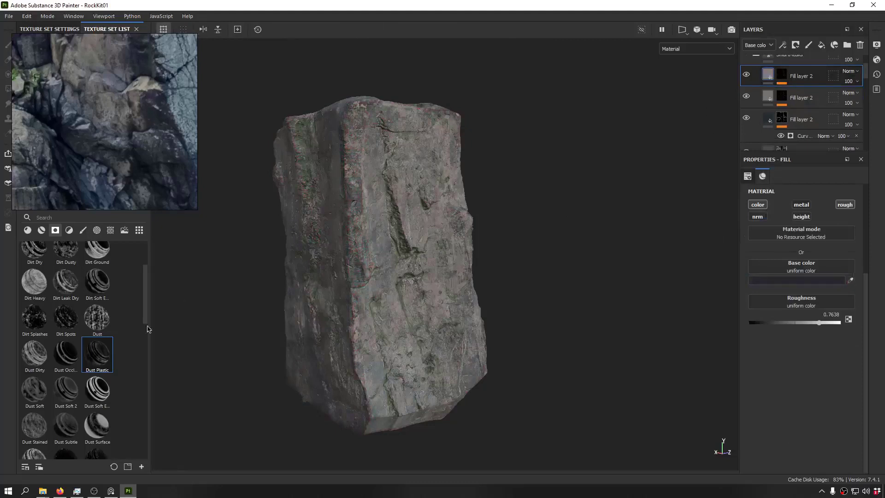
Step: Paste another red fill layer on top, apply the Dust Soft Edges smart mask, and check its coverage on the rock
{"action": "key", "text": "ctrl+v"}
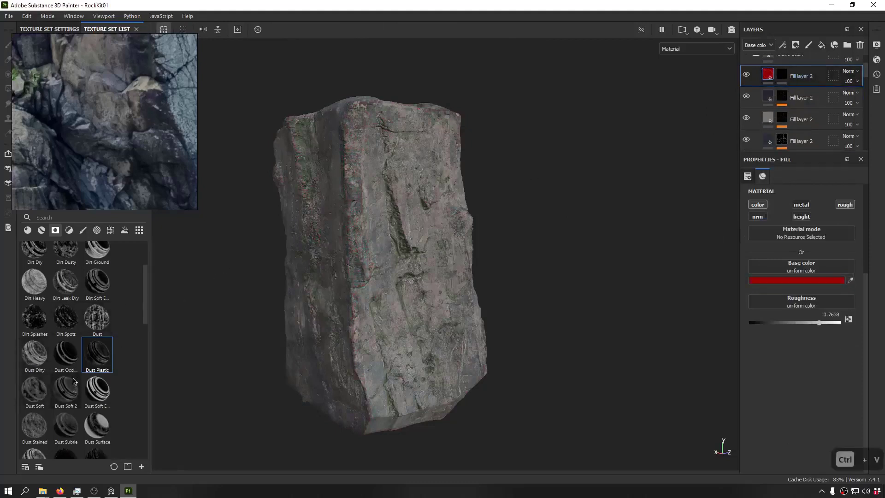
{"action": "left_click_drag", "start_coordinate": [97, 389], "coordinate": [789, 82]}
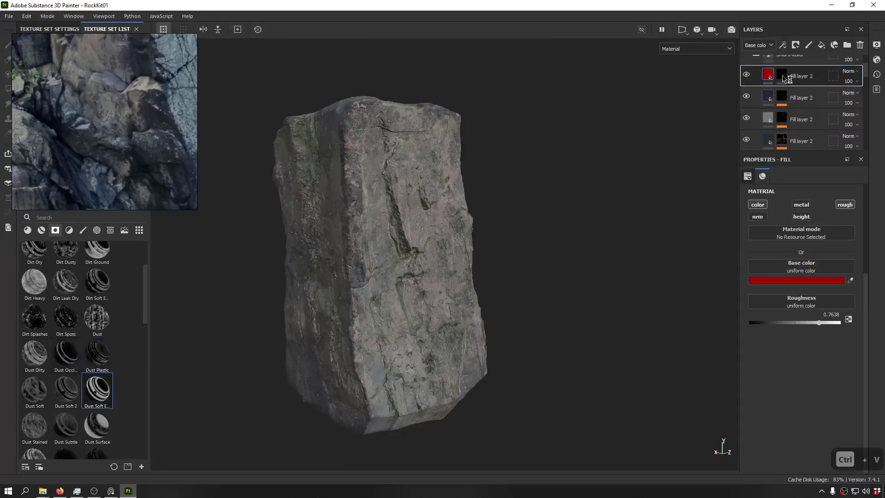
{"action": "mouse_move", "coordinate": [551, 142]}
{"action": "left_mouse_down", "text": "alt"}
{"action": "mouse_move", "coordinate": [555, 214]}
{"action": "mouse_move", "coordinate": [360, 255]}
{"action": "mouse_move", "coordinate": [186, 81]}
{"action": "mouse_move", "coordinate": [515, 63]}
{"action": "mouse_move", "coordinate": [543, 128]}
{"action": "mouse_move", "coordinate": [492, 117]}
{"action": "mouse_move", "coordinate": [338, 161]}
{"action": "mouse_move", "coordinate": [289, 158]}
{"action": "mouse_move", "coordinate": [429, 90]}
{"action": "mouse_move", "coordinate": [438, 65]}
{"action": "left_mouse_up", "text": "alt"}
{"action": "scroll", "coordinate": [430, 91], "scroll_direction": "up", "scroll_amount": 1}
{"action": "middle_click_drag", "start_coordinate": [438, 64], "coordinate": [451, 153], "text": "alt"}
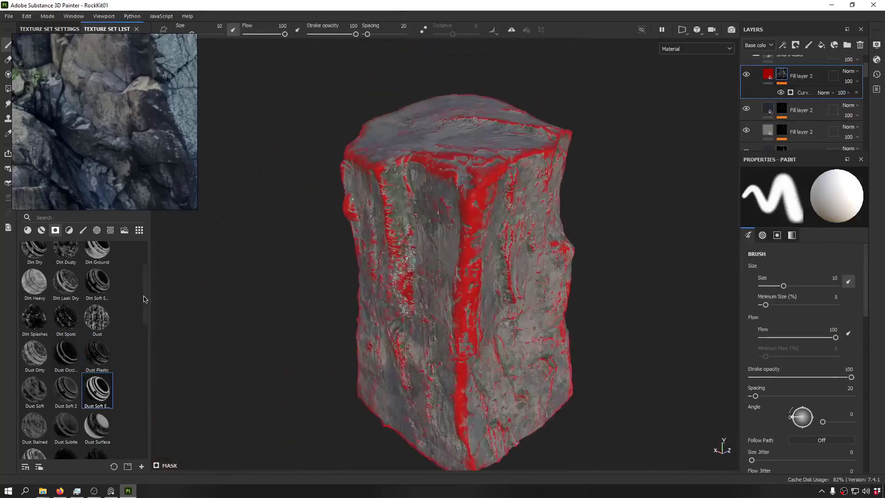
{"action": "left_click_drag", "start_coordinate": [143, 298], "coordinate": [145, 321]}
{"action": "scroll", "coordinate": [41, 331], "scroll_direction": "down", "scroll_amount": 4}
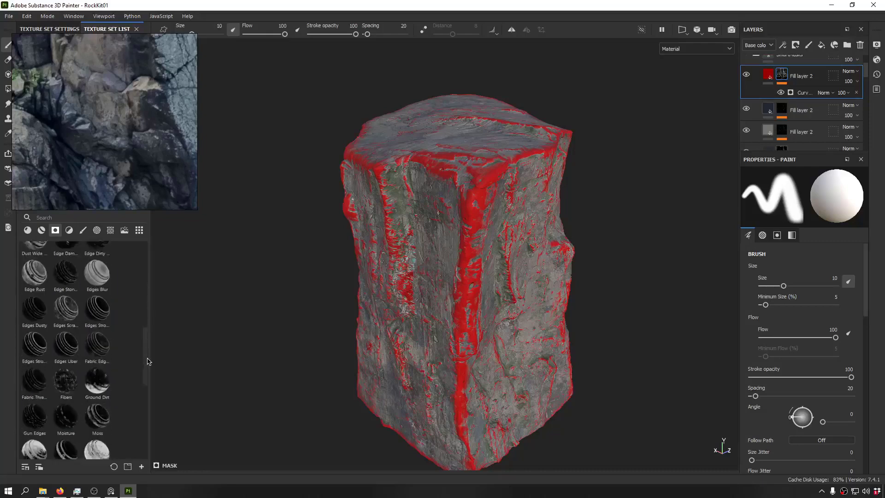
{"action": "left_click_drag", "start_coordinate": [144, 367], "coordinate": [147, 285]}
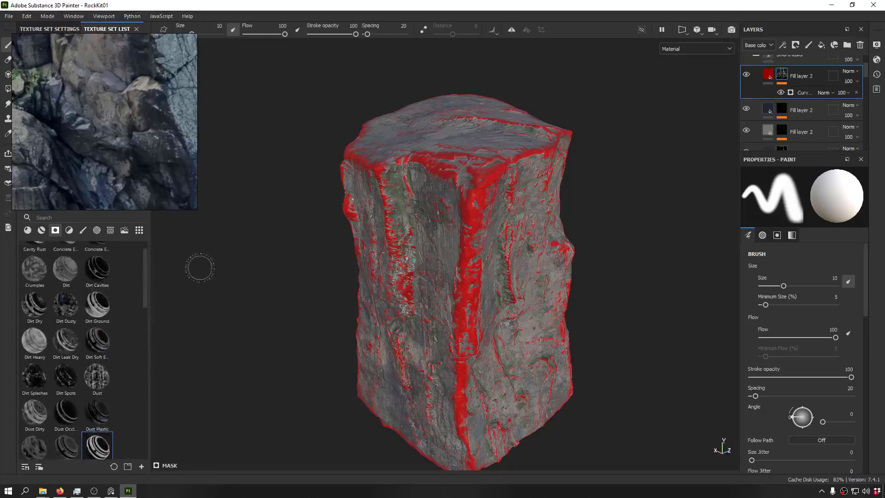
Step: Replace the Dust Soft Edges layer's red base color with a dark blue-gray sampled from the reference photo
{"action": "left_click_drag", "start_coordinate": [482, 150], "coordinate": [495, 181], "text": "alt"}
{"action": "scroll", "coordinate": [496, 180], "scroll_direction": "up", "scroll_amount": 3}
{"action": "left_click", "coordinate": [768, 74]}
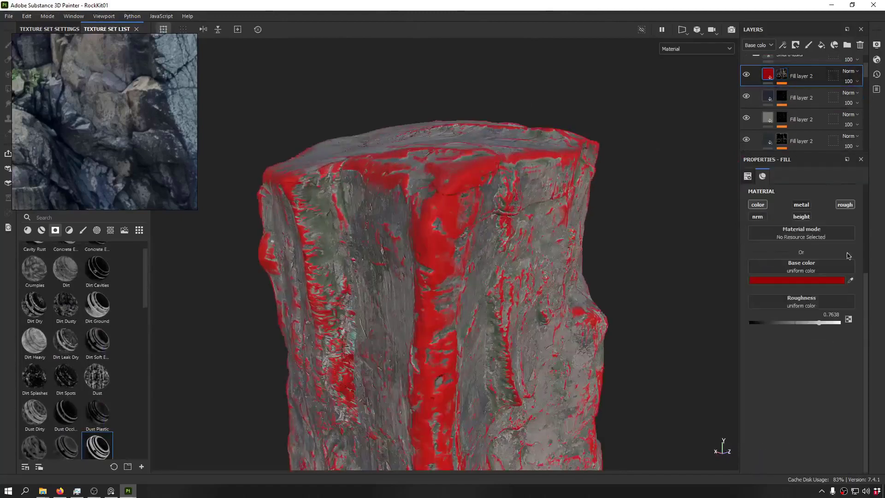
{"action": "left_click", "coordinate": [850, 281]}
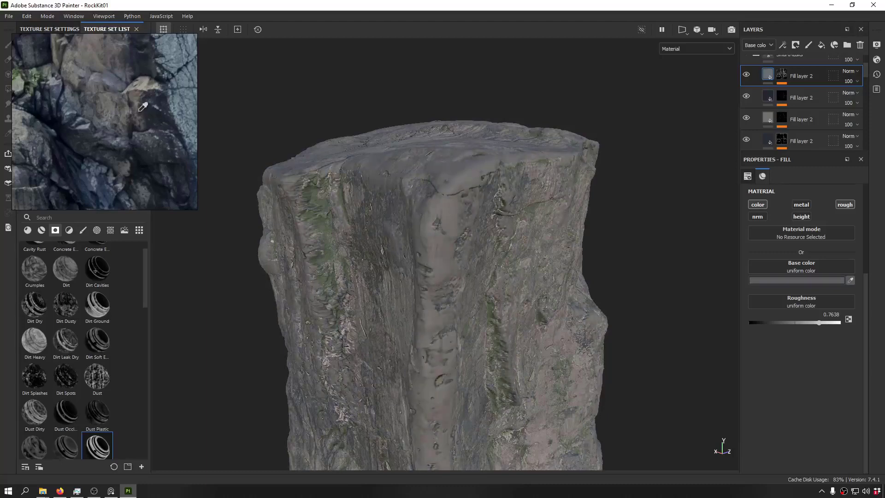
{"action": "left_click_drag", "start_coordinate": [205, 133], "coordinate": [516, 113], "text": "alt"}
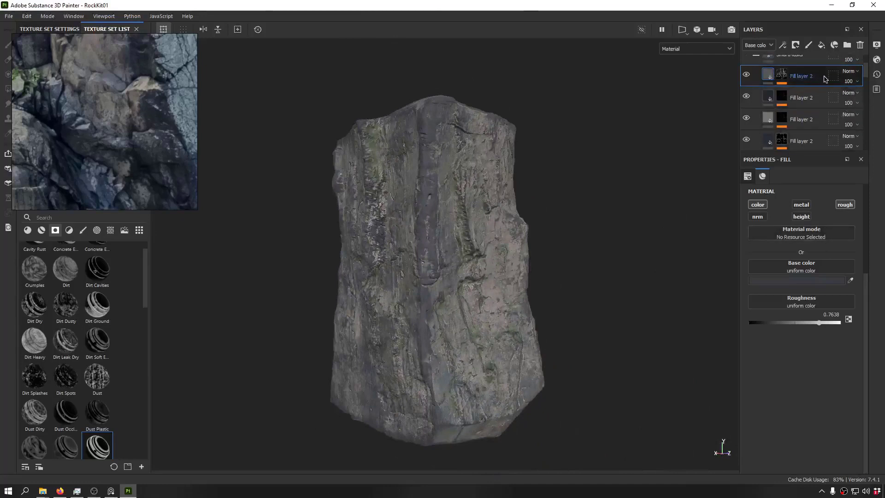
Step: Set the Global Balance of the Dust Soft Edges mask's Curvature generator to 0.23
{"action": "left_click", "coordinate": [780, 77]}
{"action": "left_click", "coordinate": [801, 93]}
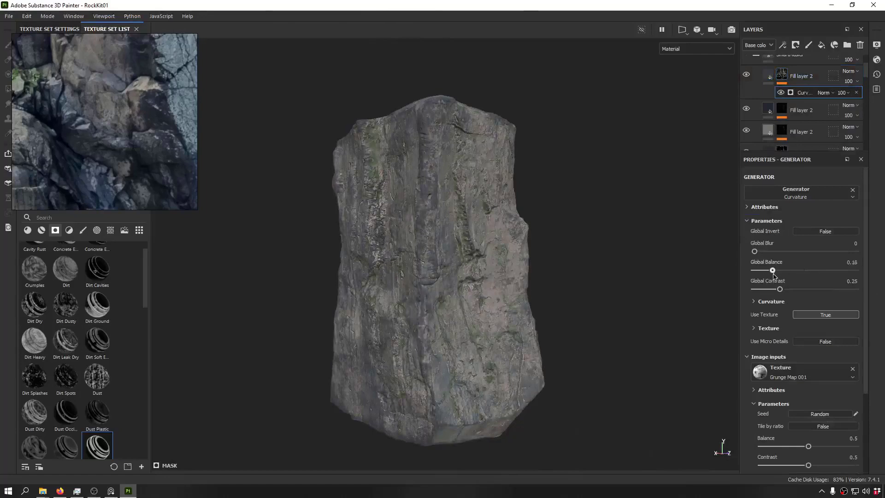
{"action": "left_click_drag", "start_coordinate": [489, 213], "coordinate": [422, 186], "text": "alt"}
Step: Examine the dark edge coloring on all sides of the rock, both up close and from a distance
{"action": "right_click_drag", "start_coordinate": [422, 187], "coordinate": [339, 179], "text": "shift"}
{"action": "left_click_drag", "start_coordinate": [339, 179], "coordinate": [408, 94], "text": "alt"}
{"action": "right_click_drag", "start_coordinate": [408, 94], "coordinate": [308, 113], "text": "shift"}
{"action": "left_click_drag", "start_coordinate": [345, 116], "coordinate": [454, 78], "text": "alt"}
{"action": "right_click_drag", "start_coordinate": [454, 78], "coordinate": [361, 78], "text": "shift"}
{"action": "left_click_drag", "start_coordinate": [361, 78], "coordinate": [505, 169], "text": "alt"}
{"action": "scroll", "coordinate": [425, 139], "scroll_direction": "down", "scroll_amount": 2}
{"action": "left_click_drag", "start_coordinate": [425, 138], "coordinate": [406, 193], "text": "alt"}
{"action": "scroll", "coordinate": [494, 183], "scroll_direction": "down", "scroll_amount": 7}
{"action": "scroll", "coordinate": [495, 159], "scroll_direction": "up", "scroll_amount": 8}
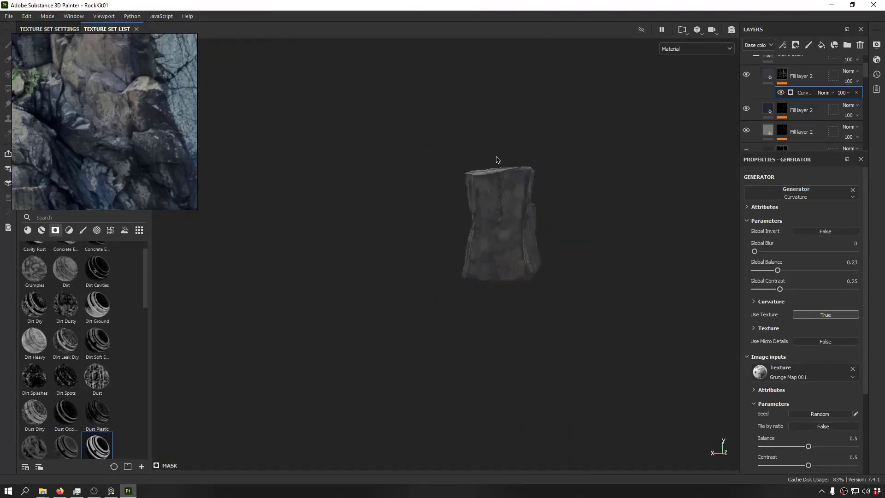
{"action": "left_click_drag", "start_coordinate": [502, 156], "coordinate": [517, 121], "text": "alt"}
{"action": "right_click_drag", "start_coordinate": [517, 121], "coordinate": [478, 148], "text": "shift"}
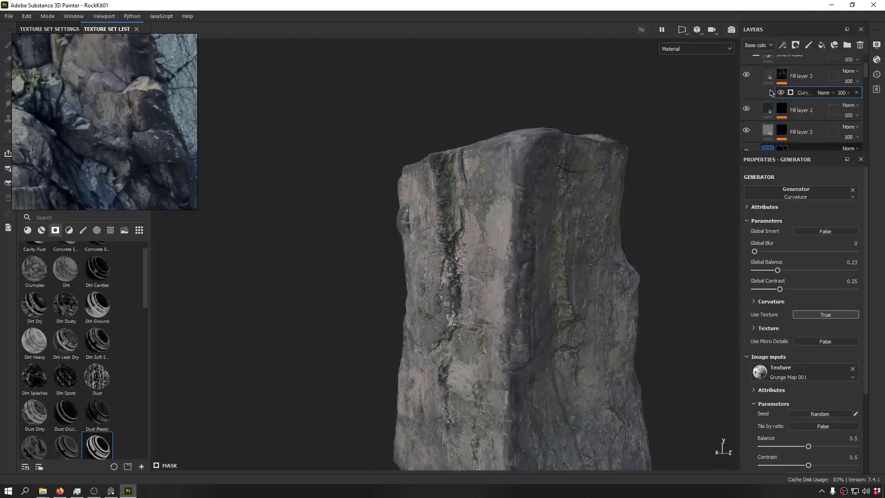
Step: Paste another red fill layer on top of the SmartMasks folder and apply the Edges Scratched smart mask to it
{"action": "key", "text": "ctrl+v"}
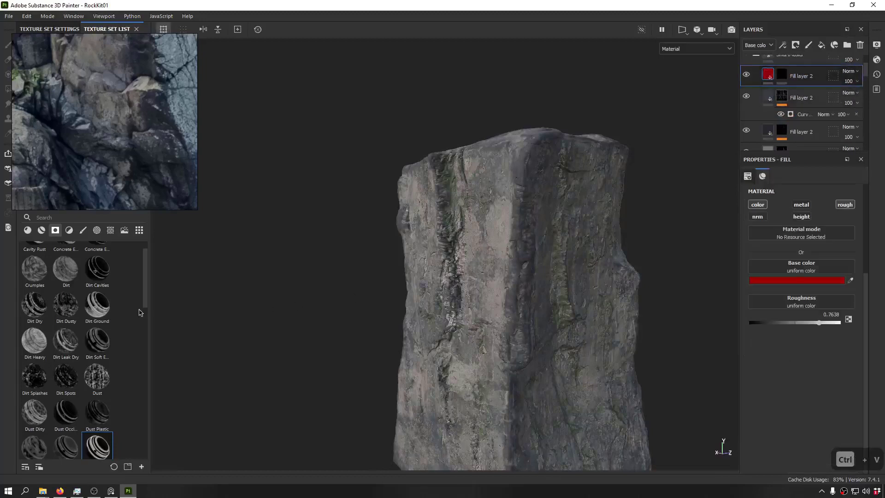
{"action": "left_click_drag", "start_coordinate": [143, 298], "coordinate": [147, 382]}
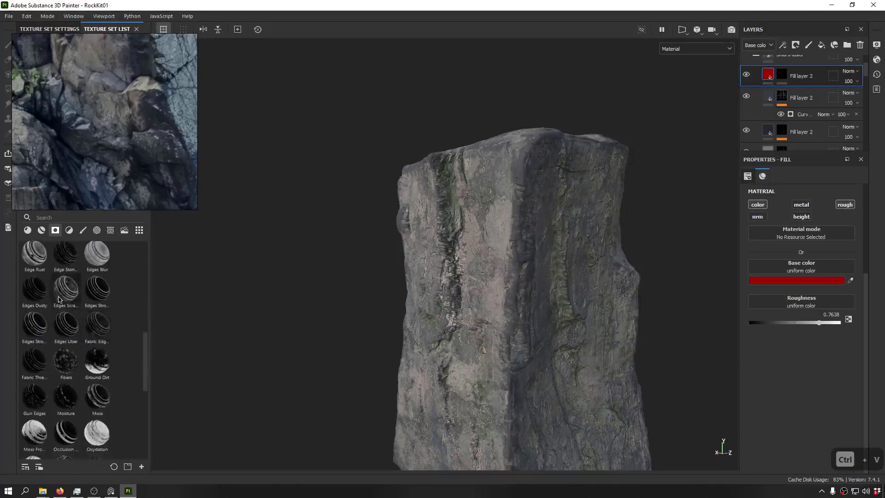
{"action": "mouse_move", "coordinate": [727, 112]}
{"action": "left_mouse_down"}
{"action": "mouse_move", "coordinate": [783, 72]}
{"action": "mouse_move", "coordinate": [692, 113]}
{"action": "mouse_move", "coordinate": [578, 115]}
{"action": "mouse_move", "coordinate": [456, 146]}
{"action": "left_mouse_up"}
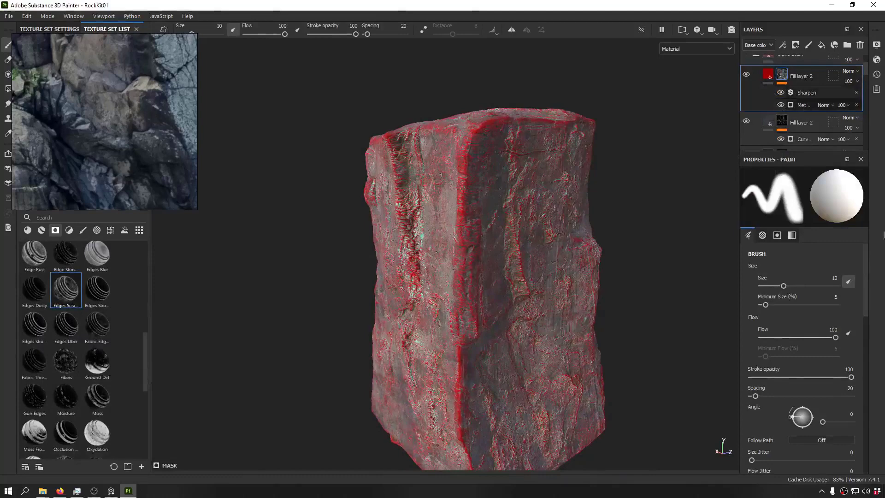
Step: Compare the Edges Scratched mask with its Sharpen filter hidden and delete that filter from the mask
{"action": "left_click", "coordinate": [778, 105]}
{"action": "left_click", "coordinate": [781, 92]}
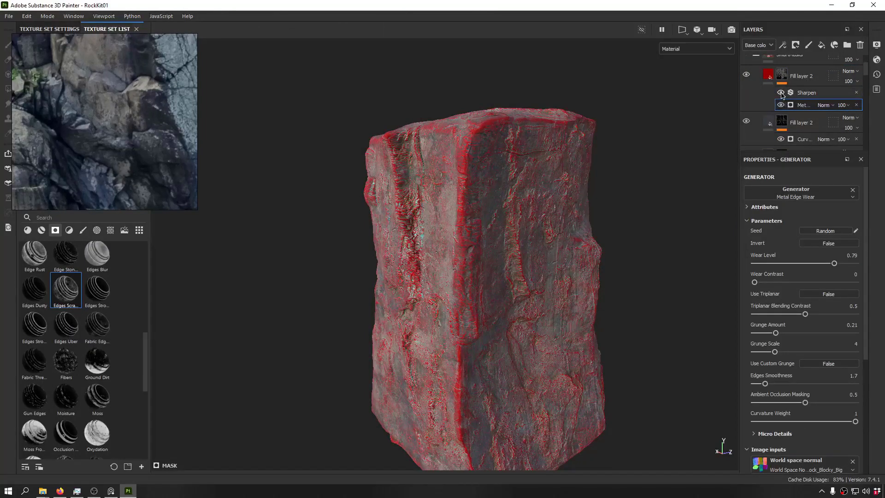
{"action": "left_click", "coordinate": [780, 94]}
{"action": "left_click_drag", "start_coordinate": [696, 194], "coordinate": [848, 181], "text": "alt"}
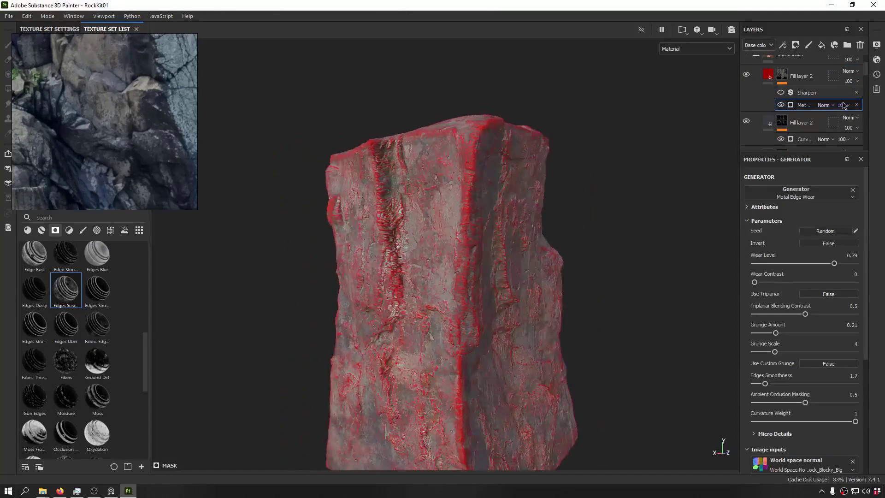
{"action": "left_click", "coordinate": [856, 93]}
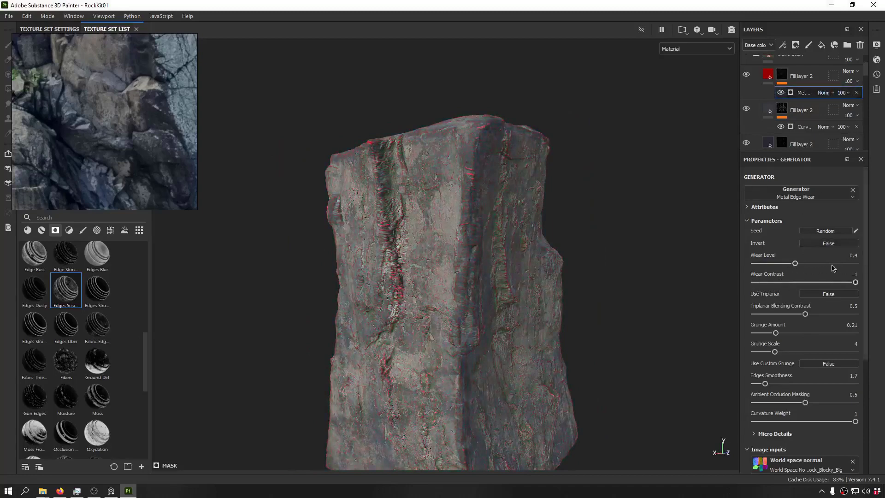
Step: Set the mask's Metal Edge Wear generator to Wear Level 0.65 and Wear Contrast 1, and check the red edge coverage
{"action": "left_click_drag", "start_coordinate": [796, 264], "coordinate": [816, 264]}
{"action": "left_click_drag", "start_coordinate": [521, 203], "coordinate": [443, 226], "text": "alt"}
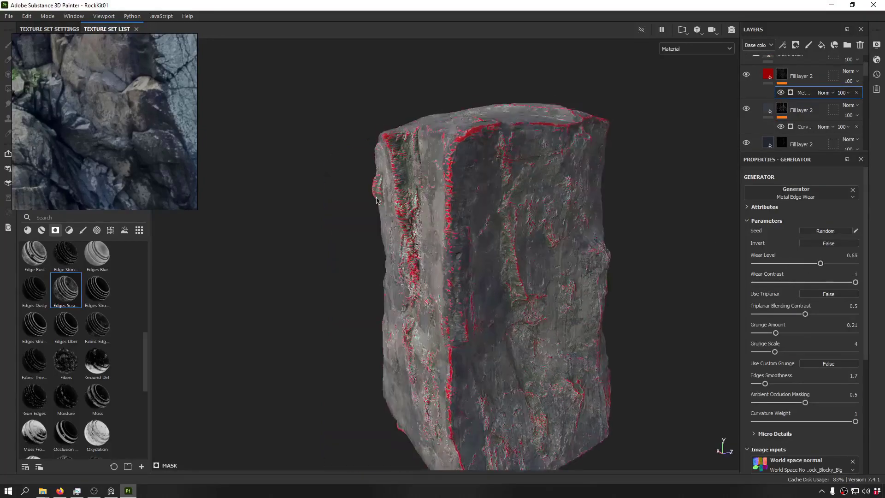
{"action": "right_click_drag", "start_coordinate": [414, 216], "coordinate": [470, 198], "text": "alt"}
{"action": "left_click_drag", "start_coordinate": [392, 184], "coordinate": [530, 152], "text": "alt"}
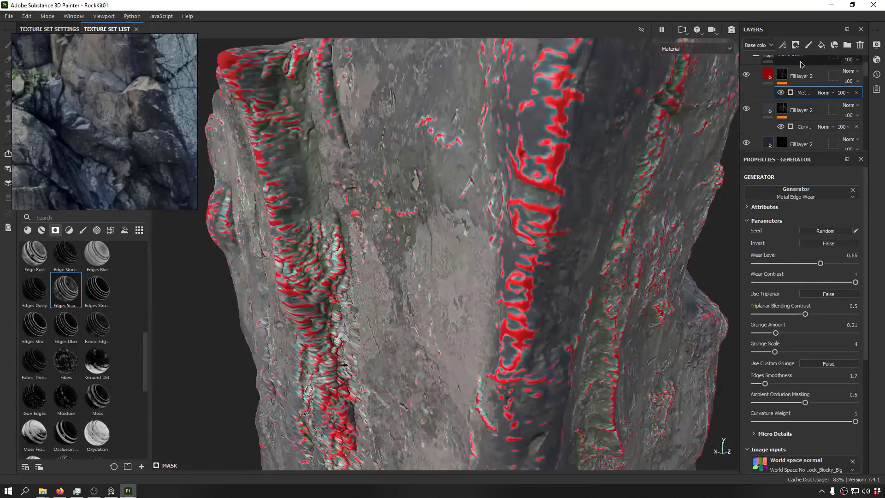
Step: Replace the Edges Scratched layer's red base color with a light gray sampled from the reference photo
{"action": "left_click", "coordinate": [784, 76]}
{"action": "left_click_drag", "start_coordinate": [474, 186], "coordinate": [138, 100]}
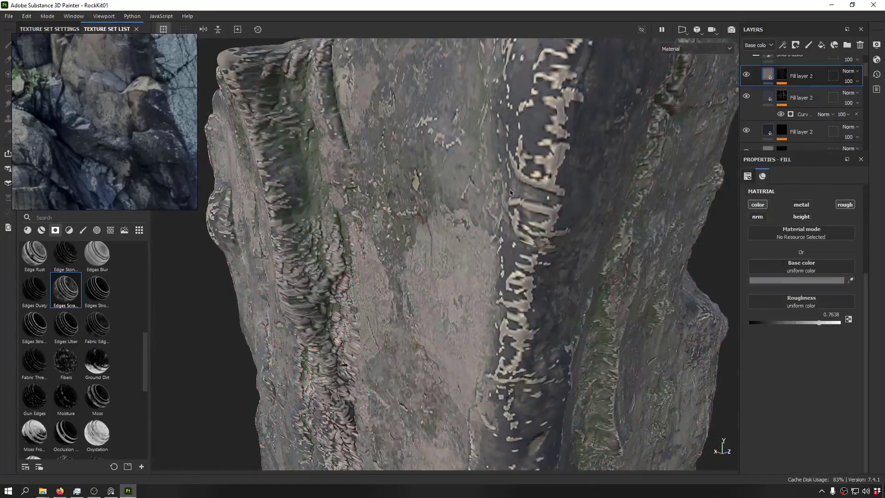
{"action": "left_click_drag", "start_coordinate": [510, 193], "coordinate": [480, 195], "text": "alt"}
{"action": "right_click_drag", "start_coordinate": [479, 195], "coordinate": [406, 215], "text": "alt"}
Step: Examine the light edge scratches along the rock's corners, sides and underside
{"action": "left_click_drag", "start_coordinate": [437, 194], "coordinate": [502, 132], "text": "alt"}
{"action": "right_click_drag", "start_coordinate": [502, 132], "coordinate": [397, 161], "text": "shift"}
{"action": "left_click_drag", "start_coordinate": [414, 185], "coordinate": [365, 170], "text": "alt"}
{"action": "right_click_drag", "start_coordinate": [365, 171], "coordinate": [529, 372], "text": "alt"}
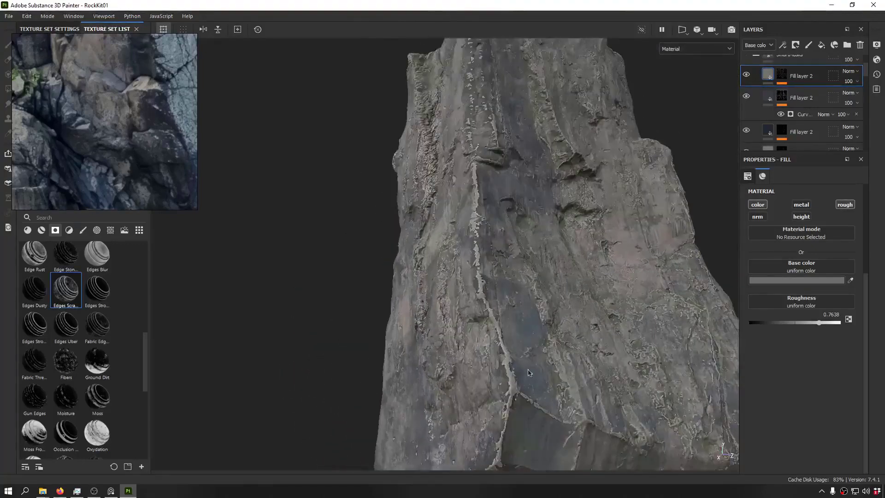
{"action": "left_click_drag", "start_coordinate": [529, 372], "coordinate": [574, 231], "text": "alt"}
{"action": "right_click_drag", "start_coordinate": [574, 230], "coordinate": [546, 177], "text": "alt"}
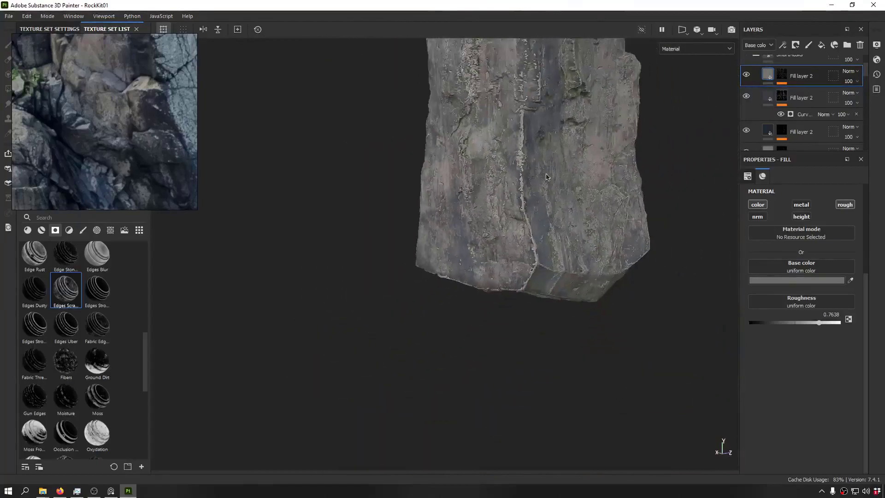
{"action": "left_click_drag", "start_coordinate": [546, 177], "coordinate": [510, 151], "text": "alt"}
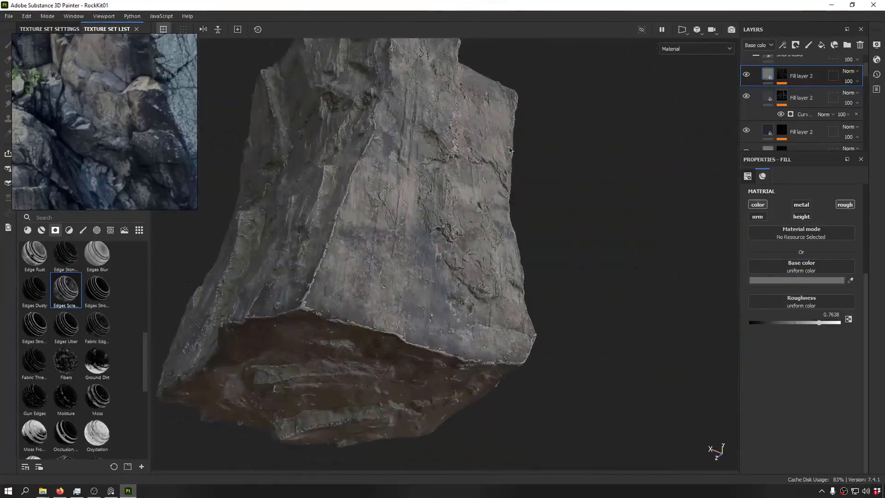
{"action": "right_click_drag", "start_coordinate": [509, 150], "coordinate": [428, 224], "text": "shift"}
{"action": "middle_click_drag", "start_coordinate": [428, 224], "coordinate": [496, 215], "text": "alt"}
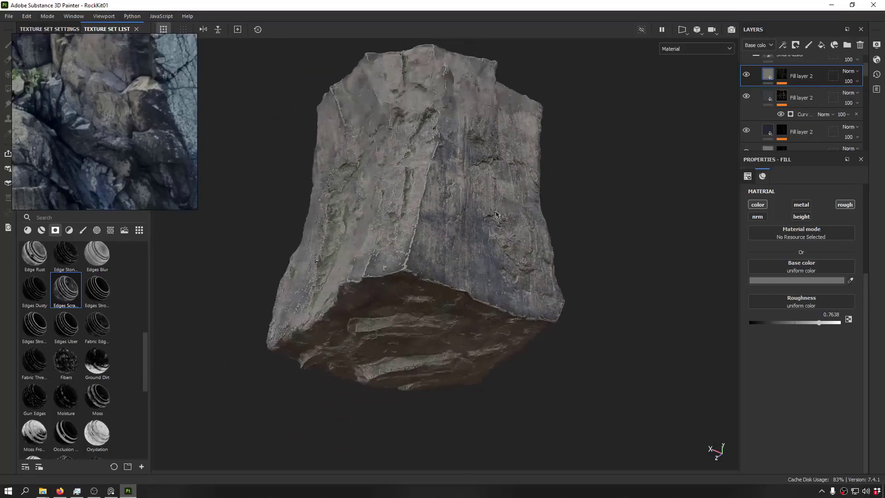
{"action": "left_click_drag", "start_coordinate": [496, 215], "coordinate": [498, 245], "text": "alt"}
{"action": "right_click_drag", "start_coordinate": [498, 245], "coordinate": [544, 272], "text": "alt"}
{"action": "left_click_drag", "start_coordinate": [544, 272], "coordinate": [498, 193], "text": "alt"}
{"action": "right_click_drag", "start_coordinate": [498, 194], "coordinate": [454, 231], "text": "alt"}
{"action": "middle_click_drag", "start_coordinate": [454, 230], "coordinate": [451, 211], "text": "alt"}
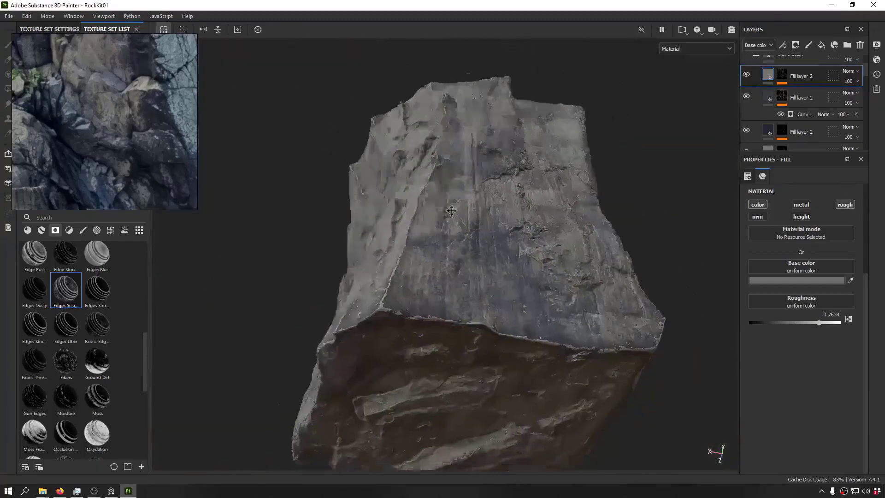
{"action": "left_click_drag", "start_coordinate": [451, 211], "coordinate": [472, 258], "text": "alt"}
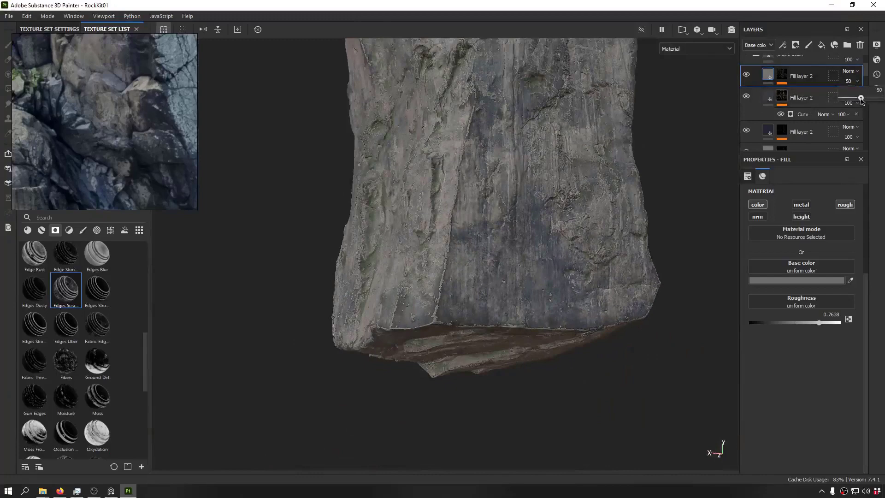
Step: Lower the Edges Scratched layer's opacity to 54 and review the result around the rock
{"action": "left_click_drag", "start_coordinate": [863, 102], "coordinate": [863, 102]}
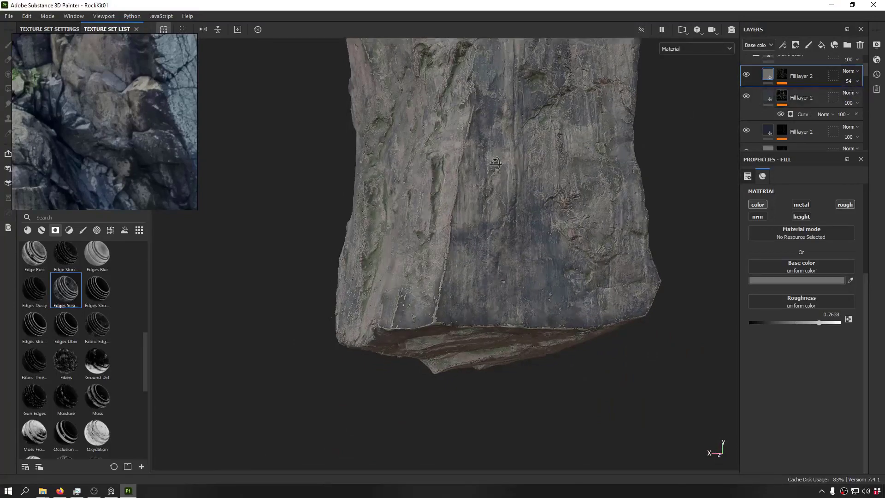
{"action": "left_click_drag", "start_coordinate": [509, 231], "coordinate": [521, 141], "text": "alt"}
{"action": "right_click_drag", "start_coordinate": [401, 248], "coordinate": [434, 266], "text": "alt"}
{"action": "left_click_drag", "start_coordinate": [435, 267], "coordinate": [427, 265], "text": "alt"}
{"action": "right_click_drag", "start_coordinate": [428, 265], "coordinate": [465, 194], "text": "alt"}
{"action": "middle_click_drag", "start_coordinate": [465, 194], "coordinate": [487, 270], "text": "alt"}
{"action": "left_click_drag", "start_coordinate": [487, 271], "coordinate": [382, 297], "text": "alt"}
{"action": "right_click_drag", "start_coordinate": [382, 297], "coordinate": [577, 231], "text": "shift"}
{"action": "scroll", "coordinate": [796, 95], "scroll_direction": "up", "scroll_amount": 2}
Step: Collapse the SmartMasks folder and group the Sharpen layer, SmartMasks and Procedurals into a folder named Rock01
{"action": "left_click", "coordinate": [784, 68]}
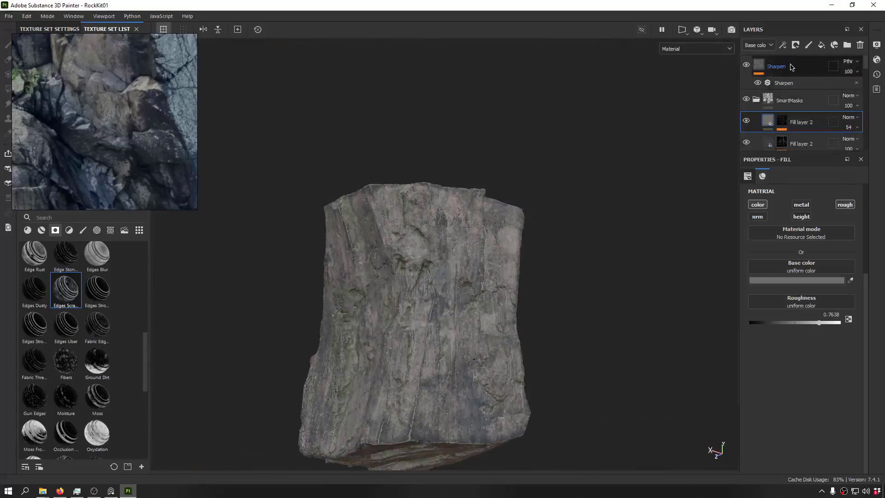
{"action": "left_click", "coordinate": [757, 99]}
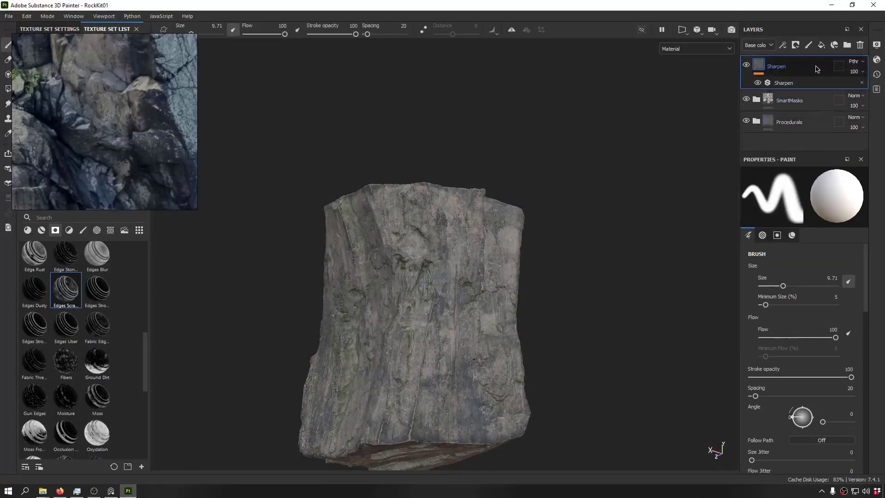
{"action": "left_click", "coordinate": [789, 121], "text": "shift"}
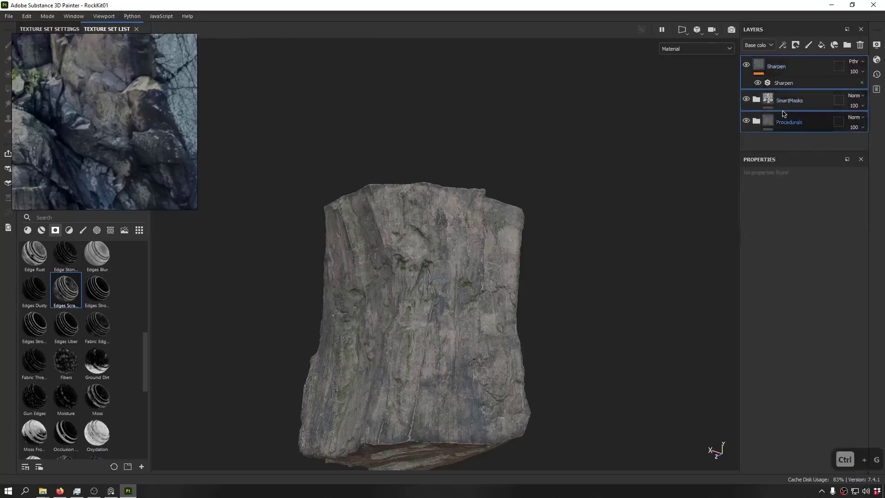
{"action": "key", "text": "ctrl+g"}
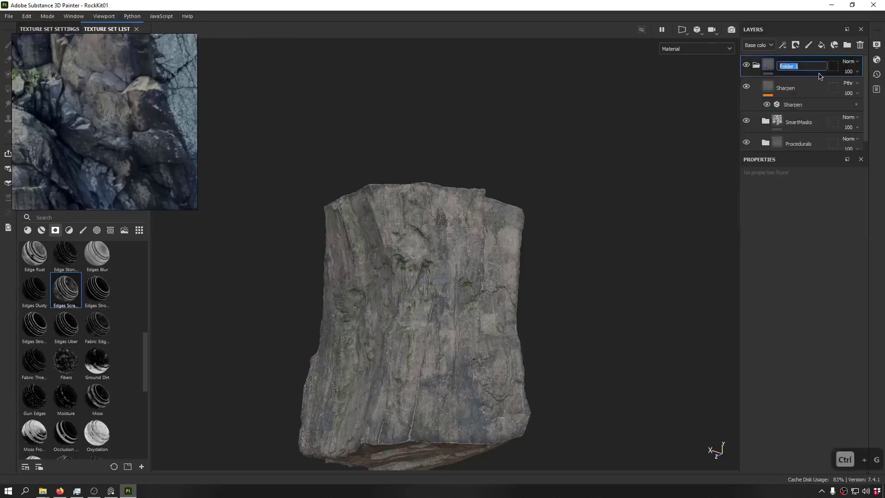
{"action": "type", "text": "Rock"}
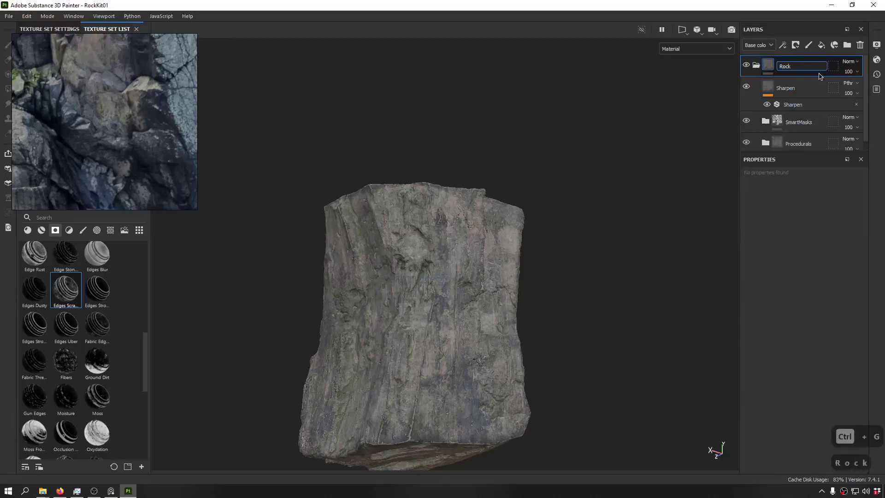
{"action": "type", "text": "01"}
{"action": "key", "text": "Return"}
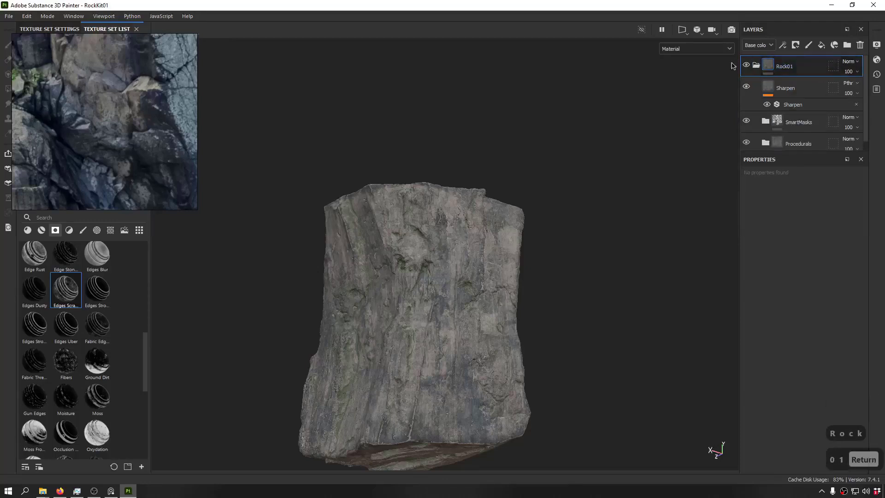
Step: Collapse the Rock01 folder and create a smart material from it
{"action": "left_click", "coordinate": [758, 64]}
{"action": "right_click", "coordinate": [818, 66]}
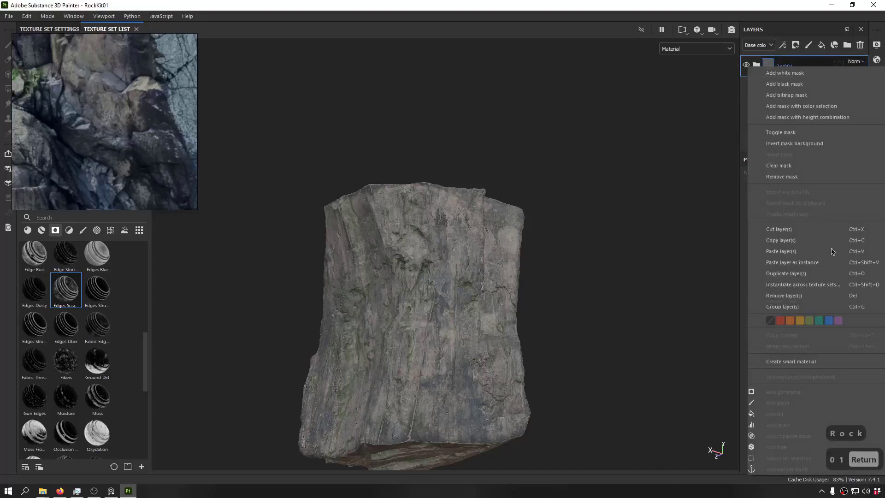
{"action": "left_click", "coordinate": [824, 359]}
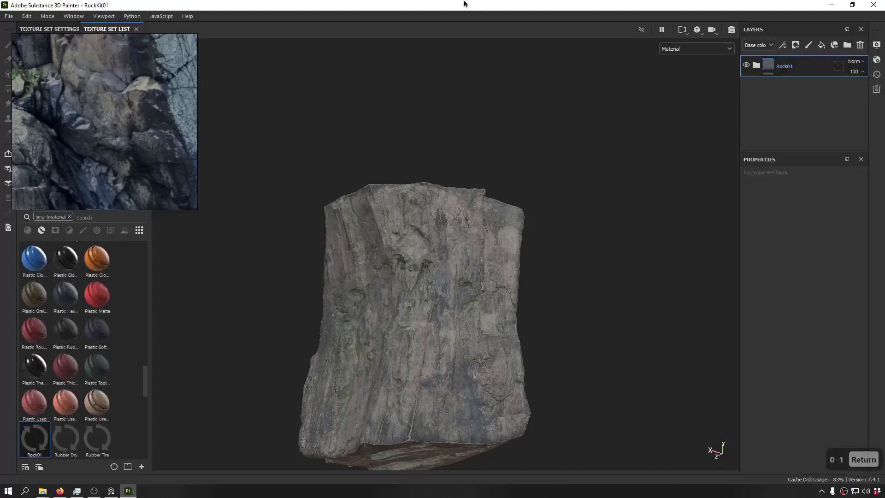
Step: Hide the reference photo overlay and review the textured rock from several sides
{"action": "key", "text": "ctrl+m"}
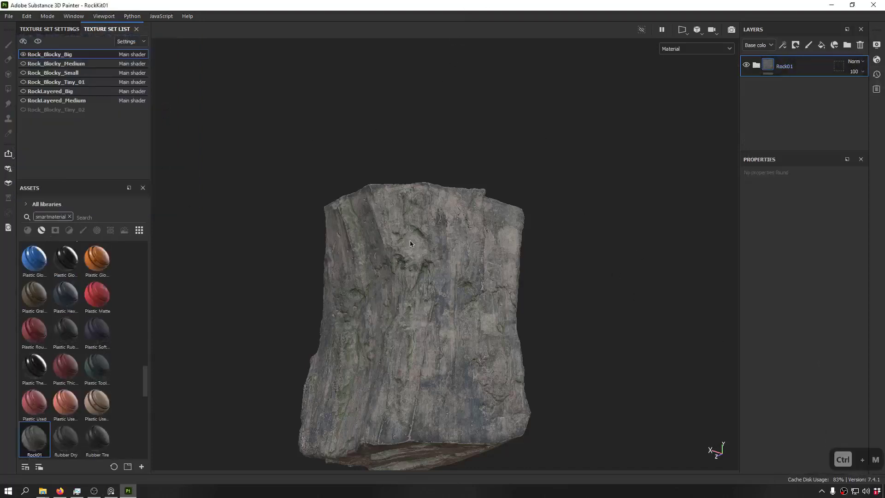
{"action": "left_click_drag", "start_coordinate": [410, 244], "coordinate": [500, 281], "text": "alt"}
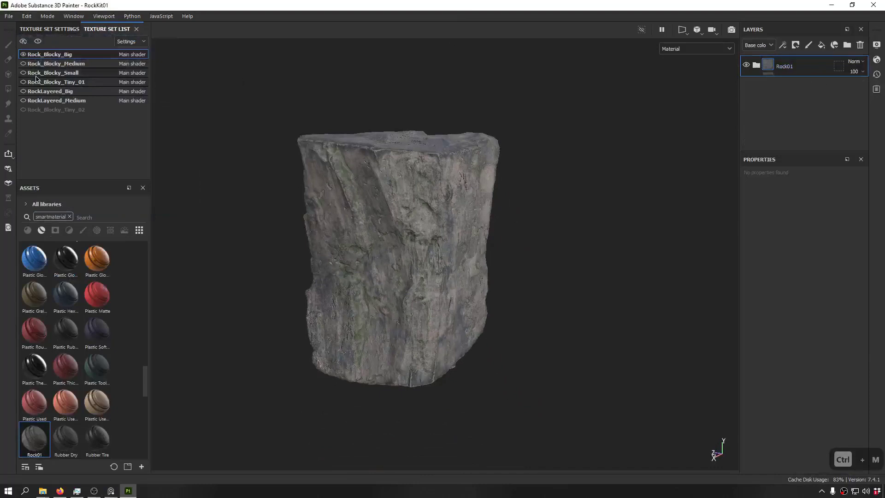
{"action": "left_click_drag", "start_coordinate": [484, 152], "coordinate": [504, 161], "text": "alt"}
{"action": "left_click_drag", "start_coordinate": [703, 155], "coordinate": [434, 165], "text": "alt"}
{"action": "right_click_drag", "start_coordinate": [433, 226], "coordinate": [446, 252], "text": "shift"}
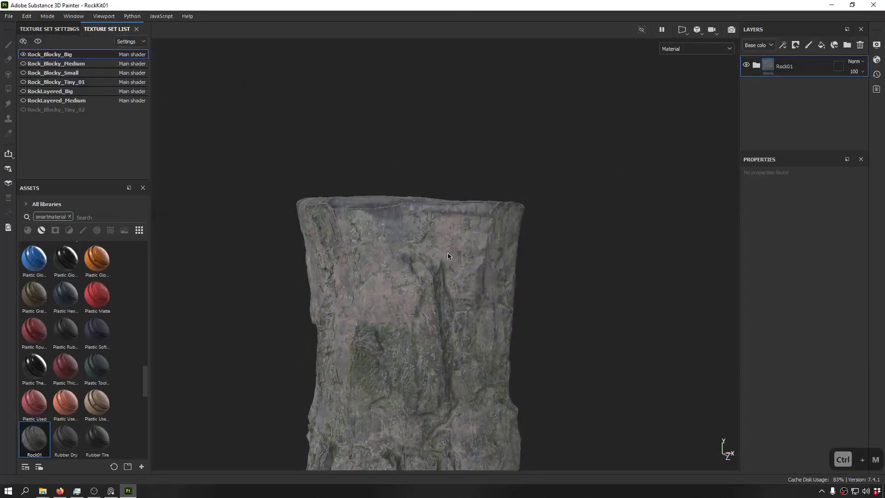
Step: Open the texture export settings and choose the Unreal Engine 4 (Packed)_OpenGL output template
{"action": "left_click", "coordinate": [8, 17]}
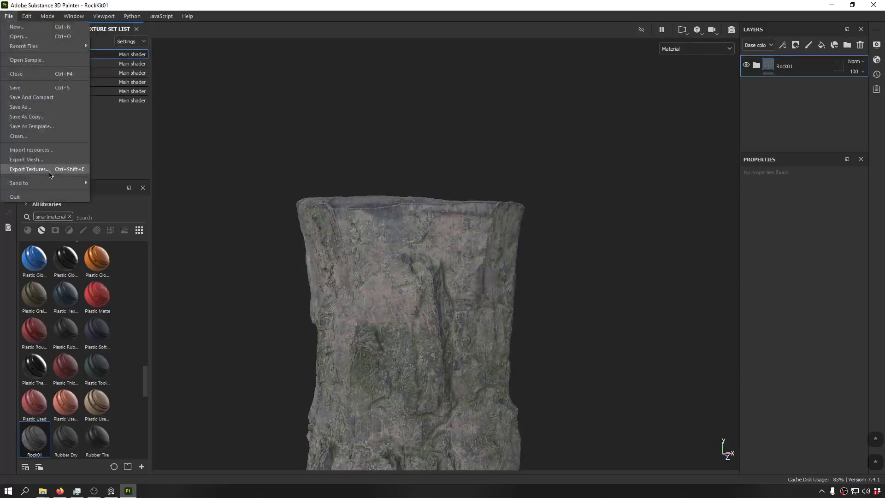
{"action": "left_click", "coordinate": [50, 169]}
{"action": "left_click", "coordinate": [525, 146]}
{"action": "left_click", "coordinate": [501, 189]}
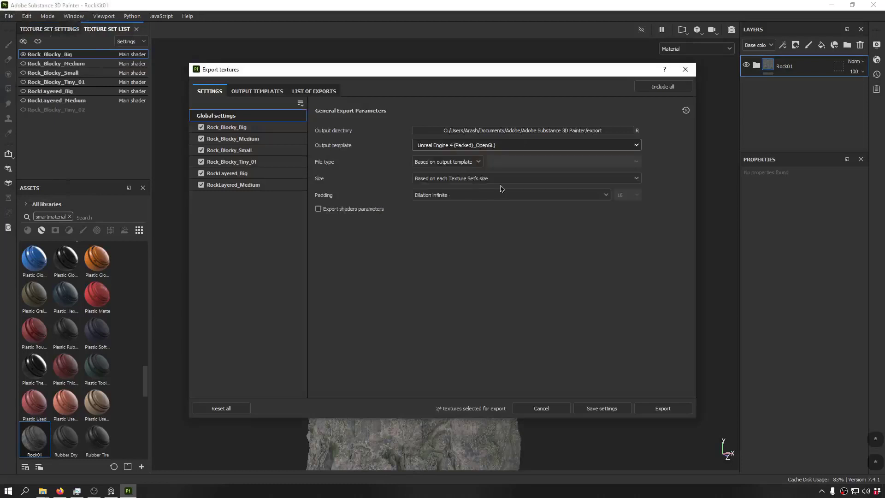
Step: Exclude every texture set except Rock_Blocky_Big from the export and check the export parameters of that set
{"action": "left_click", "coordinate": [201, 138]}
{"action": "left_click", "coordinate": [201, 150]}
{"action": "left_click", "coordinate": [201, 162]}
{"action": "left_click", "coordinate": [201, 173]}
{"action": "left_click", "coordinate": [201, 185]}
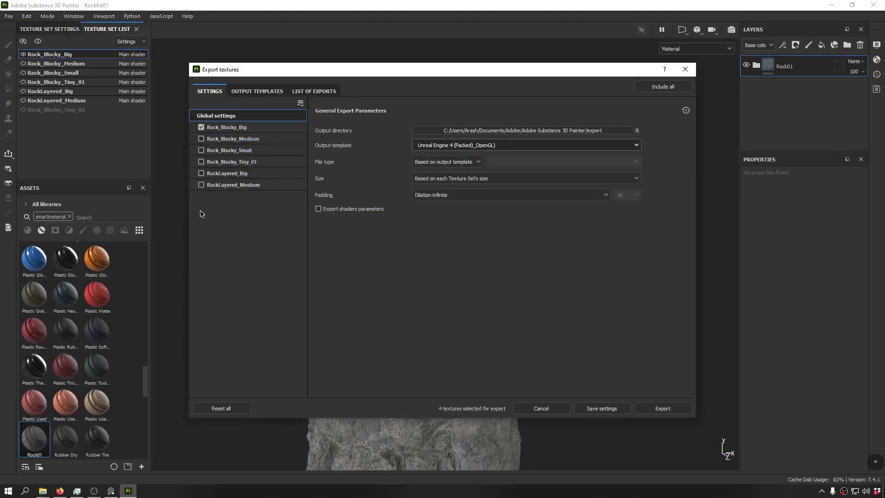
{"action": "left_click", "coordinate": [228, 128]}
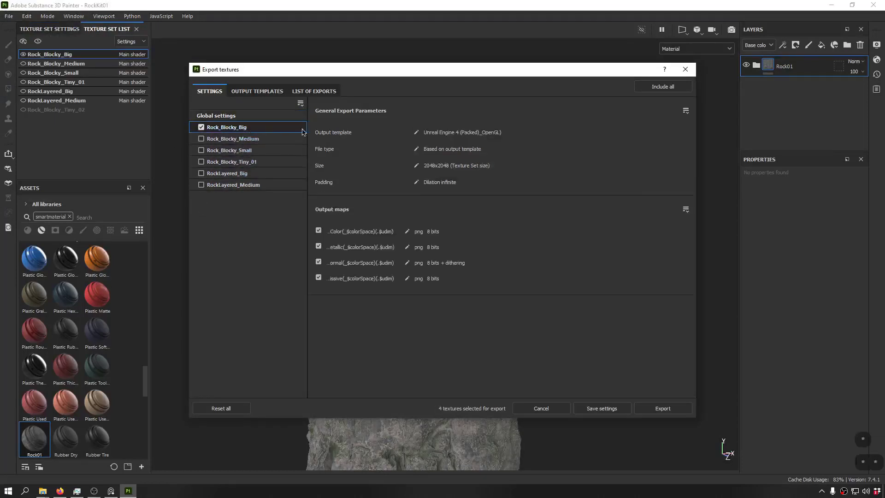
{"action": "left_click", "coordinate": [265, 115]}
Step: Export the Rock_Blocky_Big textures at size 4096 to E:/Personal Projects/2022/Tutorials/PiratesIsland/Substance/NaniteLandscape/Export
{"action": "left_click", "coordinate": [488, 182]}
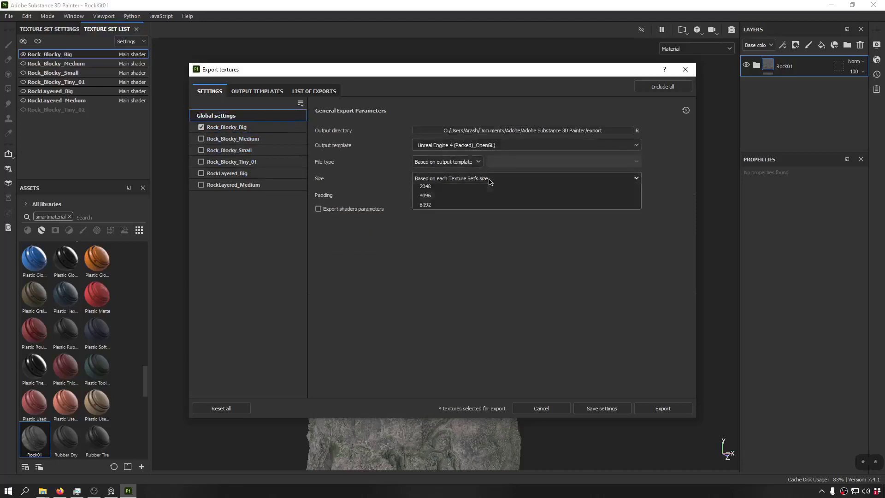
{"action": "left_click", "coordinate": [441, 261]}
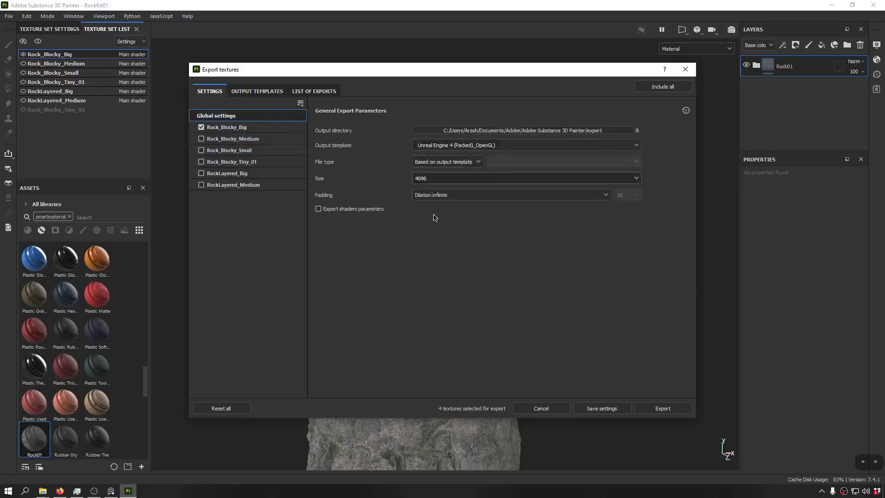
{"action": "key", "text": "ctrl+c"}
{"action": "key", "text": "ctrl+v"}
{"action": "key", "text": "Return"}
{"action": "key", "text": "Return"}
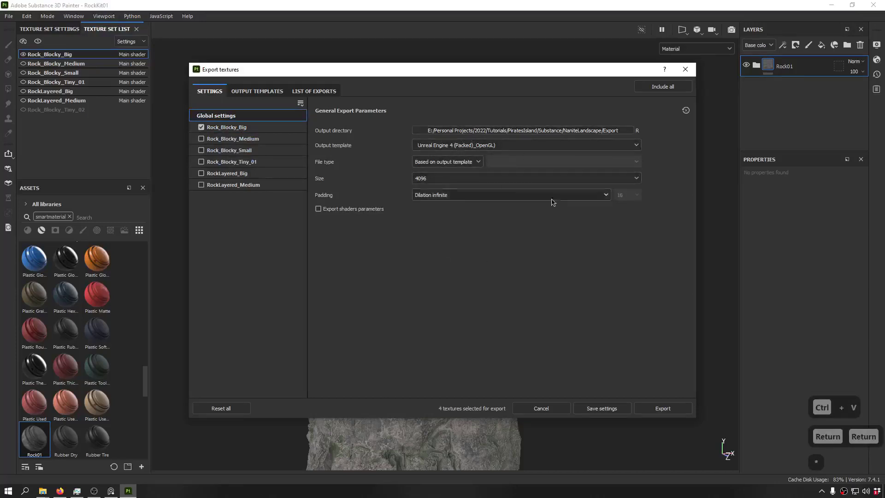
{"action": "left_click", "coordinate": [680, 410]}
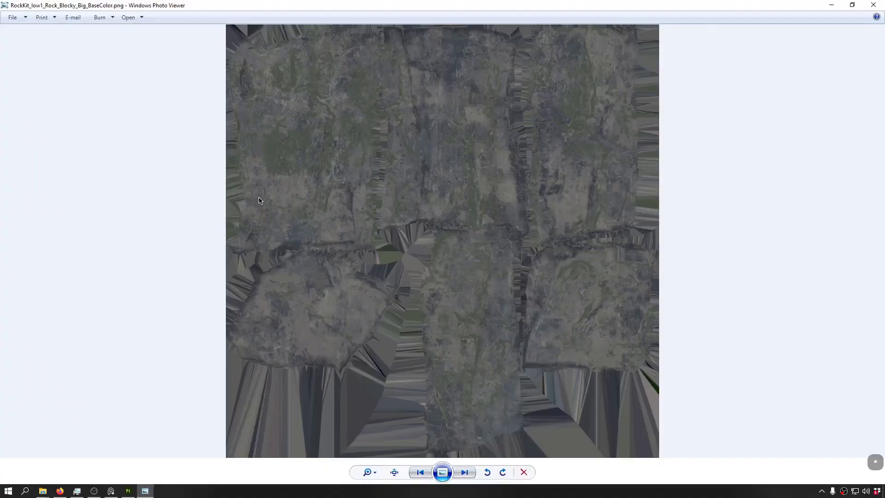
Step: Examine the exported Rock_Blocky_Big base color image up close for surface detail
{"action": "scroll", "coordinate": [132, 144], "scroll_direction": "up", "scroll_amount": 5}
{"action": "left_click_drag", "start_coordinate": [132, 144], "coordinate": [244, 223]}
{"action": "scroll", "coordinate": [265, 253], "scroll_direction": "up", "scroll_amount": 5}
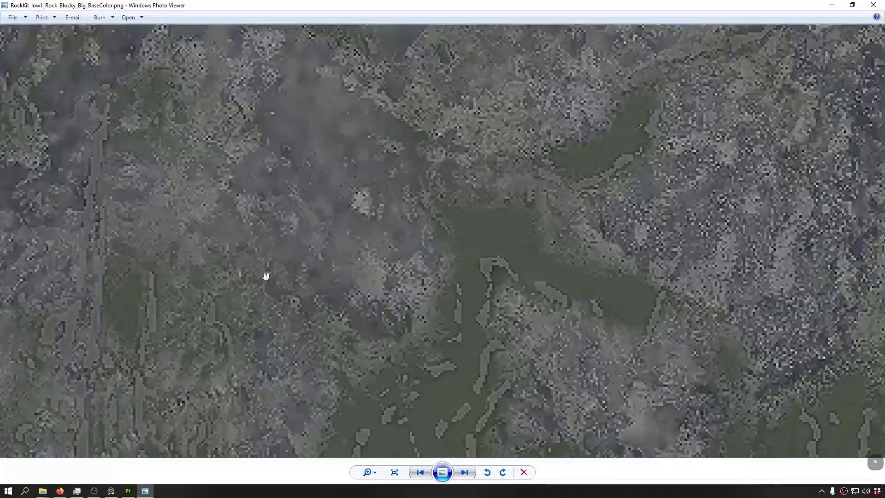
{"action": "left_click_drag", "start_coordinate": [264, 277], "coordinate": [284, 122]}
{"action": "scroll", "coordinate": [362, 233], "scroll_direction": "down", "scroll_amount": 8}
Step: Examine the exported Rock_Blocky_Big normal map up close, and close the image viewer and the export settings
{"action": "key", "text": "Right"}
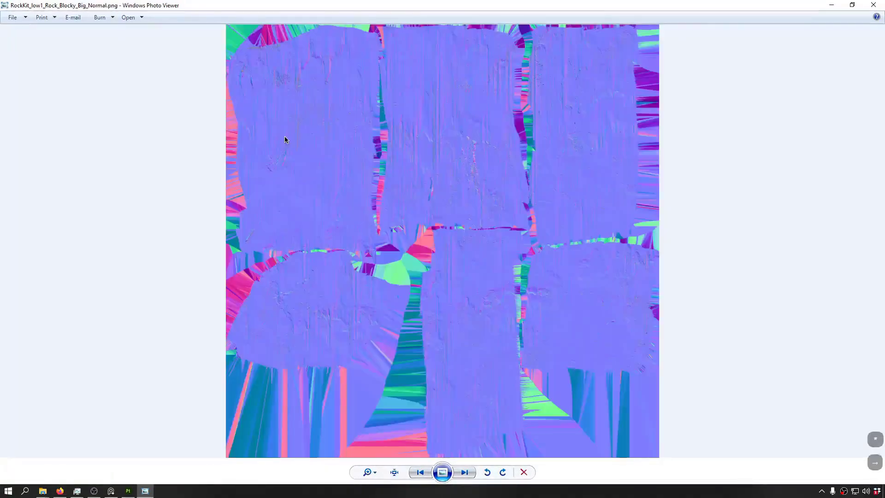
{"action": "scroll", "coordinate": [217, 134], "scroll_direction": "up", "scroll_amount": 6}
{"action": "left_click_drag", "start_coordinate": [213, 127], "coordinate": [376, 279]}
{"action": "scroll", "coordinate": [645, 245], "scroll_direction": "up", "scroll_amount": 5}
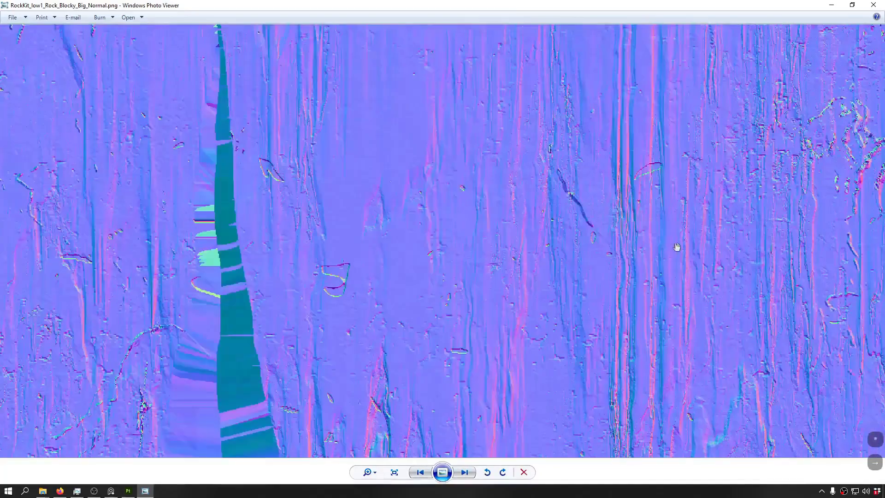
{"action": "scroll", "coordinate": [676, 247], "scroll_direction": "down", "scroll_amount": 4}
{"action": "left_click_drag", "start_coordinate": [676, 247], "coordinate": [335, 178]}
{"action": "scroll", "coordinate": [336, 179], "scroll_direction": "down", "scroll_amount": 5}
{"action": "left_click_drag", "start_coordinate": [323, 250], "coordinate": [409, 79]}
{"action": "scroll", "coordinate": [235, 267], "scroll_direction": "up", "scroll_amount": 8}
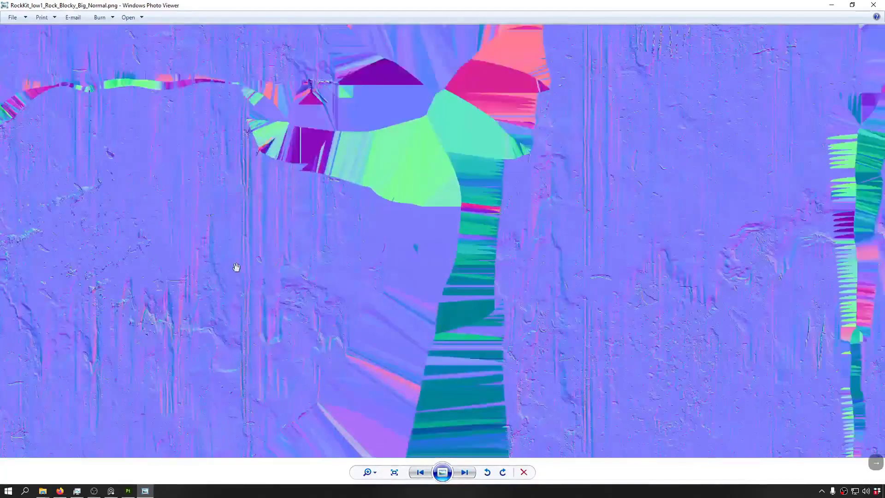
{"action": "left_click_drag", "start_coordinate": [235, 267], "coordinate": [458, 156]}
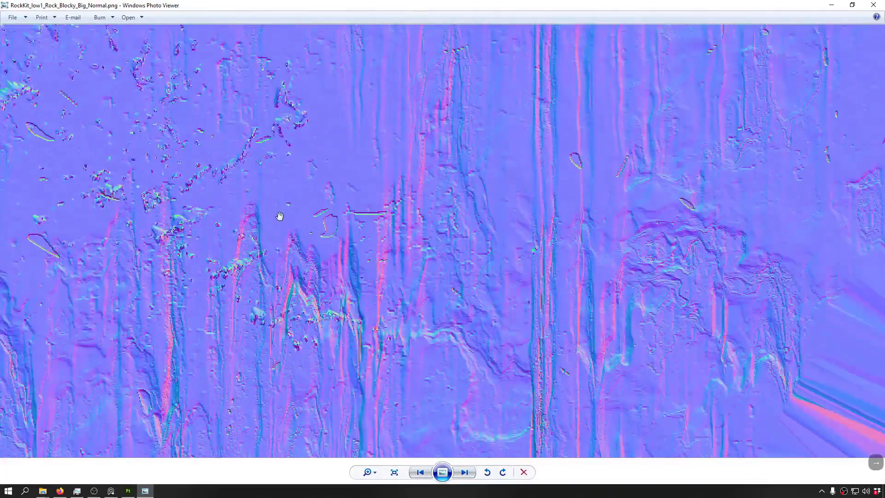
{"action": "left_click", "coordinate": [873, 4]}
{"action": "left_click", "coordinate": [685, 72]}
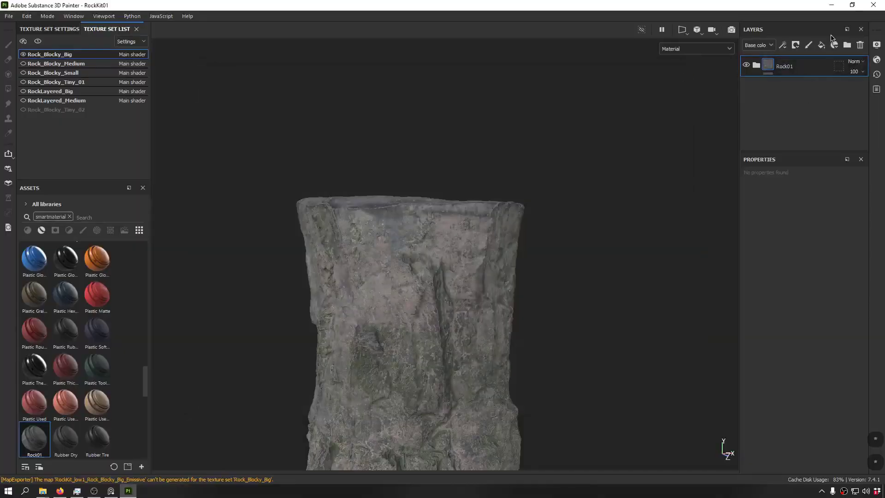
Step: Add a fill layer below the Rock01 folder, limit it to the normal channel and assign the baked Rock_Blocky_Big normal map
{"action": "left_click", "coordinate": [821, 45]}
{"action": "left_click_drag", "start_coordinate": [803, 65], "coordinate": [809, 104]}
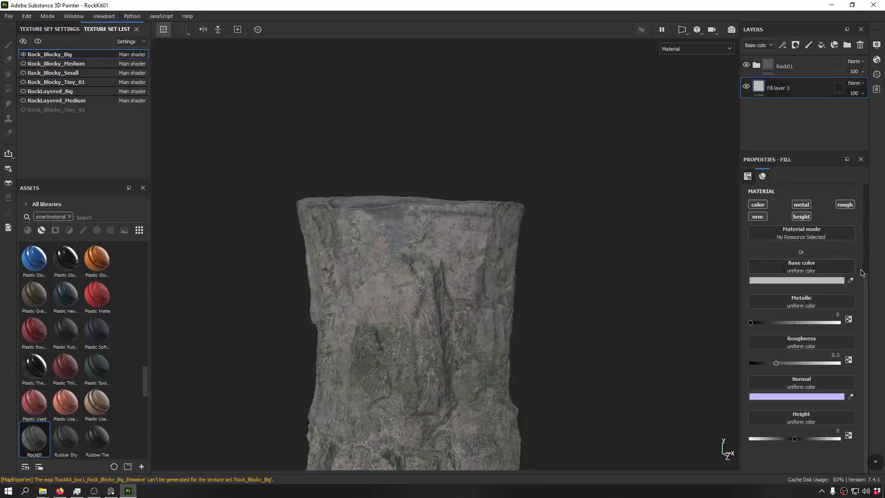
{"action": "left_click", "coordinate": [757, 217]}
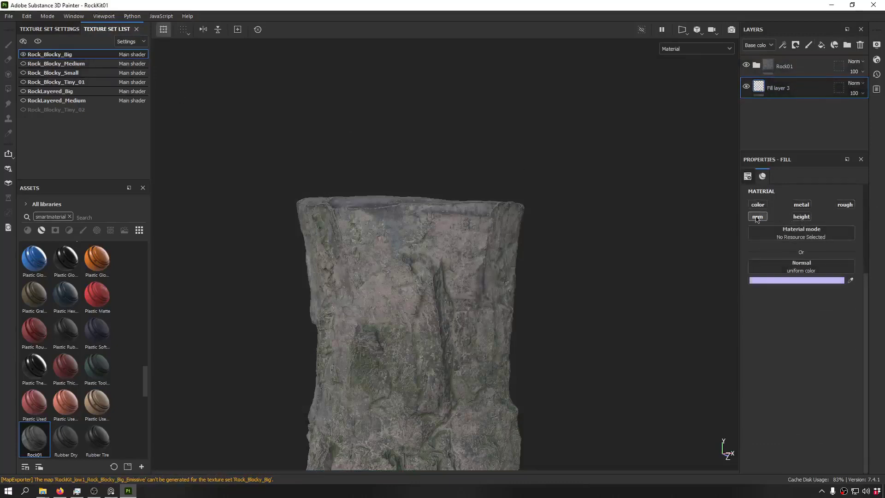
{"action": "left_click", "coordinate": [801, 265]}
{"action": "key", "text": "ctrl+a"}
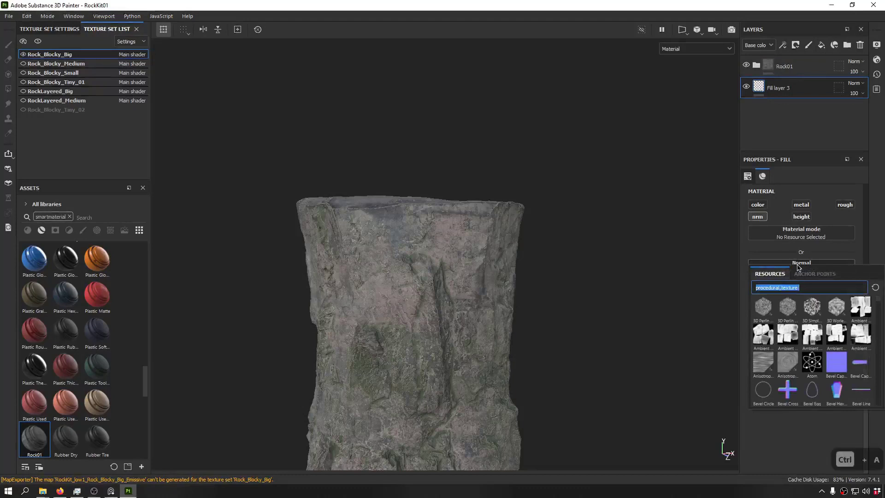
{"action": "type", "text": "blocky_"}
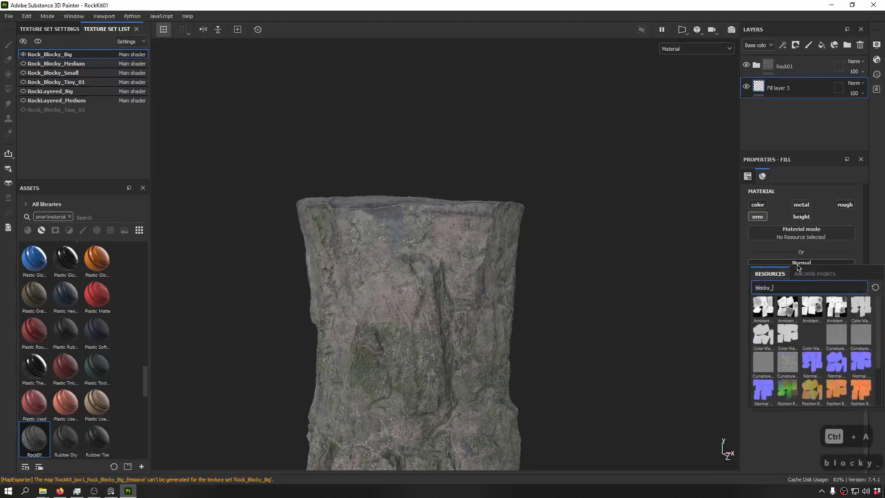
{"action": "type", "text": "big"}
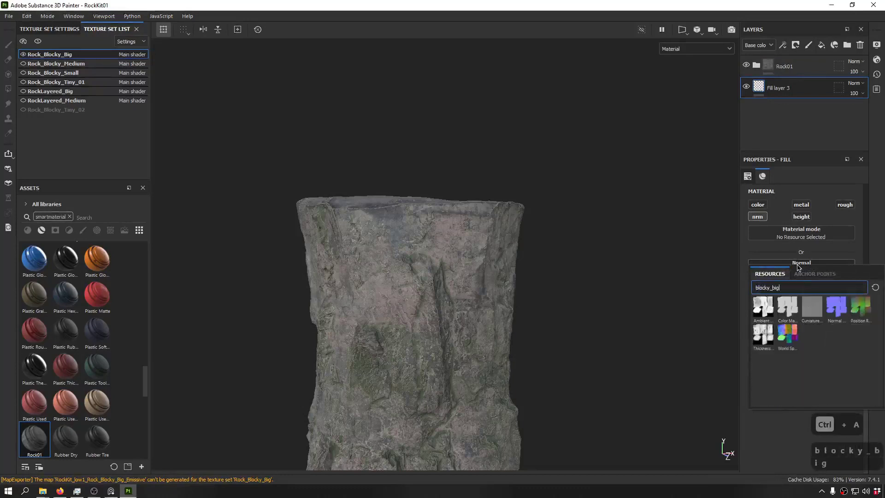
{"action": "left_click", "coordinate": [838, 314]}
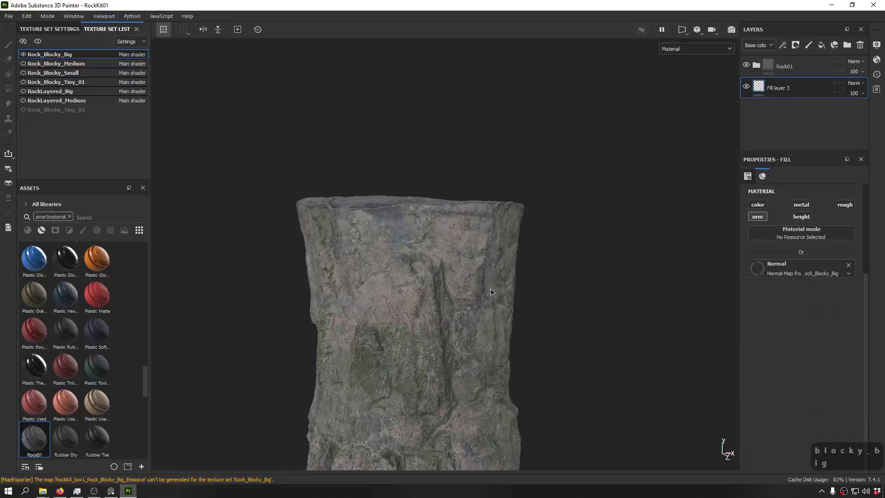
Step: Inspect the big rock's surface up close from several angles to judge the effect of the added normal map
{"action": "middle_click_drag", "start_coordinate": [492, 292], "coordinate": [520, 154], "text": "alt"}
{"action": "scroll", "coordinate": [432, 188], "scroll_direction": "up", "scroll_amount": 3}
{"action": "left_click_drag", "start_coordinate": [519, 154], "coordinate": [567, 175], "text": "alt"}
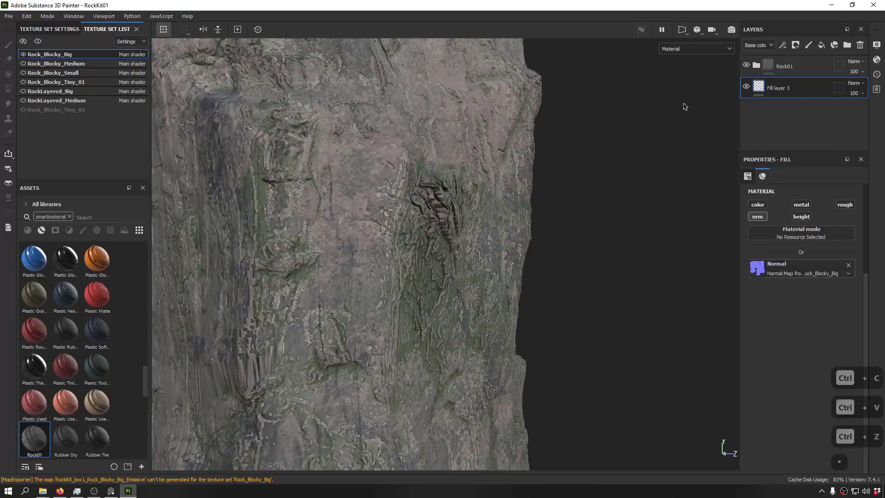
{"action": "left_click_drag", "start_coordinate": [684, 106], "coordinate": [502, 184], "text": "alt"}
{"action": "right_click_drag", "start_coordinate": [501, 184], "coordinate": [350, 138], "text": "shift"}
{"action": "middle_click_drag", "start_coordinate": [320, 109], "coordinate": [323, 159], "text": "alt"}
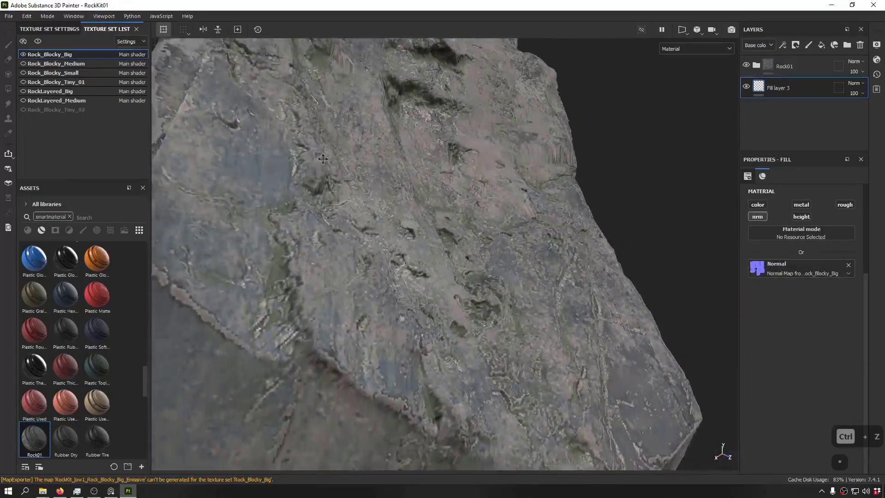
{"action": "left_click_drag", "start_coordinate": [323, 159], "coordinate": [401, 336], "text": "alt"}
{"action": "middle_click_drag", "start_coordinate": [401, 336], "coordinate": [445, 262], "text": "alt"}
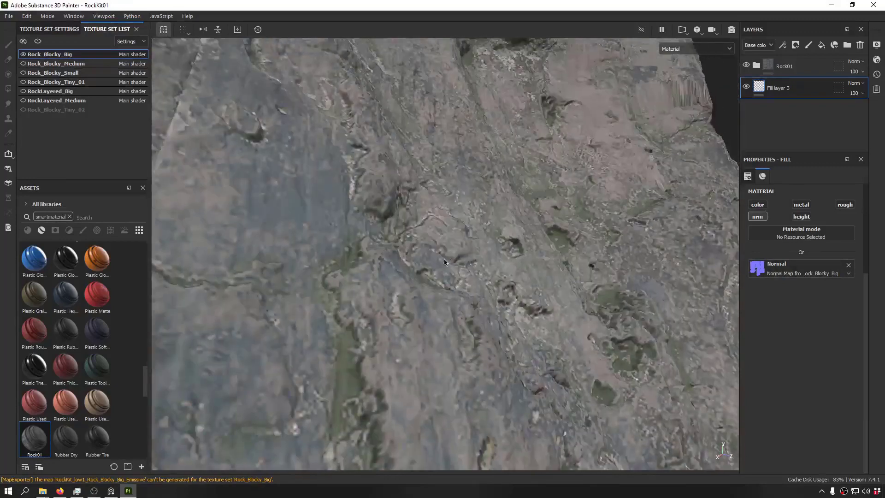
{"action": "left_click_drag", "start_coordinate": [445, 262], "coordinate": [472, 247], "text": "alt"}
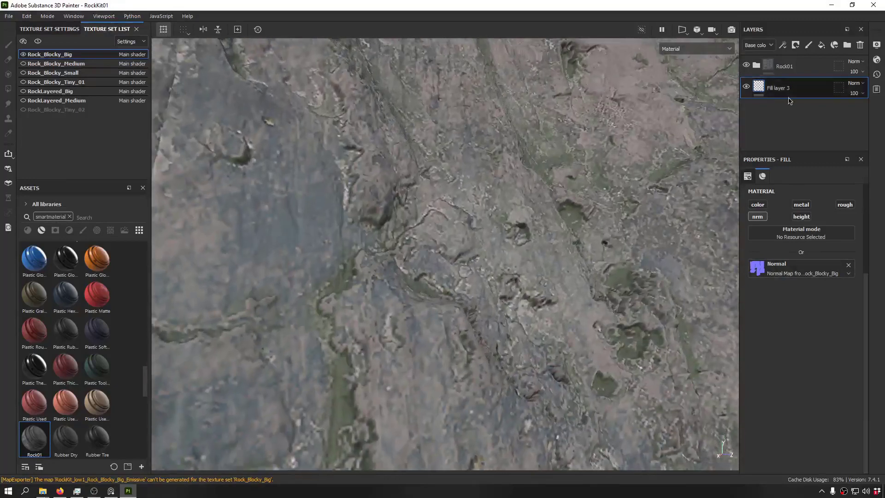
Step: Try to intensify the normal detail by stacking three copies of the normal fill layer, and undo the copies
{"action": "left_click", "coordinate": [746, 87]}
{"action": "left_click", "coordinate": [754, 90]}
{"action": "key", "text": "ctrl+c"}
{"action": "key", "text": "ctrl+v"}
{"action": "key", "text": "ctrl+v"}
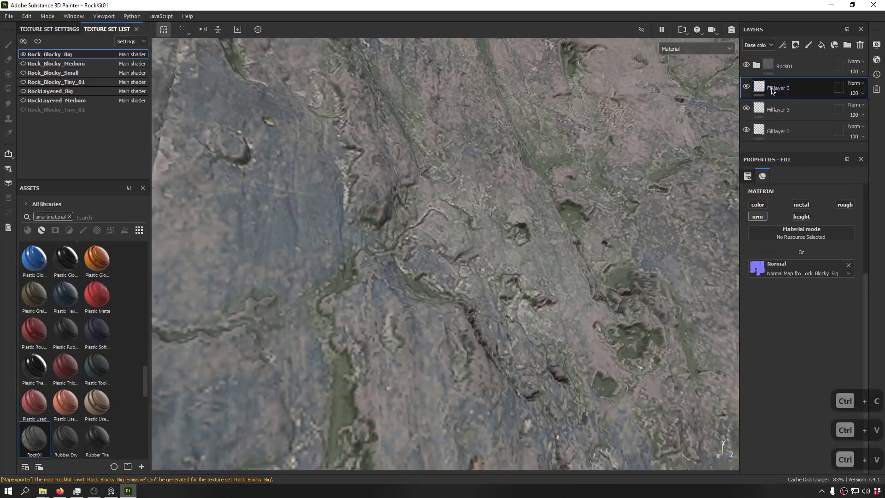
{"action": "key", "text": "ctrl+v"}
{"action": "key", "text": "ctrl+z"}
{"action": "key", "text": "ctrl+z"}
{"action": "key", "text": "ctrl+z"}
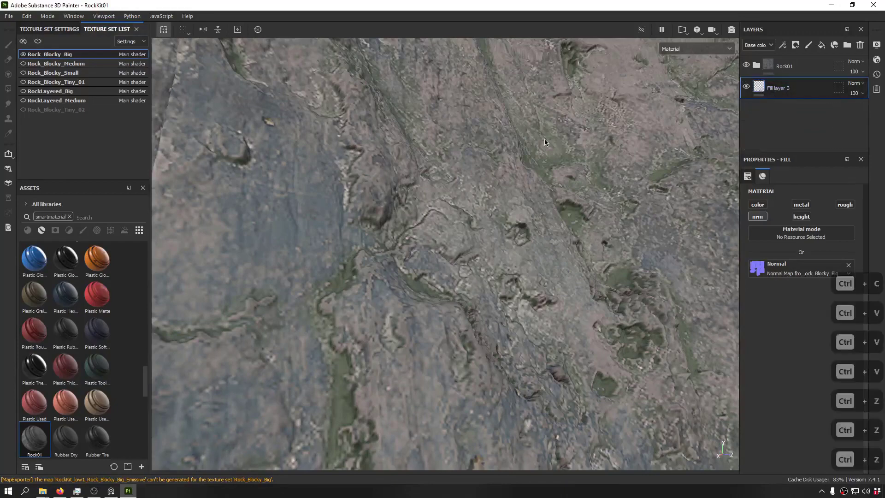
Step: Review the whole big rock and delete the normal map fill layer below the Rock01 folder
{"action": "right_click_drag", "start_coordinate": [544, 139], "coordinate": [497, 143], "text": "alt"}
{"action": "left_click_drag", "start_coordinate": [499, 119], "coordinate": [480, 216], "text": "alt"}
{"action": "middle_click_drag", "start_coordinate": [500, 184], "coordinate": [488, 272], "text": "alt"}
{"action": "left_click_drag", "start_coordinate": [488, 272], "coordinate": [523, 282], "text": "alt"}
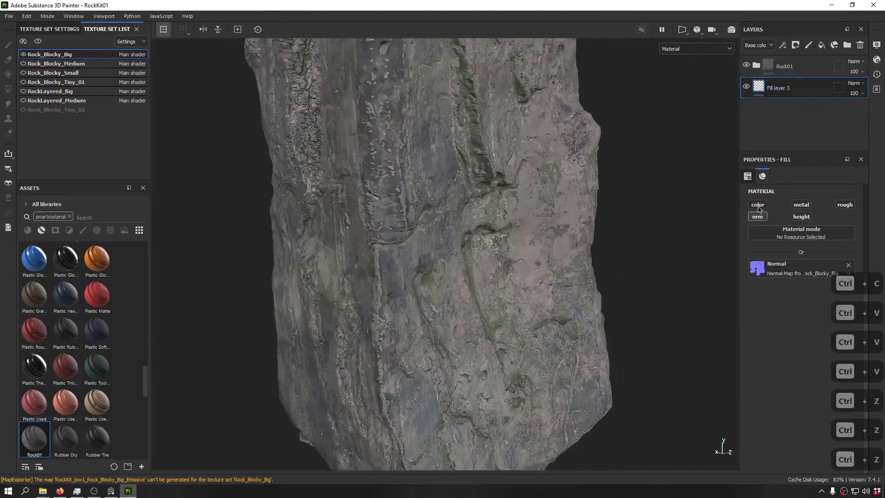
{"action": "key", "text": "Delete"}
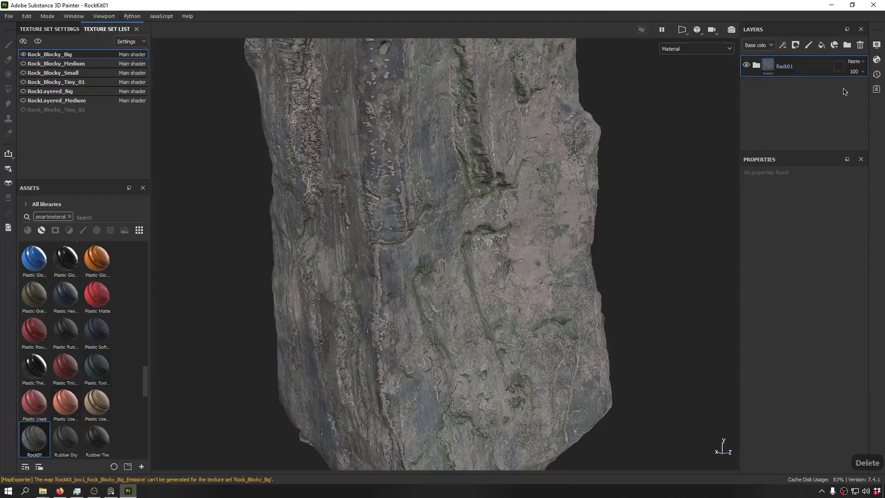
{"action": "key", "text": "Delete"}
Step: Hide Rock_Blocky_Big, show and select the Rock_Blocky_Medium texture set, and apply the Rock01 smart material above Layer 1
{"action": "middle_click_drag", "start_coordinate": [432, 221], "coordinate": [507, 264], "text": "alt"}
{"action": "left_click", "coordinate": [25, 55]}
{"action": "left_click", "coordinate": [25, 64]}
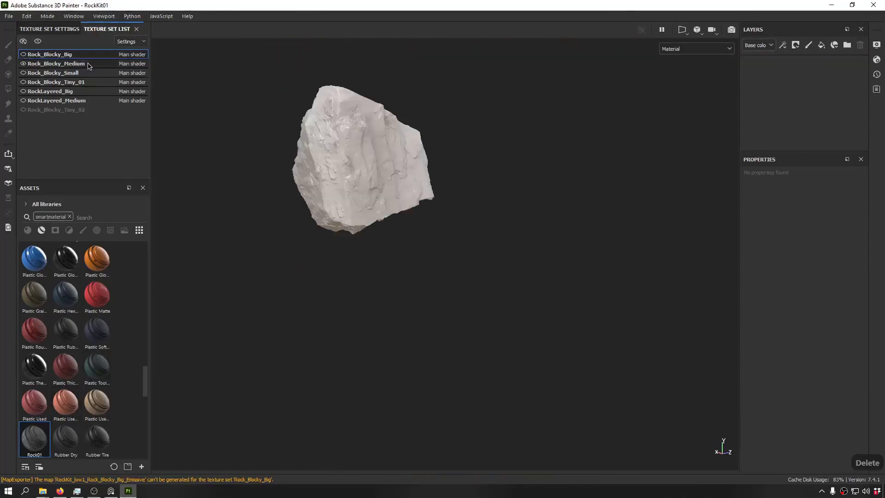
{"action": "left_click", "coordinate": [88, 64]}
{"action": "middle_click_drag", "start_coordinate": [409, 159], "coordinate": [416, 174], "text": "alt"}
{"action": "left_click_drag", "start_coordinate": [416, 174], "coordinate": [528, 212], "text": "alt"}
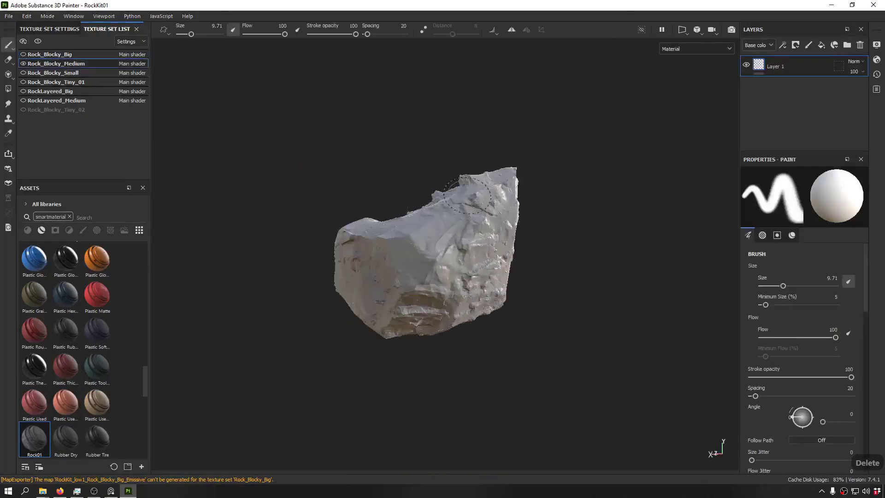
{"action": "left_click_drag", "start_coordinate": [816, 68], "coordinate": [765, 73]}
Step: Inspect the Rock01 material on the medium rock from all sides, both up close and from a distance
{"action": "left_click_drag", "start_coordinate": [585, 151], "coordinate": [529, 239], "text": "alt"}
{"action": "scroll", "coordinate": [498, 197], "scroll_direction": "up", "scroll_amount": 5}
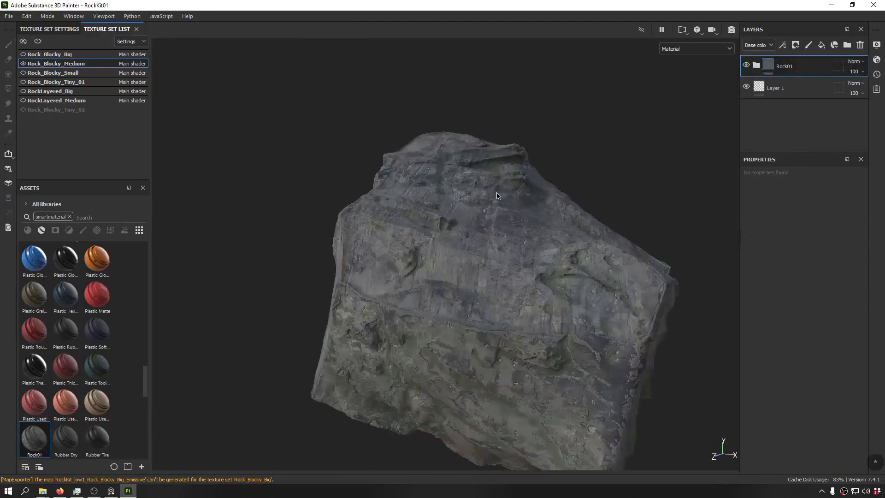
{"action": "left_click_drag", "start_coordinate": [497, 197], "coordinate": [646, 159], "text": "alt"}
{"action": "scroll", "coordinate": [498, 191], "scroll_direction": "up", "scroll_amount": 5}
{"action": "scroll", "coordinate": [498, 191], "scroll_direction": "up", "scroll_amount": 2}
{"action": "scroll", "coordinate": [498, 191], "scroll_direction": "down", "scroll_amount": 8}
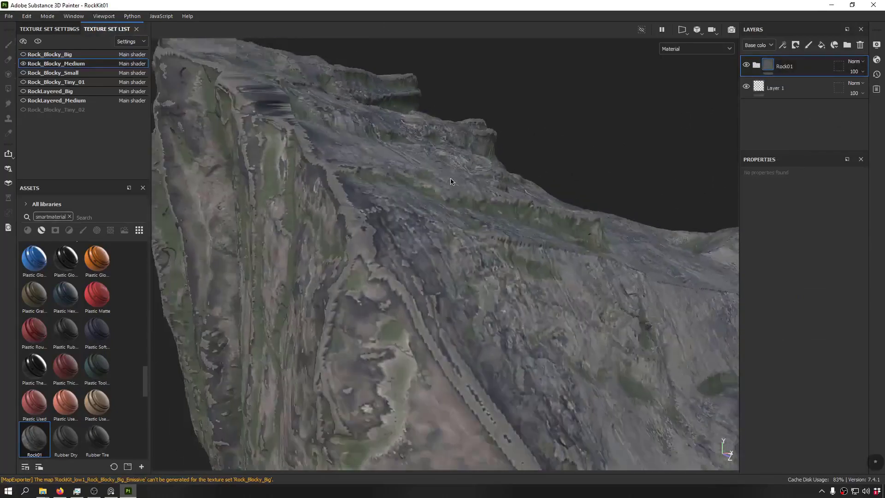
{"action": "left_click_drag", "start_coordinate": [451, 179], "coordinate": [632, 182], "text": "alt"}
{"action": "right_click_drag", "start_coordinate": [632, 182], "coordinate": [436, 186], "text": "shift"}
{"action": "left_click_drag", "start_coordinate": [436, 186], "coordinate": [715, 82], "text": "alt"}
{"action": "left_click_drag", "start_coordinate": [454, 133], "coordinate": [496, 244], "text": "alt"}
{"action": "scroll", "coordinate": [434, 193], "scroll_direction": "down", "scroll_amount": 5}
{"action": "left_click_drag", "start_coordinate": [434, 194], "coordinate": [399, 256], "text": "alt"}
{"action": "right_click_drag", "start_coordinate": [363, 289], "coordinate": [307, 295], "text": "shift"}
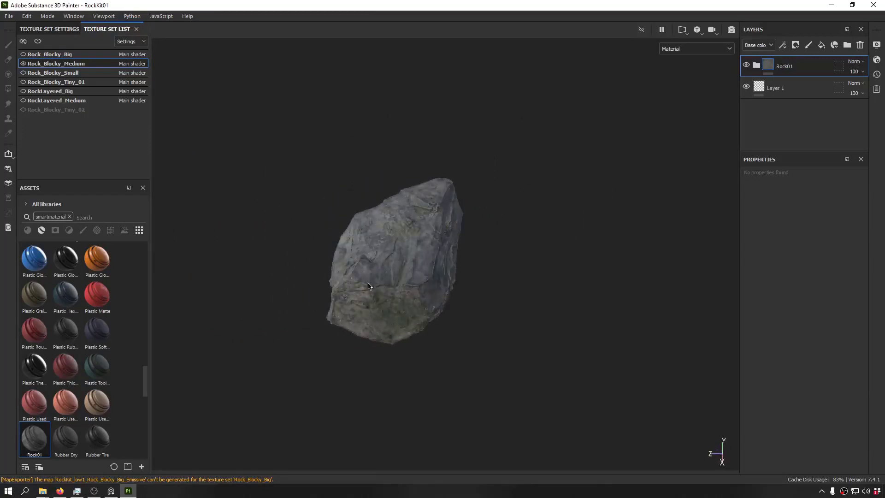
{"action": "scroll", "coordinate": [368, 284], "scroll_direction": "up", "scroll_amount": 5}
{"action": "left_click_drag", "start_coordinate": [379, 285], "coordinate": [611, 250], "text": "alt"}
{"action": "right_click_drag", "start_coordinate": [610, 251], "coordinate": [517, 226], "text": "alt"}
{"action": "left_click_drag", "start_coordinate": [516, 226], "coordinate": [454, 182], "text": "alt"}
Step: Show the Rock_Blocky_Small and Rock_Blocky_Tiny_01 texture sets and apply the Rock01 smart material to Rock_Blocky_Small
{"action": "left_click", "coordinate": [23, 73]}
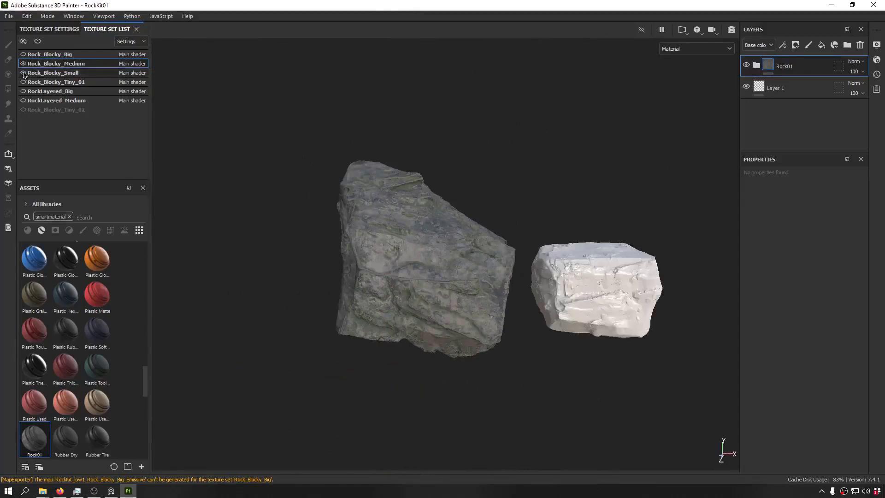
{"action": "middle_click_drag", "start_coordinate": [610, 213], "coordinate": [365, 167], "text": "alt"}
{"action": "left_click_drag", "start_coordinate": [365, 168], "coordinate": [351, 167], "text": "alt"}
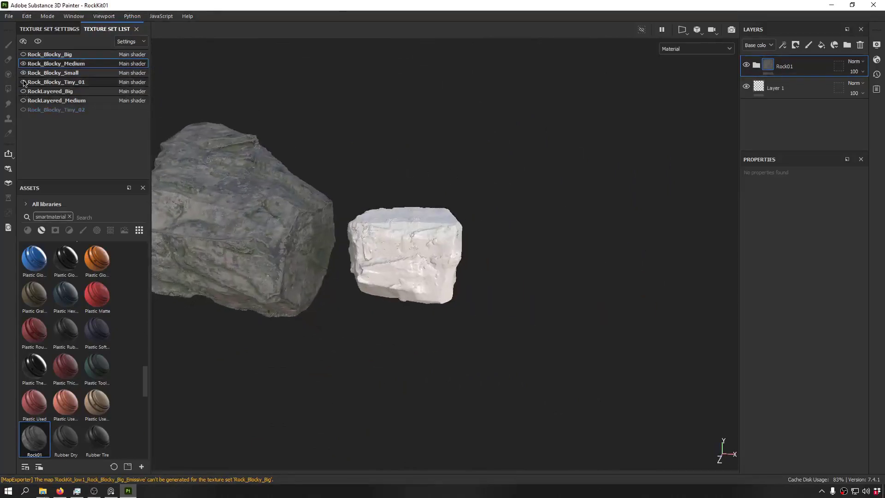
{"action": "left_click", "coordinate": [23, 82]}
{"action": "left_click", "coordinate": [54, 73]}
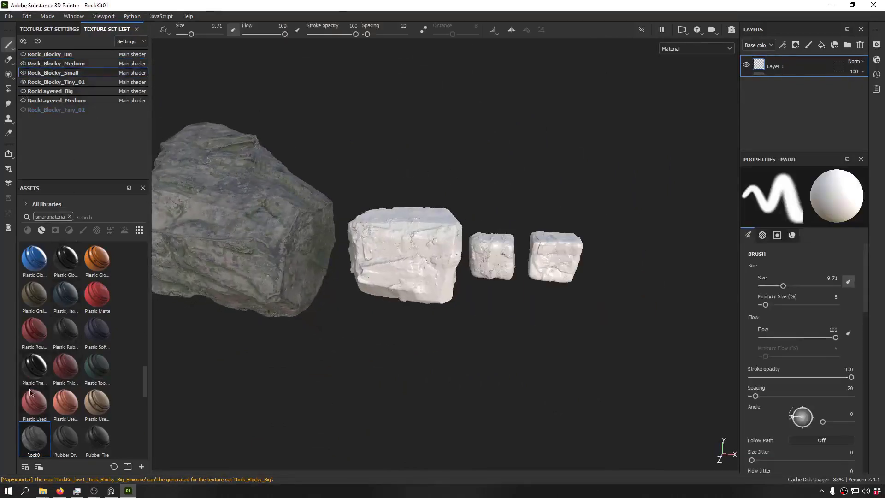
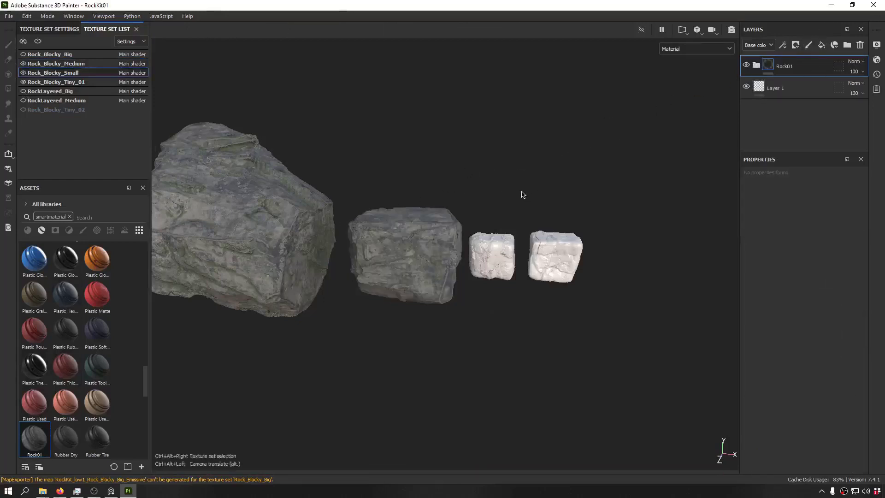
Step: Select the Rock_Blocky_Tiny_01 texture set and apply the Rock01 smart material above Layer 1
{"action": "left_click_drag", "start_coordinate": [522, 194], "coordinate": [460, 172], "text": "alt"}
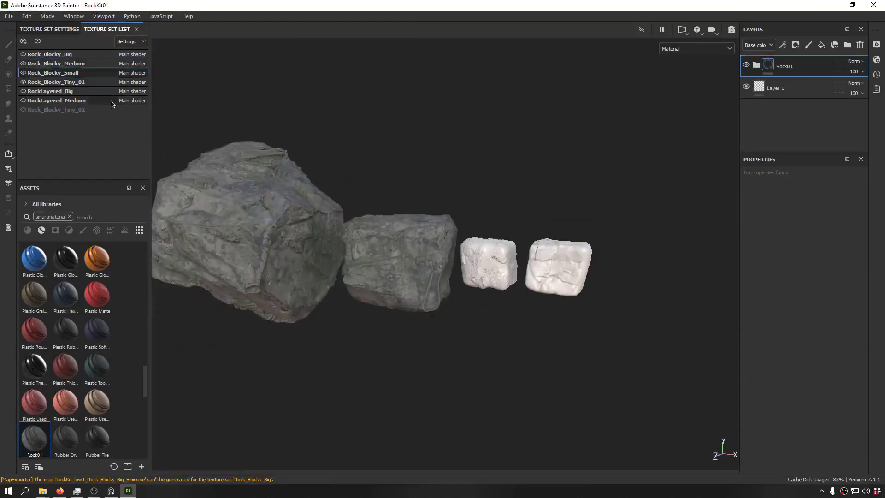
{"action": "left_click", "coordinate": [57, 81]}
{"action": "left_click_drag", "start_coordinate": [33, 438], "coordinate": [783, 65]}
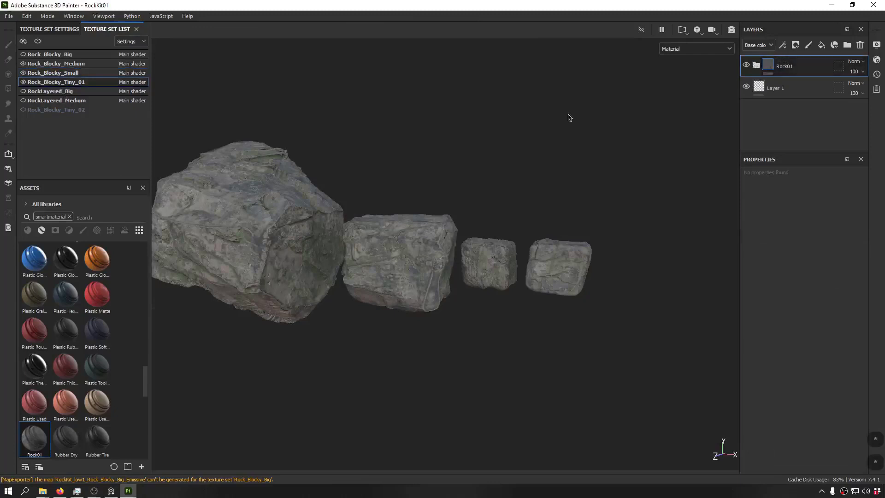
{"action": "left_click_drag", "start_coordinate": [568, 114], "coordinate": [330, 152], "text": "alt"}
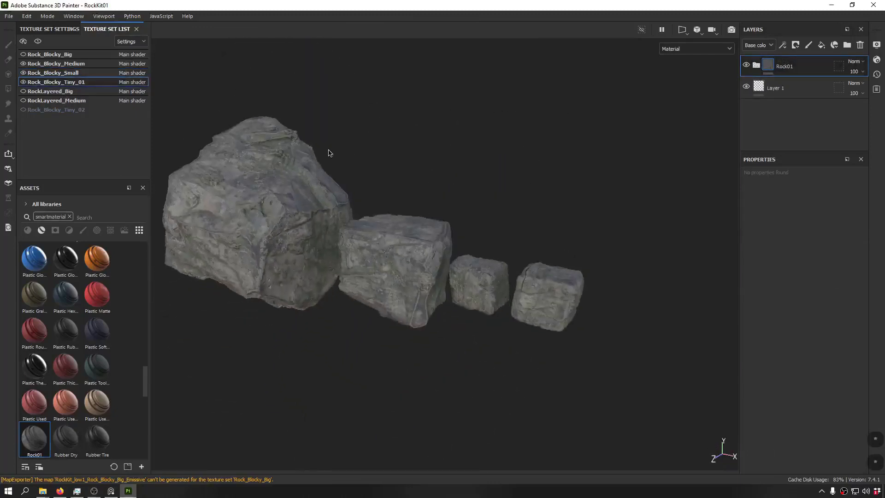
Step: Open the texture export settings, include only the Rock_Blocky_Medium texture set and set the global export size to 2048
{"action": "left_click", "coordinate": [9, 16]}
{"action": "left_click", "coordinate": [69, 171]}
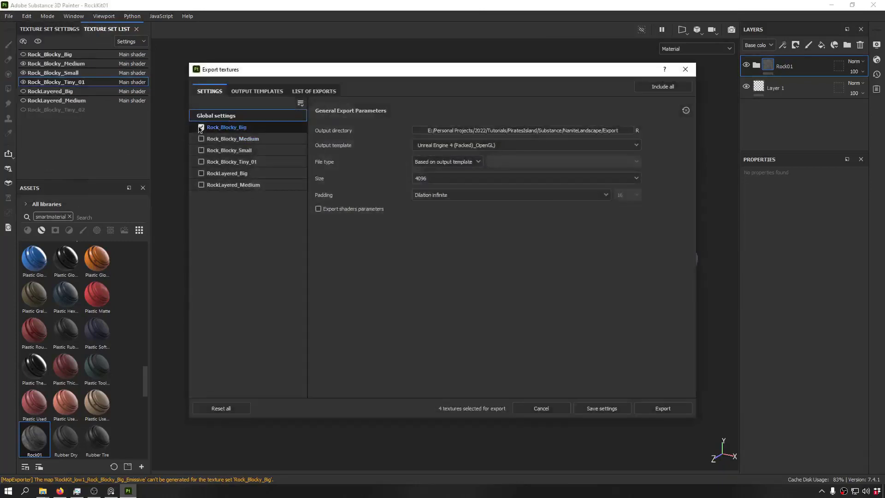
{"action": "left_click", "coordinate": [201, 128]}
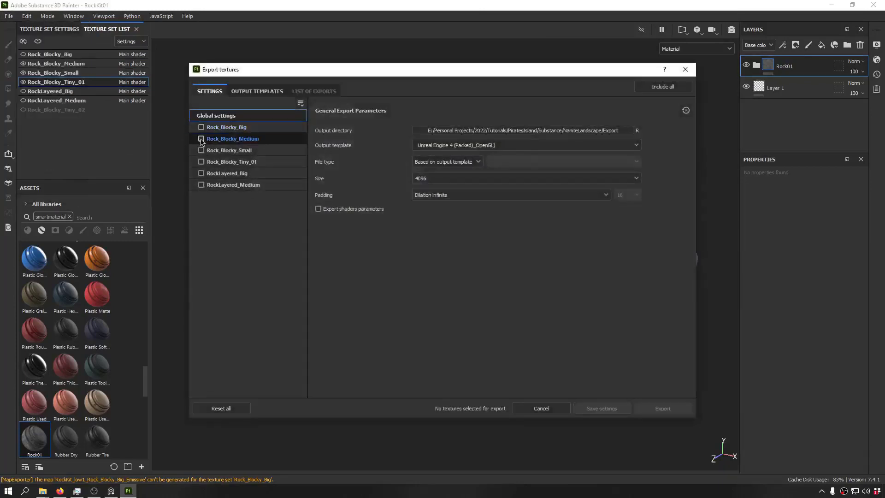
{"action": "left_click", "coordinate": [201, 139]}
{"action": "left_click", "coordinate": [483, 180]}
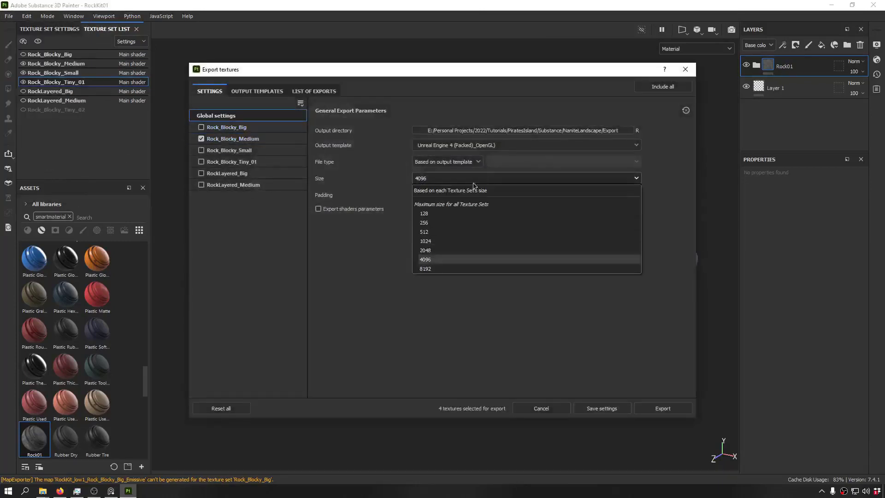
{"action": "left_click", "coordinate": [438, 255]}
Step: Include Rock_Blocky_Small and Rock_Blocky_Tiny_01, export the textures and close the export window
{"action": "left_click", "coordinate": [233, 152]}
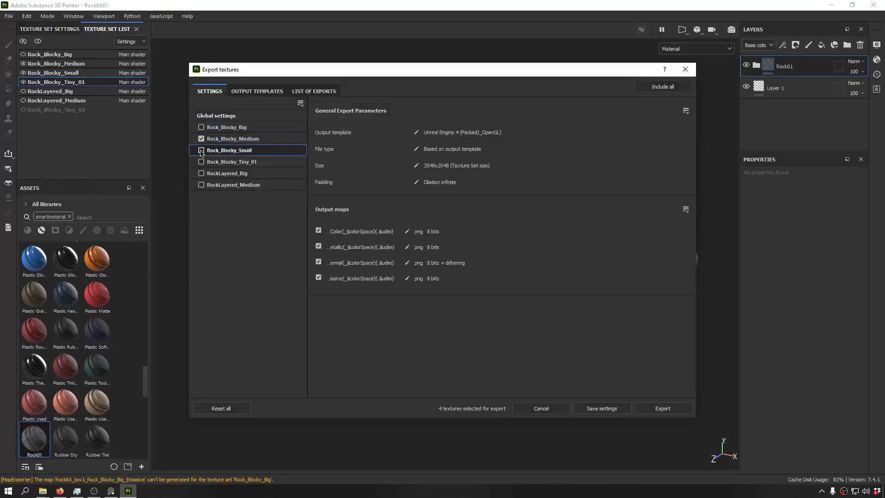
{"action": "left_click", "coordinate": [247, 140]}
{"action": "left_click", "coordinate": [201, 151]}
{"action": "left_click", "coordinate": [201, 162]}
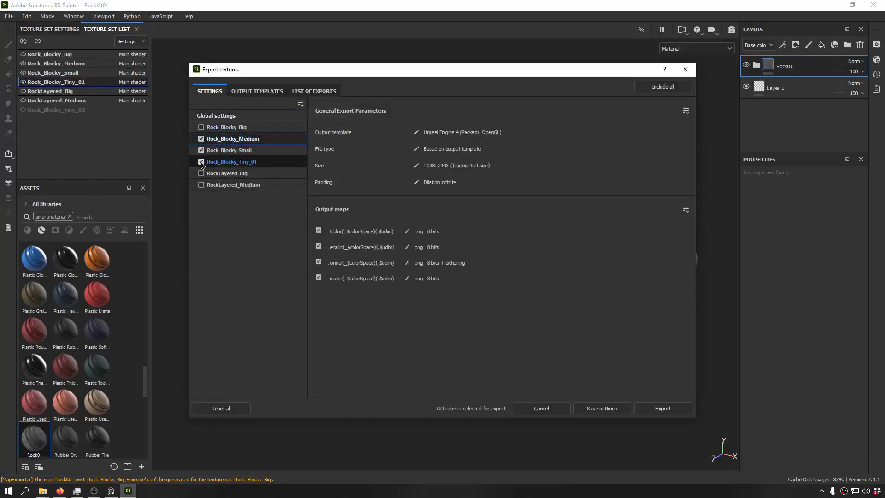
{"action": "left_click", "coordinate": [219, 116]}
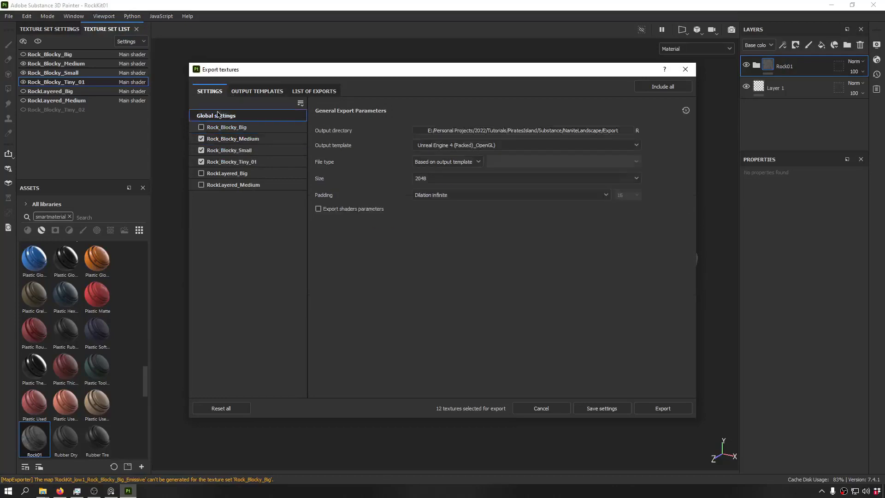
{"action": "left_click", "coordinate": [664, 409]}
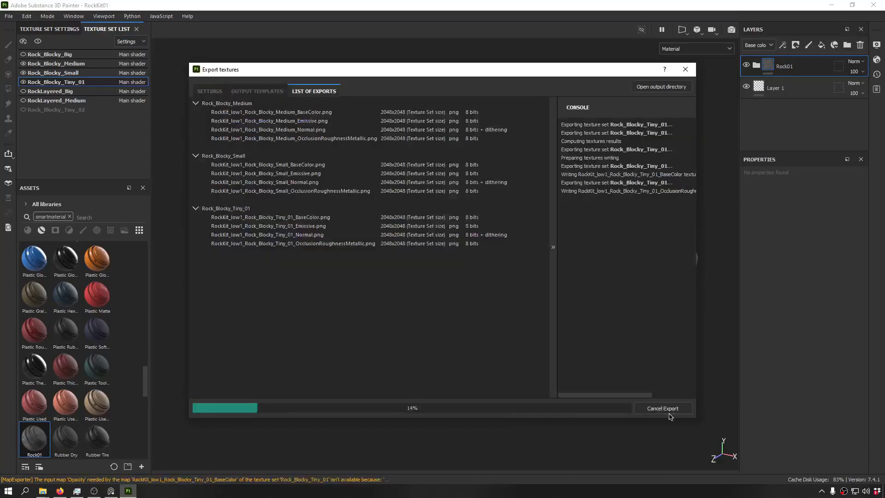
{"action": "left_click", "coordinate": [684, 70]}
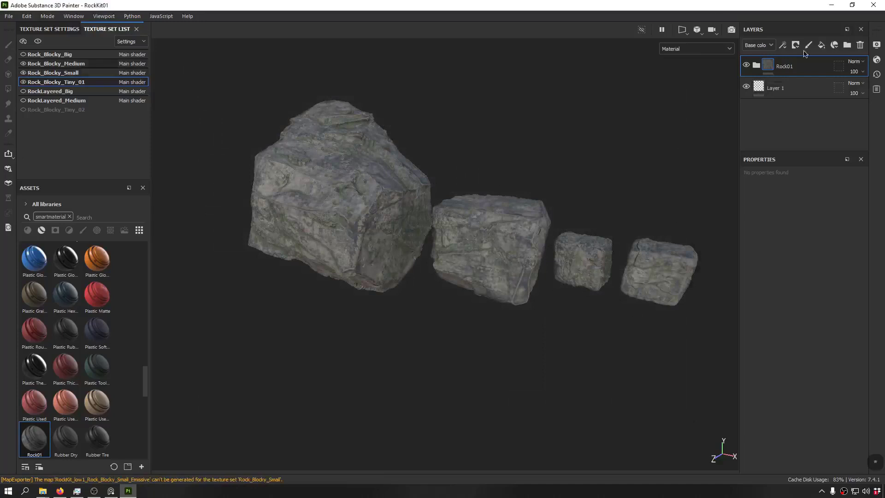
Step: Delete the Rock01 material layers from the Rock_Blocky_Medium, Rock_Blocky_Small and Rock_Blocky_Tiny_01 texture sets
{"action": "key", "text": "Delete"}
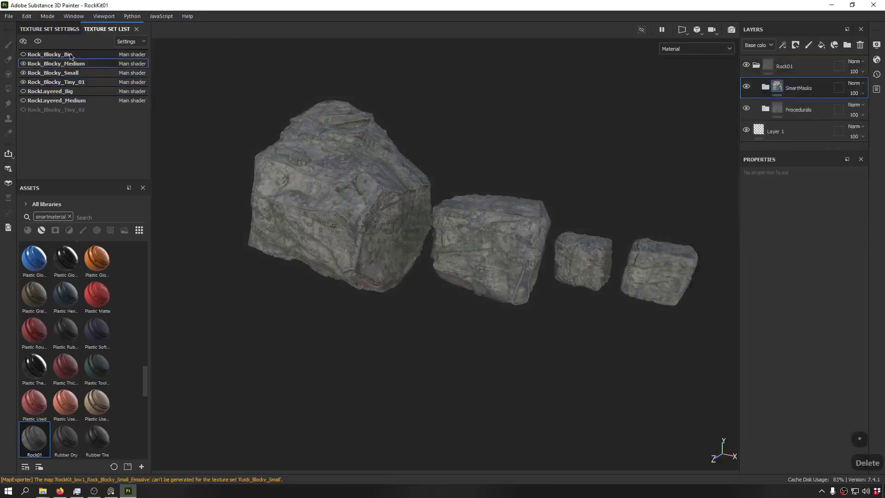
{"action": "key", "text": "Delete"}
{"action": "key", "text": "Delete"}
{"action": "key", "text": "Delete"}
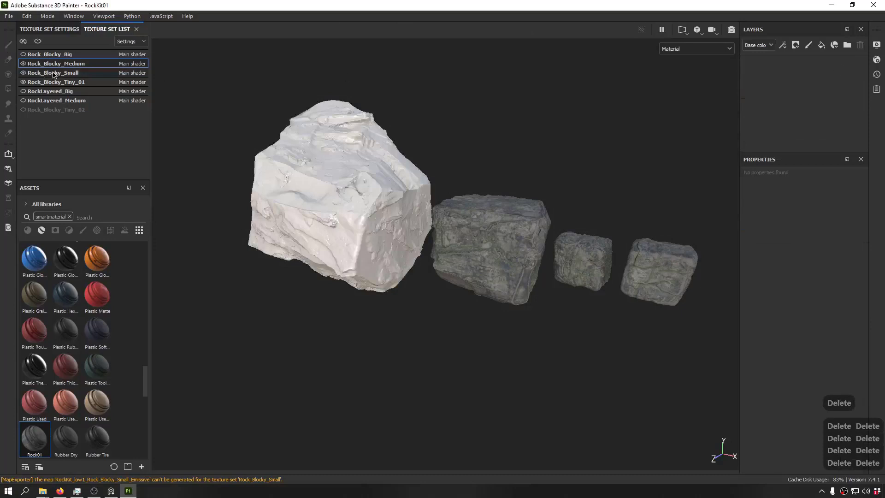
{"action": "left_click", "coordinate": [54, 73]}
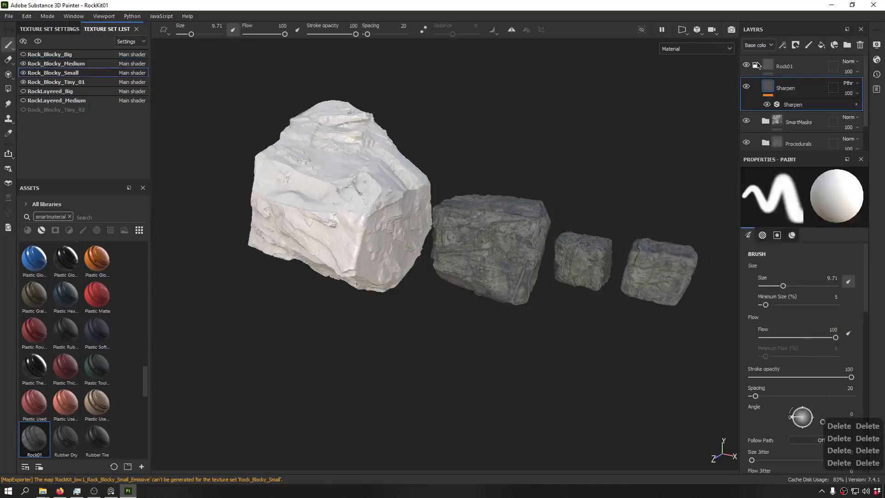
{"action": "key", "text": "Delete"}
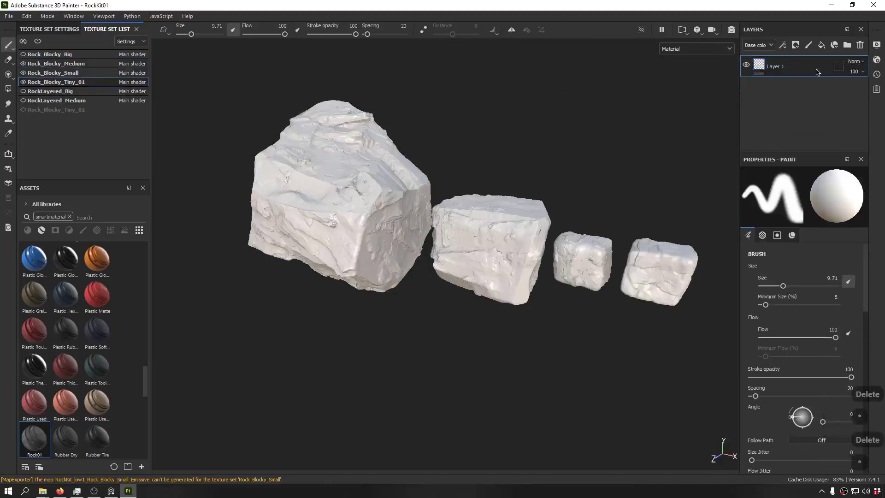
Step: Hide the visible Rock_Blocky texture sets, show RockLayered_Big and RockLayered_Medium, and select RockLayered_Big
{"action": "left_click", "coordinate": [24, 72]}
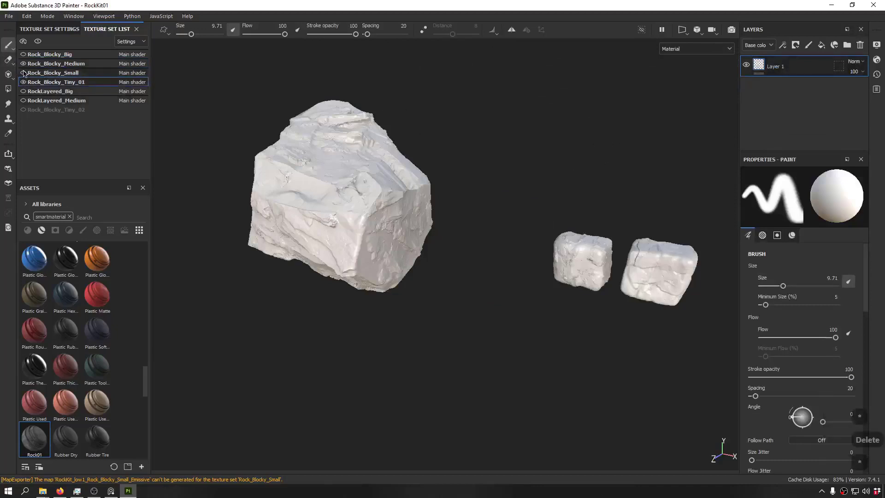
{"action": "left_click", "coordinate": [23, 64]}
{"action": "left_click", "coordinate": [23, 82]}
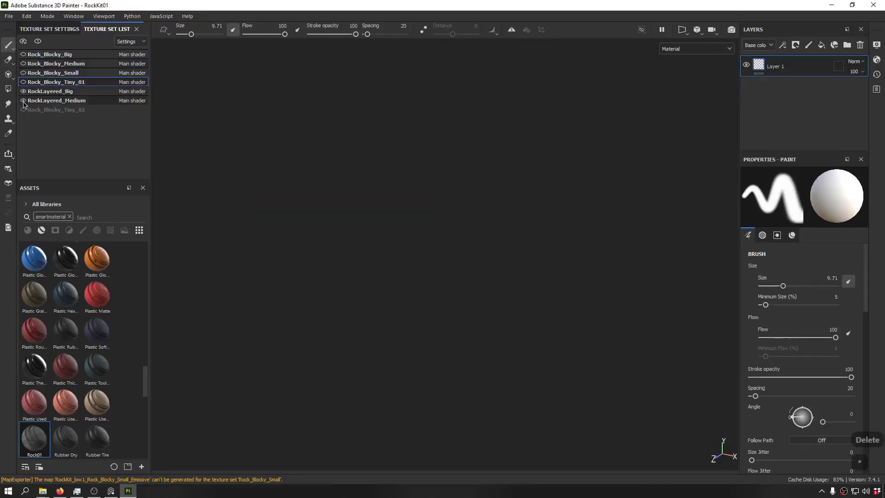
{"action": "left_click", "coordinate": [64, 100]}
{"action": "left_click", "coordinate": [62, 93]}
Step: Apply the Rock01 smart material to the RockLayered_Big mesh
{"action": "key", "text": "f"}
{"action": "left_click_drag", "start_coordinate": [470, 137], "coordinate": [551, 118], "text": "alt"}
{"action": "middle_click_drag", "start_coordinate": [338, 161], "coordinate": [371, 159], "text": "alt"}
{"action": "left_click_drag", "start_coordinate": [370, 158], "coordinate": [413, 149], "text": "alt"}
{"action": "left_click_drag", "start_coordinate": [28, 431], "coordinate": [311, 307]}
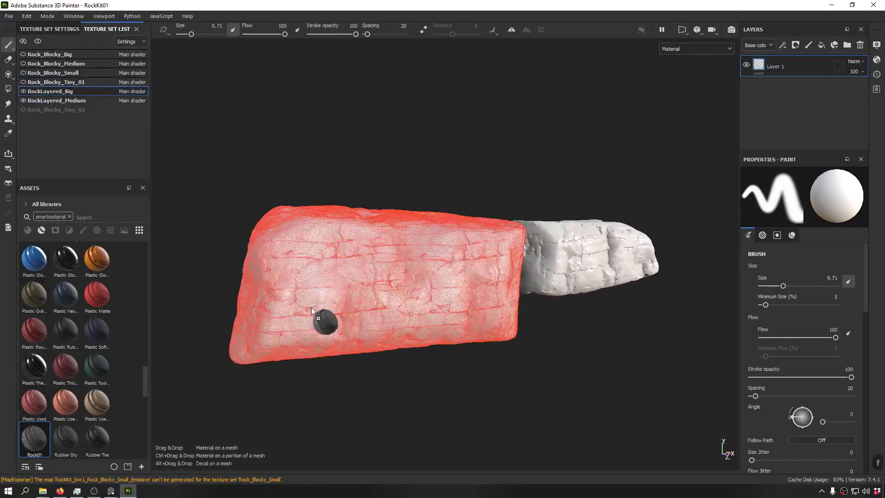
Step: Inspect the Rock01 material on the big layered rock from several sides, both up close and from a distance
{"action": "left_click_drag", "start_coordinate": [307, 212], "coordinate": [324, 150]}
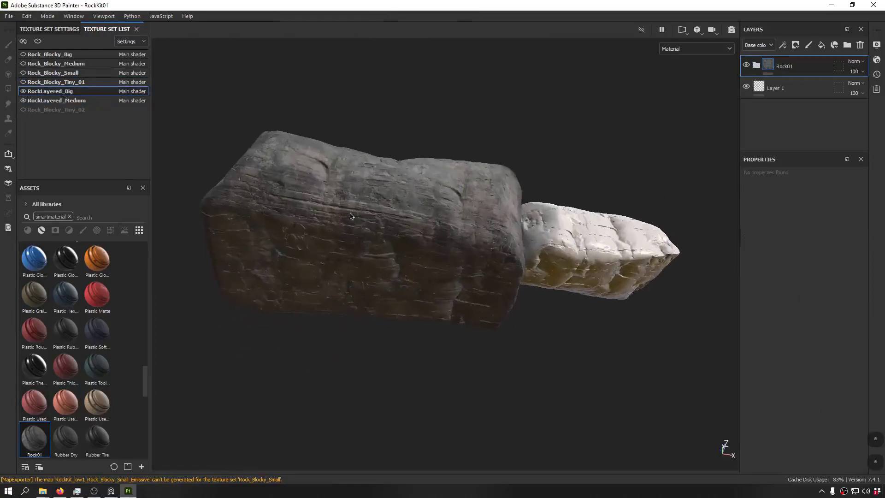
{"action": "right_click_drag", "start_coordinate": [324, 149], "coordinate": [327, 160], "text": "alt"}
{"action": "left_click_drag", "start_coordinate": [328, 160], "coordinate": [448, 272], "text": "alt"}
{"action": "middle_click_drag", "start_coordinate": [449, 272], "coordinate": [430, 302], "text": "alt"}
{"action": "right_click_drag", "start_coordinate": [429, 301], "coordinate": [544, 235], "text": "shift"}
{"action": "middle_click_drag", "start_coordinate": [558, 228], "coordinate": [378, 280], "text": "alt"}
{"action": "left_click_drag", "start_coordinate": [377, 279], "coordinate": [322, 269], "text": "alt"}
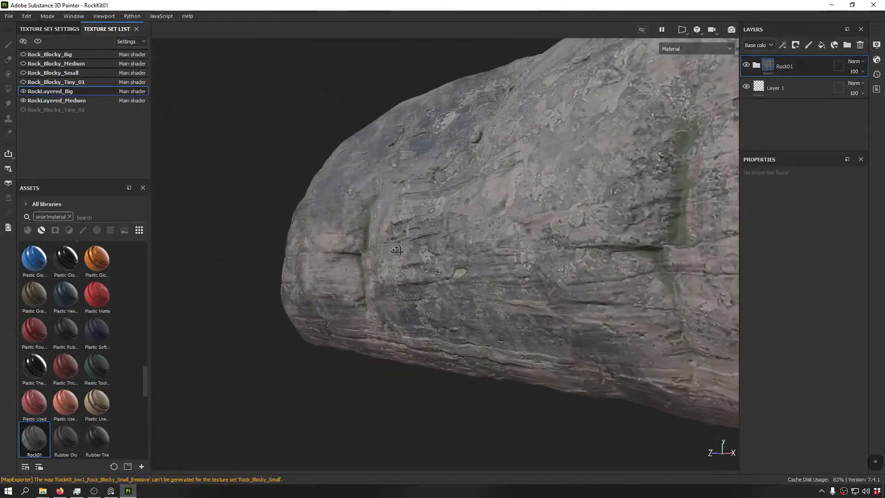
{"action": "left_click_drag", "start_coordinate": [443, 265], "coordinate": [533, 95], "text": "alt"}
{"action": "scroll", "coordinate": [403, 192], "scroll_direction": "down", "scroll_amount": 5}
{"action": "middle_click_drag", "start_coordinate": [545, 171], "coordinate": [547, 171], "text": "alt"}
{"action": "left_click_drag", "start_coordinate": [546, 171], "coordinate": [381, 180], "text": "alt"}
{"action": "scroll", "coordinate": [381, 179], "scroll_direction": "down", "scroll_amount": 5}
{"action": "scroll", "coordinate": [321, 220], "scroll_direction": "up", "scroll_amount": 10}
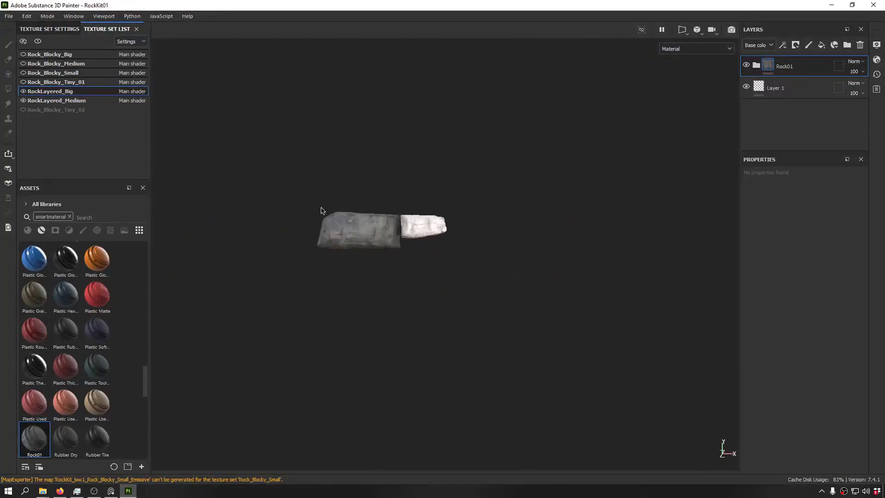
{"action": "scroll", "coordinate": [321, 220], "scroll_direction": "up", "scroll_amount": 3}
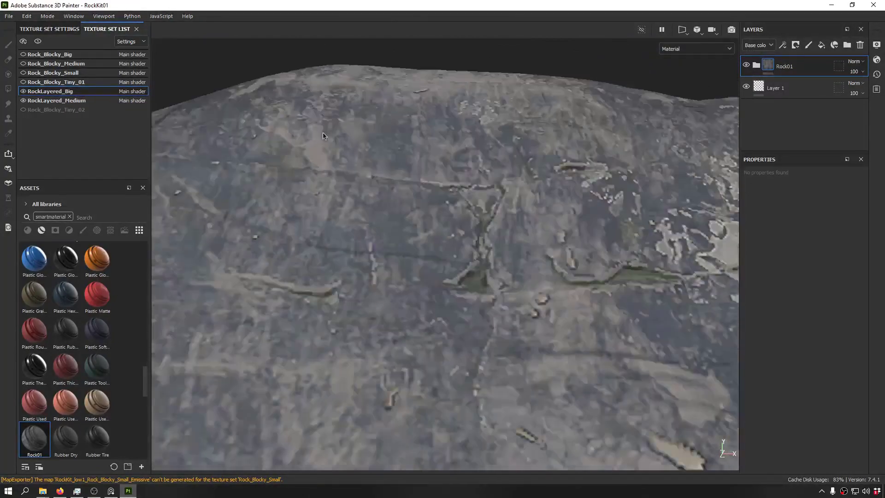
{"action": "left_click_drag", "start_coordinate": [322, 220], "coordinate": [310, 159], "text": "alt"}
{"action": "scroll", "coordinate": [310, 158], "scroll_direction": "down", "scroll_amount": 3}
{"action": "scroll", "coordinate": [311, 159], "scroll_direction": "down", "scroll_amount": 7}
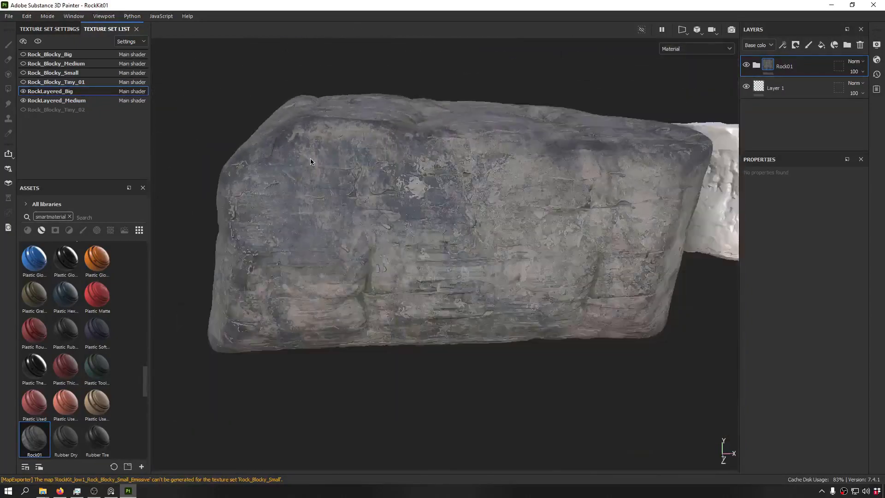
{"action": "left_click_drag", "start_coordinate": [410, 150], "coordinate": [343, 130], "text": "alt"}
Step: Apply the Rock01 smart material to RockLayered_Medium and compare both layered rocks from several angles
{"action": "left_click_drag", "start_coordinate": [49, 442], "coordinate": [154, 118]}
{"action": "left_click_drag", "start_coordinate": [251, 134], "coordinate": [623, 250], "text": "alt"}
{"action": "scroll", "coordinate": [360, 242], "scroll_direction": "down", "scroll_amount": 5}
{"action": "left_click_drag", "start_coordinate": [359, 242], "coordinate": [579, 166], "text": "alt"}
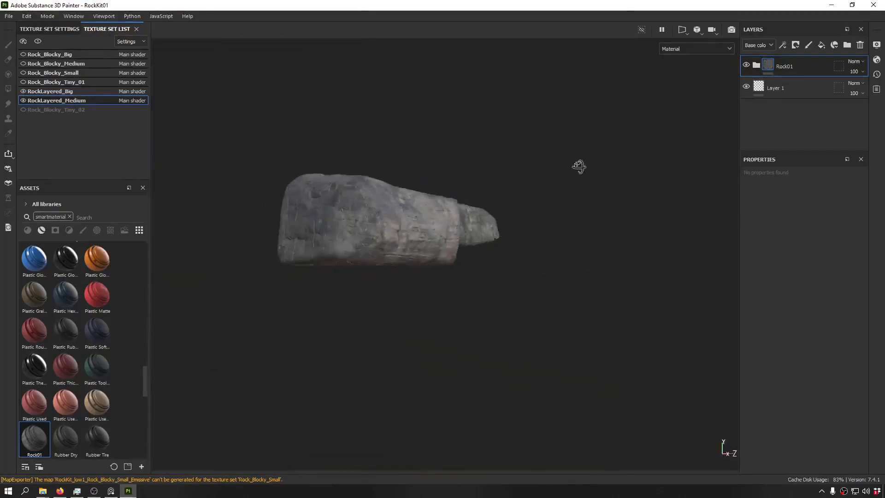
{"action": "scroll", "coordinate": [340, 223], "scroll_direction": "up", "scroll_amount": 6}
{"action": "left_click_drag", "start_coordinate": [339, 223], "coordinate": [246, 165], "text": "alt"}
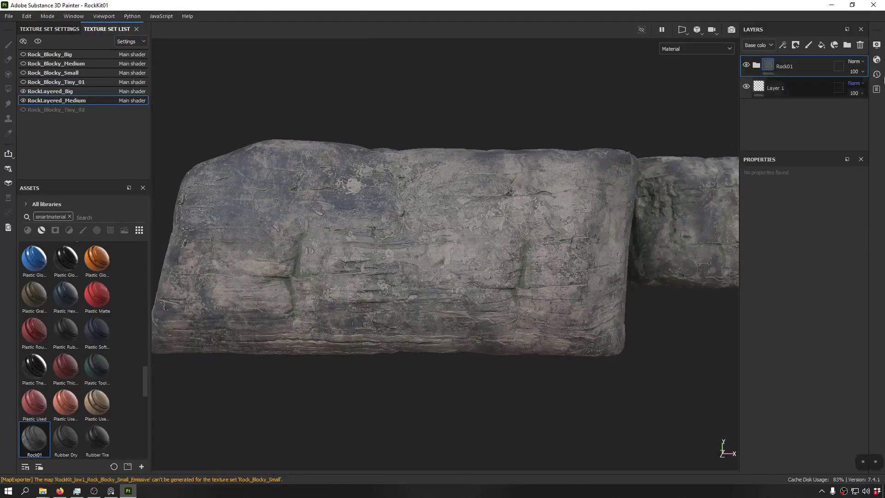
Step: Expand RockLayered_Medium's Rock01 folder, add a paint layer above Sharpen and rename it HSL
{"action": "right_click", "coordinate": [784, 67]}
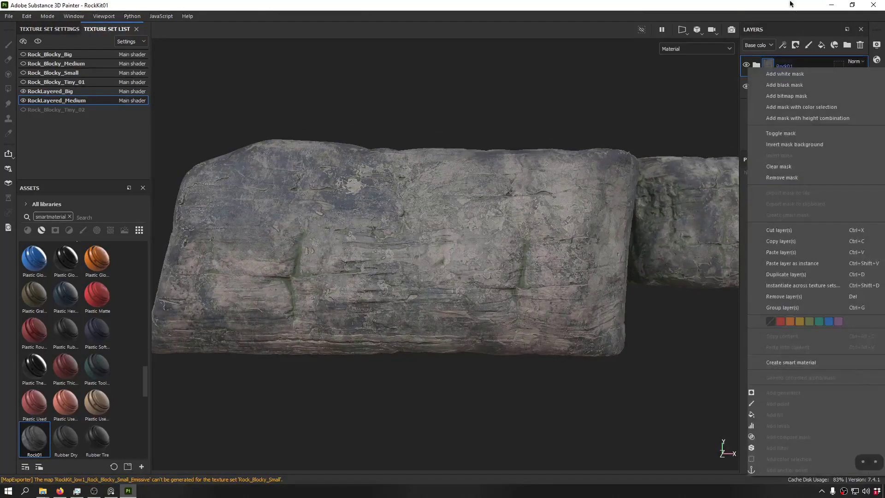
{"action": "left_click", "coordinate": [770, 1]}
{"action": "left_click", "coordinate": [757, 66]}
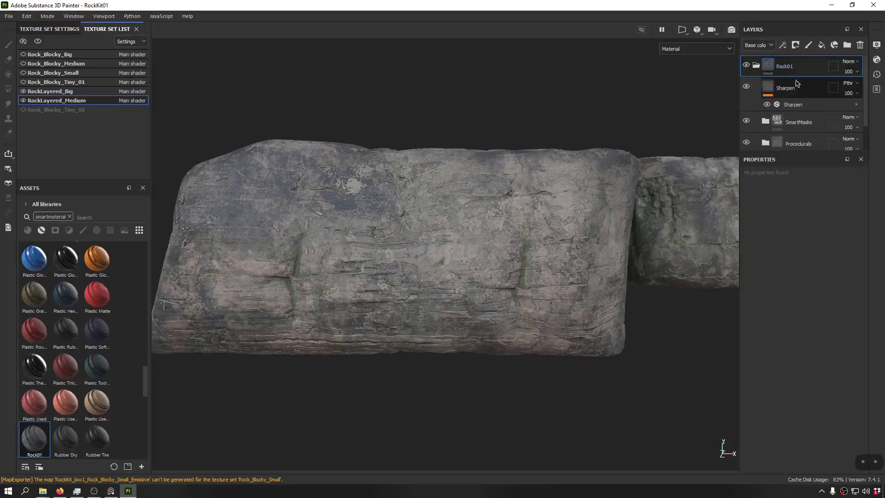
{"action": "left_click", "coordinate": [800, 90]}
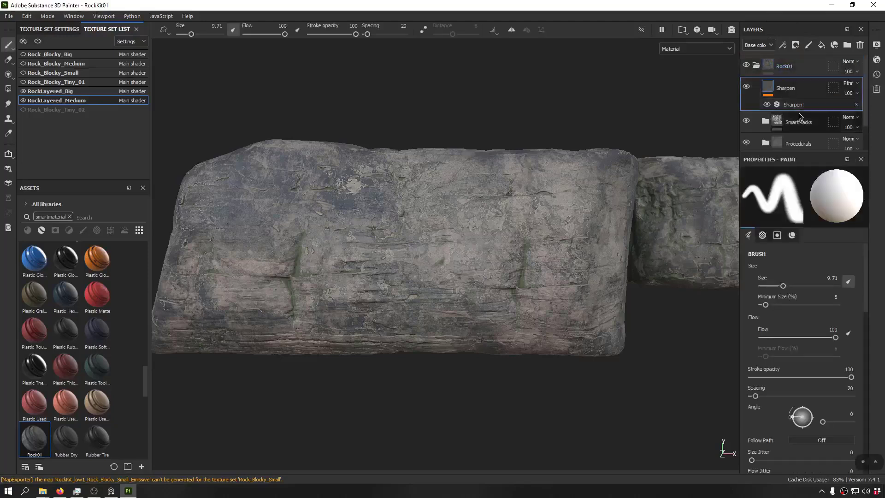
{"action": "left_click", "coordinate": [809, 44]}
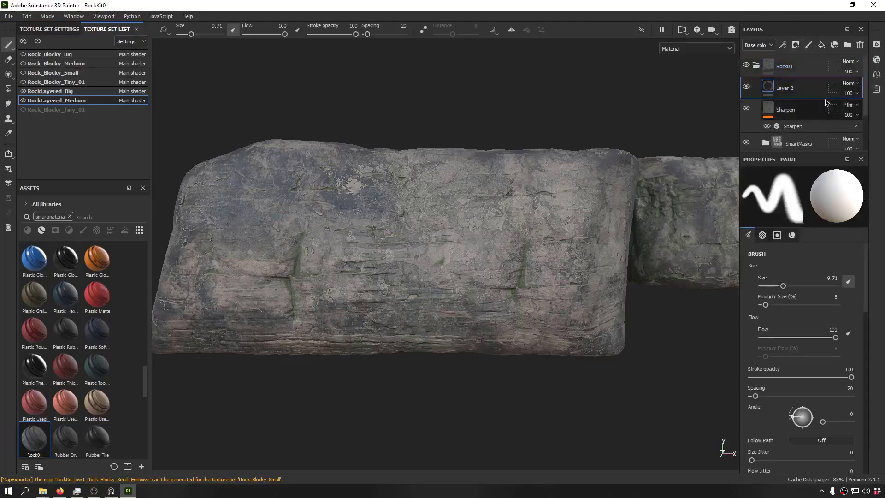
{"action": "double_click", "coordinate": [786, 89]}
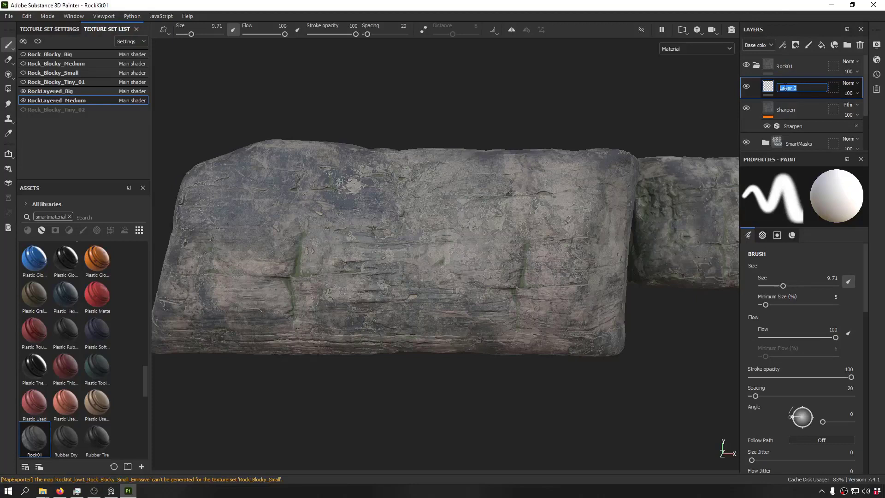
{"action": "type", "text": "HSK"}
{"action": "key", "text": "BackSpace"}
{"action": "type", "text": "L"}
{"action": "key", "text": "Return"}
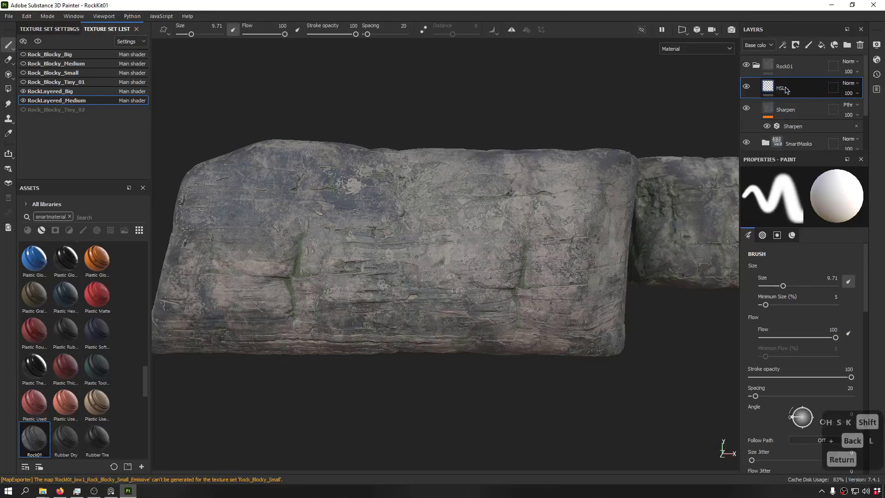
Step: Move the HSL layer below Sharpen and set its blending mode to Passthrough
{"action": "left_click_drag", "start_coordinate": [787, 90], "coordinate": [802, 118]}
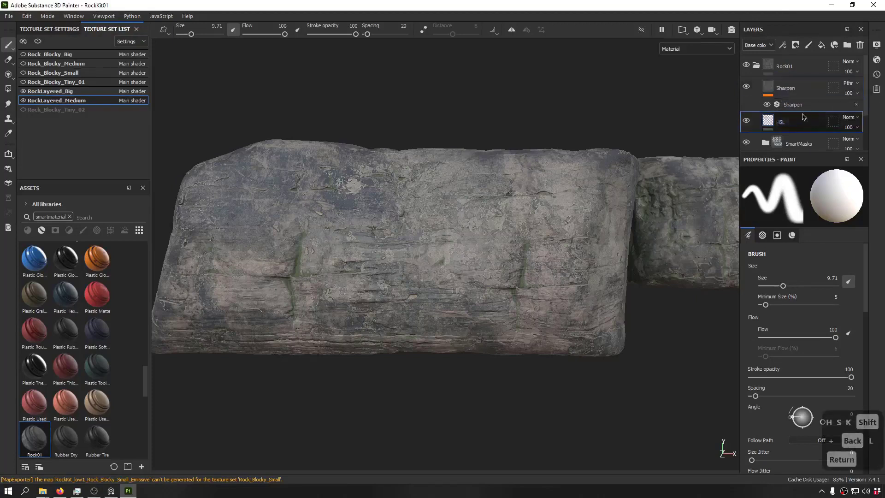
{"action": "right_click", "coordinate": [795, 119]}
{"action": "left_click", "coordinate": [650, 2]}
{"action": "left_click", "coordinate": [854, 119]}
{"action": "left_click", "coordinate": [851, 136]}
Step: Add a filter to the HSL layer and choose Contrast Luminosity
{"action": "right_click", "coordinate": [782, 120]}
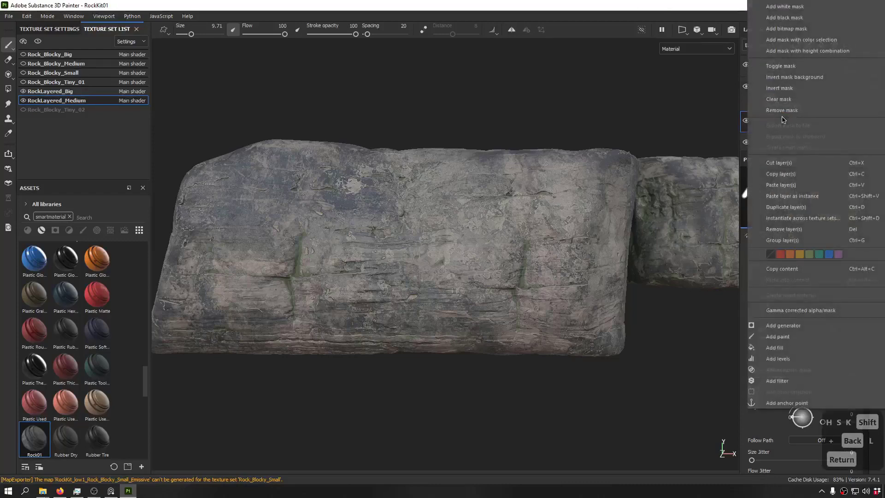
{"action": "left_click", "coordinate": [791, 380]}
{"action": "left_click", "coordinate": [796, 216]}
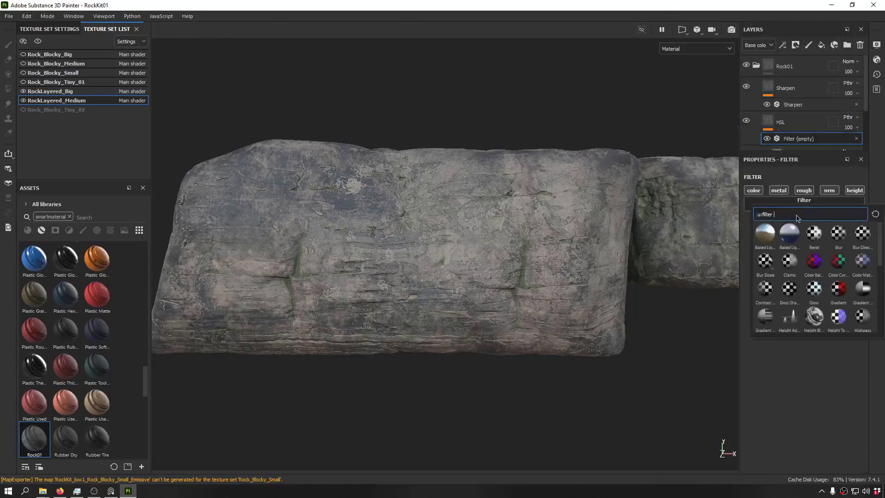
{"action": "left_click", "coordinate": [766, 290]}
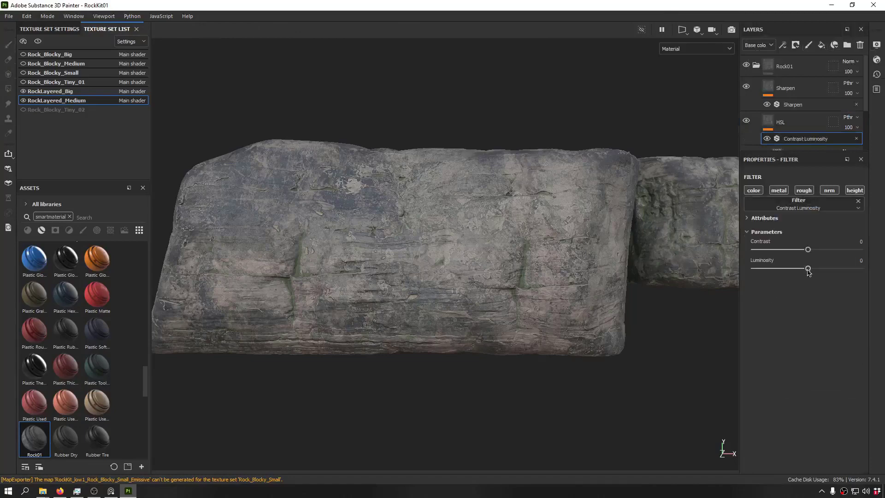
Step: Set the Contrast Luminosity filter's luminosity to about -0.238 and contrast to about 0.186
{"action": "mouse_move", "coordinate": [807, 272]}
{"action": "left_mouse_down"}
{"action": "mouse_move", "coordinate": [782, 272]}
{"action": "mouse_move", "coordinate": [804, 271]}
{"action": "left_mouse_up"}
{"action": "middle_click_drag", "start_coordinate": [691, 231], "coordinate": [369, 228], "text": "alt"}
{"action": "scroll", "coordinate": [369, 229], "scroll_direction": "up", "scroll_amount": 5}
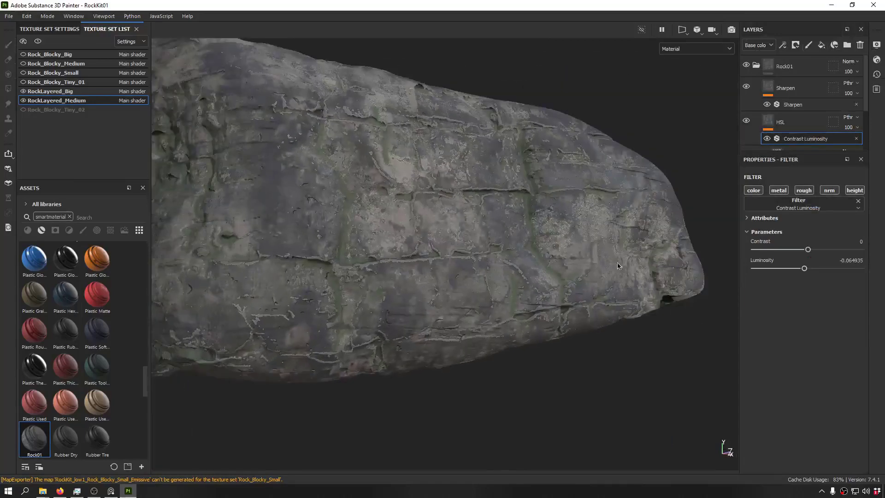
{"action": "left_click_drag", "start_coordinate": [795, 271], "coordinate": [821, 249]}
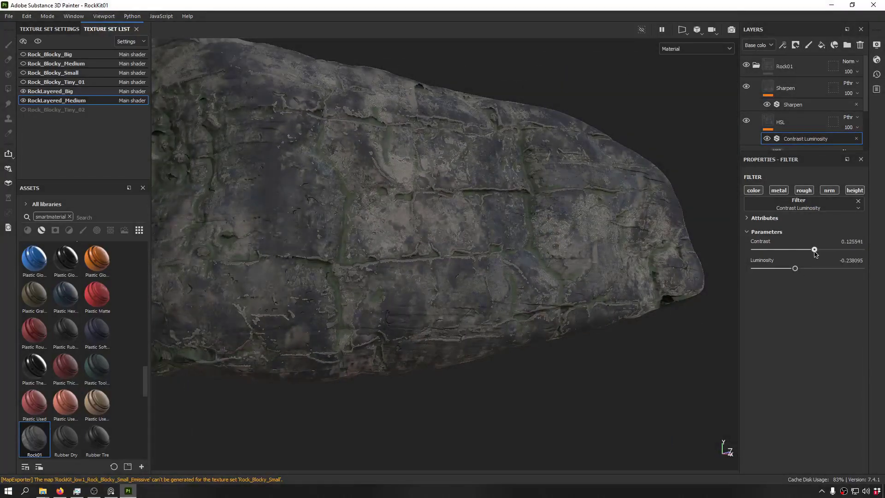
{"action": "left_click_drag", "start_coordinate": [447, 232], "coordinate": [408, 226], "text": "alt"}
{"action": "right_click_drag", "start_coordinate": [409, 226], "coordinate": [352, 152], "text": "shift"}
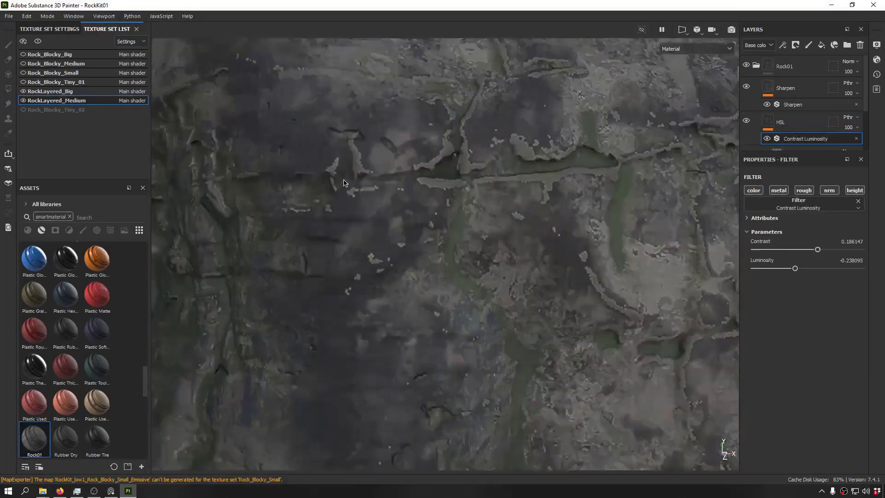
{"action": "left_click_drag", "start_coordinate": [352, 152], "coordinate": [355, 184], "text": "alt"}
{"action": "right_click_drag", "start_coordinate": [355, 184], "coordinate": [272, 217], "text": "alt"}
{"action": "left_click_drag", "start_coordinate": [272, 217], "coordinate": [743, 169], "text": "alt"}
Step: Hide the Contrast Luminosity filter and add an HSL Perceptive filter to the HSL layer
{"action": "left_click", "coordinate": [767, 138]}
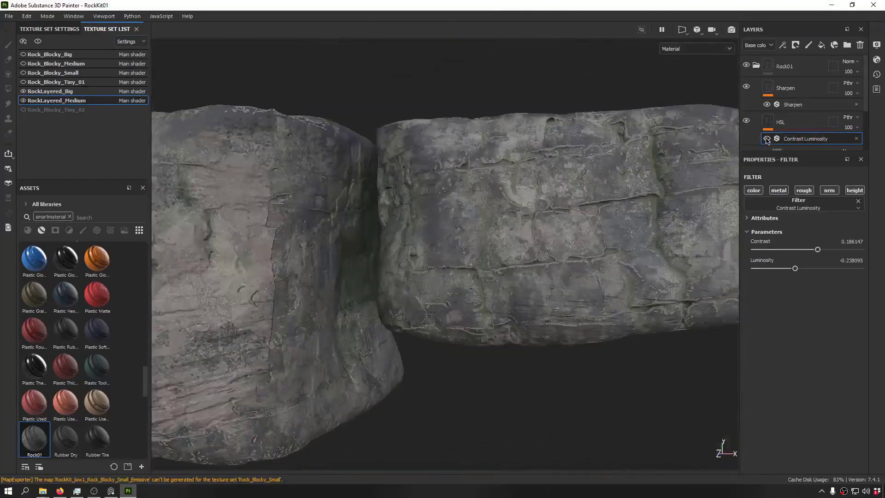
{"action": "left_click", "coordinate": [783, 45]}
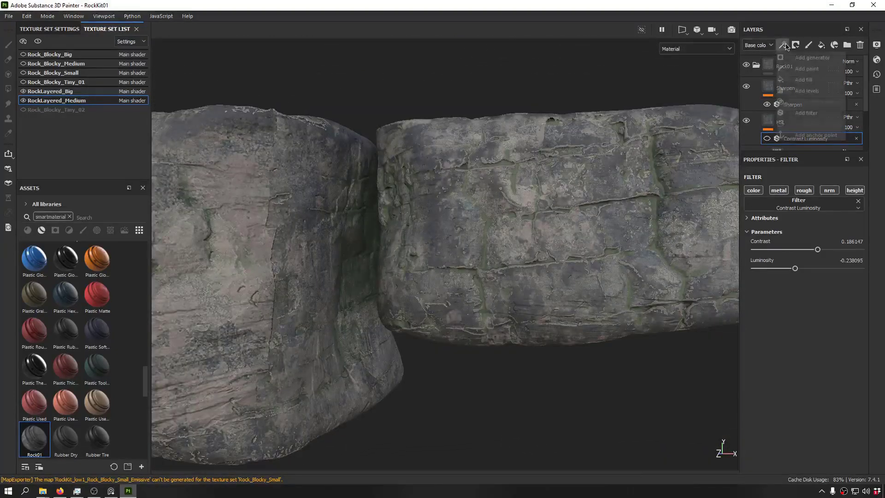
{"action": "left_click", "coordinate": [823, 119]}
{"action": "left_click", "coordinate": [828, 208]}
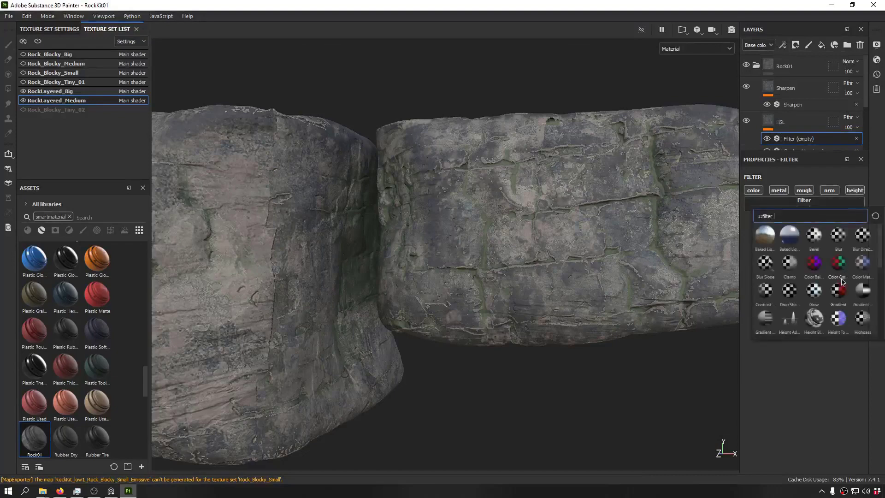
{"action": "left_click", "coordinate": [814, 263]}
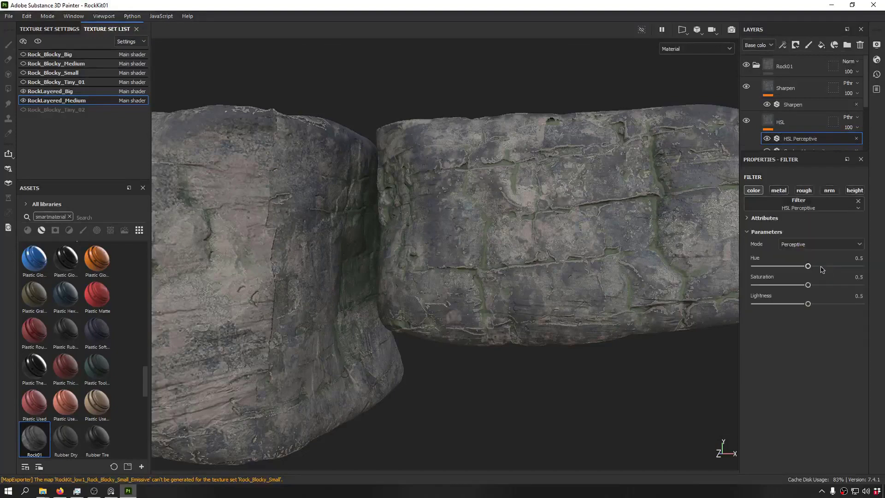
Step: Try a different lightness and a saturation of about 0.697 on the HSL Perceptive filter, undoing each change
{"action": "left_click_drag", "start_coordinate": [806, 305], "coordinate": [829, 300]}
{"action": "key", "text": "ctrl+z"}
{"action": "left_click_drag", "start_coordinate": [586, 251], "coordinate": [669, 267], "text": "alt"}
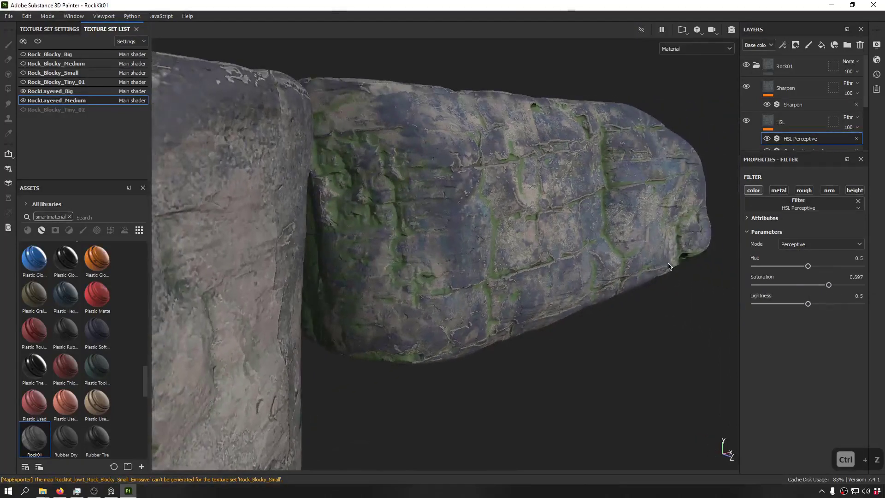
{"action": "key", "text": "ctrl+z"}
Step: Shift the HSL Perceptive filter's hue to about 0.212 to recolour RockLayered_Medium
{"action": "left_click_drag", "start_coordinate": [604, 225], "coordinate": [666, 144], "text": "alt"}
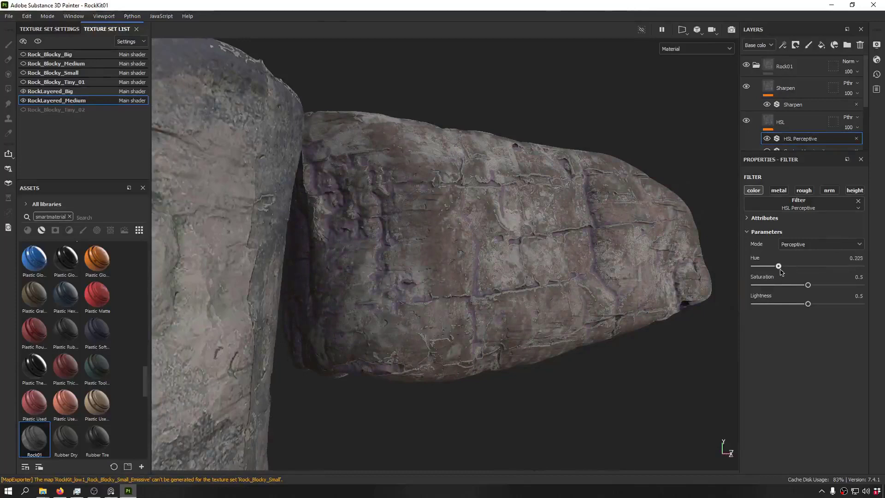
{"action": "left_click_drag", "start_coordinate": [779, 266], "coordinate": [788, 267]}
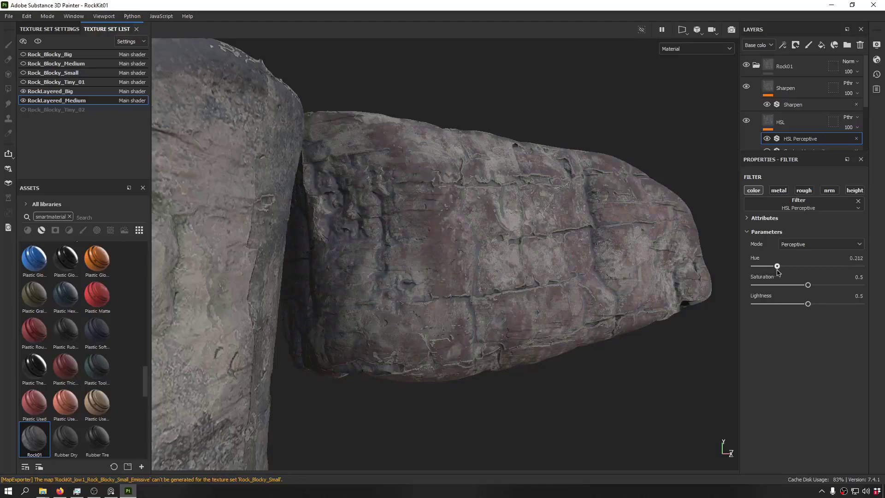
{"action": "left_click_drag", "start_coordinate": [613, 252], "coordinate": [496, 219], "text": "alt"}
Step: Move Contrast Luminosity above HSL Perceptive and re-enable it with contrast about -0.143 and luminosity about -0.004
{"action": "scroll", "coordinate": [790, 90], "scroll_direction": "down", "scroll_amount": 3}
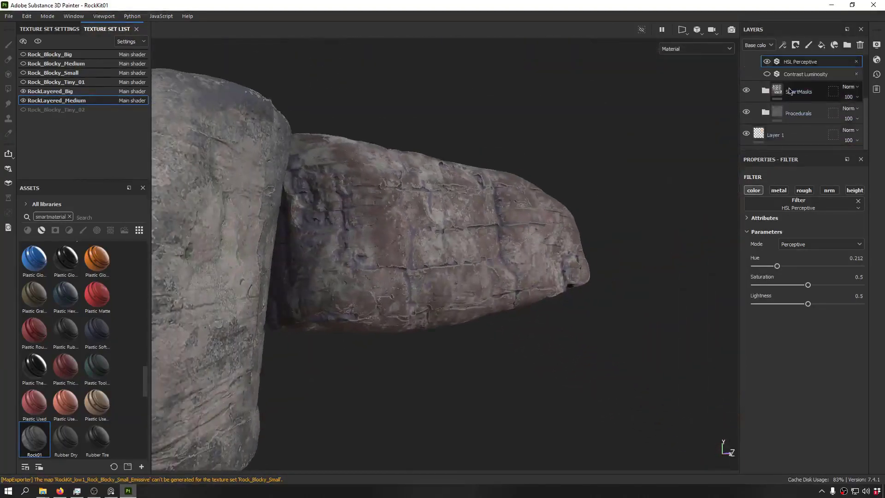
{"action": "left_click_drag", "start_coordinate": [794, 74], "coordinate": [794, 63]}
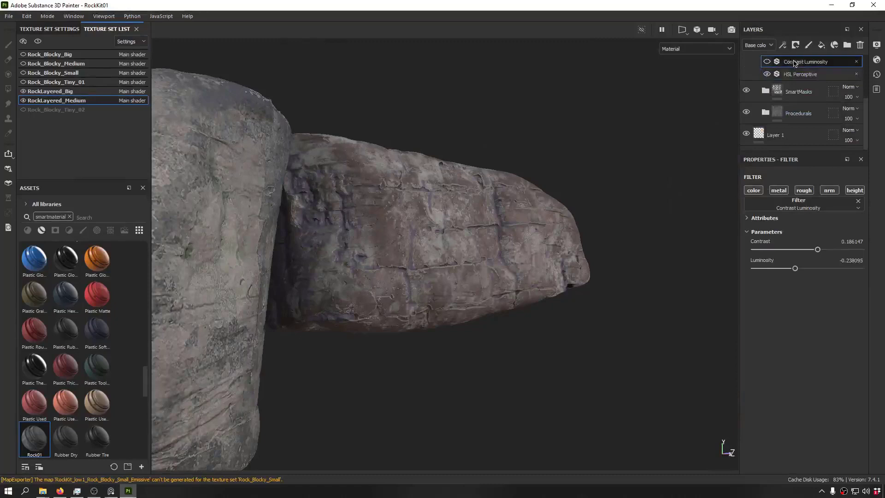
{"action": "left_click", "coordinate": [767, 61]}
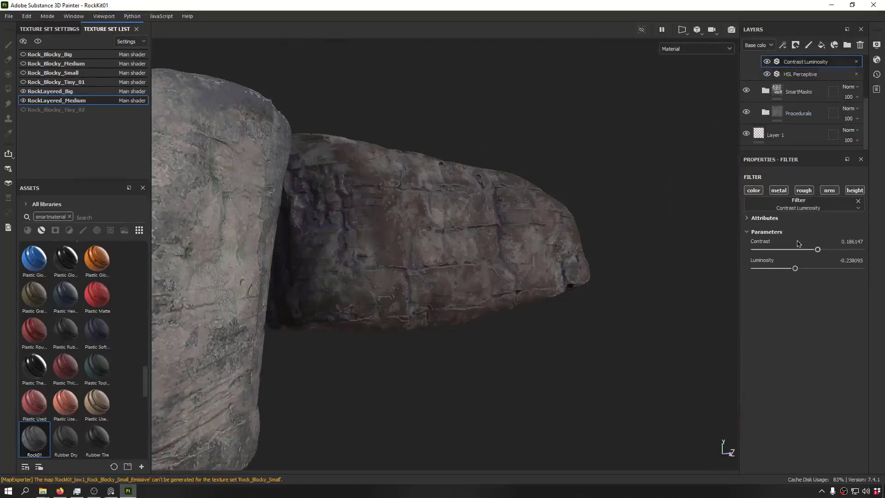
{"action": "mouse_move", "coordinate": [797, 270]}
{"action": "left_mouse_down"}
{"action": "mouse_move", "coordinate": [807, 275]}
{"action": "mouse_move", "coordinate": [843, 253]}
{"action": "mouse_move", "coordinate": [788, 260]}
{"action": "mouse_move", "coordinate": [801, 263]}
{"action": "left_mouse_up"}
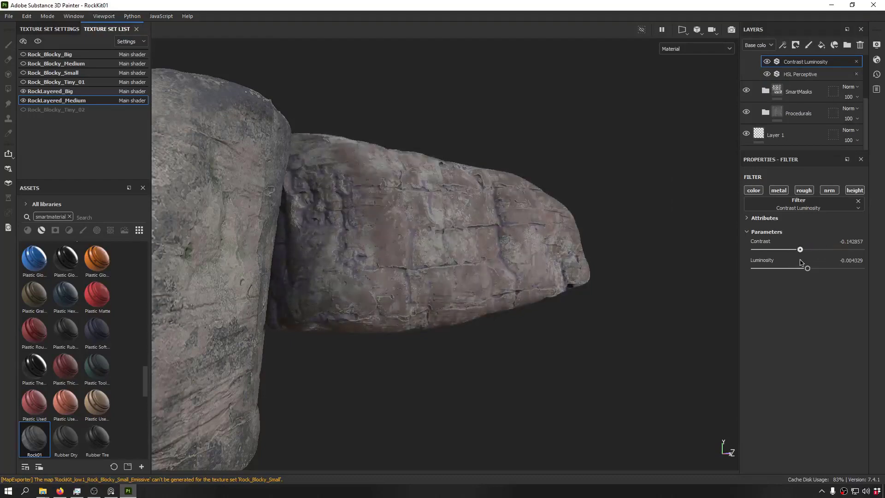
Step: Hide the HSL adjustment layer inside the Rock01 group of RockLayered_Medium and compare the rock with its larger neighbour
{"action": "left_click_drag", "start_coordinate": [516, 244], "coordinate": [391, 200], "text": "alt"}
{"action": "middle_click_drag", "start_coordinate": [391, 199], "coordinate": [444, 208], "text": "alt"}
{"action": "scroll", "coordinate": [444, 206], "scroll_direction": "down", "scroll_amount": 5}
{"action": "left_click_drag", "start_coordinate": [439, 196], "coordinate": [633, 168], "text": "alt"}
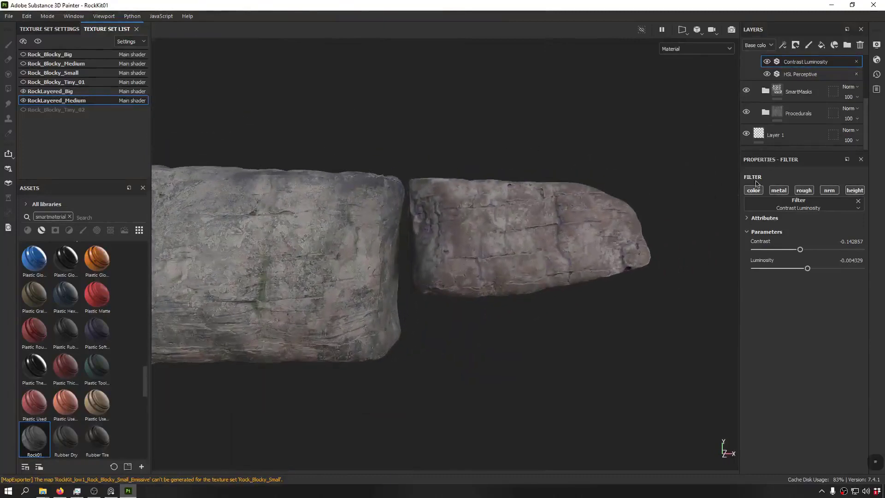
{"action": "scroll", "coordinate": [784, 88], "scroll_direction": "up", "scroll_amount": 1}
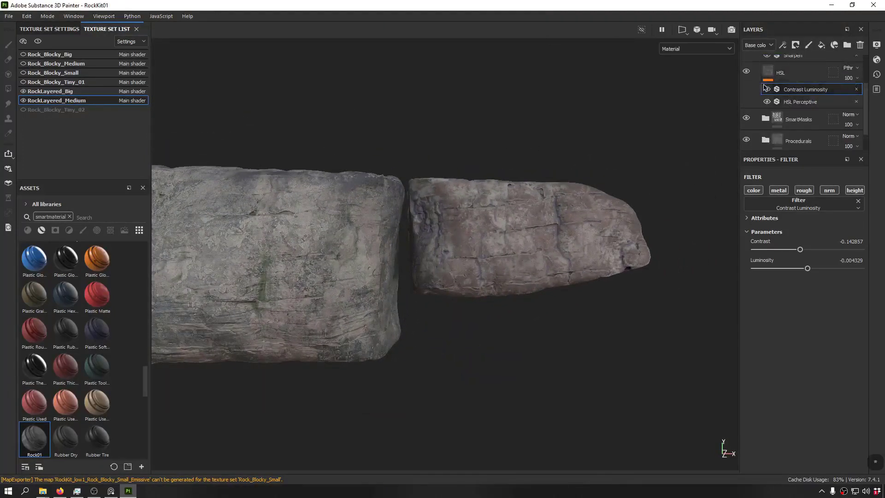
{"action": "scroll", "coordinate": [763, 88], "scroll_direction": "up", "scroll_amount": 2}
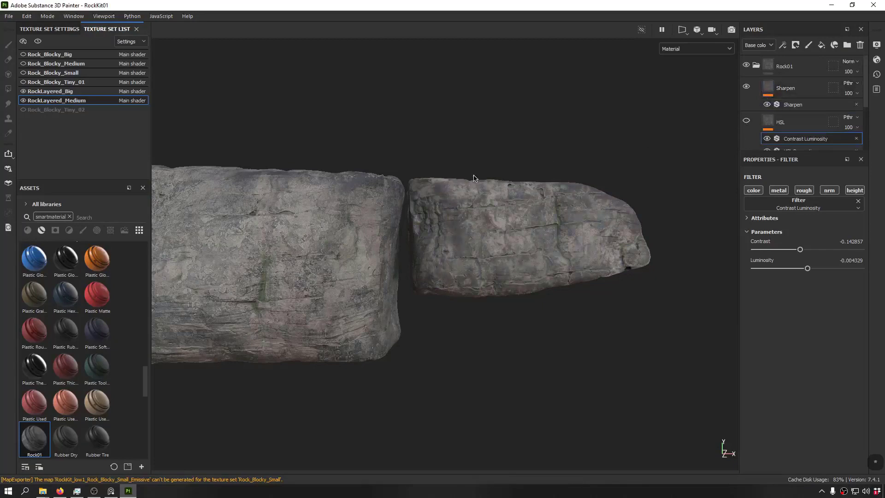
{"action": "left_click_drag", "start_coordinate": [473, 178], "coordinate": [531, 161], "text": "alt"}
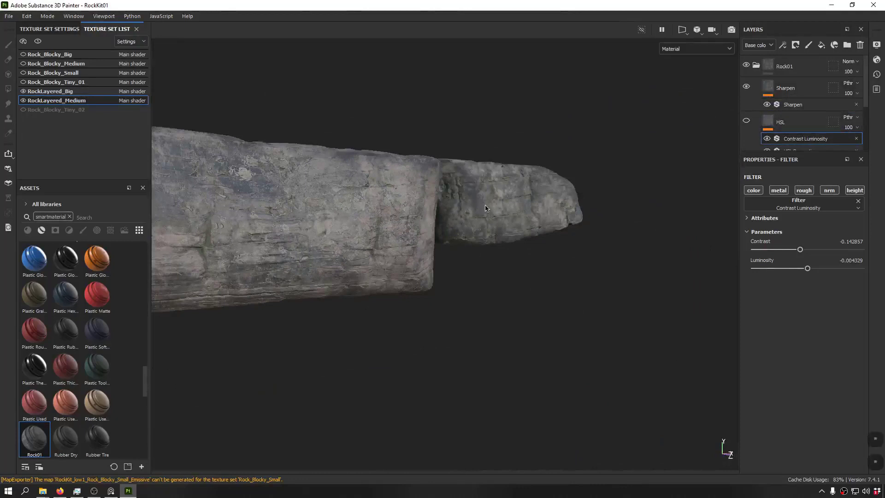
{"action": "left_click_drag", "start_coordinate": [488, 207], "coordinate": [405, 240], "text": "alt"}
{"action": "middle_click_drag", "start_coordinate": [588, 206], "coordinate": [550, 221], "text": "alt"}
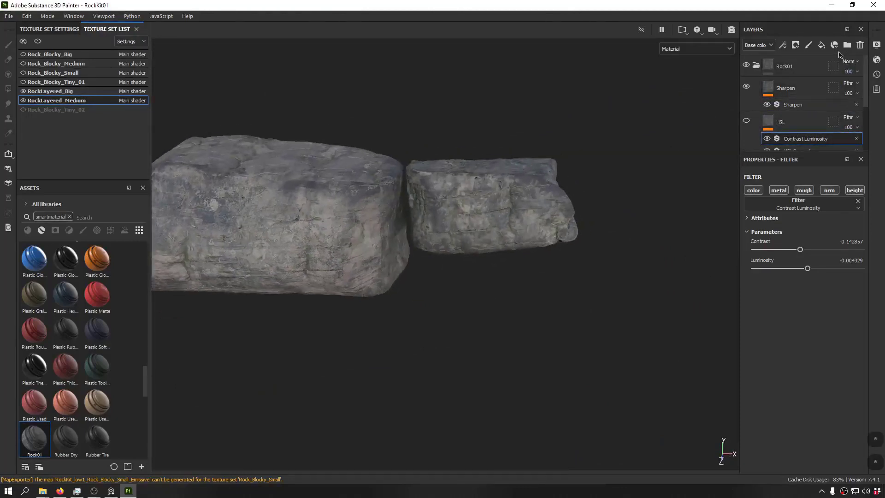
Step: Add a fill layer between the Sharpen and HSL layers, with only its color and roughness channels enabled
{"action": "left_click", "coordinate": [821, 45]}
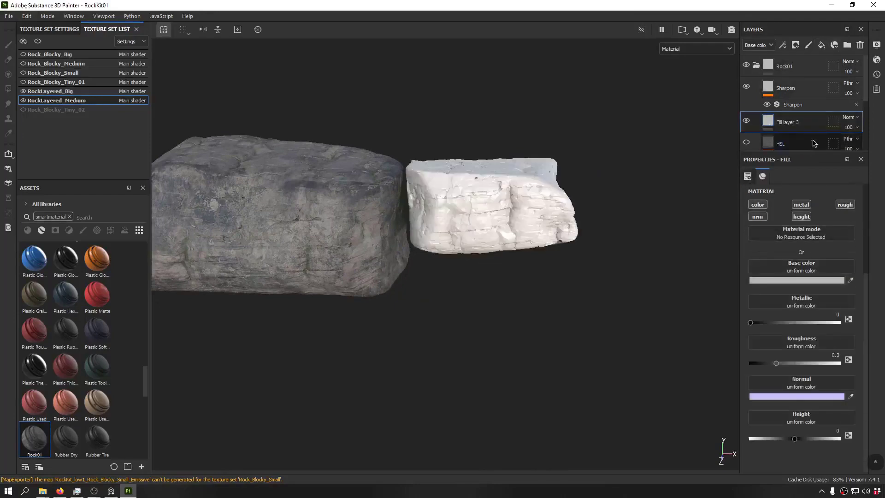
{"action": "scroll", "coordinate": [448, 187], "scroll_direction": "up", "scroll_amount": 3}
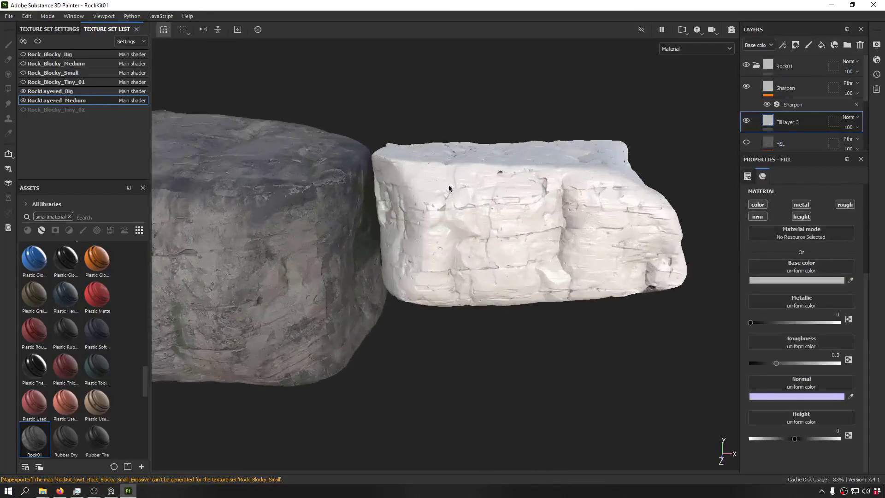
{"action": "left_click", "coordinate": [758, 205]}
{"action": "left_click_drag", "start_coordinate": [428, 221], "coordinate": [469, 184], "text": "alt"}
{"action": "scroll", "coordinate": [468, 184], "scroll_direction": "up", "scroll_amount": 3}
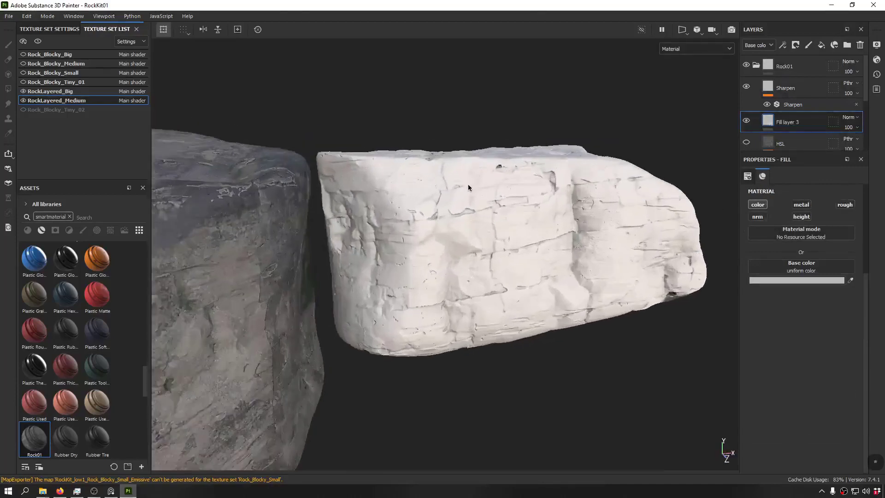
{"action": "left_click", "coordinate": [844, 205]}
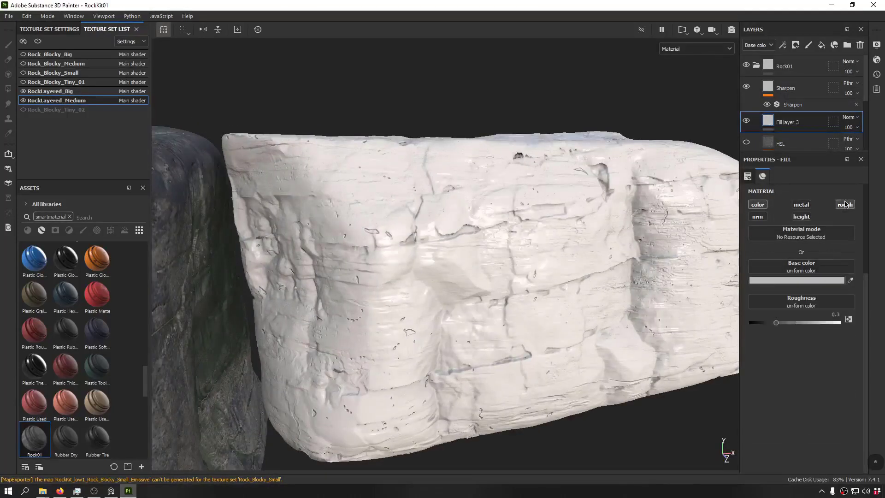
Step: Add a black mask to the new fill layer and place a fill effect in that mask
{"action": "right_click", "coordinate": [778, 121]}
{"action": "left_click", "coordinate": [779, 7]}
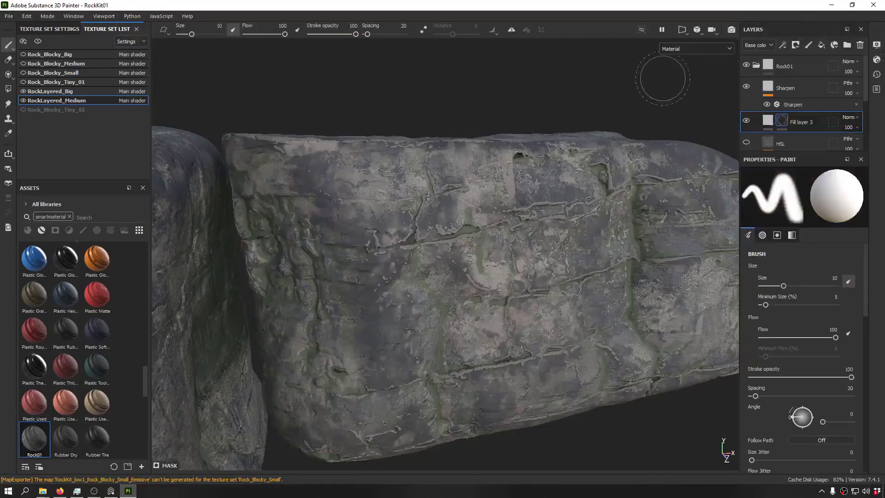
{"action": "left_click", "coordinate": [782, 45]}
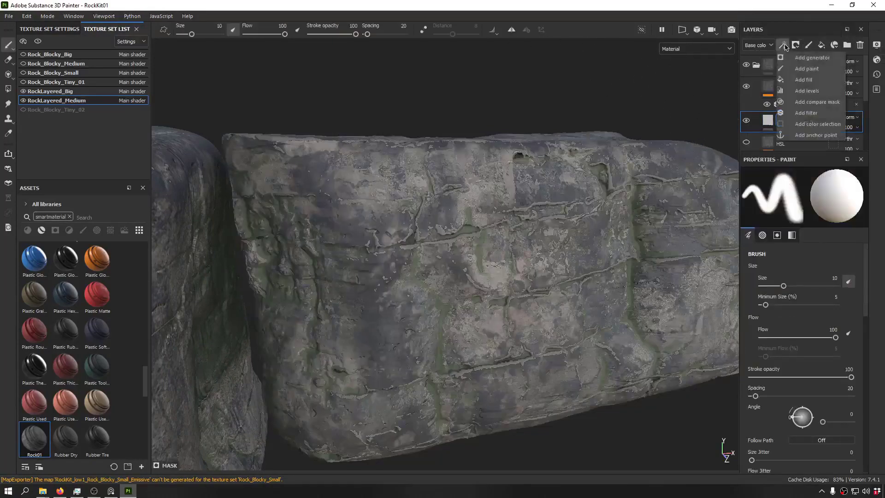
{"action": "left_click", "coordinate": [827, 82]}
Step: Assign the RockLayered_Medium thickness map as the mask fill's grayscale and inspect the mask on the rock
{"action": "left_click_drag", "start_coordinate": [606, 125], "coordinate": [579, 231], "text": "alt"}
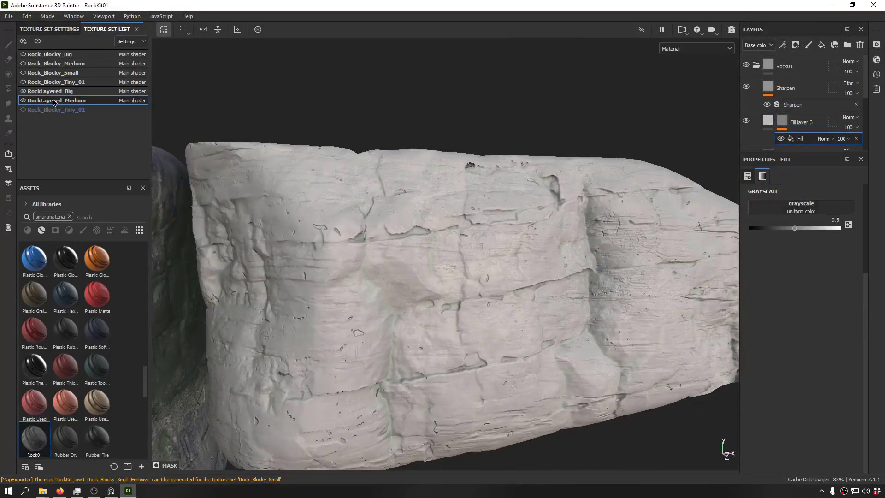
{"action": "key", "text": "ctrl"}
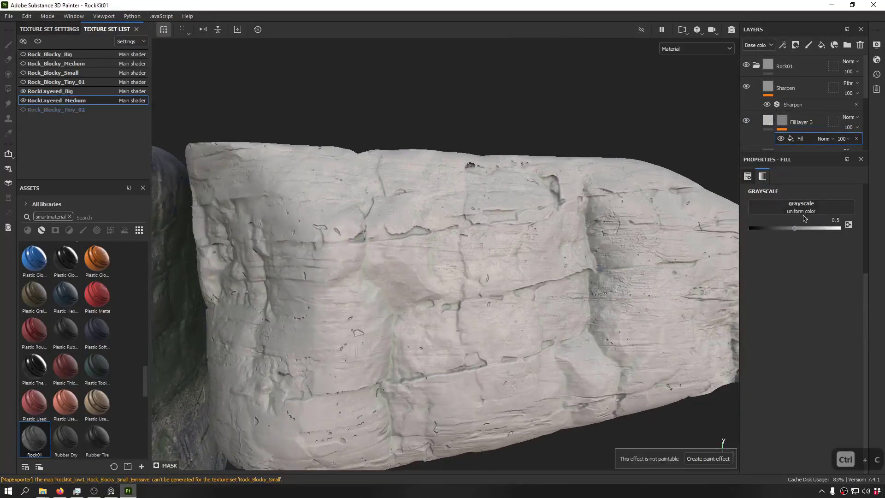
{"action": "left_click", "coordinate": [803, 218]}
{"action": "key", "text": "ctrl+a"}
{"action": "type", "text": "RockLayered_Medium"}
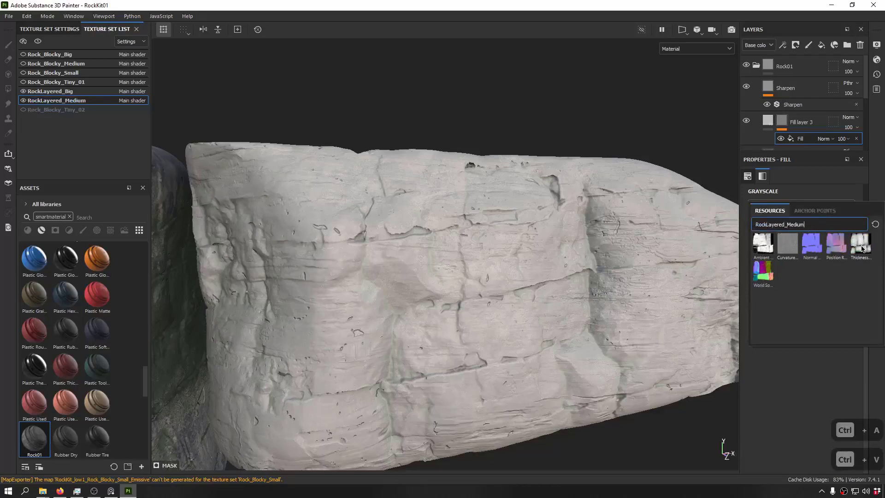
{"action": "mouse_move", "coordinate": [862, 248]}
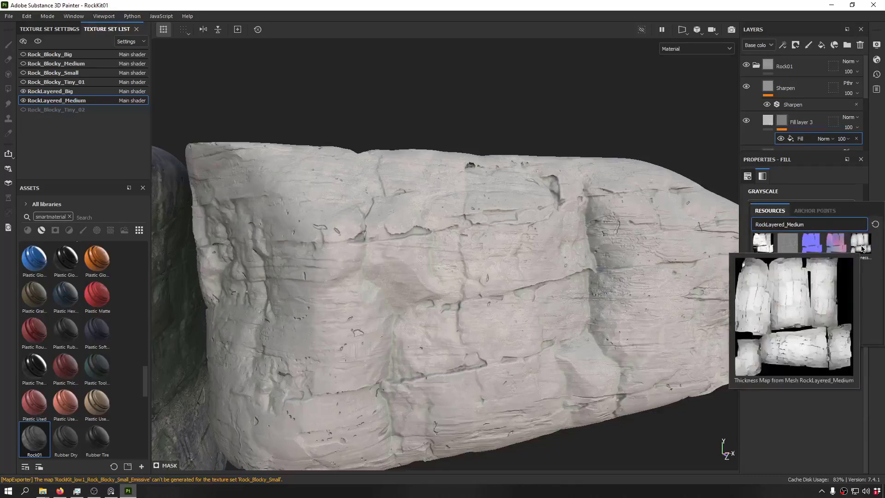
{"action": "left_click", "coordinate": [862, 249]}
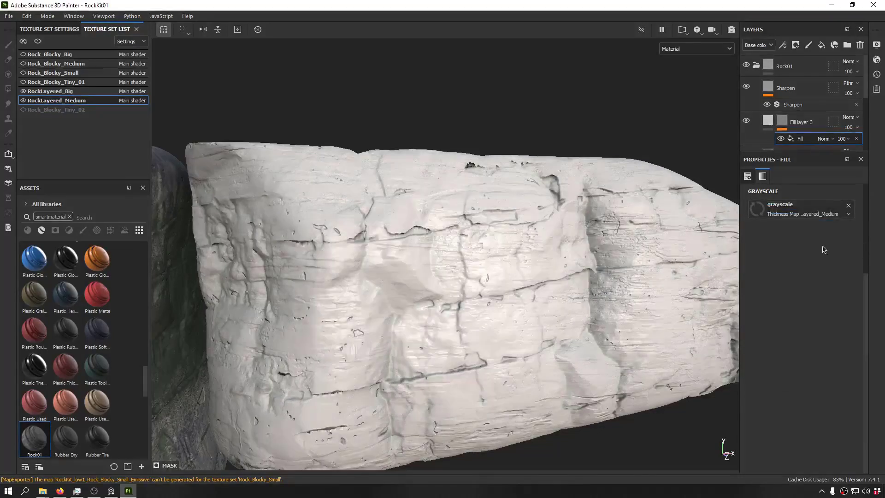
{"action": "left_click", "coordinate": [780, 122]}
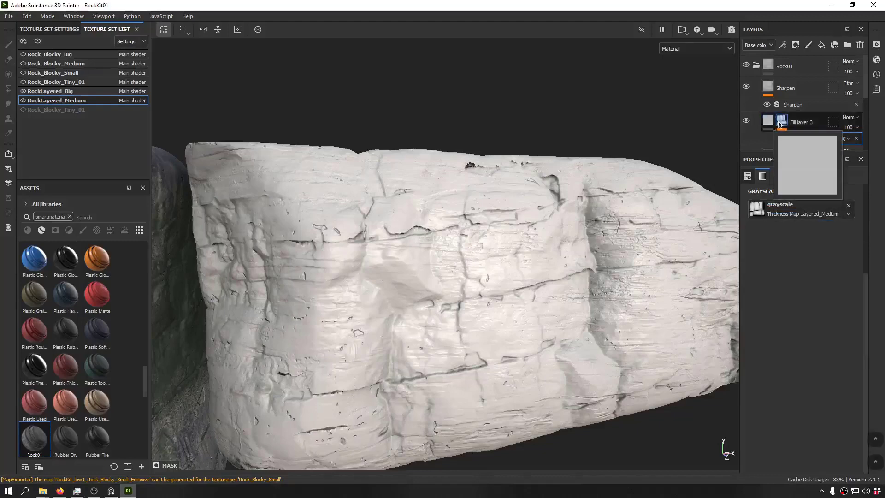
{"action": "mouse_move", "coordinate": [576, 185]}
{"action": "left_mouse_down", "text": "alt"}
{"action": "mouse_move", "coordinate": [381, 207]}
{"action": "mouse_move", "coordinate": [417, 261]}
{"action": "mouse_move", "coordinate": [570, 219]}
{"action": "left_mouse_up", "text": "alt"}
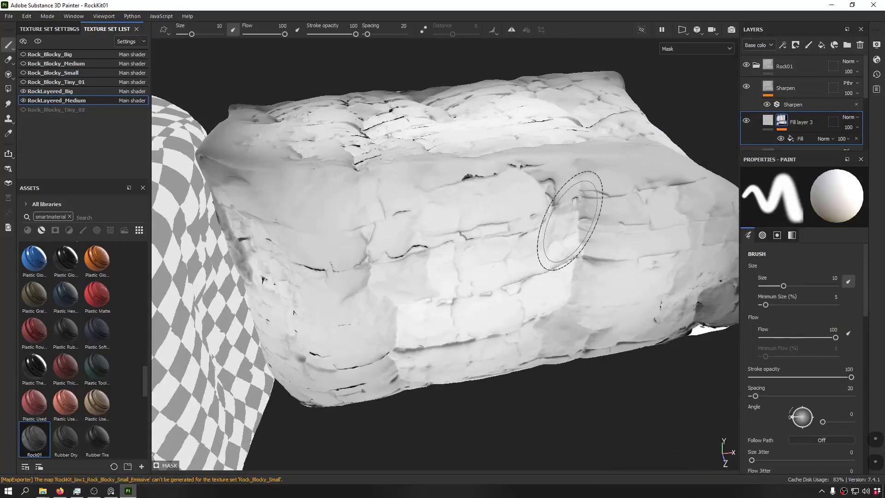
Step: Replace the mask fill's grayscale with the RockLayered_Medium ambient occlusion map, check the mask and return to the material view
{"action": "left_click", "coordinate": [797, 139]}
{"action": "left_click", "coordinate": [849, 206]}
{"action": "left_click", "coordinate": [798, 213]}
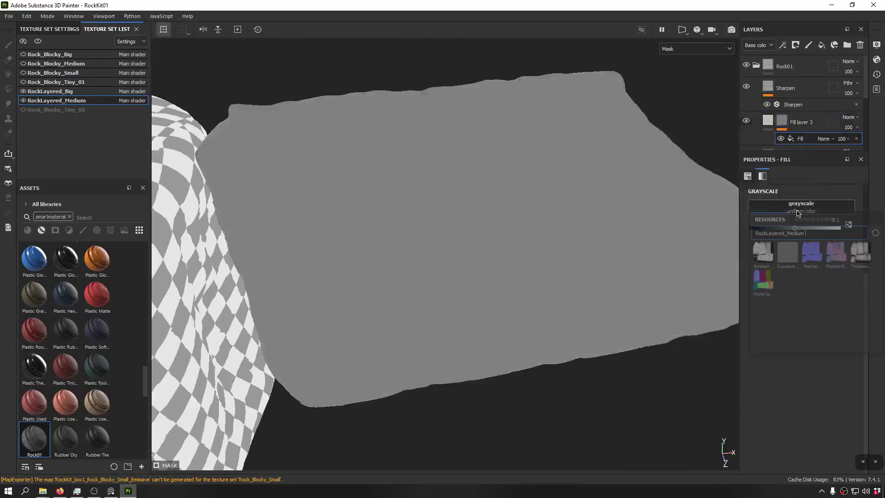
{"action": "left_click", "coordinate": [767, 254]}
{"action": "left_click_drag", "start_coordinate": [194, 127], "coordinate": [417, 129], "text": "alt"}
{"action": "left_click", "coordinate": [768, 122]}
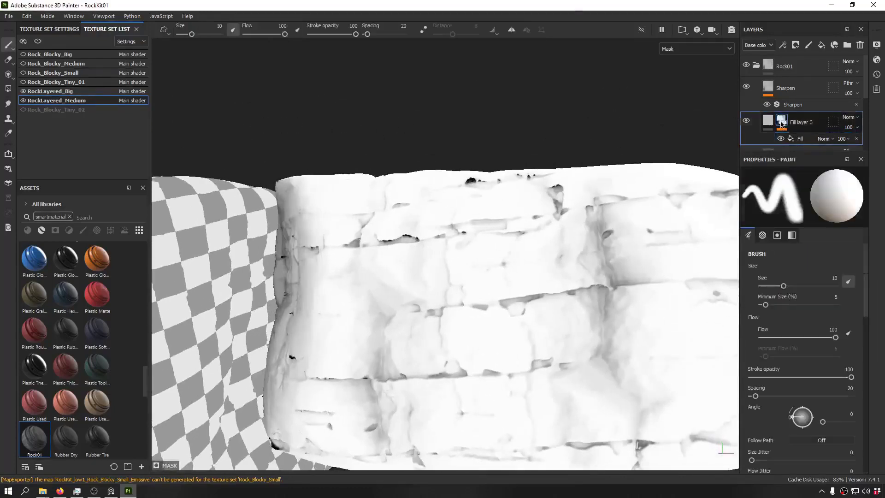
{"action": "left_click", "coordinate": [767, 126]}
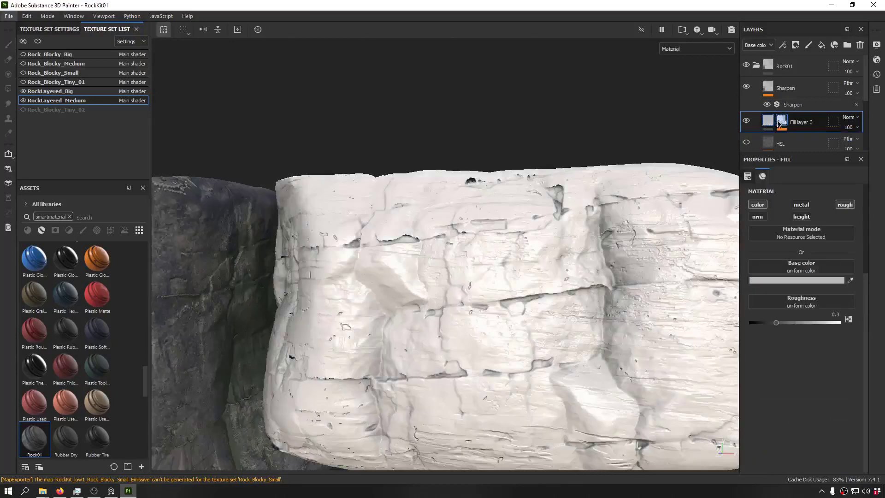
Step: Set the new fill layer's base color to black (000000)
{"action": "left_click", "coordinate": [779, 122]}
{"action": "left_click", "coordinate": [770, 123]}
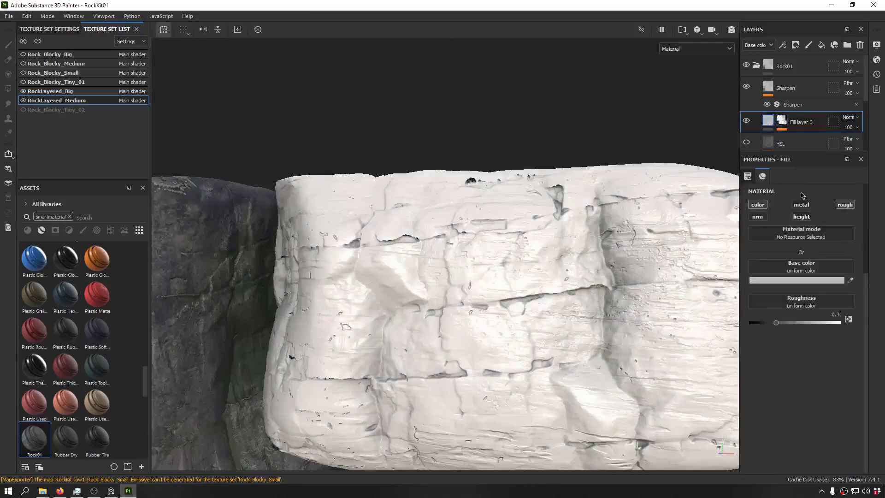
{"action": "left_click", "coordinate": [810, 282]}
{"action": "left_click_drag", "start_coordinate": [726, 275], "coordinate": [685, 345]}
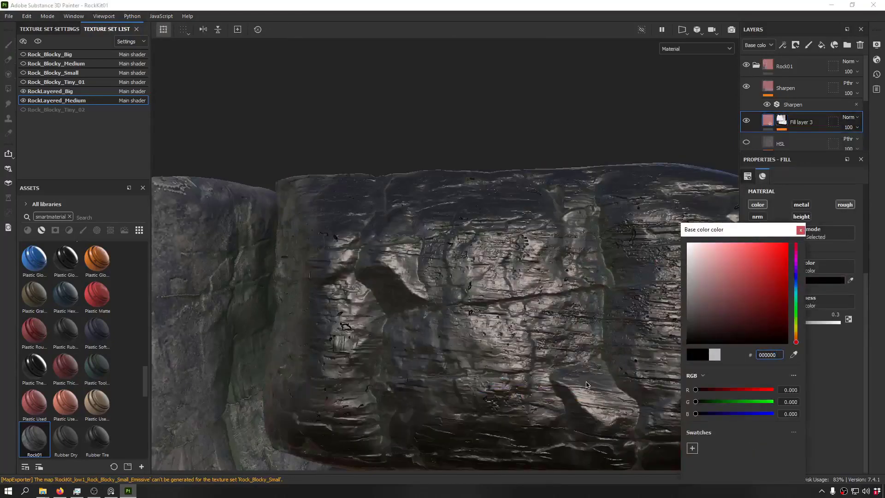
Step: Display the fill layer's mask, add a Levels effect above its ambient occlusion fill and invert the result
{"action": "left_click", "coordinate": [782, 123]}
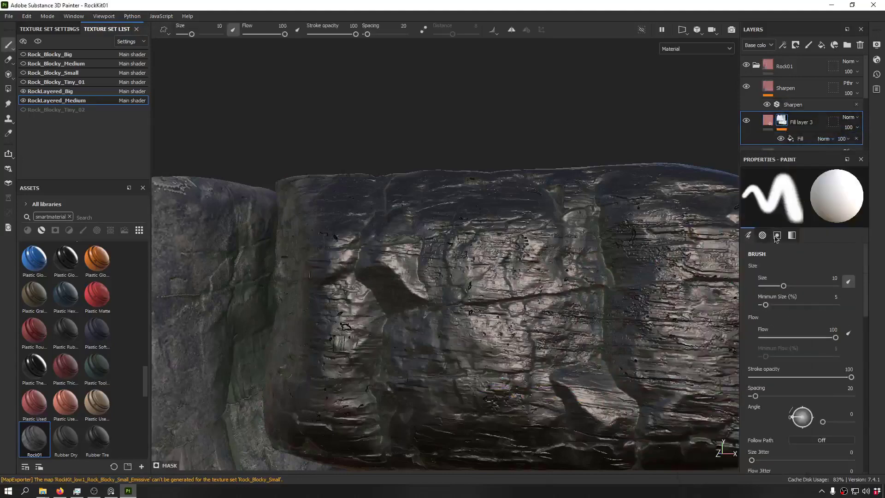
{"action": "left_click", "coordinate": [799, 141]}
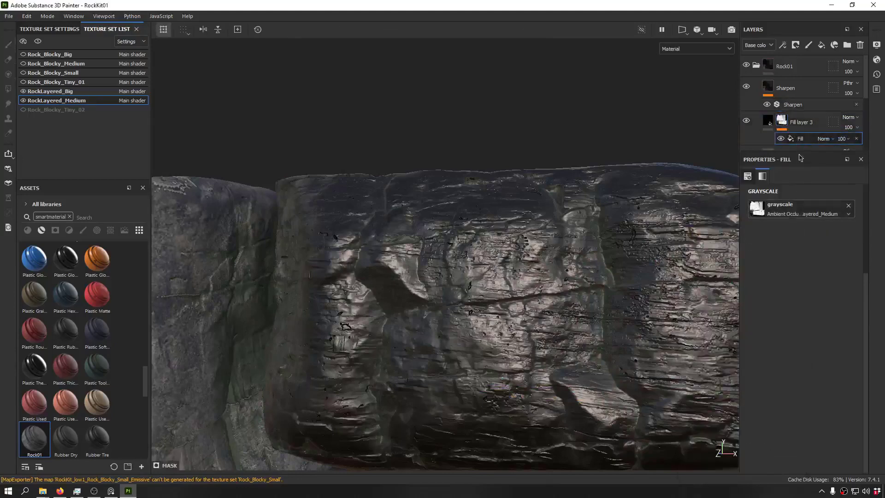
{"action": "left_click", "coordinate": [781, 121], "text": "alt"}
{"action": "mouse_move", "coordinate": [471, 250]}
{"action": "left_mouse_down", "text": "alt"}
{"action": "mouse_move", "coordinate": [543, 260]}
{"action": "mouse_move", "coordinate": [625, 243]}
{"action": "left_mouse_up", "text": "alt"}
{"action": "left_click_drag", "start_coordinate": [582, 263], "coordinate": [474, 296], "text": "alt"}
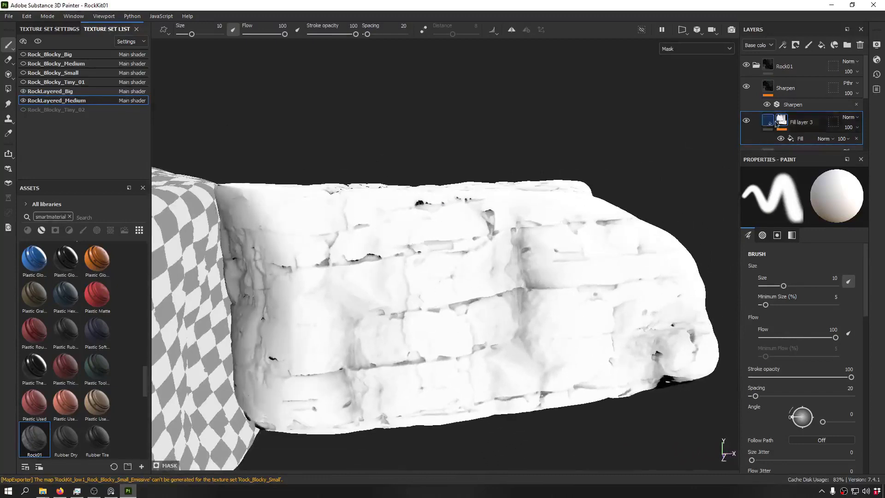
{"action": "left_click", "coordinate": [798, 141]}
{"action": "left_click", "coordinate": [783, 44]}
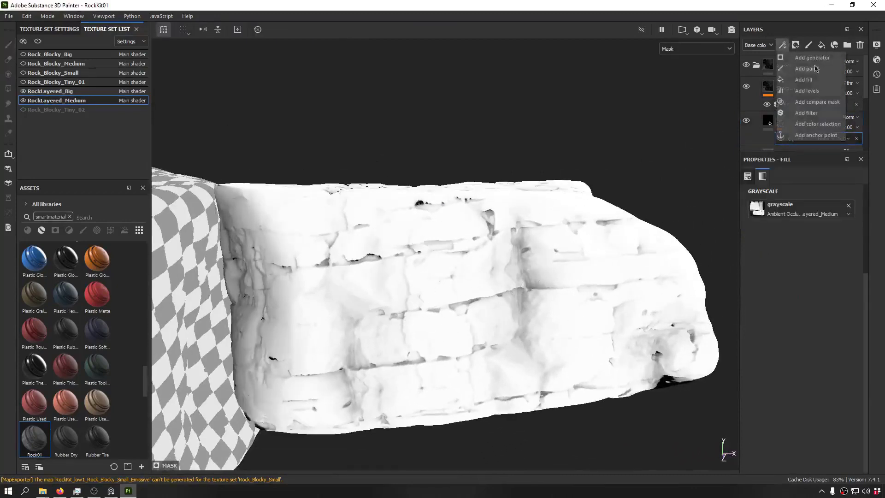
{"action": "left_click", "coordinate": [810, 91]}
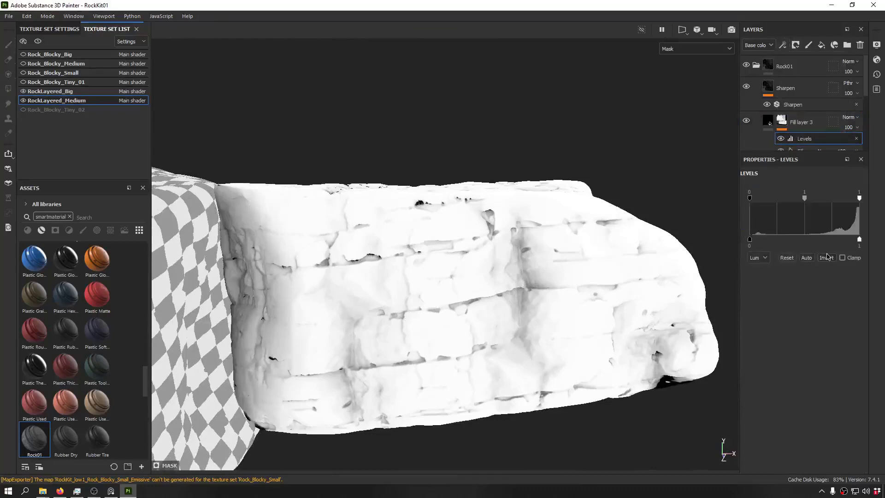
{"action": "left_click", "coordinate": [826, 258]}
Step: Return to the material view and compare the rock with the black fill layer switched off and on
{"action": "left_click_drag", "start_coordinate": [484, 300], "coordinate": [466, 316], "text": "alt"}
{"action": "right_click_drag", "start_coordinate": [466, 316], "coordinate": [452, 287], "text": "alt"}
{"action": "mouse_move", "coordinate": [478, 273]}
{"action": "left_mouse_down", "text": "alt"}
{"action": "mouse_move", "coordinate": [415, 248]}
{"action": "mouse_move", "coordinate": [462, 302]}
{"action": "mouse_move", "coordinate": [466, 260]}
{"action": "mouse_move", "coordinate": [498, 297]}
{"action": "mouse_move", "coordinate": [468, 276]}
{"action": "mouse_move", "coordinate": [475, 266]}
{"action": "left_mouse_up", "text": "alt"}
{"action": "key", "text": "m"}
{"action": "left_click", "coordinate": [750, 120]}
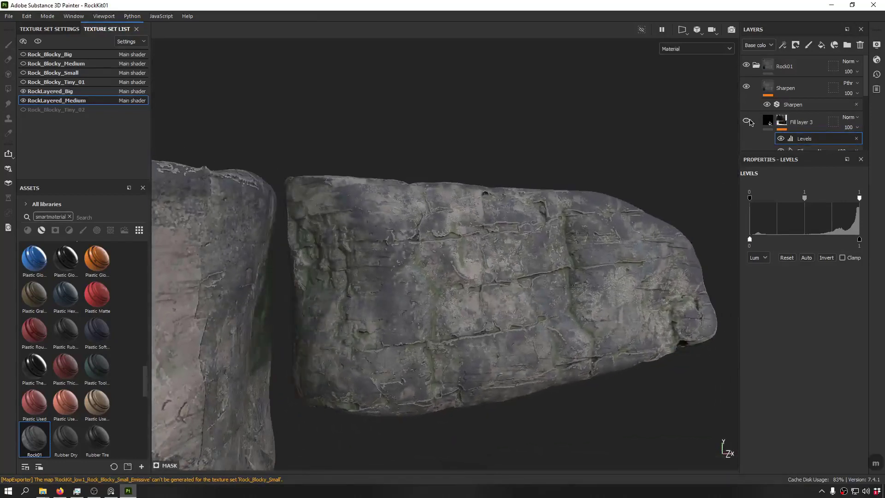
{"action": "left_click", "coordinate": [750, 120]}
{"action": "left_click", "coordinate": [750, 120]}
{"action": "left_click", "coordinate": [750, 120]}
{"action": "left_click", "coordinate": [750, 120]}
{"action": "left_click", "coordinate": [750, 122]}
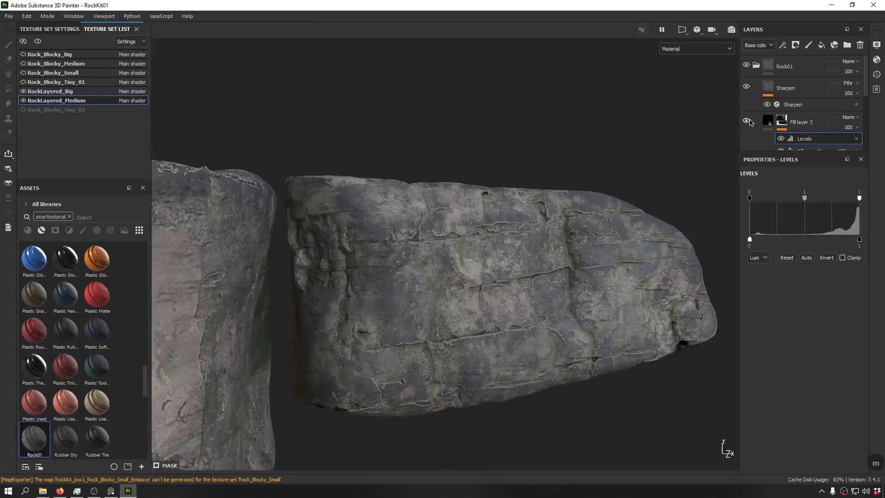
{"action": "left_click_drag", "start_coordinate": [572, 258], "coordinate": [333, 112], "text": "alt"}
{"action": "right_click_drag", "start_coordinate": [333, 111], "coordinate": [404, 243], "text": "alt"}
{"action": "left_click_drag", "start_coordinate": [404, 244], "coordinate": [719, 155], "text": "alt"}
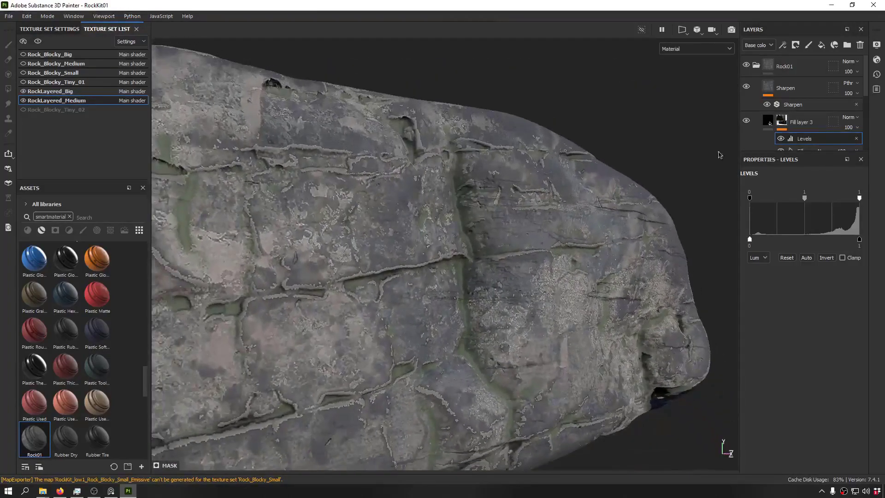
Step: Display the fill layer's inverted occlusion mask and examine it across the rock from several angles
{"action": "left_click", "coordinate": [782, 122], "text": "alt"}
{"action": "scroll", "coordinate": [485, 212], "scroll_direction": "down", "scroll_amount": 5}
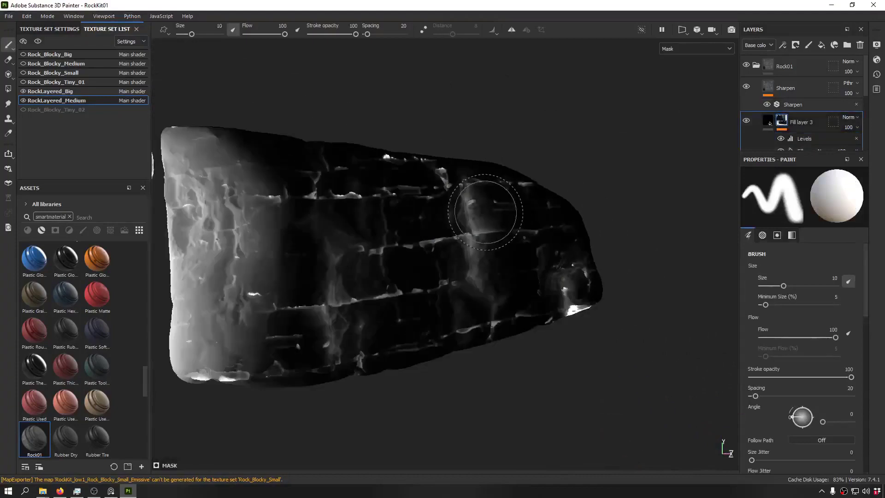
{"action": "left_click_drag", "start_coordinate": [287, 247], "coordinate": [338, 269], "text": "alt"}
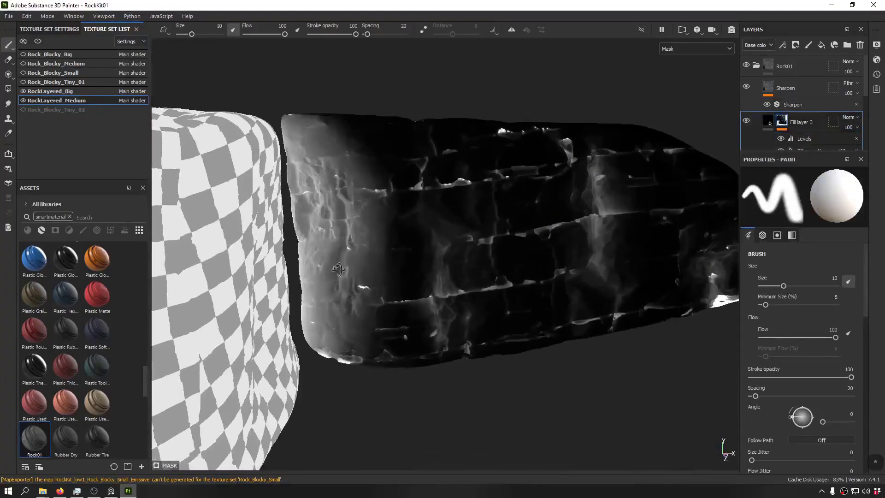
{"action": "left_click_drag", "start_coordinate": [425, 223], "coordinate": [410, 184], "text": "alt"}
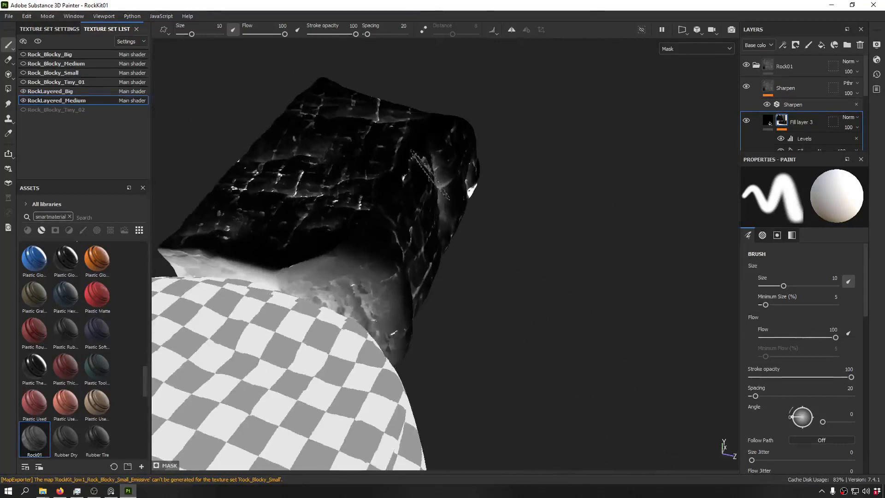
{"action": "scroll", "coordinate": [802, 133], "scroll_direction": "down", "scroll_amount": 5}
{"action": "scroll", "coordinate": [806, 121], "scroll_direction": "up", "scroll_amount": 5}
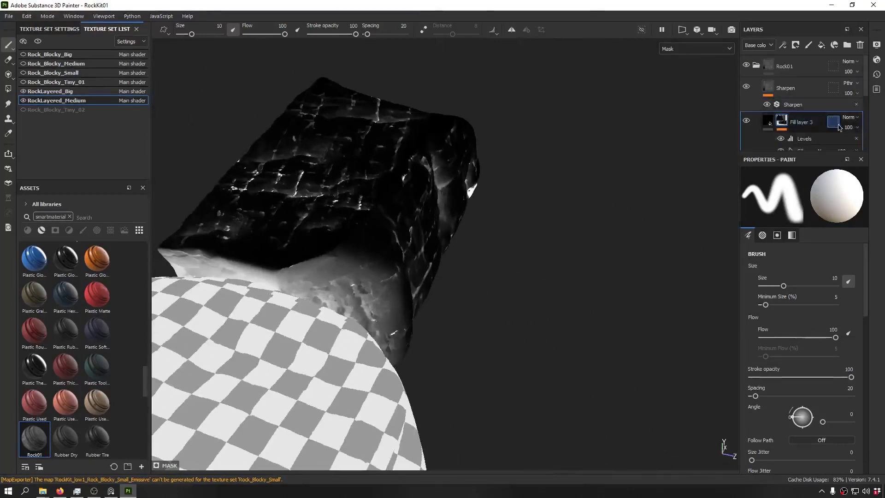
Step: Remove the Levels effect from the black fill layer's mask
{"action": "scroll", "coordinate": [833, 118], "scroll_direction": "down", "scroll_amount": 1}
{"action": "left_click", "coordinate": [856, 111]}
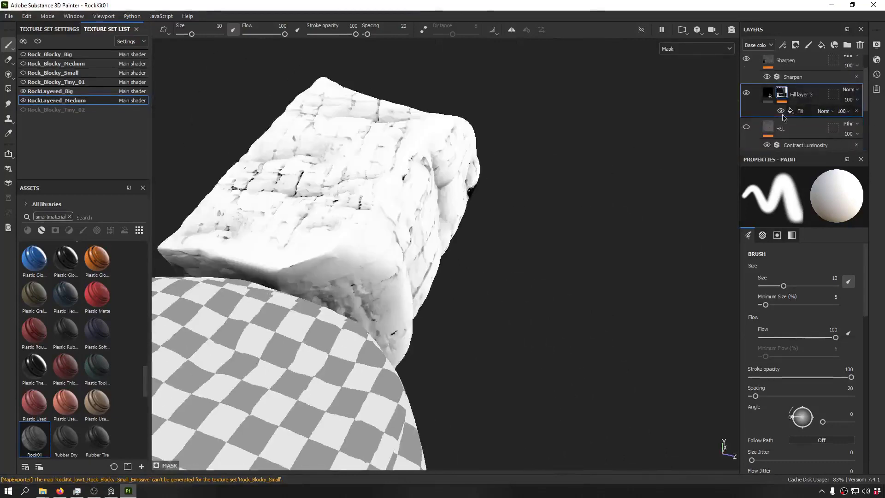
Step: Examine the non-inverted ambient occlusion mask on the RockLayered_Medium rock from a distance and up close
{"action": "left_click_drag", "start_coordinate": [530, 157], "coordinate": [354, 219], "text": "alt"}
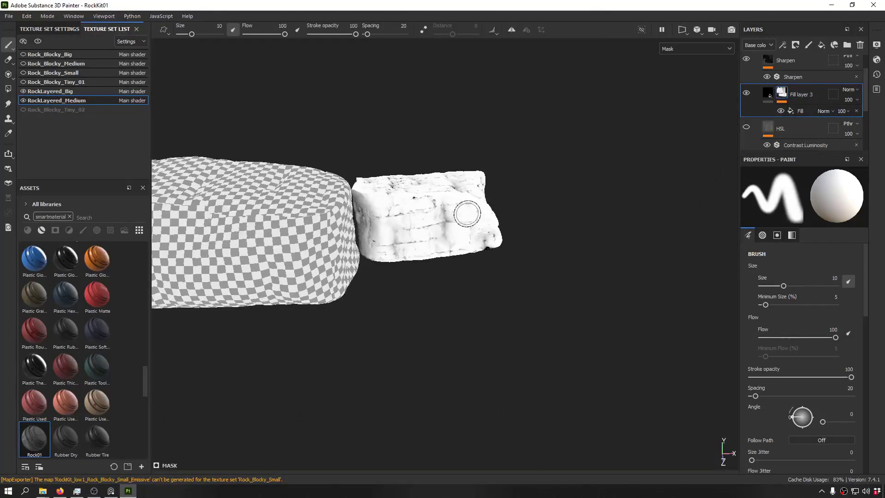
{"action": "left_click_drag", "start_coordinate": [325, 206], "coordinate": [439, 142], "text": "alt"}
{"action": "scroll", "coordinate": [373, 214], "scroll_direction": "up", "scroll_amount": 8}
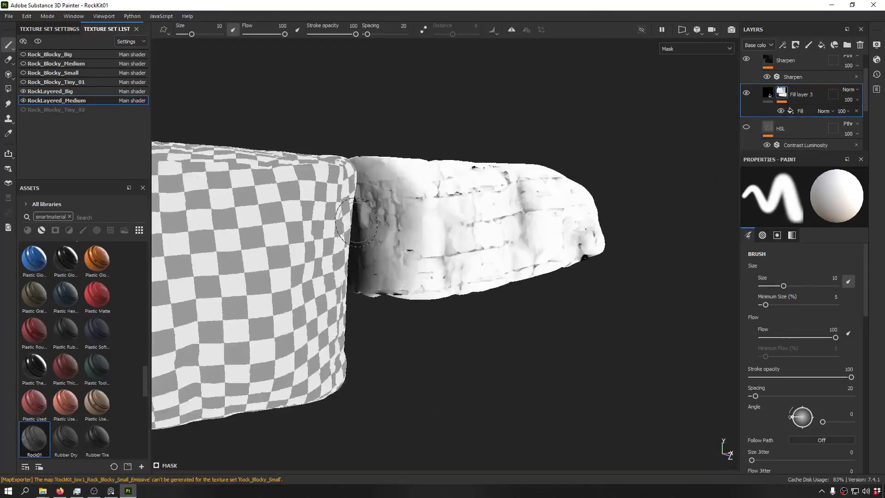
{"action": "mouse_move", "coordinate": [388, 218]}
{"action": "left_mouse_down", "text": "alt"}
{"action": "mouse_move", "coordinate": [395, 67]}
{"action": "mouse_move", "coordinate": [547, 73]}
{"action": "mouse_move", "coordinate": [480, 61]}
{"action": "mouse_move", "coordinate": [382, 222]}
{"action": "left_mouse_up", "text": "alt"}
{"action": "scroll", "coordinate": [381, 221], "scroll_direction": "down", "scroll_amount": 5}
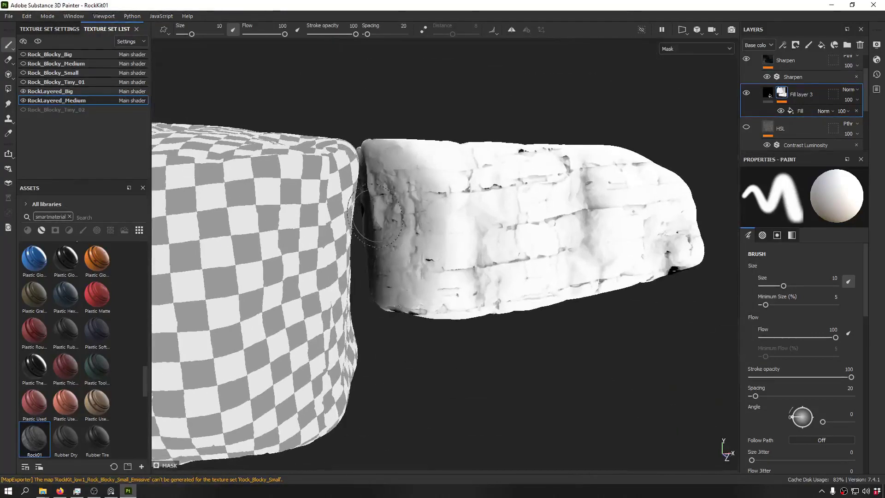
{"action": "scroll", "coordinate": [323, 227], "scroll_direction": "down", "scroll_amount": 8}
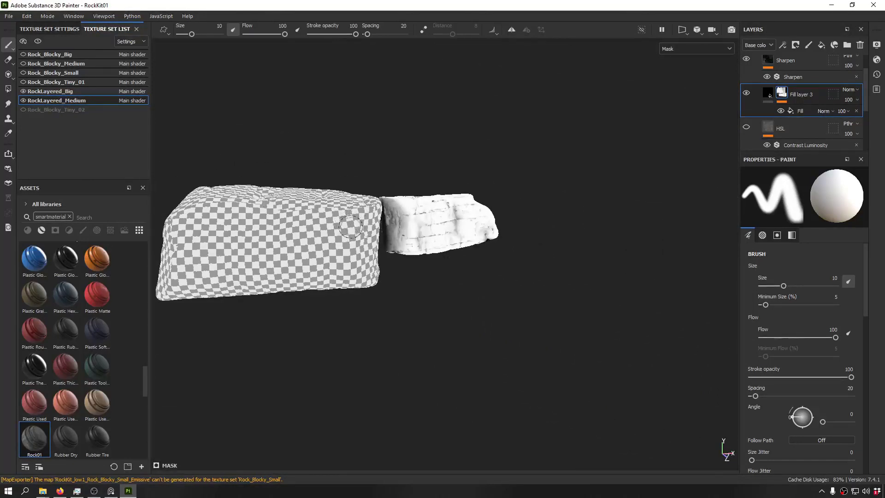
{"action": "middle_click_drag", "start_coordinate": [403, 206], "coordinate": [372, 214], "text": "alt"}
{"action": "scroll", "coordinate": [372, 215], "scroll_direction": "up", "scroll_amount": 5}
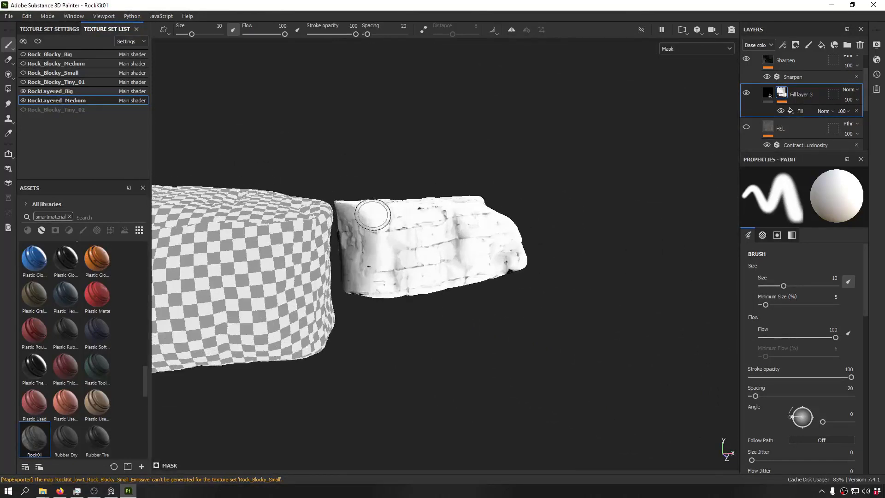
{"action": "scroll", "coordinate": [362, 237], "scroll_direction": "up", "scroll_amount": 6}
{"action": "left_click_drag", "start_coordinate": [361, 237], "coordinate": [395, 215], "text": "alt"}
{"action": "right_click_drag", "start_coordinate": [395, 214], "coordinate": [369, 215], "text": "ctrl"}
{"action": "left_click_drag", "start_coordinate": [558, 251], "coordinate": [524, 251], "text": "alt"}
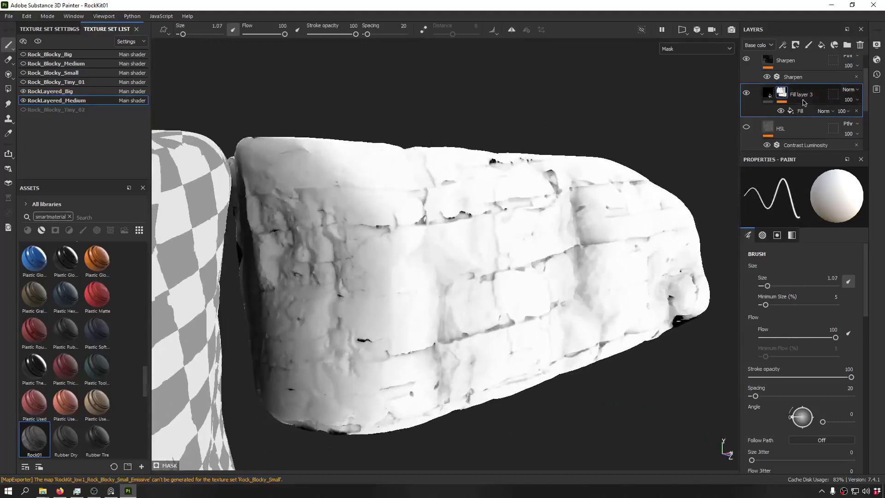
Step: Replace the ambient occlusion map in the mask's fill effect with the RockLayered_Medium curvature map
{"action": "left_click", "coordinate": [805, 110]}
{"action": "left_click", "coordinate": [849, 208]}
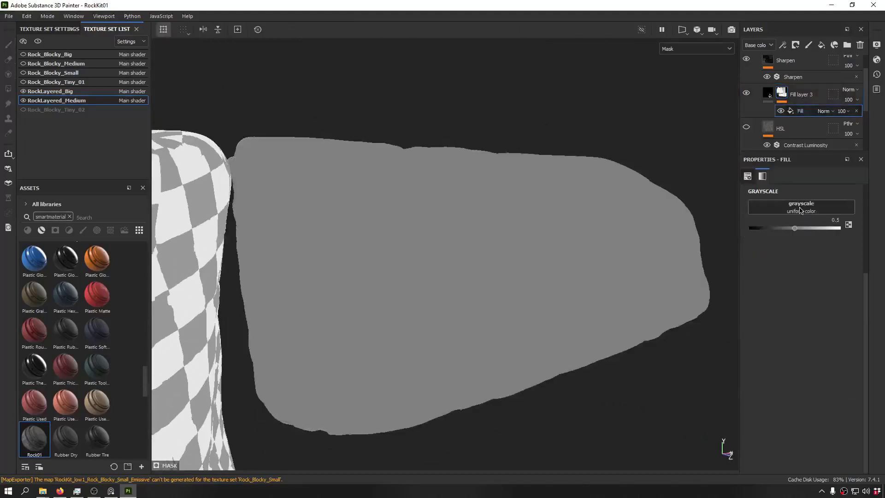
{"action": "left_click", "coordinate": [801, 206]}
{"action": "left_click", "coordinate": [789, 260]}
Step: Return to the material view and compare the rock close up with the fill layer switched off and on
{"action": "left_click_drag", "start_coordinate": [392, 233], "coordinate": [443, 226], "text": "alt"}
{"action": "left_click", "coordinate": [767, 91]}
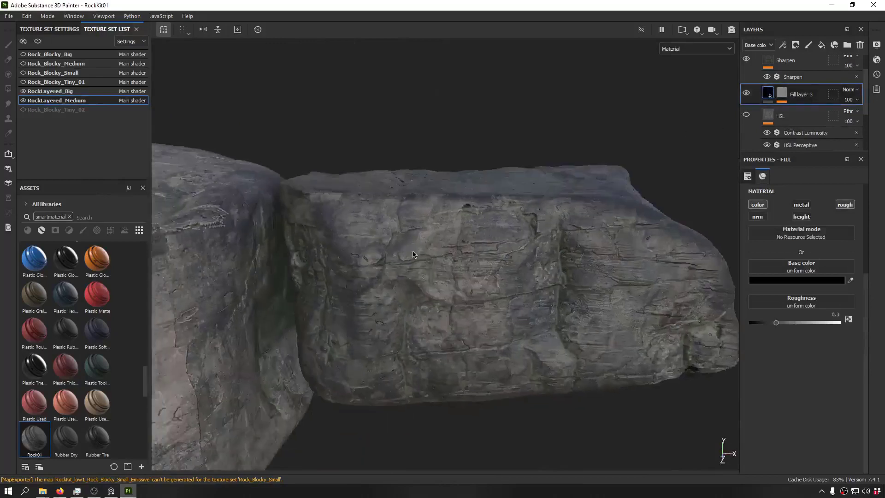
{"action": "right_click_drag", "start_coordinate": [443, 226], "coordinate": [520, 222], "text": "alt"}
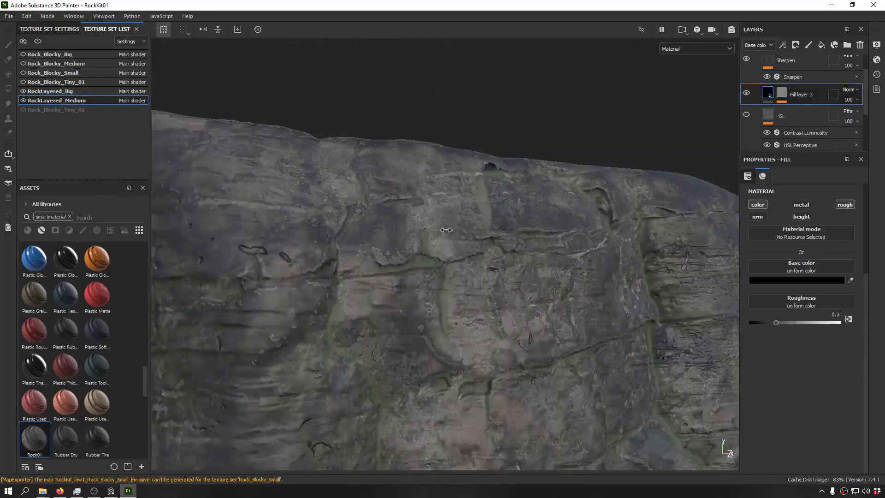
{"action": "left_click", "coordinate": [747, 94]}
{"action": "left_click", "coordinate": [747, 94]}
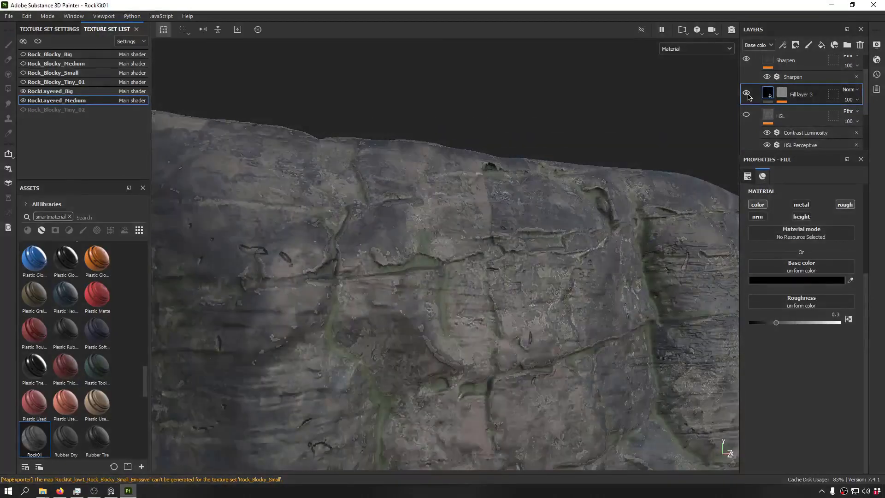
{"action": "left_click", "coordinate": [747, 94]}
{"action": "left_click", "coordinate": [747, 94]}
Step: Set the black fill layer's roughness to about 0.59
{"action": "left_click_drag", "start_coordinate": [549, 138], "coordinate": [488, 277], "text": "alt"}
{"action": "right_click_drag", "start_coordinate": [488, 277], "coordinate": [533, 252], "text": "alt"}
{"action": "left_click_drag", "start_coordinate": [533, 252], "coordinate": [448, 258], "text": "alt"}
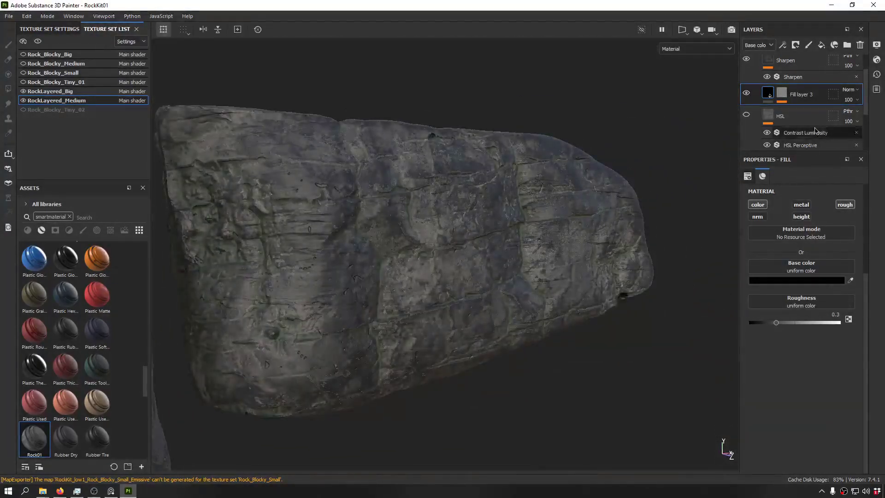
{"action": "left_click_drag", "start_coordinate": [817, 323], "coordinate": [826, 325]}
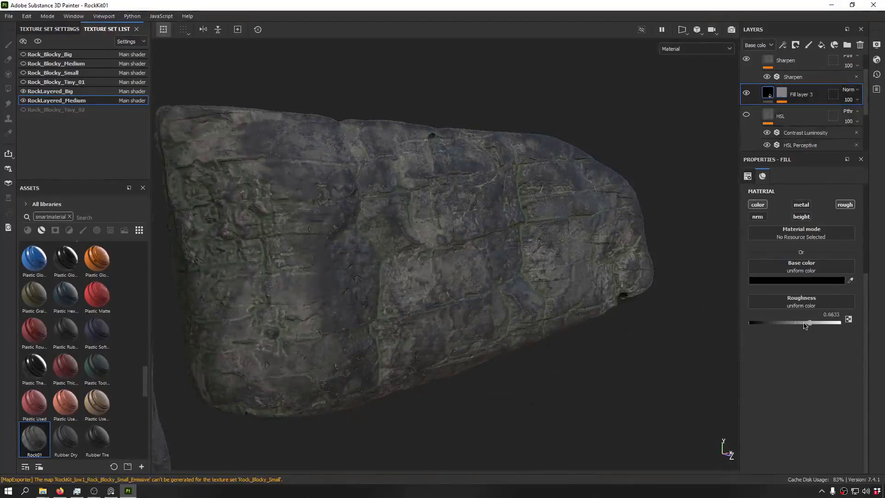
Step: Add a Levels effect above the curvature fill in the layer's mask and invert it
{"action": "left_click", "coordinate": [781, 95]}
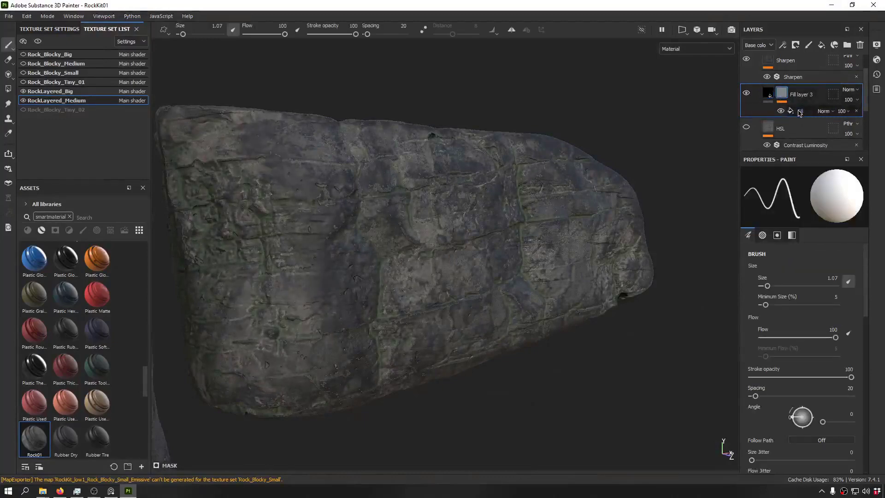
{"action": "left_click", "coordinate": [799, 112]}
{"action": "left_click", "coordinate": [783, 46]}
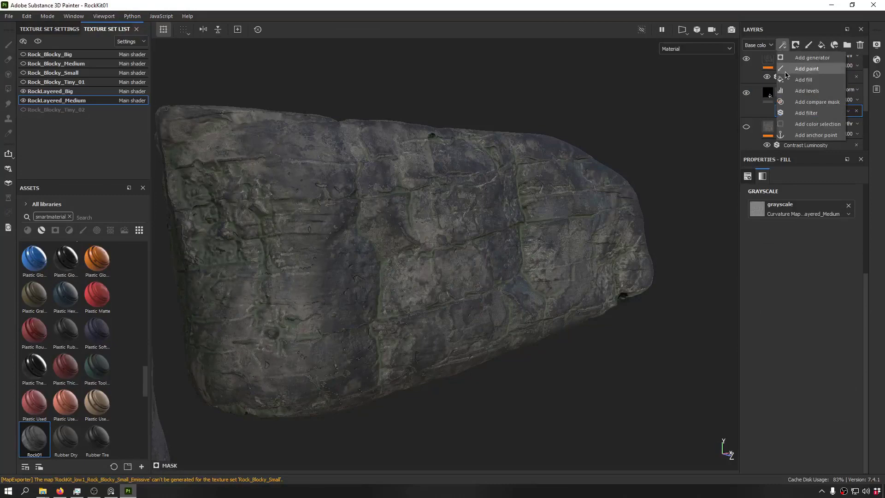
{"action": "left_click", "coordinate": [804, 89]}
{"action": "left_click_drag", "start_coordinate": [485, 166], "coordinate": [464, 173], "text": "alt"}
{"action": "right_click_drag", "start_coordinate": [463, 173], "coordinate": [403, 181], "text": "shift"}
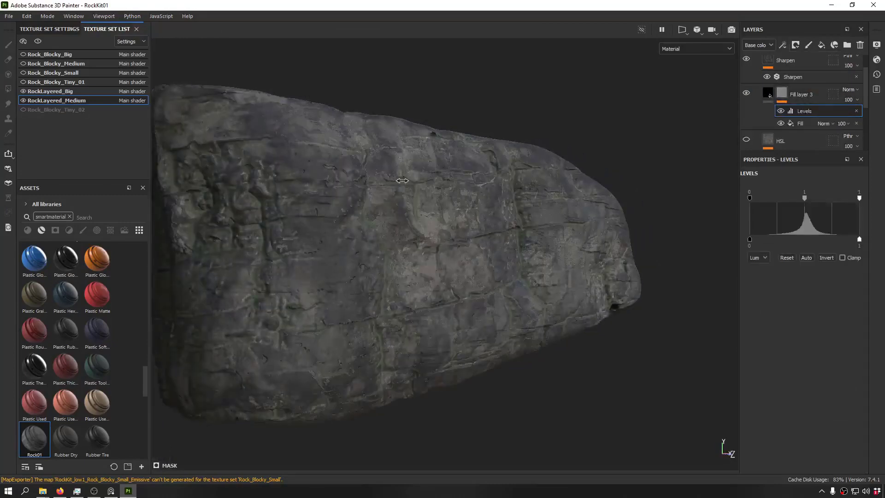
{"action": "left_click", "coordinate": [827, 258]}
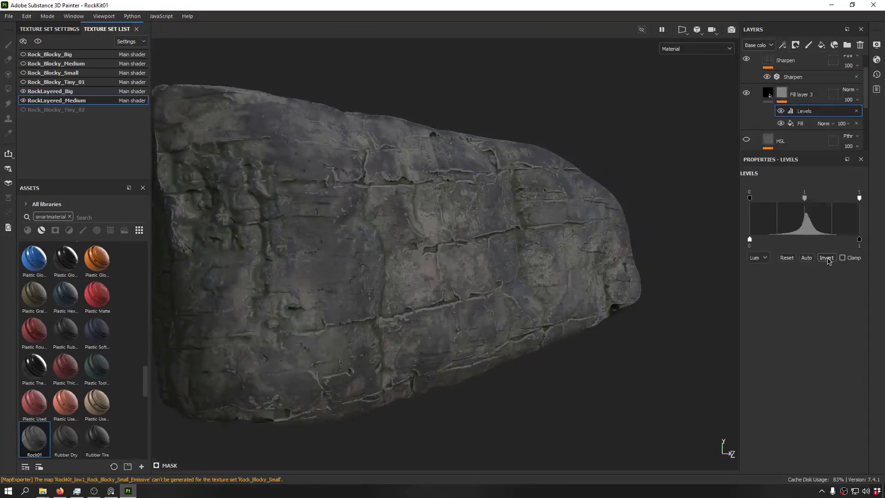
Step: Examine a crack in the rock close up, first in the material view and then in the inverted curvature mask
{"action": "left_click_drag", "start_coordinate": [413, 234], "coordinate": [375, 194], "text": "alt"}
{"action": "right_click_drag", "start_coordinate": [376, 194], "coordinate": [484, 212], "text": "alt"}
{"action": "left_click_drag", "start_coordinate": [484, 212], "coordinate": [523, 197], "text": "alt"}
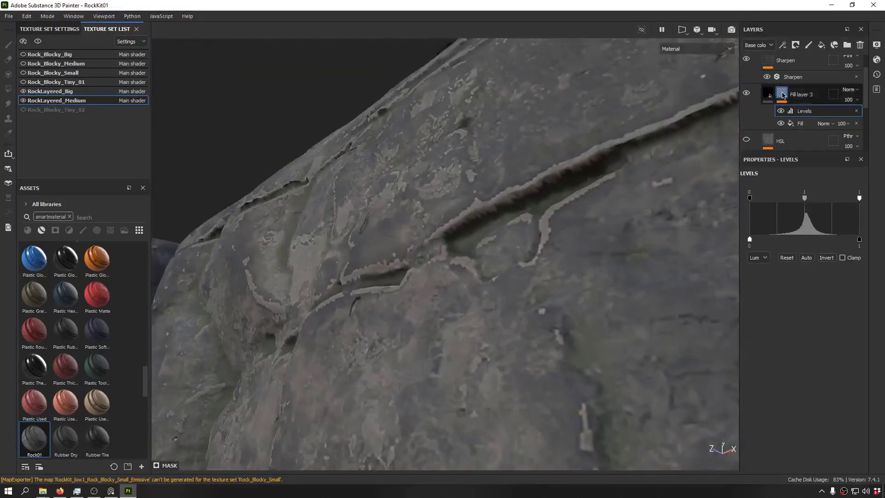
{"action": "left_click", "coordinate": [783, 95], "text": "alt"}
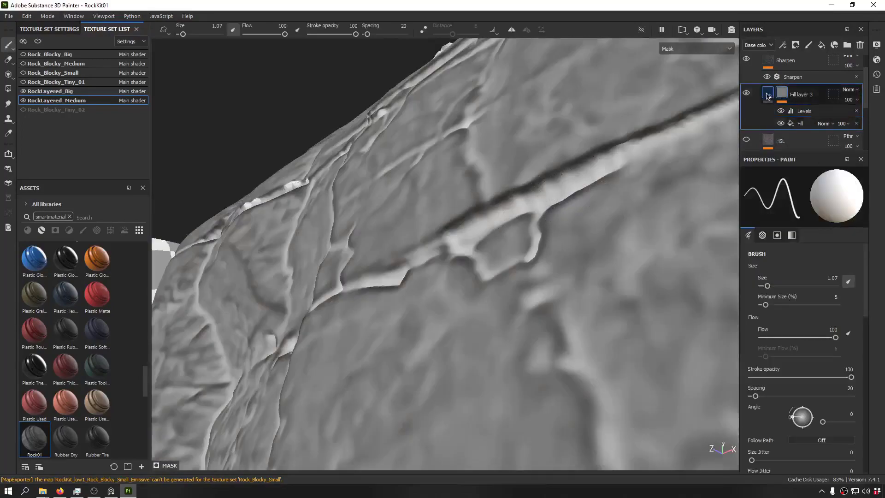
{"action": "right_click_drag", "start_coordinate": [518, 214], "coordinate": [494, 272], "text": "alt"}
{"action": "left_click_drag", "start_coordinate": [493, 272], "coordinate": [569, 298], "text": "alt"}
{"action": "scroll", "coordinate": [569, 298], "scroll_direction": "up", "scroll_amount": 5}
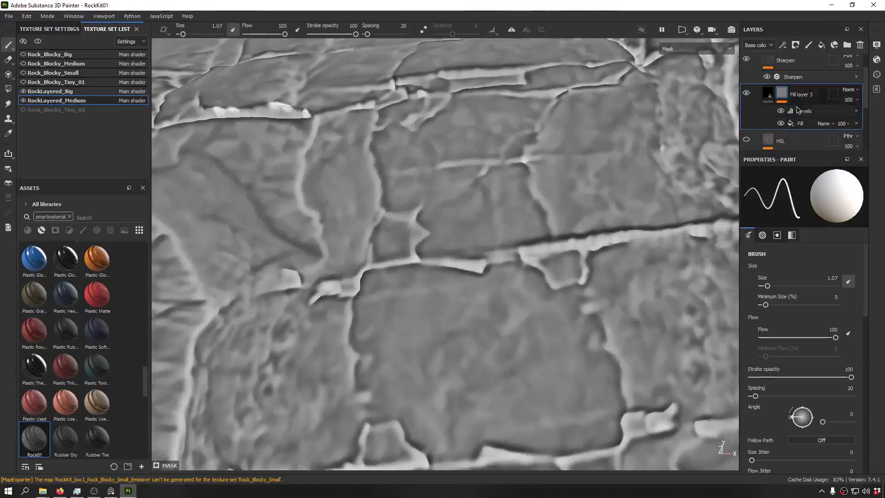
Step: Add a second Levels effect on top of the mask's inverted Levels and set its input black point to 0.471
{"action": "left_click", "coordinate": [797, 110]}
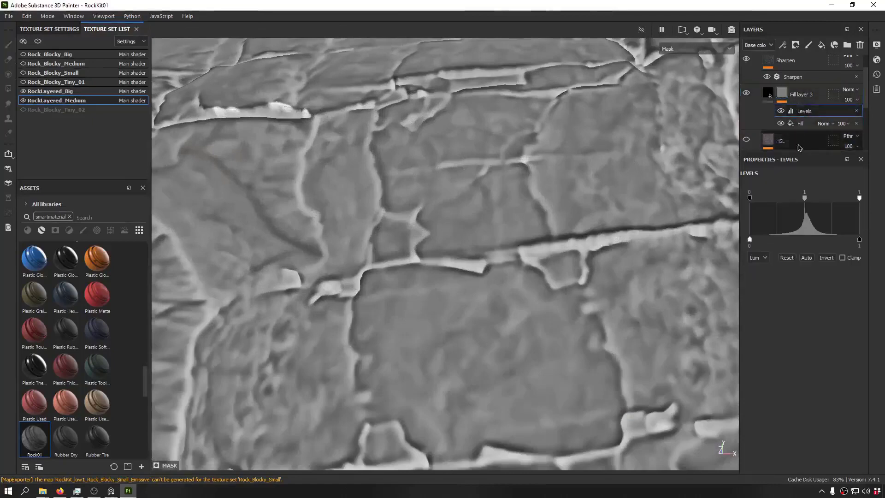
{"action": "left_click", "coordinate": [782, 44]}
{"action": "left_click", "coordinate": [794, 92]}
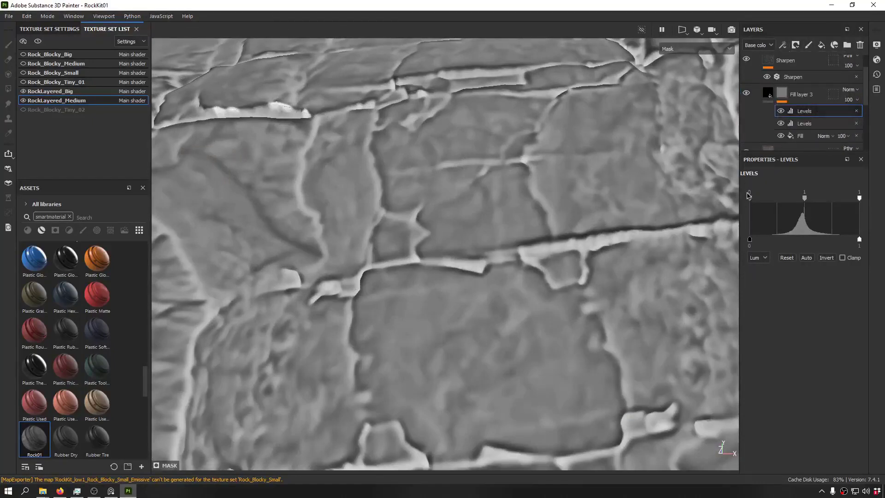
{"action": "left_click_drag", "start_coordinate": [755, 201], "coordinate": [802, 208]}
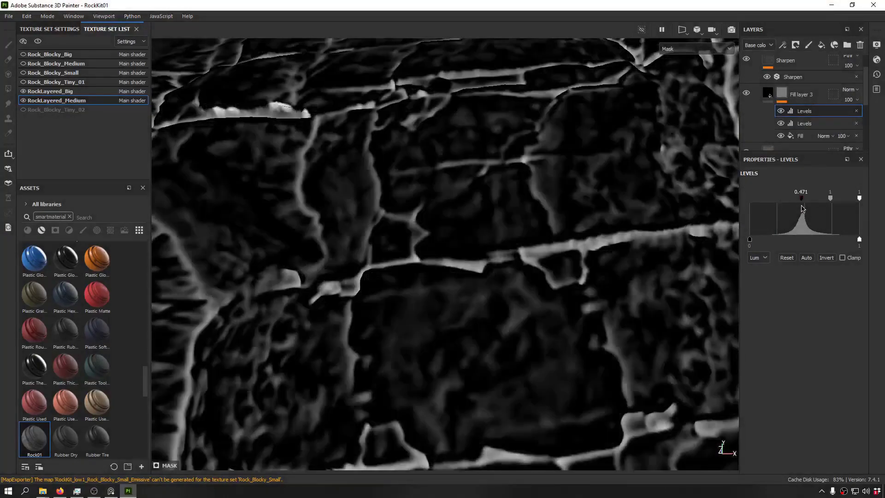
Step: Set the second Levels effect's input white point to about 0.693 to sharpen the crack lines in the mask
{"action": "scroll", "coordinate": [543, 207], "scroll_direction": "down", "scroll_amount": 5}
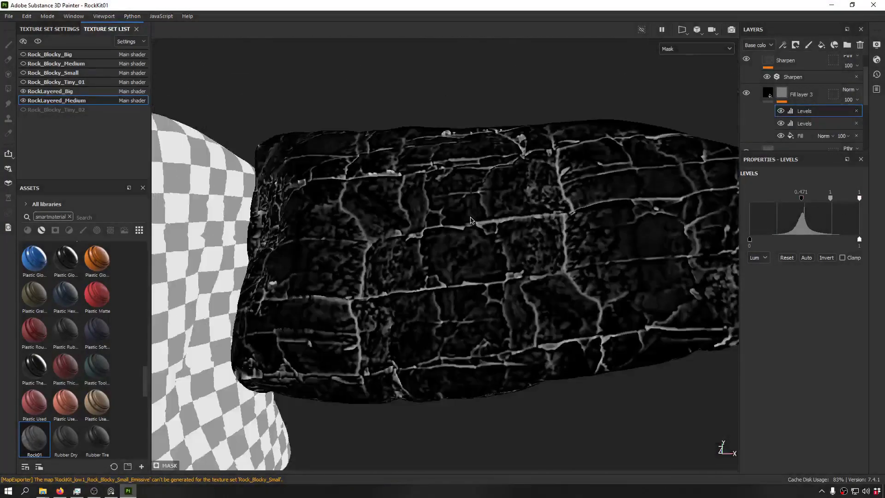
{"action": "left_click_drag", "start_coordinate": [391, 203], "coordinate": [617, 245], "text": "alt"}
{"action": "left_click_drag", "start_coordinate": [290, 190], "coordinate": [513, 200], "text": "alt"}
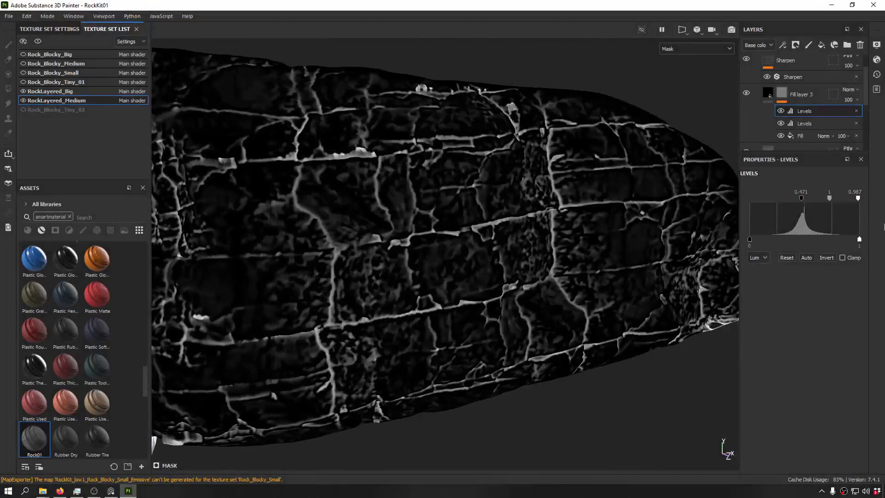
{"action": "left_click_drag", "start_coordinate": [860, 202], "coordinate": [827, 203]}
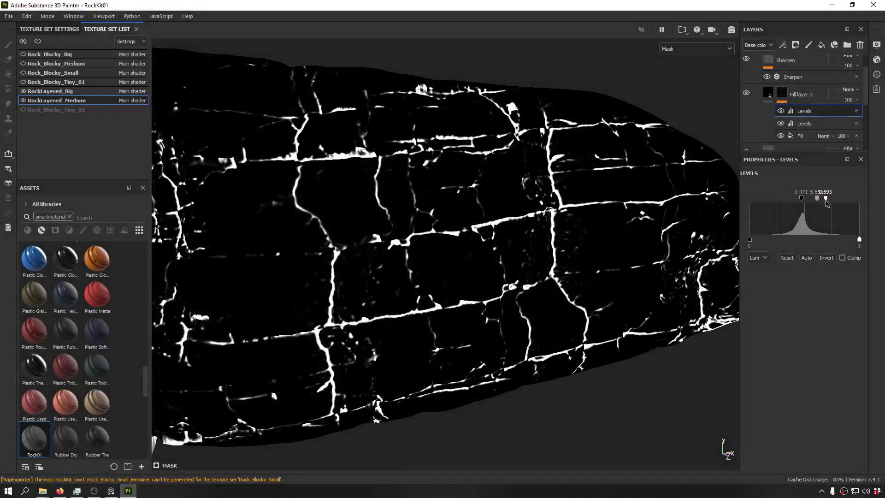
Step: Return to the material view and examine the black crack lines on the layered rock
{"action": "key", "text": "m"}
{"action": "scroll", "coordinate": [445, 192], "scroll_direction": "down", "scroll_amount": 5}
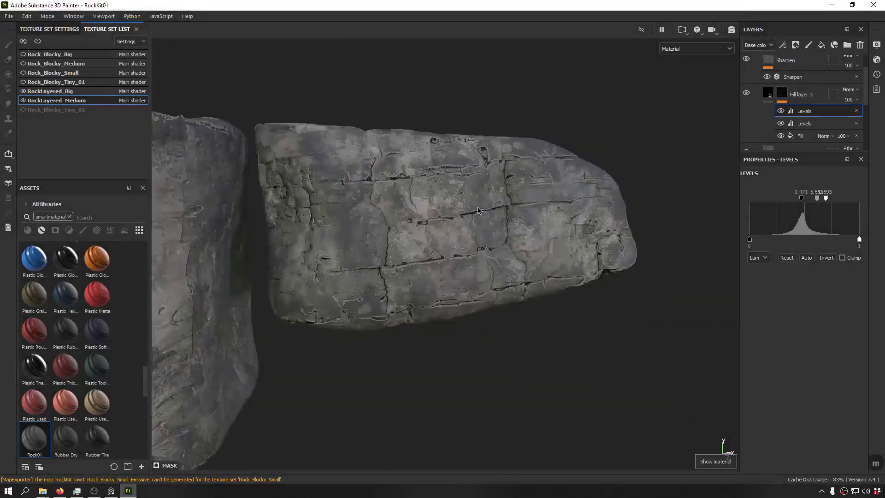
{"action": "left_click_drag", "start_coordinate": [438, 195], "coordinate": [616, 200], "text": "alt"}
{"action": "scroll", "coordinate": [439, 219], "scroll_direction": "up", "scroll_amount": 1}
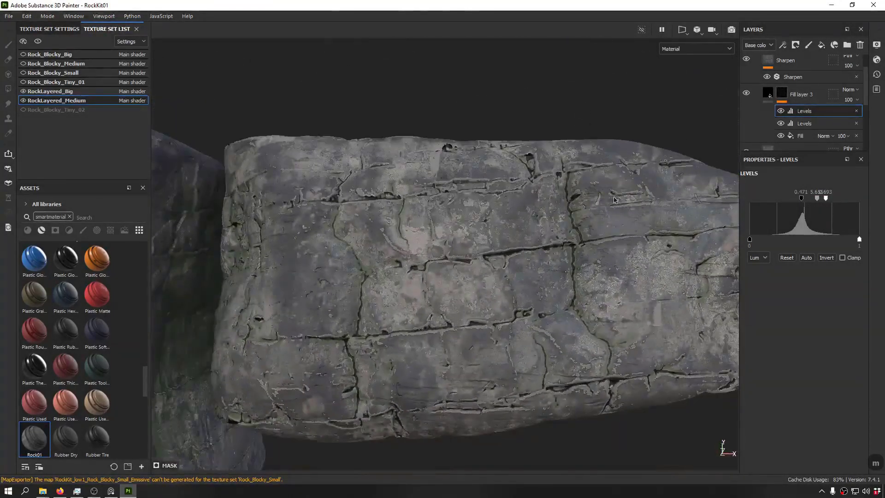
Step: Try dark grey 3E3E3E as the fill layer's base color and inspect the cracks on the rock
{"action": "left_click", "coordinate": [765, 97]}
{"action": "left_click", "coordinate": [794, 281]}
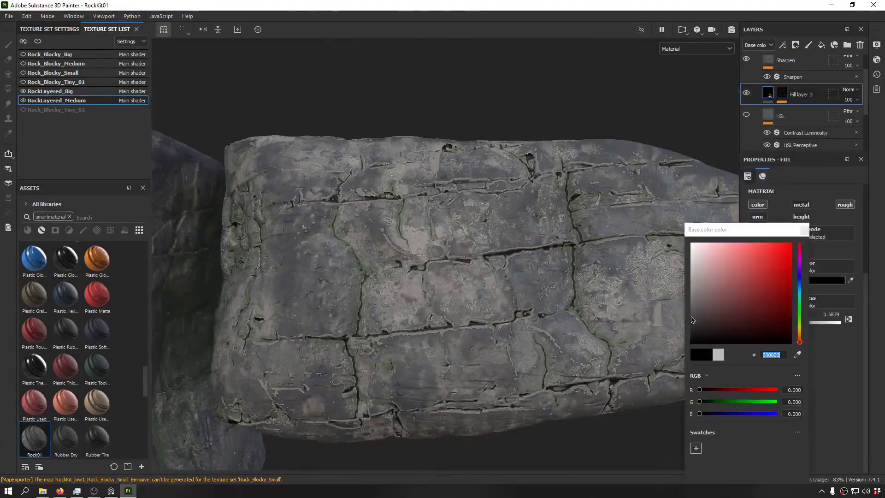
{"action": "left_click", "coordinate": [691, 325]}
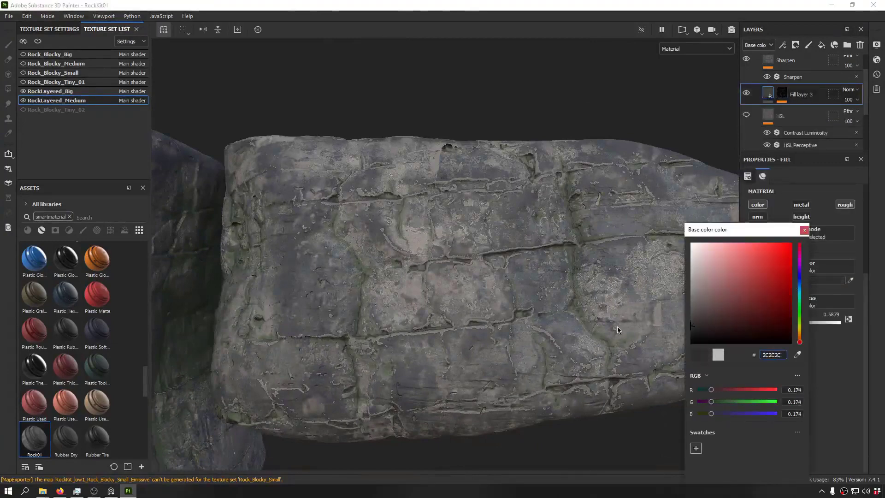
{"action": "left_click_drag", "start_coordinate": [618, 329], "coordinate": [608, 317]}
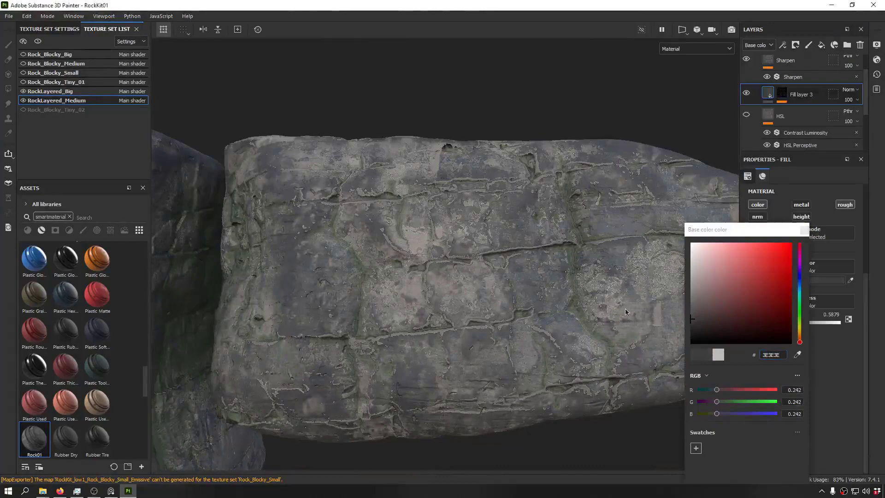
{"action": "left_click", "coordinate": [803, 232]}
{"action": "left_click_drag", "start_coordinate": [548, 224], "coordinate": [590, 189], "text": "alt"}
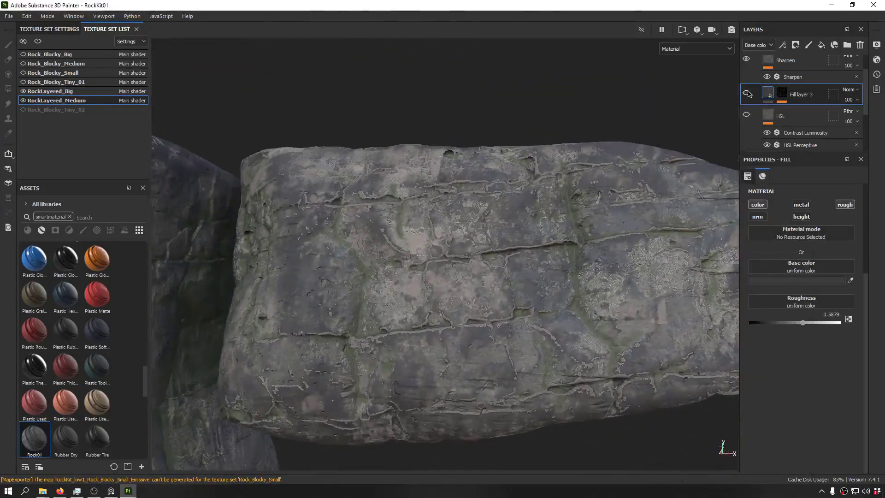
{"action": "left_click_drag", "start_coordinate": [682, 171], "coordinate": [533, 199], "text": "alt"}
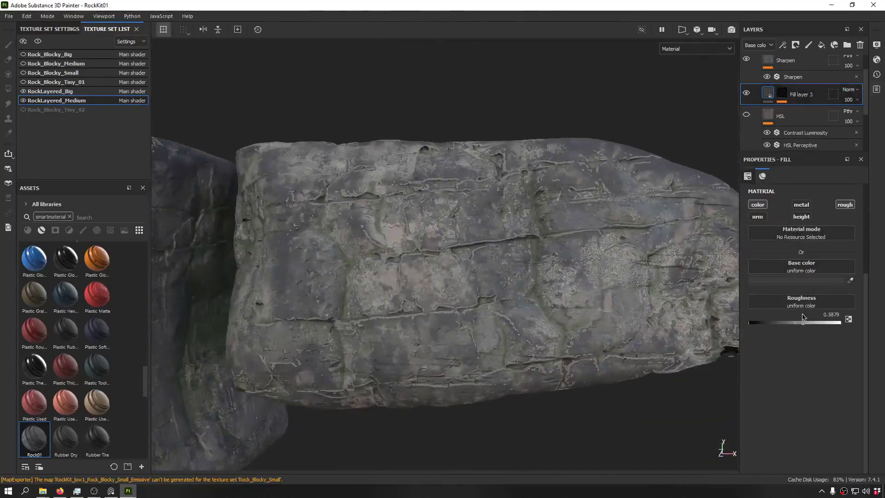
Step: Set the fill layer's base color to dark grey 292929 and check both layered rocks from a distance
{"action": "left_click", "coordinate": [783, 280]}
{"action": "mouse_move", "coordinate": [693, 315]}
{"action": "left_mouse_down"}
{"action": "mouse_move", "coordinate": [671, 306]}
{"action": "mouse_move", "coordinate": [649, 339]}
{"action": "mouse_move", "coordinate": [618, 321]}
{"action": "mouse_move", "coordinate": [618, 331]}
{"action": "left_mouse_up"}
{"action": "left_click_drag", "start_coordinate": [443, 285], "coordinate": [580, 262], "text": "alt"}
{"action": "scroll", "coordinate": [433, 275], "scroll_direction": "down", "scroll_amount": 3}
{"action": "scroll", "coordinate": [579, 258], "scroll_direction": "down", "scroll_amount": 4}
{"action": "middle_click_drag", "start_coordinate": [578, 257], "coordinate": [510, 254], "text": "alt"}
{"action": "left_click_drag", "start_coordinate": [479, 251], "coordinate": [468, 225], "text": "alt"}
{"action": "scroll", "coordinate": [471, 268], "scroll_direction": "up", "scroll_amount": 2}
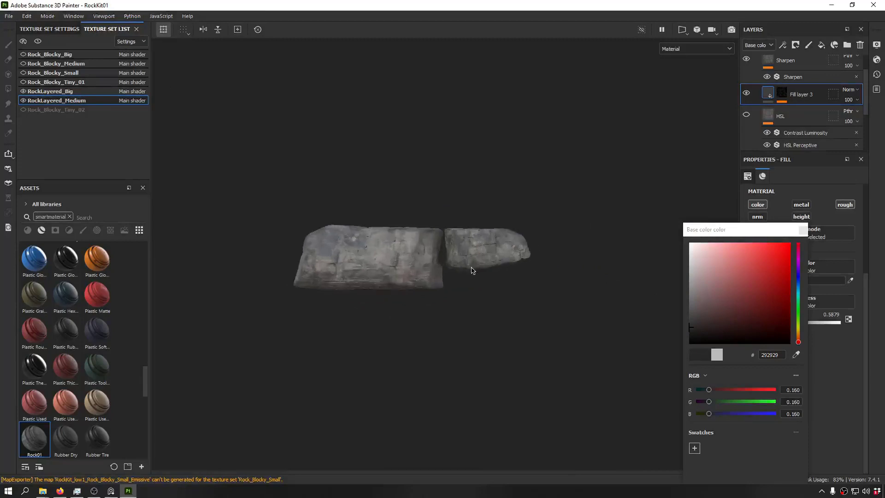
{"action": "scroll", "coordinate": [473, 258], "scroll_direction": "up", "scroll_amount": 3}
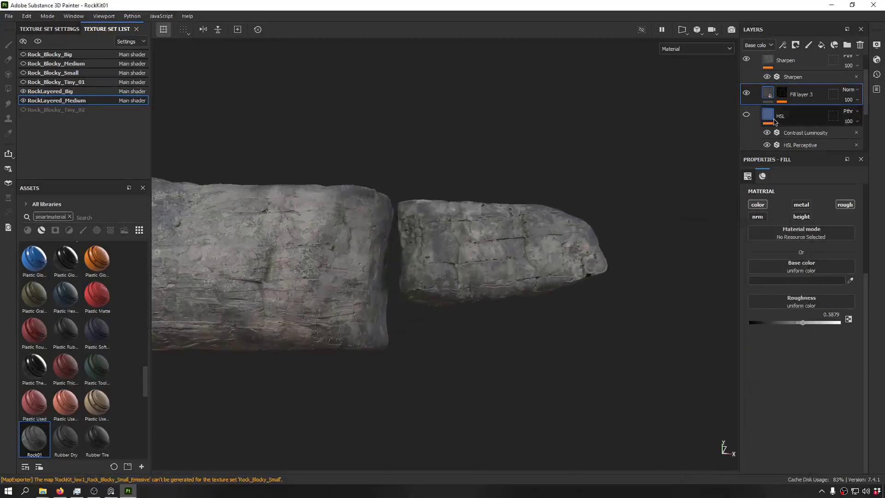
Step: Copy Fill layer 3 from RockLayered_Medium into the RockLayered_Big layer stack, directly above the SmartMasks folder, and check the big rock
{"action": "key", "text": "ctrl+c"}
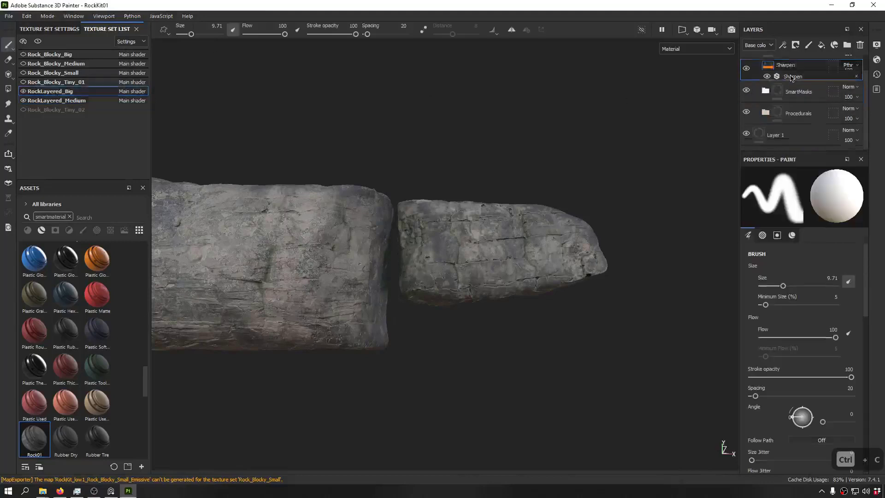
{"action": "scroll", "coordinate": [787, 87], "scroll_direction": "up", "scroll_amount": 3}
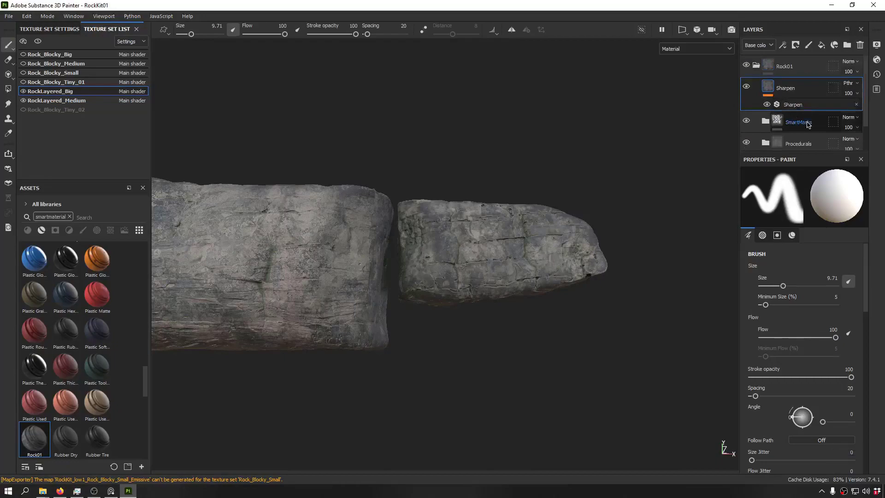
{"action": "left_click", "coordinate": [796, 121]}
{"action": "key", "text": "ctrl+v"}
{"action": "middle_click_drag", "start_coordinate": [385, 204], "coordinate": [641, 136], "text": "alt"}
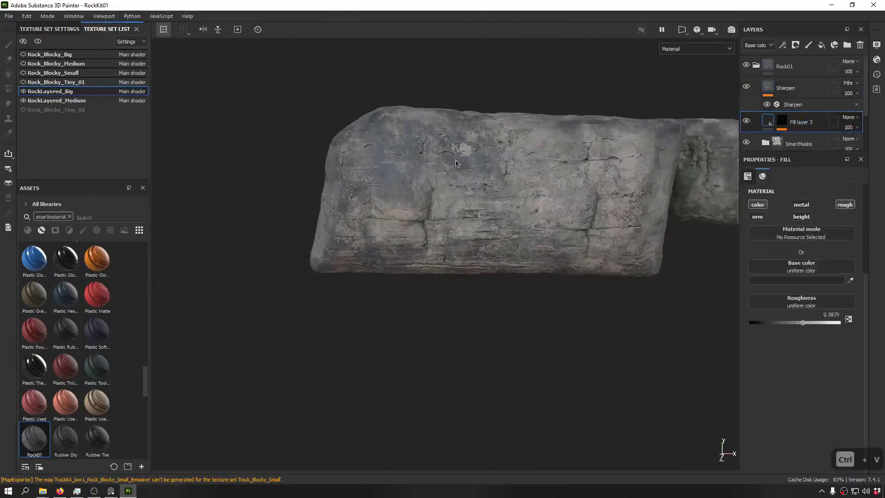
{"action": "right_click_drag", "start_coordinate": [544, 156], "coordinate": [618, 194], "text": "alt"}
{"action": "left_click_drag", "start_coordinate": [618, 194], "coordinate": [461, 175], "text": "alt"}
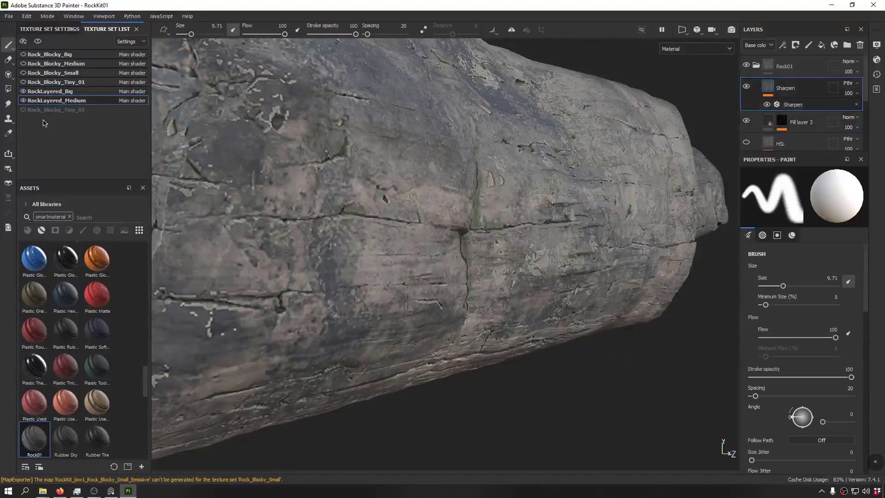
Step: Check which curvature map the mask fill of Fill layer 3 uses on RockLayered_Medium and RockLayered_Big
{"action": "left_click_drag", "start_coordinate": [501, 184], "coordinate": [318, 194], "text": "alt"}
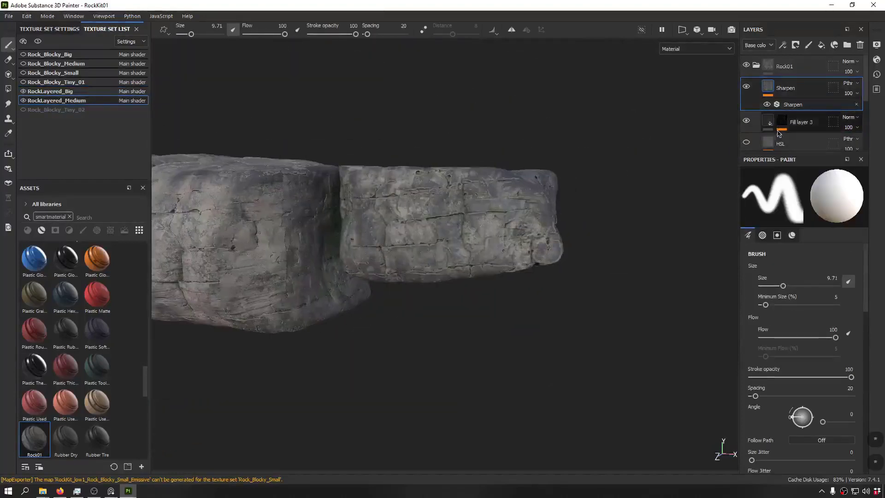
{"action": "left_click", "coordinate": [786, 125]}
{"action": "scroll", "coordinate": [802, 129], "scroll_direction": "down", "scroll_amount": 1}
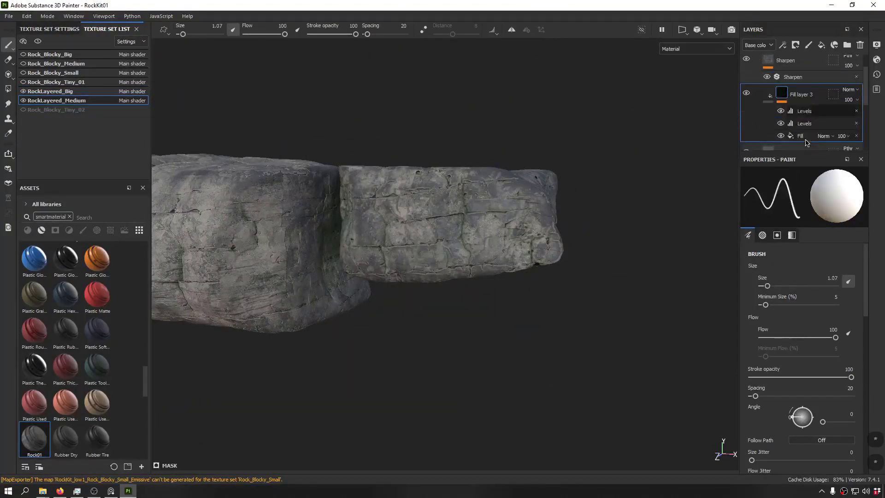
{"action": "left_click", "coordinate": [812, 136]}
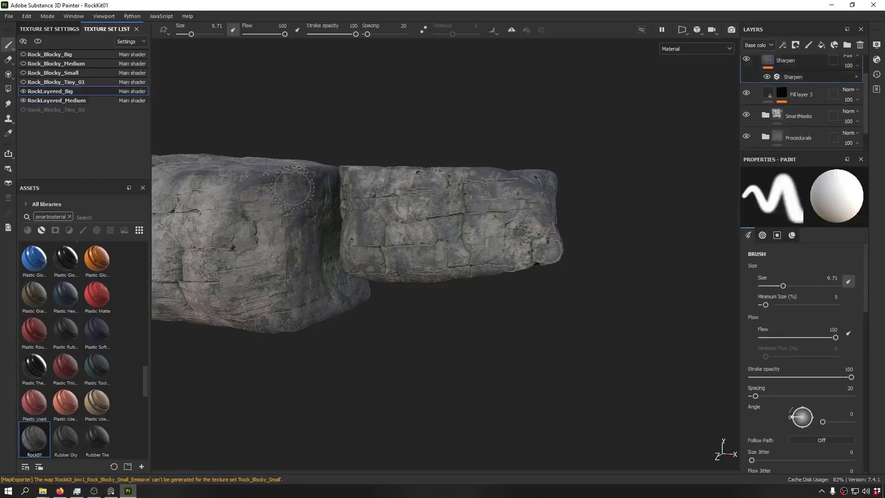
{"action": "left_click_drag", "start_coordinate": [265, 202], "coordinate": [519, 212], "text": "alt"}
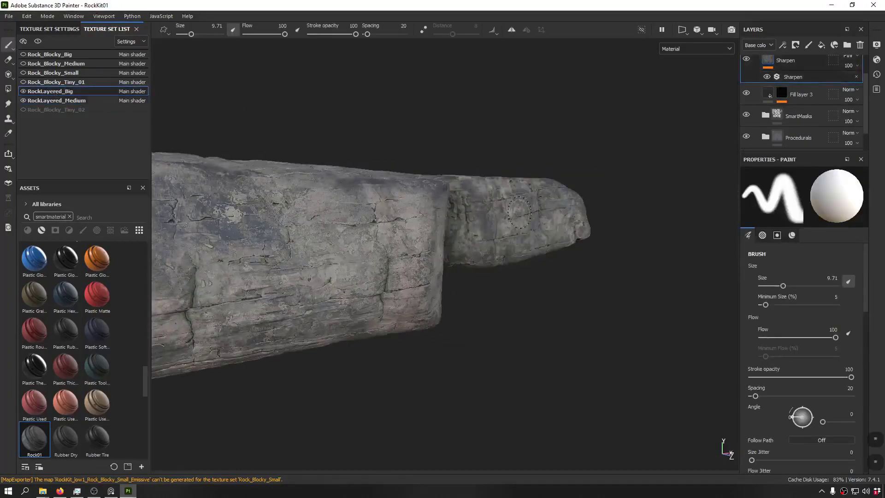
{"action": "middle_click_drag", "start_coordinate": [299, 178], "coordinate": [504, 189], "text": "alt"}
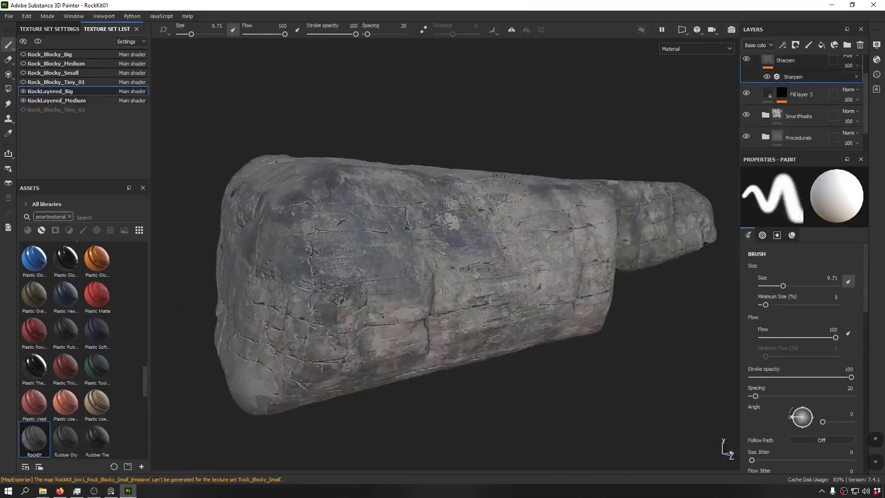
{"action": "left_click", "coordinate": [782, 95]}
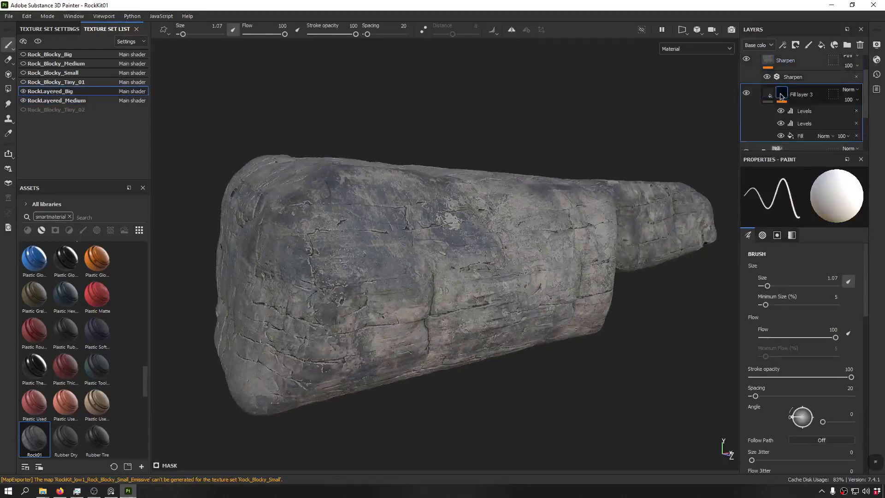
{"action": "left_click", "coordinate": [808, 137]}
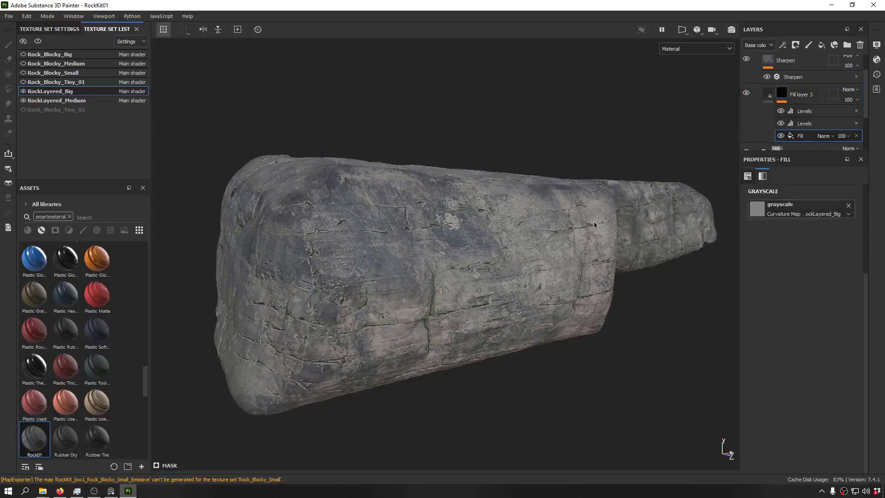
Step: Examine the crevice darkening on the big layered rock from several angles and under different lighting
{"action": "scroll", "coordinate": [378, 304], "scroll_direction": "up", "scroll_amount": 5}
{"action": "left_click_drag", "start_coordinate": [295, 258], "coordinate": [350, 291], "text": "alt"}
{"action": "scroll", "coordinate": [279, 257], "scroll_direction": "down", "scroll_amount": 4}
{"action": "scroll", "coordinate": [279, 257], "scroll_direction": "down", "scroll_amount": 4}
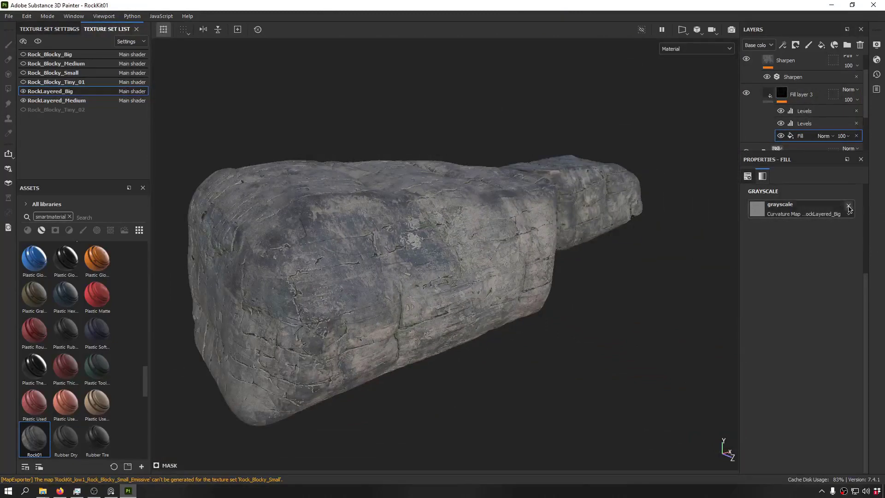
{"action": "mouse_move", "coordinate": [424, 262]}
{"action": "left_mouse_down", "text": "alt"}
{"action": "mouse_move", "coordinate": [606, 229]}
{"action": "mouse_move", "coordinate": [698, 241]}
{"action": "mouse_move", "coordinate": [537, 255]}
{"action": "mouse_move", "coordinate": [527, 178]}
{"action": "left_mouse_up", "text": "alt"}
{"action": "scroll", "coordinate": [393, 249], "scroll_direction": "down", "scroll_amount": 5}
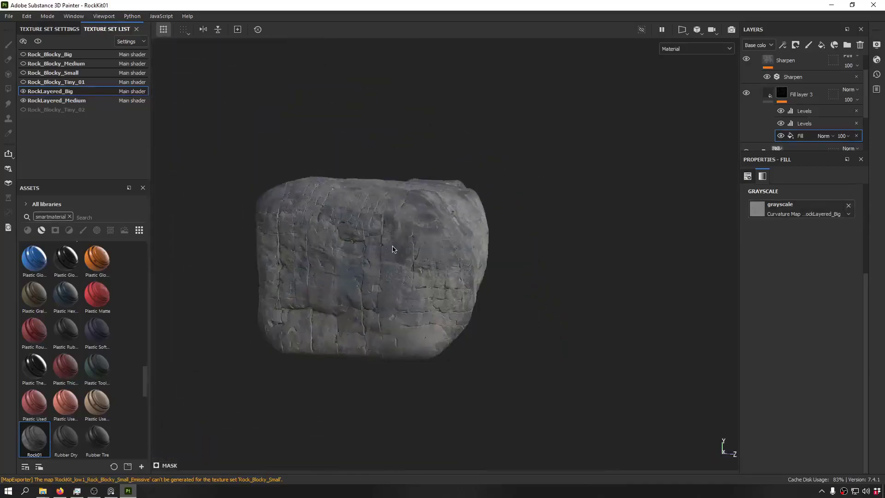
{"action": "right_click_drag", "start_coordinate": [393, 249], "coordinate": [306, 245], "text": "shift"}
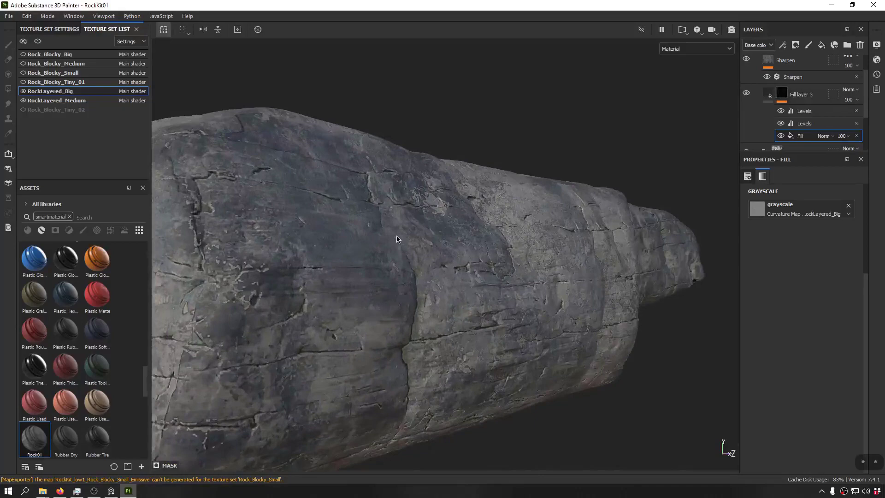
{"action": "left_click_drag", "start_coordinate": [397, 239], "coordinate": [445, 144], "text": "alt"}
{"action": "right_click_drag", "start_coordinate": [445, 144], "coordinate": [364, 153], "text": "shift"}
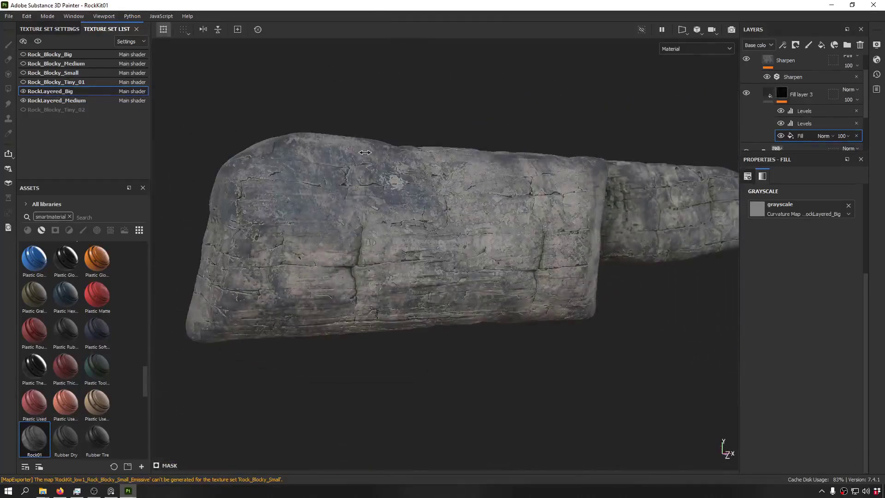
Step: Select Fill layer 3 on RockLayered_Big and examine the deep vertical and horizontal cracks up close
{"action": "left_click", "coordinate": [800, 95]}
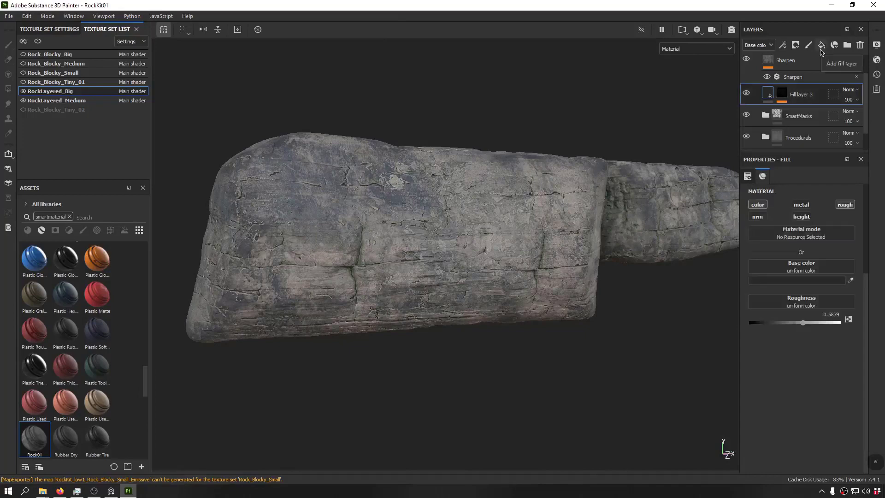
{"action": "left_click_drag", "start_coordinate": [465, 198], "coordinate": [414, 194], "text": "alt"}
{"action": "right_click_drag", "start_coordinate": [414, 194], "coordinate": [435, 242], "text": "alt"}
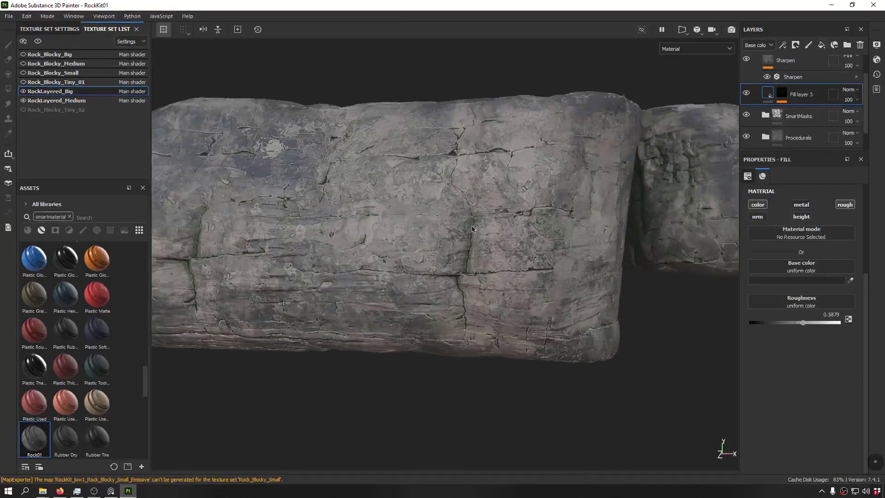
{"action": "left_click_drag", "start_coordinate": [435, 242], "coordinate": [438, 204], "text": "alt"}
{"action": "middle_click_drag", "start_coordinate": [439, 204], "coordinate": [443, 138], "text": "alt"}
{"action": "left_click_drag", "start_coordinate": [415, 198], "coordinate": [443, 184], "text": "alt"}
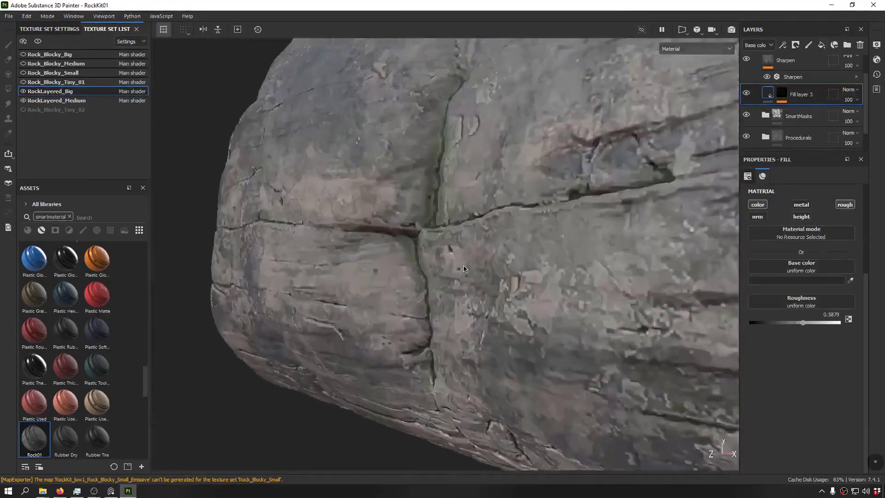
{"action": "right_click_drag", "start_coordinate": [415, 184], "coordinate": [443, 221], "text": "alt"}
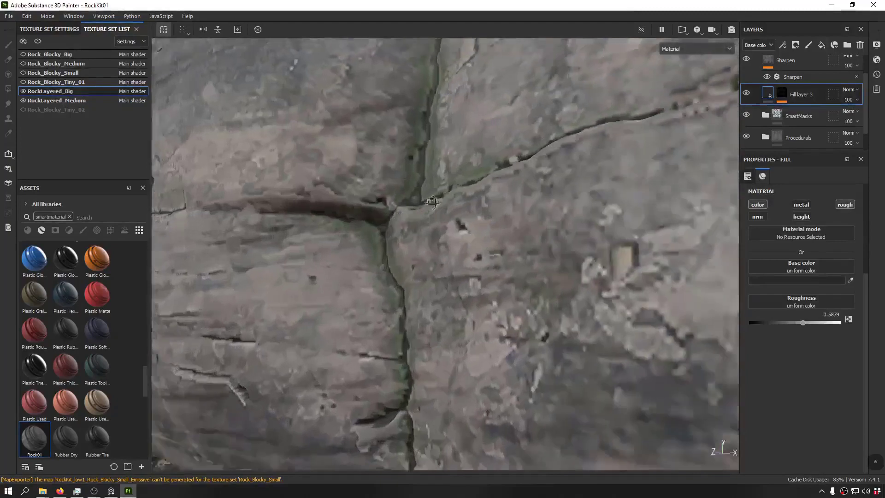
{"action": "left_click_drag", "start_coordinate": [432, 202], "coordinate": [491, 230], "text": "alt"}
{"action": "left_click_drag", "start_coordinate": [423, 166], "coordinate": [441, 195], "text": "alt"}
{"action": "right_click_drag", "start_coordinate": [444, 195], "coordinate": [444, 244], "text": "alt"}
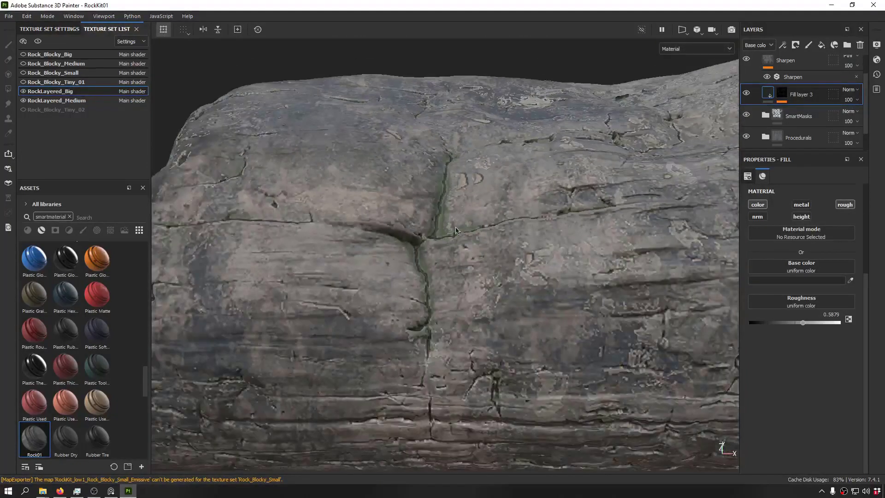
{"action": "left_click_drag", "start_coordinate": [475, 237], "coordinate": [526, 267], "text": "alt"}
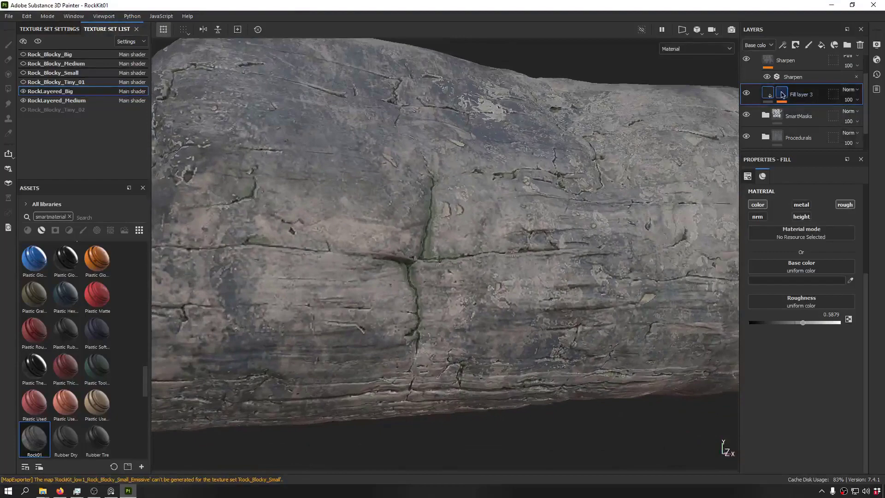
Step: Compare the big rock with the upper Levels effect of Fill layer 3's mask off and on, and display the mask alone
{"action": "left_click", "coordinate": [781, 95]}
{"action": "left_click", "coordinate": [781, 111]}
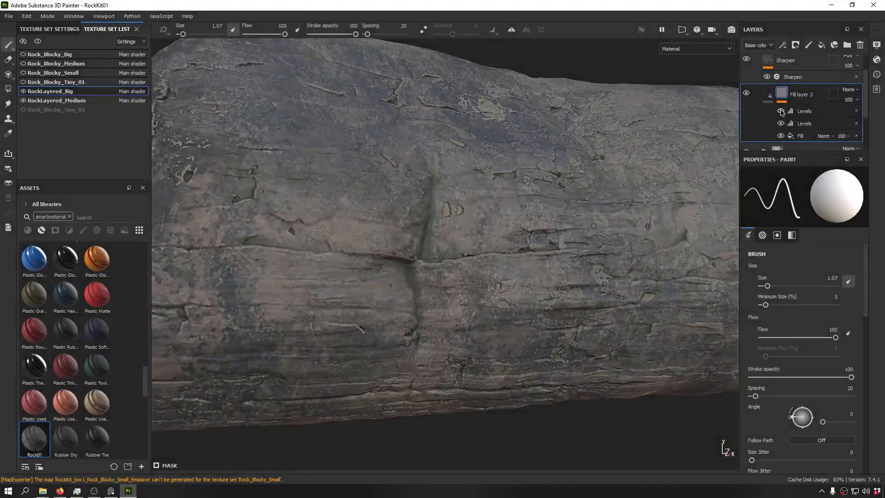
{"action": "left_click", "coordinate": [781, 112]}
{"action": "left_click", "coordinate": [804, 112]}
{"action": "left_click", "coordinate": [784, 97], "text": "alt"}
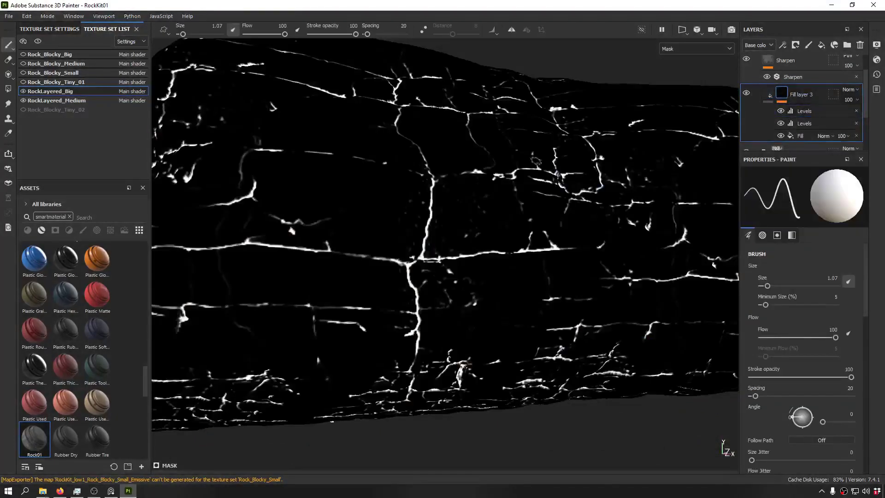
Step: Set the upper Levels effect's input black point to 0.403 and white point to 0.605, adjust its midtones, and return to the material view
{"action": "left_click", "coordinate": [806, 112]}
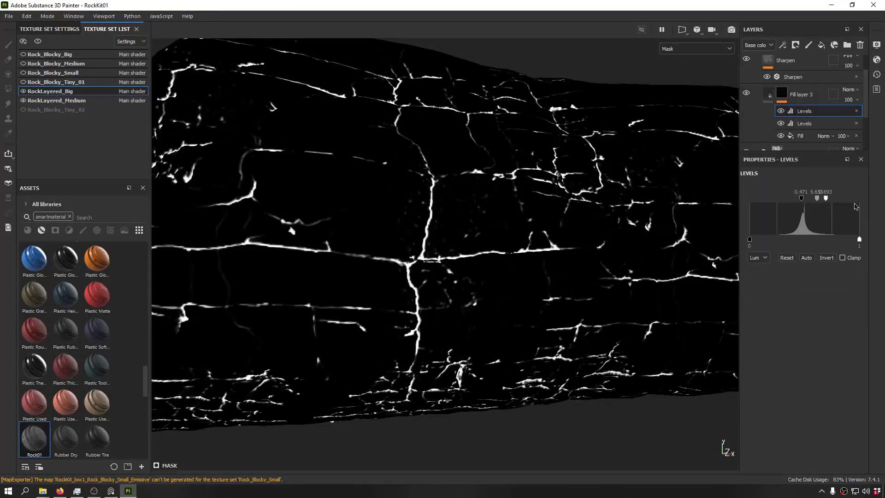
{"action": "left_click_drag", "start_coordinate": [827, 201], "coordinate": [795, 203]}
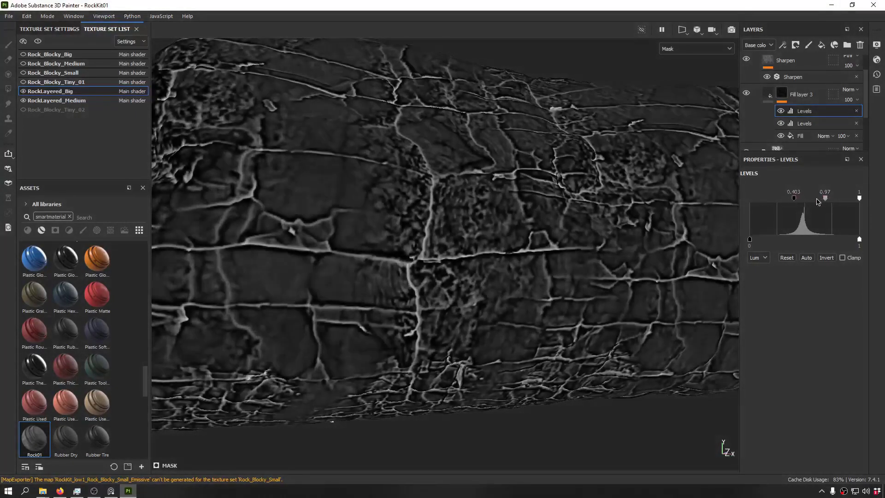
{"action": "left_click_drag", "start_coordinate": [826, 200], "coordinate": [807, 204]}
{"action": "key", "text": "m"}
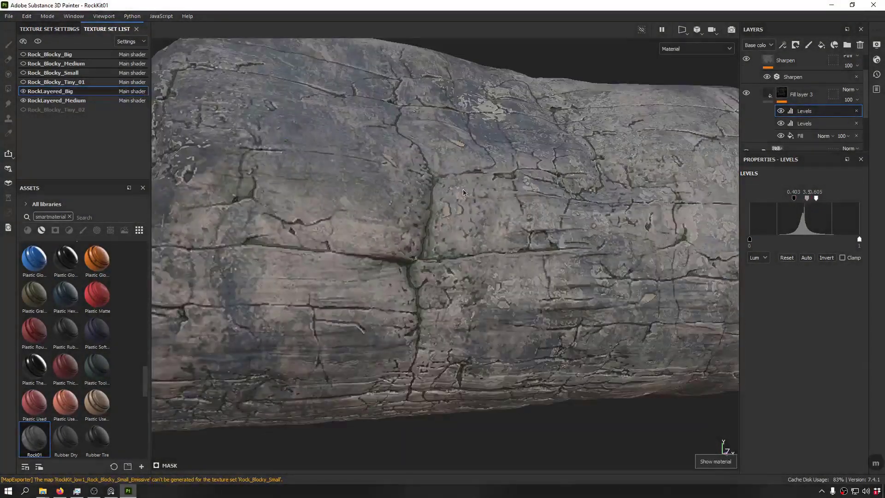
Step: Examine the widened dark crack lines on the big layered rock both close up and from a distance
{"action": "scroll", "coordinate": [490, 200], "scroll_direction": "down", "scroll_amount": 5}
{"action": "left_click_drag", "start_coordinate": [543, 217], "coordinate": [421, 196], "text": "alt"}
{"action": "scroll", "coordinate": [498, 185], "scroll_direction": "up", "scroll_amount": 6}
{"action": "scroll", "coordinate": [513, 183], "scroll_direction": "down", "scroll_amount": 5}
{"action": "scroll", "coordinate": [521, 258], "scroll_direction": "up", "scroll_amount": 4}
{"action": "scroll", "coordinate": [521, 258], "scroll_direction": "down", "scroll_amount": 4}
{"action": "scroll", "coordinate": [330, 236], "scroll_direction": "up", "scroll_amount": 5}
{"action": "scroll", "coordinate": [406, 179], "scroll_direction": "down", "scroll_amount": 3}
{"action": "scroll", "coordinate": [406, 179], "scroll_direction": "down", "scroll_amount": 3}
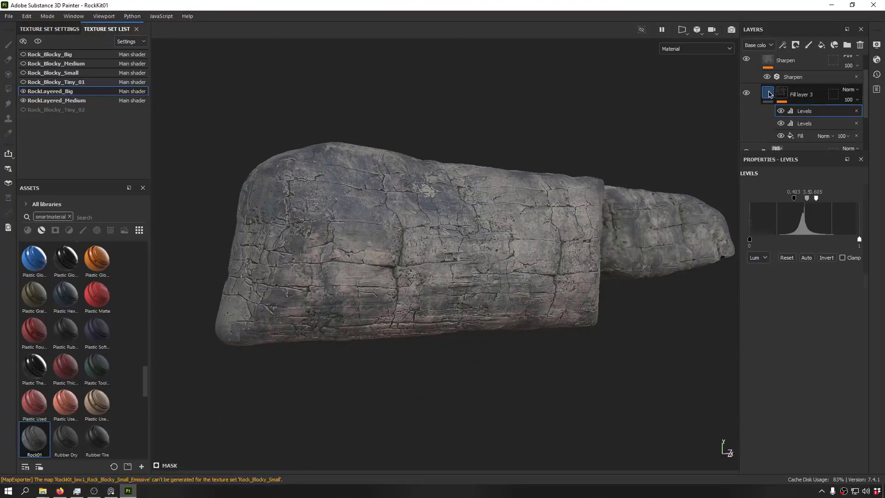
Step: Select Fill layer 3's material and compare the big rock with the layer hidden and shown
{"action": "left_click", "coordinate": [769, 94]}
{"action": "left_click_drag", "start_coordinate": [663, 185], "coordinate": [631, 183], "text": "alt"}
{"action": "scroll", "coordinate": [458, 224], "scroll_direction": "down", "scroll_amount": 3}
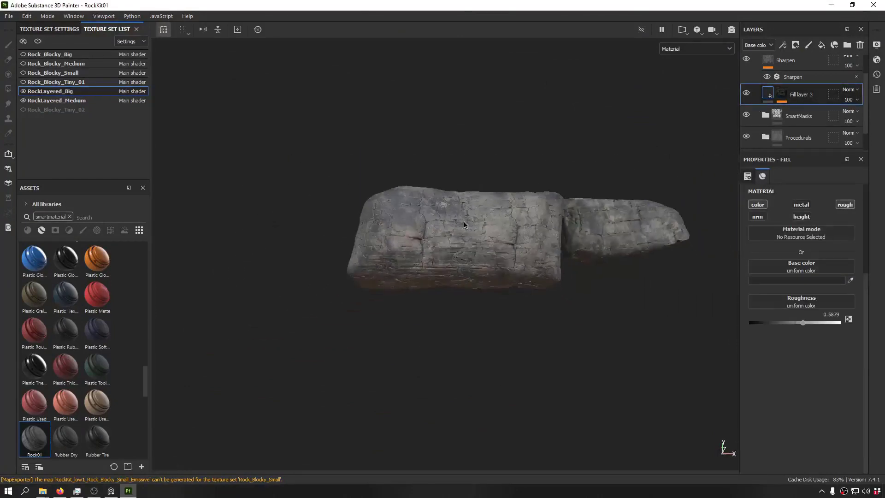
{"action": "scroll", "coordinate": [460, 222], "scroll_direction": "up", "scroll_amount": 5}
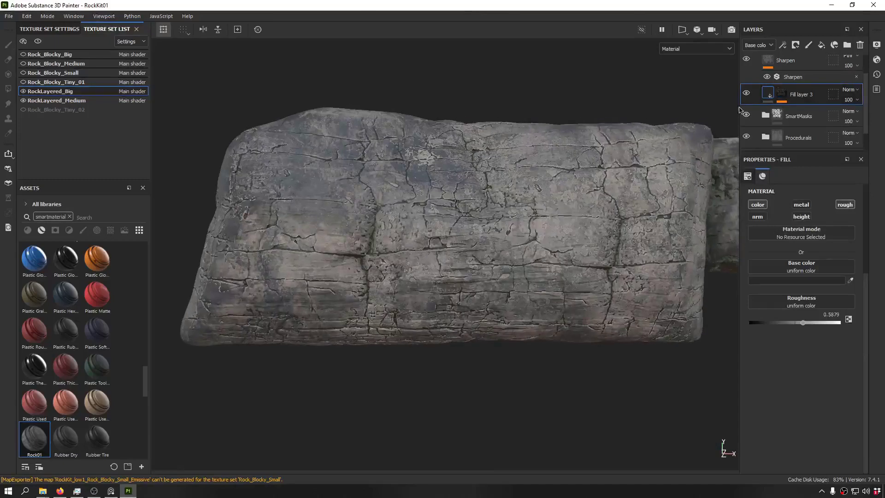
{"action": "left_click", "coordinate": [746, 94]}
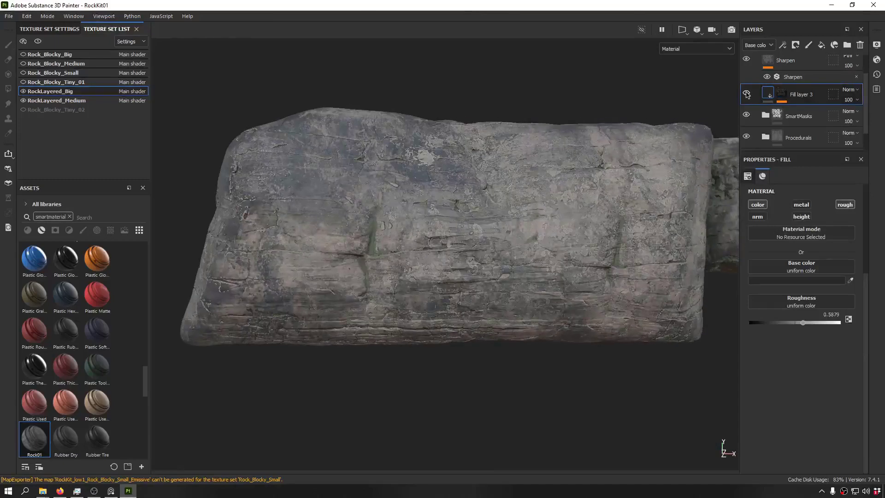
{"action": "left_click", "coordinate": [746, 94]}
{"action": "left_click", "coordinate": [746, 94]}
{"action": "left_click", "coordinate": [747, 94]}
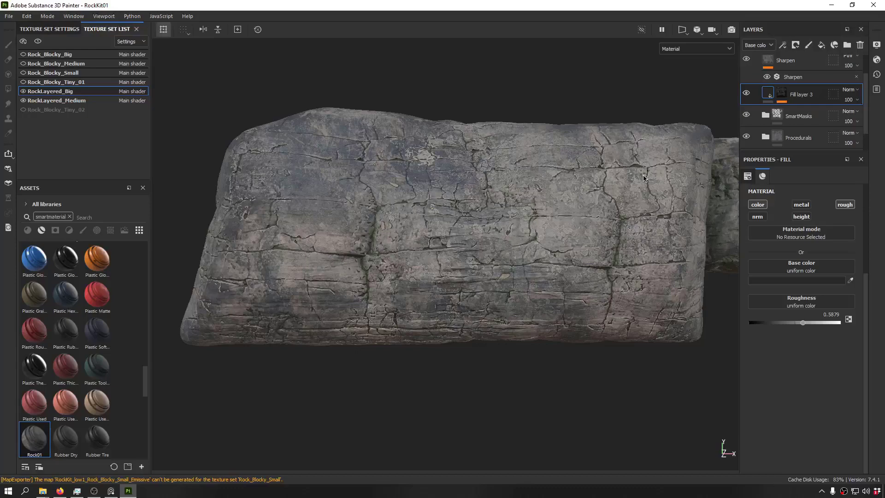
Step: Compare the crack darkening on the big and medium layered rocks from several angles and lighting directions
{"action": "left_click_drag", "start_coordinate": [638, 184], "coordinate": [735, 98], "text": "alt"}
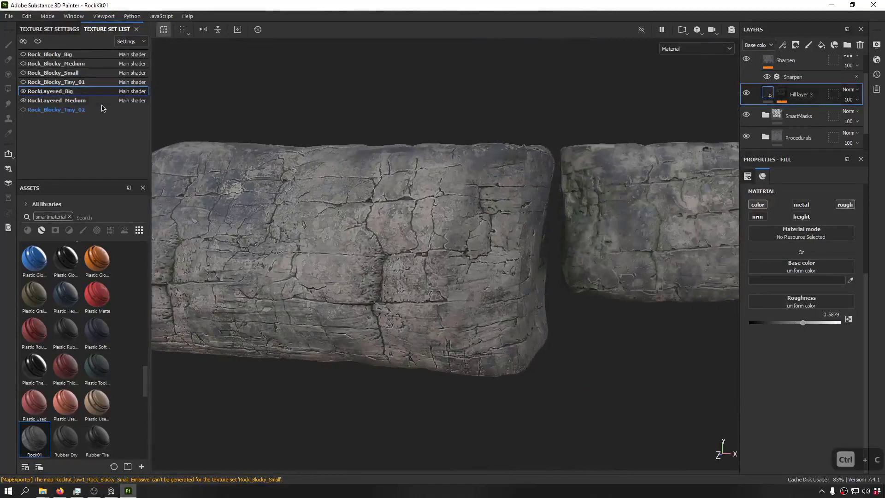
{"action": "left_click_drag", "start_coordinate": [499, 239], "coordinate": [520, 171], "text": "alt"}
{"action": "right_click_drag", "start_coordinate": [521, 170], "coordinate": [295, 155], "text": "alt"}
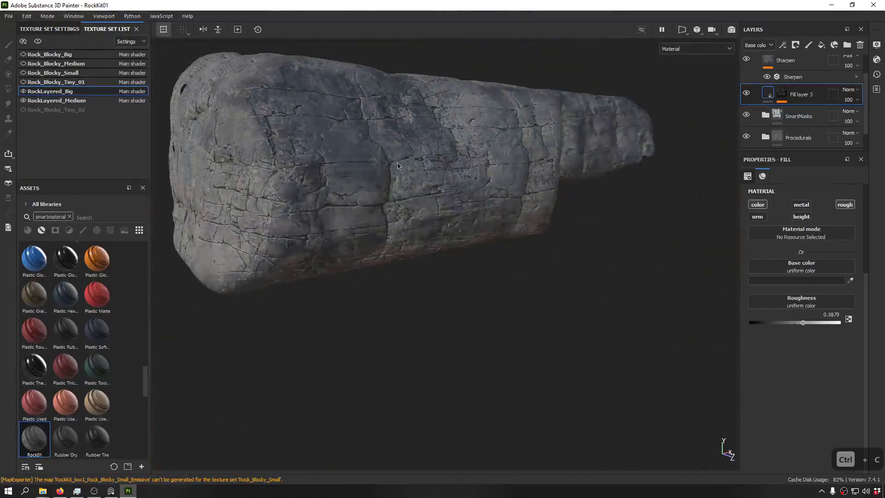
{"action": "left_click_drag", "start_coordinate": [530, 171], "coordinate": [470, 173], "text": "alt"}
{"action": "middle_click_drag", "start_coordinate": [668, 178], "coordinate": [506, 178], "text": "alt"}
{"action": "right_click_drag", "start_coordinate": [506, 178], "coordinate": [454, 182], "text": "alt"}
{"action": "middle_click_drag", "start_coordinate": [401, 185], "coordinate": [560, 191], "text": "alt"}
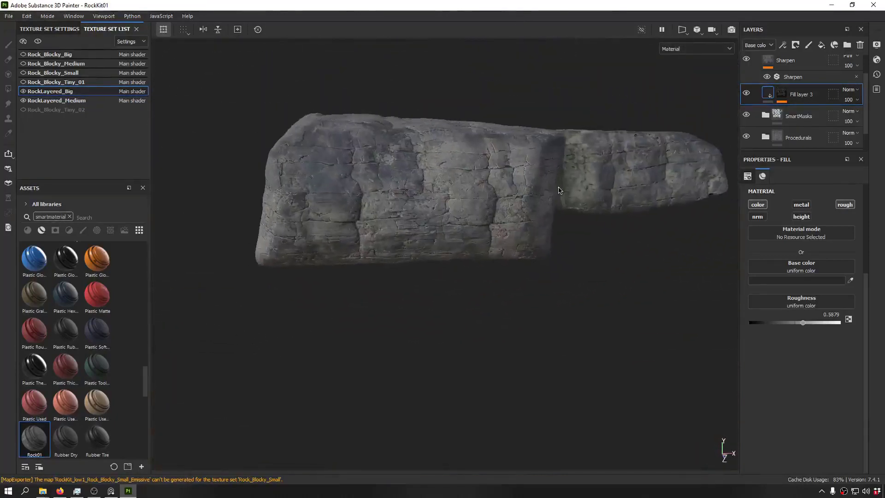
{"action": "right_click_drag", "start_coordinate": [472, 176], "coordinate": [350, 179], "text": "shift"}
{"action": "left_click_drag", "start_coordinate": [368, 180], "coordinate": [419, 217], "text": "alt"}
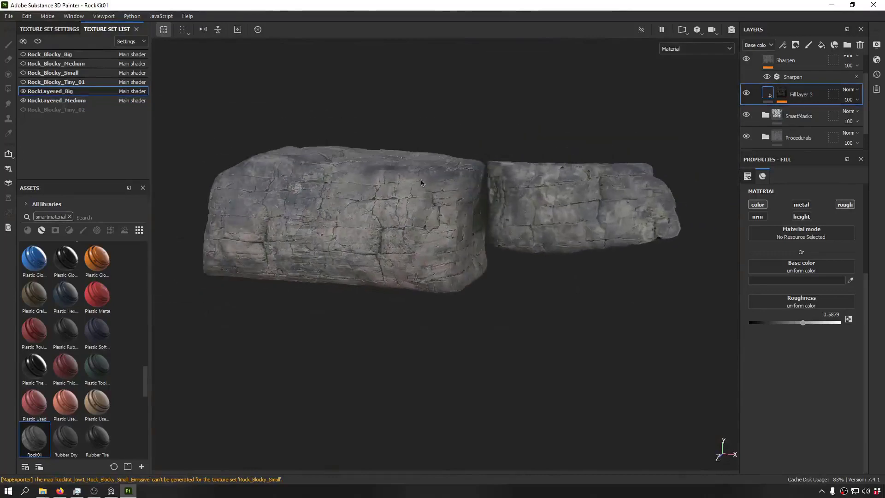
Step: Replace Fill layer 3 in the RockLayered_Medium texture set with a copy of RockLayered_Big's Fill layer 3
{"action": "right_click_drag", "start_coordinate": [438, 207], "coordinate": [576, 206], "text": "alt"}
{"action": "left_click_drag", "start_coordinate": [577, 206], "coordinate": [829, 139], "text": "alt"}
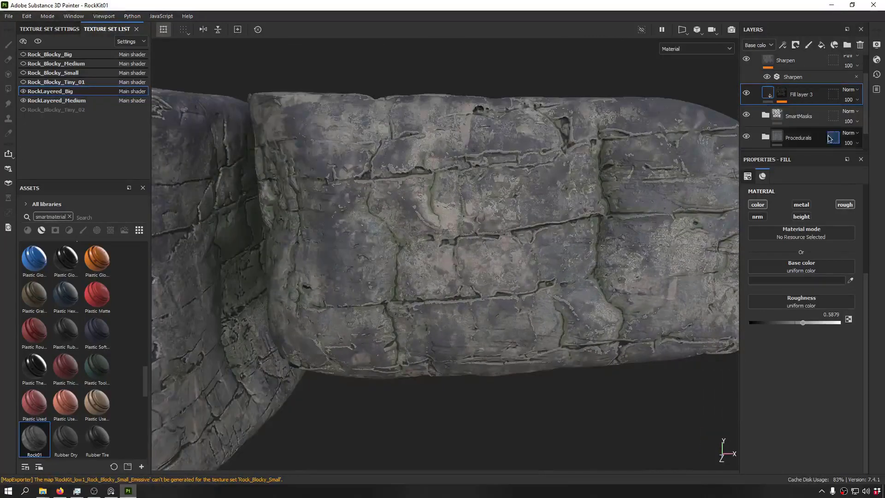
{"action": "left_click", "coordinate": [768, 97]}
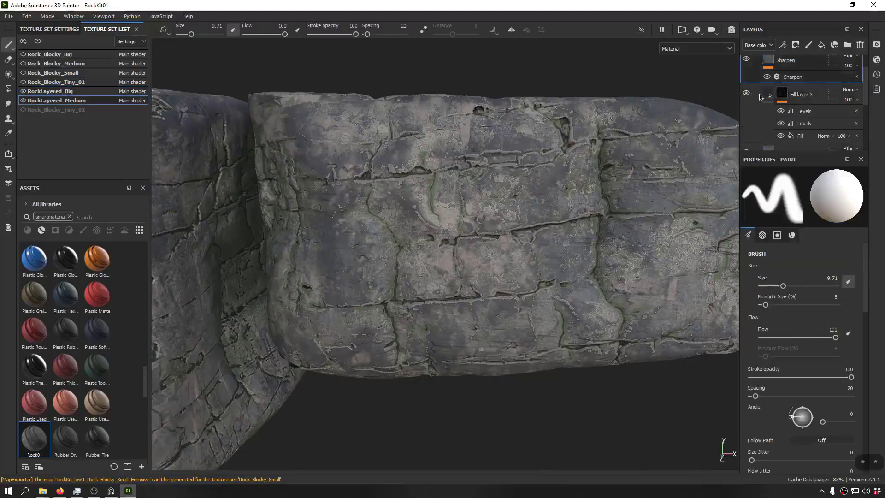
{"action": "left_click", "coordinate": [767, 97]}
{"action": "key", "text": "Delete"}
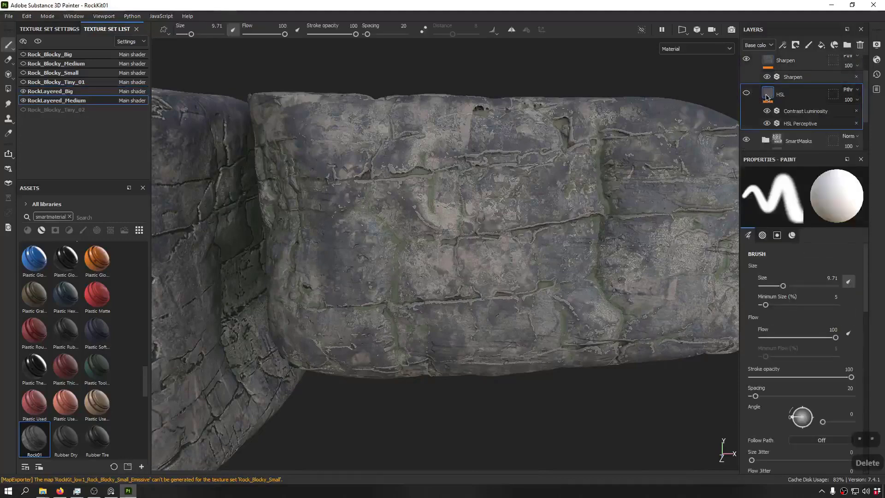
{"action": "key", "text": "ctrl+v"}
Step: Examine the crack darkening on the layered rocks close up
{"action": "scroll", "coordinate": [507, 131], "scroll_direction": "down", "scroll_amount": 5}
{"action": "left_click_drag", "start_coordinate": [498, 132], "coordinate": [476, 302], "text": "alt"}
{"action": "scroll", "coordinate": [415, 260], "scroll_direction": "up", "scroll_amount": 6}
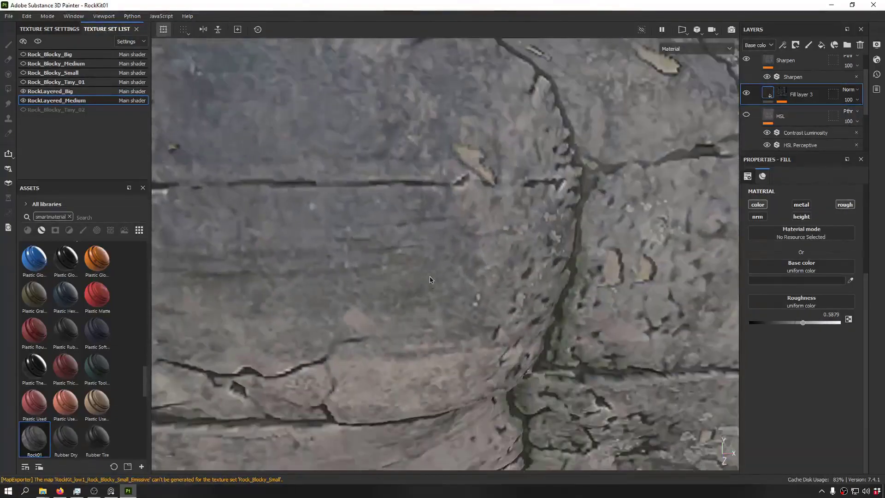
{"action": "scroll", "coordinate": [452, 216], "scroll_direction": "down", "scroll_amount": 3}
{"action": "scroll", "coordinate": [453, 216], "scroll_direction": "down", "scroll_amount": 3}
{"action": "left_click_drag", "start_coordinate": [409, 323], "coordinate": [368, 344], "text": "alt"}
{"action": "scroll", "coordinate": [368, 258], "scroll_direction": "up", "scroll_amount": 7}
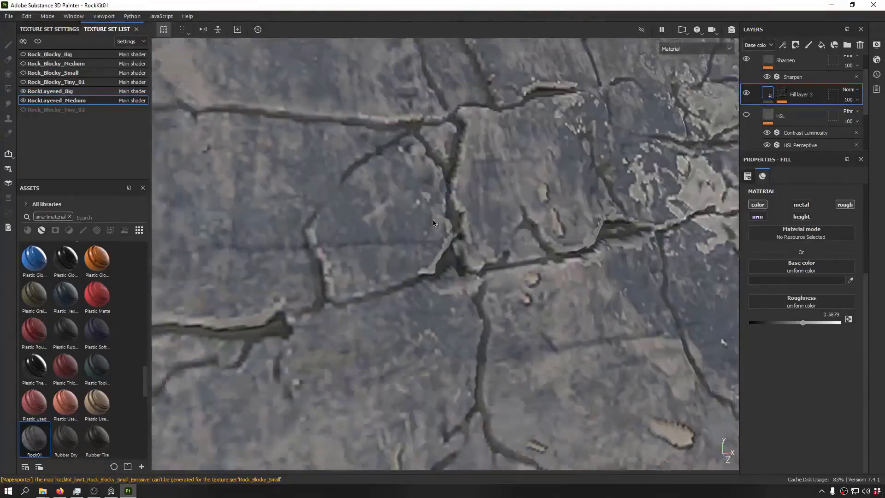
{"action": "left_click_drag", "start_coordinate": [369, 171], "coordinate": [364, 194], "text": "alt"}
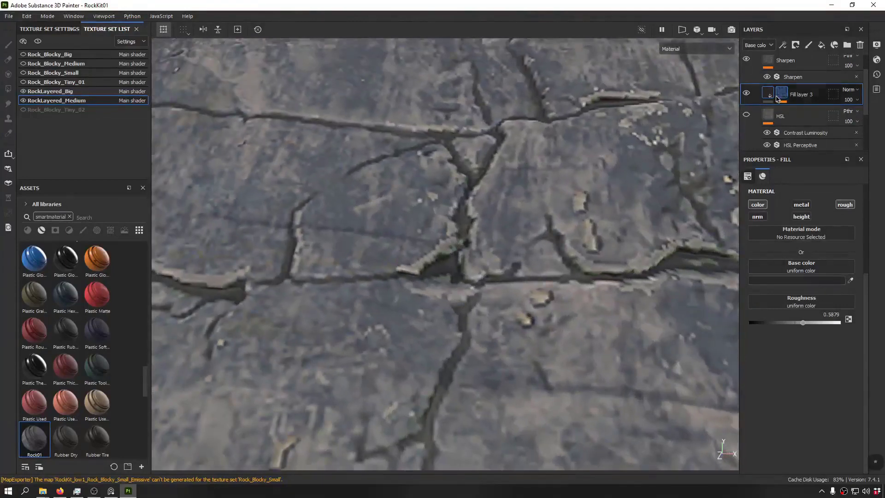
Step: Clear the smart material filter, browse the base materials and apply Concrete Dusty to RockLayered_Medium's Fill layer 3
{"action": "left_click", "coordinate": [69, 217]}
{"action": "left_click", "coordinate": [29, 230]}
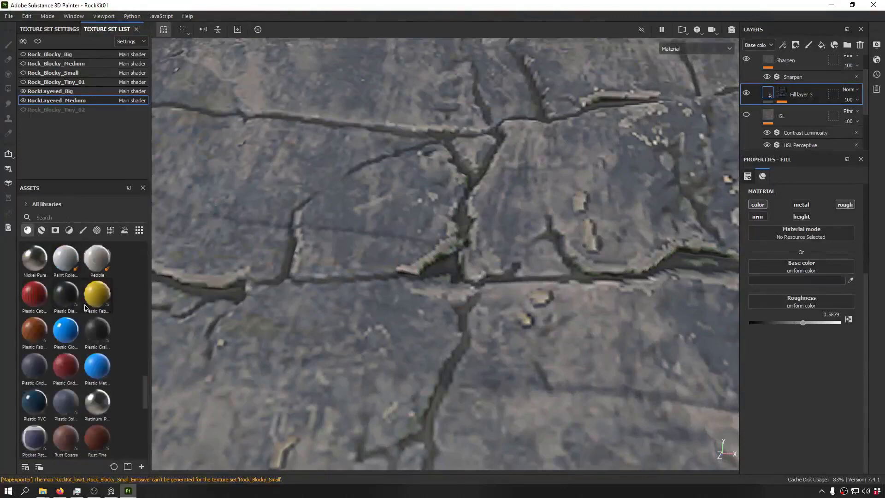
{"action": "scroll", "coordinate": [95, 335], "scroll_direction": "down", "scroll_amount": 5}
{"action": "left_click_drag", "start_coordinate": [148, 419], "coordinate": [160, 269]}
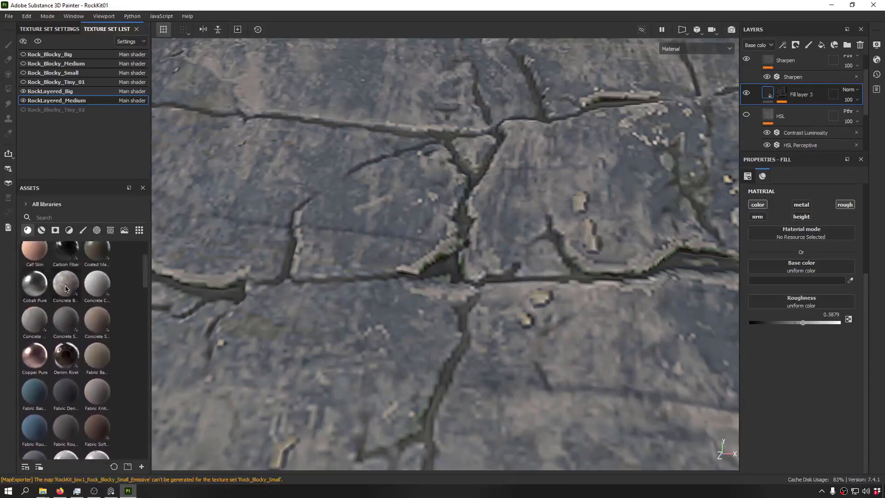
{"action": "left_click", "coordinate": [26, 320]}
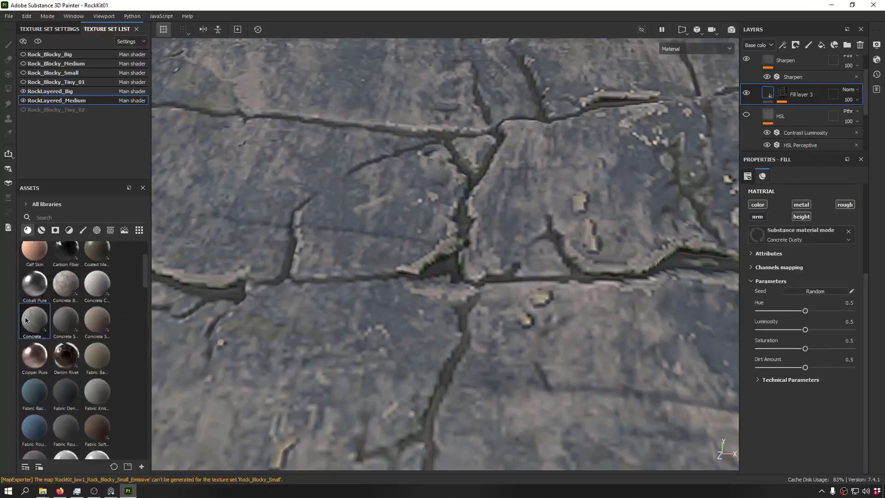
Step: Examine the concrete-filled cracks on the medium layered rock from several distances and angles
{"action": "left_click_drag", "start_coordinate": [460, 243], "coordinate": [511, 219], "text": "alt"}
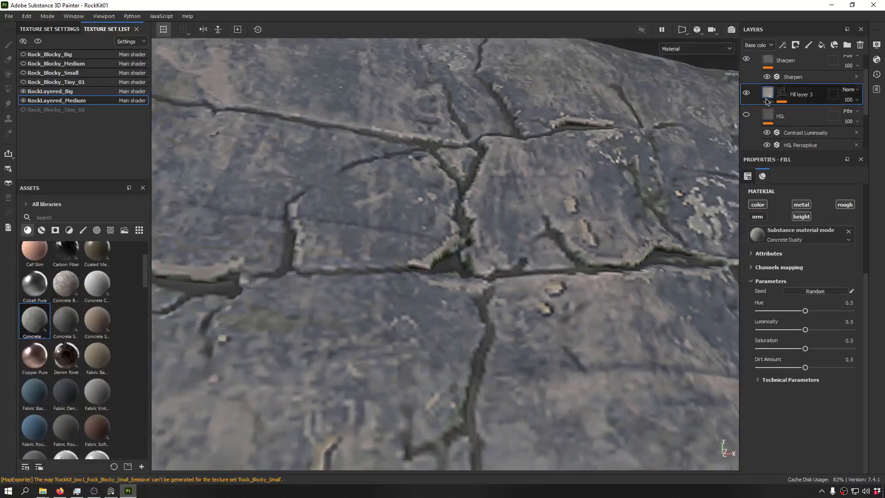
{"action": "right_click_drag", "start_coordinate": [349, 252], "coordinate": [576, 252], "text": "alt"}
{"action": "middle_click_drag", "start_coordinate": [576, 252], "coordinate": [332, 251], "text": "alt"}
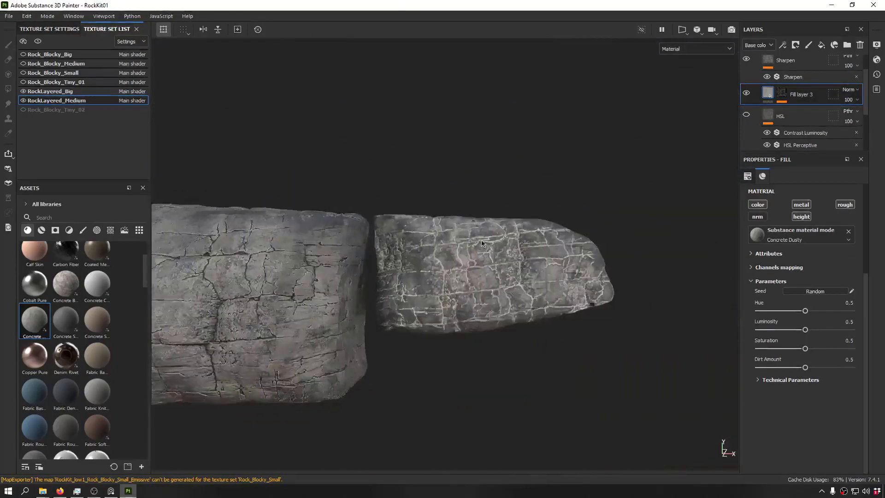
{"action": "left_click_drag", "start_coordinate": [332, 251], "coordinate": [432, 251], "text": "alt"}
{"action": "right_click_drag", "start_coordinate": [431, 250], "coordinate": [436, 269], "text": "alt"}
{"action": "middle_click_drag", "start_coordinate": [436, 270], "coordinate": [318, 272], "text": "alt"}
{"action": "left_click_drag", "start_coordinate": [318, 272], "coordinate": [339, 263], "text": "alt"}
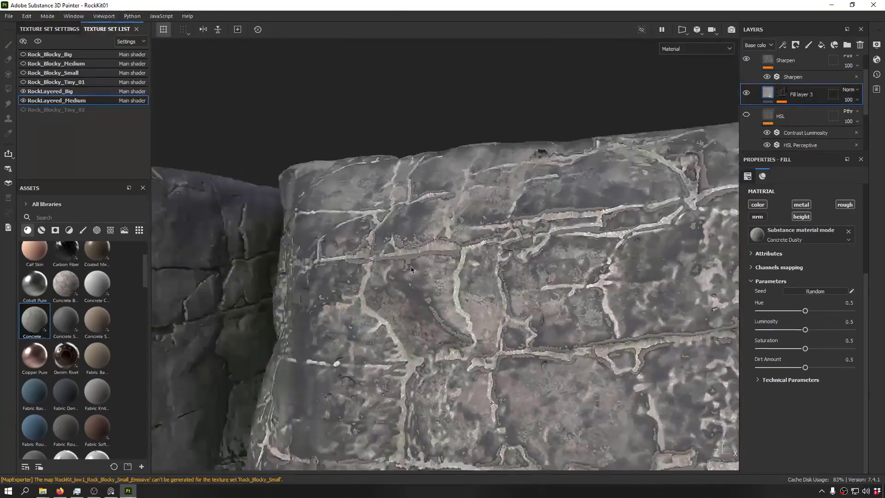
{"action": "right_click_drag", "start_coordinate": [339, 262], "coordinate": [368, 318], "text": "alt"}
{"action": "middle_click_drag", "start_coordinate": [369, 318], "coordinate": [508, 262], "text": "alt"}
{"action": "left_click_drag", "start_coordinate": [507, 262], "coordinate": [410, 289], "text": "alt"}
{"action": "middle_click_drag", "start_coordinate": [464, 193], "coordinate": [387, 274], "text": "alt"}
{"action": "scroll", "coordinate": [387, 274], "scroll_direction": "down", "scroll_amount": 6}
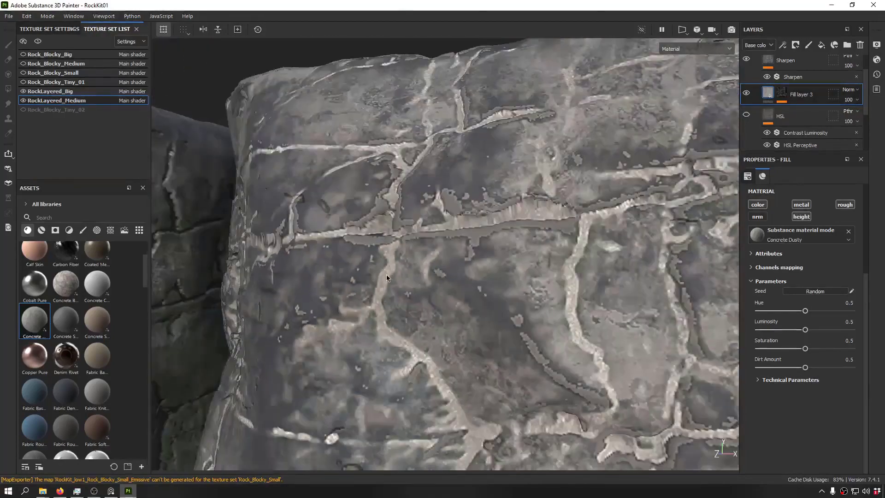
{"action": "left_click_drag", "start_coordinate": [387, 274], "coordinate": [496, 273], "text": "alt"}
{"action": "middle_click_drag", "start_coordinate": [496, 276], "coordinate": [368, 314], "text": "alt"}
{"action": "left_click_drag", "start_coordinate": [369, 314], "coordinate": [337, 336], "text": "alt"}
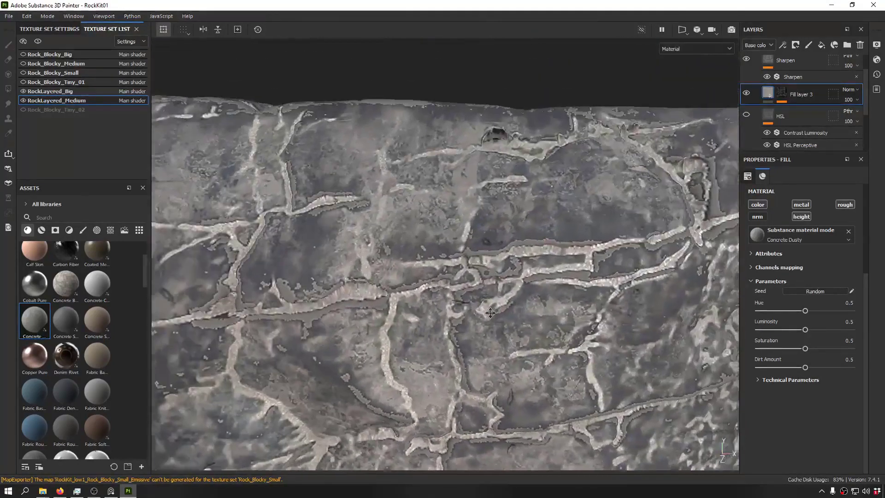
{"action": "middle_click_drag", "start_coordinate": [336, 337], "coordinate": [335, 345], "text": "alt"}
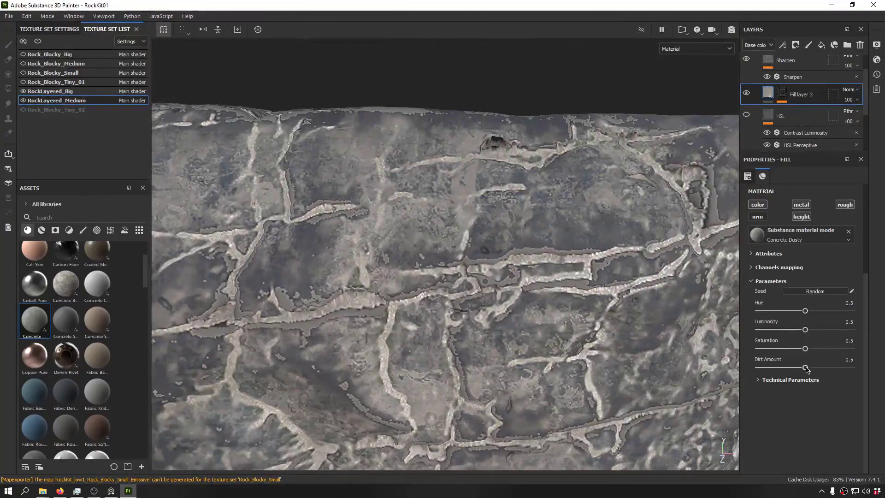
Step: Try a Dirt Amount of 1 on the Concrete Dusty material, undo it, and set its Luminosity to 0.3
{"action": "left_click_drag", "start_coordinate": [794, 369], "coordinate": [884, 367]}
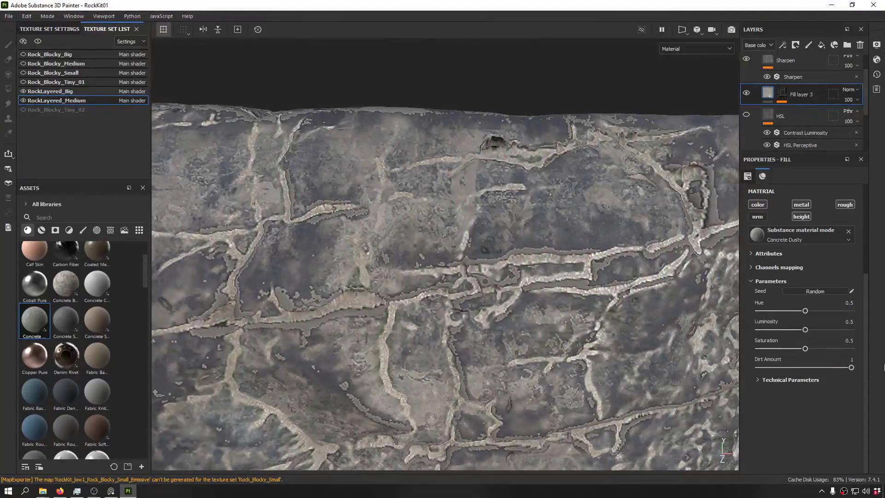
{"action": "key", "text": "ctrl+z"}
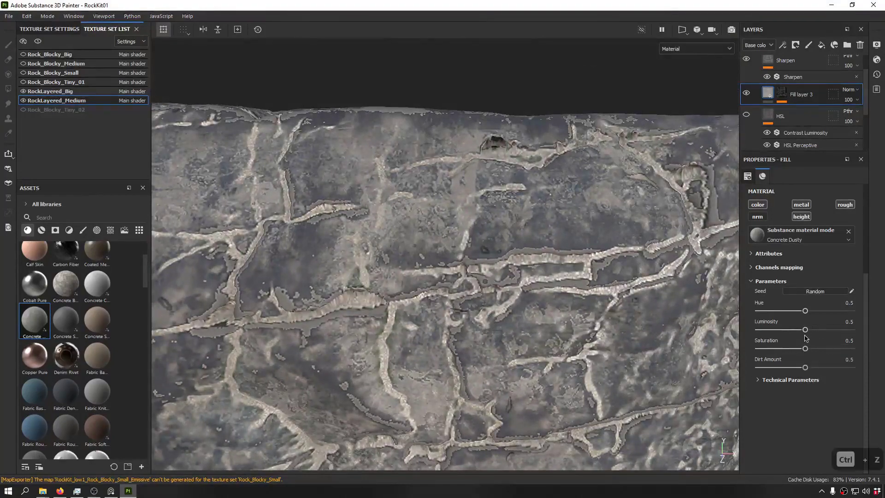
{"action": "left_click_drag", "start_coordinate": [802, 330], "coordinate": [786, 341]}
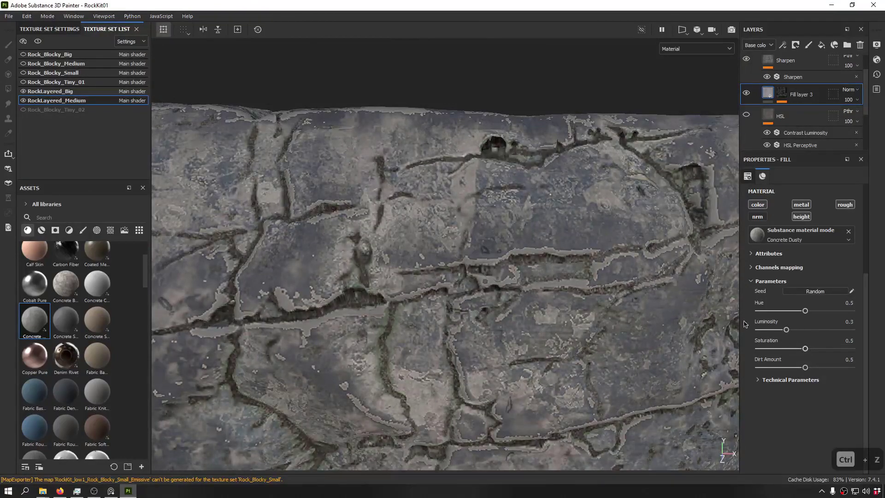
Step: Compare the medium layered rock with Fill layer 3 hidden and shown, and view both rocks together
{"action": "scroll", "coordinate": [572, 259], "scroll_direction": "down", "scroll_amount": 5}
{"action": "left_click_drag", "start_coordinate": [567, 249], "coordinate": [345, 307], "text": "alt"}
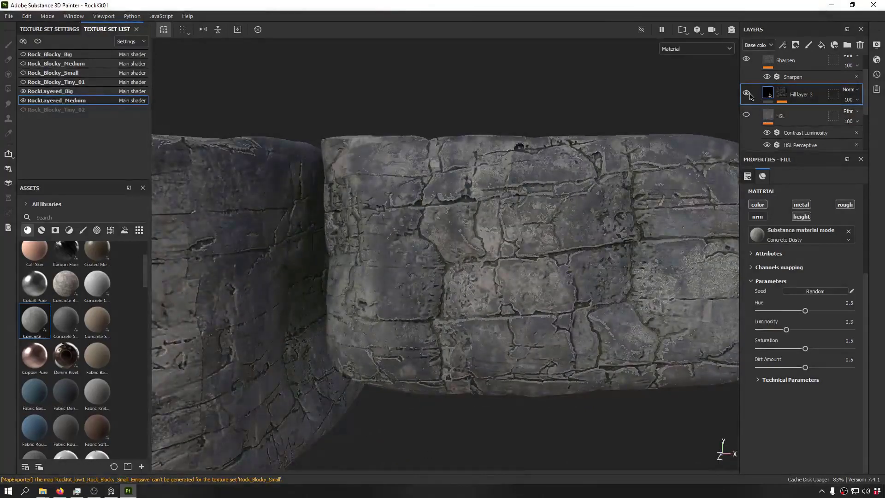
{"action": "left_click", "coordinate": [748, 94]}
{"action": "left_click", "coordinate": [748, 95]}
{"action": "mouse_move", "coordinate": [364, 196]}
{"action": "left_mouse_down", "text": "alt"}
{"action": "mouse_move", "coordinate": [478, 212]}
{"action": "mouse_move", "coordinate": [513, 128]}
{"action": "mouse_move", "coordinate": [467, 258]}
{"action": "mouse_move", "coordinate": [291, 280]}
{"action": "left_mouse_up", "text": "alt"}
{"action": "middle_click_drag", "start_coordinate": [291, 280], "coordinate": [353, 269], "text": "alt"}
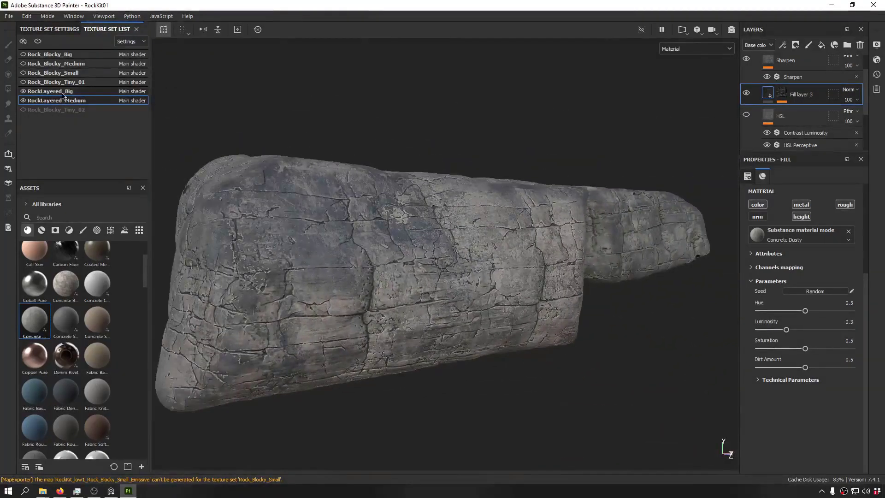
Step: Apply Concrete Dusty to Fill layer 3 of RockLayered_Big and set its Luminosity to 0.25
{"action": "left_click", "coordinate": [769, 97]}
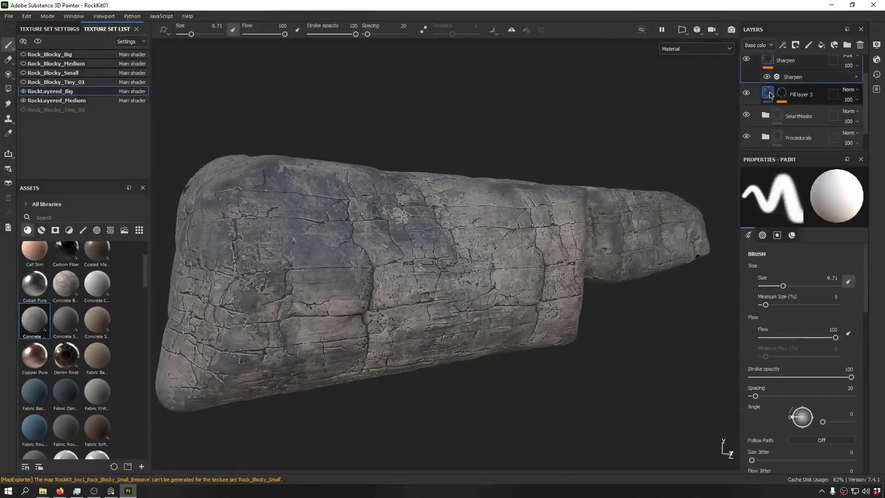
{"action": "left_click", "coordinate": [769, 100]}
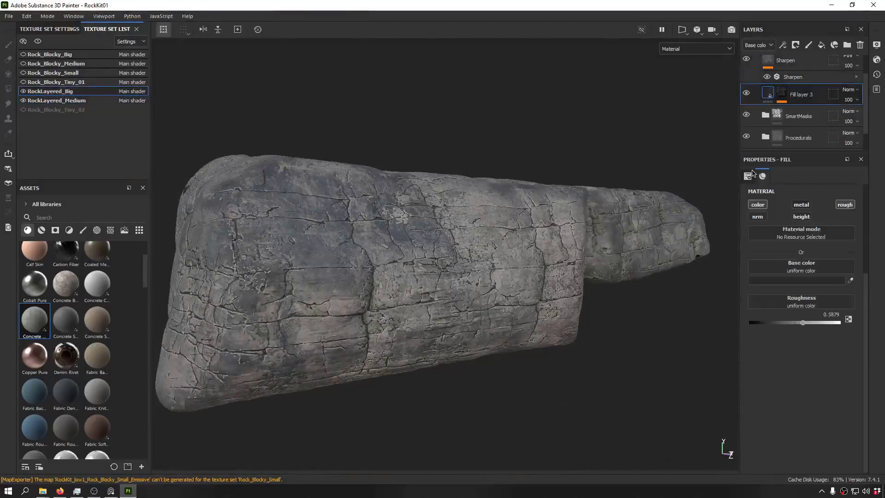
{"action": "left_click", "coordinate": [48, 324]}
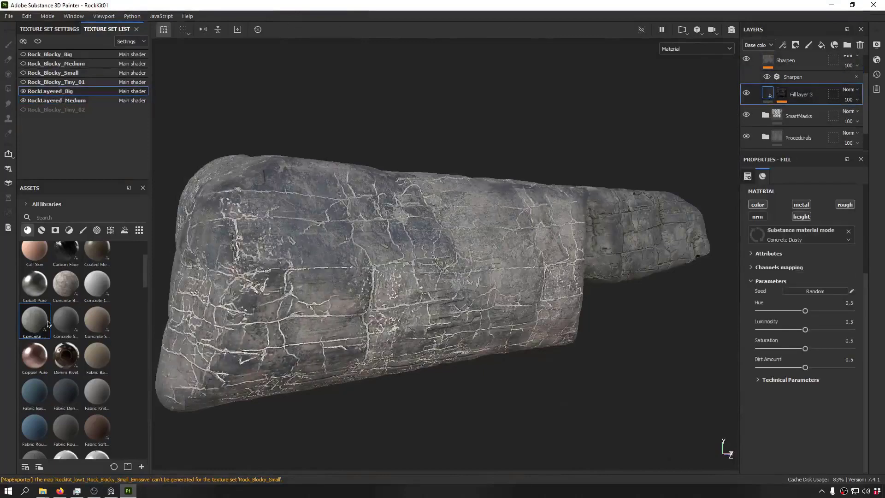
{"action": "left_click_drag", "start_coordinate": [249, 295], "coordinate": [203, 294], "text": "alt"}
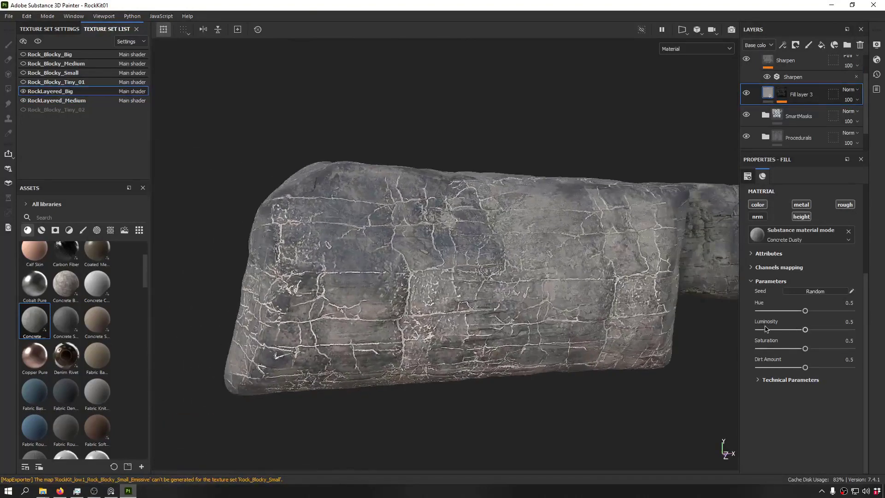
{"action": "left_click_drag", "start_coordinate": [803, 331], "coordinate": [784, 331]}
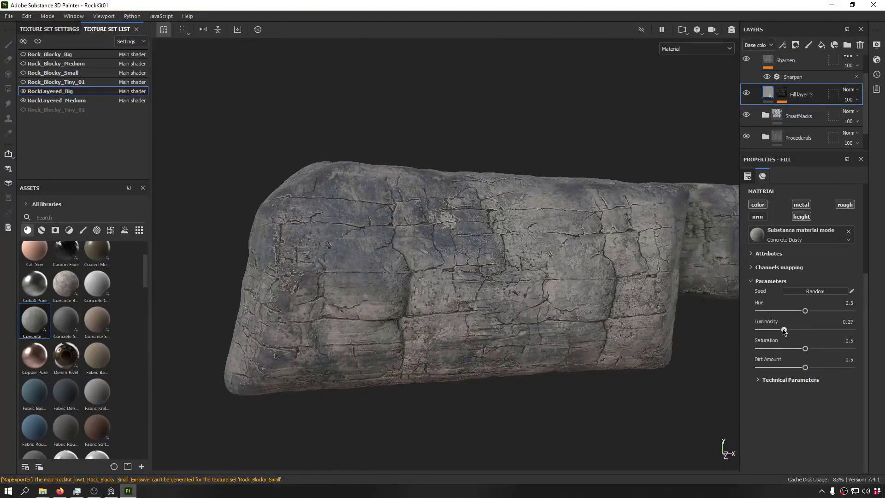
{"action": "left_click", "coordinate": [785, 331]}
Step: Examine the darkened concrete cracks on the big layered rock up close, from afar and under different lighting
{"action": "left_click_drag", "start_coordinate": [490, 303], "coordinate": [368, 267], "text": "alt"}
{"action": "right_click_drag", "start_coordinate": [369, 268], "coordinate": [535, 236], "text": "alt"}
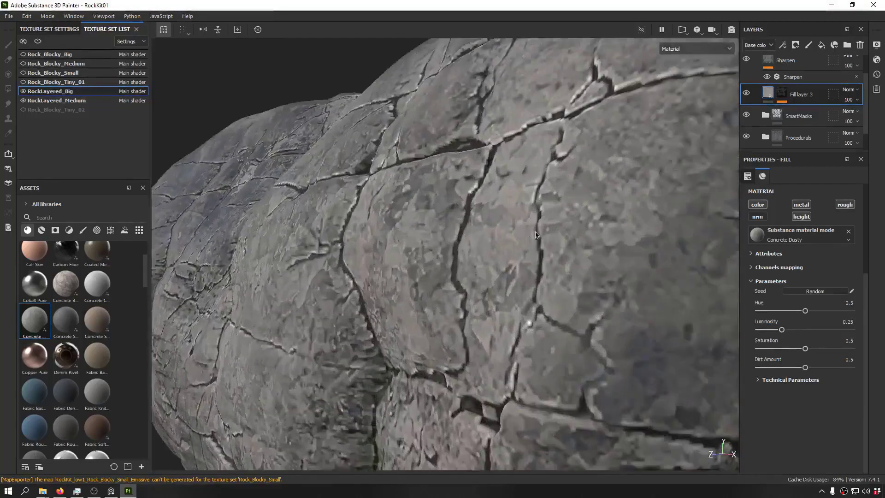
{"action": "left_click_drag", "start_coordinate": [535, 235], "coordinate": [521, 161], "text": "alt"}
{"action": "right_click_drag", "start_coordinate": [521, 161], "coordinate": [470, 318], "text": "shift"}
{"action": "left_click_drag", "start_coordinate": [470, 318], "coordinate": [527, 243], "text": "alt"}
{"action": "right_click_drag", "start_coordinate": [527, 242], "coordinate": [368, 244], "text": "alt"}
{"action": "left_click_drag", "start_coordinate": [369, 244], "coordinate": [358, 239], "text": "alt"}
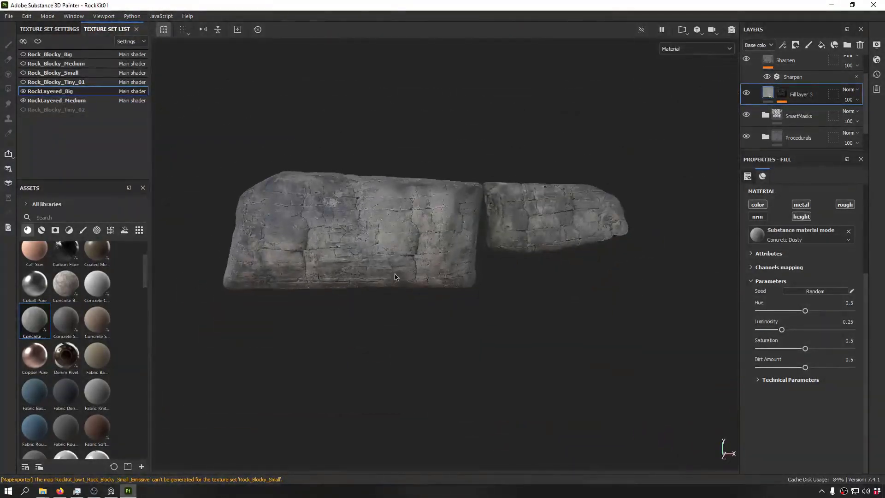
{"action": "right_click_drag", "start_coordinate": [395, 277], "coordinate": [516, 286], "text": "alt"}
{"action": "left_click_drag", "start_coordinate": [517, 286], "coordinate": [698, 120], "text": "alt"}
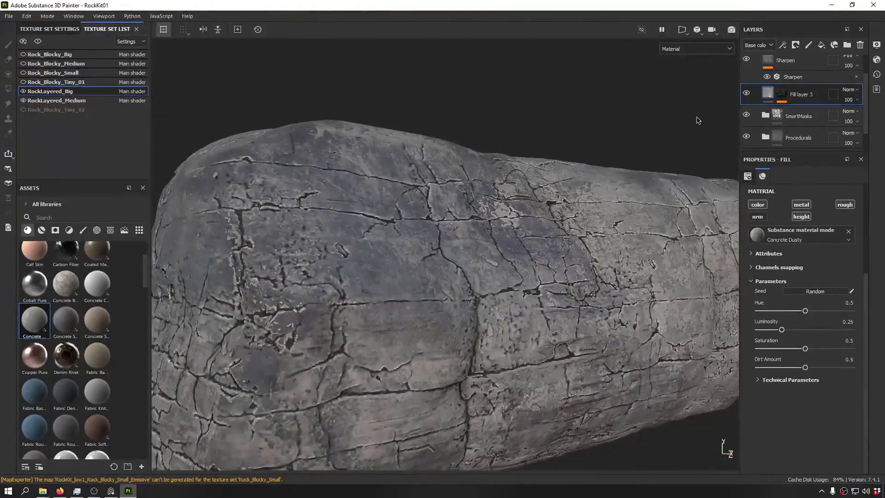
Step: Try different midtone and black point positions in the upper Levels effect of Fill layer 3's mask on RockLayered_Big
{"action": "left_click", "coordinate": [784, 94]}
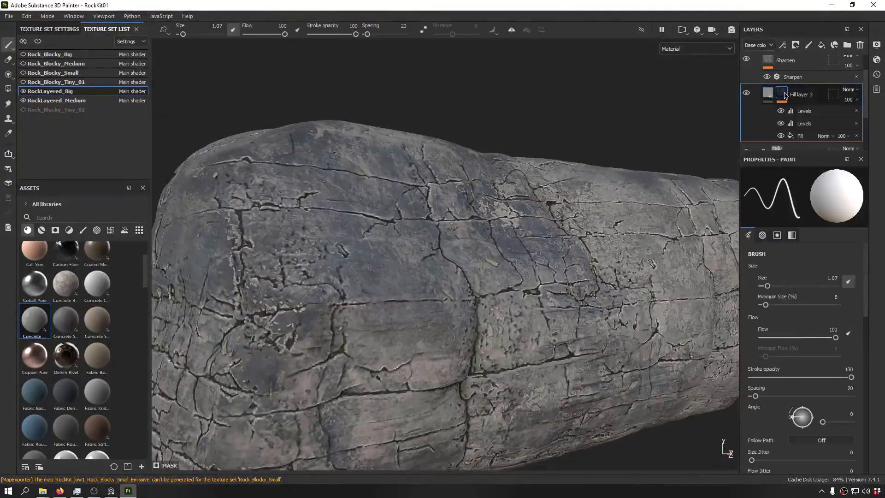
{"action": "left_click", "coordinate": [807, 111]}
{"action": "left_click_drag", "start_coordinate": [810, 202], "coordinate": [824, 205]}
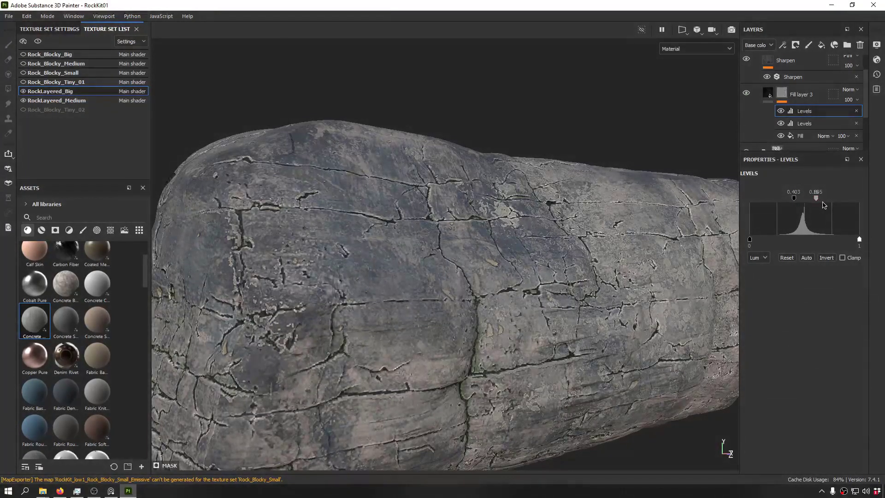
{"action": "key", "text": "ctrl+z"}
{"action": "key", "text": "ctrl+z"}
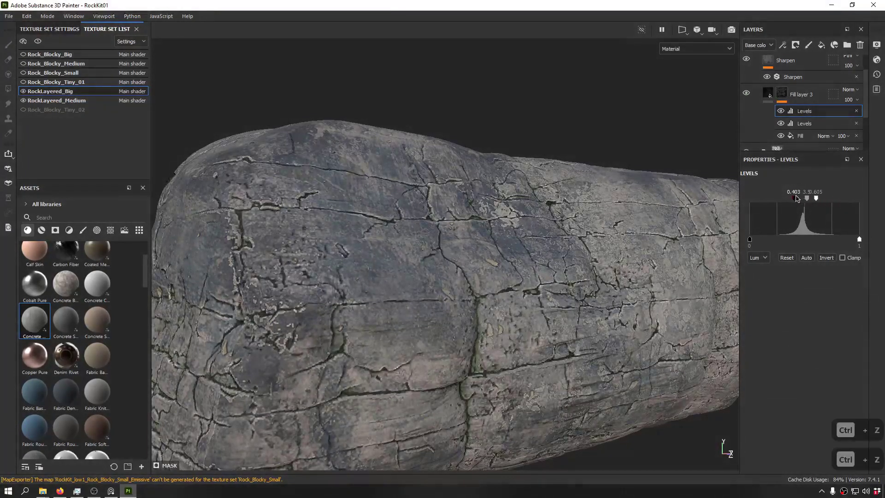
{"action": "mouse_move", "coordinate": [794, 199]}
{"action": "left_mouse_down"}
{"action": "mouse_move", "coordinate": [771, 199]}
{"action": "mouse_move", "coordinate": [821, 204]}
{"action": "mouse_move", "coordinate": [812, 205]}
{"action": "left_mouse_up"}
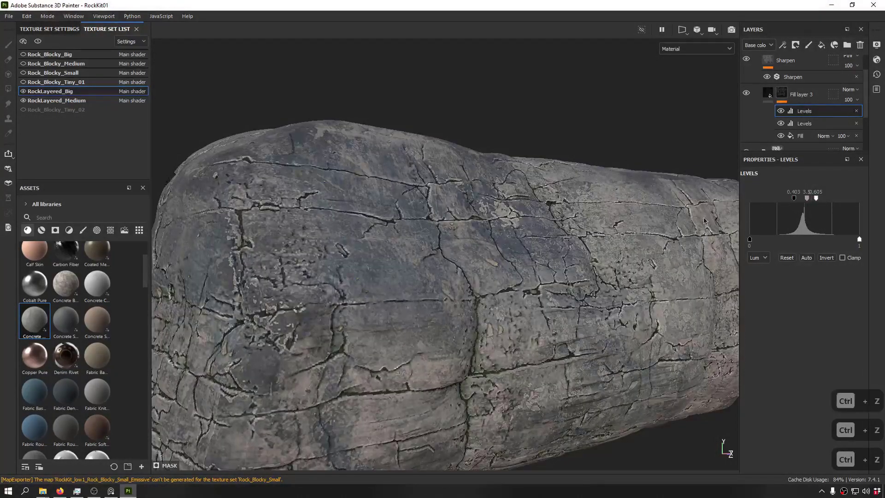
Step: Check both layered rocks under different lighting, and copy RockLayered_Big's Fill layer 3
{"action": "left_click_drag", "start_coordinate": [704, 220], "coordinate": [414, 218], "text": "alt"}
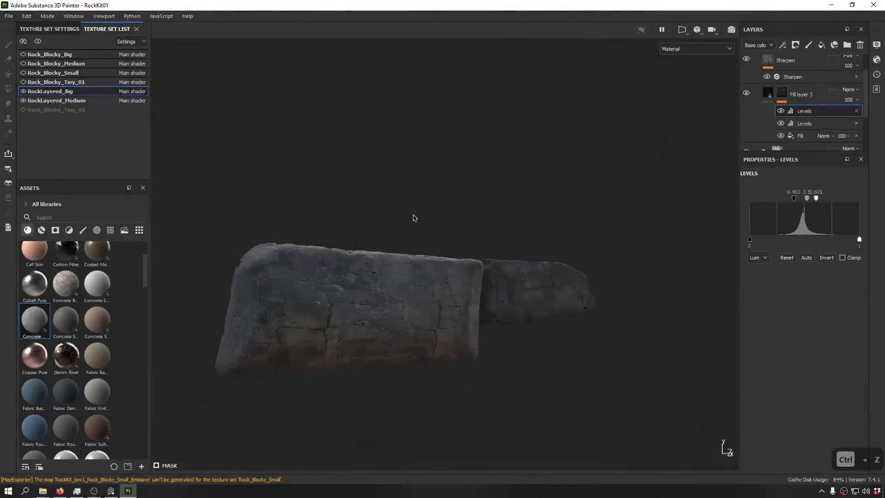
{"action": "right_click_drag", "start_coordinate": [414, 218], "coordinate": [371, 275], "text": "shift"}
{"action": "scroll", "coordinate": [371, 274], "scroll_direction": "up", "scroll_amount": 5}
{"action": "left_click", "coordinate": [768, 93]}
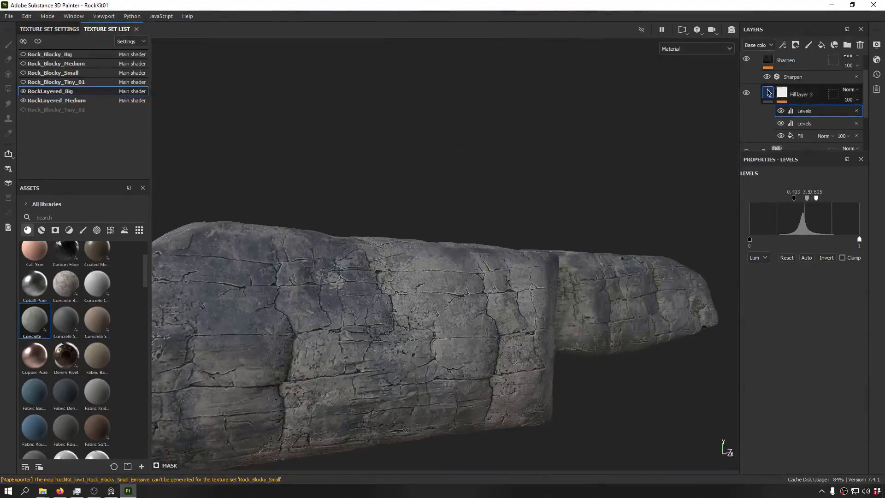
{"action": "left_click", "coordinate": [768, 92]}
{"action": "key", "text": "ctrl+c"}
{"action": "left_click_drag", "start_coordinate": [516, 163], "coordinate": [500, 198], "text": "alt"}
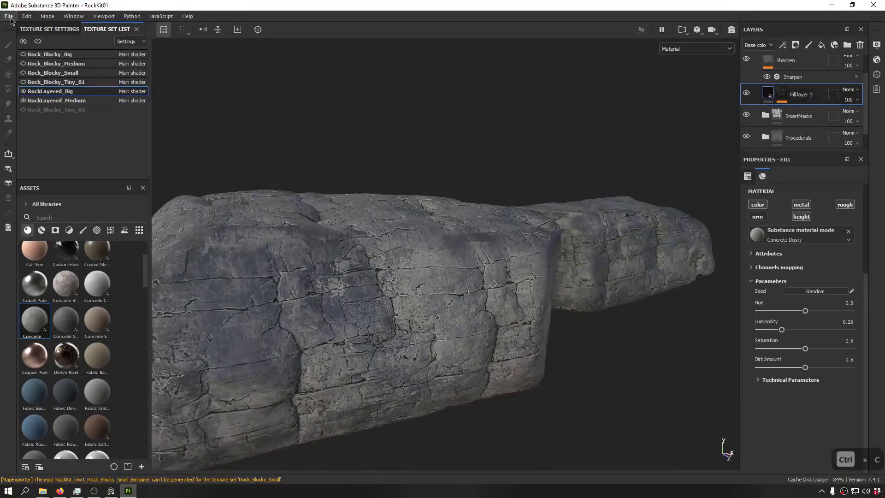
Step: Start a texture export with only the RockLayered_Big and RockLayered_Medium texture sets included
{"action": "left_click", "coordinate": [9, 16]}
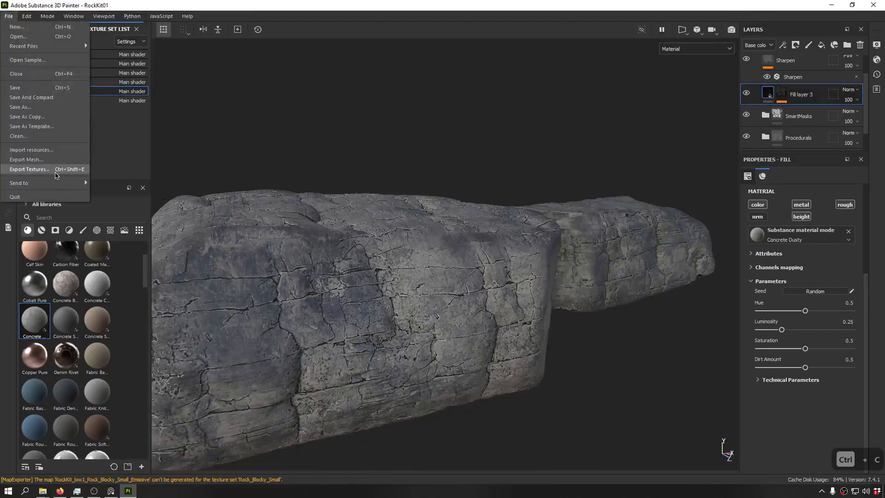
{"action": "left_click", "coordinate": [30, 169]}
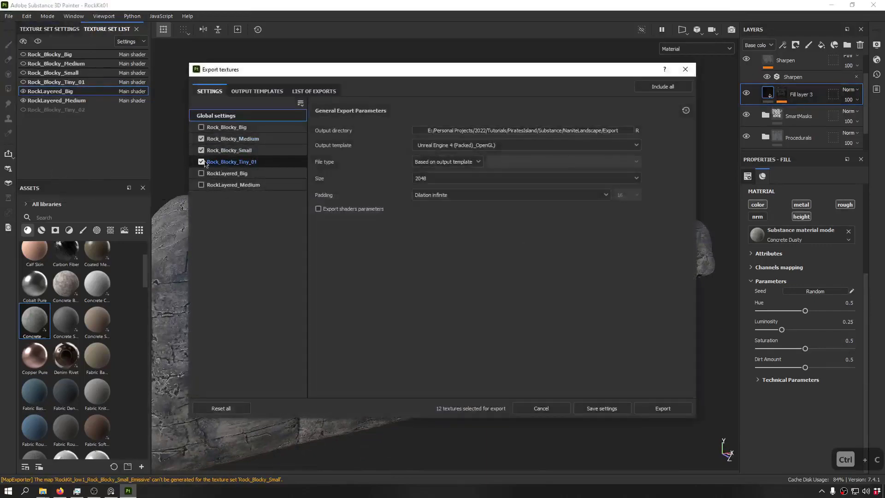
{"action": "left_click", "coordinate": [201, 138]}
{"action": "left_click", "coordinate": [201, 150]}
{"action": "left_click", "coordinate": [202, 161]}
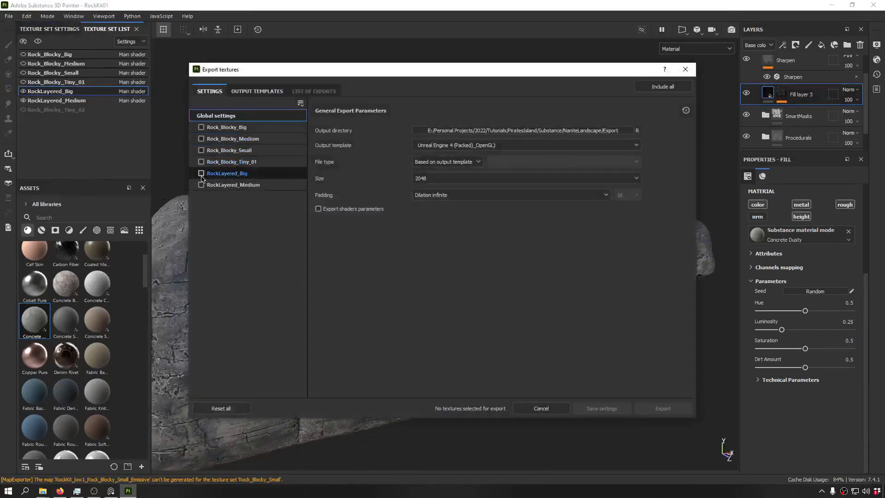
{"action": "left_click", "coordinate": [202, 175]}
{"action": "left_click", "coordinate": [201, 185]}
{"action": "left_click", "coordinate": [247, 175]}
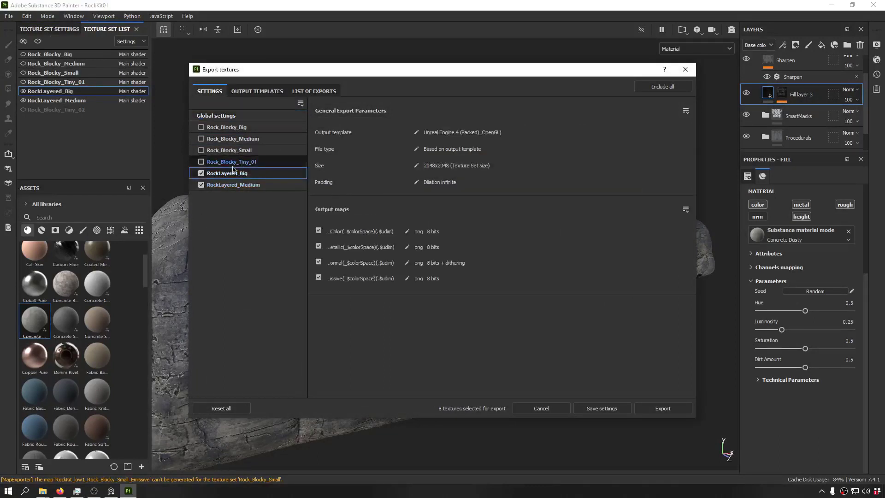
Step: Set the global export size to 4096 and export the selected textures
{"action": "left_click", "coordinate": [232, 115]}
{"action": "left_click", "coordinate": [468, 180]}
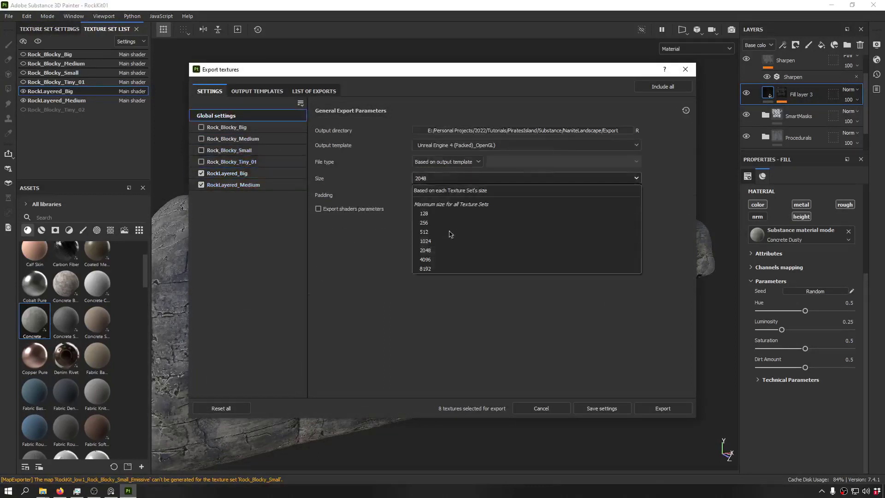
{"action": "left_click", "coordinate": [446, 262]}
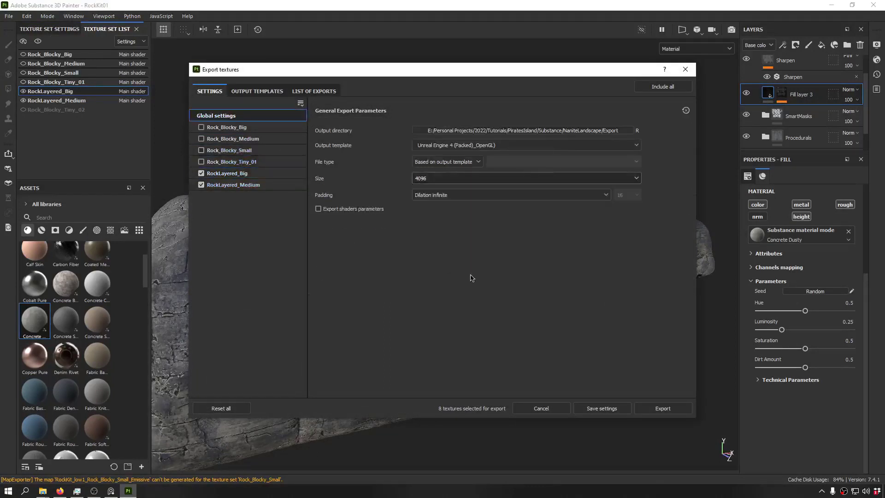
{"action": "left_click", "coordinate": [664, 409]}
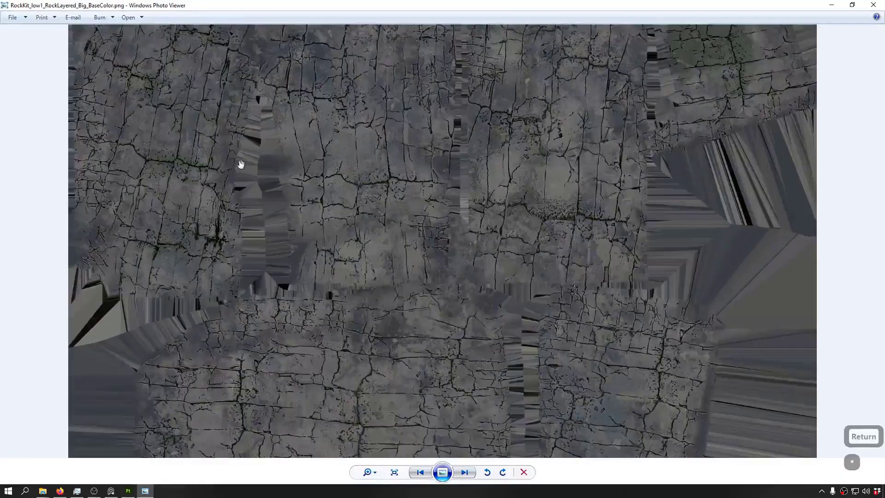
Step: Examine the darkened cracks in the exported RockLayered_Big base color image up close and as a whole in Windows Photo Viewer
{"action": "scroll", "coordinate": [496, 354], "scroll_direction": "up", "scroll_amount": 3}
{"action": "left_click_drag", "start_coordinate": [496, 354], "coordinate": [518, 247]}
{"action": "left_click_drag", "start_coordinate": [662, 258], "coordinate": [387, 270]}
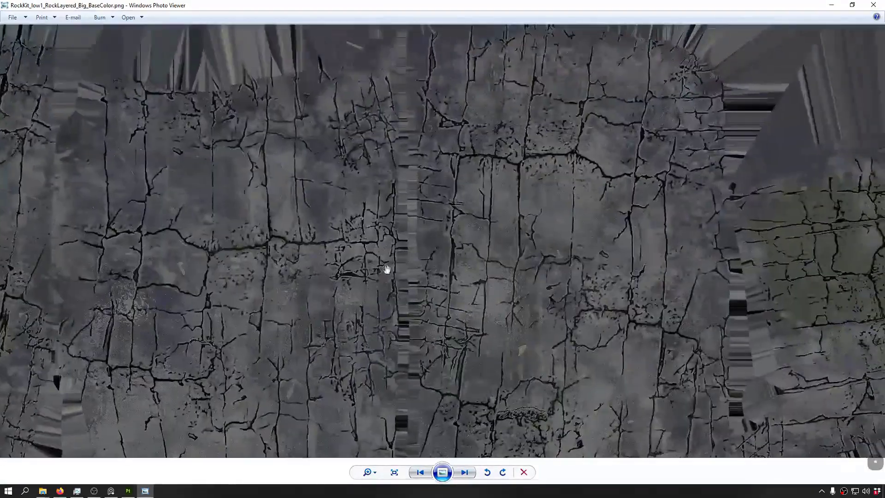
{"action": "left_click_drag", "start_coordinate": [506, 260], "coordinate": [367, 259]}
{"action": "scroll", "coordinate": [417, 229], "scroll_direction": "up", "scroll_amount": 3}
{"action": "left_click_drag", "start_coordinate": [276, 226], "coordinate": [847, 217]}
{"action": "left_click_drag", "start_coordinate": [389, 211], "coordinate": [660, 211]}
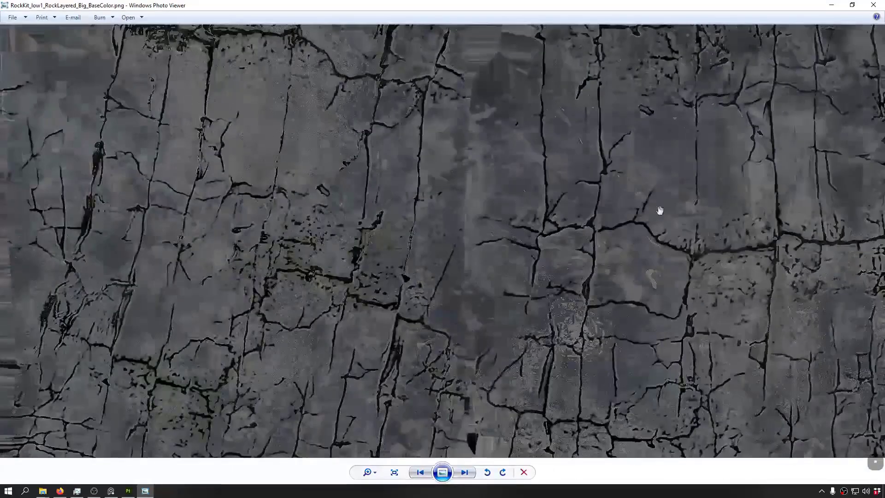
{"action": "scroll", "coordinate": [477, 249], "scroll_direction": "down", "scroll_amount": 4}
{"action": "left_click_drag", "start_coordinate": [482, 309], "coordinate": [530, 68]}
{"action": "left_click_drag", "start_coordinate": [491, 210], "coordinate": [488, 463]}
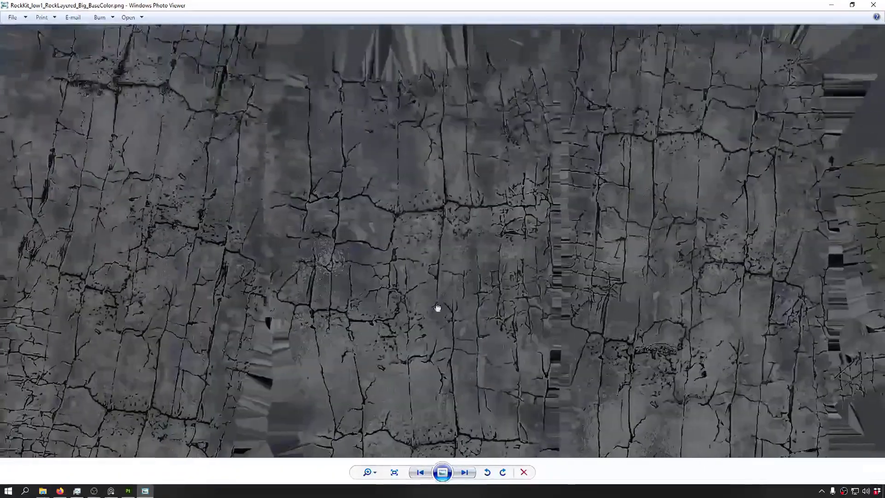
{"action": "scroll", "coordinate": [438, 309], "scroll_direction": "down", "scroll_amount": 6}
{"action": "scroll", "coordinate": [312, 250], "scroll_direction": "up", "scroll_amount": 4}
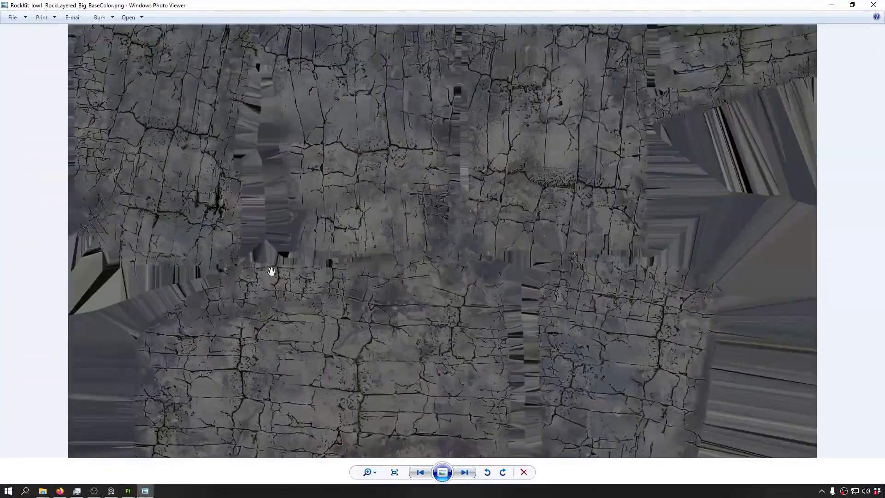
{"action": "scroll", "coordinate": [302, 270], "scroll_direction": "up", "scroll_amount": 5}
{"action": "left_click_drag", "start_coordinate": [372, 291], "coordinate": [564, 123]}
{"action": "left_click_drag", "start_coordinate": [505, 200], "coordinate": [574, 45]}
{"action": "scroll", "coordinate": [318, 240], "scroll_direction": "up", "scroll_amount": 5}
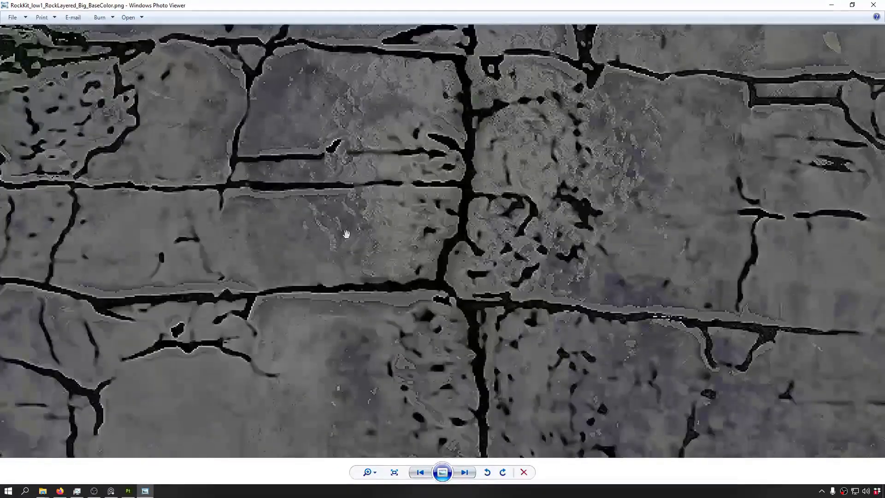
{"action": "scroll", "coordinate": [520, 202], "scroll_direction": "up", "scroll_amount": 5}
{"action": "scroll", "coordinate": [406, 170], "scroll_direction": "down", "scroll_amount": 5}
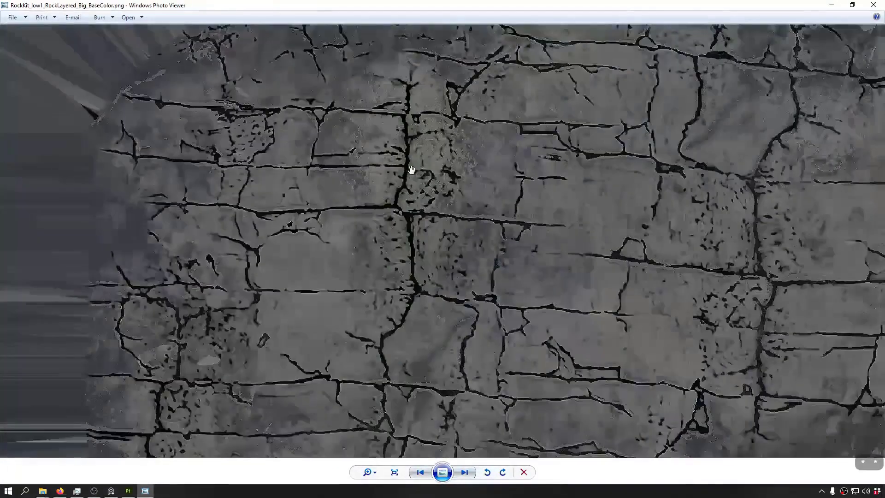
{"action": "scroll", "coordinate": [316, 280], "scroll_direction": "down", "scroll_amount": 5}
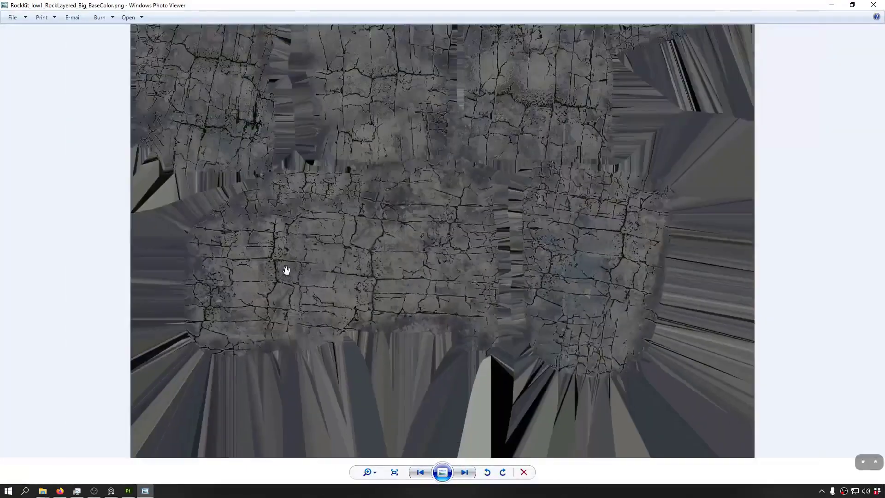
{"action": "scroll", "coordinate": [410, 241], "scroll_direction": "up", "scroll_amount": 2}
{"action": "scroll", "coordinate": [527, 190], "scroll_direction": "up", "scroll_amount": 1}
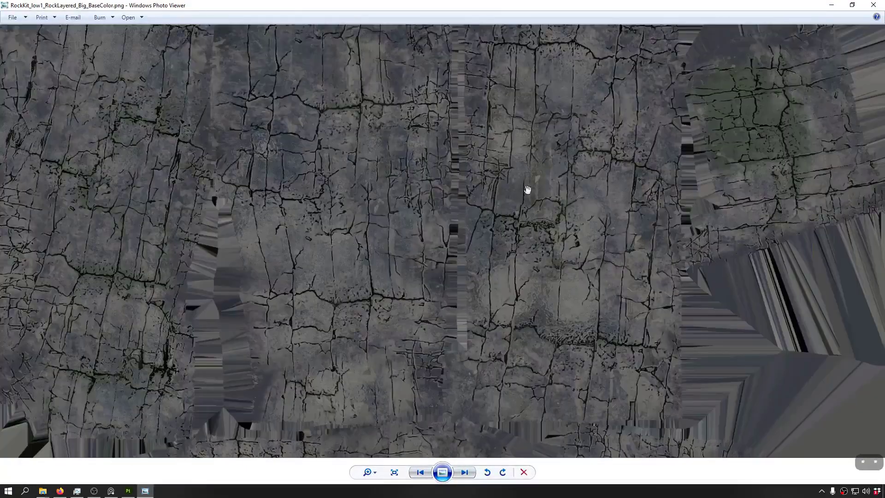
{"action": "scroll", "coordinate": [213, 198], "scroll_direction": "up", "scroll_amount": 1}
{"action": "scroll", "coordinate": [606, 308], "scroll_direction": "up", "scroll_amount": 1}
{"action": "scroll", "coordinate": [606, 308], "scroll_direction": "down", "scroll_amount": 1}
{"action": "scroll", "coordinate": [289, 237], "scroll_direction": "down", "scroll_amount": 3}
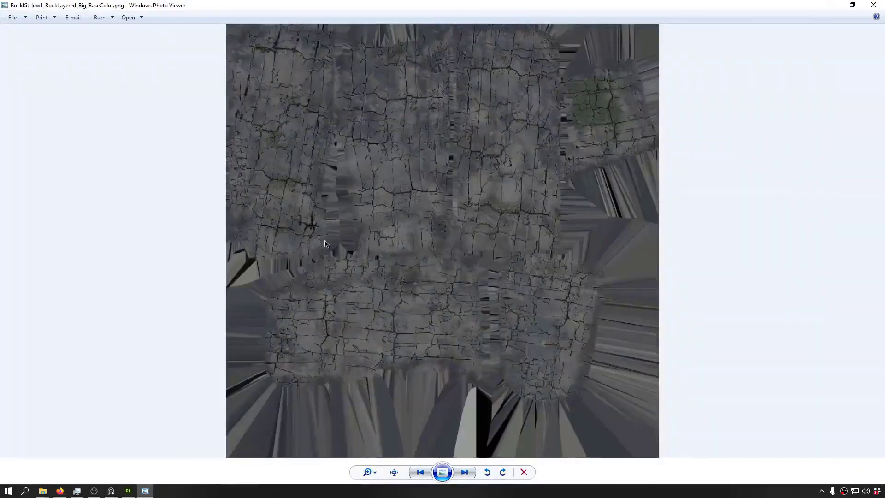
{"action": "key", "text": "alt+F4"}
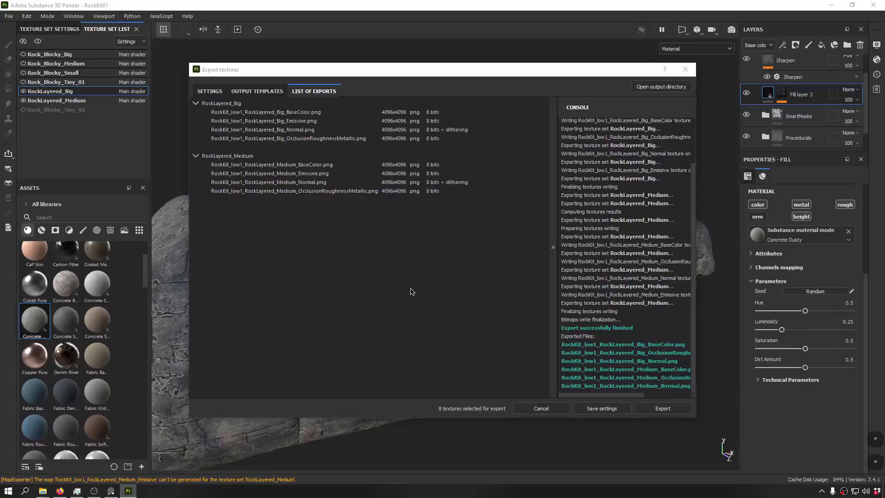
Step: Close the texture export and copy the collapsed Rock01 folder from RockLayered_Big
{"action": "left_click", "coordinate": [692, 73]}
{"action": "left_click_drag", "start_coordinate": [222, 259], "coordinate": [497, 198], "text": "alt"}
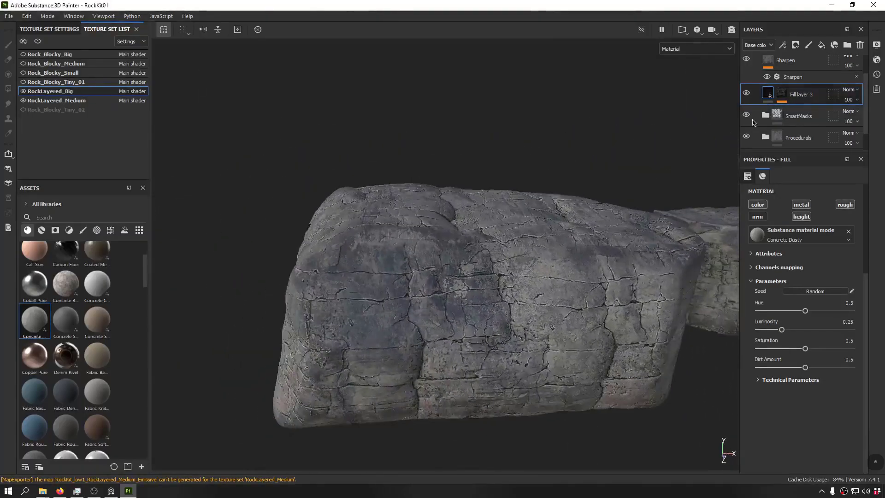
{"action": "scroll", "coordinate": [797, 92], "scroll_direction": "up", "scroll_amount": 1}
{"action": "left_click", "coordinate": [756, 66]}
{"action": "left_click", "coordinate": [809, 67]}
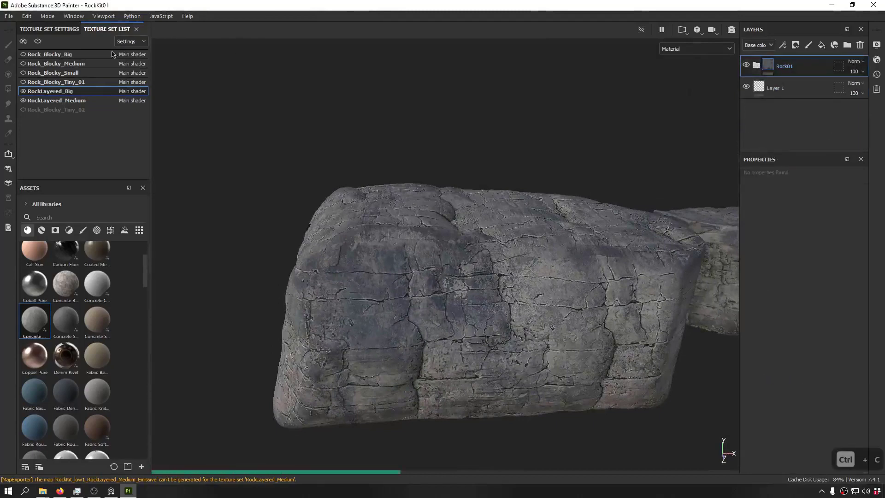
Step: Switch the view from the layered rocks to Rock_Blocky_Big alone and paste the copied Rock01 folder into its layer stack
{"action": "left_click", "coordinate": [23, 91]}
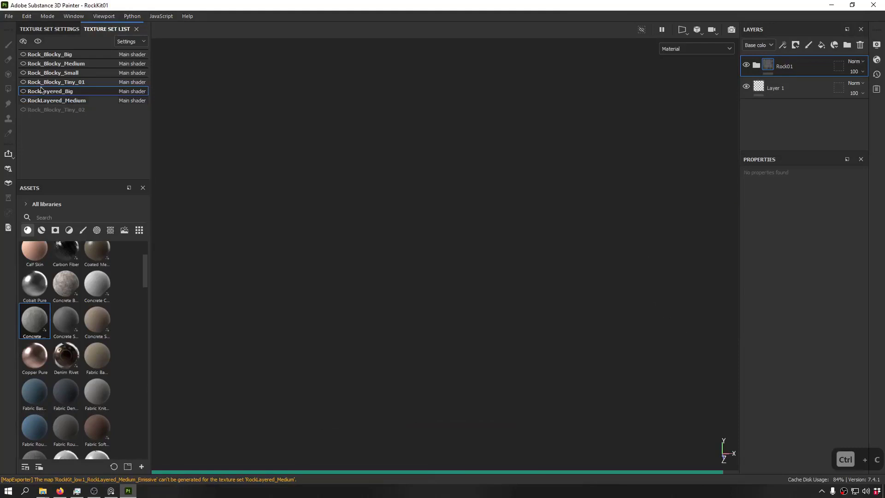
{"action": "left_click_drag", "start_coordinate": [25, 82], "coordinate": [22, 52]}
{"action": "left_click_drag", "start_coordinate": [358, 150], "coordinate": [497, 152], "text": "alt"}
{"action": "middle_click_drag", "start_coordinate": [498, 152], "coordinate": [429, 279], "text": "alt"}
{"action": "left_click_drag", "start_coordinate": [428, 279], "coordinate": [162, 141], "text": "alt"}
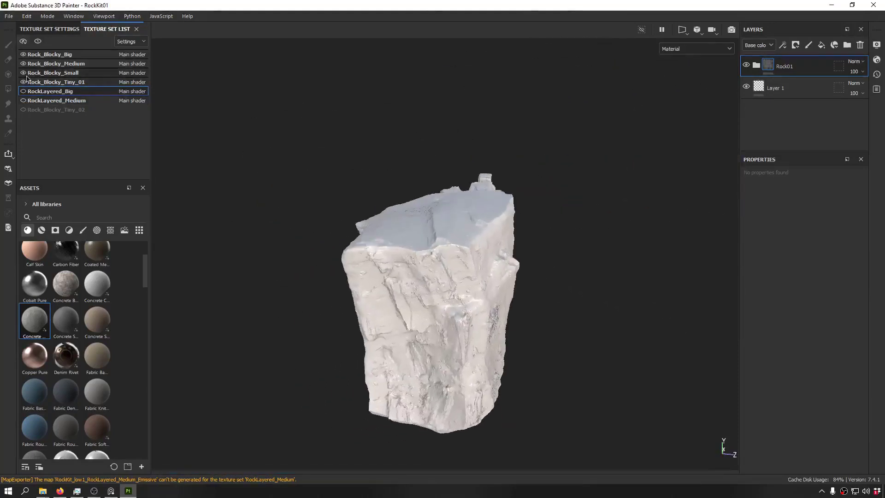
{"action": "left_click", "coordinate": [47, 56]}
{"action": "left_click_drag", "start_coordinate": [390, 212], "coordinate": [801, 84], "text": "alt"}
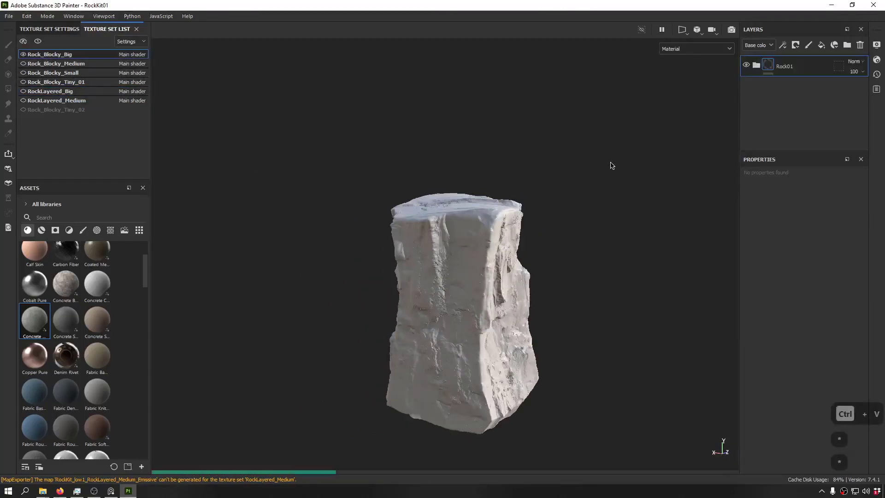
Step: Examine the pasted rock material on Rock_Blocky_Big from several sides, up close and under different lighting
{"action": "left_click_drag", "start_coordinate": [367, 184], "coordinate": [448, 210], "text": "alt"}
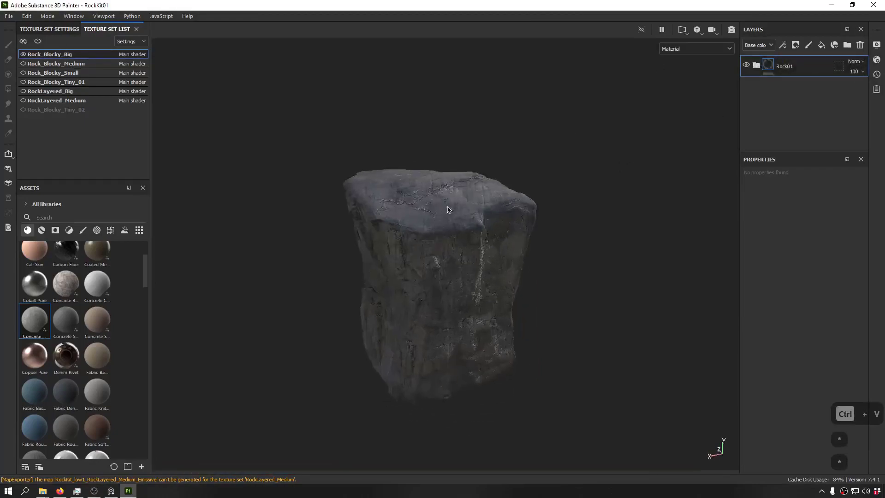
{"action": "scroll", "coordinate": [449, 209], "scroll_direction": "up", "scroll_amount": 5}
{"action": "left_click_drag", "start_coordinate": [365, 217], "coordinate": [555, 85], "text": "alt"}
{"action": "right_click_drag", "start_coordinate": [555, 85], "coordinate": [341, 369], "text": "shift"}
{"action": "middle_click_drag", "start_coordinate": [341, 369], "coordinate": [384, 250], "text": "alt"}
{"action": "scroll", "coordinate": [385, 250], "scroll_direction": "down", "scroll_amount": 3}
{"action": "scroll", "coordinate": [384, 250], "scroll_direction": "down", "scroll_amount": 5}
{"action": "left_click_drag", "start_coordinate": [386, 238], "coordinate": [599, 278], "text": "alt"}
{"action": "right_click_drag", "start_coordinate": [599, 277], "coordinate": [482, 301], "text": "shift"}
{"action": "scroll", "coordinate": [414, 214], "scroll_direction": "up", "scroll_amount": 8}
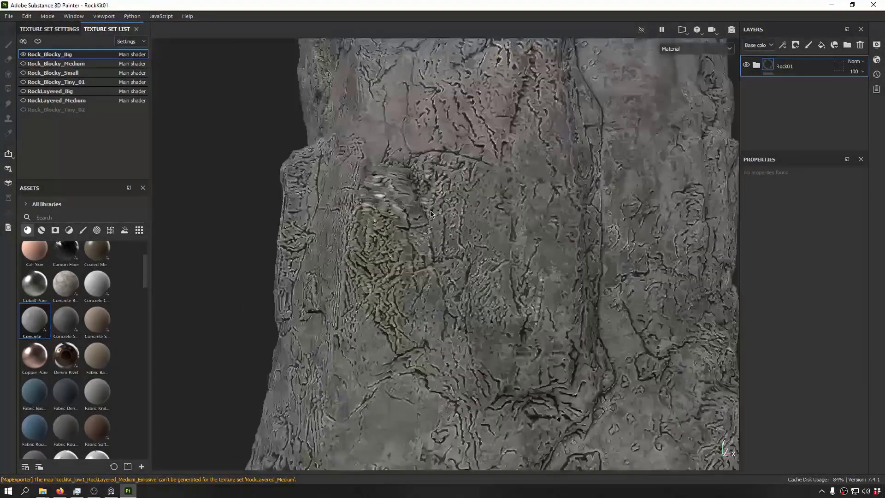
{"action": "left_click_drag", "start_coordinate": [328, 212], "coordinate": [648, 142], "text": "alt"}
{"action": "scroll", "coordinate": [414, 219], "scroll_direction": "down", "scroll_amount": 6}
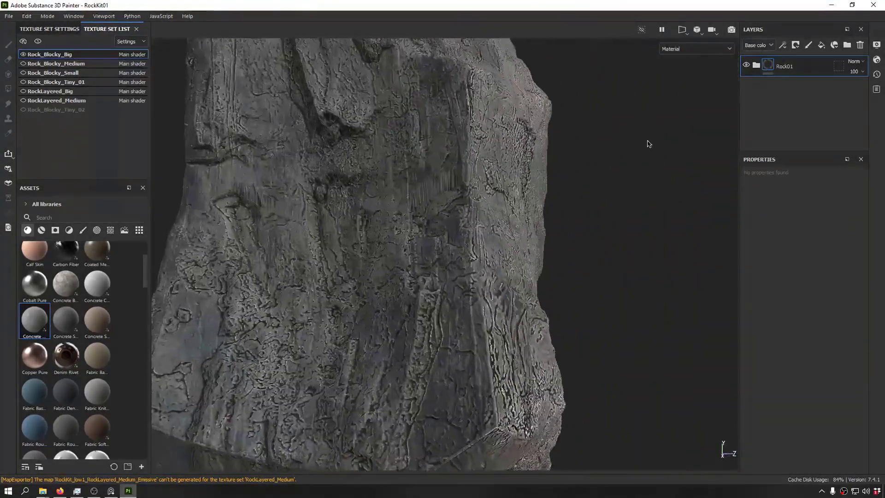
{"action": "left_click_drag", "start_coordinate": [406, 171], "coordinate": [475, 164], "text": "alt"}
{"action": "scroll", "coordinate": [475, 164], "scroll_direction": "up", "scroll_amount": 4}
{"action": "scroll", "coordinate": [475, 164], "scroll_direction": "down", "scroll_amount": 5}
{"action": "left_click_drag", "start_coordinate": [544, 269], "coordinate": [395, 250], "text": "alt"}
{"action": "scroll", "coordinate": [395, 251], "scroll_direction": "up", "scroll_amount": 5}
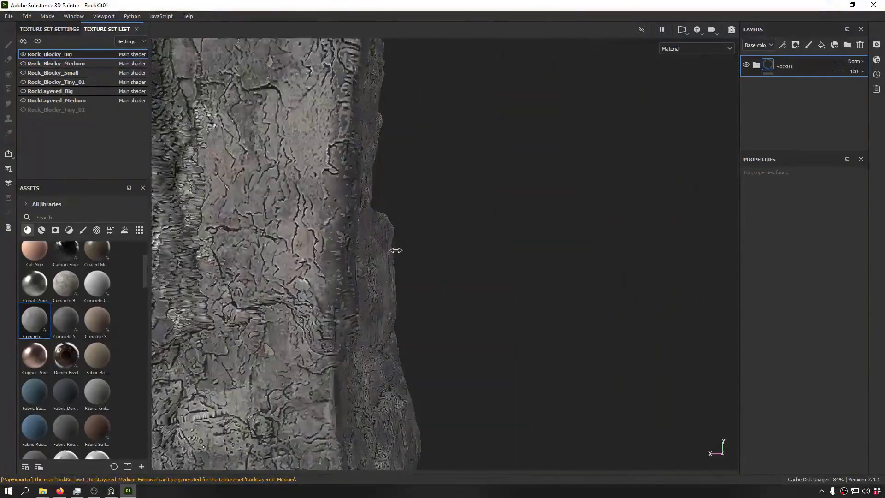
{"action": "right_click_drag", "start_coordinate": [395, 251], "coordinate": [678, 153], "text": "shift"}
Step: Move Fill layer 3 above the Sharpen layer in Rock_Blocky_Big's Rock01 folder and inspect the crevices up close
{"action": "left_click", "coordinate": [757, 68]}
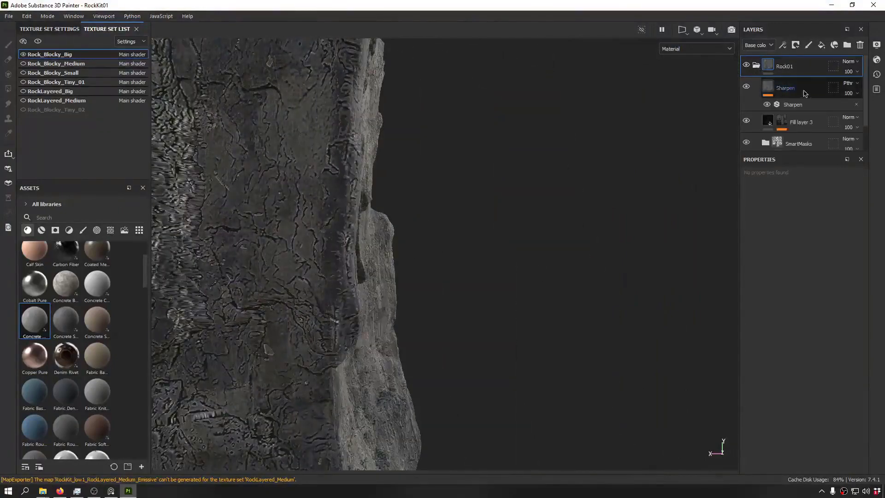
{"action": "left_click_drag", "start_coordinate": [816, 122], "coordinate": [817, 84]}
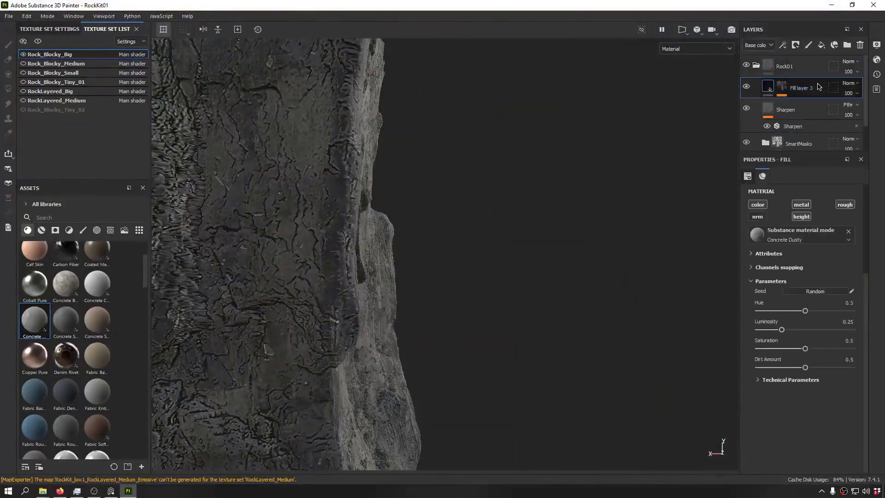
{"action": "left_click_drag", "start_coordinate": [396, 177], "coordinate": [438, 177], "text": "alt"}
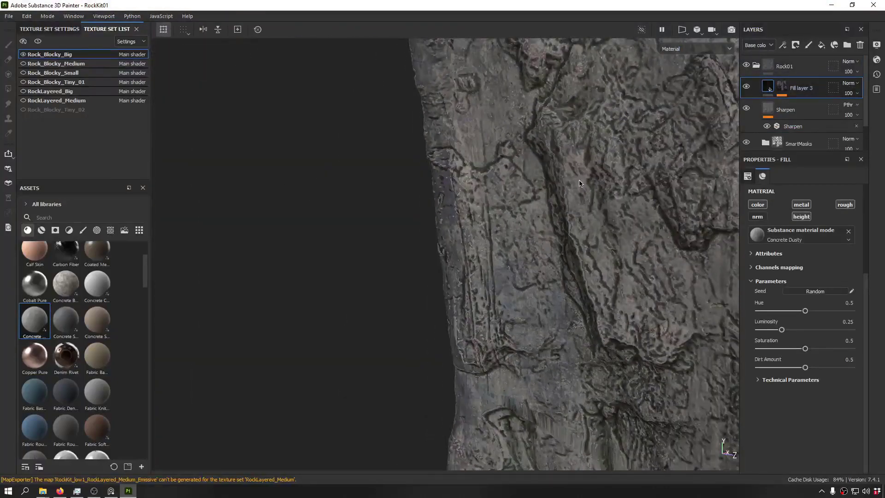
{"action": "right_click_drag", "start_coordinate": [437, 177], "coordinate": [483, 178], "text": "shift"}
{"action": "left_click_drag", "start_coordinate": [484, 178], "coordinate": [258, 229], "text": "alt"}
{"action": "scroll", "coordinate": [415, 203], "scroll_direction": "down", "scroll_amount": 5}
{"action": "left_click_drag", "start_coordinate": [493, 230], "coordinate": [583, 218], "text": "alt"}
{"action": "scroll", "coordinate": [403, 221], "scroll_direction": "up", "scroll_amount": 6}
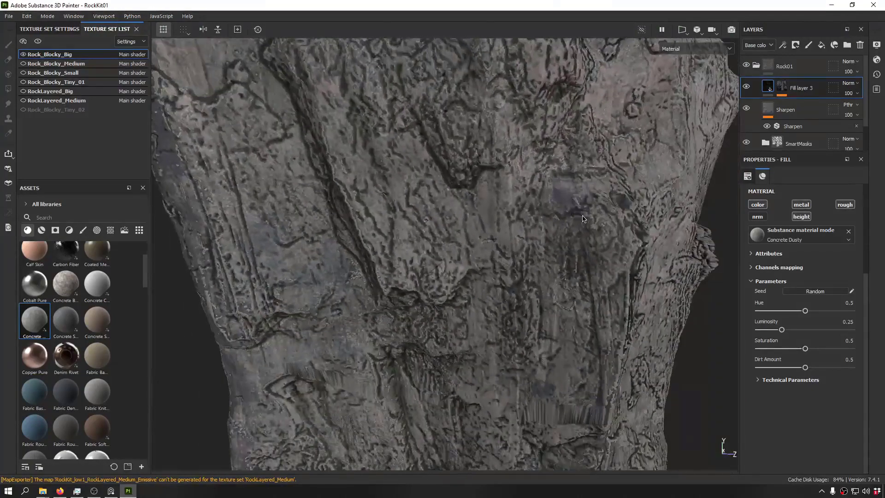
{"action": "left_click_drag", "start_coordinate": [531, 193], "coordinate": [599, 175], "text": "alt"}
Step: Compare Rock_Blocky_Big with the upper Levels effect of Fill layer 3's mask turned off and on
{"action": "left_click", "coordinate": [782, 88]}
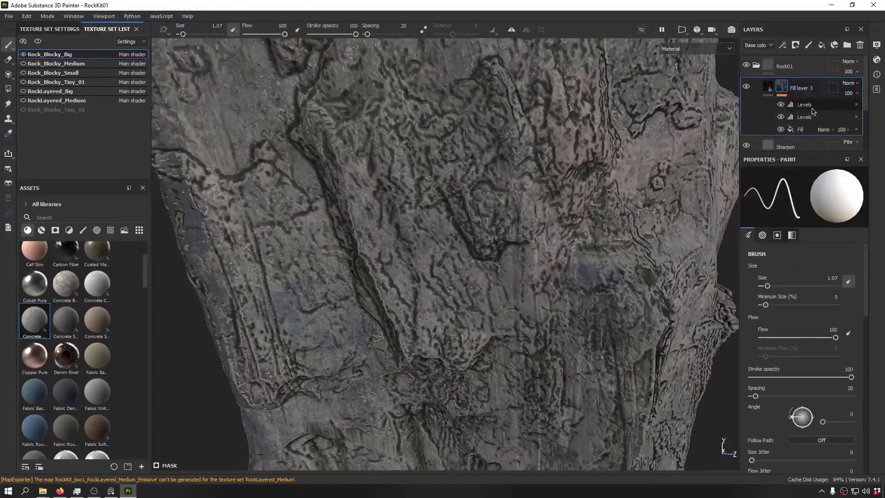
{"action": "left_click", "coordinate": [781, 105]}
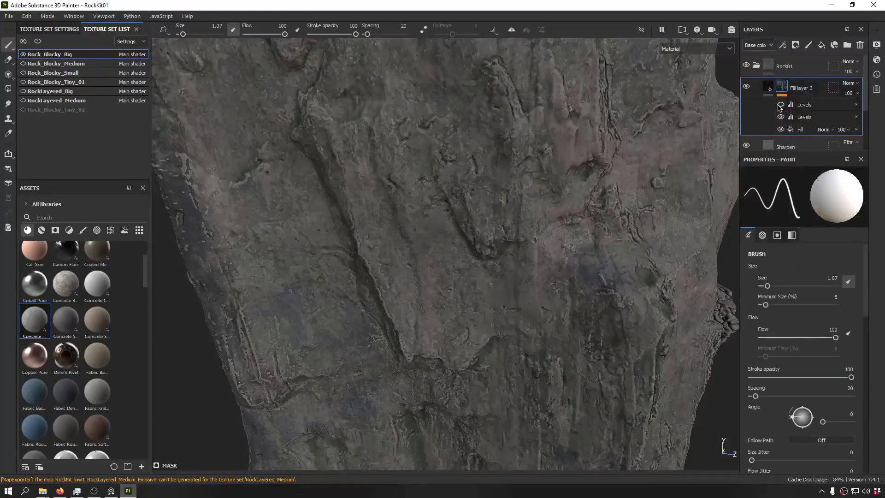
{"action": "left_click", "coordinate": [780, 106]}
Step: Raise the input white point of the upper Levels effect in Fill layer 3's mask to about 0.71 on Rock_Blocky_Big
{"action": "left_click", "coordinate": [804, 105]}
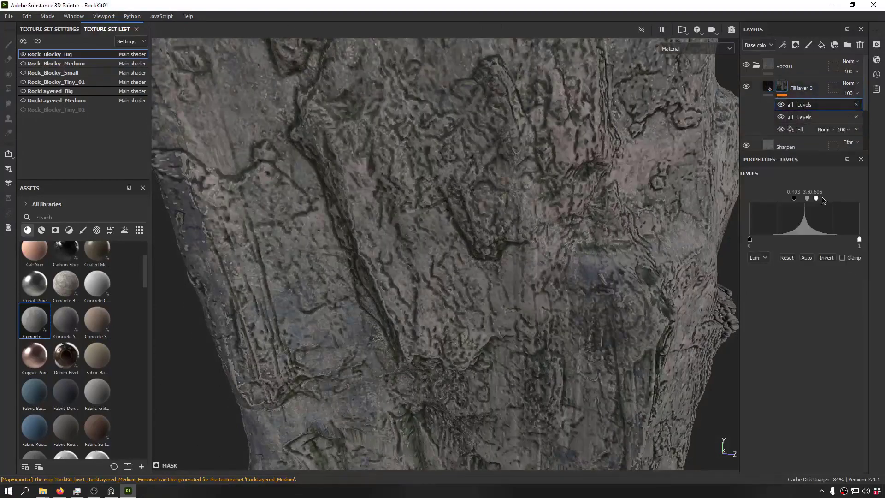
{"action": "mouse_move", "coordinate": [818, 201]}
{"action": "left_mouse_down"}
{"action": "mouse_move", "coordinate": [856, 203]}
{"action": "mouse_move", "coordinate": [831, 207]}
{"action": "left_mouse_up"}
{"action": "left_click_drag", "start_coordinate": [586, 189], "coordinate": [470, 167], "text": "alt"}
{"action": "right_click_drag", "start_coordinate": [470, 167], "coordinate": [407, 168], "text": "shift"}
{"action": "left_click_drag", "start_coordinate": [407, 167], "coordinate": [397, 249], "text": "alt"}
{"action": "scroll", "coordinate": [398, 248], "scroll_direction": "down", "scroll_amount": 5}
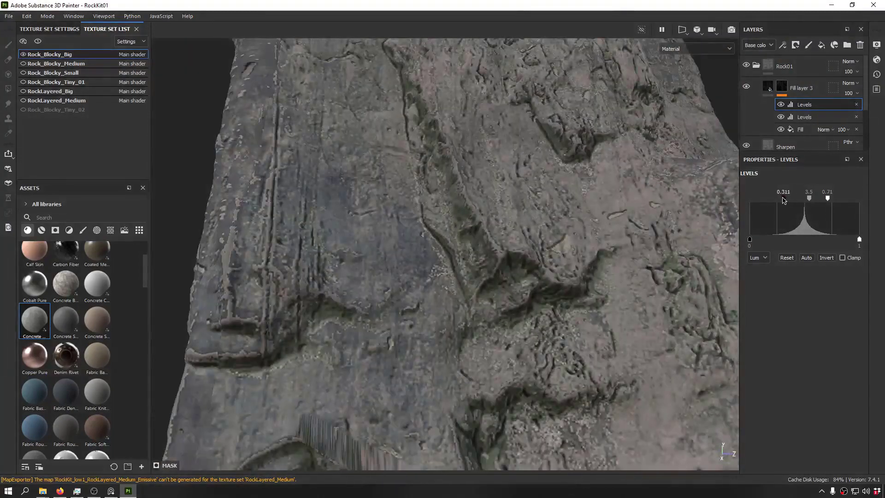
Step: Refine the upper Levels effect on Rock_Blocky_Big to a black input of 0.403 and a white input of 0.689, and check the rock
{"action": "left_click_drag", "start_coordinate": [783, 201], "coordinate": [825, 199]}
{"action": "key", "text": "ctrl+z"}
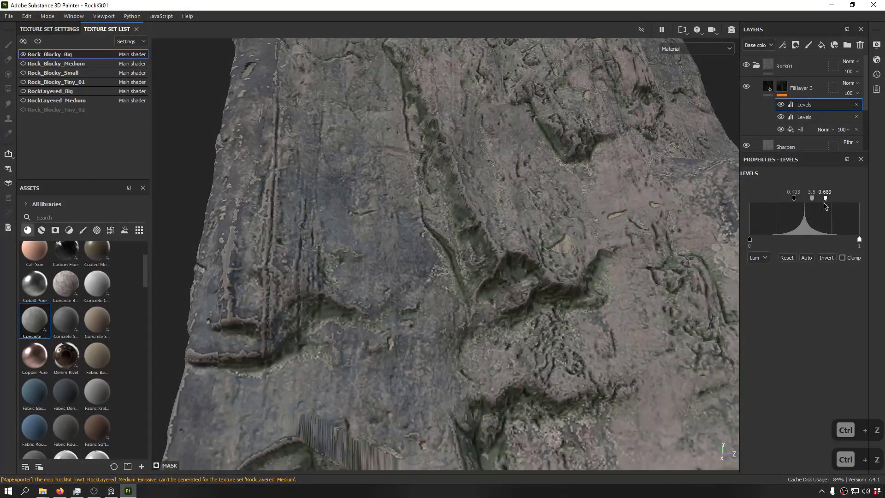
{"action": "scroll", "coordinate": [539, 258], "scroll_direction": "down", "scroll_amount": 8}
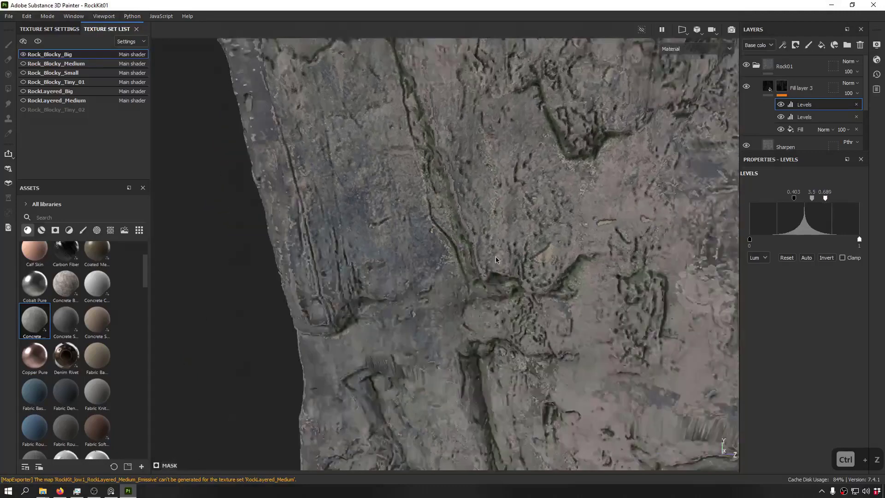
{"action": "left_click_drag", "start_coordinate": [540, 259], "coordinate": [161, 160], "text": "alt"}
{"action": "scroll", "coordinate": [572, 198], "scroll_direction": "up", "scroll_amount": 6}
{"action": "scroll", "coordinate": [515, 231], "scroll_direction": "down", "scroll_amount": 6}
{"action": "scroll", "coordinate": [161, 160], "scroll_direction": "up", "scroll_amount": 4}
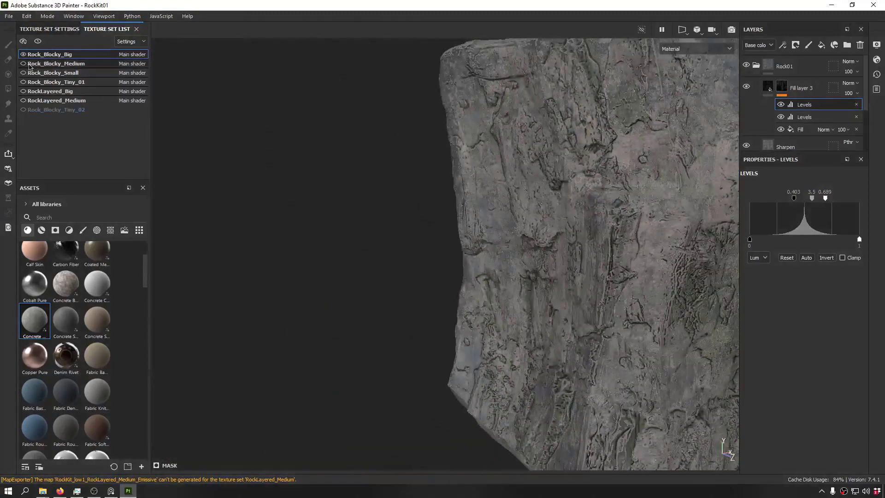
Step: Copy the Rock01 folder, show Rock_Blocky_Medium, Rock_Blocky_Small and Rock_Blocky_Tiny_01, and make Rock_Blocky_Medium the active texture set
{"action": "left_click", "coordinate": [757, 66]}
{"action": "left_click", "coordinate": [800, 66]}
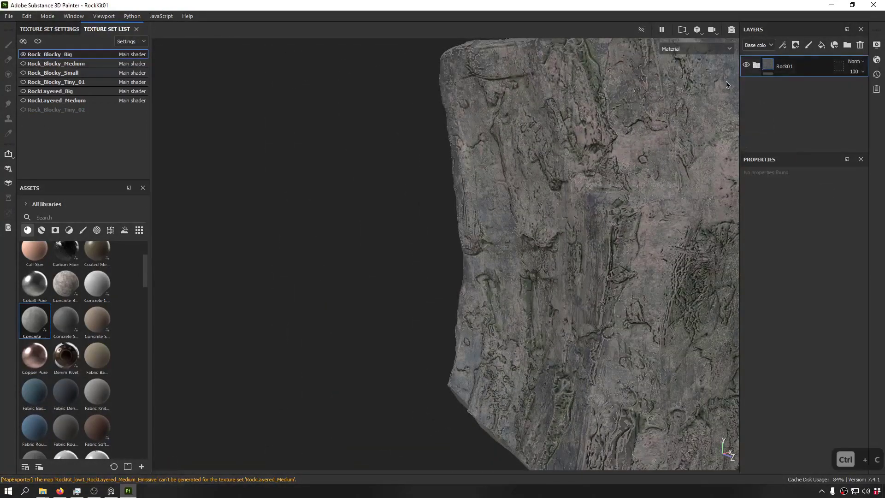
{"action": "left_click", "coordinate": [23, 64]}
{"action": "left_click", "coordinate": [23, 73]}
{"action": "left_click", "coordinate": [24, 82]}
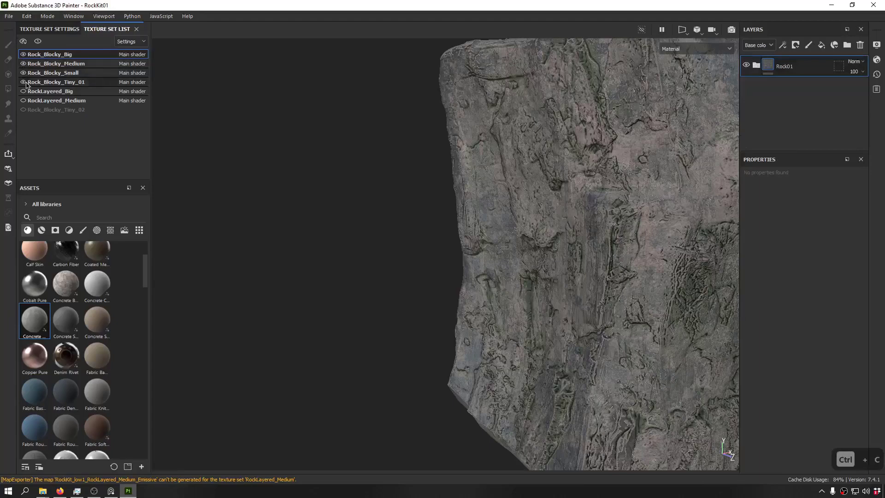
{"action": "left_click", "coordinate": [91, 62]}
{"action": "scroll", "coordinate": [476, 161], "scroll_direction": "down", "scroll_amount": 6}
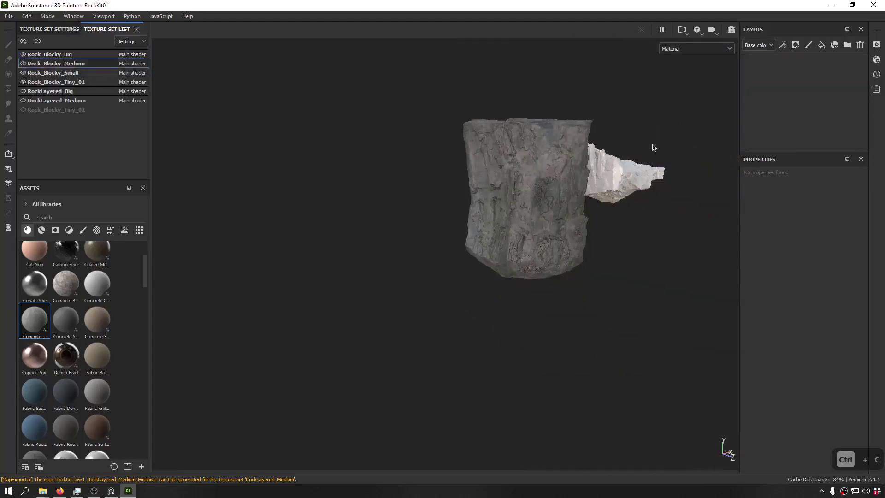
{"action": "left_click_drag", "start_coordinate": [645, 146], "coordinate": [400, 244], "text": "alt"}
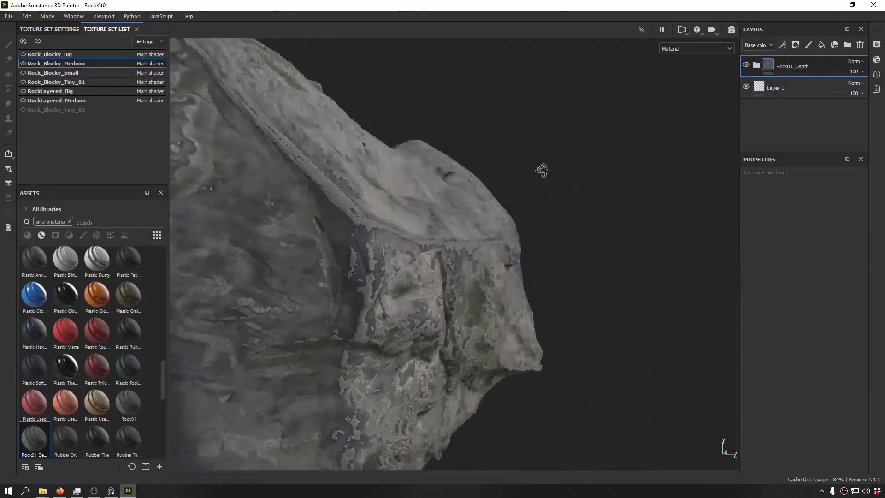
Step: Examine the Rock01_Depth material on Rock_Blocky_Medium from several sides and up close
{"action": "left_click_drag", "start_coordinate": [541, 170], "coordinate": [634, 208], "text": "alt"}
{"action": "scroll", "coordinate": [352, 247], "scroll_direction": "down", "scroll_amount": 5}
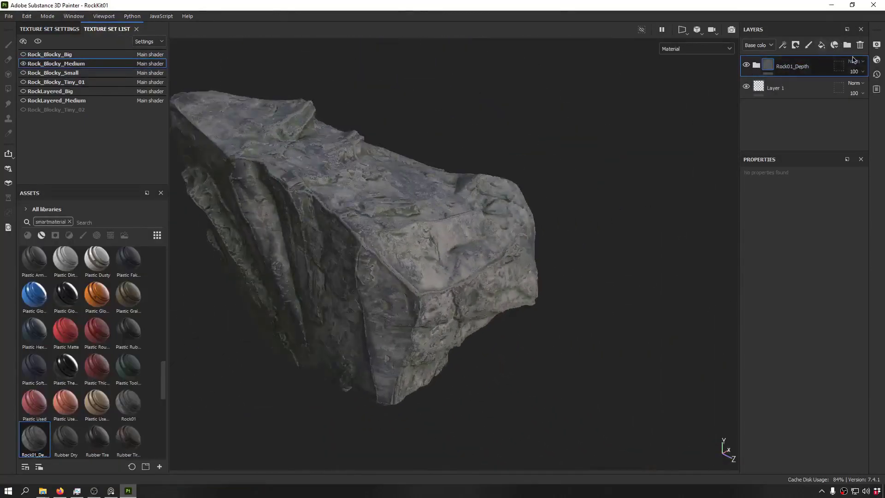
{"action": "left_click_drag", "start_coordinate": [337, 202], "coordinate": [617, 239], "text": "alt"}
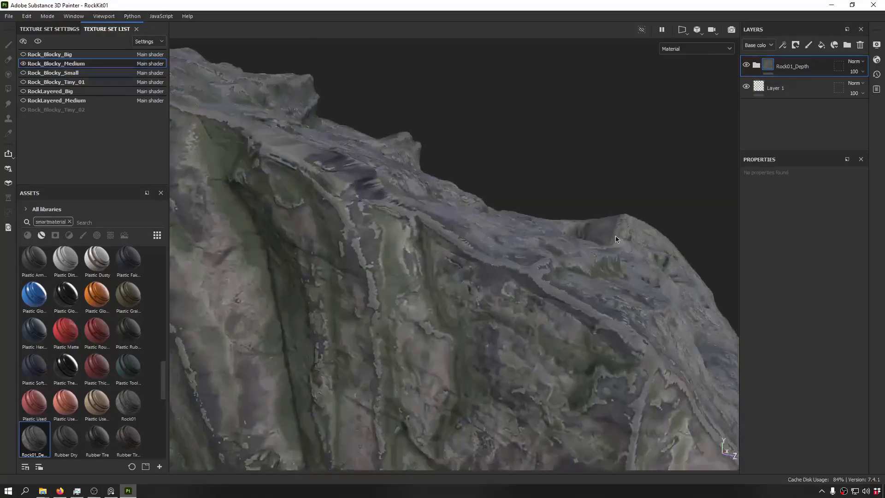
{"action": "right_click_drag", "start_coordinate": [618, 239], "coordinate": [572, 272], "text": "alt"}
{"action": "left_click_drag", "start_coordinate": [571, 272], "coordinate": [710, 117], "text": "alt"}
Step: Expand the Rock01_Depth folder and adjust the white input of the upper Levels effect in Fill layer 3's mask
{"action": "left_click", "coordinate": [757, 66]}
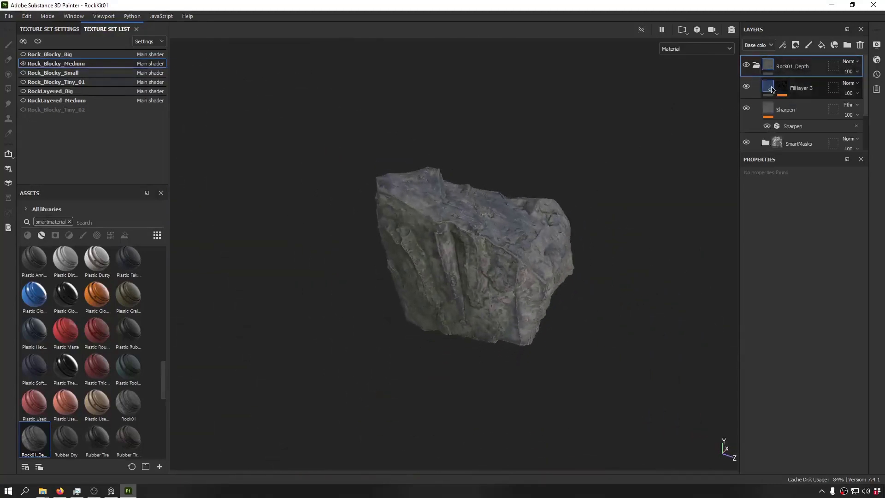
{"action": "left_click", "coordinate": [769, 87]}
{"action": "scroll", "coordinate": [465, 196], "scroll_direction": "up", "scroll_amount": 5}
{"action": "left_click_drag", "start_coordinate": [462, 226], "coordinate": [498, 177], "text": "alt"}
{"action": "left_click", "coordinate": [782, 86]}
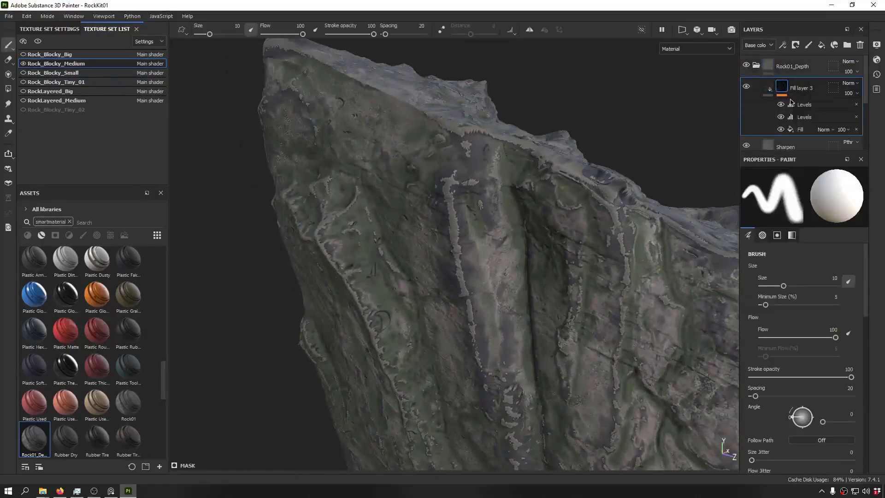
{"action": "left_click", "coordinate": [804, 106]}
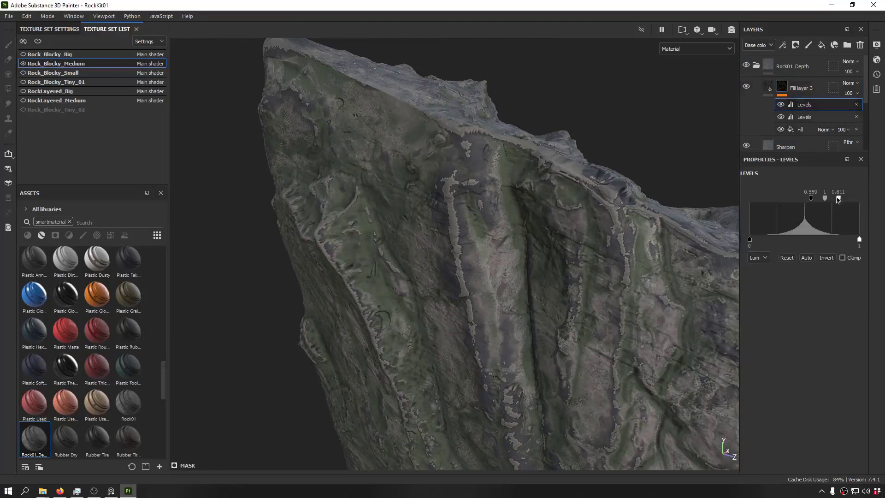
{"action": "left_click_drag", "start_coordinate": [864, 208], "coordinate": [855, 217]}
{"action": "left_click_drag", "start_coordinate": [682, 231], "coordinate": [613, 239], "text": "alt"}
{"action": "right_click_drag", "start_coordinate": [613, 240], "coordinate": [543, 230], "text": "alt"}
{"action": "left_click_drag", "start_coordinate": [543, 230], "coordinate": [470, 210], "text": "alt"}
{"action": "right_click_drag", "start_coordinate": [470, 209], "coordinate": [486, 210], "text": "alt"}
Step: Undo the last change and set the upper Levels effect on Rock_Blocky_Medium to a white input of 0.861 and a midtone of 0.948
{"action": "key", "text": "ctrl+z"}
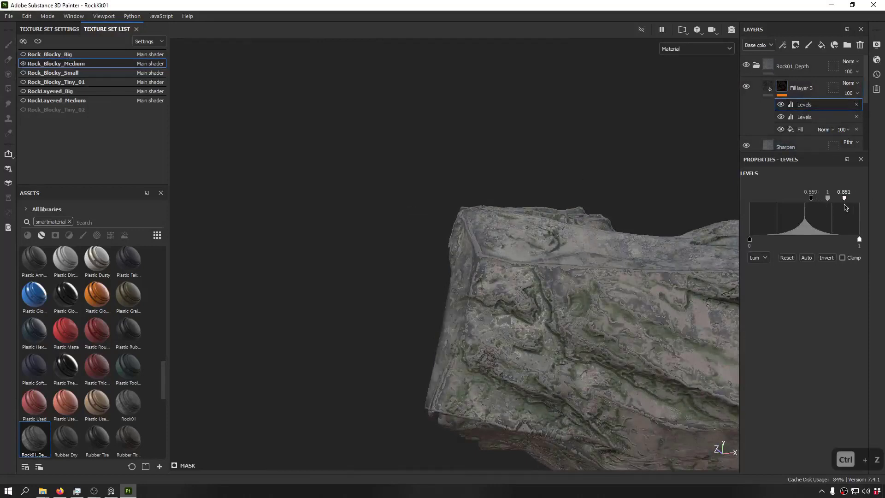
{"action": "left_click_drag", "start_coordinate": [830, 200], "coordinate": [836, 201]}
{"action": "middle_click_drag", "start_coordinate": [581, 175], "coordinate": [496, 158], "text": "alt"}
{"action": "left_click_drag", "start_coordinate": [496, 158], "coordinate": [456, 160], "text": "alt"}
{"action": "scroll", "coordinate": [561, 183], "scroll_direction": "down", "scroll_amount": 4}
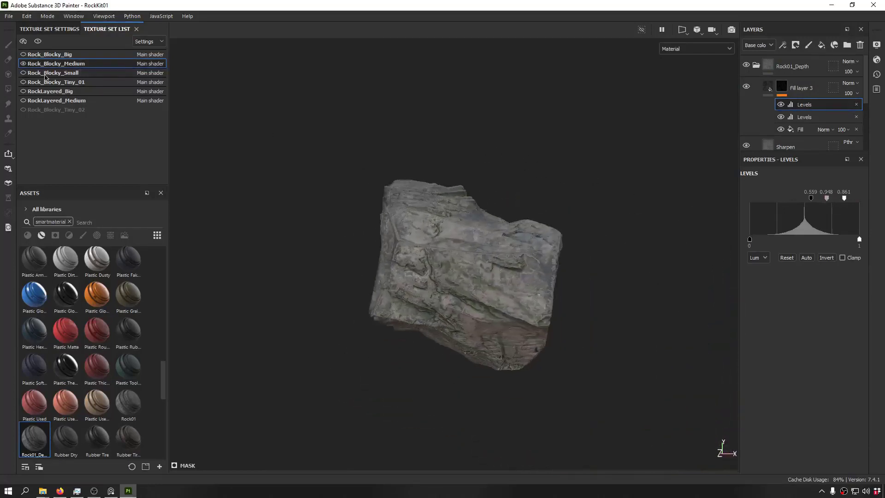
Step: Show only Rock_Blocky_Small and Rock_Blocky_Tiny_01 and try to apply the Rock01_Depth smart material to their rocks
{"action": "left_click", "coordinate": [24, 65]}
{"action": "left_click", "coordinate": [24, 74], "text": "ctrl"}
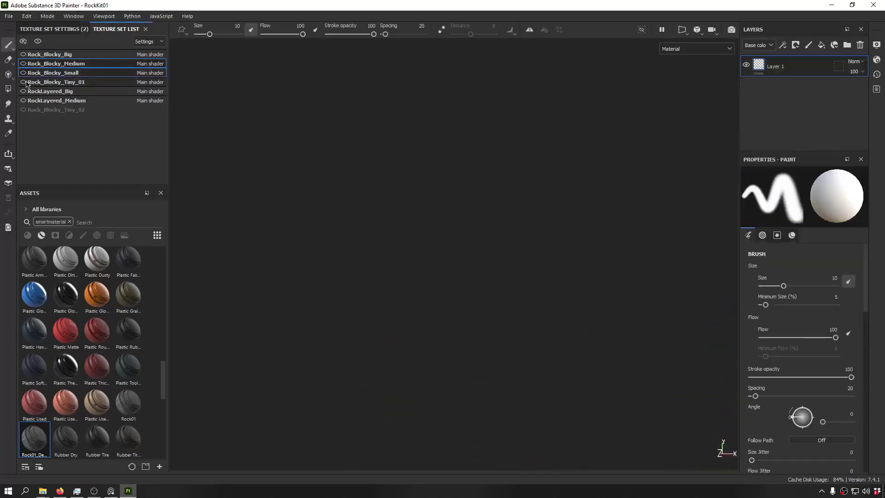
{"action": "left_click", "coordinate": [23, 82]}
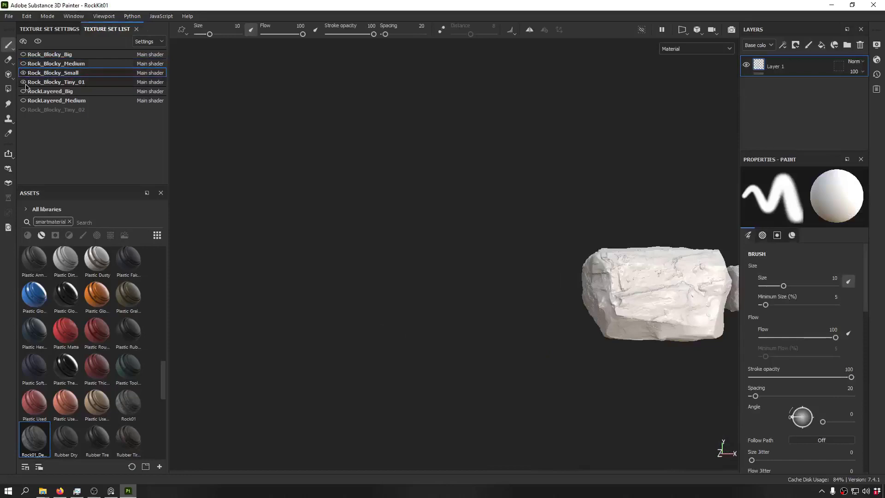
{"action": "key", "text": "f"}
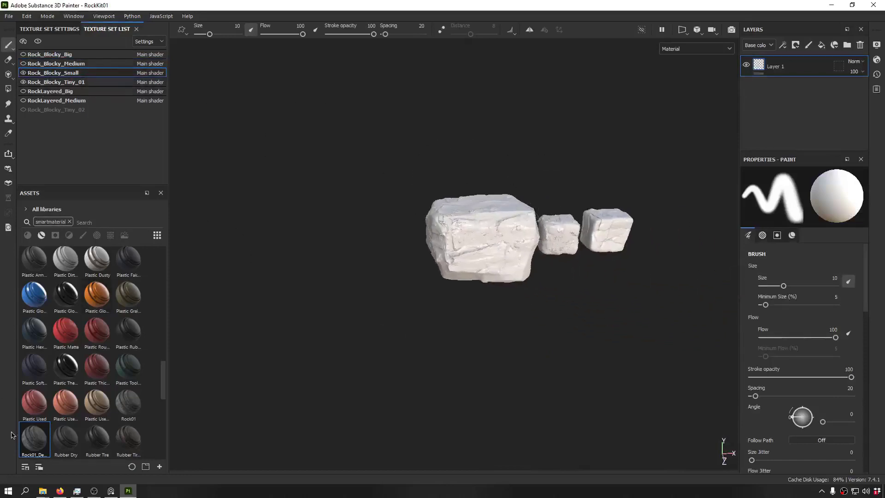
{"action": "left_click_drag", "start_coordinate": [28, 442], "coordinate": [508, 223]}
{"action": "left_click_drag", "start_coordinate": [27, 446], "coordinate": [556, 223]}
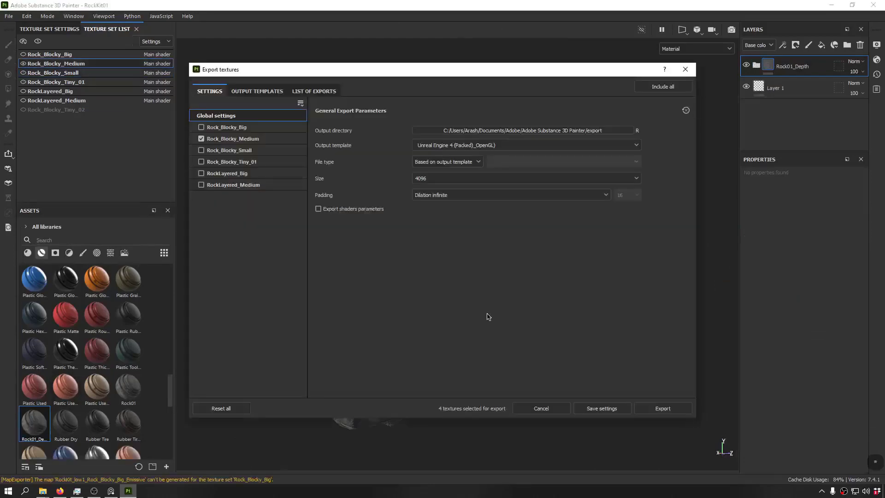
Step: Export the Rock_Blocky_Medium textures at the texture set's own size of 2048x2048 with the Unreal Engine 4 (Packed)_OpenGL template
{"action": "left_click_drag", "start_coordinate": [441, 72], "coordinate": [547, 64]}
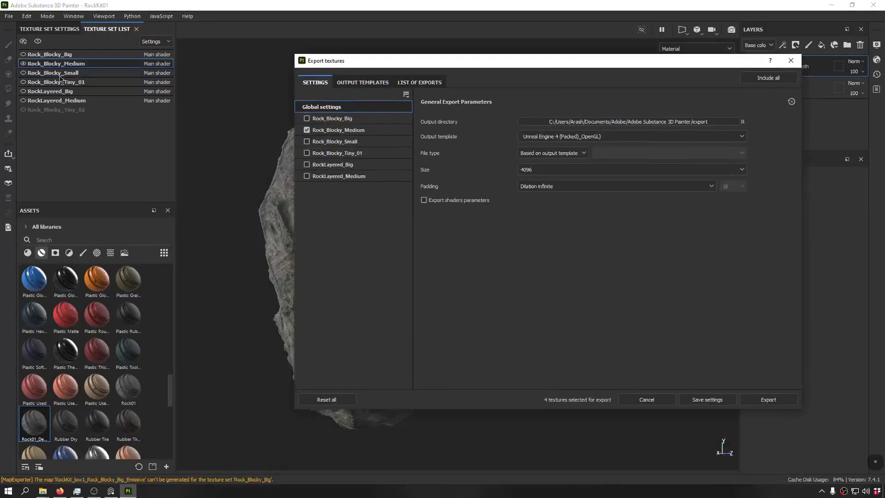
{"action": "left_click", "coordinate": [614, 174]}
{"action": "left_click", "coordinate": [534, 240]}
{"action": "left_click_drag", "start_coordinate": [531, 68], "coordinate": [358, 68]}
{"action": "left_click", "coordinate": [600, 399]}
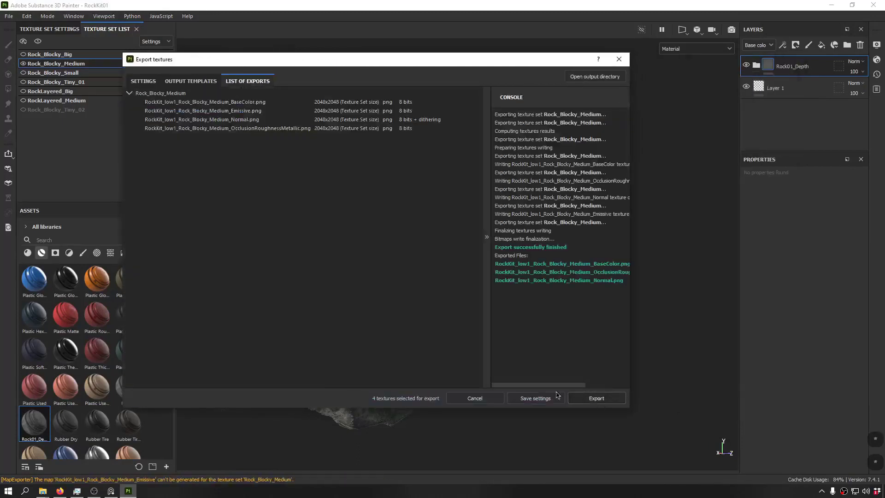
{"action": "left_click", "coordinate": [619, 59]}
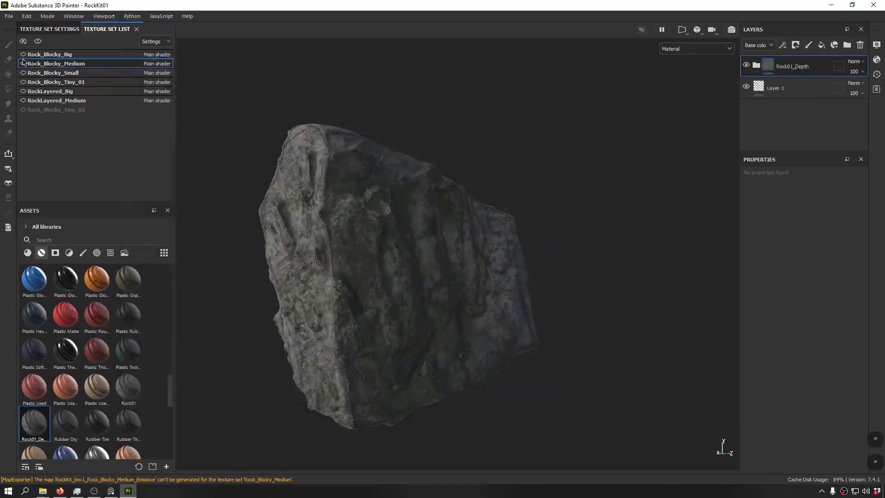
Step: Hide Rock_Blocky_Medium, show and activate Rock_Blocky_Small, and apply the Rock01_Depth smart material to it
{"action": "left_click", "coordinate": [23, 64]}
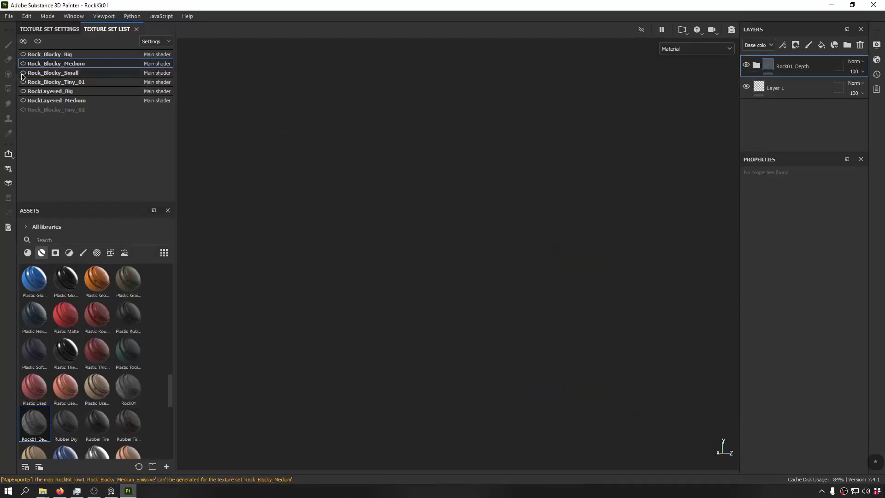
{"action": "left_click", "coordinate": [23, 73]}
{"action": "left_click", "coordinate": [51, 74]}
{"action": "left_click_drag", "start_coordinate": [52, 422], "coordinate": [381, 259]}
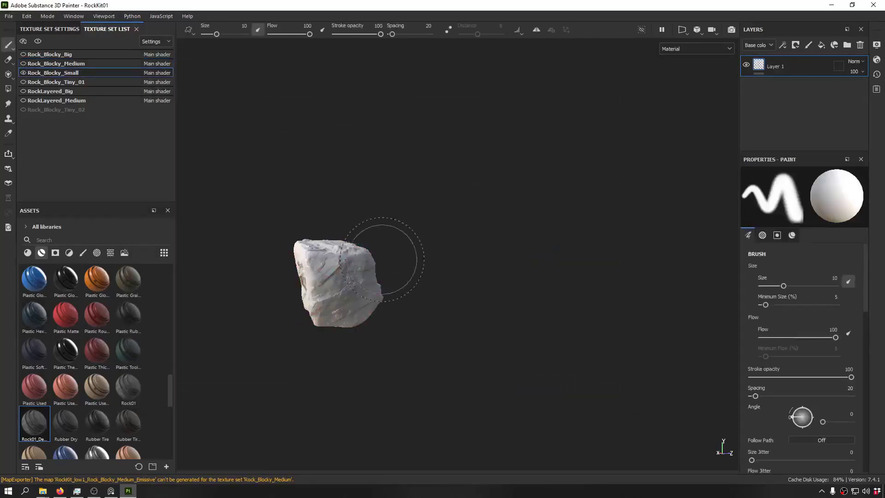
{"action": "left_click_drag", "start_coordinate": [331, 318], "coordinate": [458, 282]}
{"action": "middle_click_drag", "start_coordinate": [458, 282], "coordinate": [335, 294], "text": "alt"}
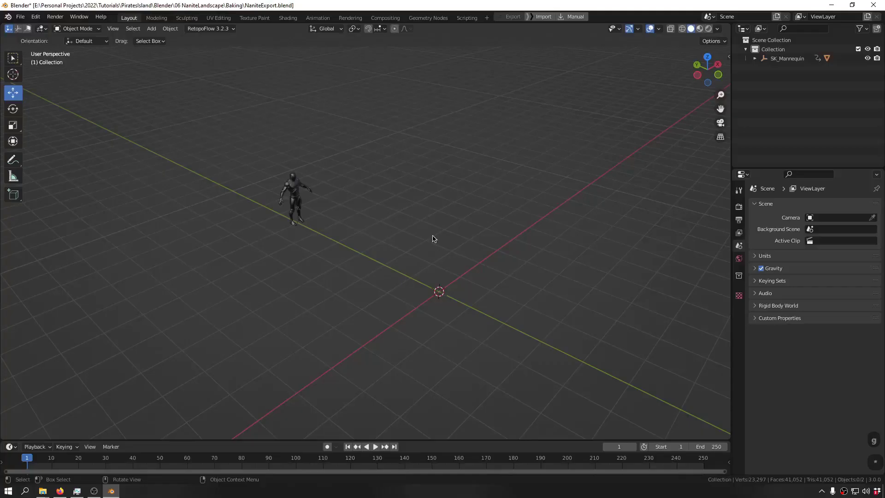
Step: Switch to Blender and import Beach_Low.fbx from the Baking folder into the NaniteExport scene
{"action": "middle_click_drag", "start_coordinate": [433, 238], "coordinate": [436, 239]}
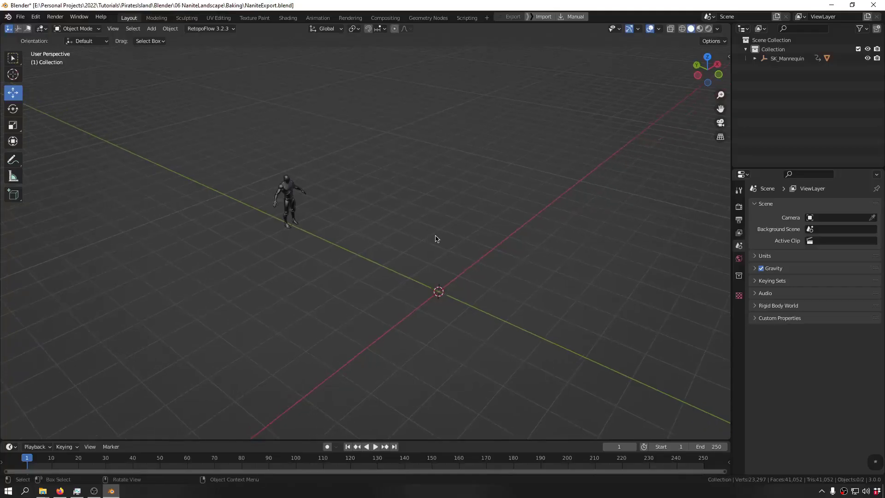
{"action": "key", "text": "q"}
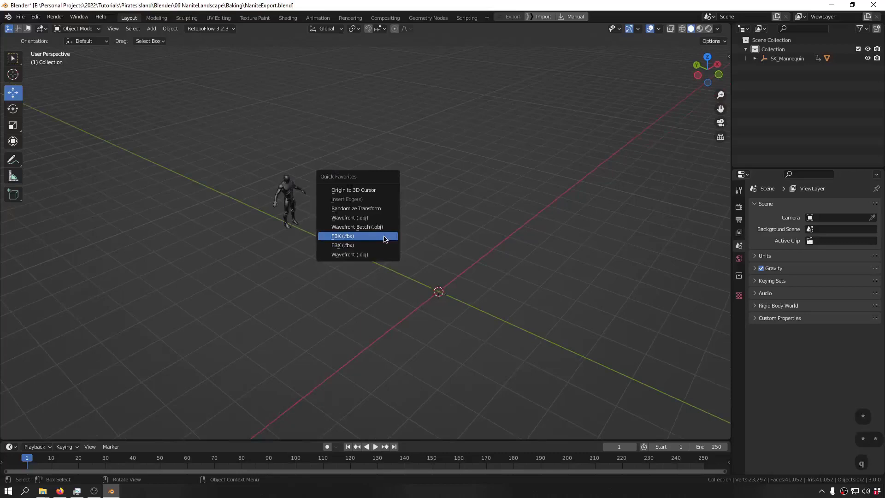
{"action": "left_click", "coordinate": [385, 238]}
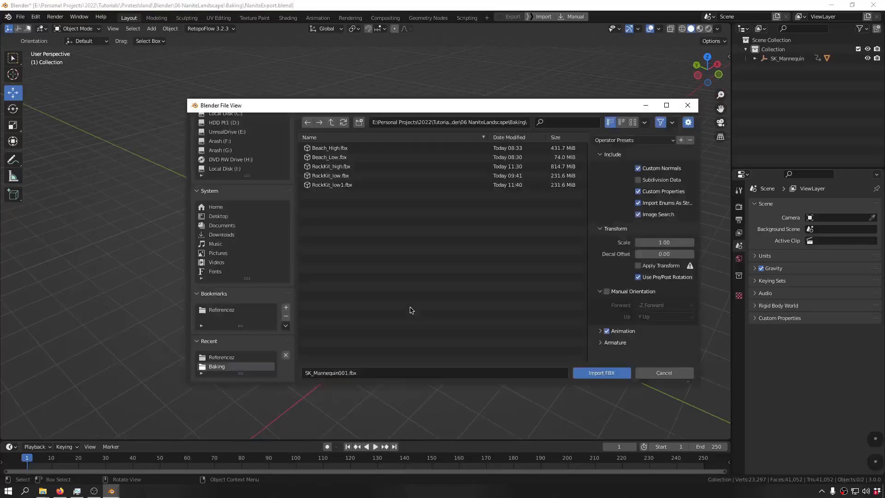
{"action": "left_click", "coordinate": [336, 185]}
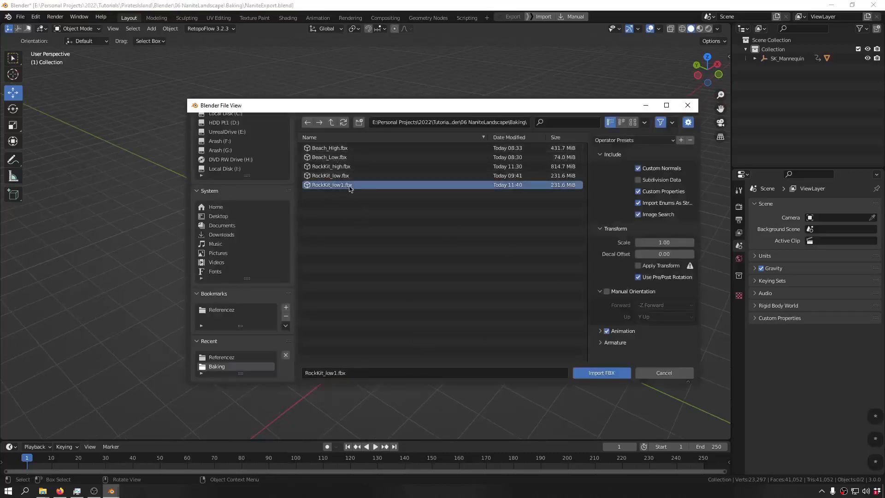
{"action": "left_click", "coordinate": [335, 159]}
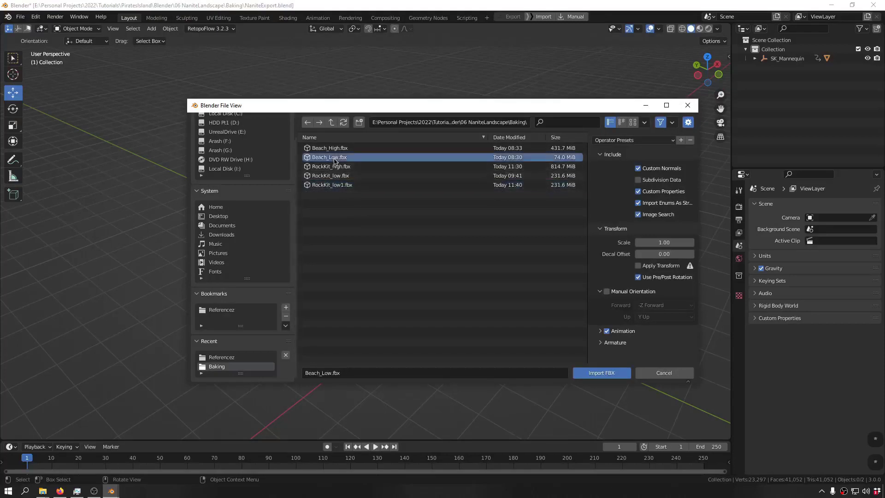
{"action": "double_click", "coordinate": [336, 158]}
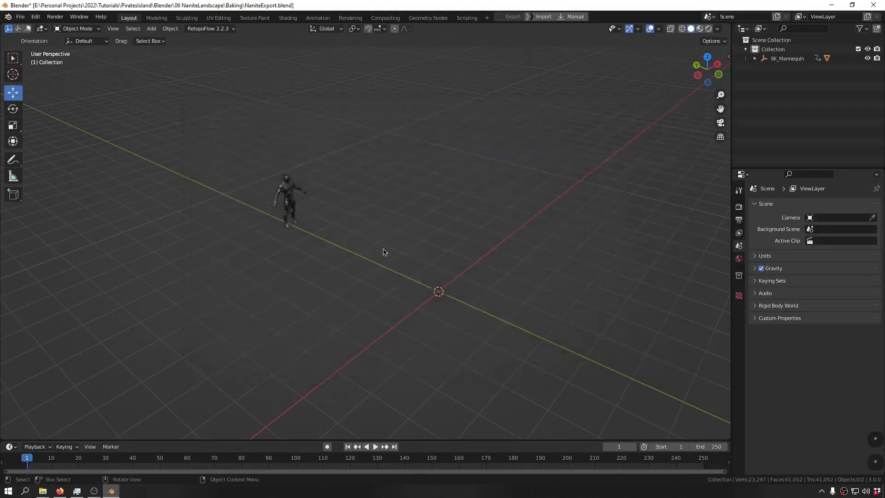
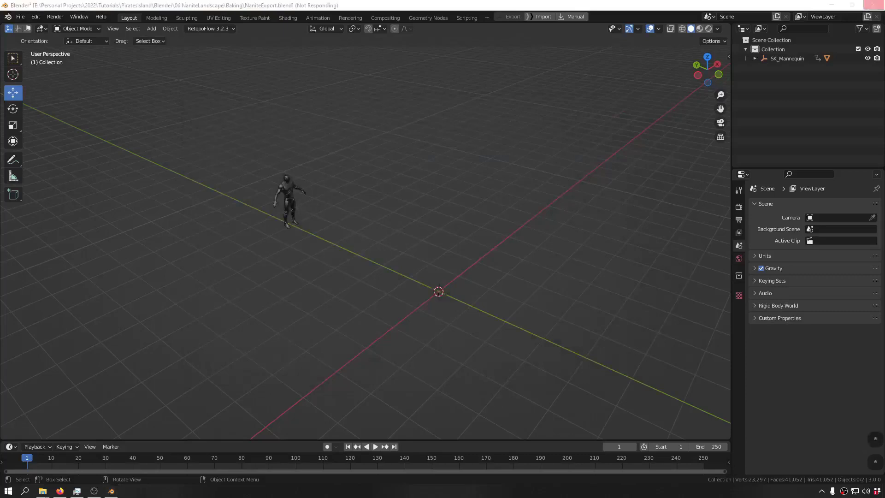
Step: Look over the imported beach pieces and select the large SM_Beach_8x8_02 tile
{"action": "scroll", "coordinate": [396, 459], "scroll_direction": "down", "scroll_amount": 6}
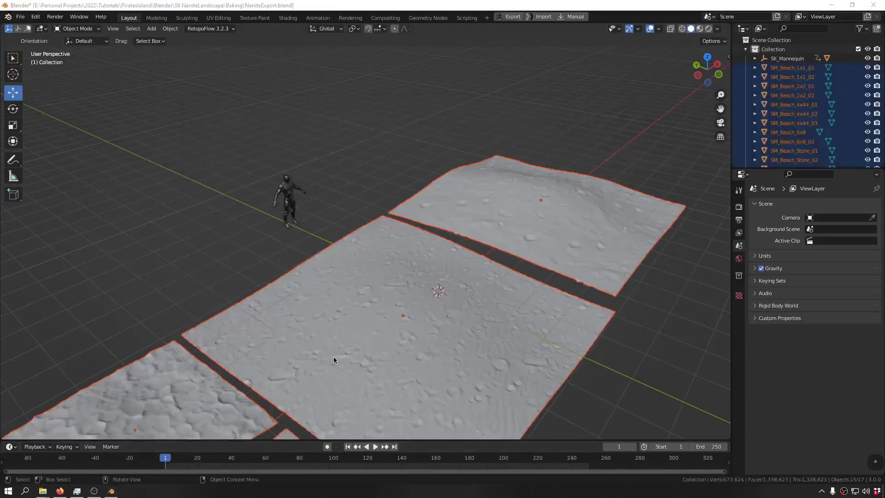
{"action": "middle_click_drag", "start_coordinate": [381, 341], "coordinate": [411, 343]}
{"action": "left_click", "coordinate": [388, 251]}
{"action": "scroll", "coordinate": [388, 250], "scroll_direction": "down", "scroll_amount": 1}
{"action": "scroll", "coordinate": [368, 259], "scroll_direction": "down", "scroll_amount": 2}
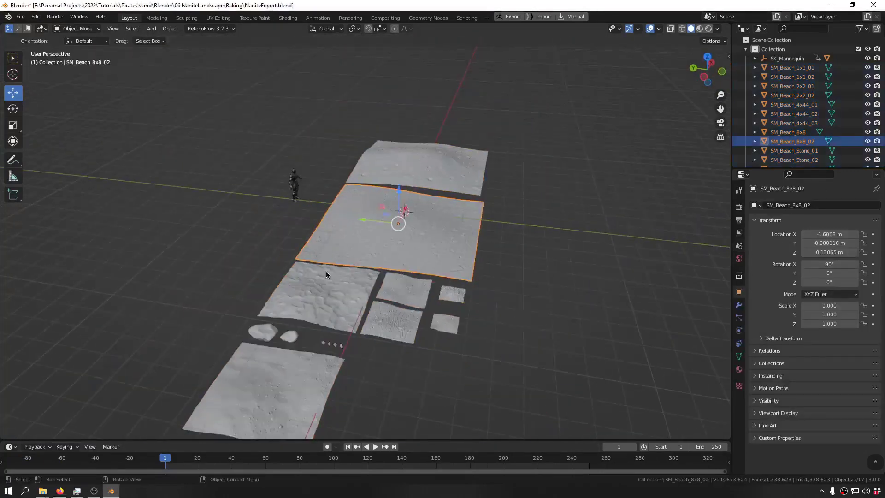
Step: Check the material of SM_Beach_4x44_01, and move all the beach pieces along Y, clear of the world origin
{"action": "left_click", "coordinate": [326, 272]}
{"action": "left_click", "coordinate": [739, 369]}
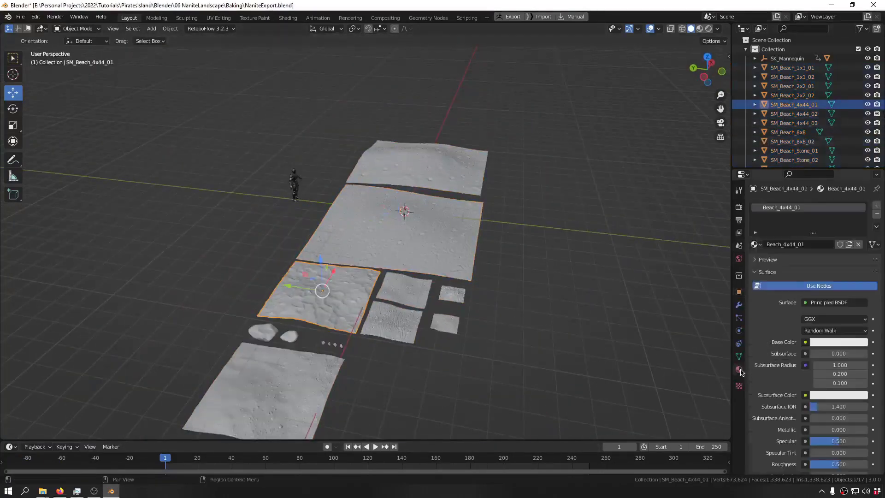
{"action": "middle_click_drag", "start_coordinate": [465, 152], "coordinate": [476, 232]}
{"action": "scroll", "coordinate": [476, 232], "scroll_direction": "down", "scroll_amount": 4}
{"action": "left_click_drag", "start_coordinate": [546, 110], "coordinate": [404, 399]}
{"action": "left_click_drag", "start_coordinate": [417, 263], "coordinate": [518, 265]}
{"action": "key", "text": "alt+a"}
{"action": "middle_click_drag", "start_coordinate": [518, 260], "coordinate": [569, 278]}
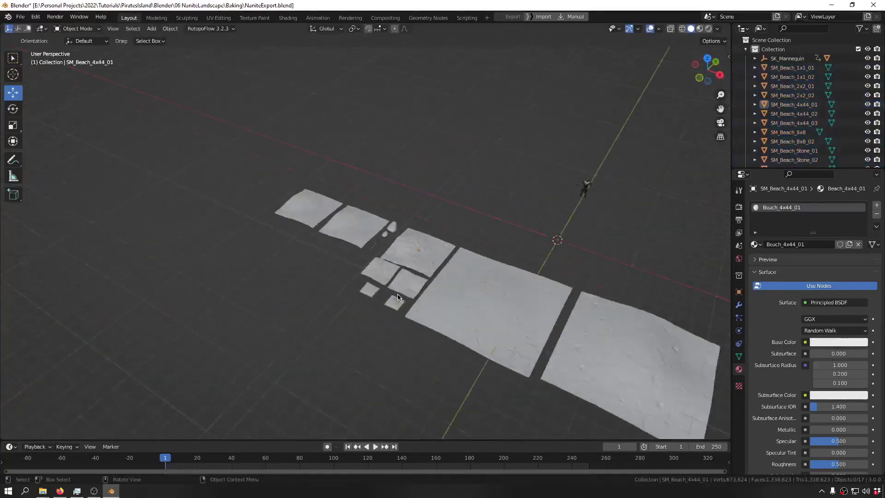
Step: Import RockKit_low1.fbx from the Baking folder into the scene
{"action": "scroll", "coordinate": [512, 263], "scroll_direction": "up", "scroll_amount": 2}
{"action": "scroll", "coordinate": [511, 262], "scroll_direction": "up", "scroll_amount": 4}
{"action": "middle_click_drag", "start_coordinate": [511, 263], "coordinate": [164, 207], "text": "shift"}
{"action": "middle_click_drag", "start_coordinate": [461, 272], "coordinate": [513, 292]}
{"action": "scroll", "coordinate": [514, 292], "scroll_direction": "down", "scroll_amount": 5}
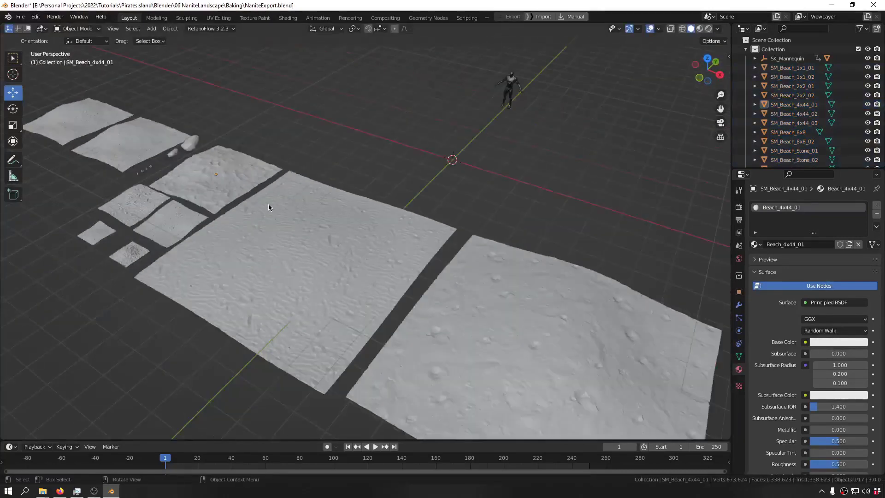
{"action": "middle_click_drag", "start_coordinate": [269, 204], "coordinate": [278, 257]}
{"action": "key", "text": "q"}
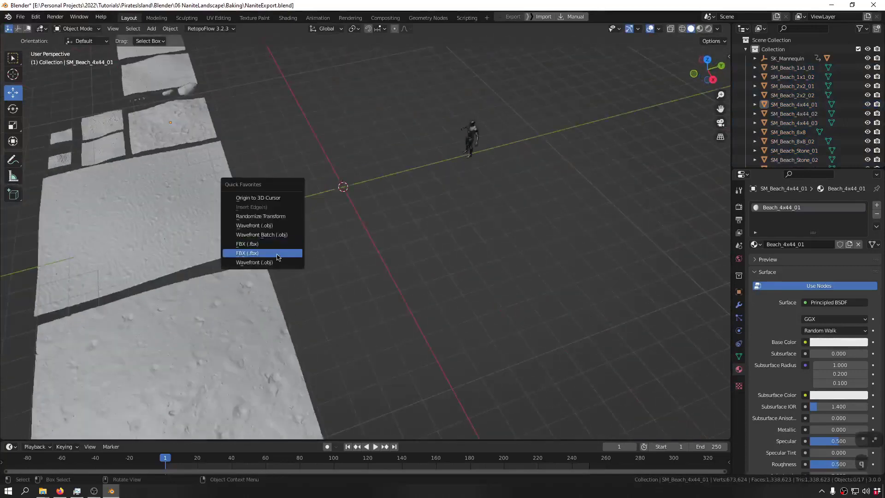
{"action": "left_click", "coordinate": [271, 255]}
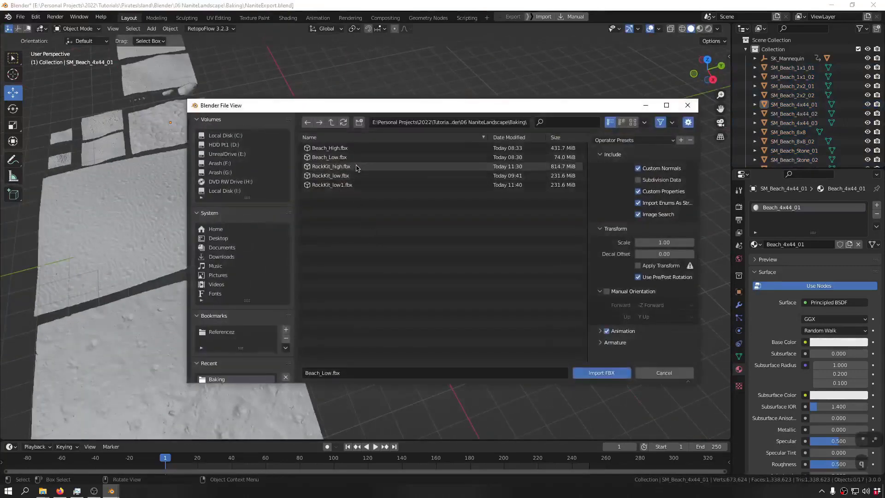
{"action": "left_click", "coordinate": [358, 186]}
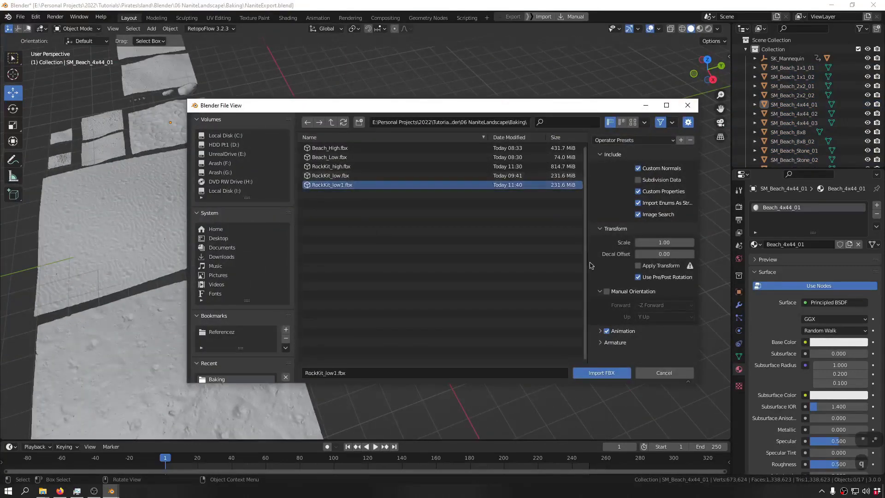
{"action": "left_click", "coordinate": [594, 375]}
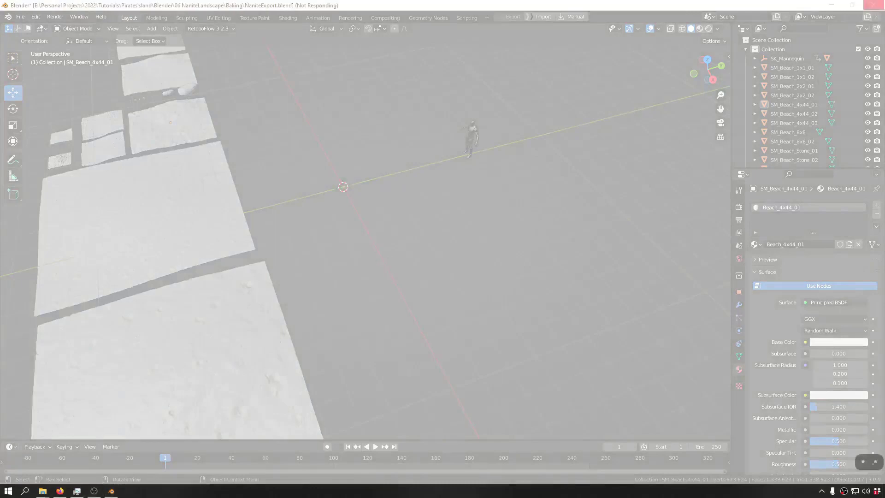
Step: Move the imported rocks together along Y, away from the beach pieces
{"action": "middle_click_drag", "start_coordinate": [431, 210], "coordinate": [409, 205]}
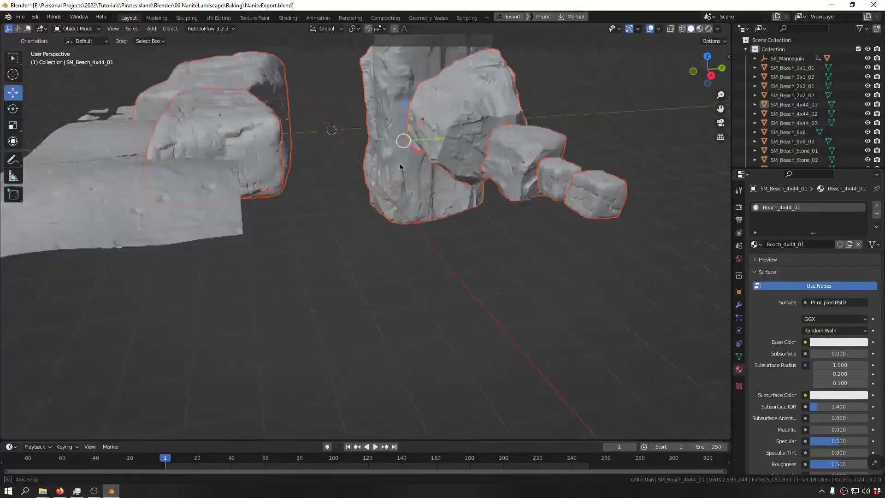
{"action": "scroll", "coordinate": [421, 167], "scroll_direction": "down", "scroll_amount": 4}
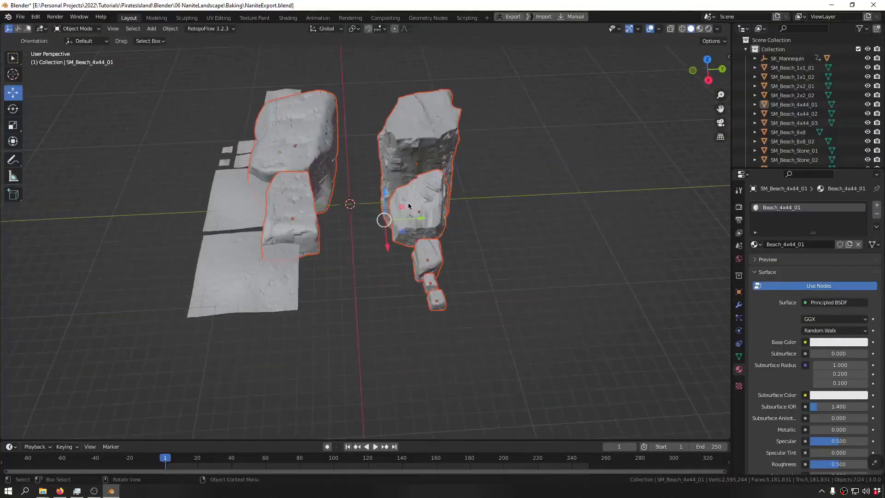
{"action": "left_click_drag", "start_coordinate": [414, 221], "coordinate": [541, 216]}
{"action": "middle_click_drag", "start_coordinate": [328, 179], "coordinate": [419, 173]}
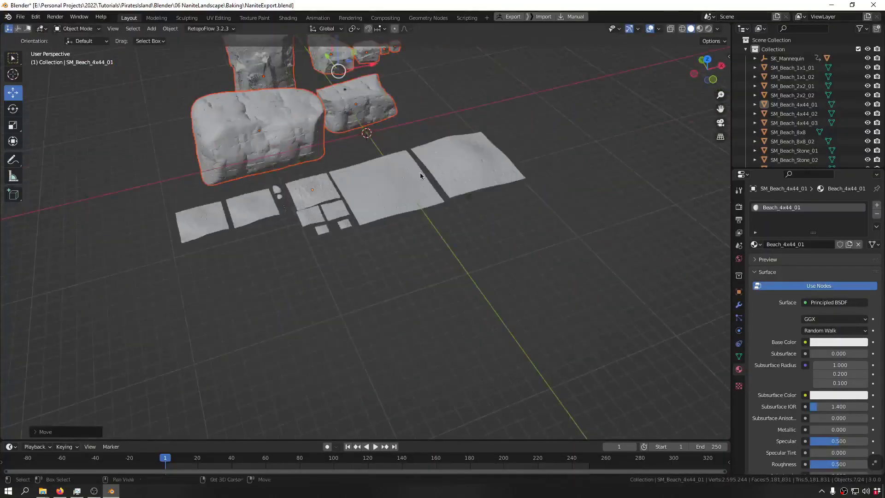
{"action": "middle_click_drag", "start_coordinate": [249, 149], "coordinate": [306, 203], "text": "shift"}
Step: Check the materials assigned to the imported rocks, including the tiny, small and medium blocky ones
{"action": "left_click", "coordinate": [305, 205]}
{"action": "left_click", "coordinate": [410, 159]}
{"action": "left_click", "coordinate": [431, 94]}
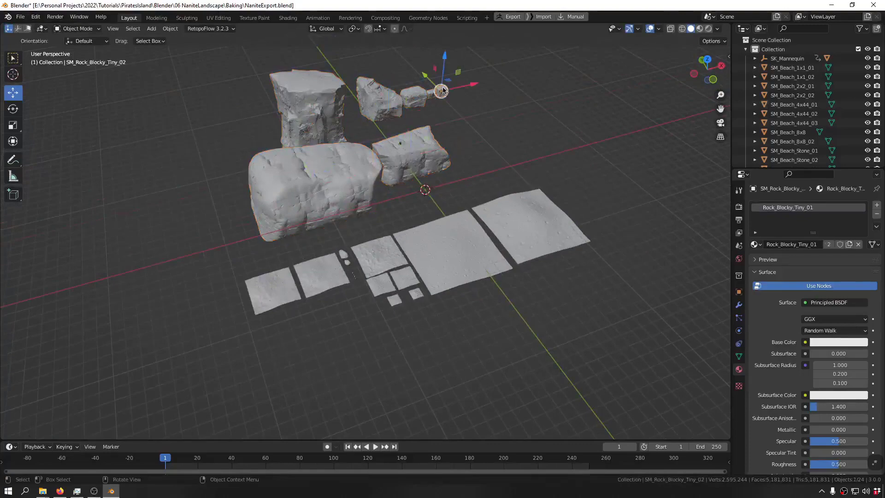
{"action": "scroll", "coordinate": [433, 90], "scroll_direction": "up", "scroll_amount": 5}
{"action": "left_click", "coordinate": [400, 115]}
{"action": "left_click", "coordinate": [332, 135]}
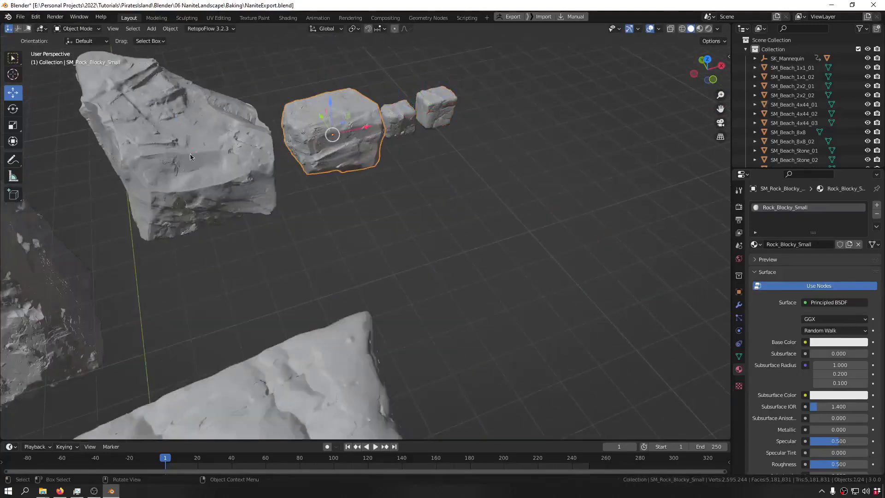
{"action": "middle_click_drag", "start_coordinate": [331, 134], "coordinate": [406, 199]}
{"action": "scroll", "coordinate": [404, 198], "scroll_direction": "down", "scroll_amount": 2}
Step: Check the material on each of the small beach stones and the two larger ones beside them
{"action": "middle_click_drag", "start_coordinate": [226, 79], "coordinate": [295, 178], "text": "shift"}
{"action": "scroll", "coordinate": [300, 177], "scroll_direction": "up", "scroll_amount": 10}
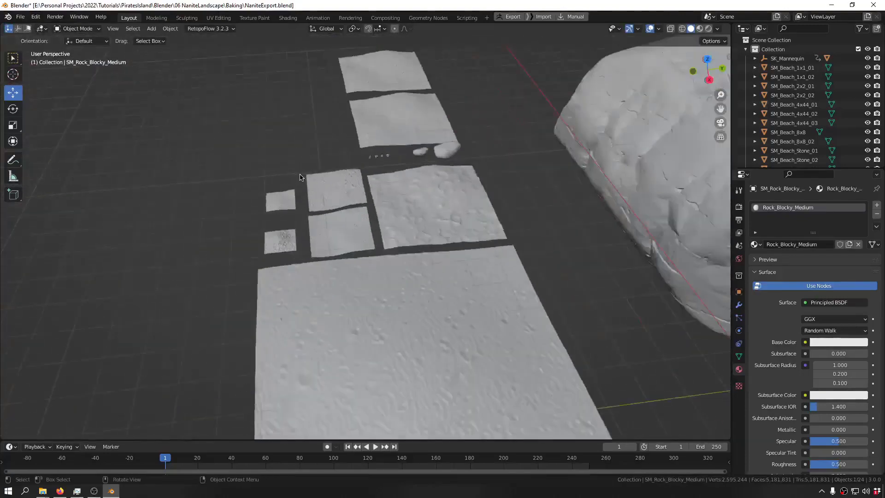
{"action": "middle_click_drag", "start_coordinate": [412, 139], "coordinate": [358, 245], "text": "shift"}
{"action": "scroll", "coordinate": [372, 211], "scroll_direction": "up", "scroll_amount": 5}
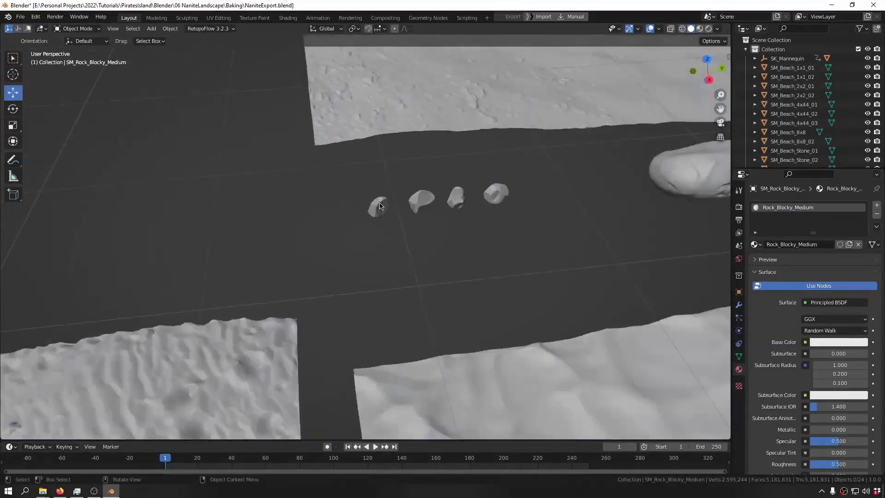
{"action": "left_click", "coordinate": [421, 199]}
{"action": "left_click", "coordinate": [456, 197]}
{"action": "left_click", "coordinate": [496, 193]}
{"action": "middle_click_drag", "start_coordinate": [571, 186], "coordinate": [395, 252], "text": "shift"}
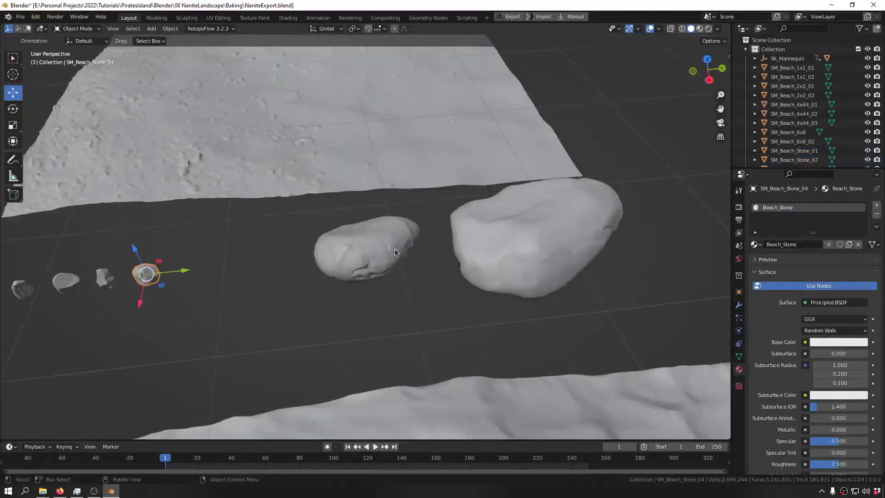
{"action": "left_click", "coordinate": [395, 252]}
{"action": "left_click", "coordinate": [502, 222]}
{"action": "scroll", "coordinate": [503, 223], "scroll_direction": "down", "scroll_amount": 5}
{"action": "middle_click_drag", "start_coordinate": [503, 222], "coordinate": [336, 170]}
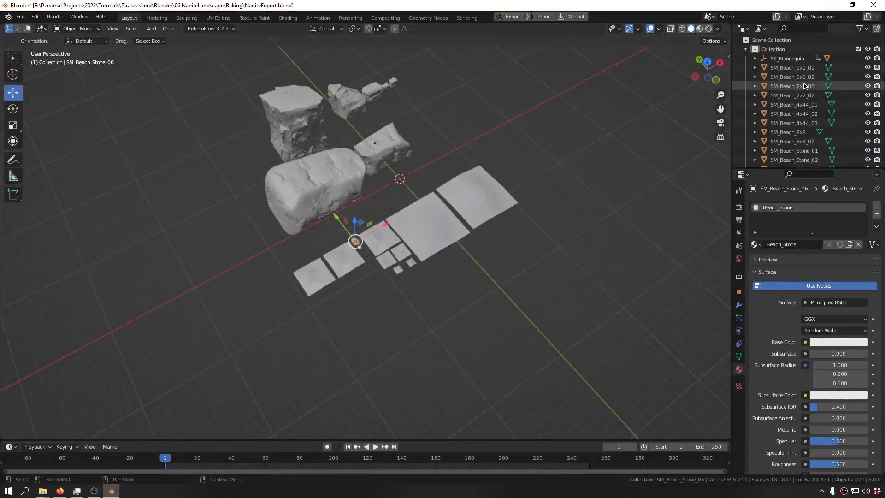
Step: Set the Batch FBX export folder to the NaniteExport folder
{"action": "scroll", "coordinate": [807, 92], "scroll_direction": "down", "scroll_amount": 5}
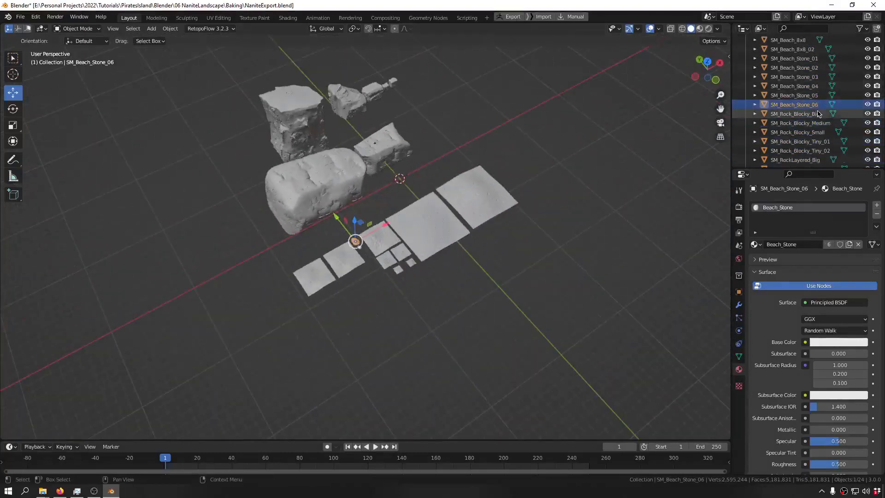
{"action": "middle_click_drag", "start_coordinate": [566, 158], "coordinate": [566, 254], "text": "shift"}
{"action": "middle_click_drag", "start_coordinate": [824, 74], "coordinate": [825, 122]}
{"action": "middle_click_drag", "start_coordinate": [561, 176], "coordinate": [579, 200]}
{"action": "key", "text": "n"}
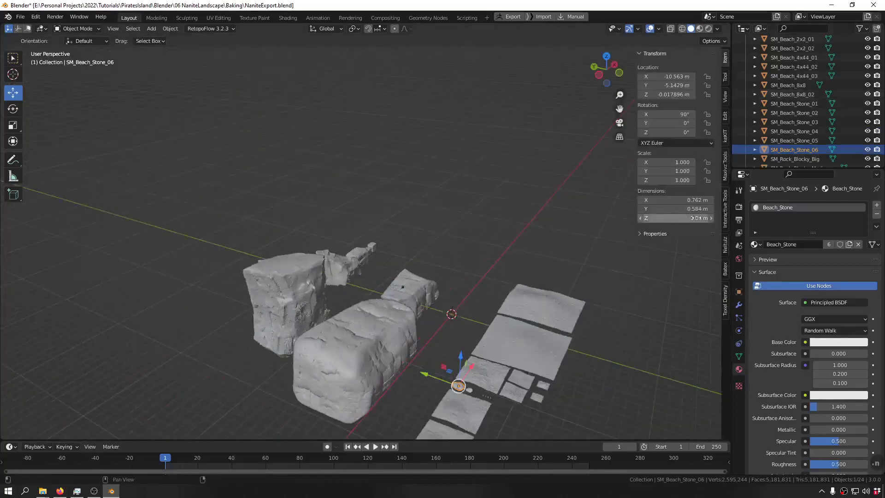
{"action": "left_click", "coordinate": [725, 268]}
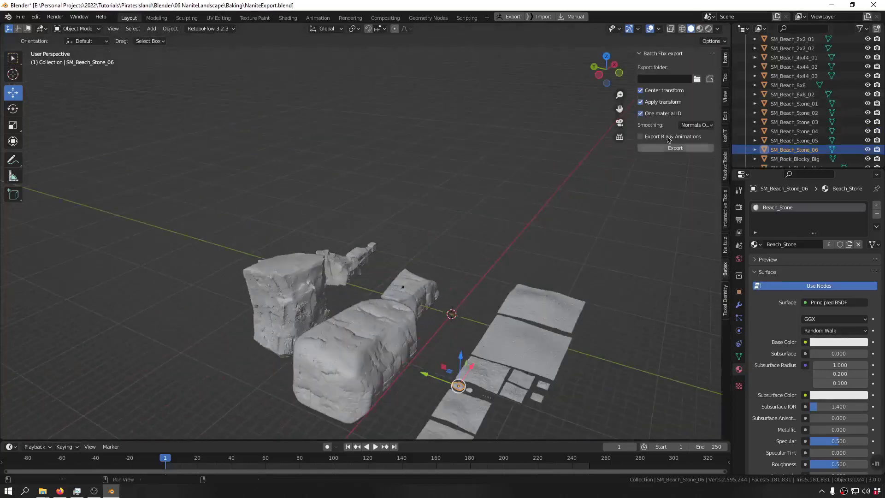
{"action": "left_click", "coordinate": [696, 81]}
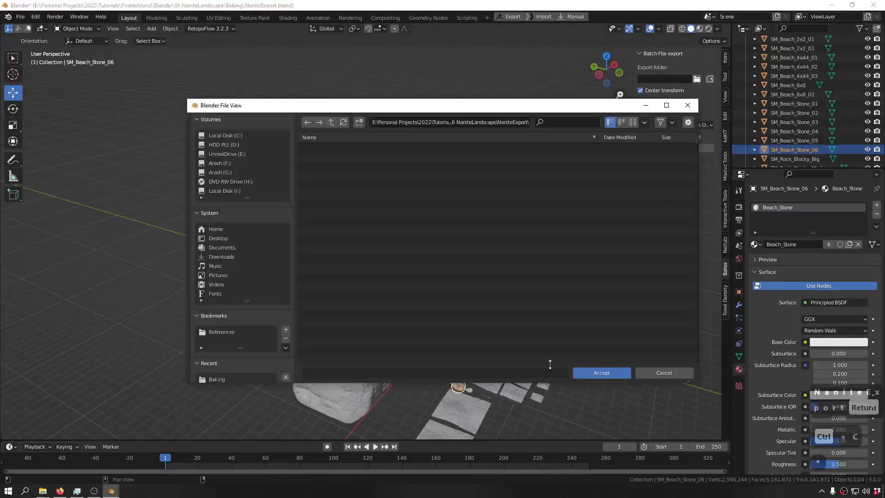
{"action": "left_click", "coordinate": [607, 371]}
Step: Delete the reference mannequin's mesh and its SK_Mannequin parent from the scene
{"action": "middle_click_drag", "start_coordinate": [480, 302], "coordinate": [432, 232]}
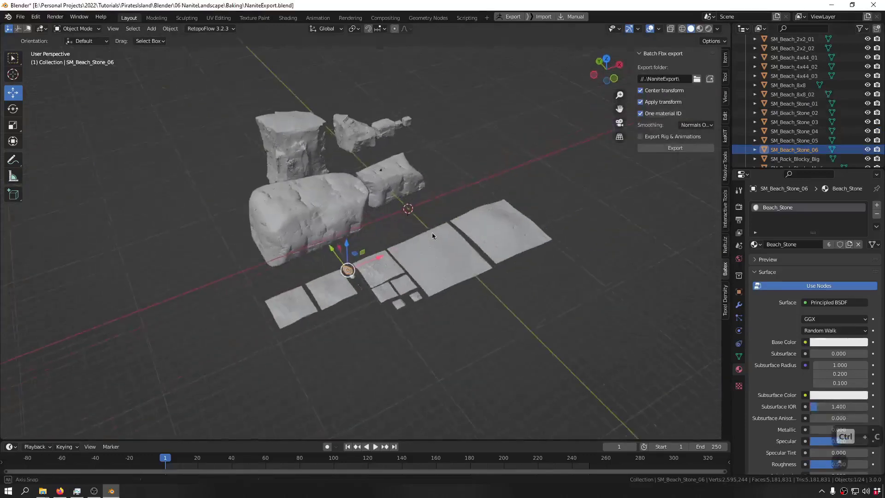
{"action": "scroll", "coordinate": [369, 167], "scroll_direction": "up", "scroll_amount": 8}
{"action": "middle_click_drag", "start_coordinate": [370, 168], "coordinate": [510, 258]}
{"action": "scroll", "coordinate": [491, 202], "scroll_direction": "down", "scroll_amount": 3}
{"action": "left_click", "coordinate": [498, 177]}
{"action": "scroll", "coordinate": [499, 179], "scroll_direction": "down", "scroll_amount": 9}
{"action": "key", "text": "x"}
{"action": "left_click_drag", "start_coordinate": [511, 258], "coordinate": [434, 315]}
{"action": "scroll", "coordinate": [806, 138], "scroll_direction": "down", "scroll_amount": 3}
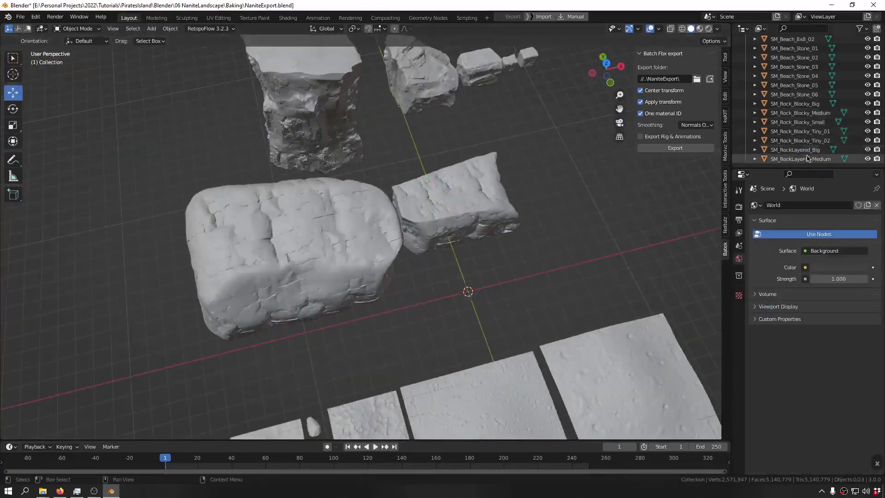
{"action": "scroll", "coordinate": [808, 157], "scroll_direction": "up", "scroll_amount": 6}
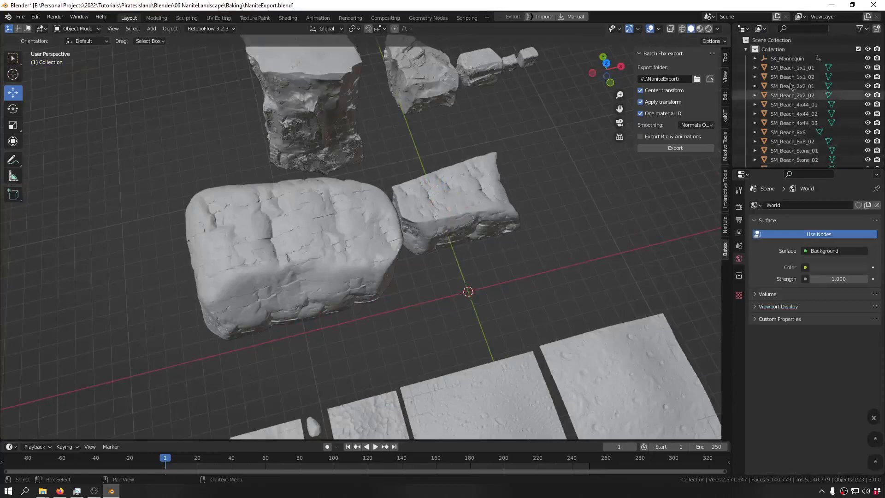
{"action": "left_click", "coordinate": [788, 59]}
{"action": "key", "text": "x"}
Step: Examine the two tiny blocky rocks and check the material they use
{"action": "scroll", "coordinate": [564, 176], "scroll_direction": "down", "scroll_amount": 5}
{"action": "middle_click_drag", "start_coordinate": [564, 177], "coordinate": [317, 216]}
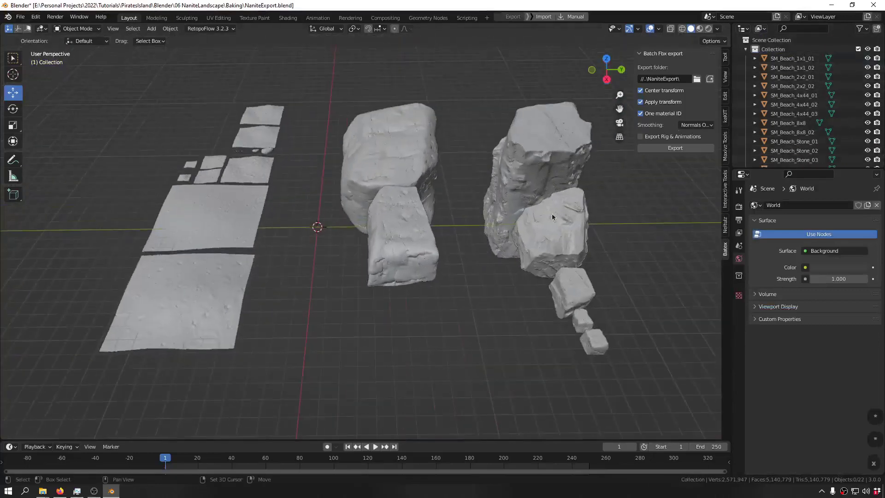
{"action": "middle_click_drag", "start_coordinate": [422, 191], "coordinate": [458, 188]}
{"action": "scroll", "coordinate": [487, 224], "scroll_direction": "up", "scroll_amount": 5}
{"action": "middle_click_drag", "start_coordinate": [524, 340], "coordinate": [454, 174], "text": "shift"}
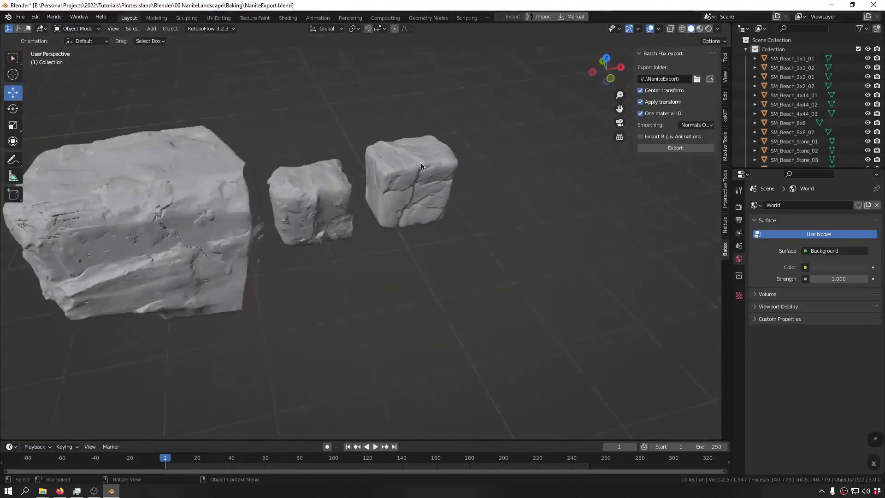
{"action": "scroll", "coordinate": [406, 177], "scroll_direction": "up", "scroll_amount": 4}
{"action": "left_click", "coordinate": [214, 213]}
{"action": "left_click", "coordinate": [444, 156]}
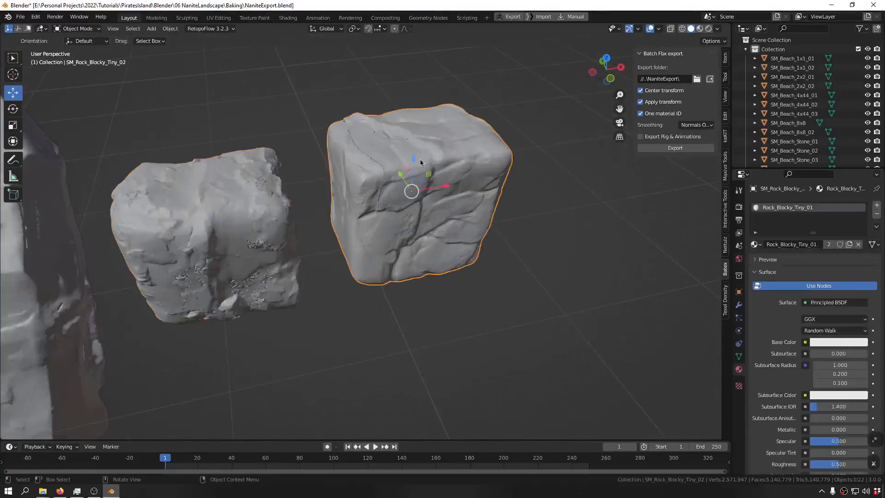
{"action": "left_click", "coordinate": [273, 213]}
{"action": "left_click", "coordinate": [438, 179]}
Step: Look over the beach pieces and inspect the four small beach stones one by one
{"action": "middle_click_drag", "start_coordinate": [275, 207], "coordinate": [417, 198], "text": "shift"}
{"action": "scroll", "coordinate": [457, 192], "scroll_direction": "down", "scroll_amount": 8}
{"action": "scroll", "coordinate": [360, 212], "scroll_direction": "down", "scroll_amount": 4}
{"action": "middle_click_drag", "start_coordinate": [83, 251], "coordinate": [160, 264], "text": "shift"}
{"action": "scroll", "coordinate": [160, 263], "scroll_direction": "up", "scroll_amount": 5}
{"action": "scroll", "coordinate": [160, 263], "scroll_direction": "down", "scroll_amount": 3}
{"action": "middle_click_drag", "start_coordinate": [143, 318], "coordinate": [334, 251], "text": "shift"}
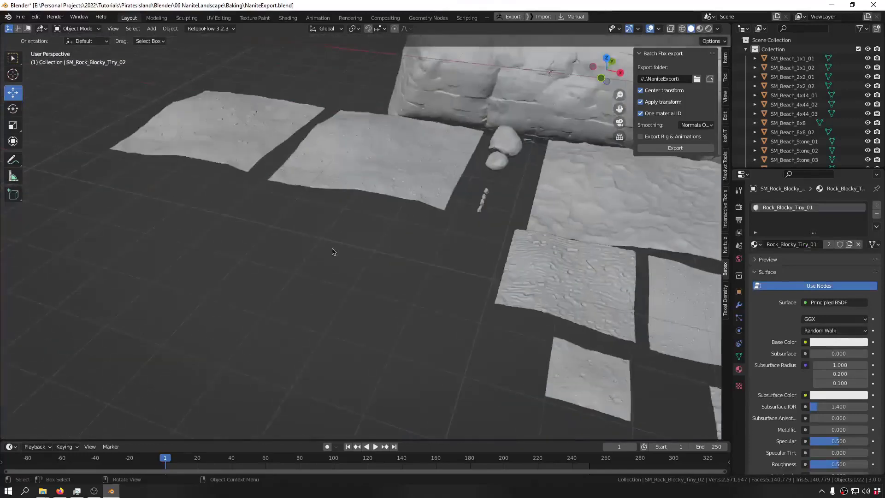
{"action": "scroll", "coordinate": [507, 181], "scroll_direction": "up", "scroll_amount": 9}
{"action": "left_click", "coordinate": [470, 195]}
{"action": "left_click", "coordinate": [452, 235]}
{"action": "left_click", "coordinate": [436, 277]}
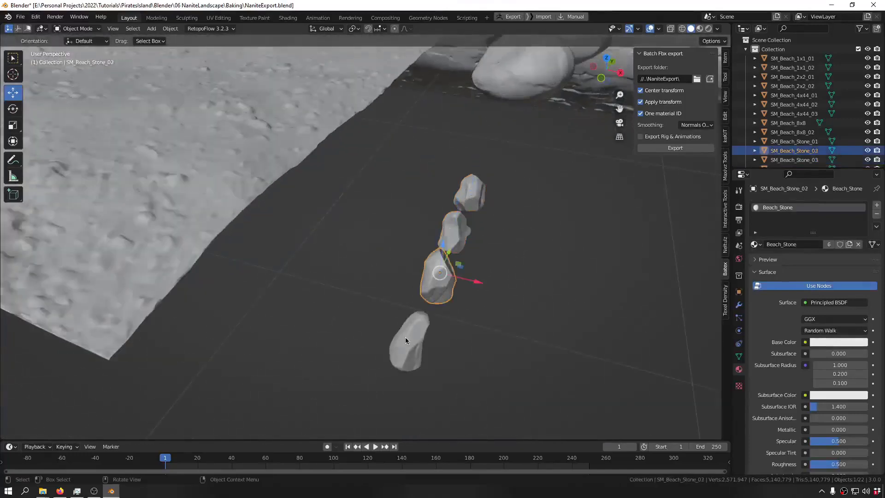
{"action": "left_click", "coordinate": [405, 337]}
{"action": "scroll", "coordinate": [486, 261], "scroll_direction": "down", "scroll_amount": 10}
{"action": "middle_click_drag", "start_coordinate": [445, 218], "coordinate": [346, 226], "text": "shift"}
{"action": "scroll", "coordinate": [276, 228], "scroll_direction": "down", "scroll_amount": 4}
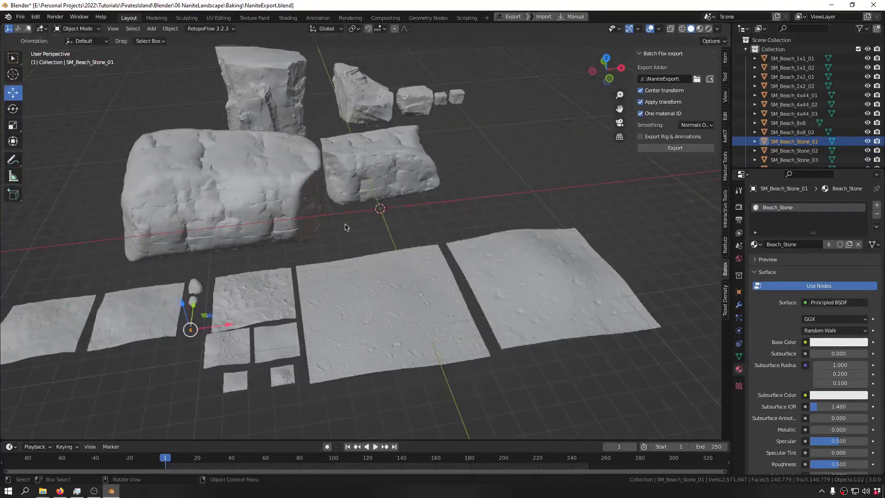
Step: Inspect SM_Rock_Blocky_Big among the other meshes, and save the scene as a new incremental version
{"action": "left_click", "coordinate": [261, 81]}
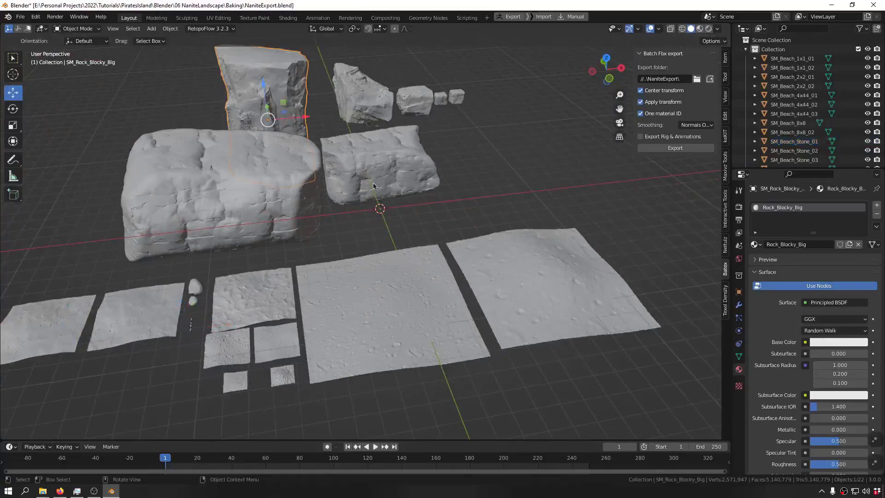
{"action": "middle_click_drag", "start_coordinate": [373, 183], "coordinate": [275, 111]}
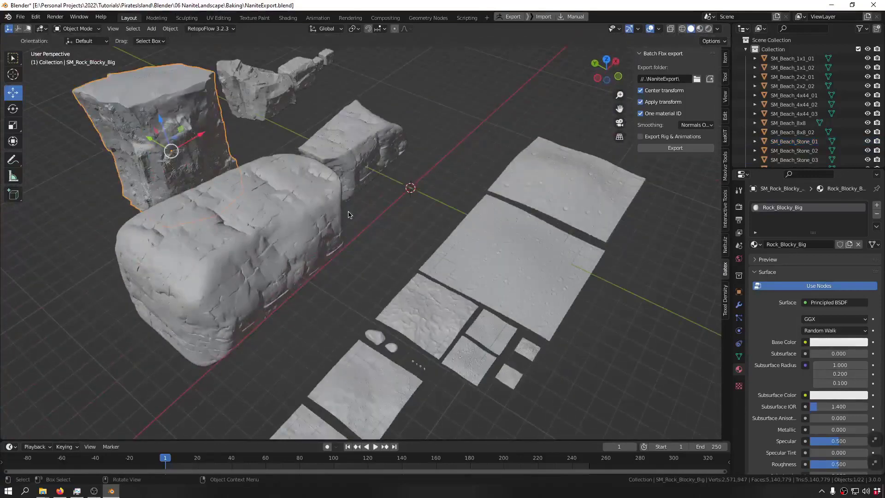
{"action": "middle_click_drag", "start_coordinate": [267, 247], "coordinate": [279, 143]}
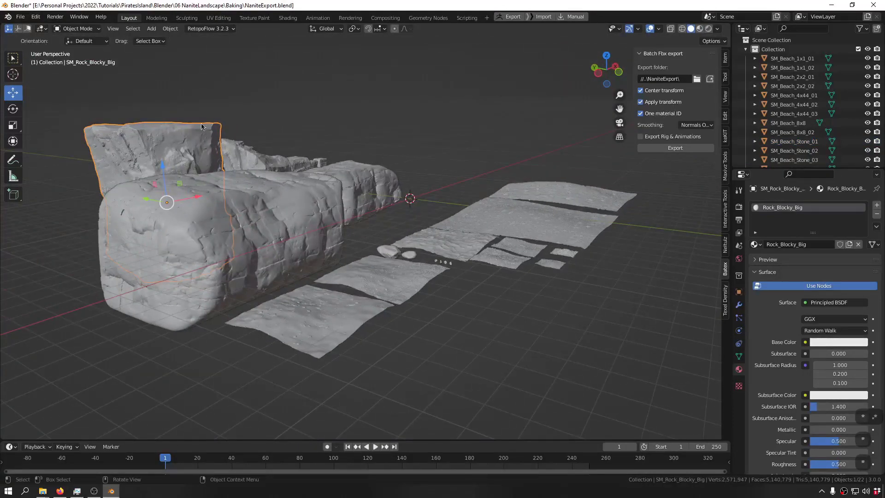
{"action": "middle_click_drag", "start_coordinate": [202, 127], "coordinate": [205, 155]}
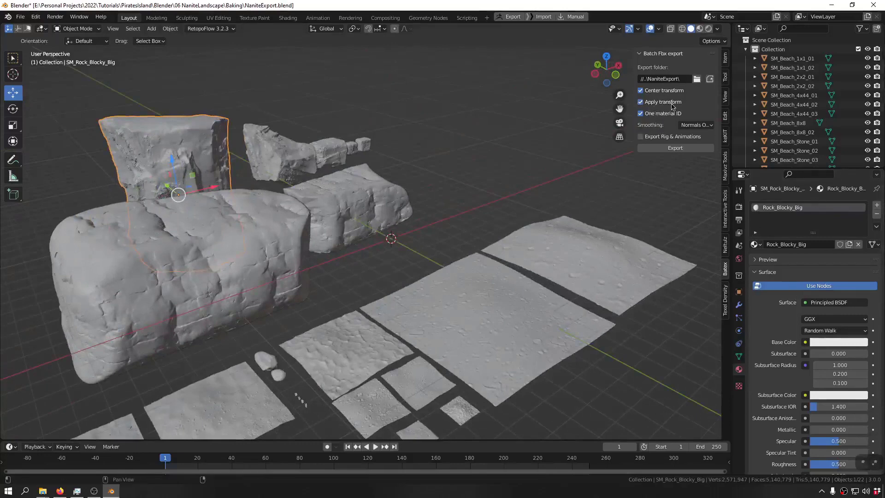
{"action": "scroll", "coordinate": [595, 328], "scroll_direction": "down", "scroll_amount": 8}
{"action": "key", "text": "ctrl+alt+s"}
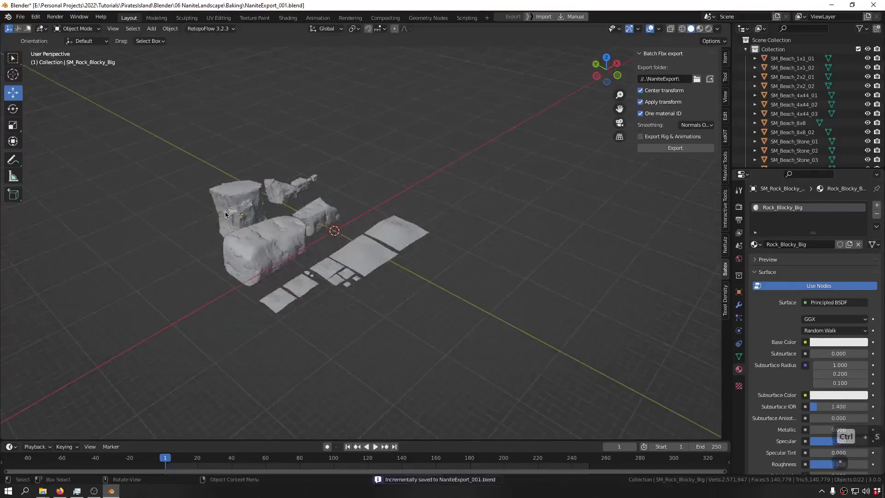
Step: Select the SM_Beach_4x44_03 tile at the far end of the beach pieces
{"action": "scroll", "coordinate": [290, 307], "scroll_direction": "up", "scroll_amount": 10}
{"action": "scroll", "coordinate": [291, 307], "scroll_direction": "up", "scroll_amount": 3}
{"action": "left_click", "coordinate": [291, 308]}
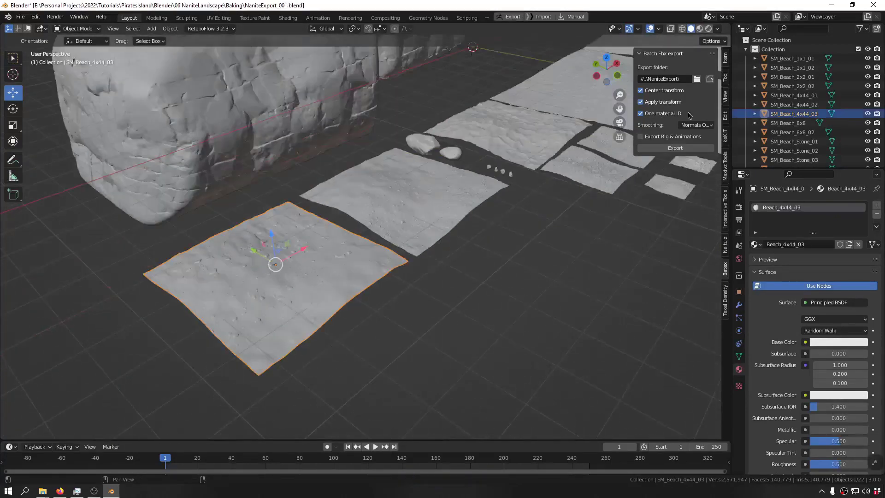
Step: Batch export the SM_Beach_4x44_03 tile, followed by the neighbouring SM_Beach_4x44_02 tile, to the NaniteExport folder
{"action": "left_click", "coordinate": [675, 148]}
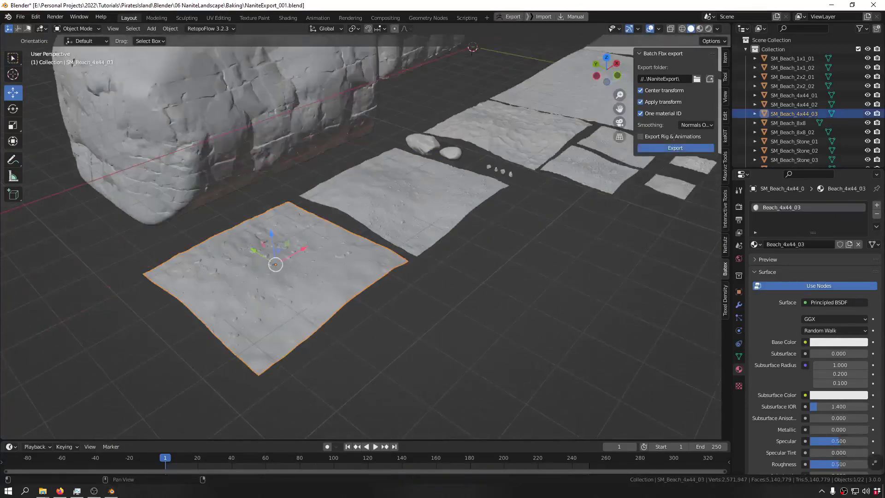
{"action": "middle_click_drag", "start_coordinate": [470, 229], "coordinate": [419, 198], "text": "shift"}
{"action": "left_click", "coordinate": [413, 178]}
{"action": "left_click", "coordinate": [674, 146]}
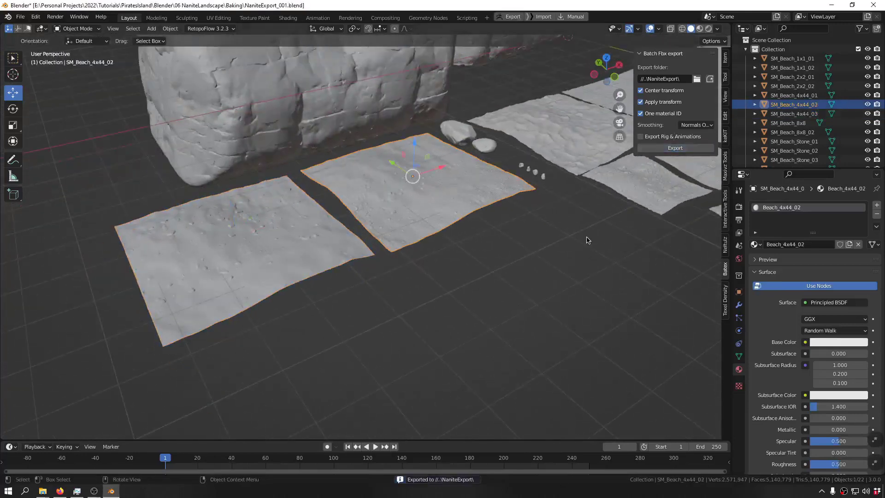
Step: Export the two larger beach stones, SM_Beach_Stone_06 and SM_Beach_Stone_05, one at a time
{"action": "middle_click_drag", "start_coordinate": [595, 219], "coordinate": [339, 338], "text": "shift"}
{"action": "middle_click_drag", "start_coordinate": [477, 168], "coordinate": [417, 233], "text": "shift"}
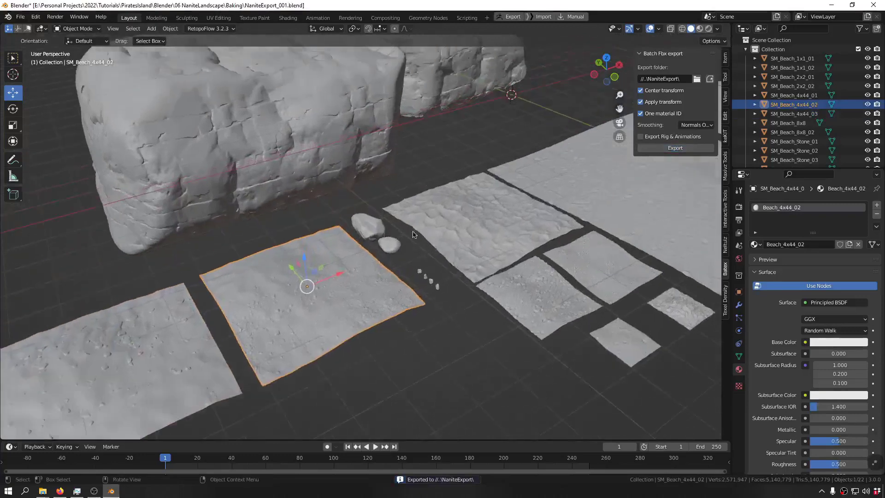
{"action": "scroll", "coordinate": [411, 227], "scroll_direction": "up", "scroll_amount": 3}
{"action": "left_click", "coordinate": [329, 219]}
{"action": "middle_click_drag", "start_coordinate": [481, 240], "coordinate": [487, 242]}
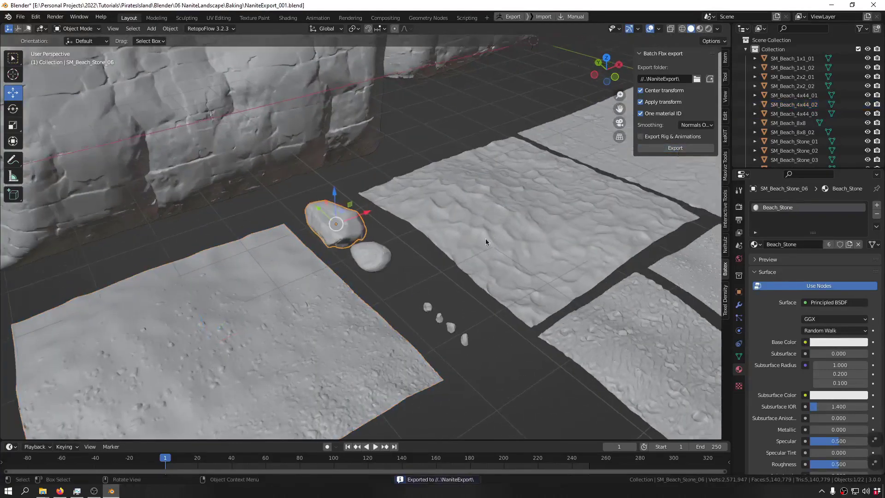
{"action": "left_click", "coordinate": [375, 263]}
{"action": "left_click", "coordinate": [675, 147]}
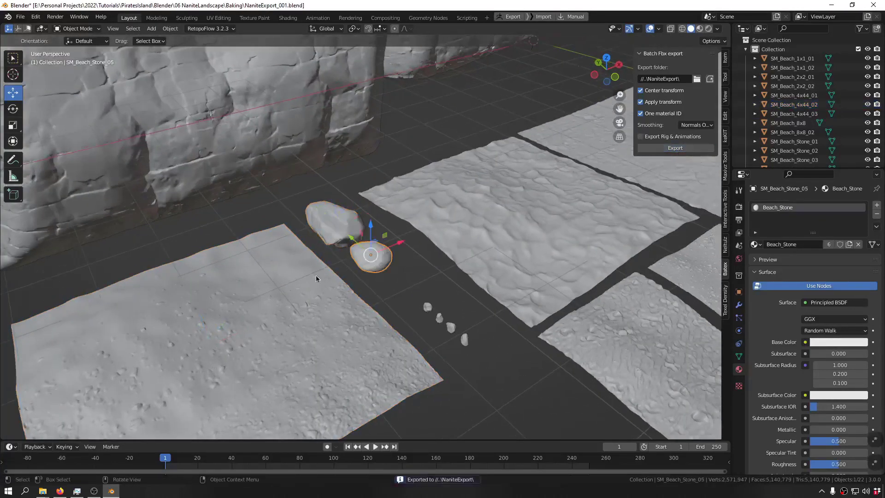
Step: Export the four small beach stones one by one, starting with SM_Beach_Stone_04
{"action": "left_click", "coordinate": [428, 308]}
{"action": "left_click", "coordinate": [675, 147]}
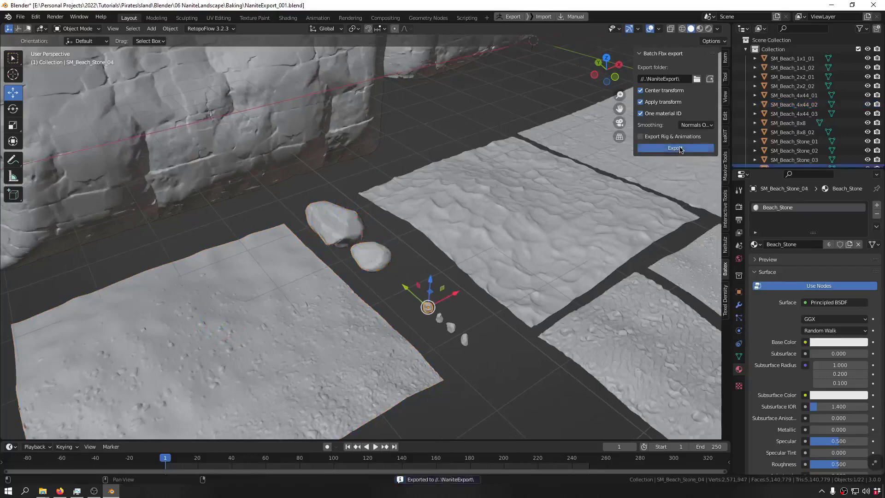
{"action": "left_click", "coordinate": [439, 318]}
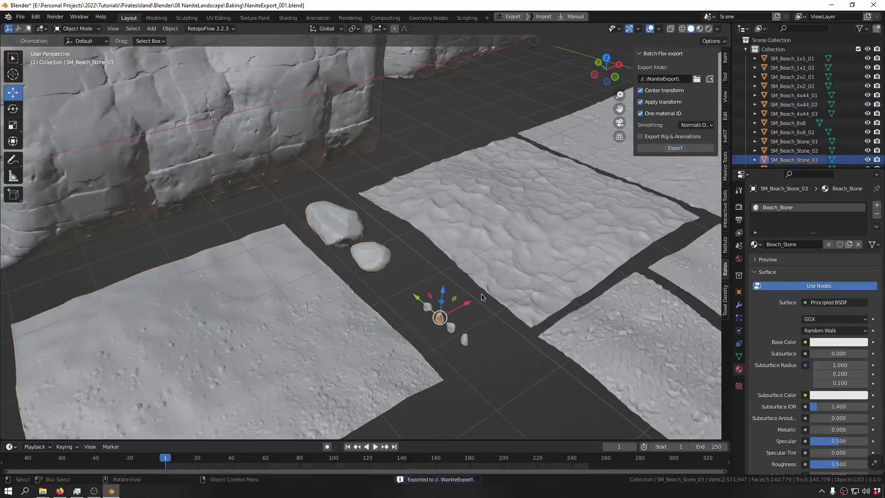
{"action": "left_click", "coordinate": [453, 328]}
{"action": "left_click", "coordinate": [675, 148]}
{"action": "left_click", "coordinate": [464, 341]}
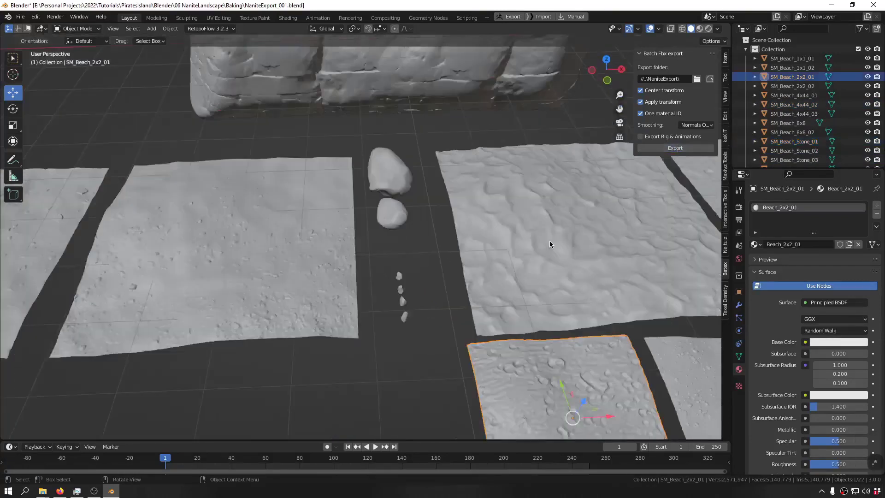
Step: Export the small beach tiles SM_Beach_2x2_02, SM_Beach_1x1_02 and SM_Beach_1x1_01 together as FBX files
{"action": "middle_click_drag", "start_coordinate": [544, 254], "coordinate": [329, 201], "text": "shift"}
{"action": "scroll", "coordinate": [329, 202], "scroll_direction": "down", "scroll_amount": 4}
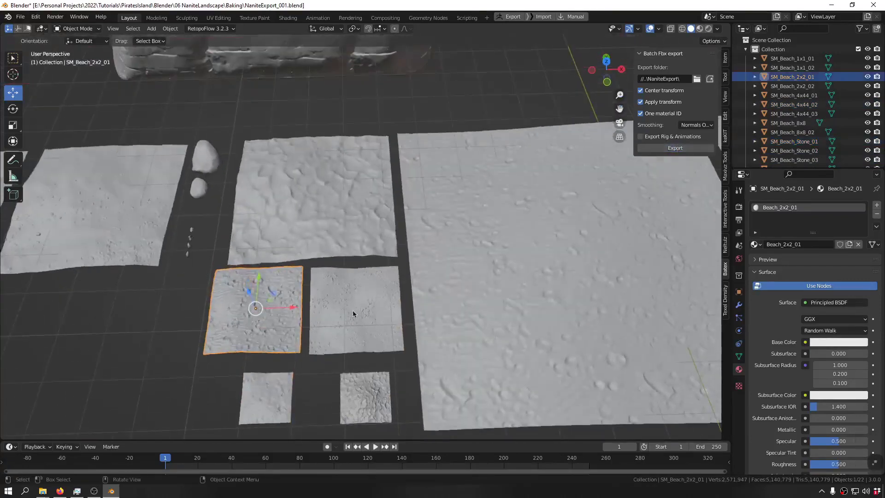
{"action": "middle_click_drag", "start_coordinate": [355, 308], "coordinate": [380, 229], "text": "shift"}
{"action": "left_click", "coordinate": [380, 230]}
{"action": "left_click", "coordinate": [394, 299], "text": "shift"}
{"action": "left_click", "coordinate": [288, 312], "text": "shift"}
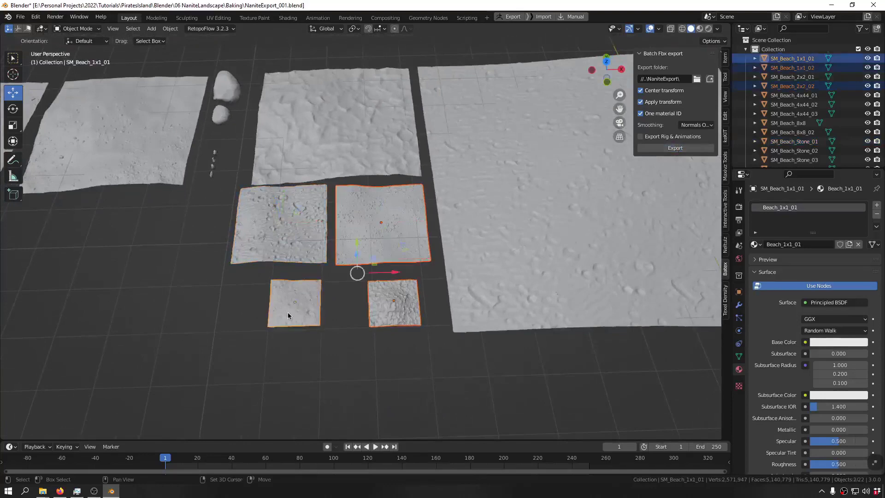
{"action": "middle_click_drag", "start_coordinate": [287, 311], "coordinate": [691, 116]}
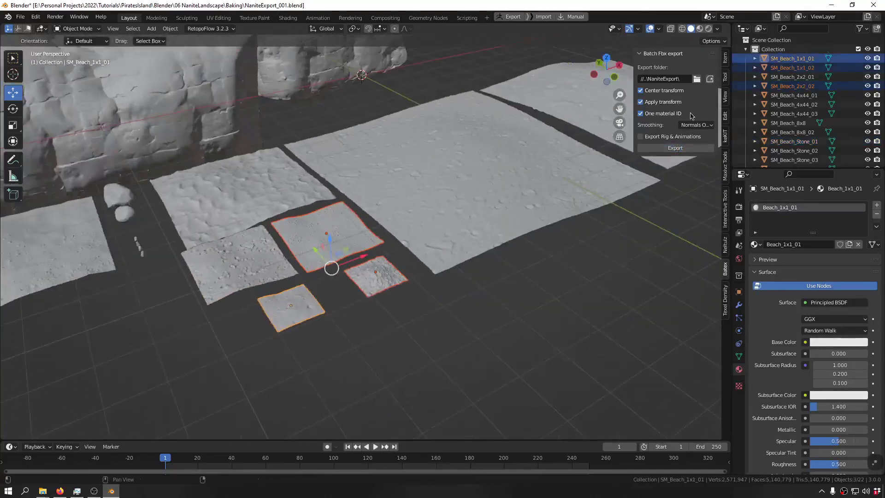
{"action": "left_click", "coordinate": [681, 147]}
Step: Export the two largest beach tiles, SM_Beach_8x8 and SM_Beach_8x8_02, together as FBX files
{"action": "middle_click_drag", "start_coordinate": [465, 196], "coordinate": [391, 286], "text": "shift"}
{"action": "scroll", "coordinate": [391, 286], "scroll_direction": "down", "scroll_amount": 4}
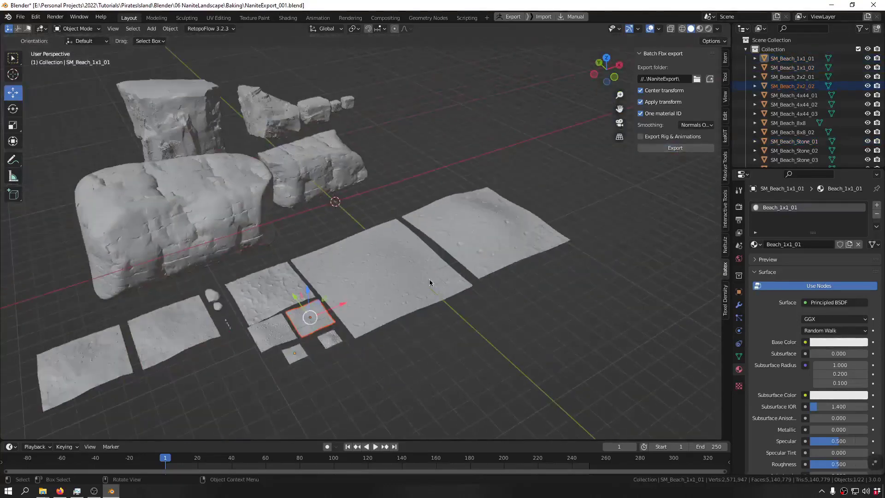
{"action": "middle_click_drag", "start_coordinate": [454, 280], "coordinate": [437, 309]}
{"action": "left_click_drag", "start_coordinate": [616, 216], "coordinate": [375, 391]}
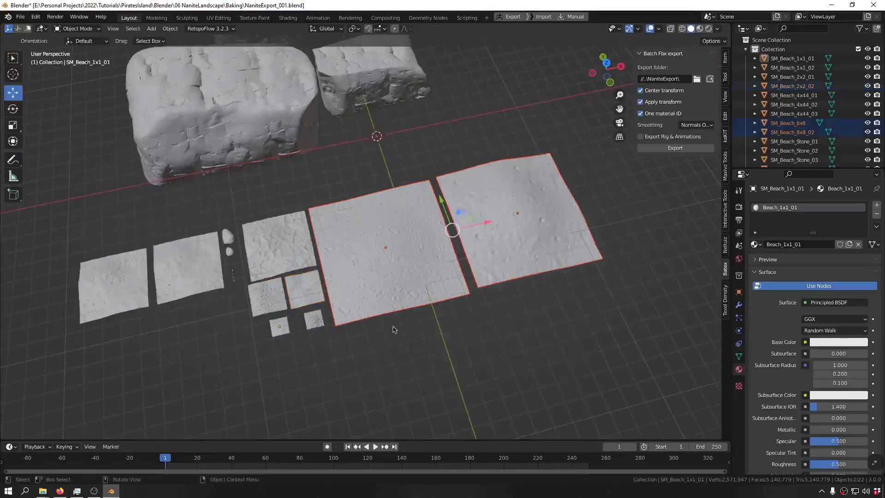
{"action": "middle_click_drag", "start_coordinate": [392, 325], "coordinate": [421, 294]}
{"action": "scroll", "coordinate": [421, 294], "scroll_direction": "up", "scroll_amount": 3}
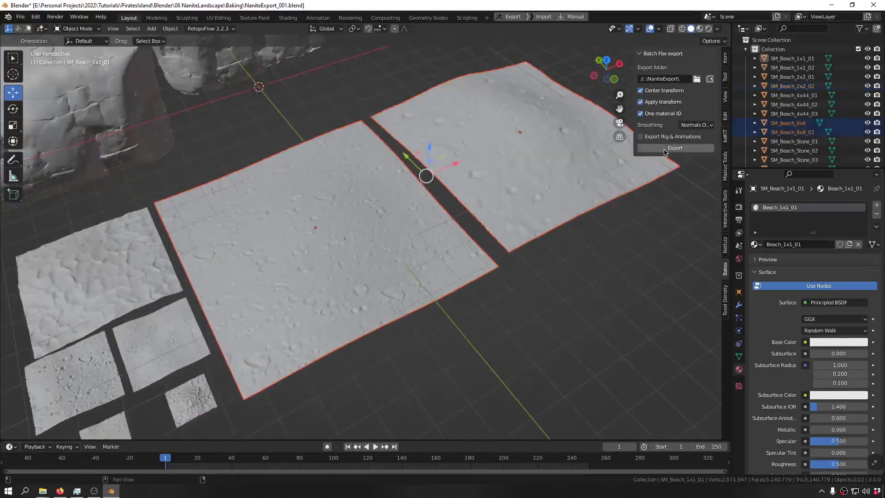
{"action": "middle_click_drag", "start_coordinate": [513, 145], "coordinate": [593, 145]}
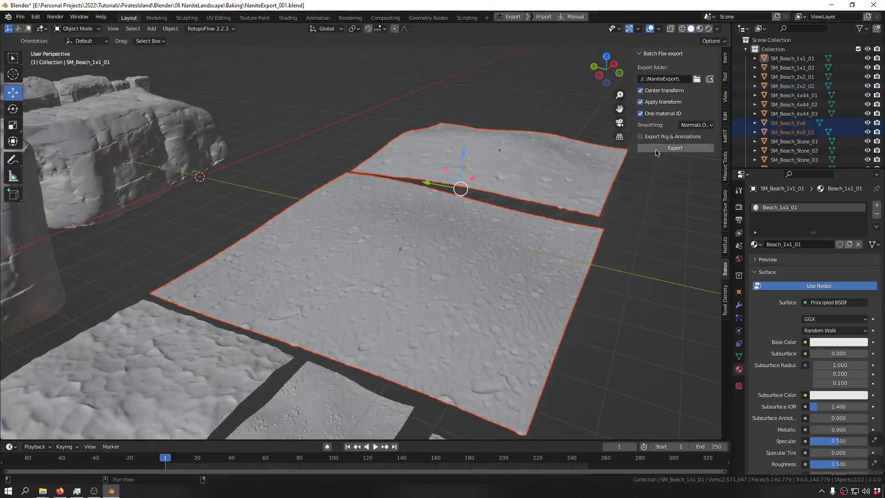
{"action": "middle_click_drag", "start_coordinate": [510, 302], "coordinate": [463, 288]}
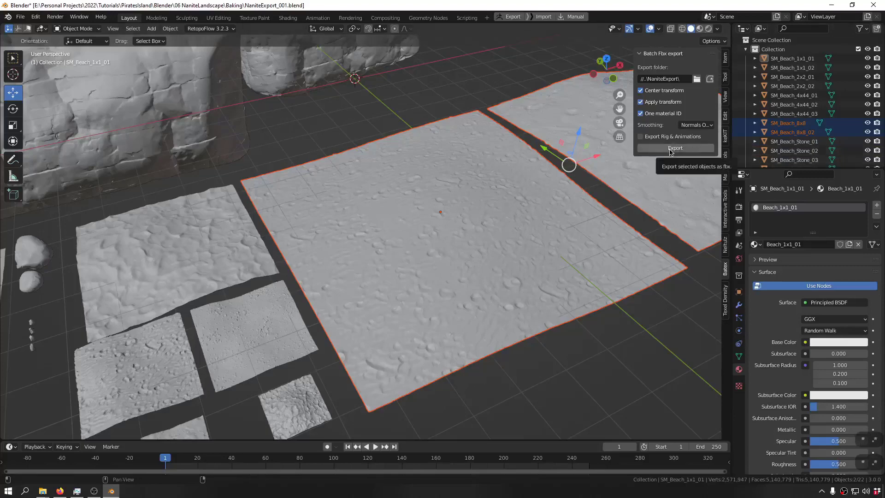
{"action": "left_click", "coordinate": [670, 150]}
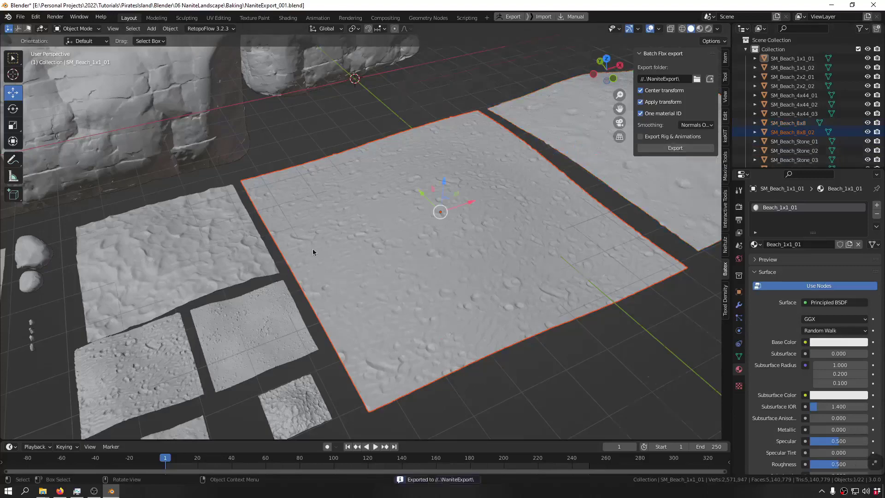
Step: Export the two layered rocks, SM_RockLayered_Big and SM_RockLayered_Medium, and clear the selection
{"action": "scroll", "coordinate": [312, 247], "scroll_direction": "down", "scroll_amount": 4}
{"action": "middle_click_drag", "start_coordinate": [249, 212], "coordinate": [477, 287], "text": "shift"}
{"action": "middle_click_drag", "start_coordinate": [309, 250], "coordinate": [398, 224]}
{"action": "left_click_drag", "start_coordinate": [395, 147], "coordinate": [288, 361]}
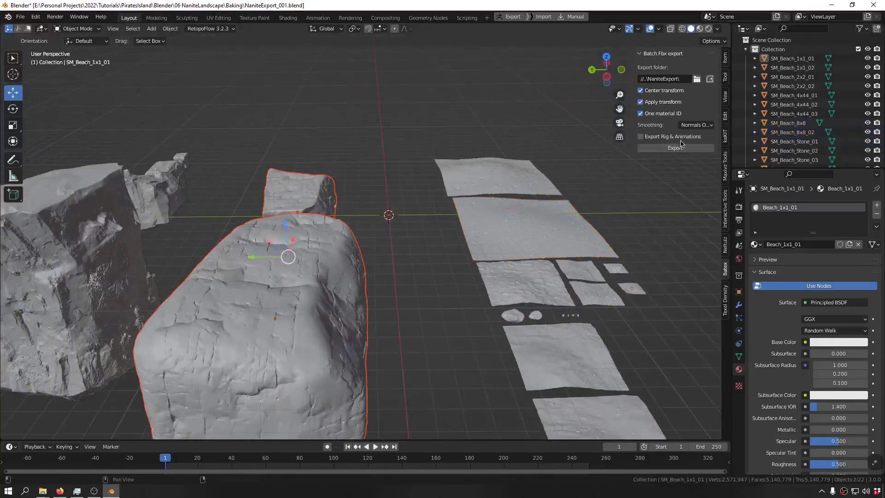
{"action": "key", "text": "alt+a"}
Step: Export the four smaller blocky rocks (medium, small and both tiny ones) together as FBX files
{"action": "middle_click_drag", "start_coordinate": [240, 267], "coordinate": [289, 266]}
{"action": "middle_click_drag", "start_coordinate": [256, 176], "coordinate": [362, 301], "text": "shift"}
{"action": "left_click_drag", "start_coordinate": [322, 56], "coordinate": [186, 306]}
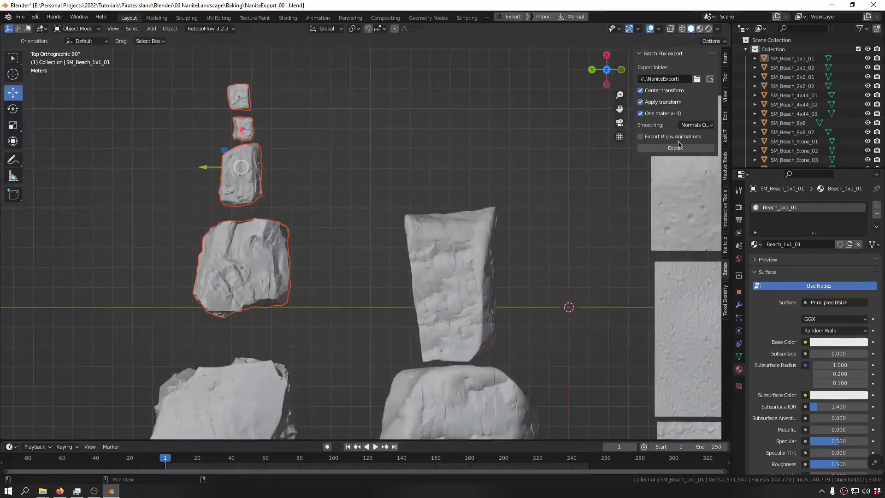
{"action": "left_click", "coordinate": [679, 148]}
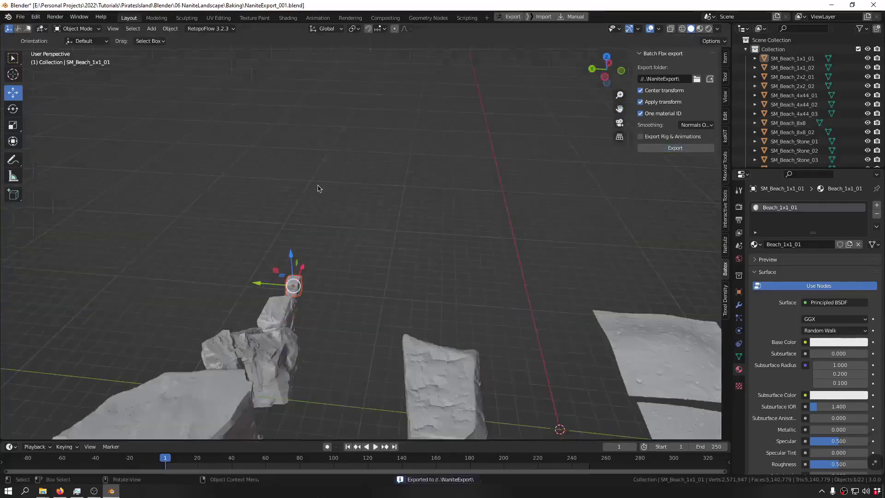
Step: Export SM_Rock_Blocky_Big to the NaniteExport folder and clear the selection
{"action": "middle_click_drag", "start_coordinate": [350, 318], "coordinate": [307, 258]}
{"action": "middle_click_drag", "start_coordinate": [307, 259], "coordinate": [282, 328], "text": "shift"}
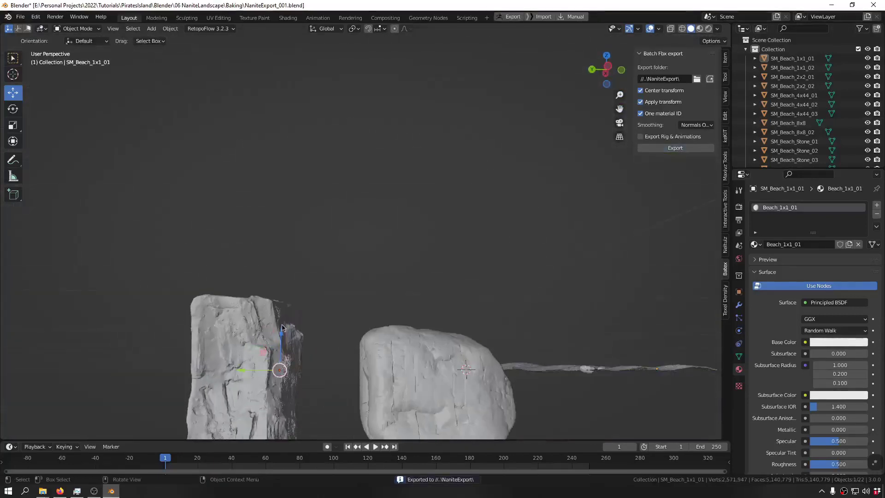
{"action": "left_click", "coordinate": [244, 345]}
{"action": "middle_click_drag", "start_coordinate": [413, 231], "coordinate": [384, 261]}
{"action": "left_click", "coordinate": [385, 261]}
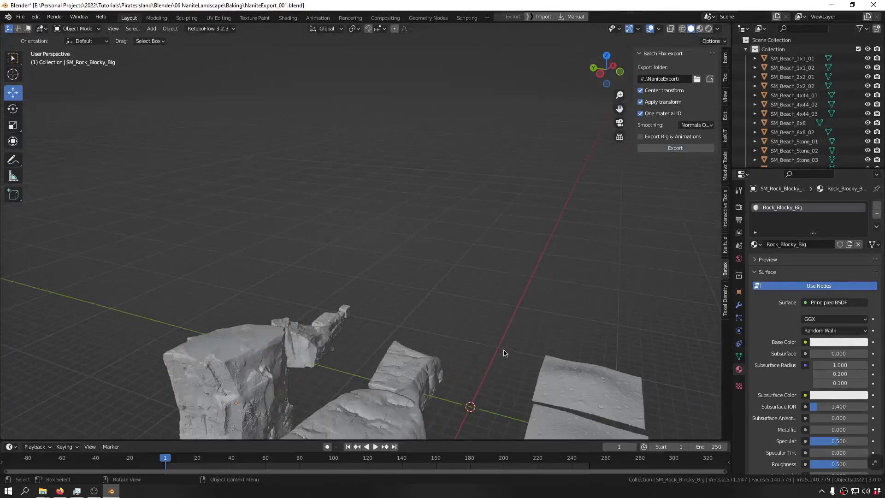
Step: Look over all the meshes in the scene and check the exported FBX files in the NaniteExport folder
{"action": "middle_click_drag", "start_coordinate": [504, 354], "coordinate": [456, 161], "text": "shift"}
{"action": "middle_click_drag", "start_coordinate": [454, 221], "coordinate": [406, 267]}
{"action": "scroll", "coordinate": [324, 352], "scroll_direction": "up", "scroll_amount": 5}
{"action": "middle_click_drag", "start_coordinate": [321, 343], "coordinate": [462, 247], "text": "shift"}
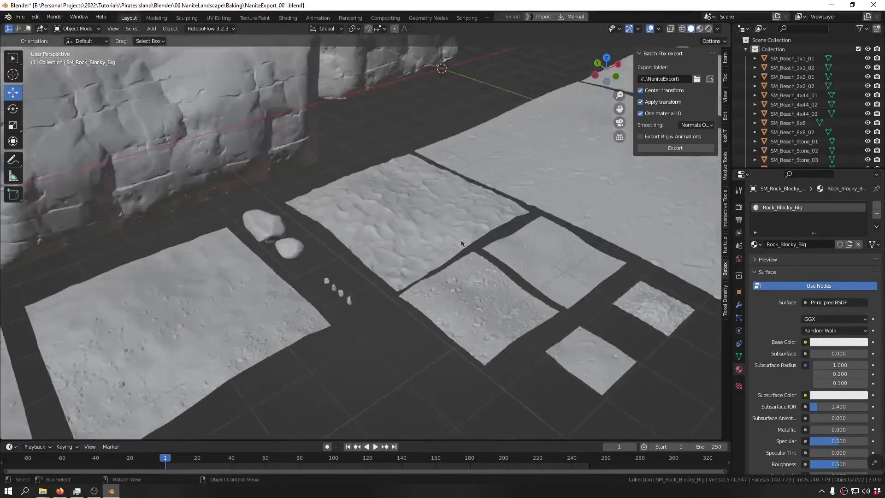
{"action": "scroll", "coordinate": [340, 305], "scroll_direction": "up", "scroll_amount": 3}
{"action": "scroll", "coordinate": [315, 305], "scroll_direction": "down", "scroll_amount": 5}
{"action": "middle_click_drag", "start_coordinate": [417, 228], "coordinate": [372, 282], "text": "shift"}
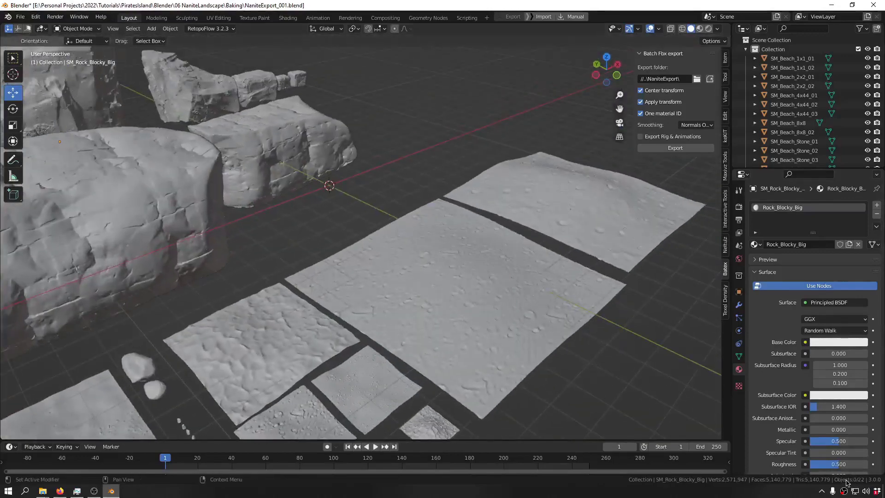
{"action": "middle_click_drag", "start_coordinate": [337, 236], "coordinate": [380, 228]}
{"action": "key", "text": "alt+Tab"}
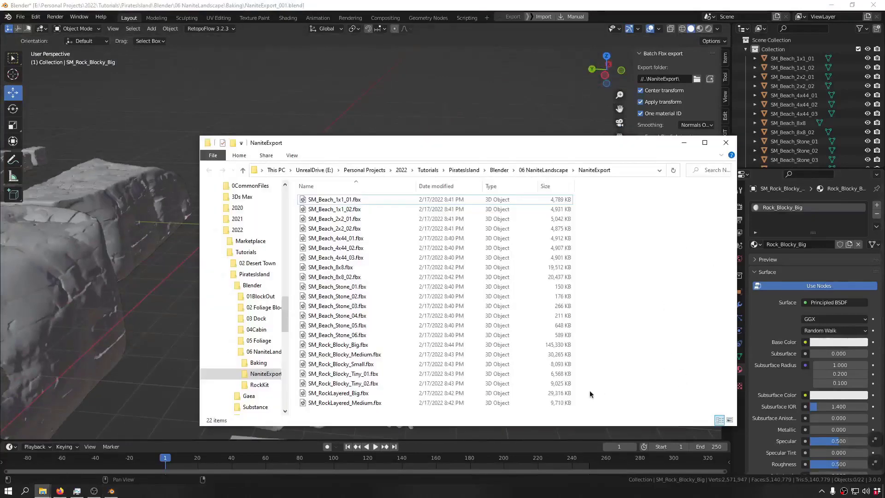
{"action": "left_click", "coordinate": [288, 4]}
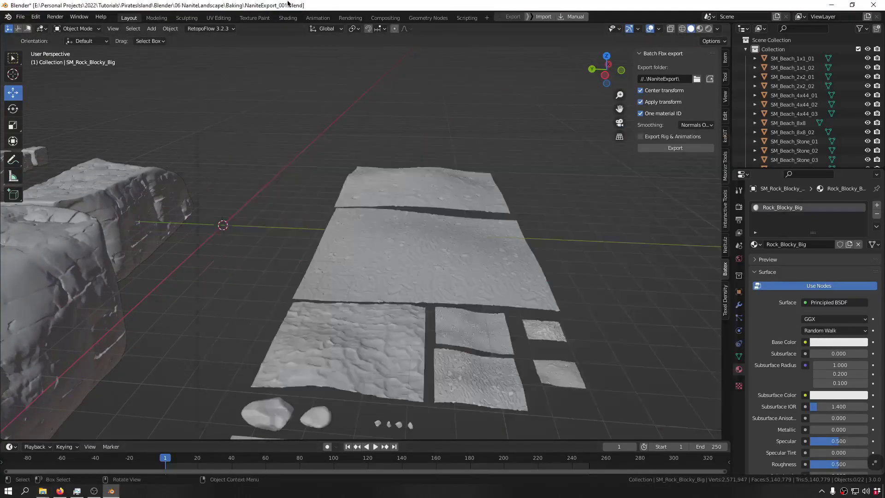
Step: Select the group of large rocks and view them beside the beach pieces from several sides
{"action": "middle_click_drag", "start_coordinate": [375, 249], "coordinate": [265, 179]}
{"action": "scroll", "coordinate": [320, 226], "scroll_direction": "down", "scroll_amount": 7}
{"action": "left_click_drag", "start_coordinate": [226, 110], "coordinate": [91, 274]}
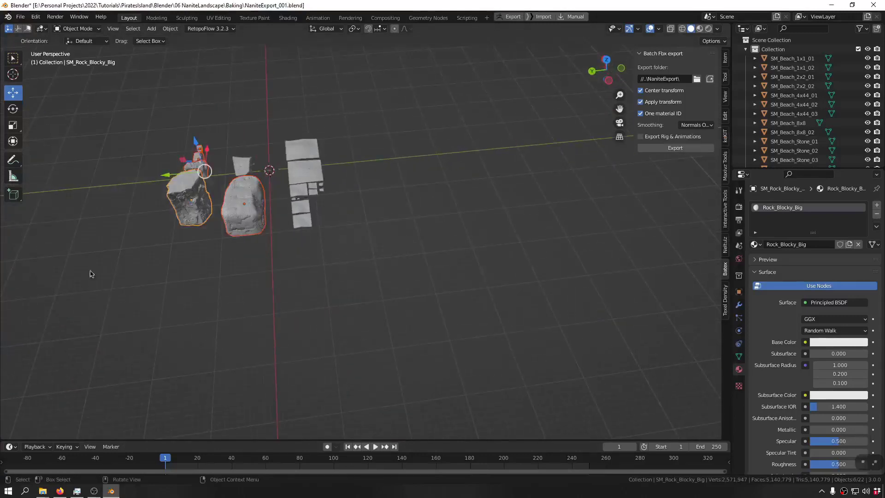
{"action": "middle_click_drag", "start_coordinate": [338, 271], "coordinate": [558, 276]}
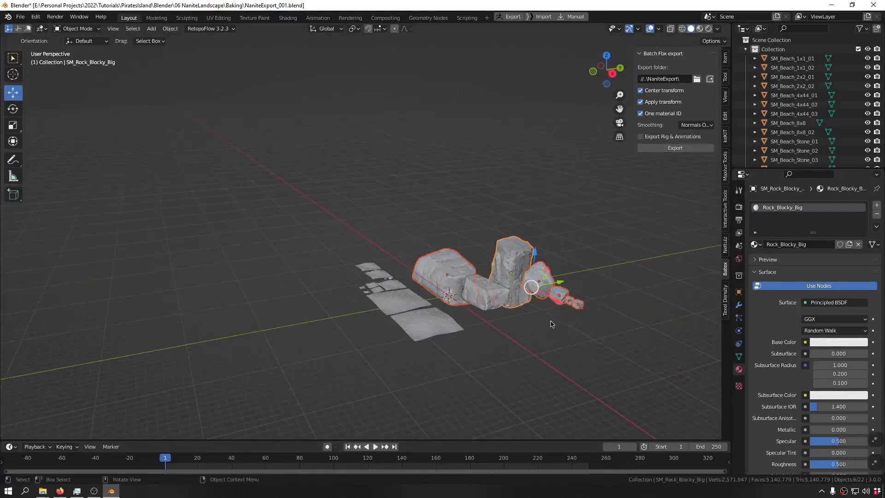
{"action": "middle_click_drag", "start_coordinate": [552, 323], "coordinate": [673, 320]}
Step: Switch to the PirateIsland project in Unreal Engine, create a new empty level and show the project content
{"action": "right_click_drag", "start_coordinate": [289, 283], "coordinate": [334, 325]}
{"action": "key", "text": "a"}
{"action": "key", "text": "s"}
{"action": "key", "text": "w"}
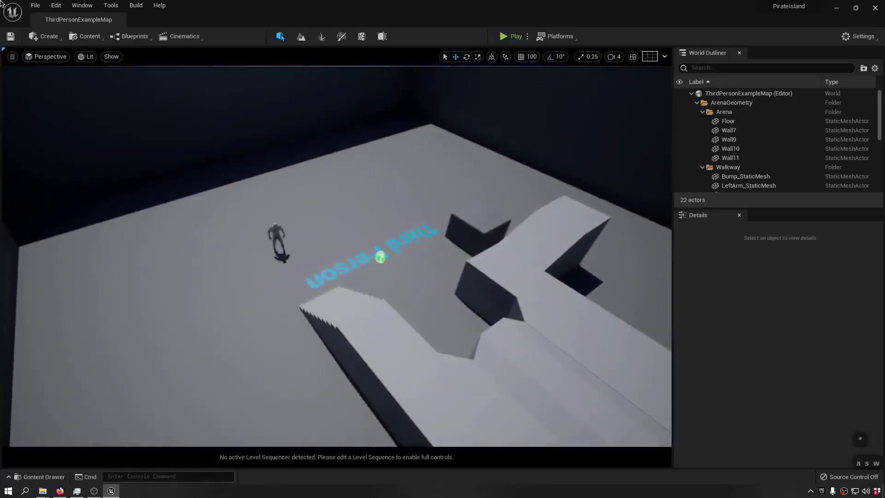
{"action": "left_click", "coordinate": [35, 6]}
{"action": "left_click", "coordinate": [51, 30]}
{"action": "left_click", "coordinate": [371, 295]}
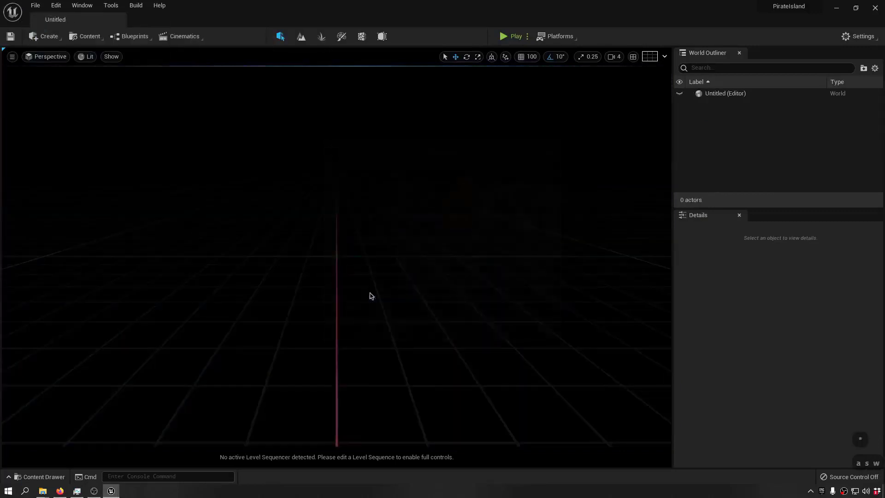
{"action": "right_click_drag", "start_coordinate": [370, 296], "coordinate": [326, 282]}
{"action": "key", "text": "ctrl+space"}
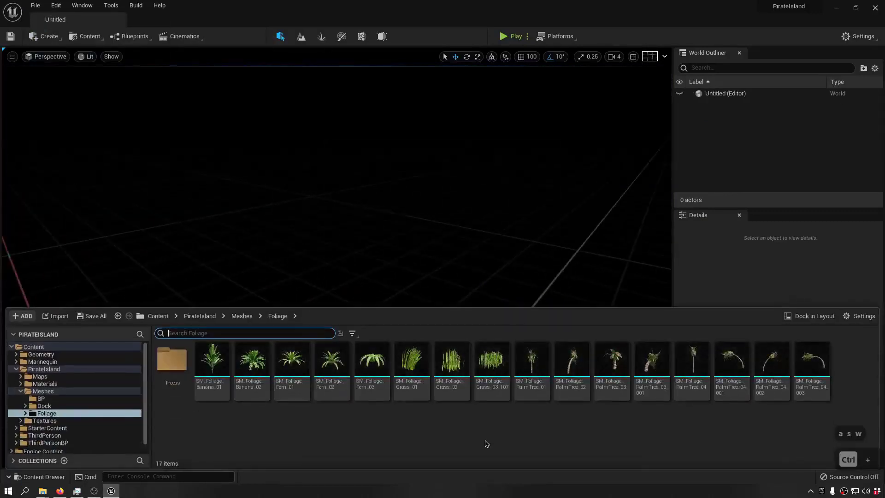
{"action": "type", "text": "**"}
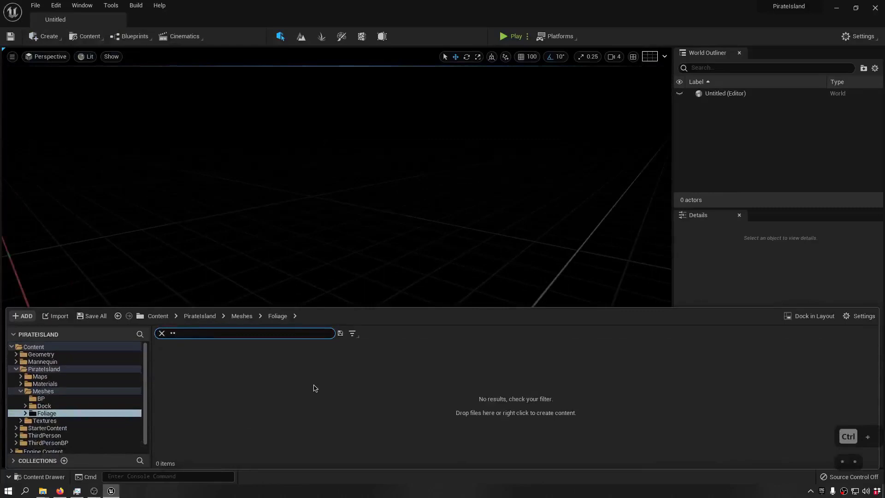
{"action": "key", "text": "BackSpace"}
{"action": "key", "text": "BackSpace"}
{"action": "key", "text": "BackSpace"}
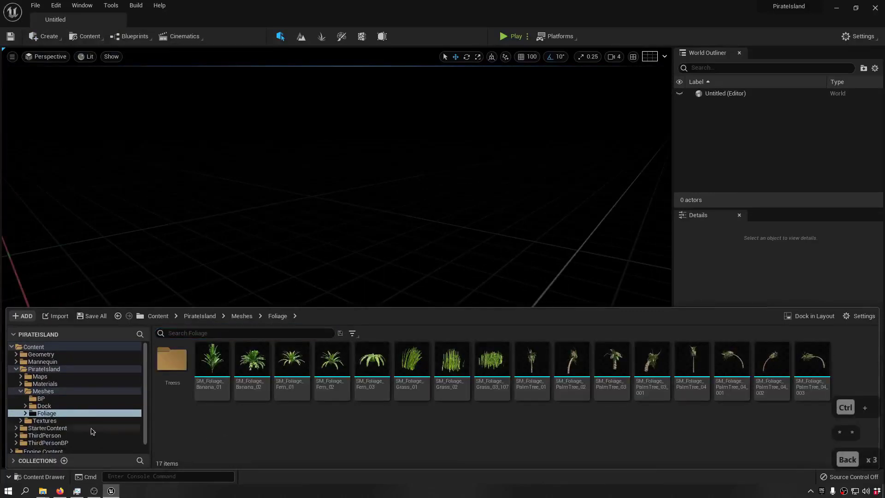
Step: Create a new folder named Landscape inside PirateIsland's Meshes folder and open it
{"action": "left_click", "coordinate": [46, 391]}
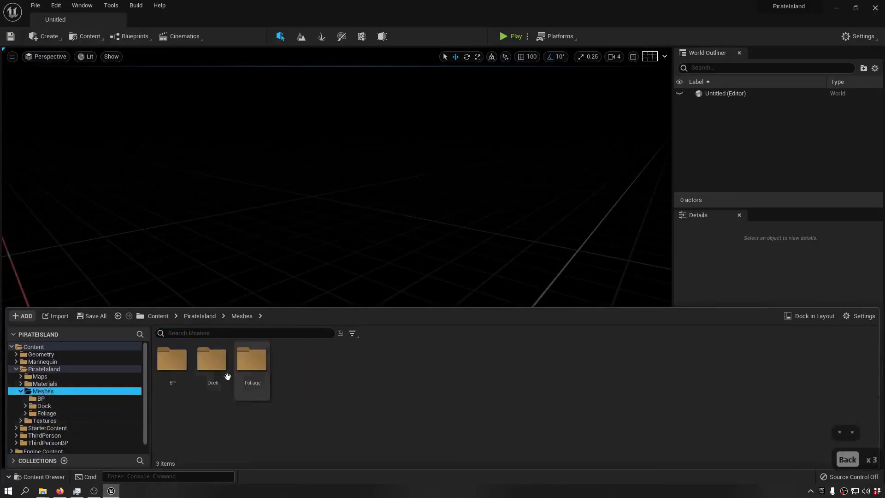
{"action": "right_click", "coordinate": [370, 395]}
{"action": "left_click", "coordinate": [407, 123]}
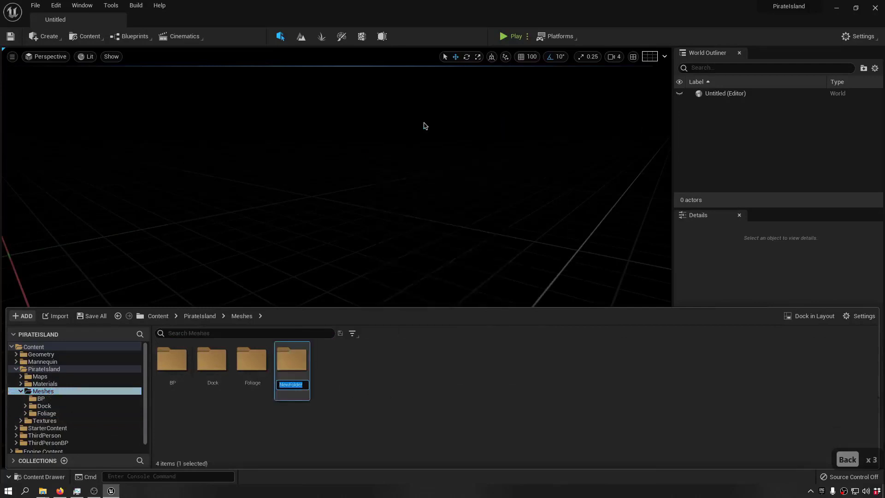
{"action": "type", "text": "Landsca"}
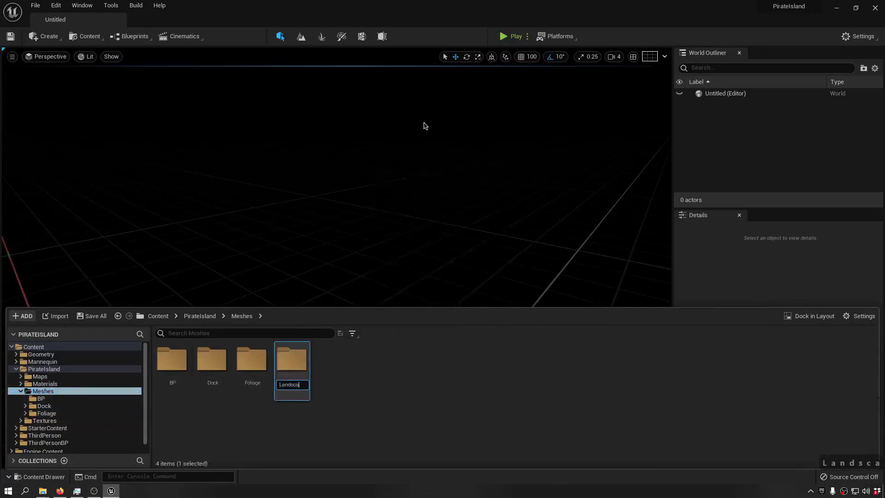
{"action": "type", "text": "pe"}
{"action": "key", "text": "Return"}
{"action": "key", "text": "Return"}
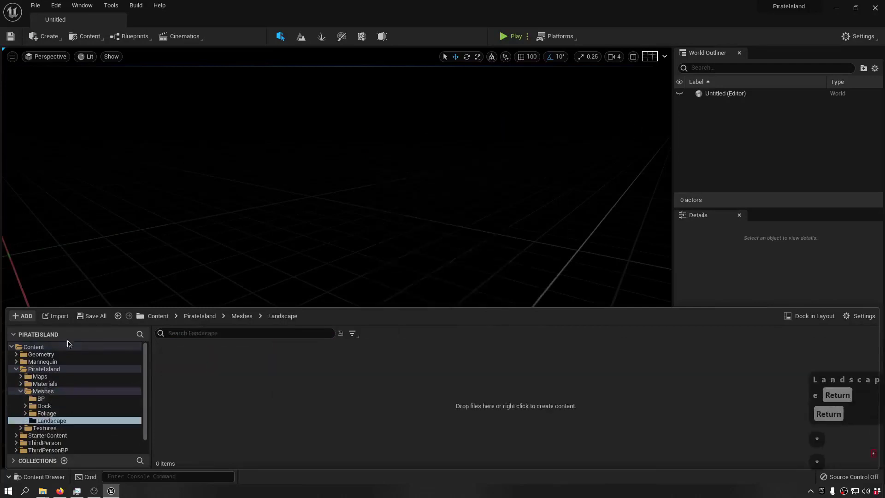
Step: Choose all the exported beach and rock FBX files in the NaniteExport folder for import into the Landscape folder
{"action": "left_click", "coordinate": [55, 316]}
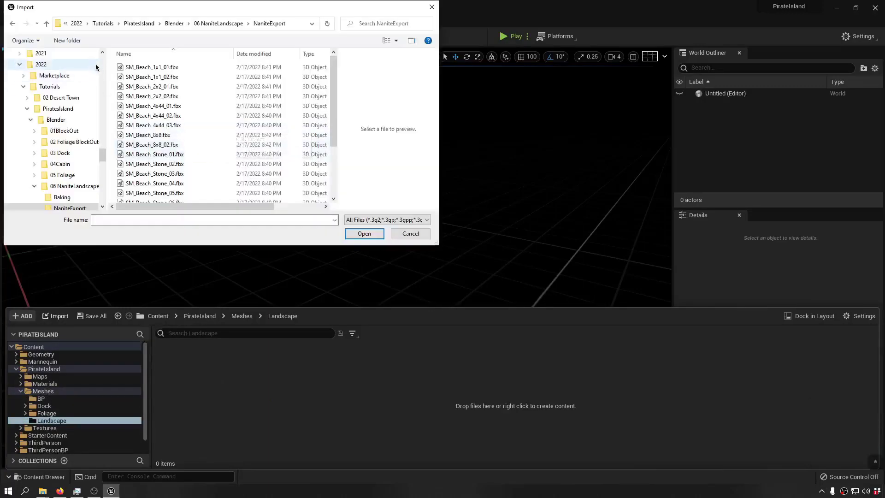
{"action": "left_click_drag", "start_coordinate": [111, 65], "coordinate": [433, 353]}
{"action": "left_click_drag", "start_coordinate": [266, 208], "coordinate": [199, 207]}
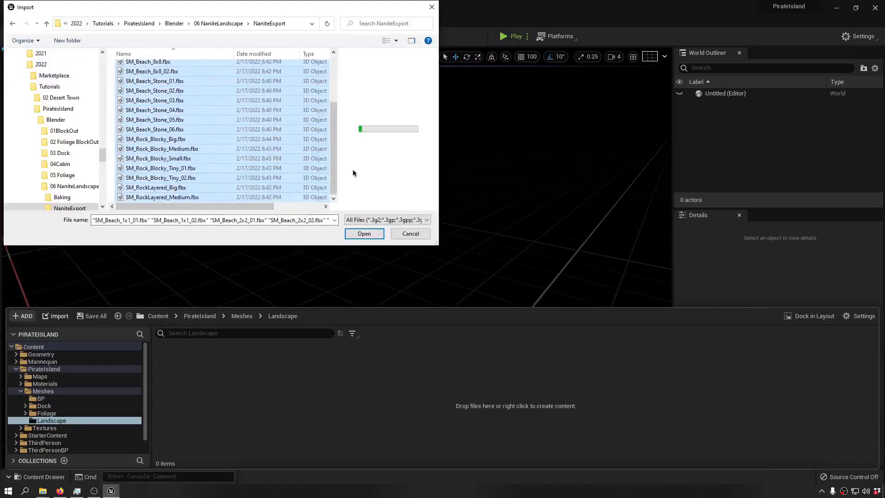
{"action": "scroll", "coordinate": [290, 170], "scroll_direction": "up", "scroll_amount": 3}
{"action": "left_click_drag", "start_coordinate": [262, 208], "coordinate": [314, 208]}
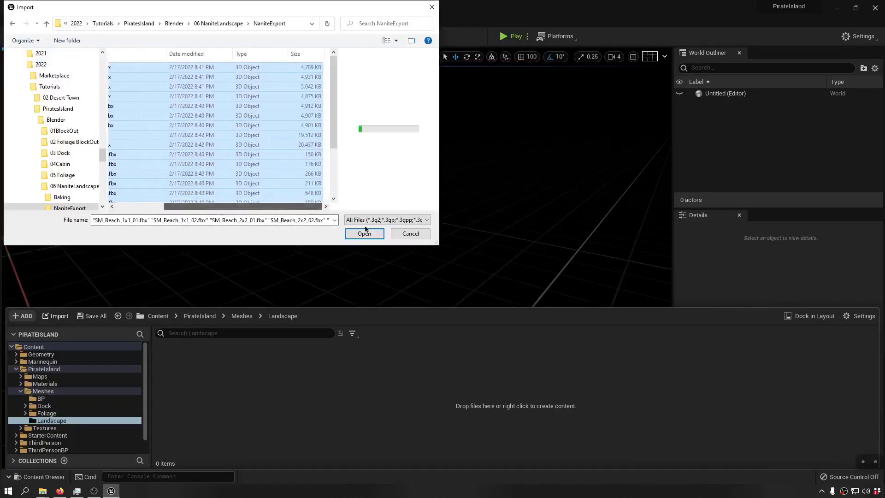
{"action": "left_click", "coordinate": [364, 233]}
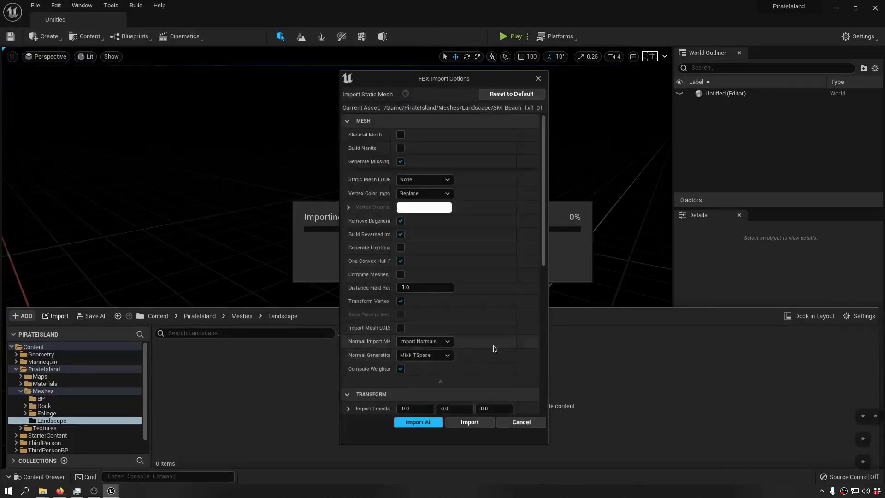
Step: Import all the meshes with Build Nanite enabled and the vertex color import option set to Ignore
{"action": "left_click", "coordinate": [437, 194]}
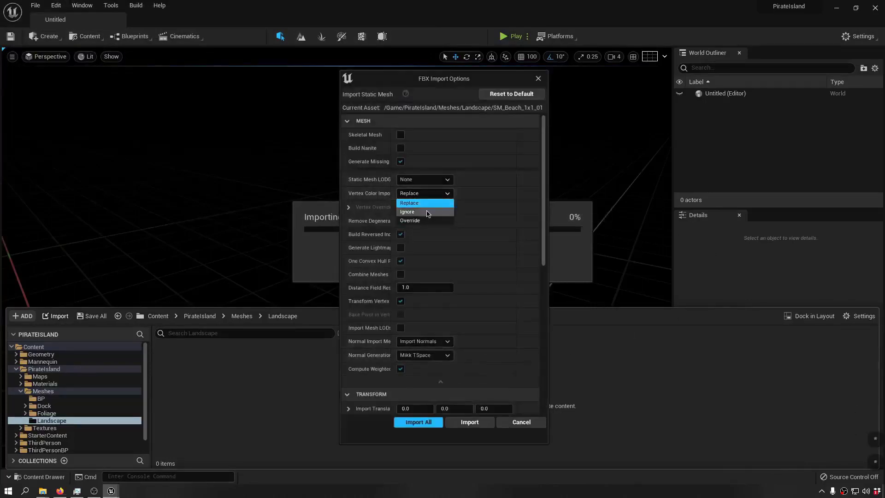
{"action": "left_click", "coordinate": [412, 211]}
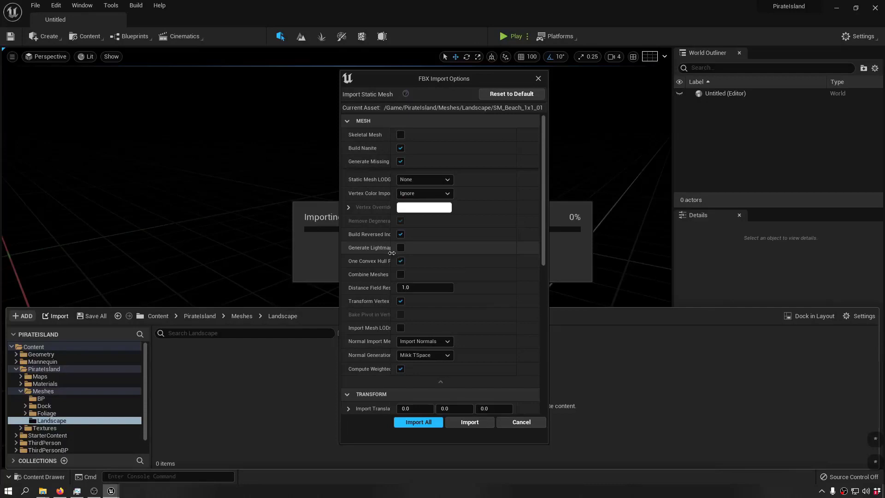
{"action": "mouse_move", "coordinate": [391, 252]}
{"action": "left_mouse_down"}
{"action": "mouse_move", "coordinate": [422, 252]}
{"action": "mouse_move", "coordinate": [391, 251]}
{"action": "left_mouse_up"}
{"action": "left_click", "coordinate": [419, 422]}
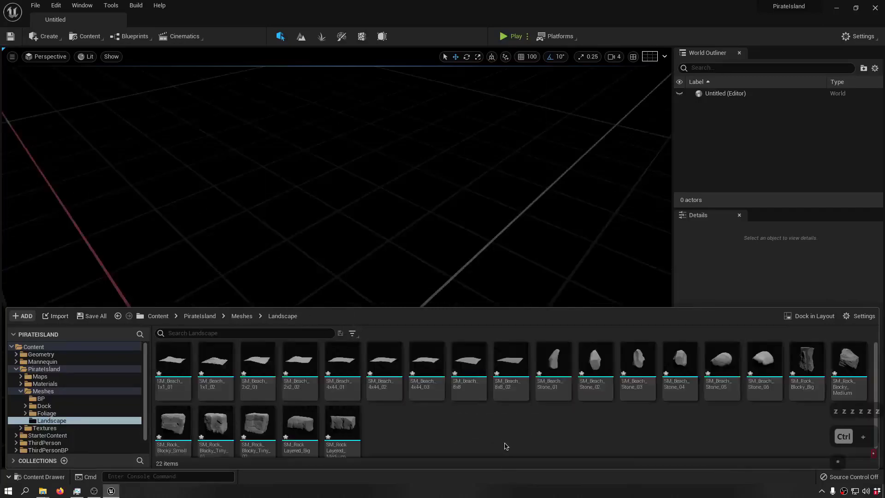
Step: Place all the beach meshes from SM_Beach_1x1_01 through SM_Beach_Stone_06 together in the empty level
{"action": "left_click", "coordinate": [763, 360]}
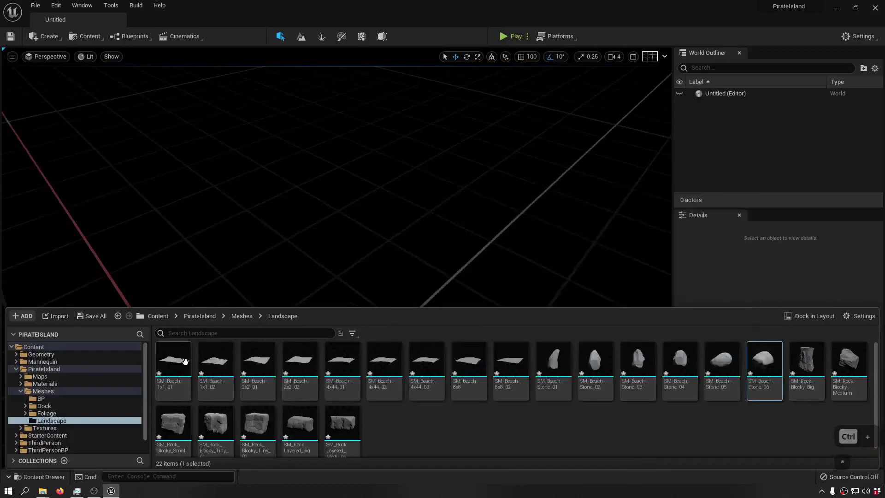
{"action": "left_click", "coordinate": [179, 353], "text": "shift"}
{"action": "left_click_drag", "start_coordinate": [179, 354], "coordinate": [458, 195]}
{"action": "right_click_drag", "start_coordinate": [459, 195], "coordinate": [458, 196]}
{"action": "key", "text": "s"}
{"action": "key", "text": "a"}
{"action": "key", "text": "w"}
Step: Switch the viewport to the Nanite Visualization Overview mode and view the placed beach meshes
{"action": "left_click", "coordinate": [50, 57]}
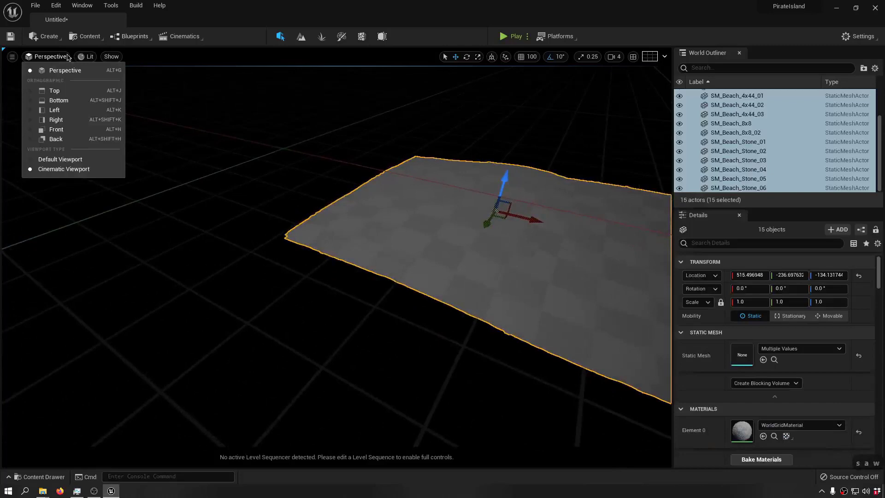
{"action": "left_click", "coordinate": [86, 56]}
{"action": "mouse_move", "coordinate": [167, 178]}
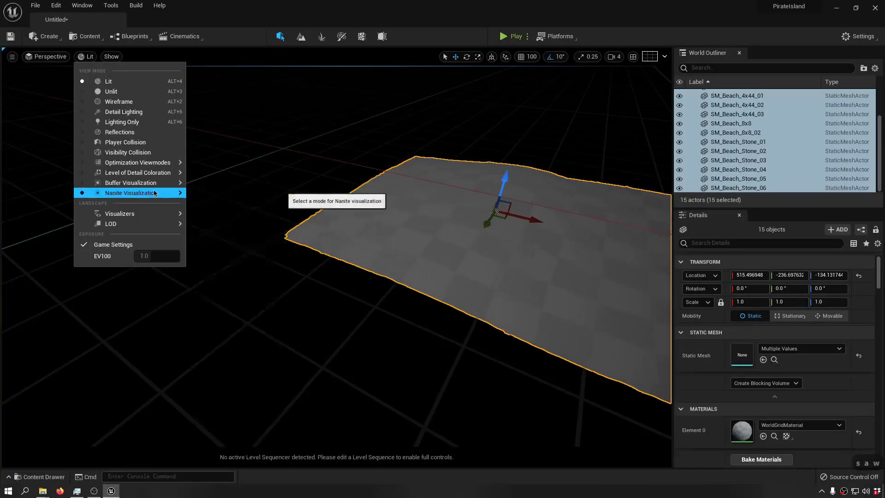
{"action": "mouse_move", "coordinate": [155, 193]}
{"action": "left_click", "coordinate": [212, 203]}
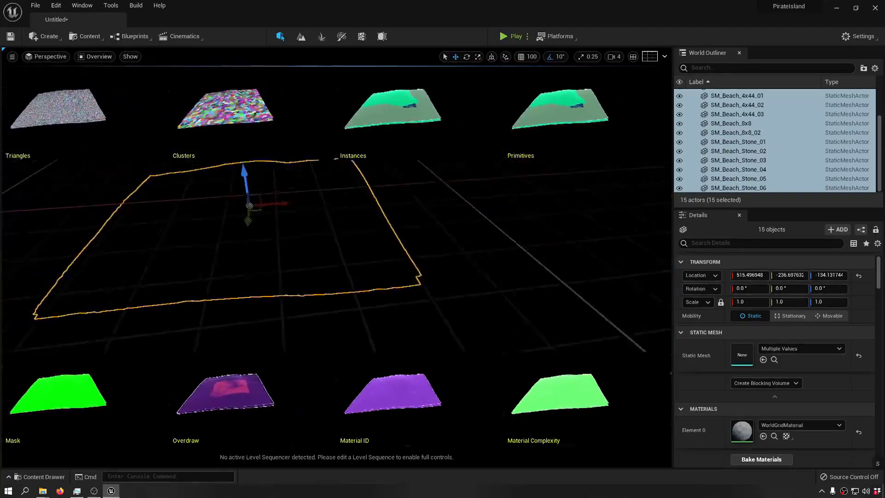
{"action": "right_click_drag", "start_coordinate": [277, 216], "coordinate": [280, 219]}
{"action": "key", "text": "s"}
Step: Move the overlapping large beach pieces apart along the X axis, placing SM_Beach_8x8 at about X 3074
{"action": "left_click", "coordinate": [302, 238]}
{"action": "left_click_drag", "start_coordinate": [293, 216], "coordinate": [477, 202]}
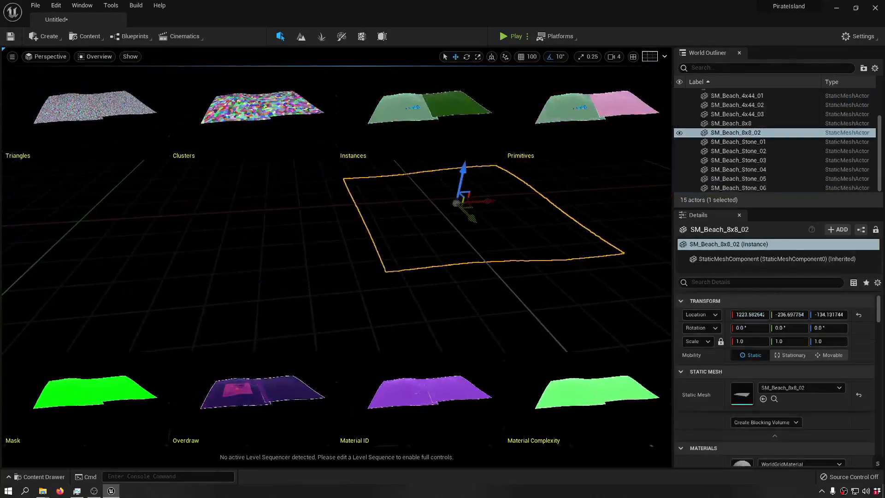
{"action": "left_click", "coordinate": [318, 233]}
{"action": "left_click_drag", "start_coordinate": [312, 212], "coordinate": [12, 231]}
{"action": "left_click", "coordinate": [226, 219]}
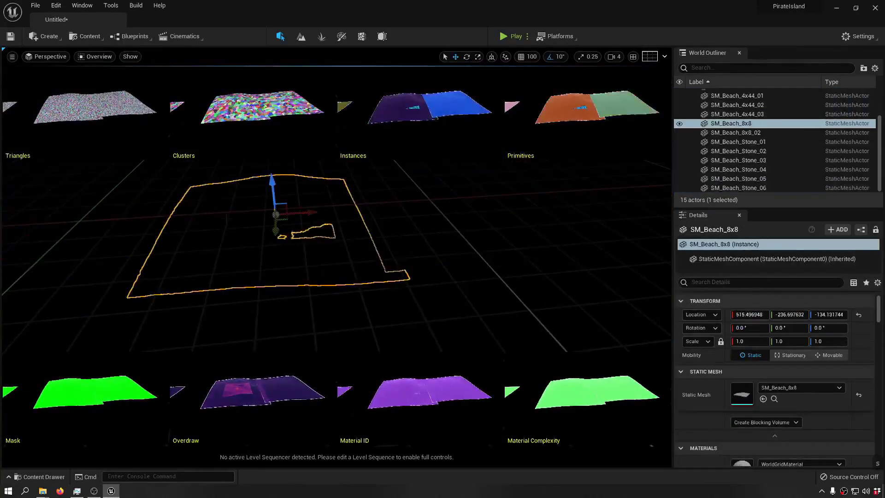
{"action": "left_click_drag", "start_coordinate": [299, 212], "coordinate": [413, 203]}
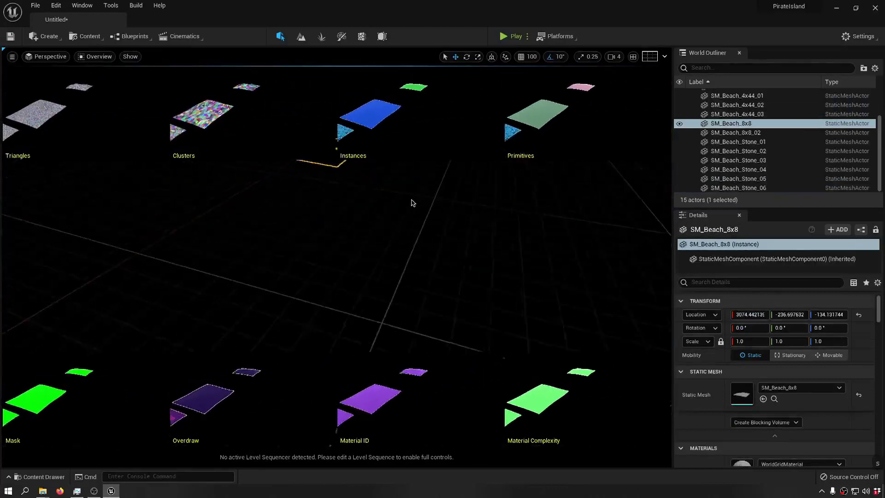
{"action": "right_click_drag", "start_coordinate": [412, 204], "coordinate": [414, 205]}
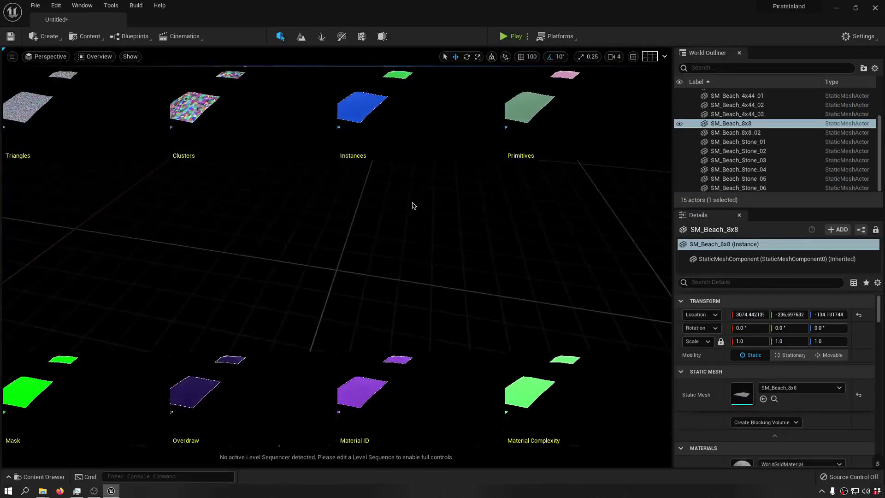